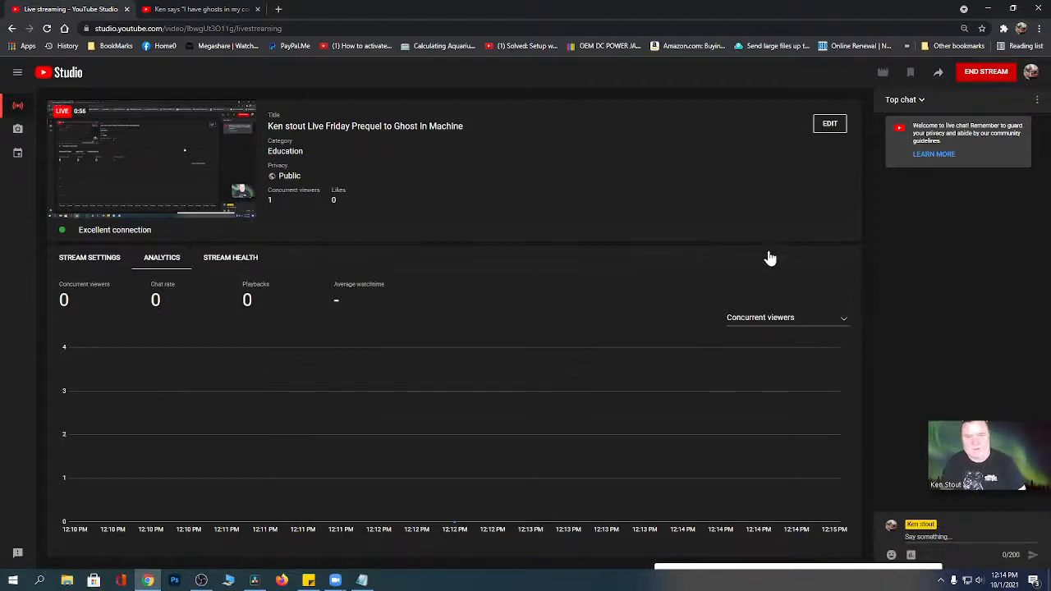
Minimize the YouTube Studio browser and the Notepad notes file to reveal the desktop.
click(988, 8)
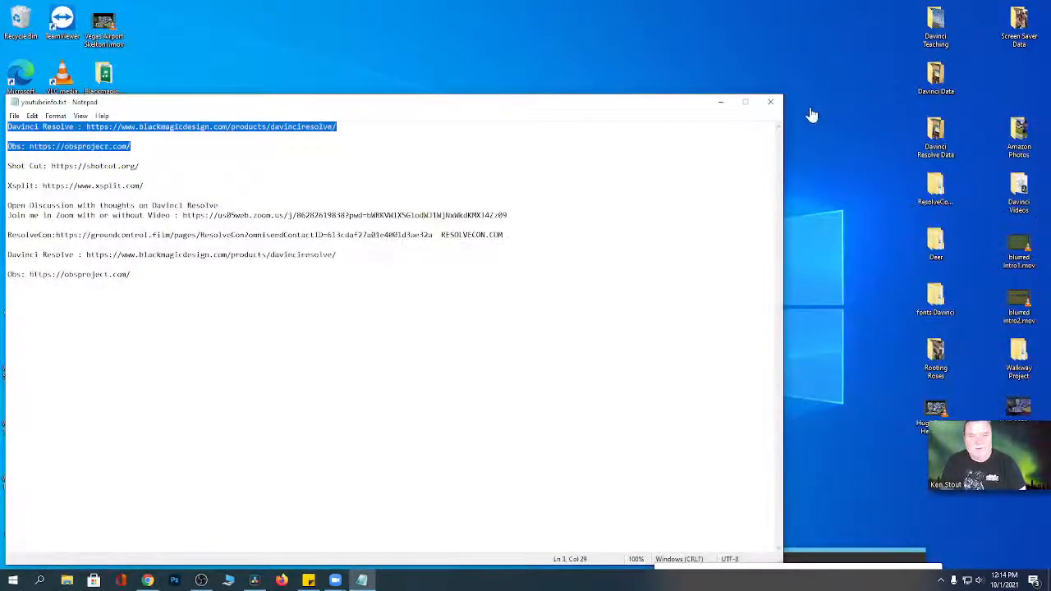
click(721, 102)
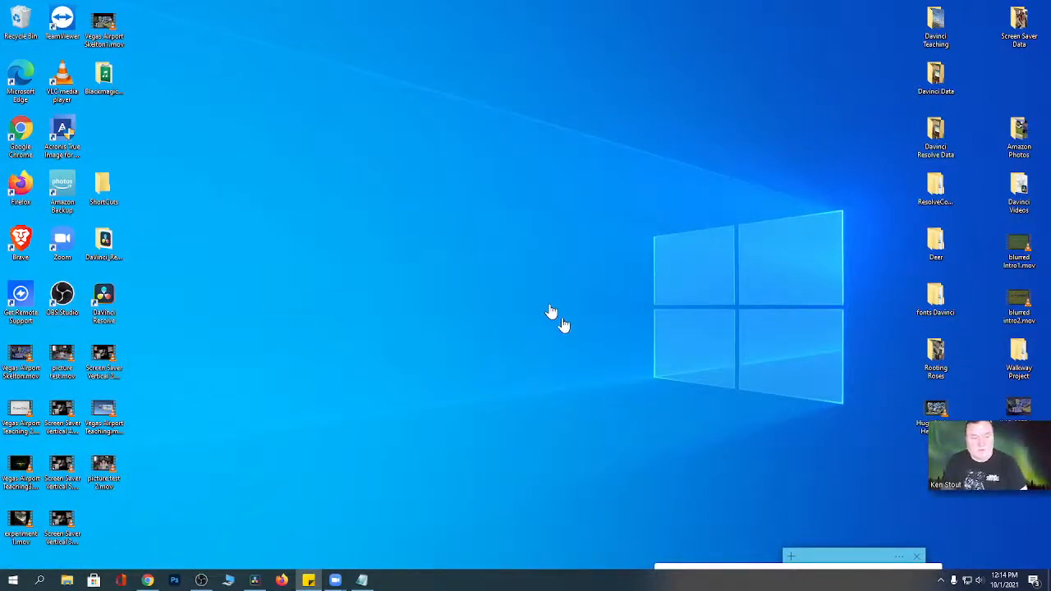
Move the floating webcam window down and restore the DaVinci Resolve Untitled Project.
mouse_move(939, 491)
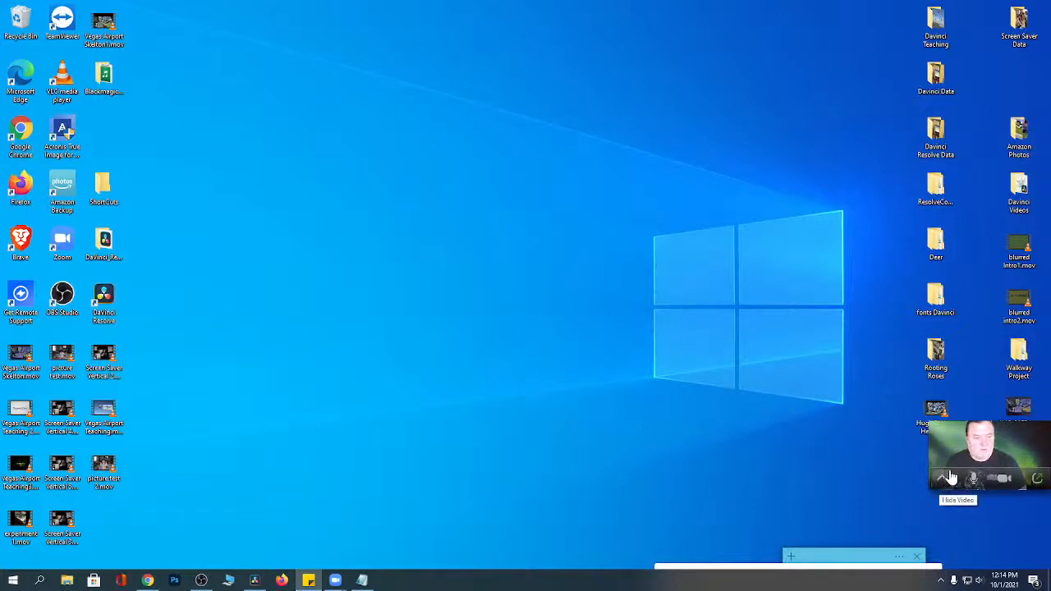
drag(943, 476, 938, 535)
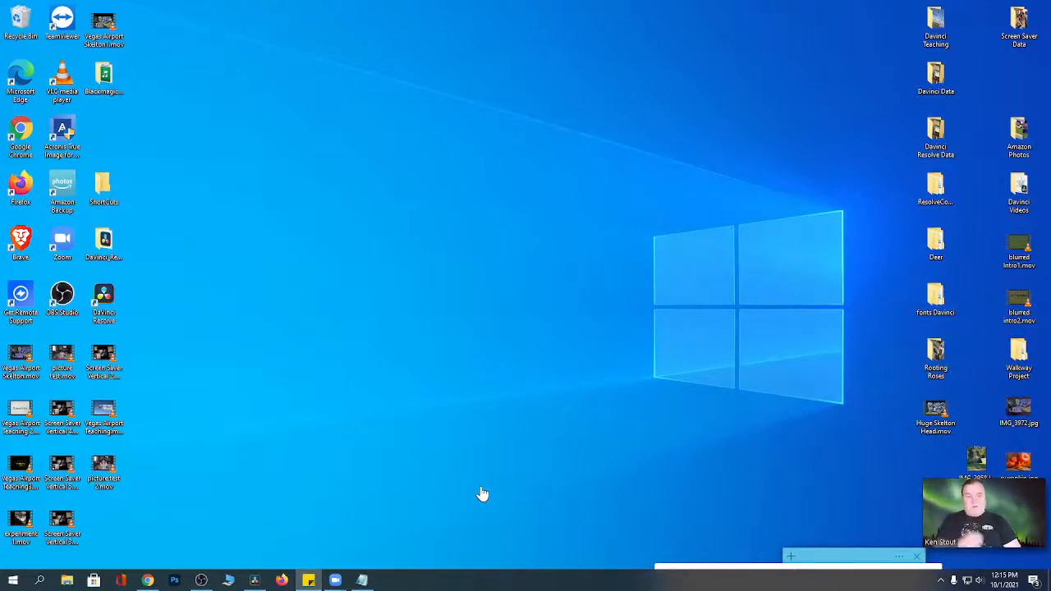
click(255, 581)
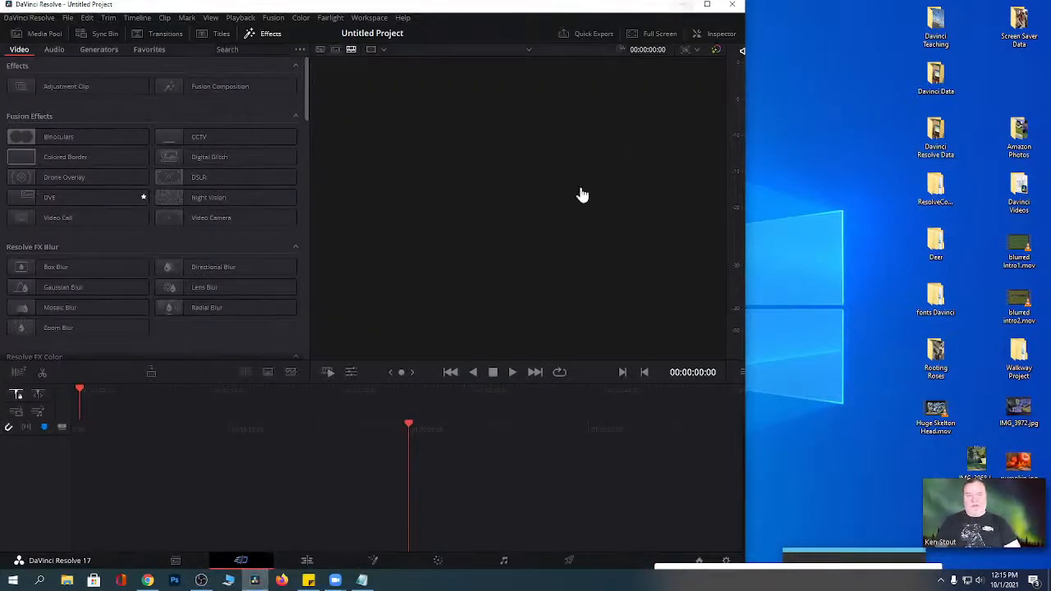
Minimize Resolve and show the ghosts-in-my-computers video page in Chrome.
click(682, 4)
click(148, 580)
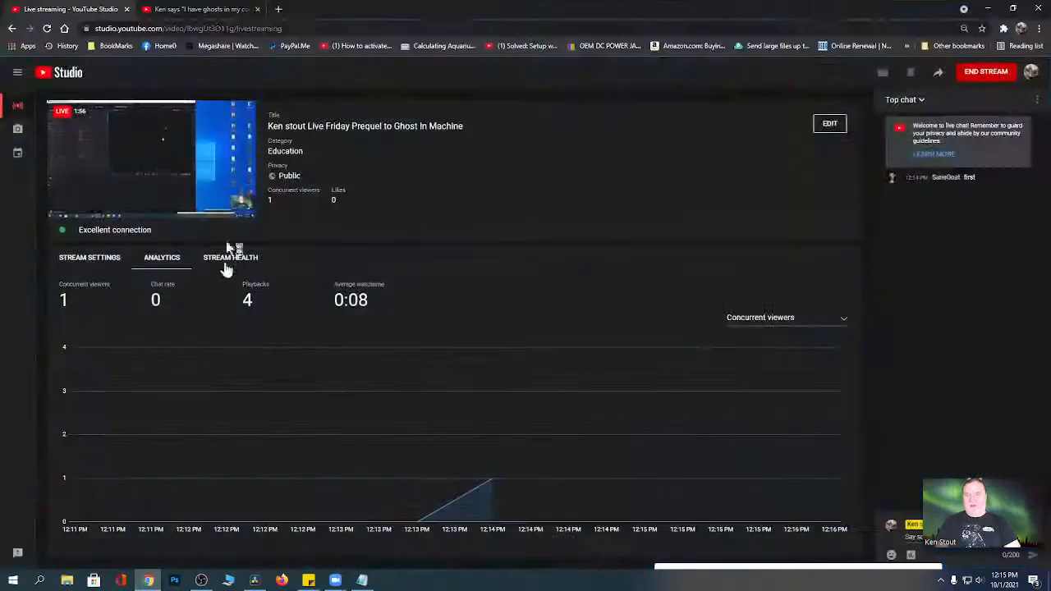
click(184, 11)
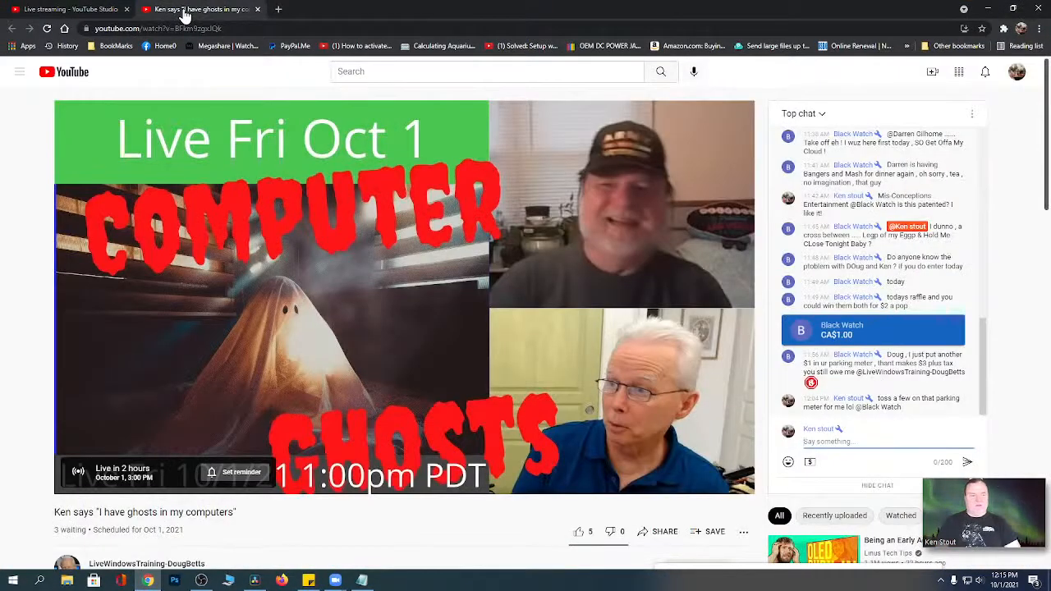
Restore DaVinci Resolve, maximize it, then close it.
click(255, 580)
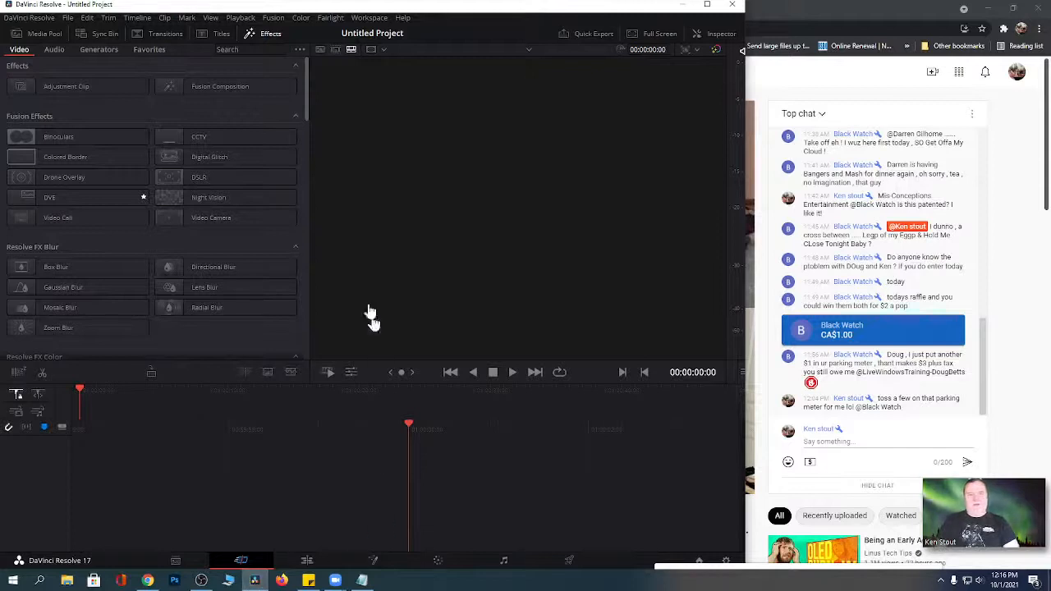
click(707, 7)
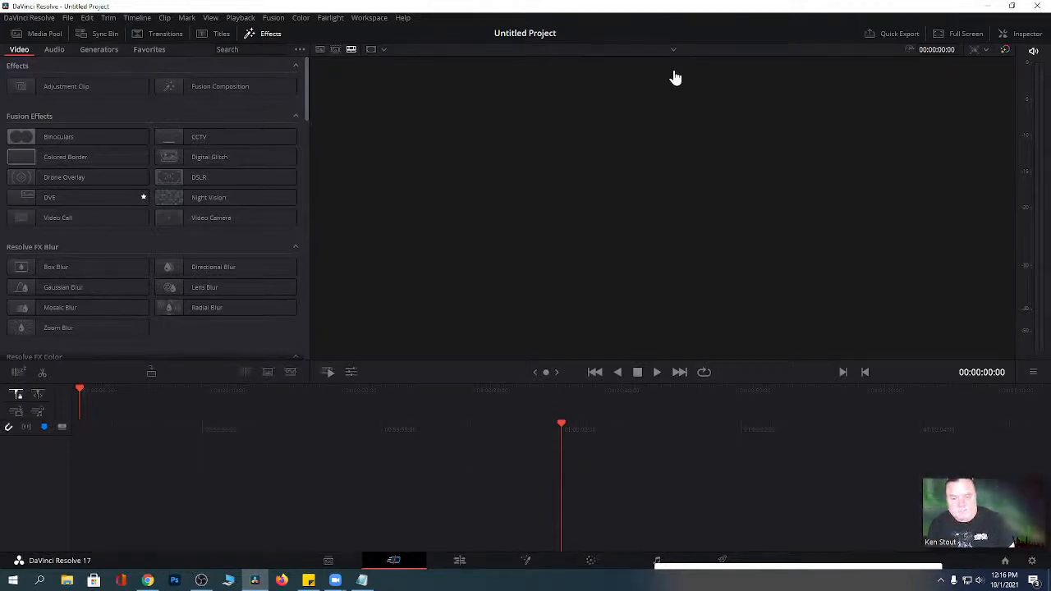
click(1038, 8)
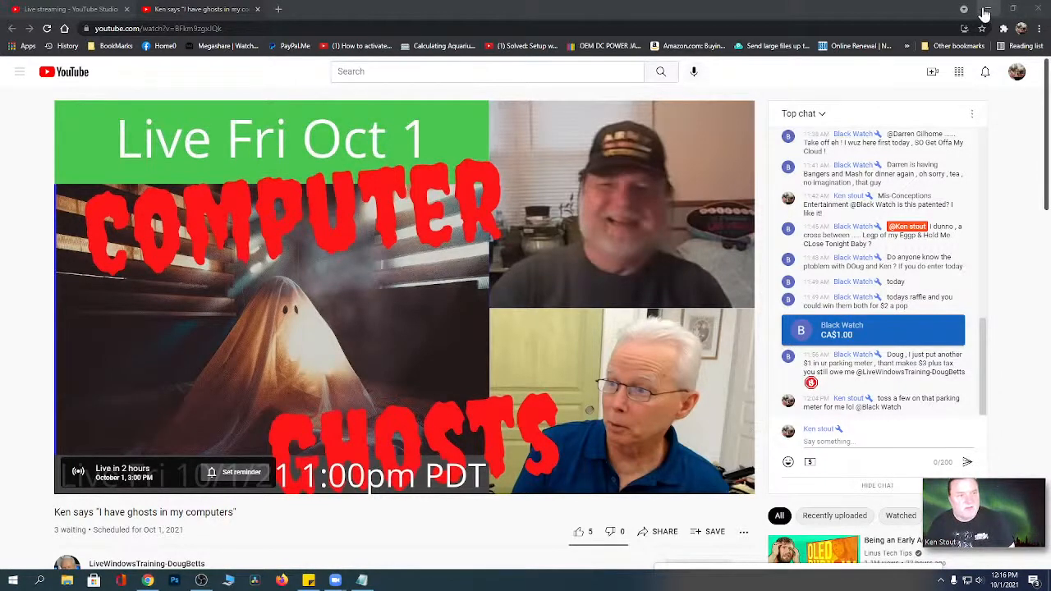
Return to the live-streaming dashboard tab and briefly open Yahoo in a new tab.
click(983, 15)
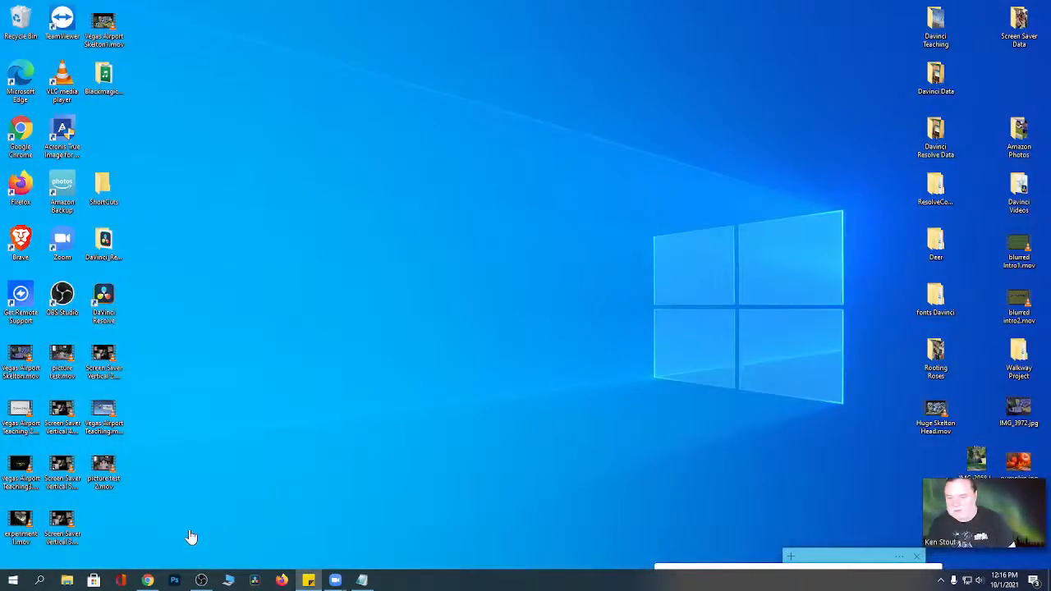
click(156, 583)
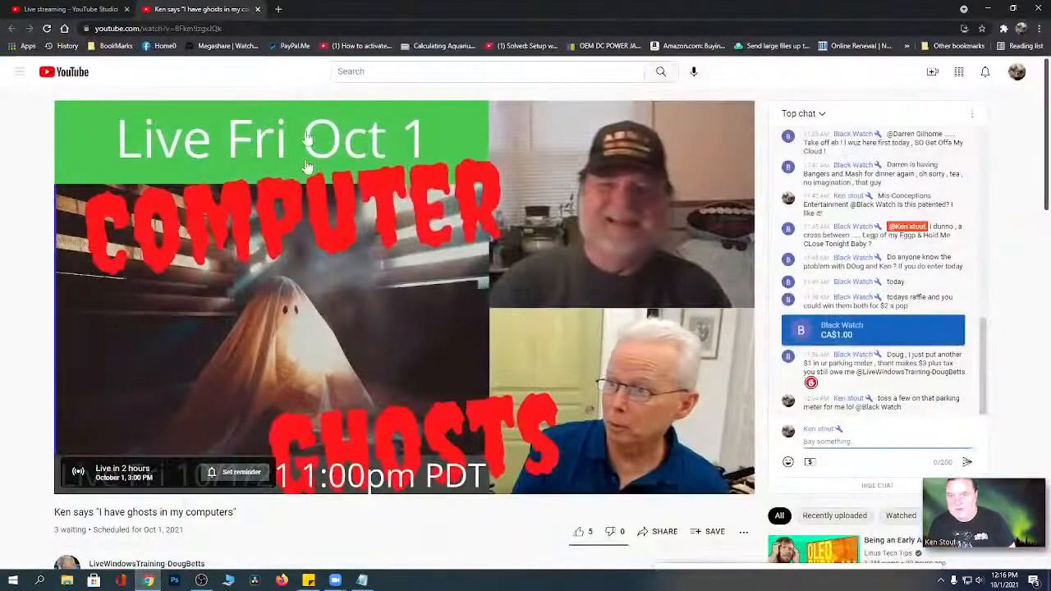
click(82, 10)
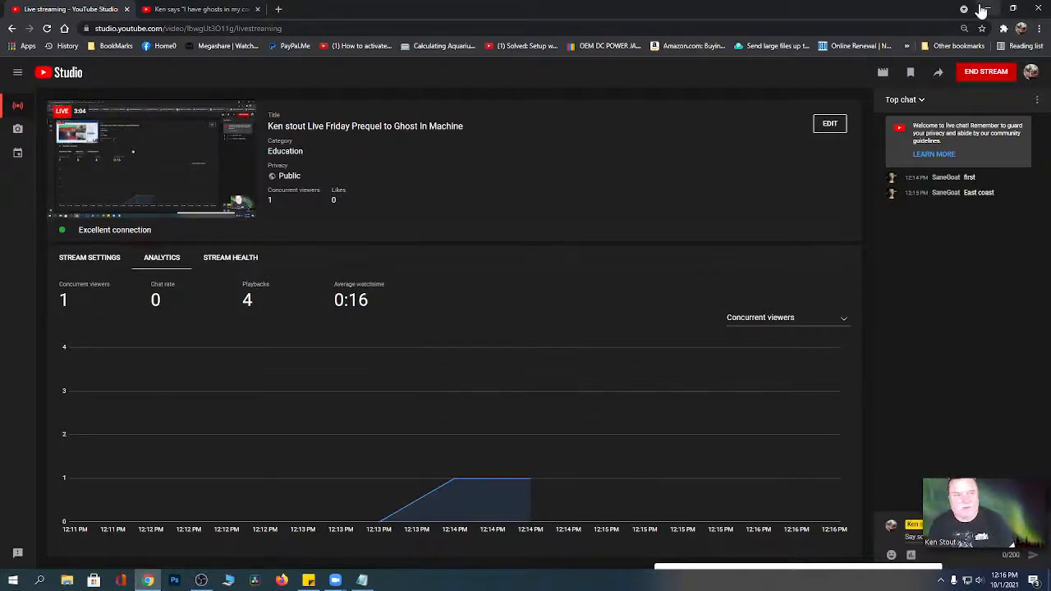
click(279, 11)
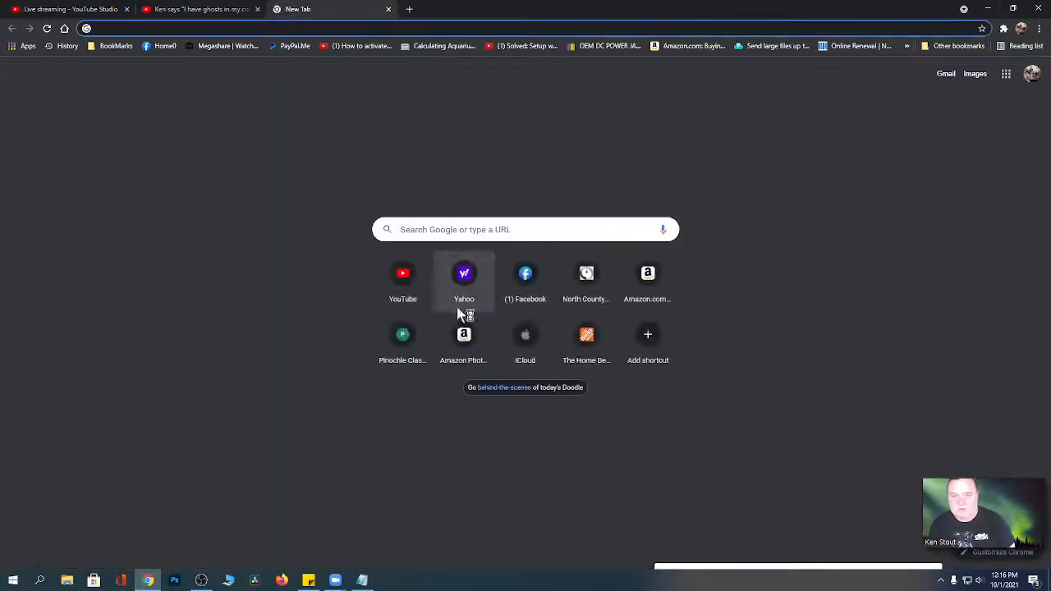
click(462, 284)
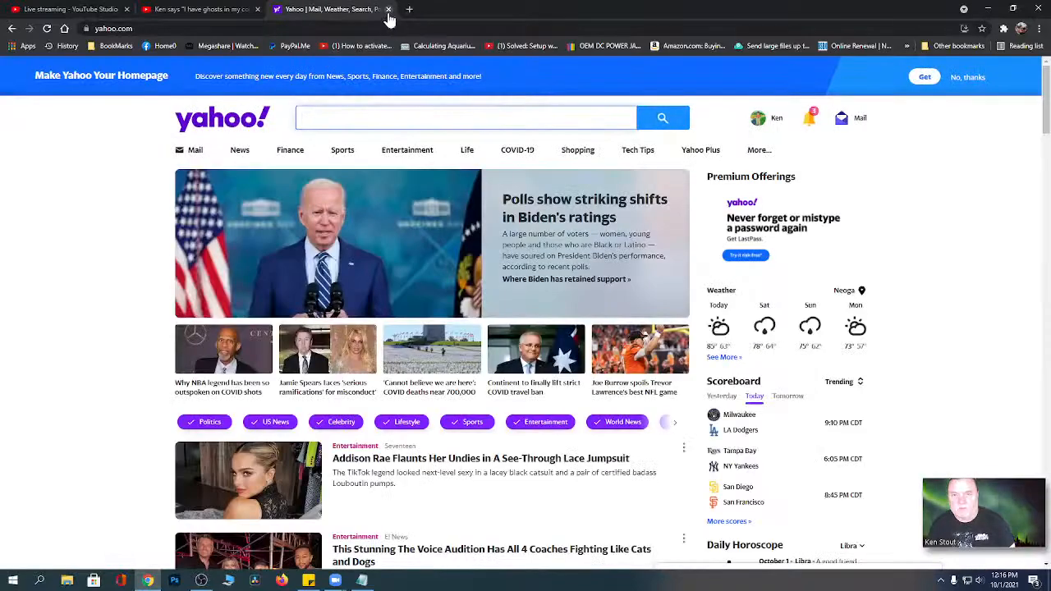
click(387, 9)
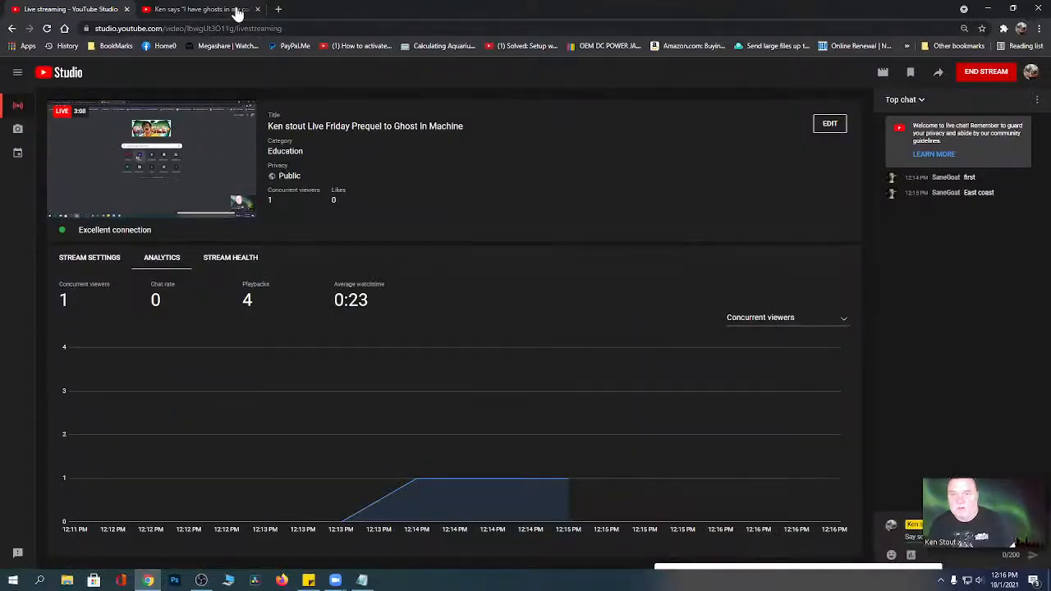
Read the live Friday Prequel stream's watch page and description, close it, and minimize Chrome.
click(279, 9)
click(402, 287)
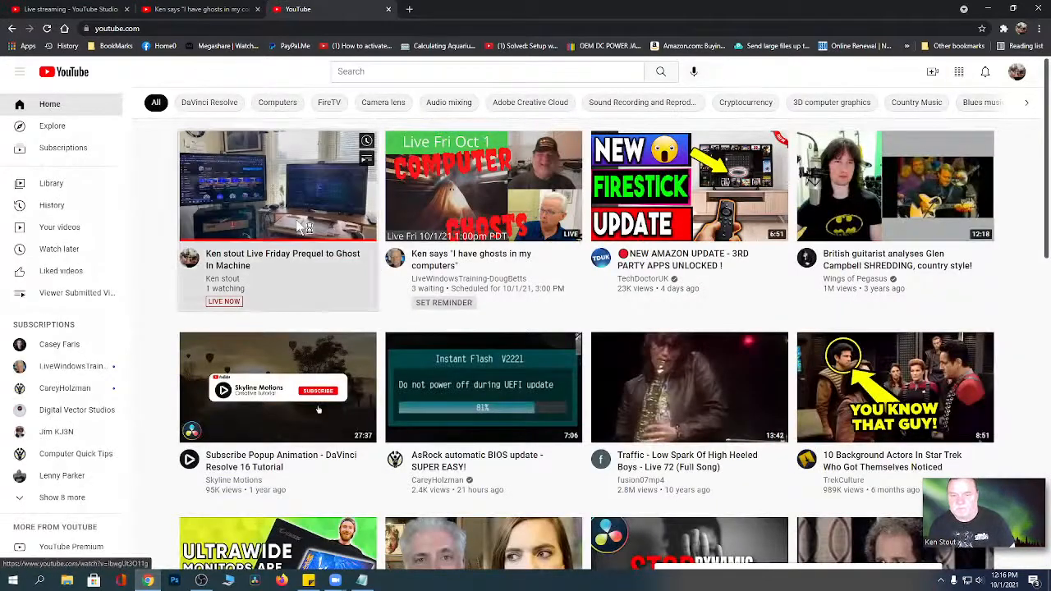
click(296, 225)
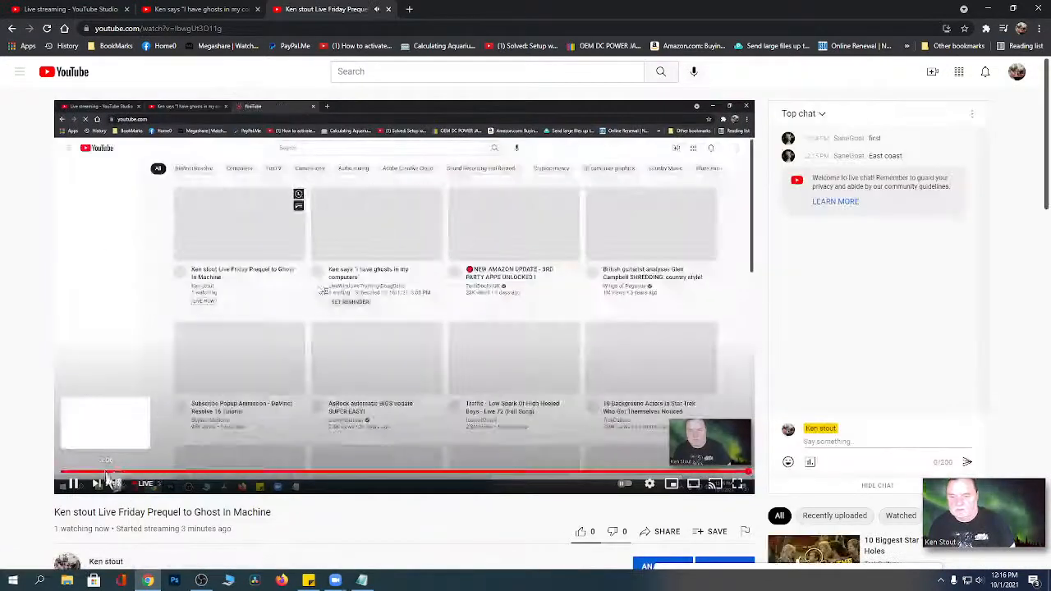
scroll(309, 418, down, 2)
scroll(309, 419, down, 1)
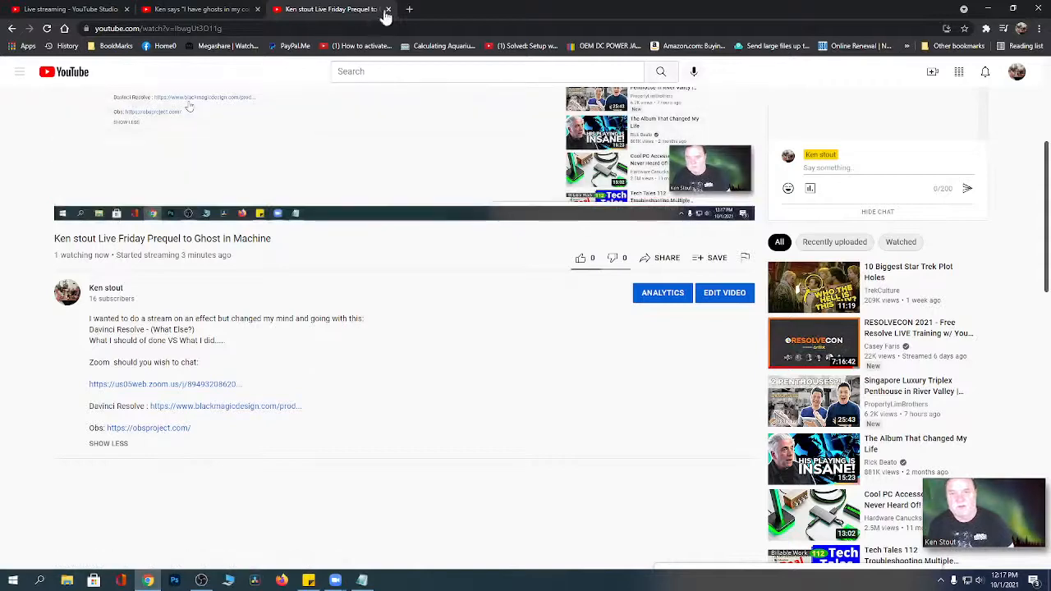
click(388, 10)
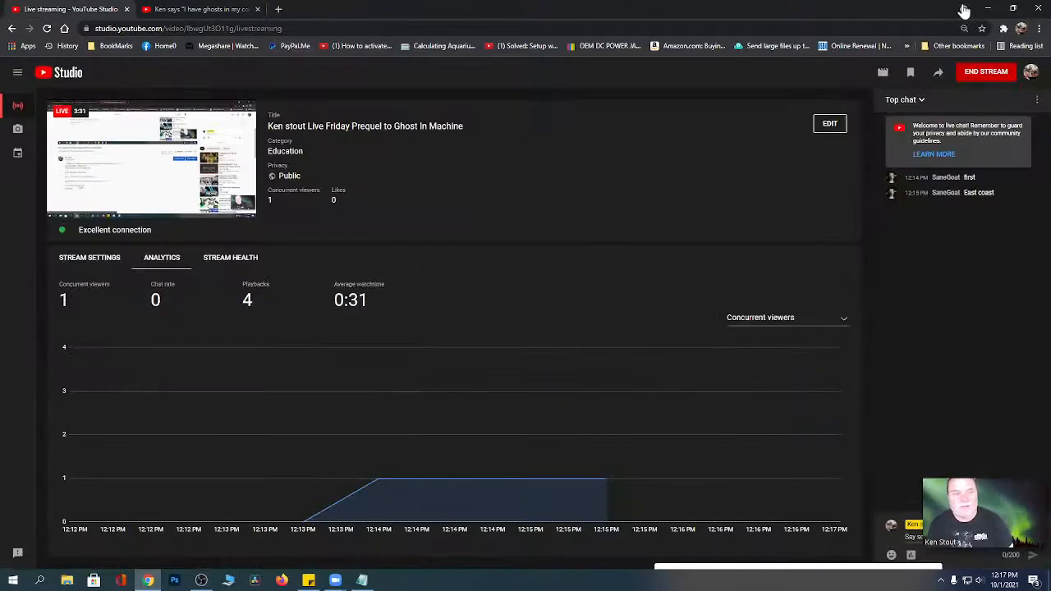
click(991, 10)
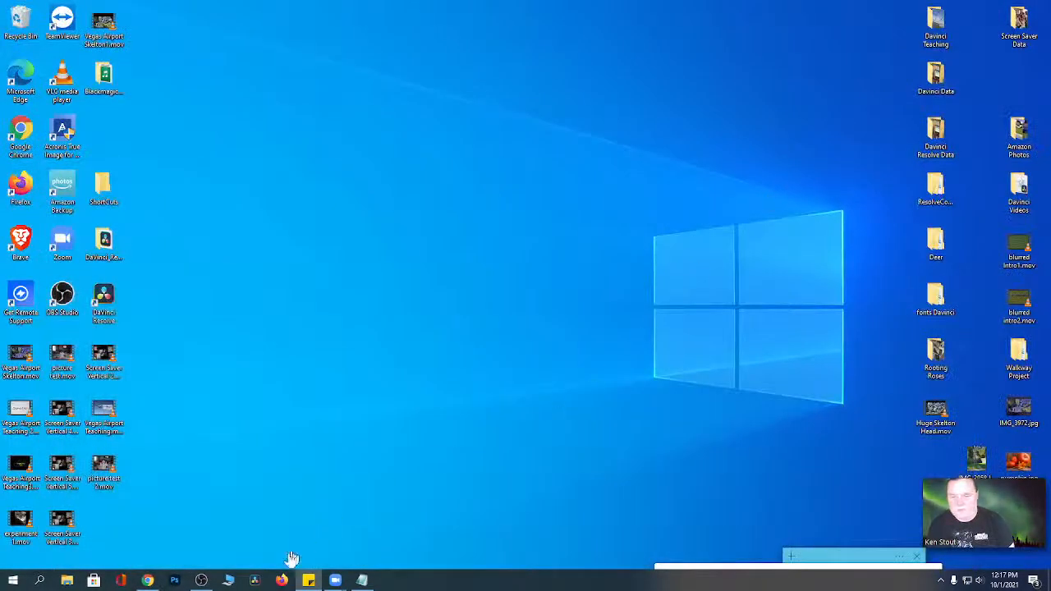
Launch DaVinci Resolve, close its project manager window, and switch to OBS Studio.
click(254, 582)
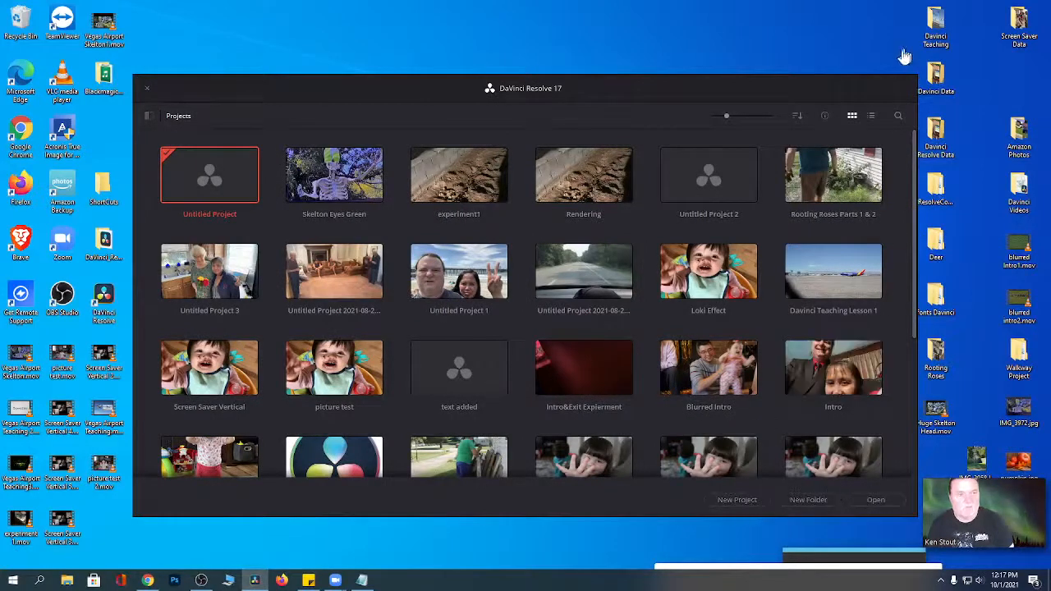
right_click(256, 581)
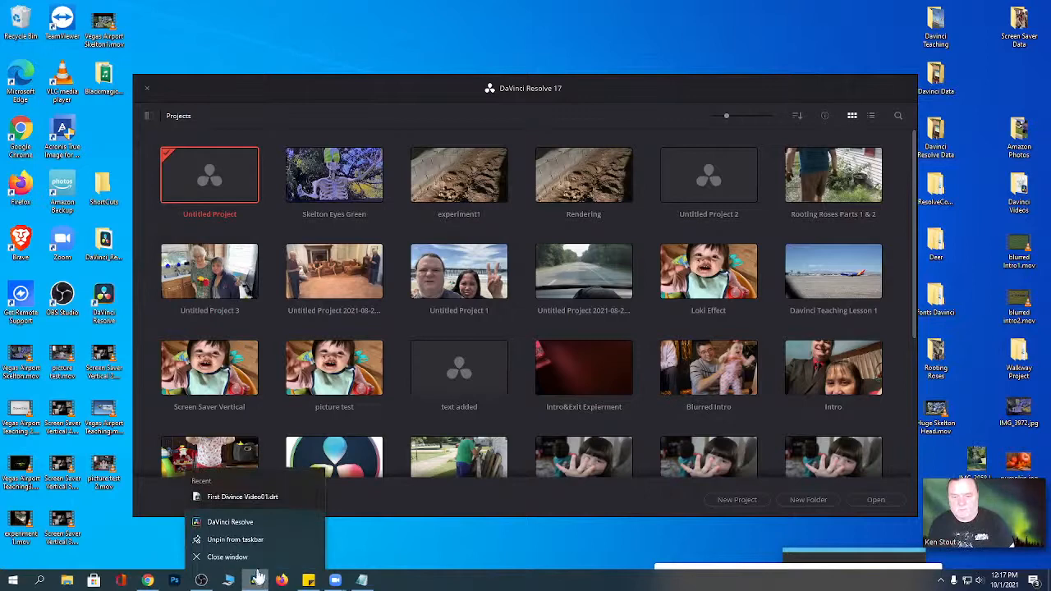
click(228, 563)
click(201, 580)
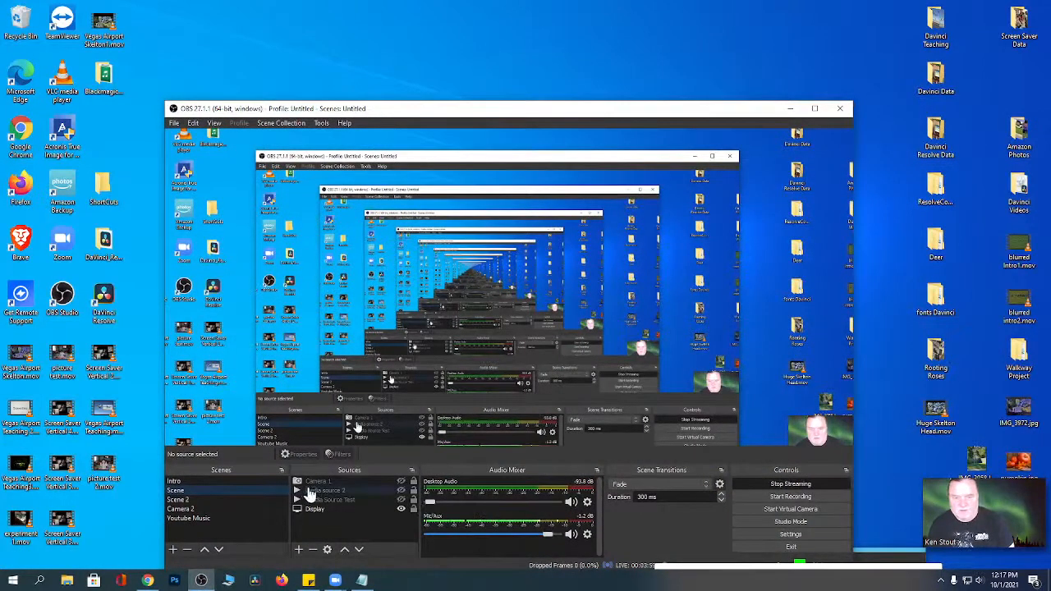
Show Camera 1, move the OBS window higher, then remove the Camera 1 source.
click(401, 482)
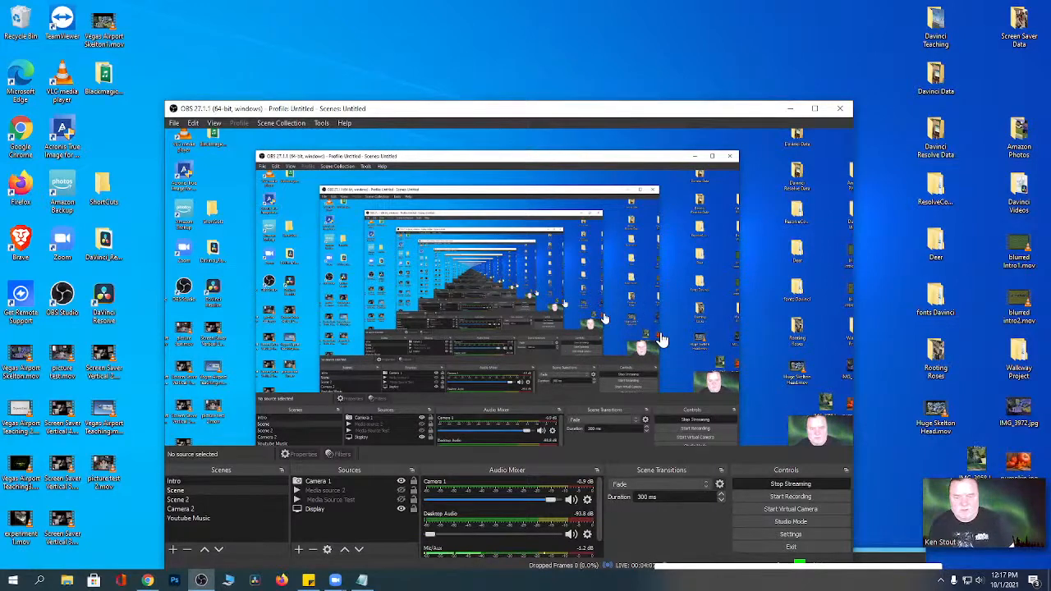
drag(508, 113, 506, 56)
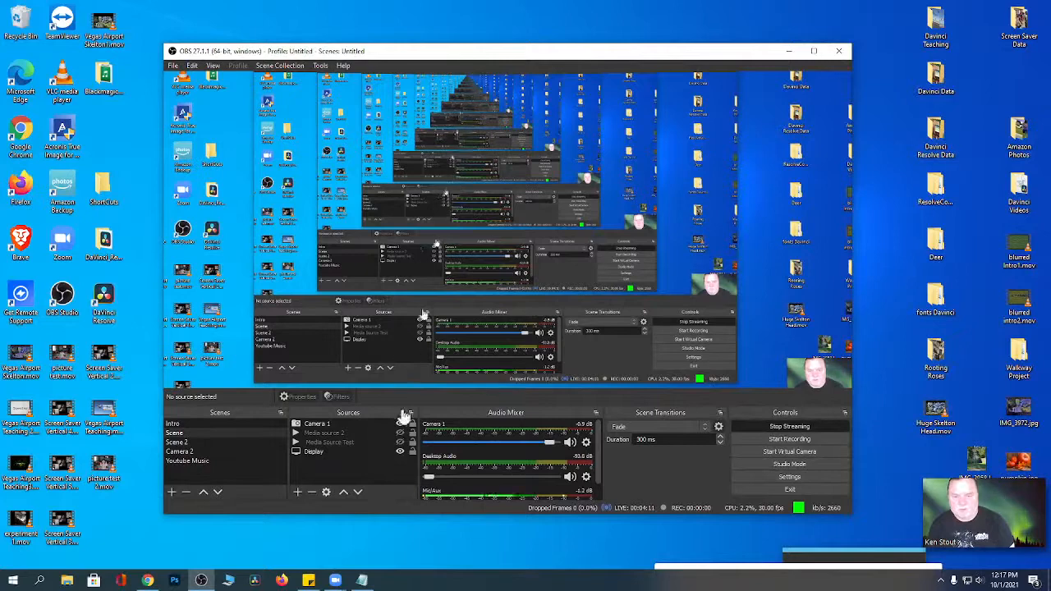
right_click(308, 431)
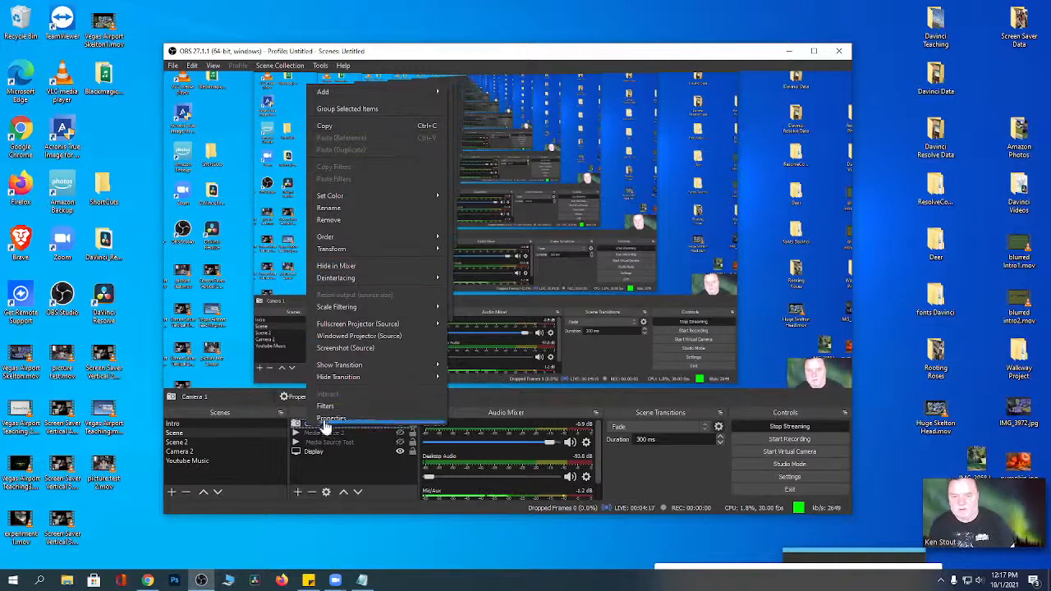
click(327, 222)
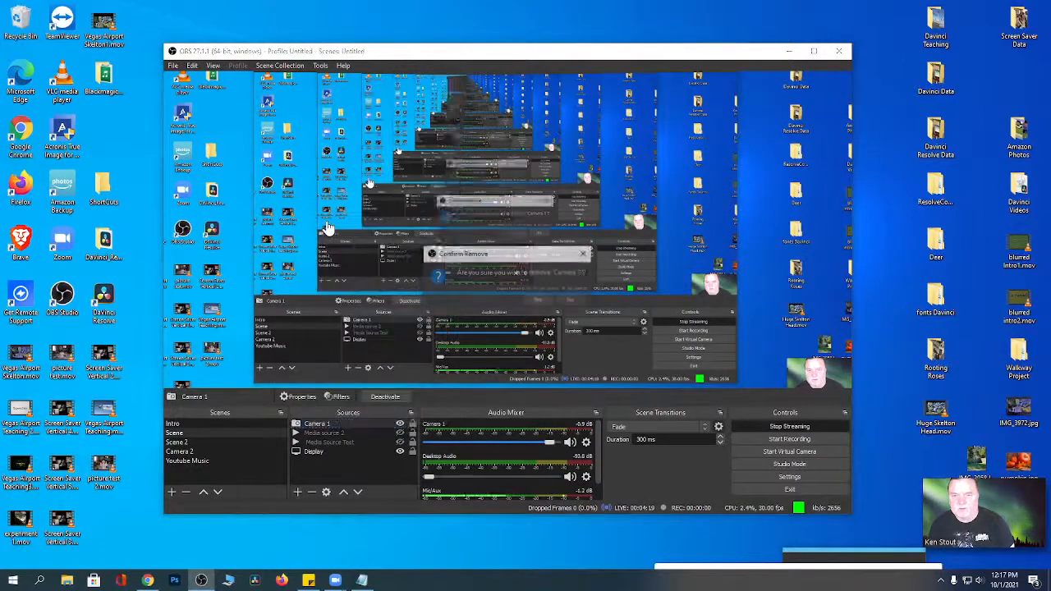
click(537, 302)
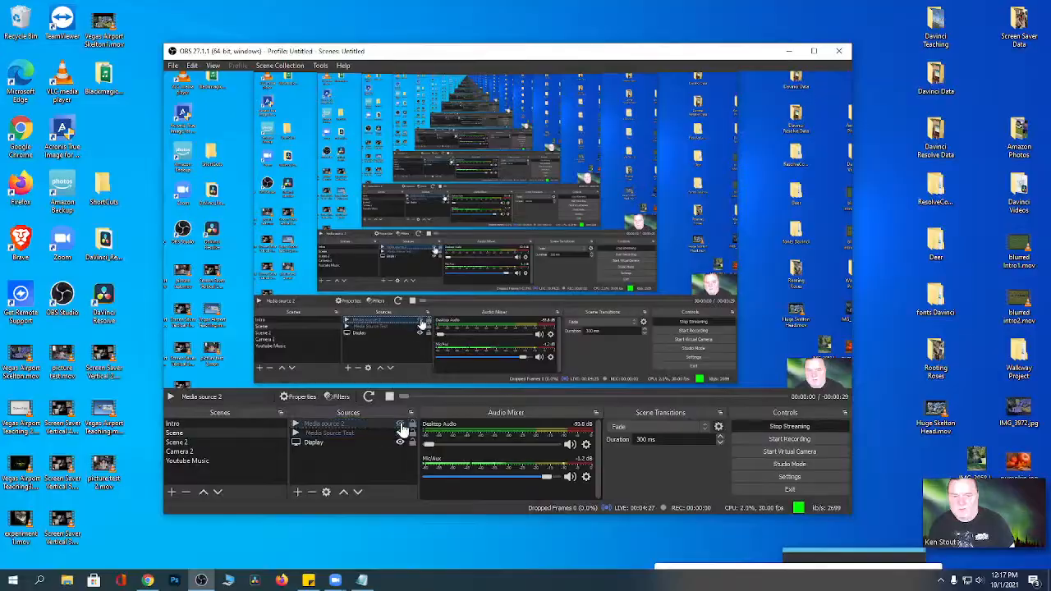
Hide Media source 2 and make Media Source Test visible in Scene 2.
click(401, 425)
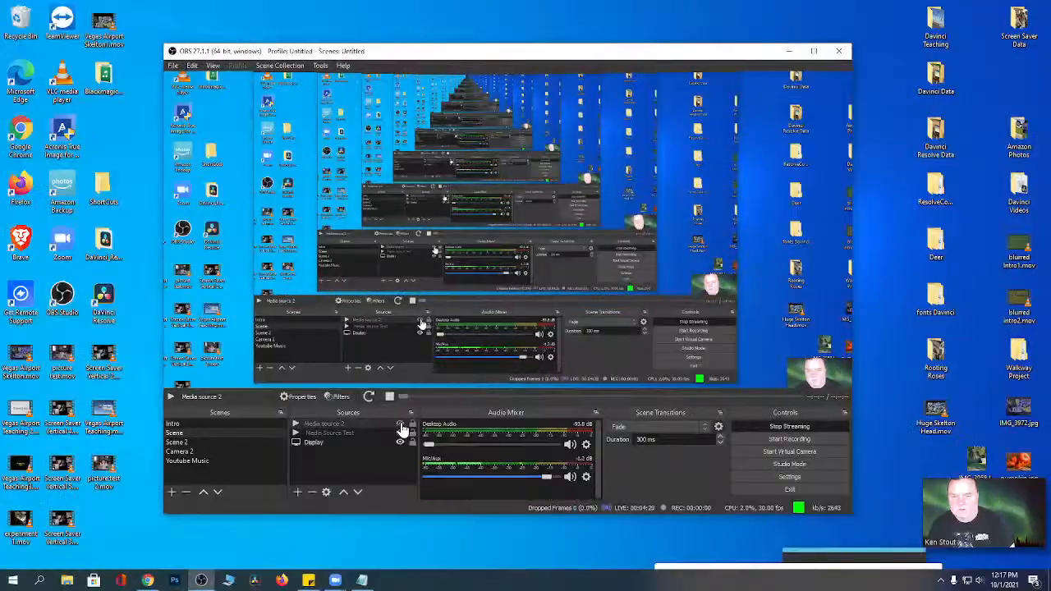
click(176, 443)
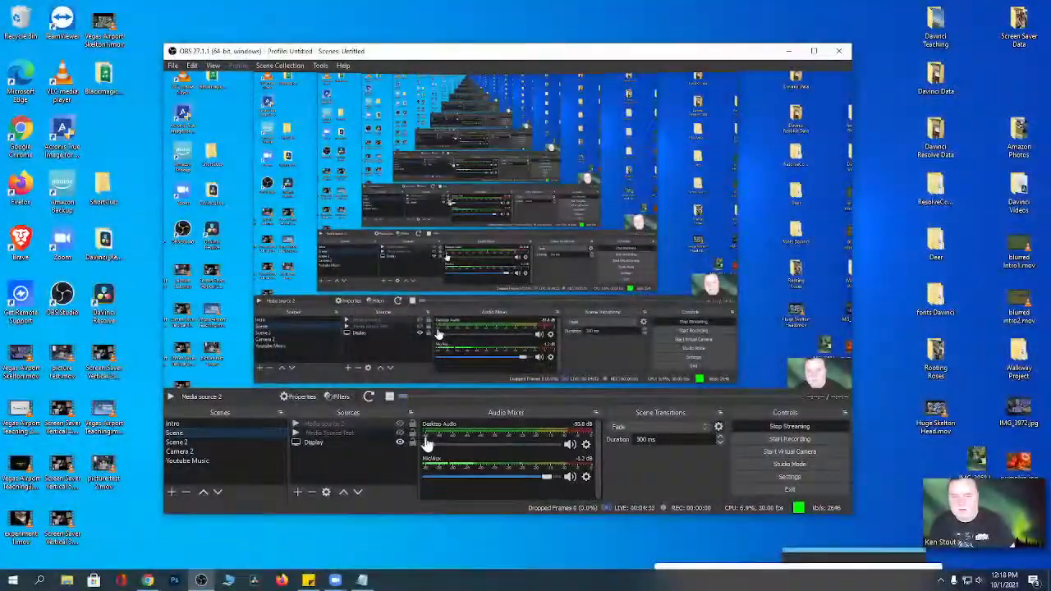
click(401, 433)
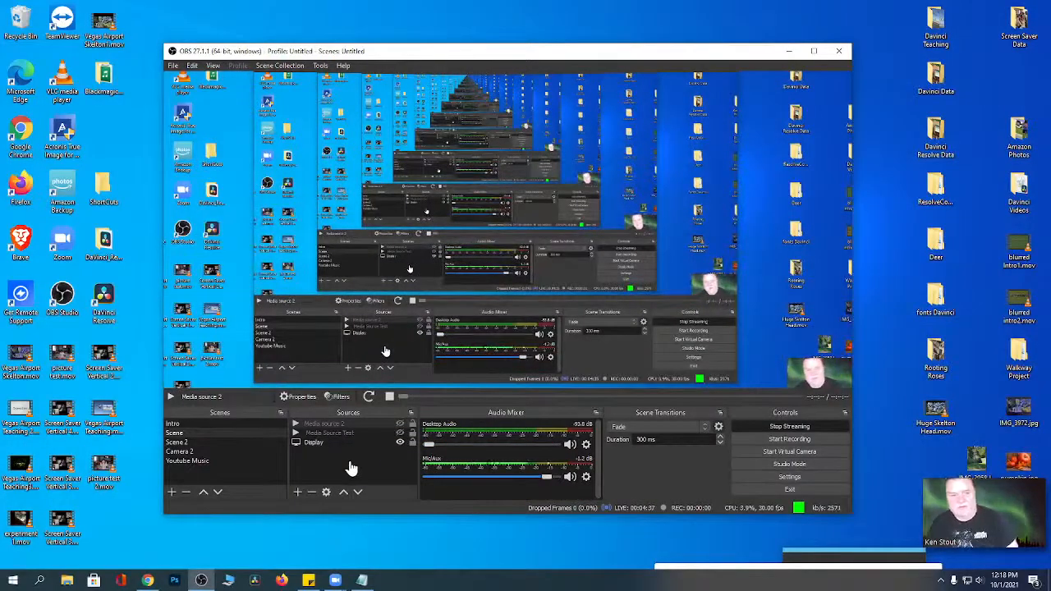
Add the existing Camera 1 source to the scene, then remove it again.
click(296, 498)
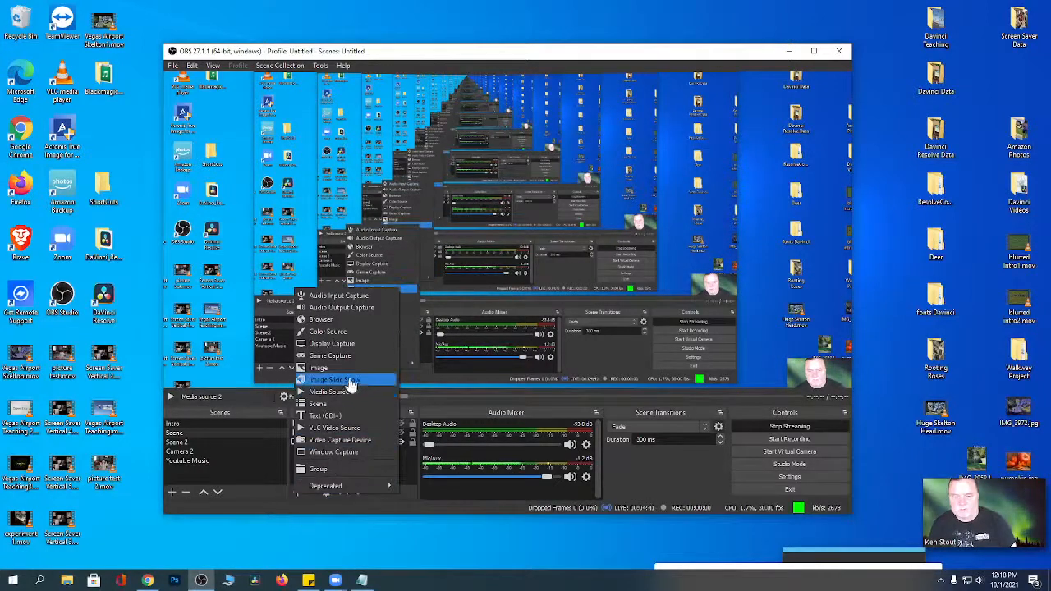
click(348, 441)
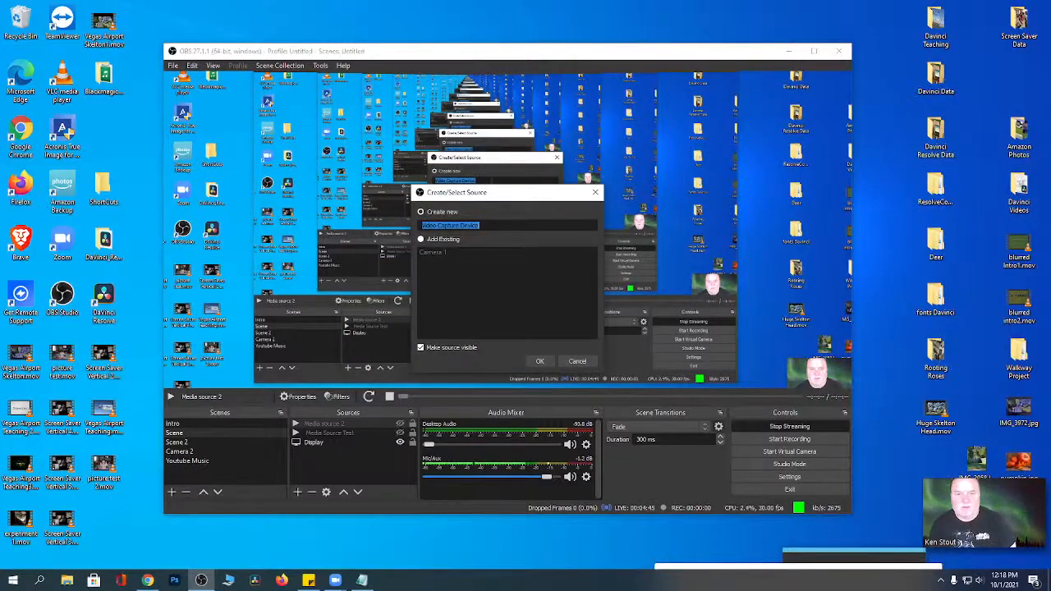
click(421, 240)
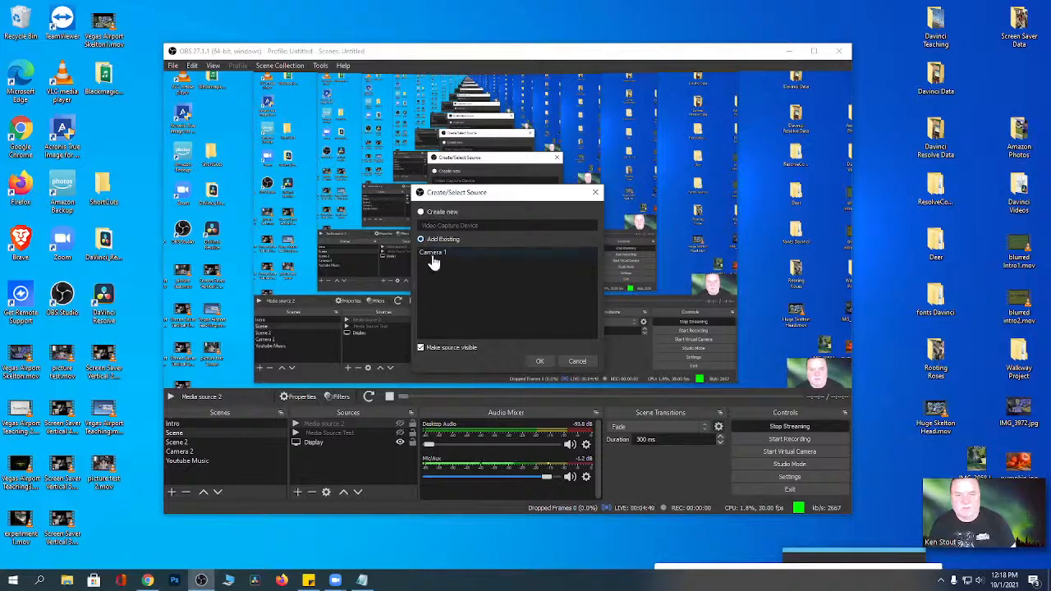
click(434, 258)
click(539, 361)
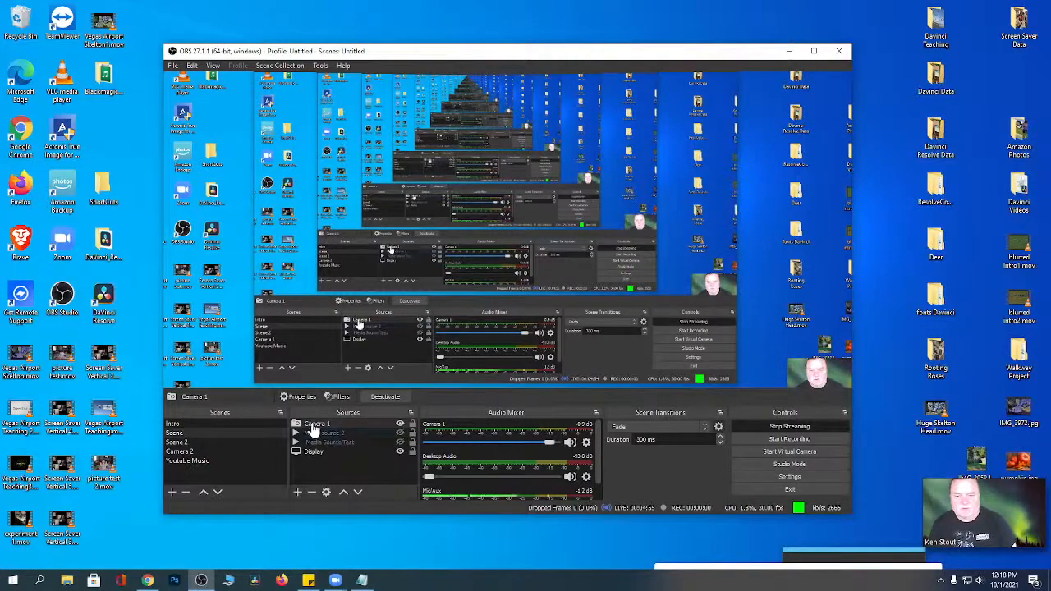
right_click(313, 425)
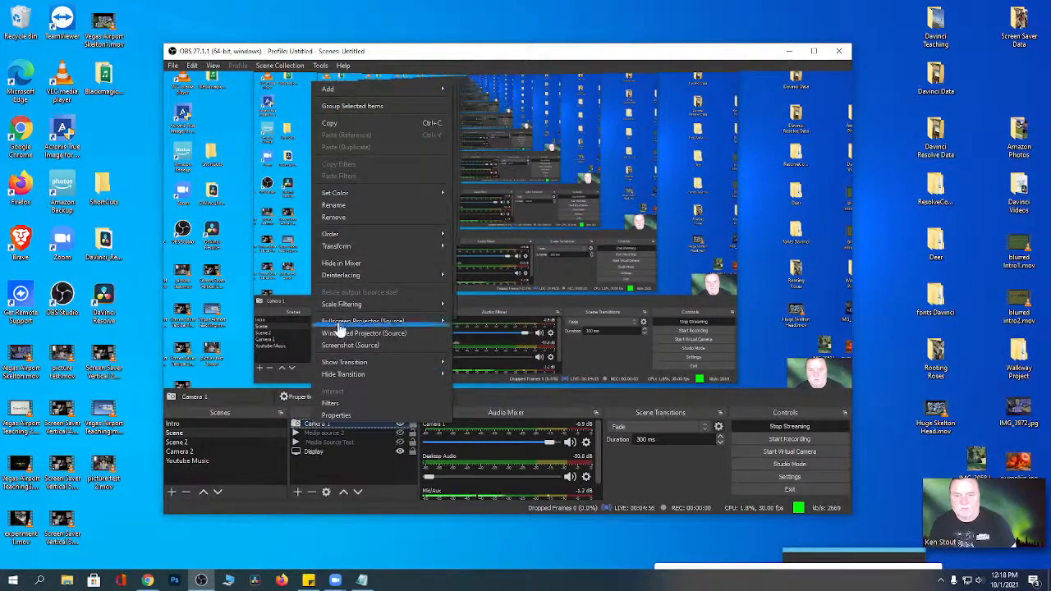
click(337, 218)
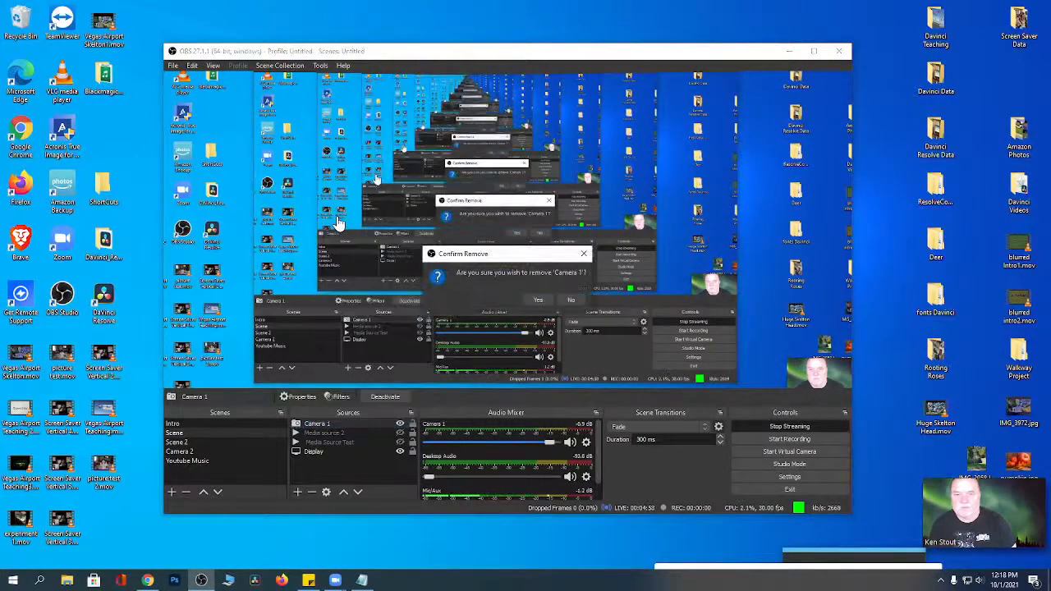
click(538, 299)
Create a new Video Capture Device source with the default name.
click(297, 492)
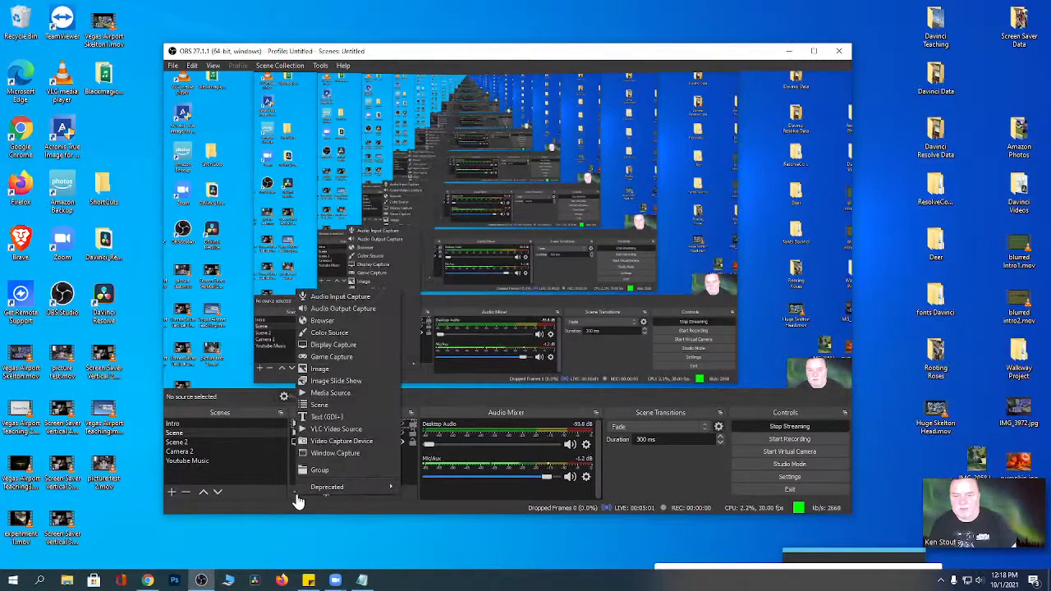
click(337, 441)
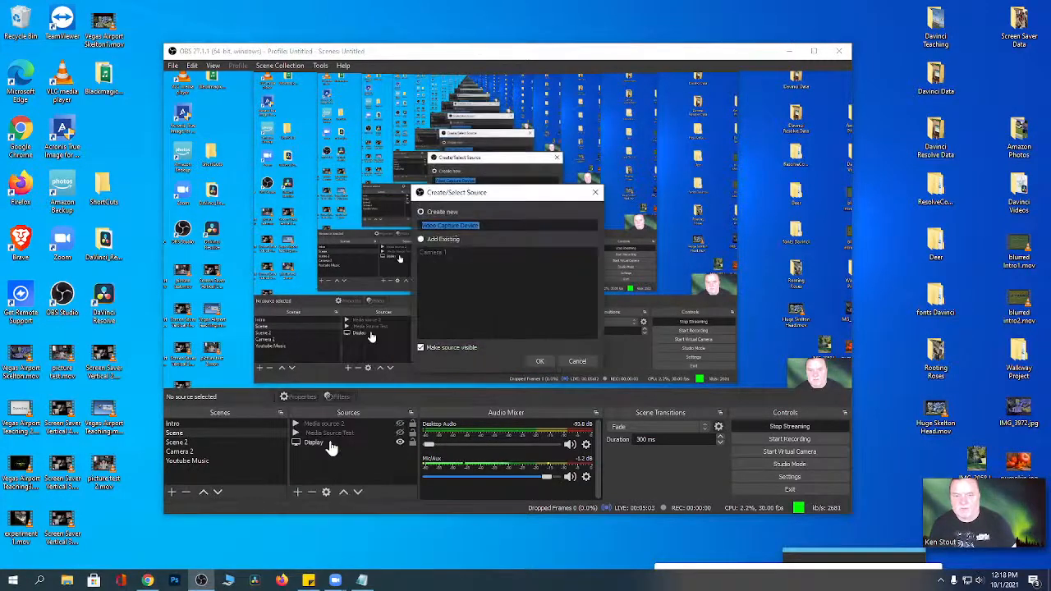
click(540, 362)
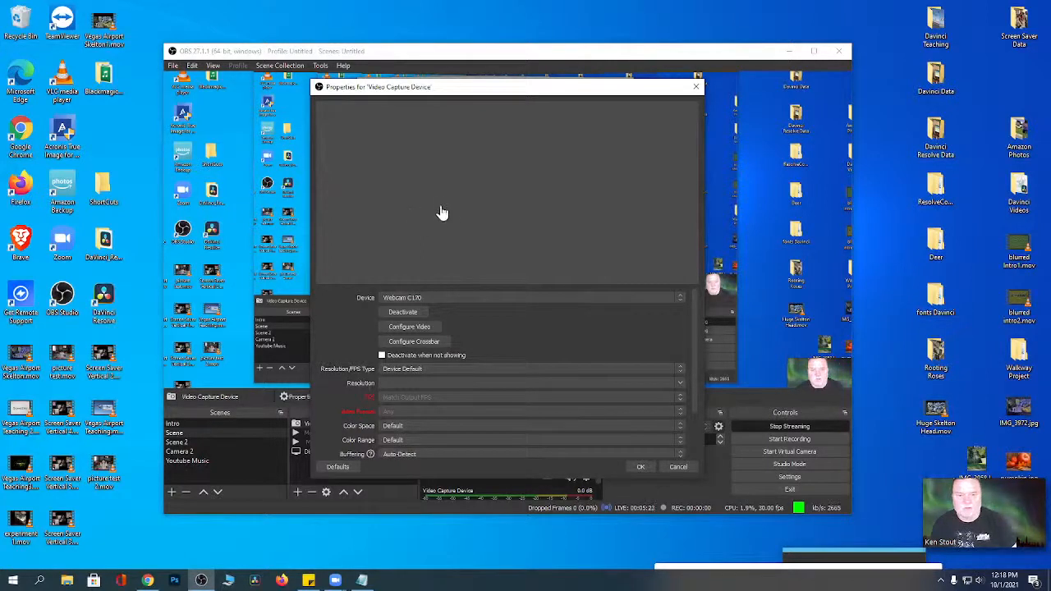
Activate the capture device with Webcam C170 selected and confirm the properties.
click(404, 313)
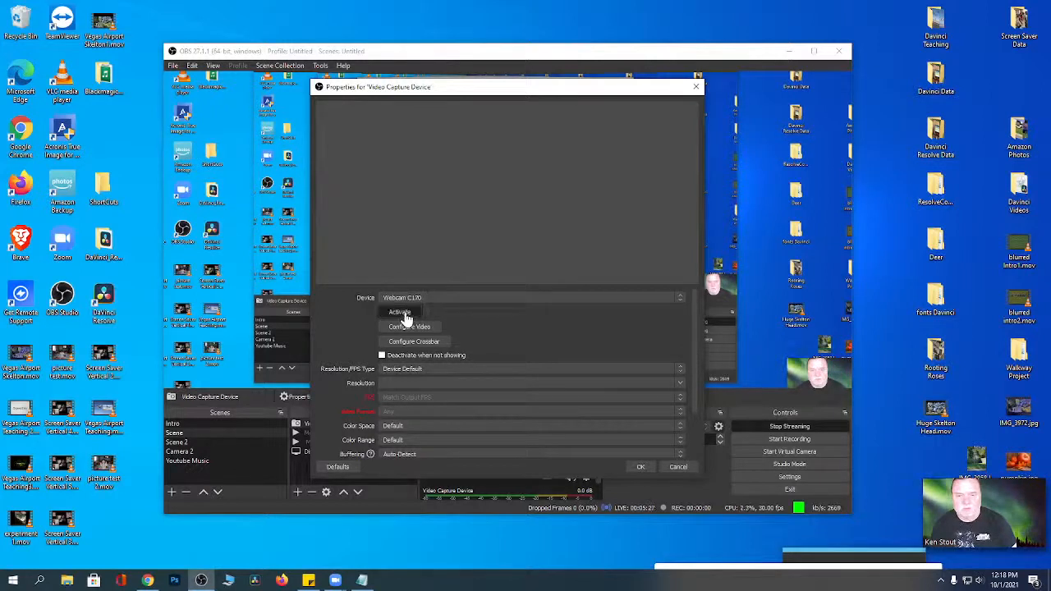
click(680, 300)
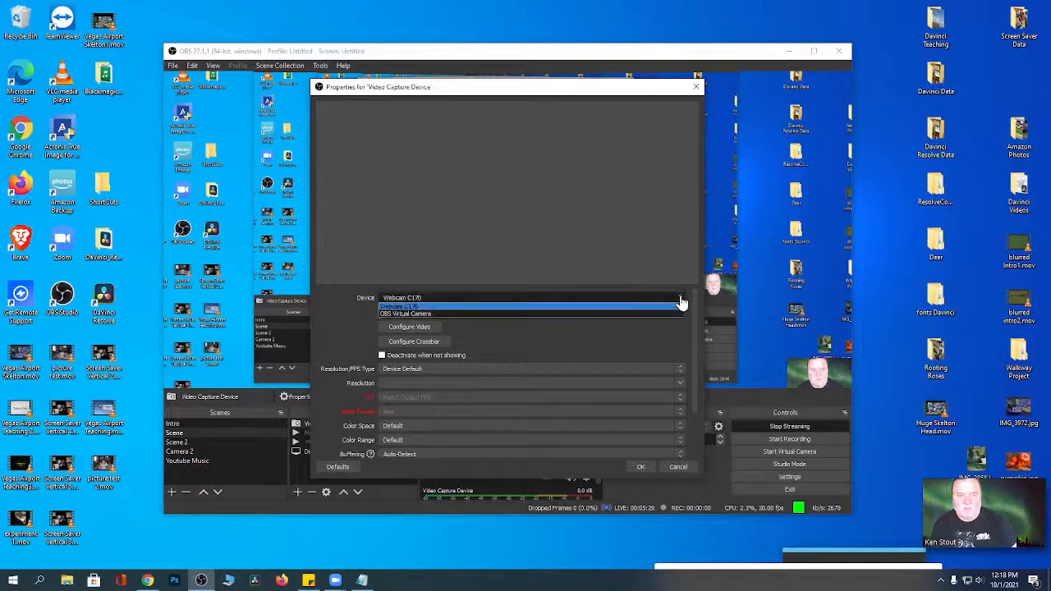
click(680, 300)
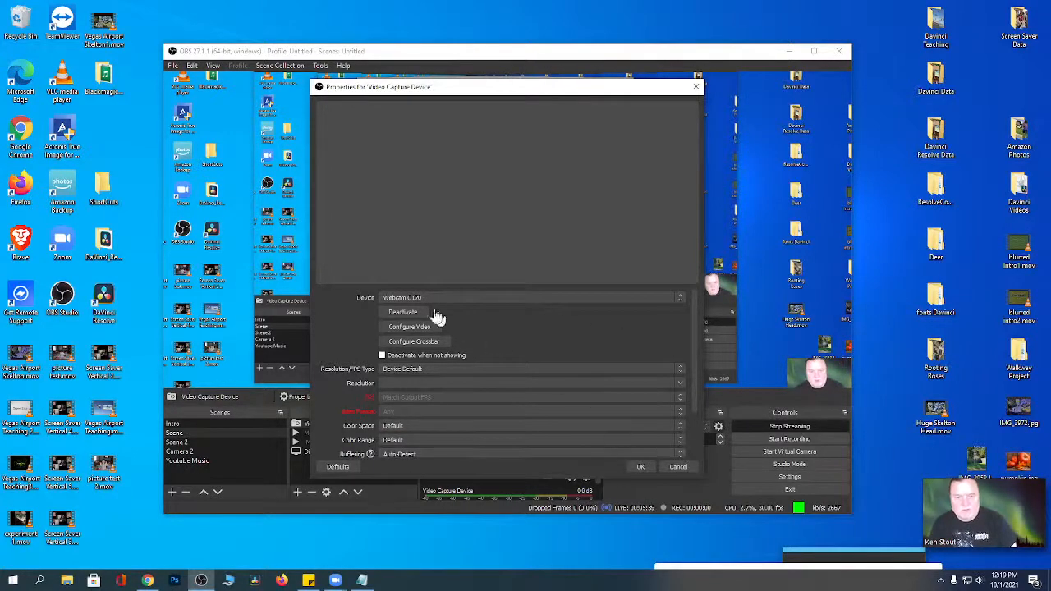
click(641, 466)
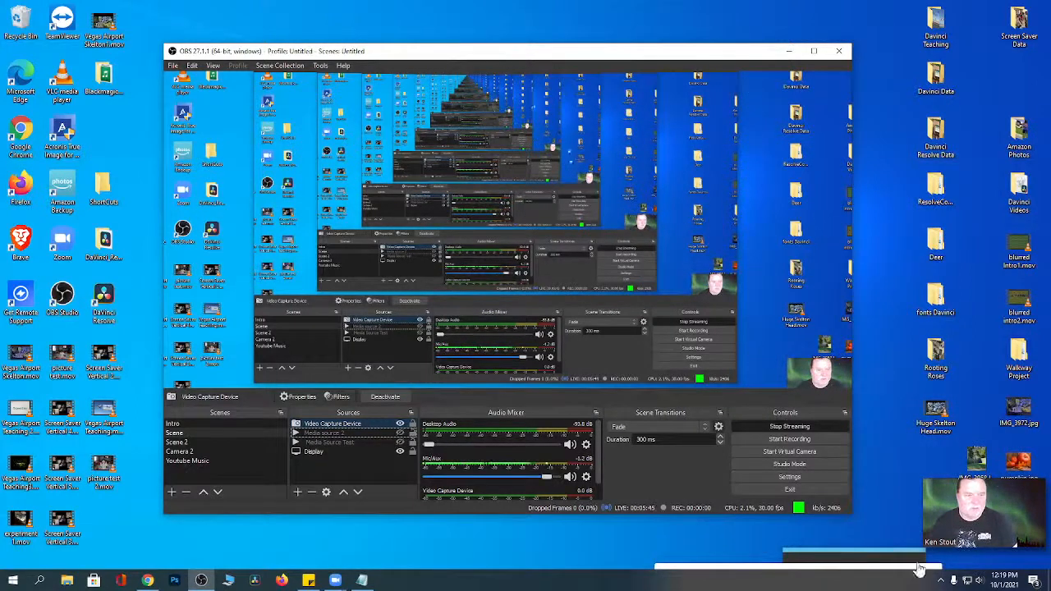
Minimize OBS, open Skelton Eyes Green in Resolve's Project Manager, then bring YouTube Studio forward.
click(788, 51)
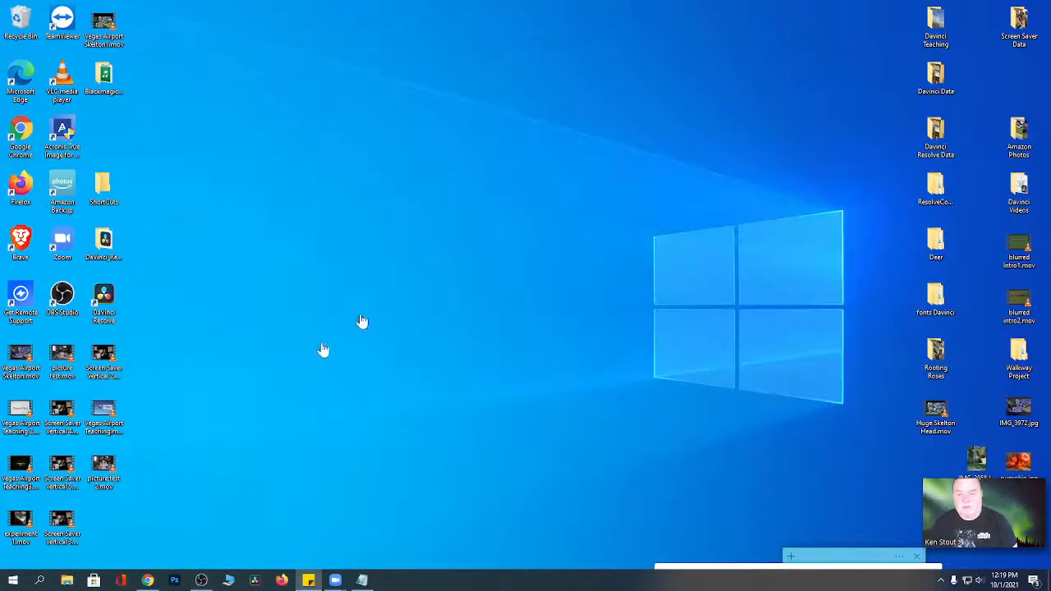
click(255, 581)
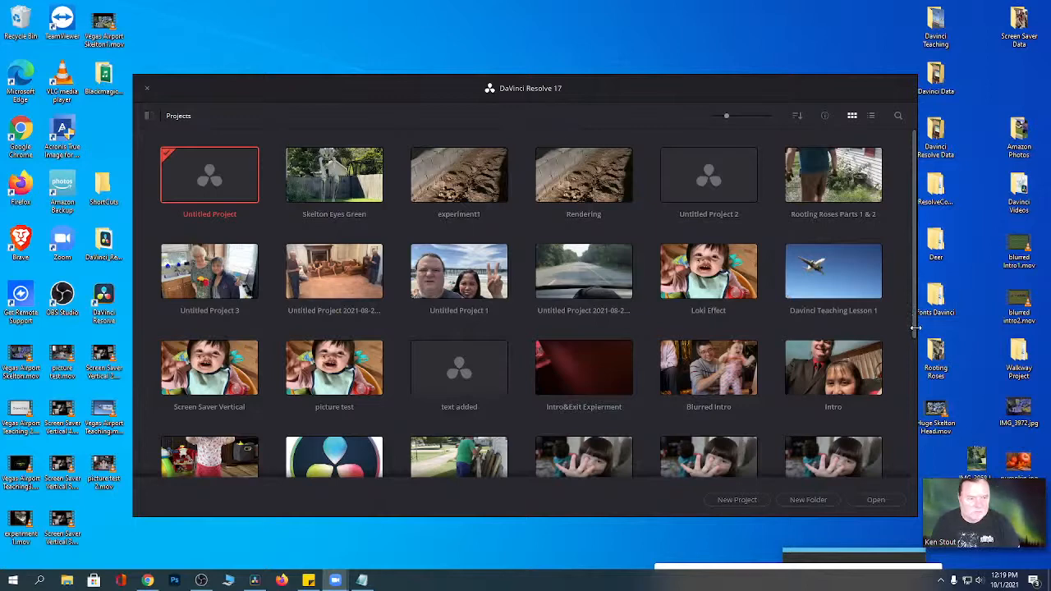
scroll(898, 322, down, 2)
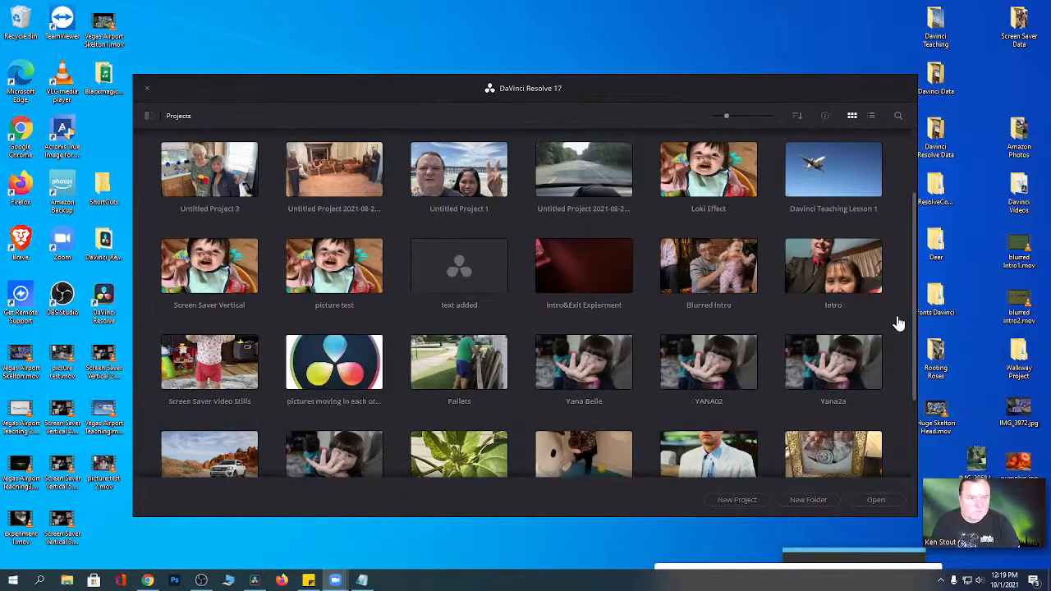
scroll(898, 323, down, 2)
scroll(898, 323, down, 1)
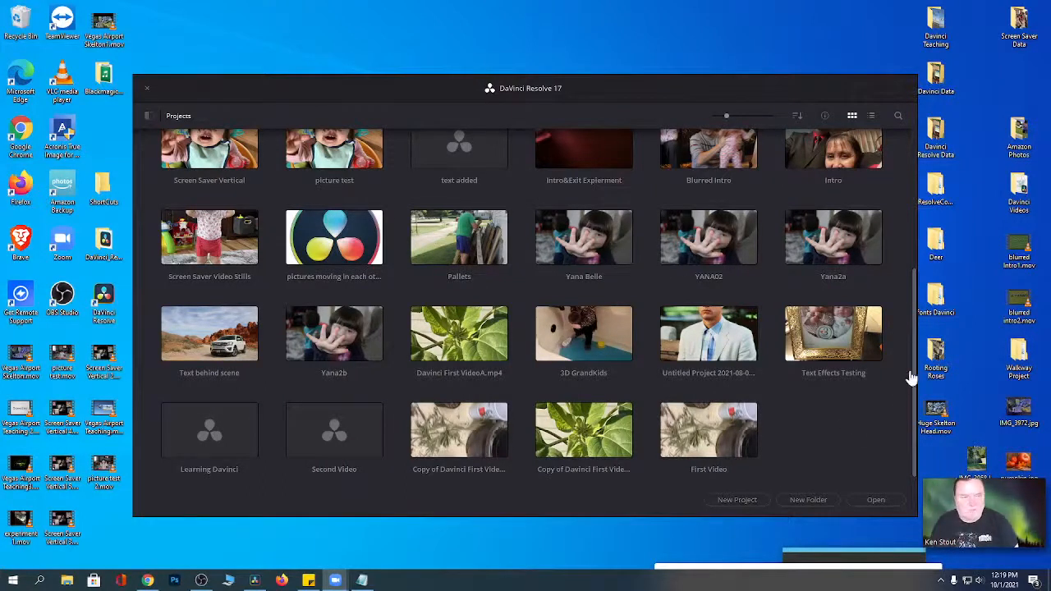
drag(914, 362, 914, 303)
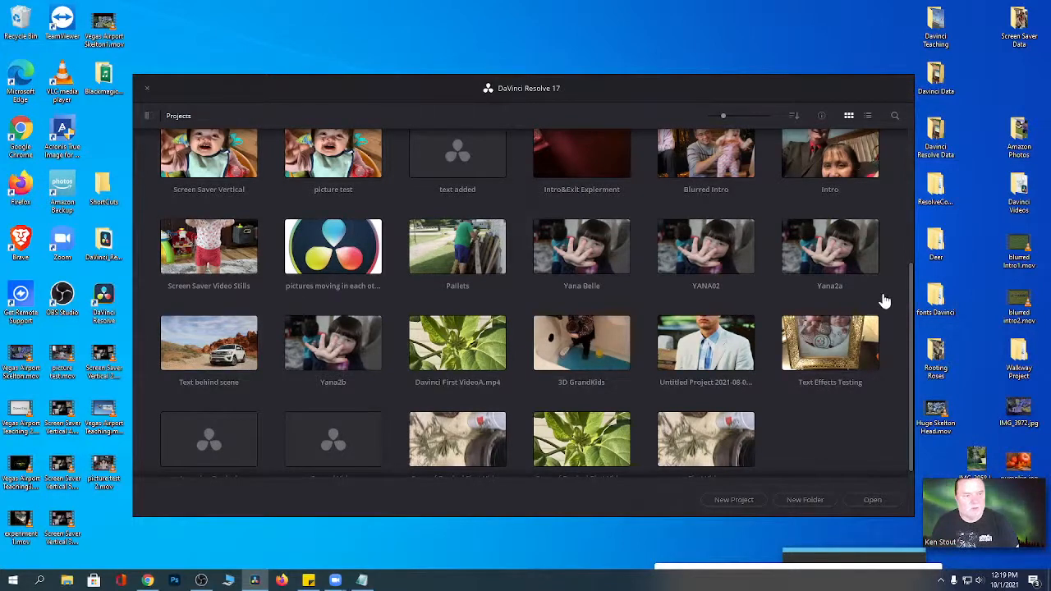
scroll(885, 300, up, 3)
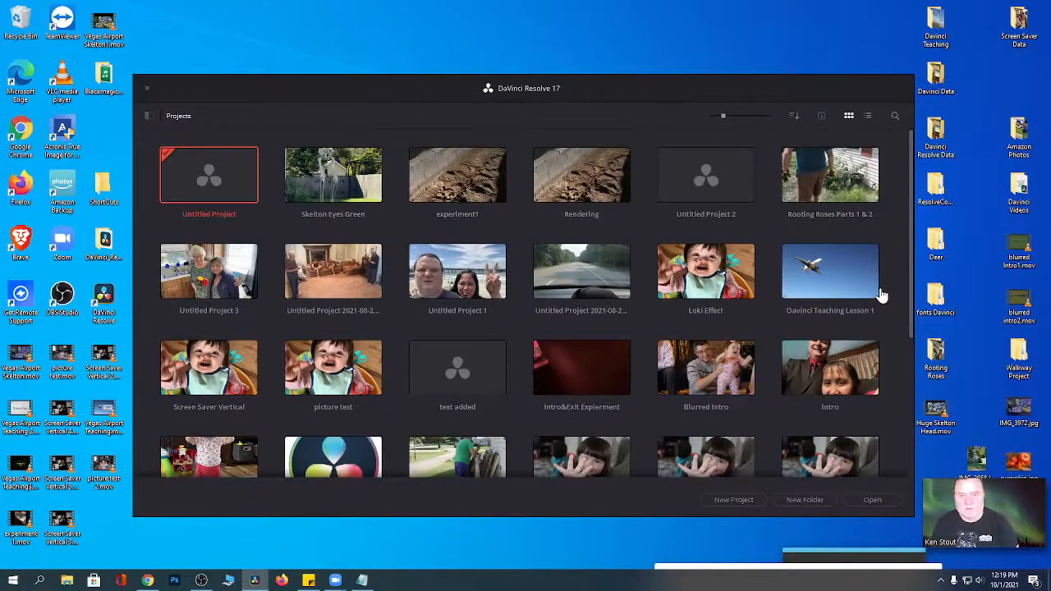
double_click(344, 187)
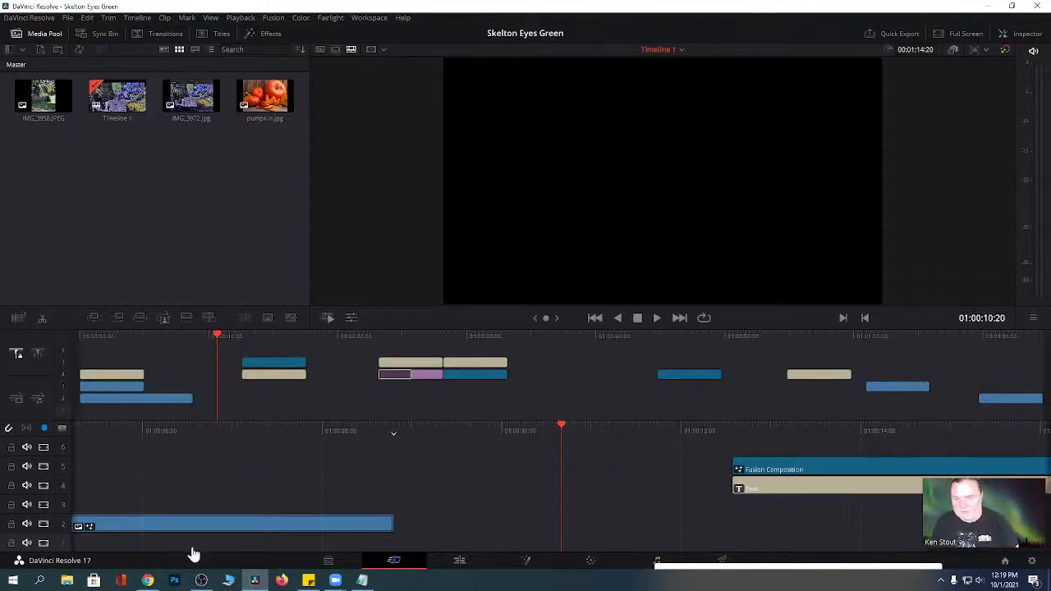
click(147, 580)
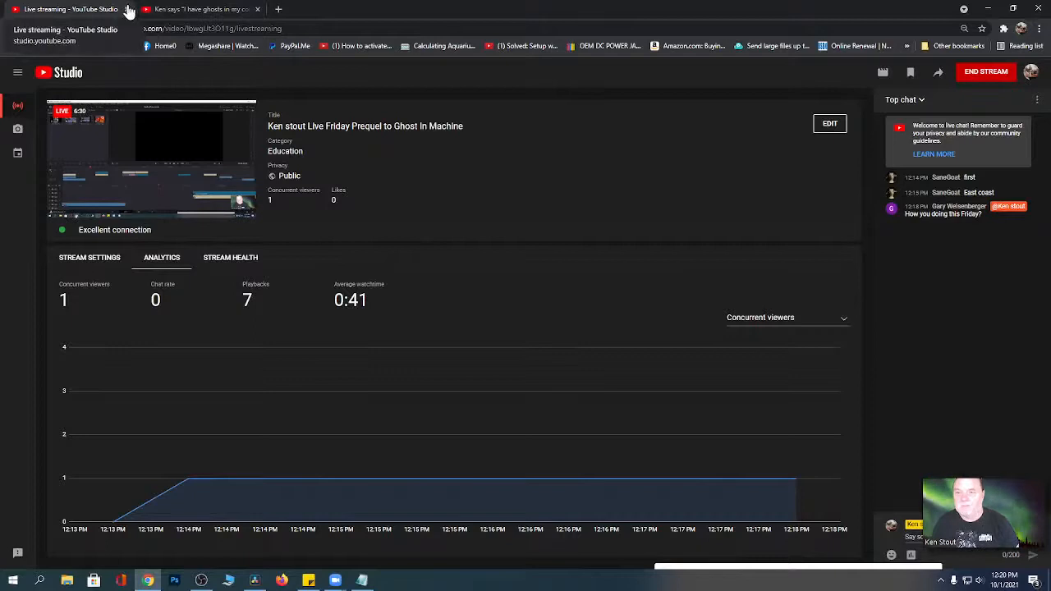
Return to the YouTube Studio live-streaming tab and hide the floating video call window.
click(279, 10)
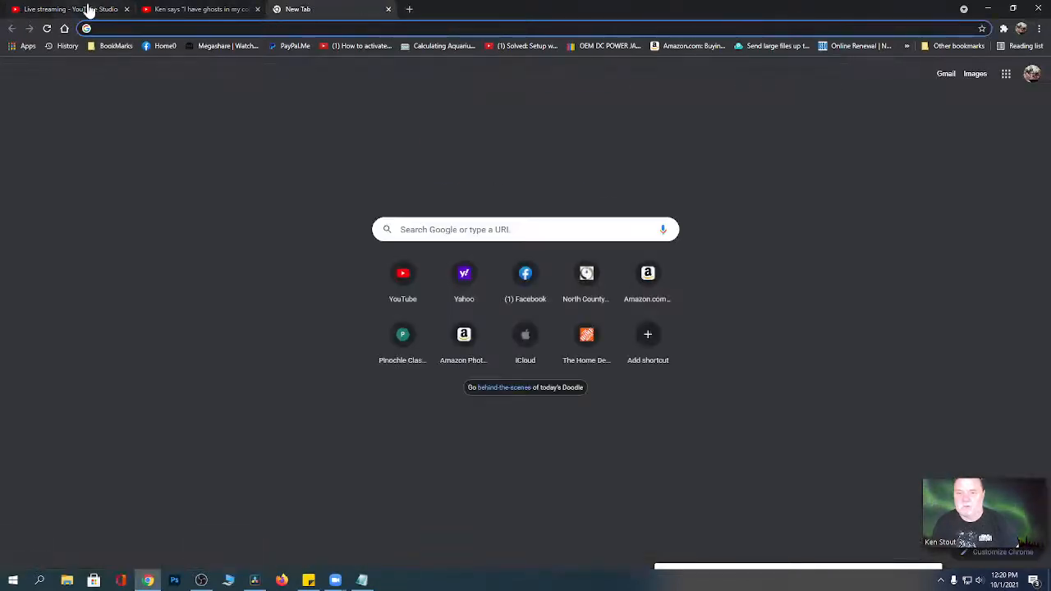
click(87, 9)
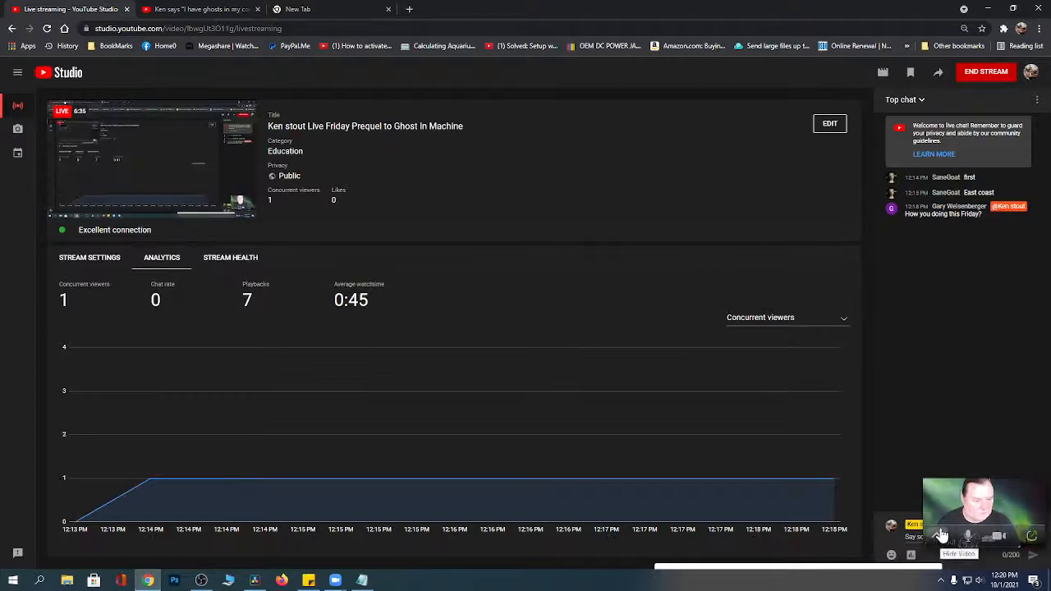
click(942, 535)
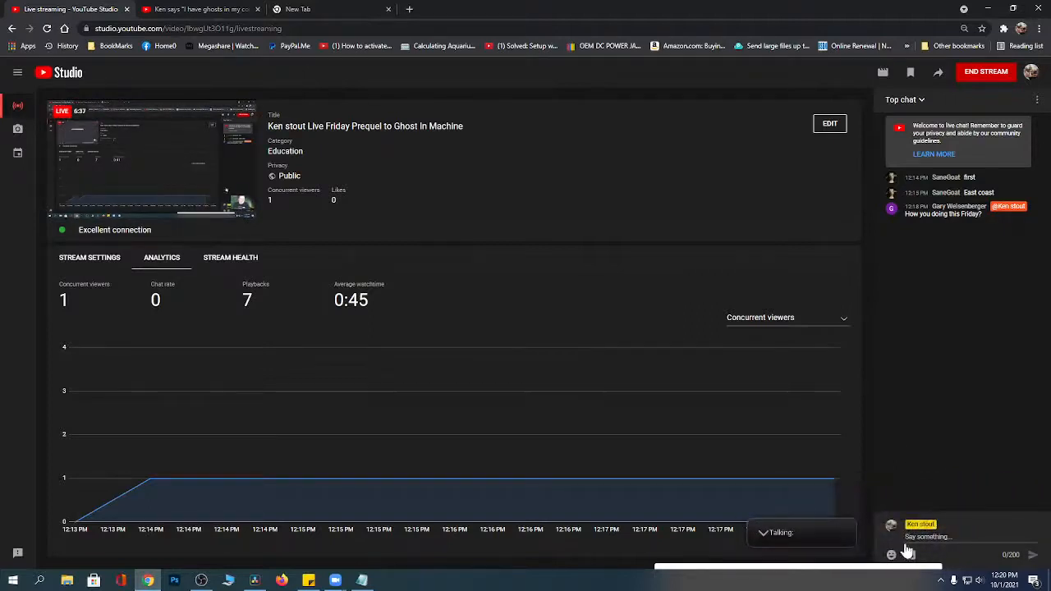
Post a live-chat reply mentioning two viewers with 'Good Afternon', then minimize the browser.
click(908, 537)
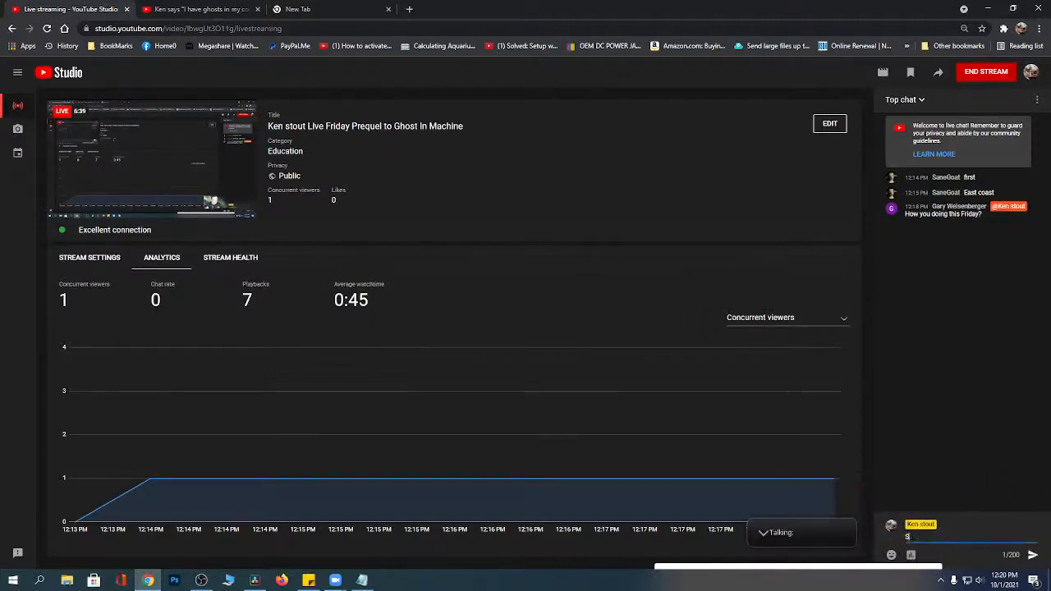
text(@SA)
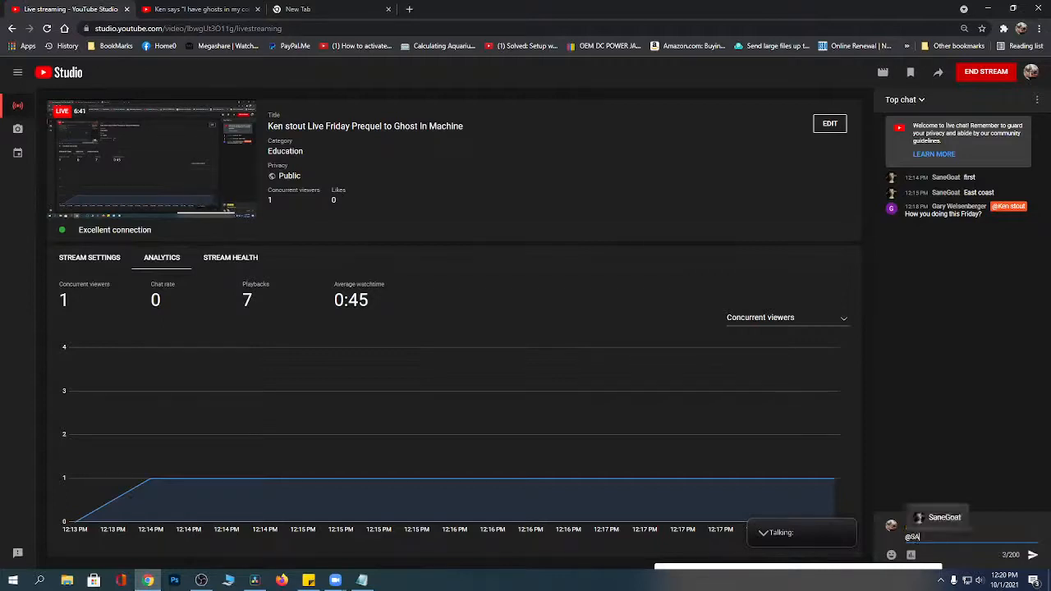
key(Tab)
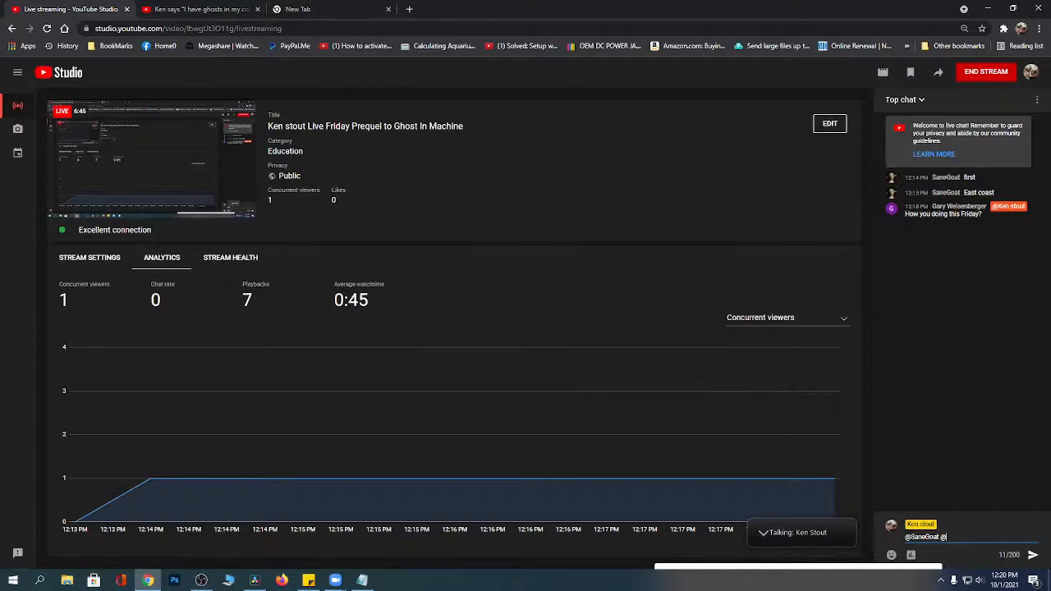
text(@GA)
key(Tab)
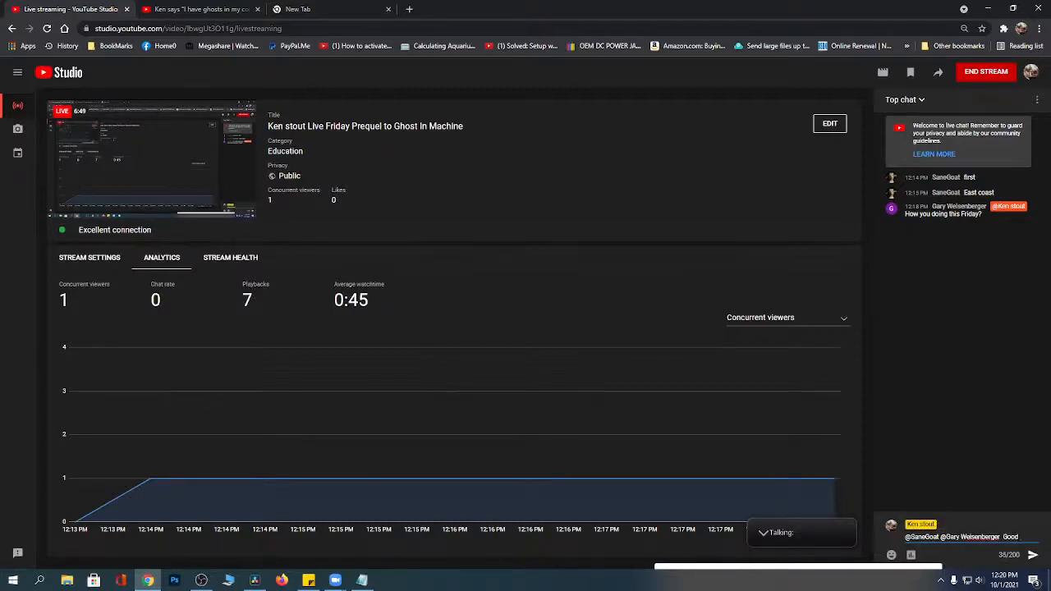
text(Good Afternon)
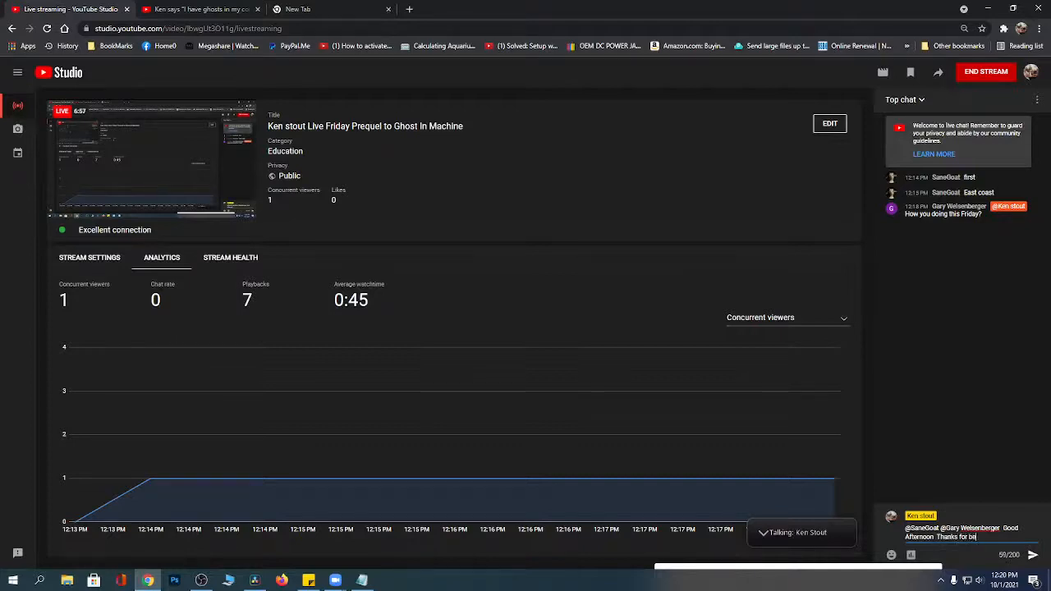
key(Return)
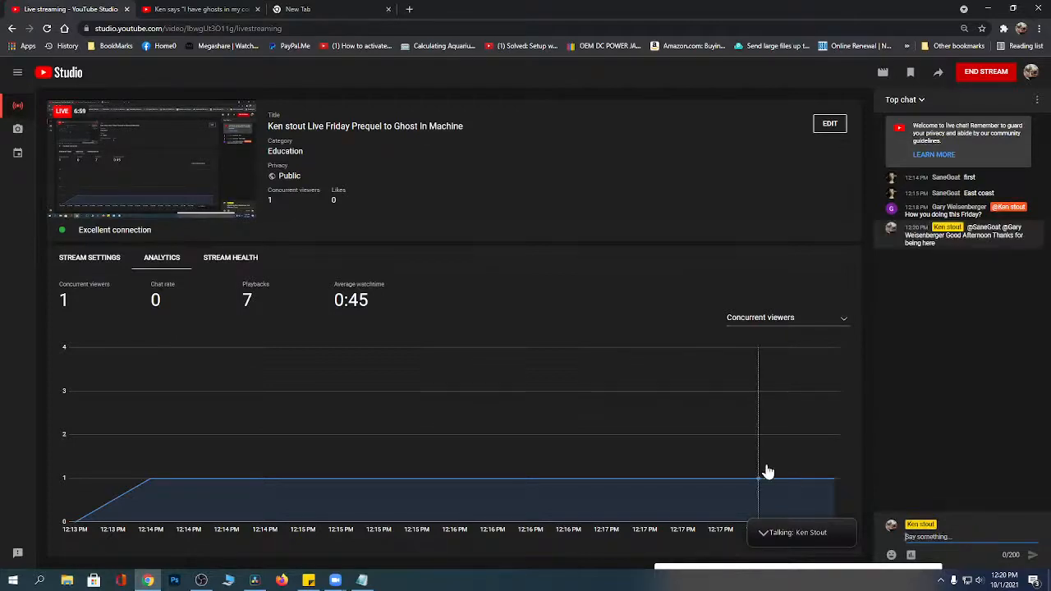
click(988, 9)
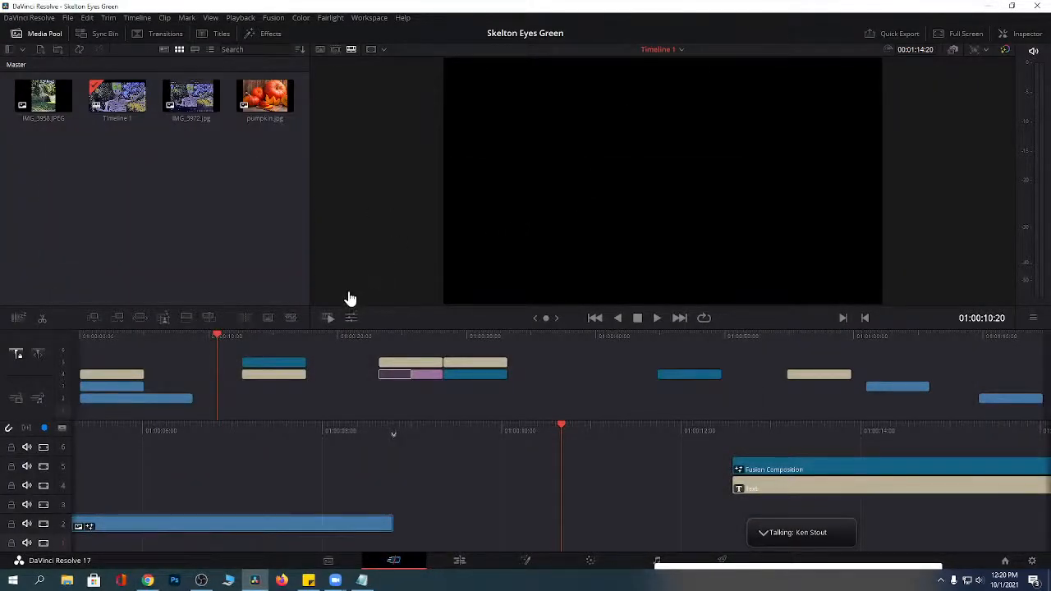
Move the playhead to the very start of the timeline on the Edit page.
click(87, 340)
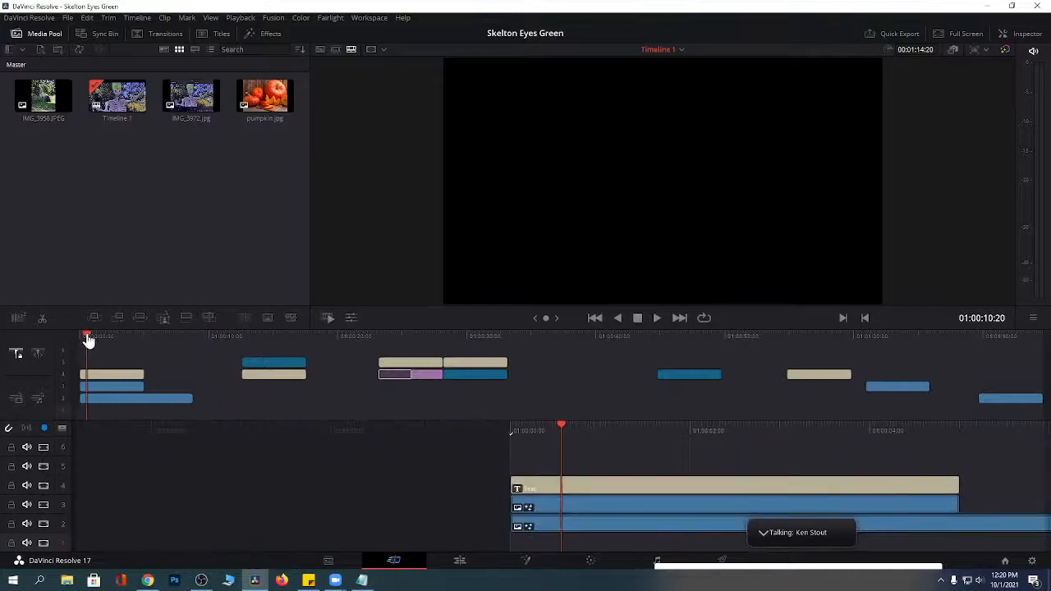
drag(89, 340, 82, 342)
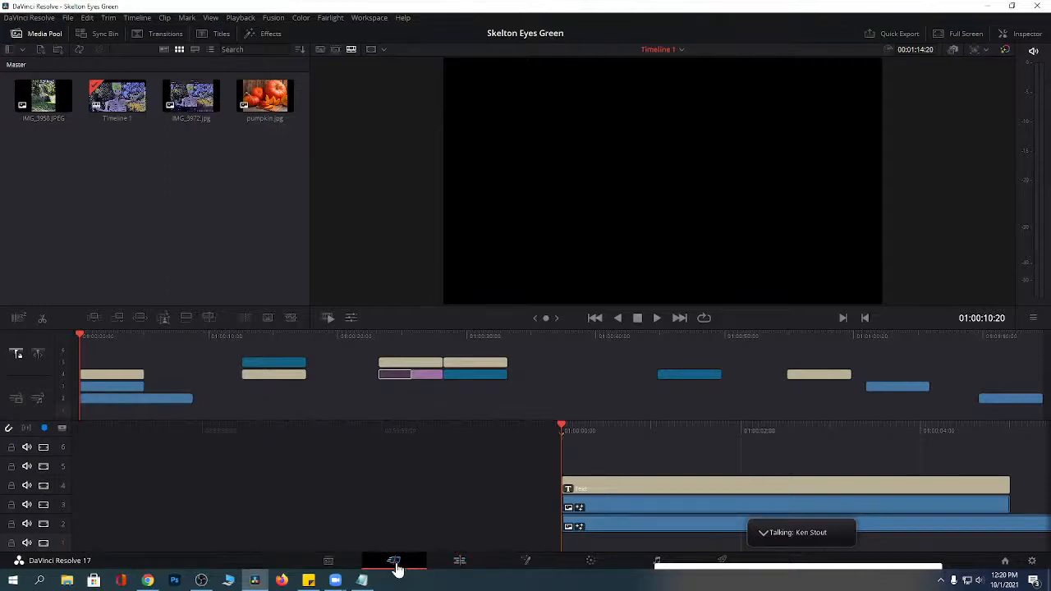
click(454, 566)
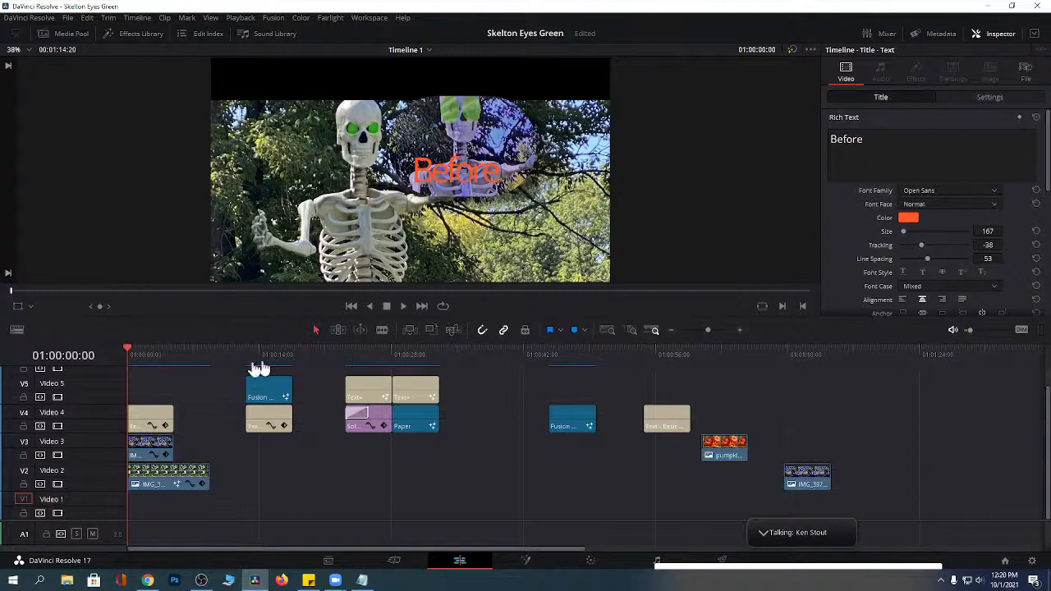
Play and stop the preview, scrub back to 01:00:00:00, then minimize Resolve.
click(403, 307)
click(387, 307)
click(149, 350)
drag(152, 353, 132, 370)
click(989, 7)
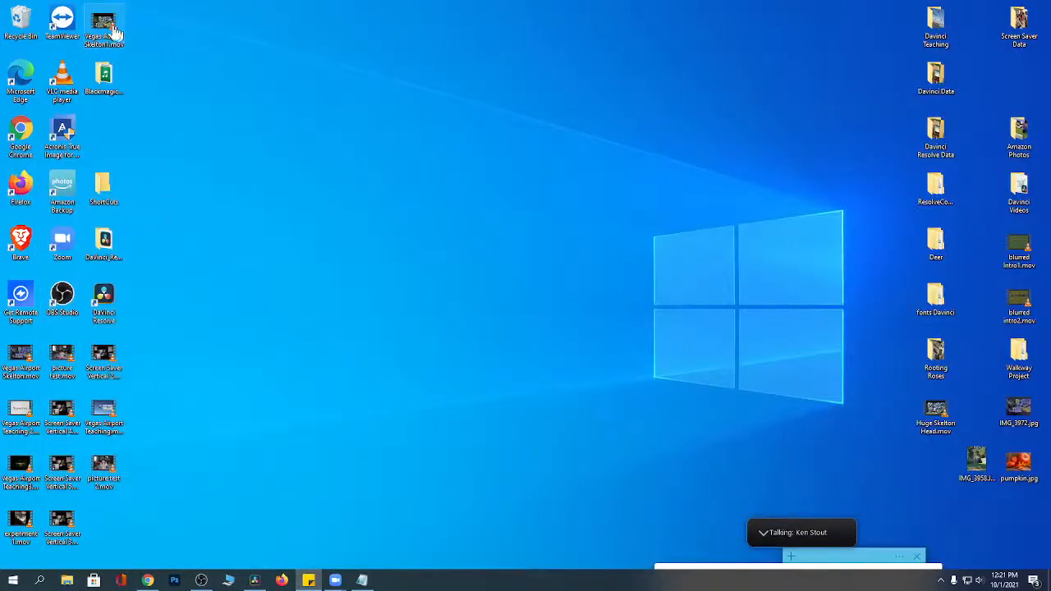
double_click(103, 25)
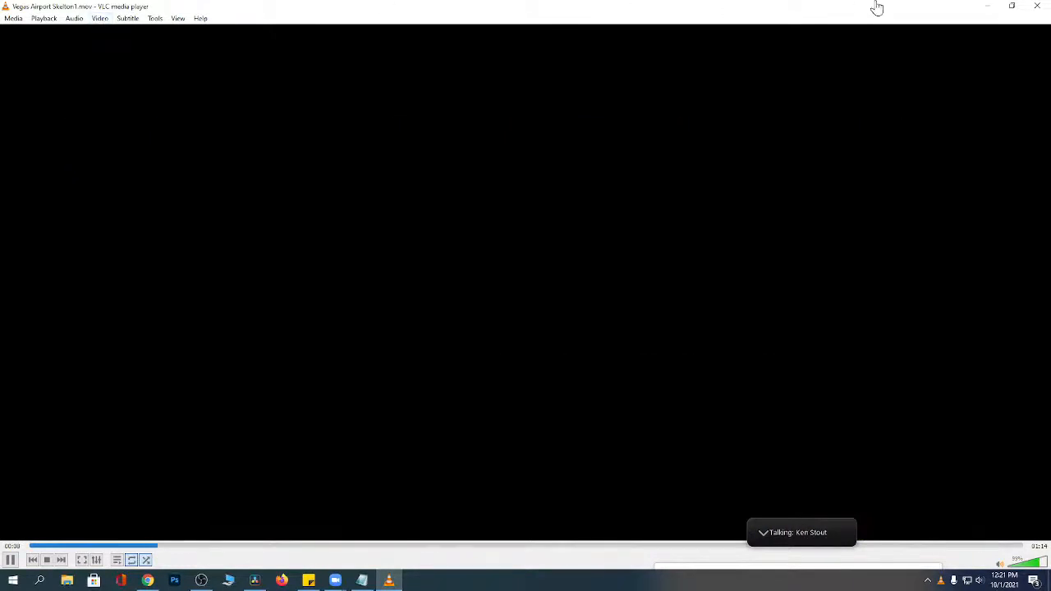
click(1037, 5)
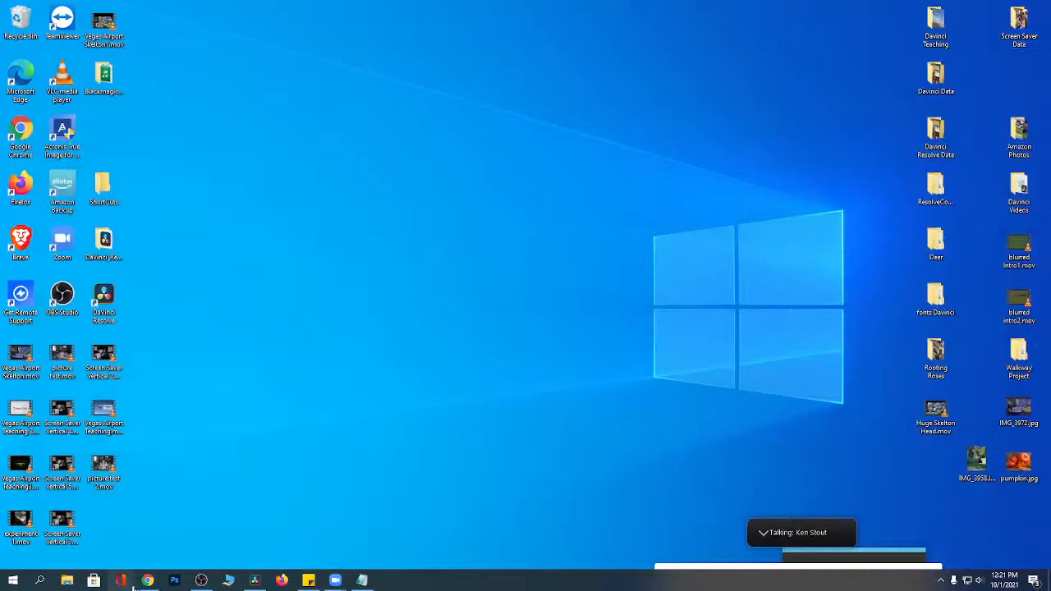
Restore Resolve and play the timeline, stopping with the playhead at 01:00:07:14.
click(256, 581)
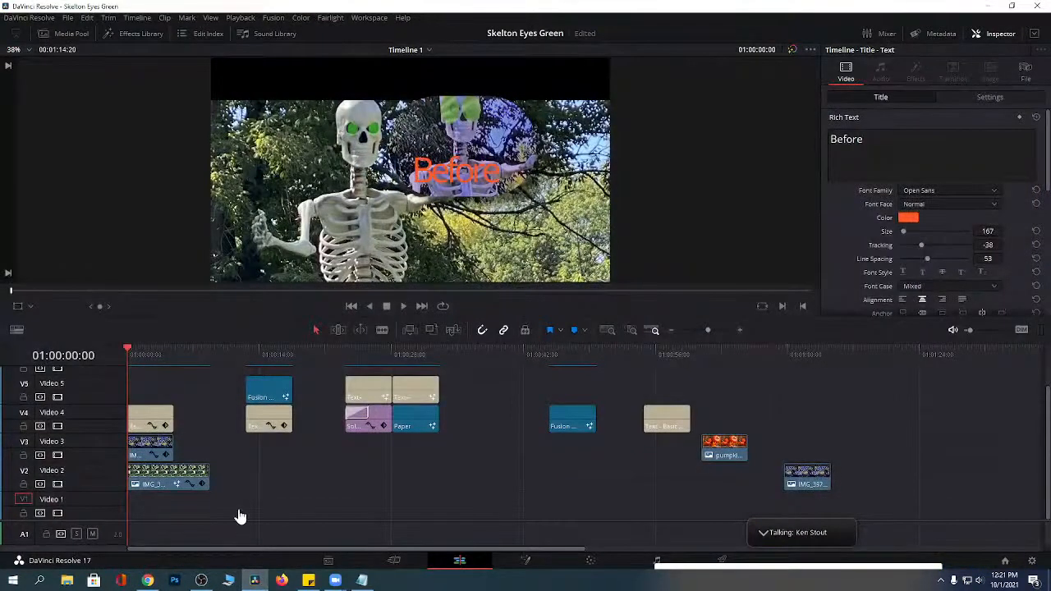
click(166, 478)
key(space)
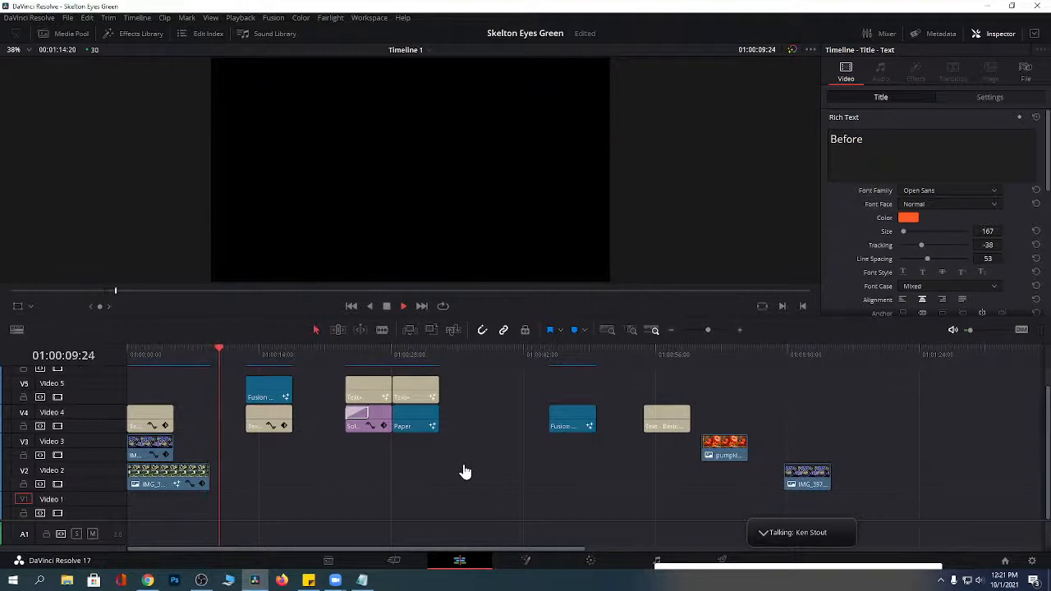
click(386, 307)
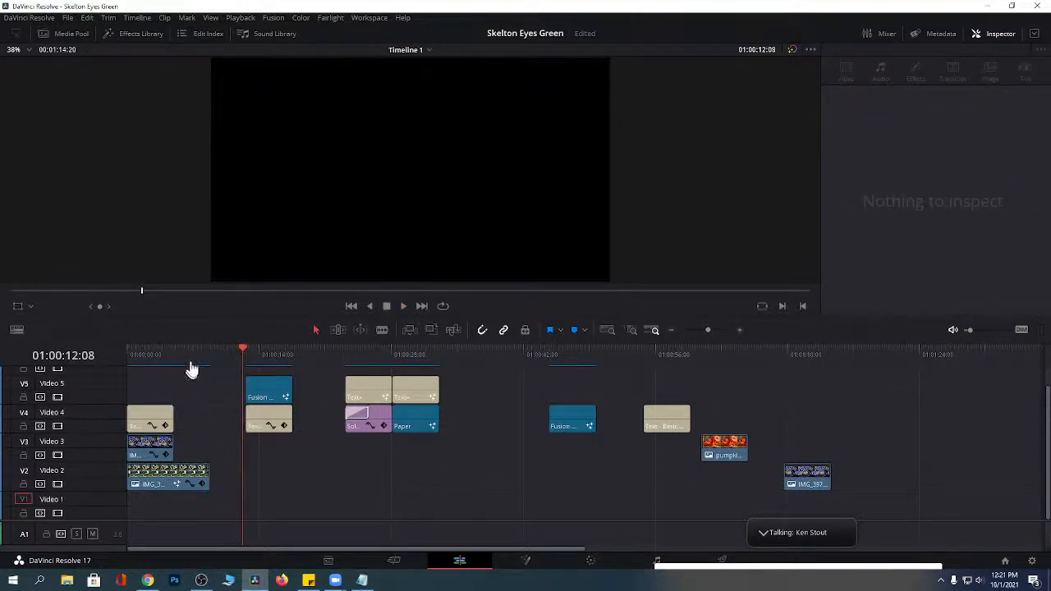
click(197, 356)
Slide the IMG_3958 clip later along Video 2 and view it on the Fusion page.
click(148, 483)
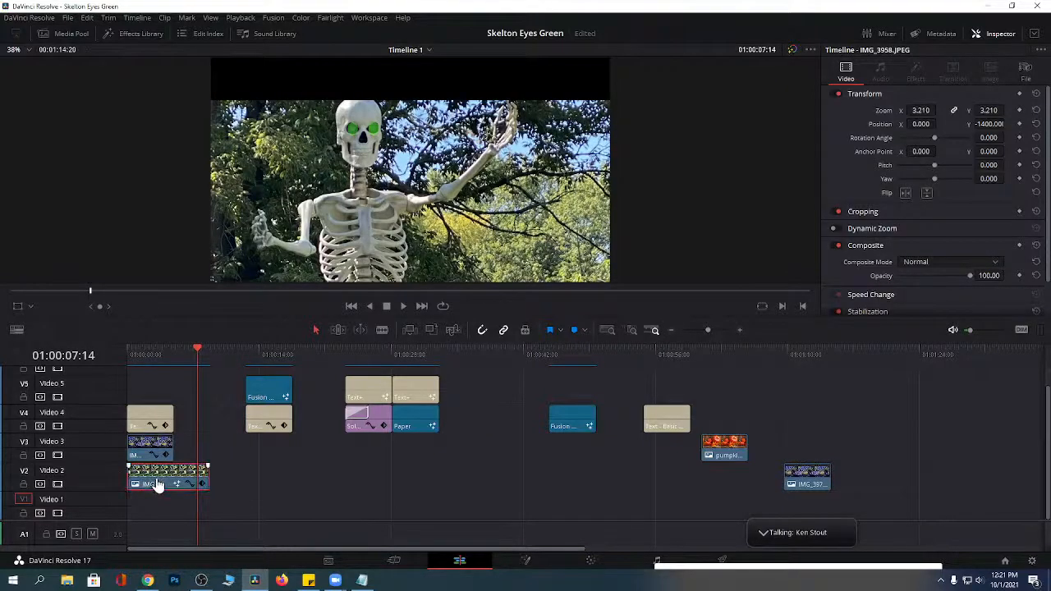
drag(157, 485, 195, 485)
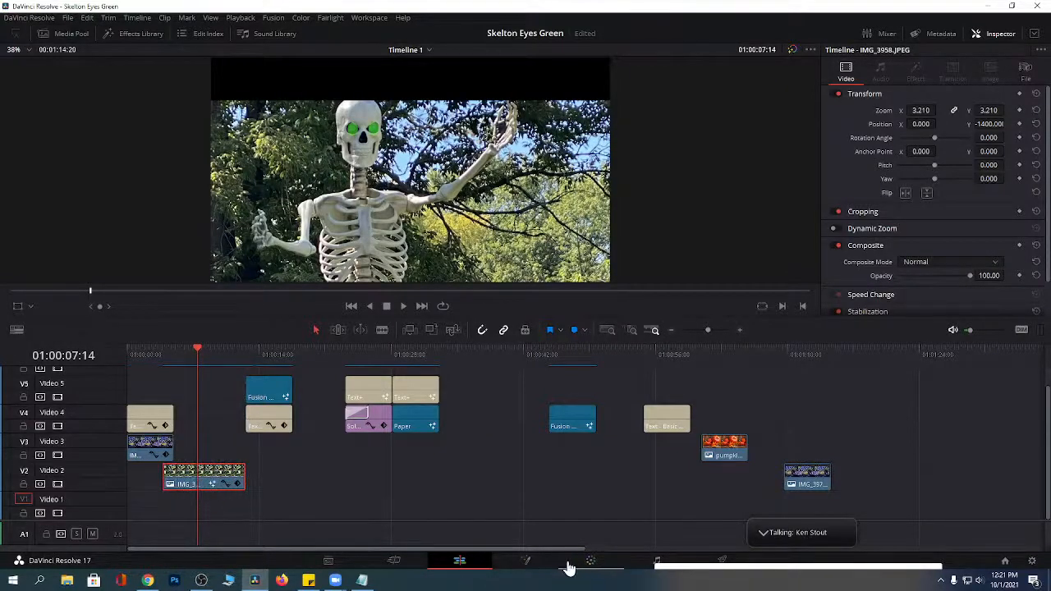
click(526, 561)
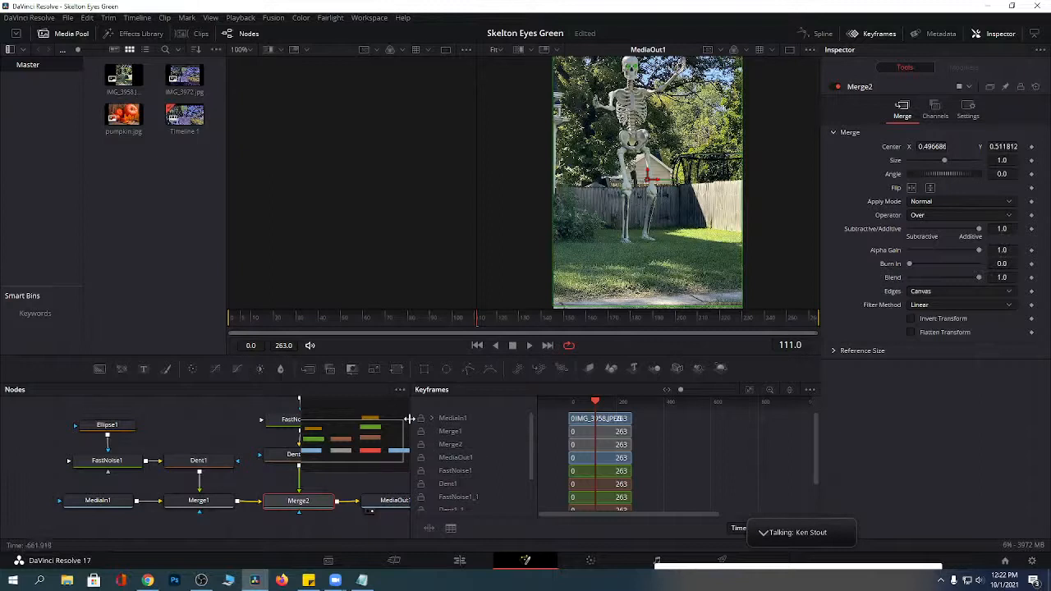
Widen and pan the Fusion node editor to show every node, then close Resolve.
drag(409, 419, 820, 427)
drag(757, 414, 745, 440)
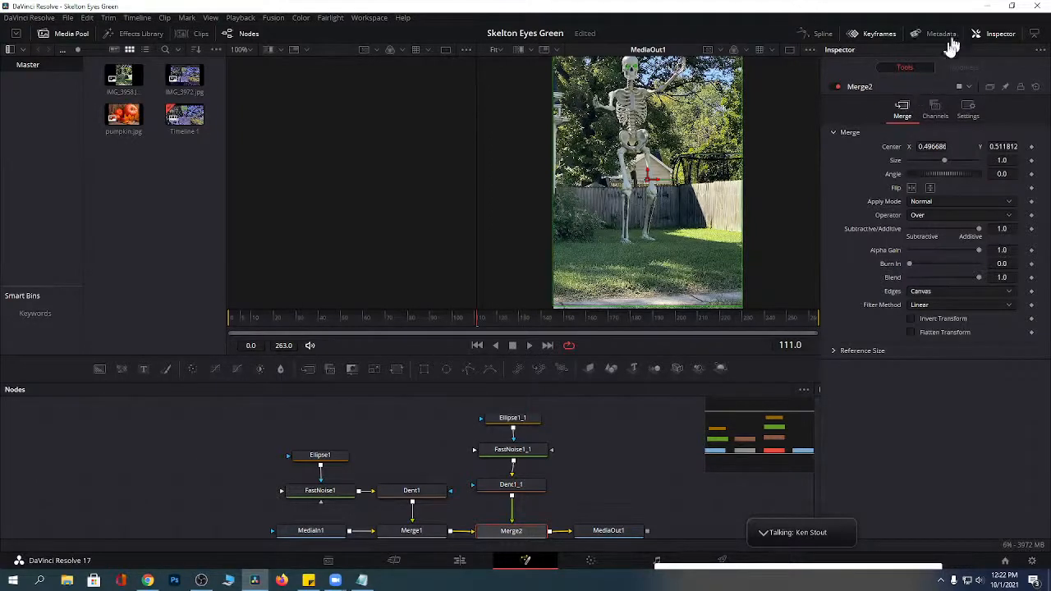
click(1038, 12)
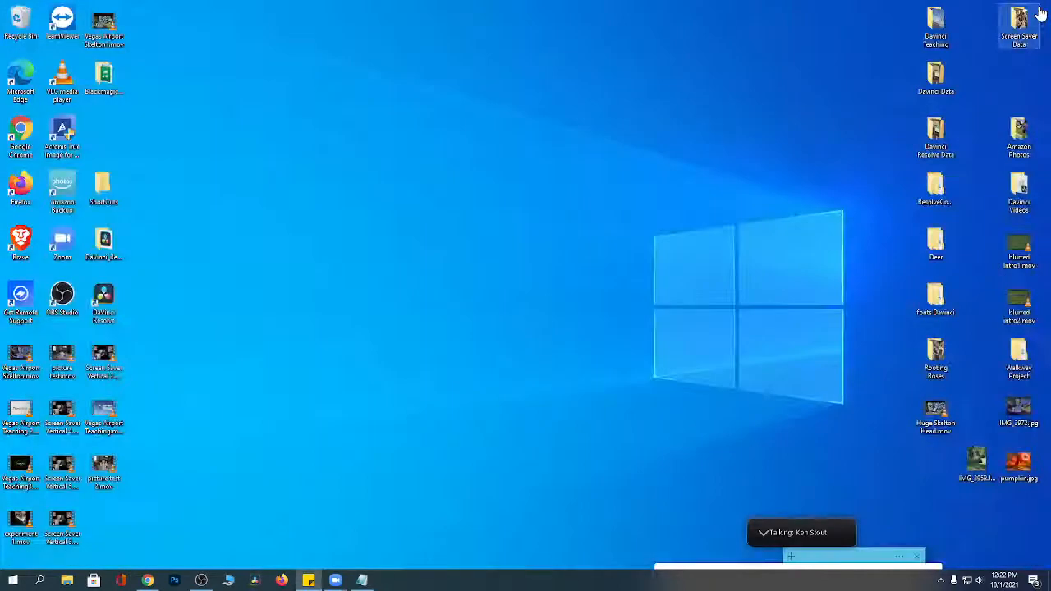
Expand the Zoom meeting, view participants, shrink it to a thumbnail, and relaunch Resolve.
click(761, 534)
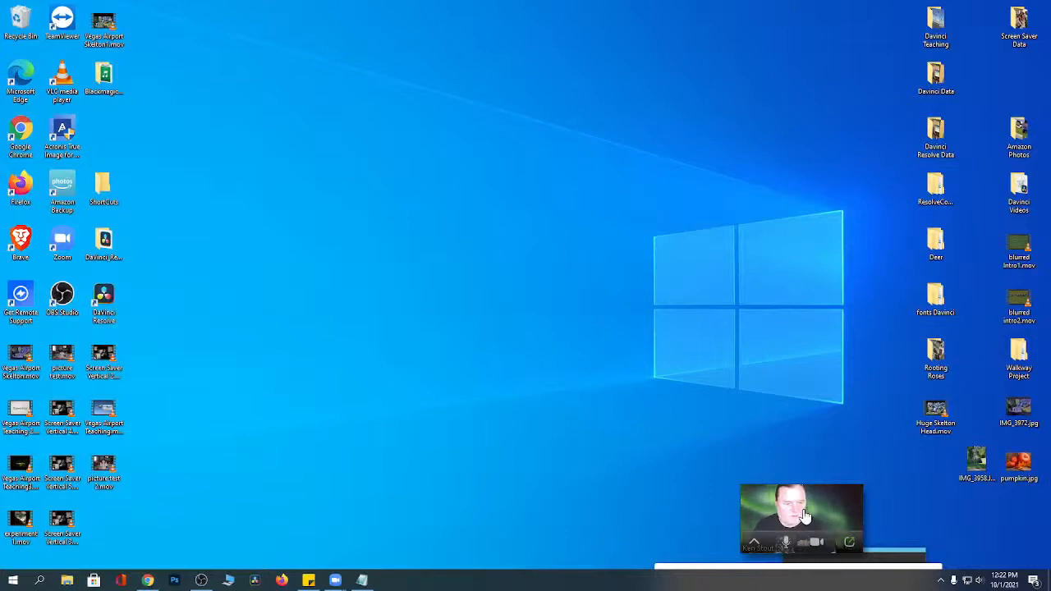
click(851, 544)
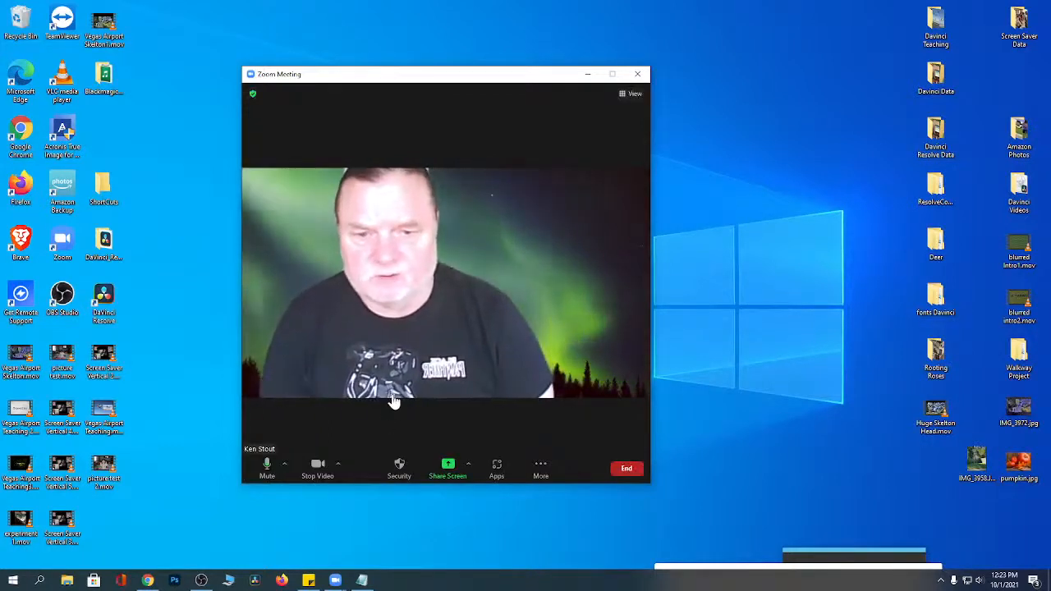
click(539, 467)
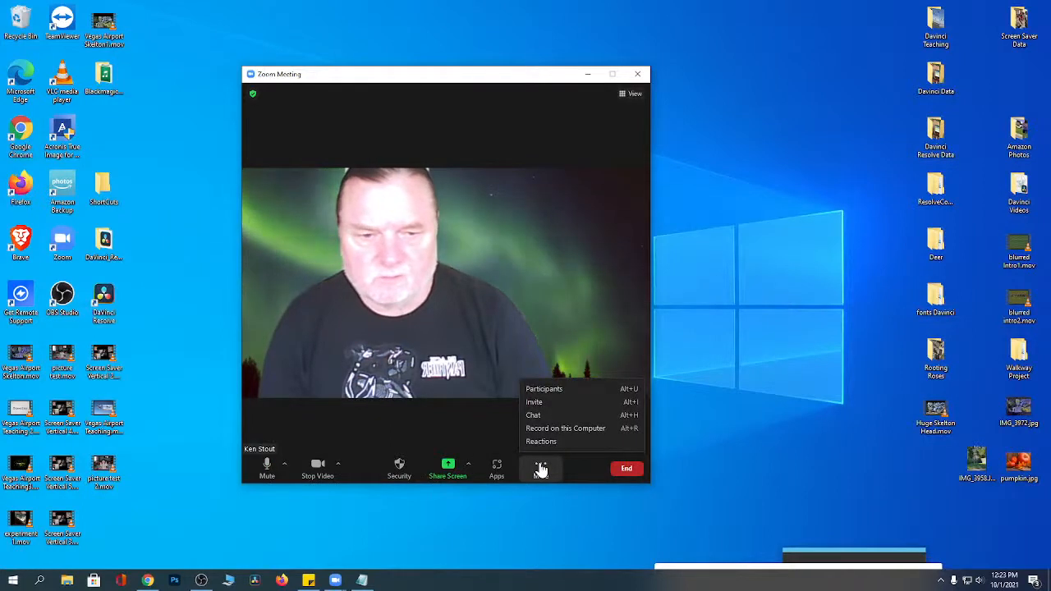
click(542, 388)
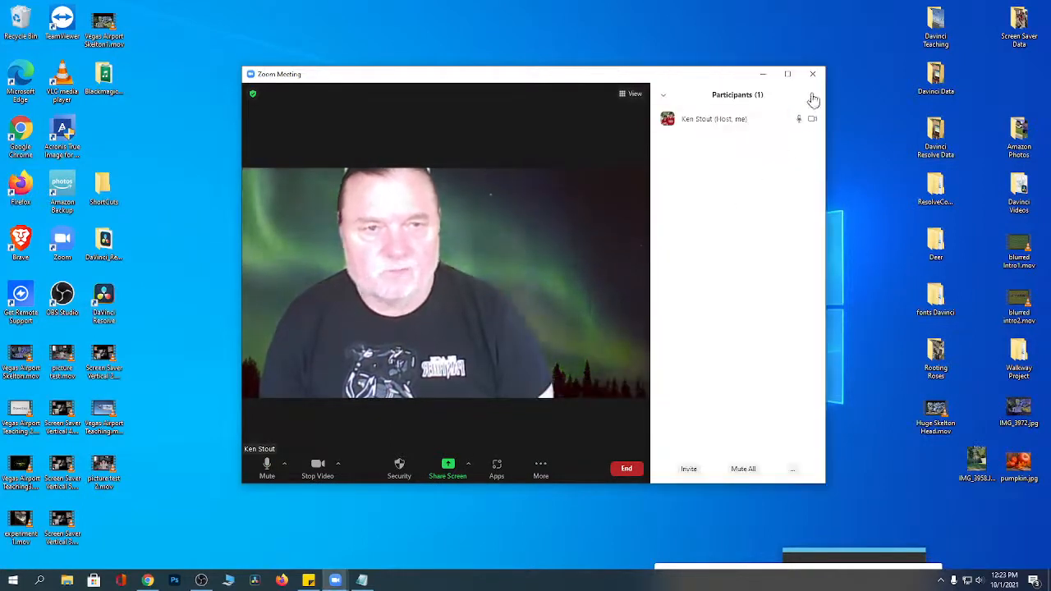
click(763, 75)
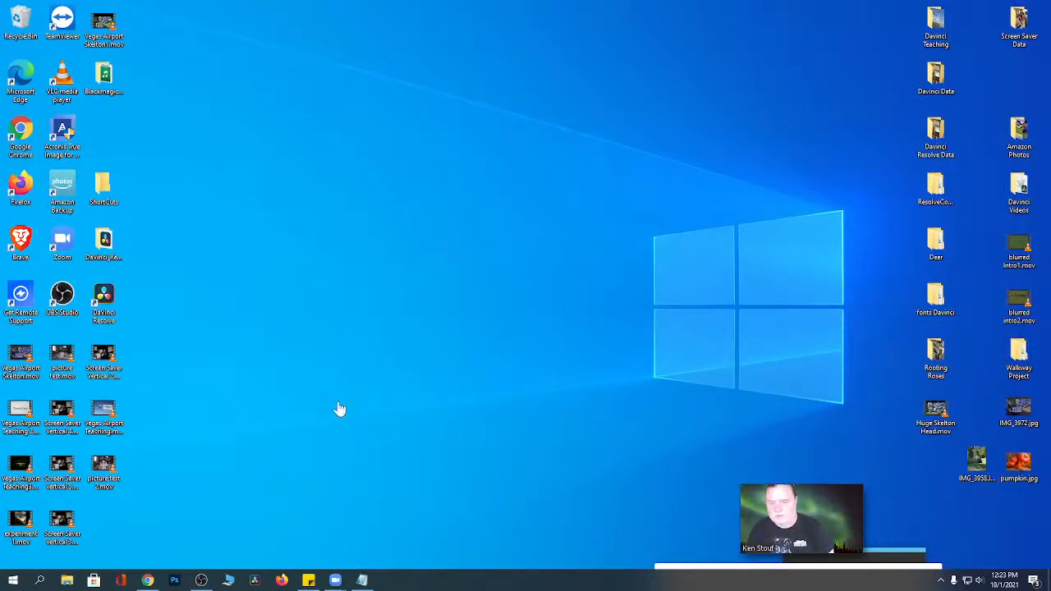
click(254, 581)
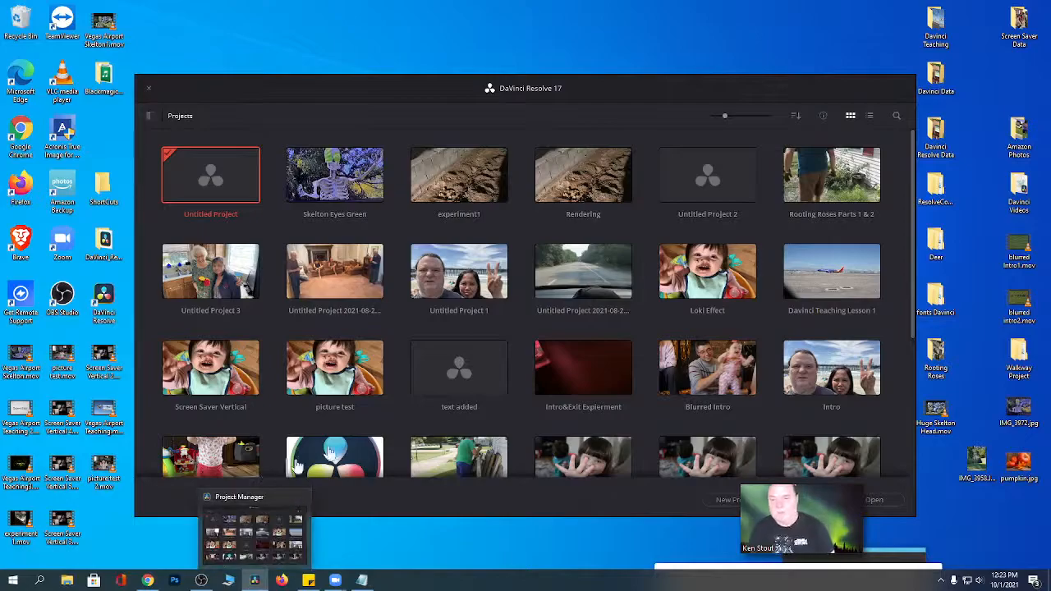
Open the empty Untitled Project from the Project Manager.
double_click(203, 182)
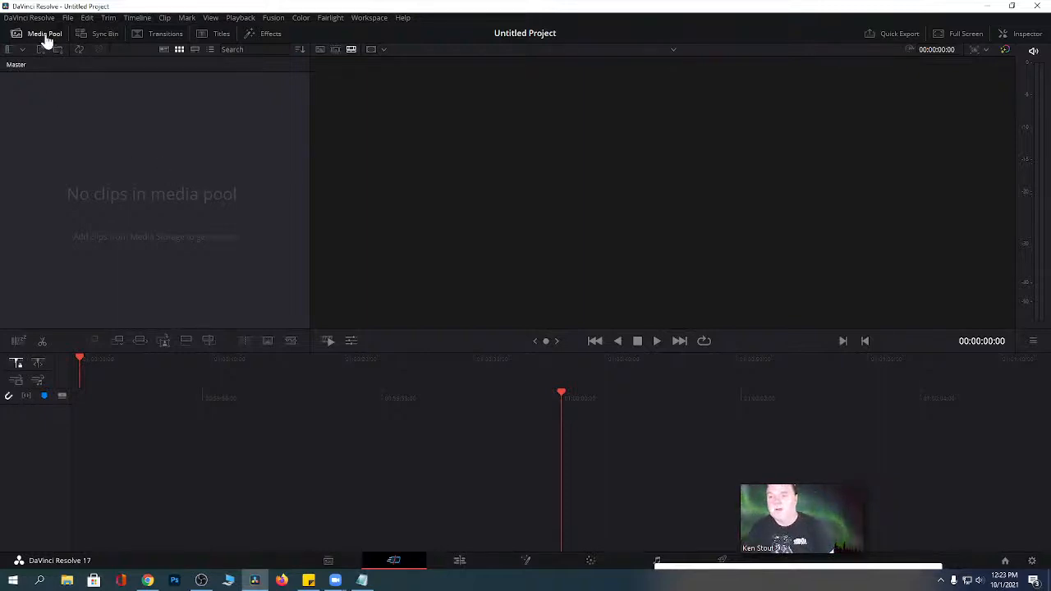
click(22, 18)
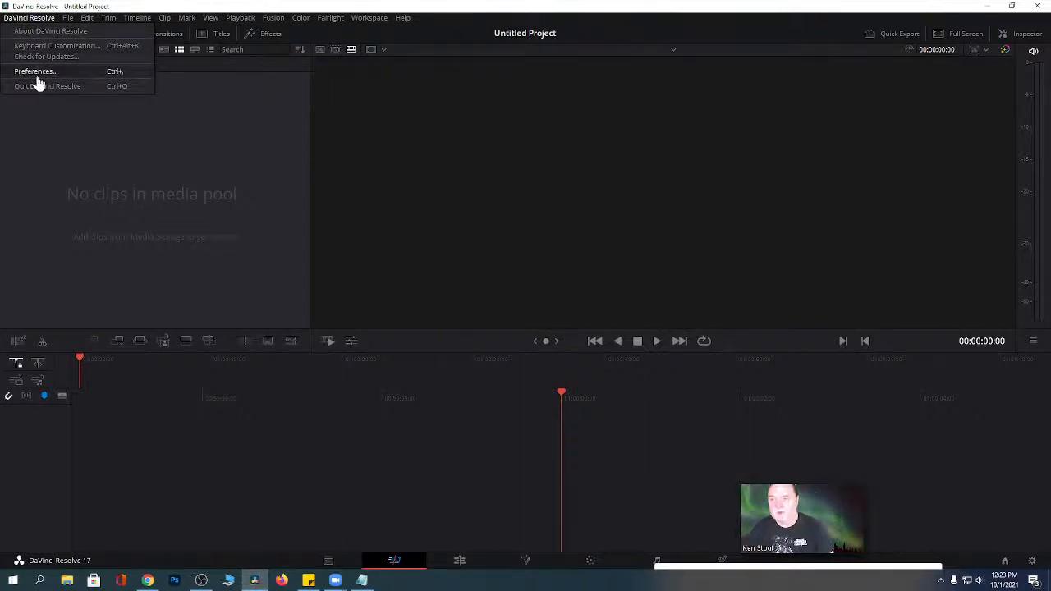
Check for updates, confirming version 17.3.1 is current, then open Preferences.
click(37, 58)
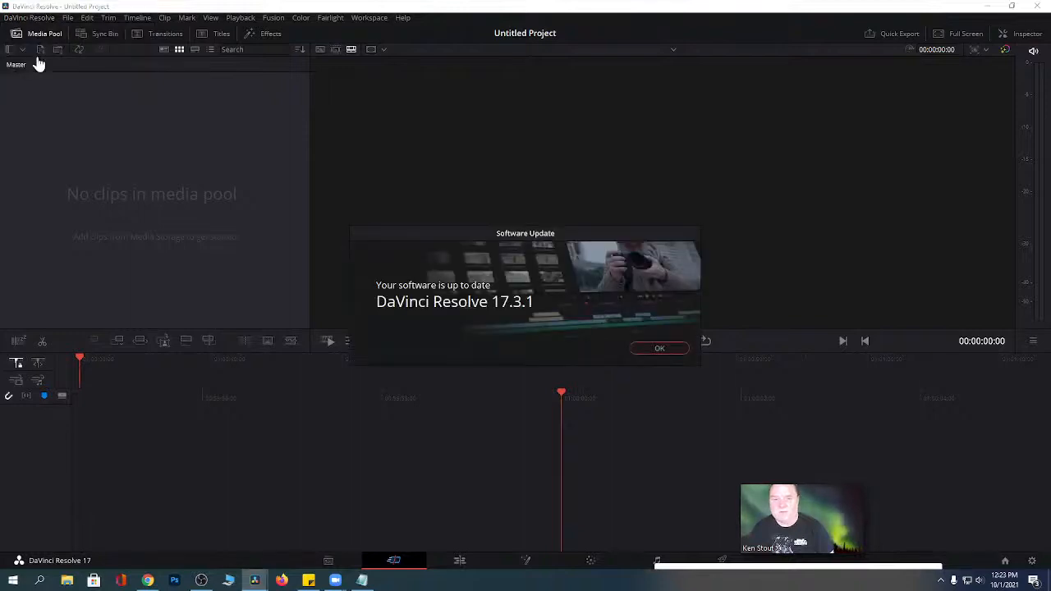
click(658, 351)
click(15, 18)
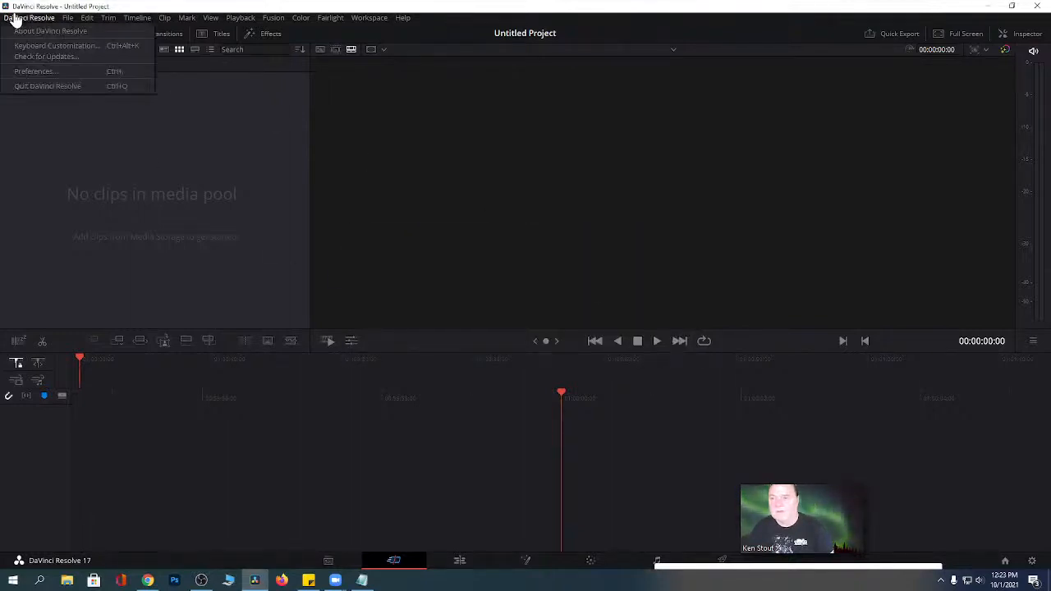
click(34, 72)
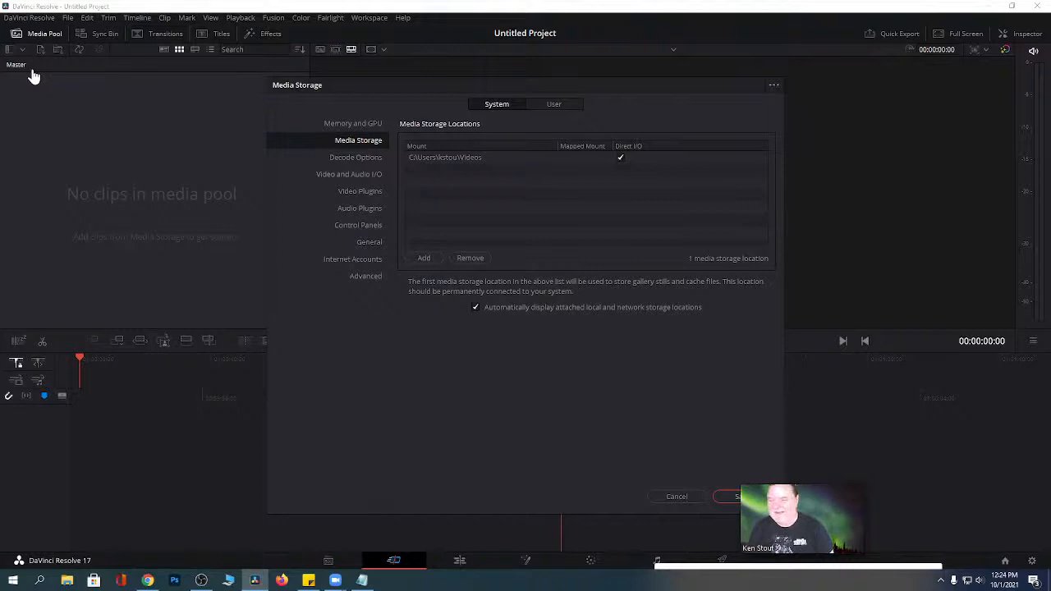
Browse the Memory and GPU, Media Storage, Decode Options and Video and Audio I/O system pages.
click(340, 126)
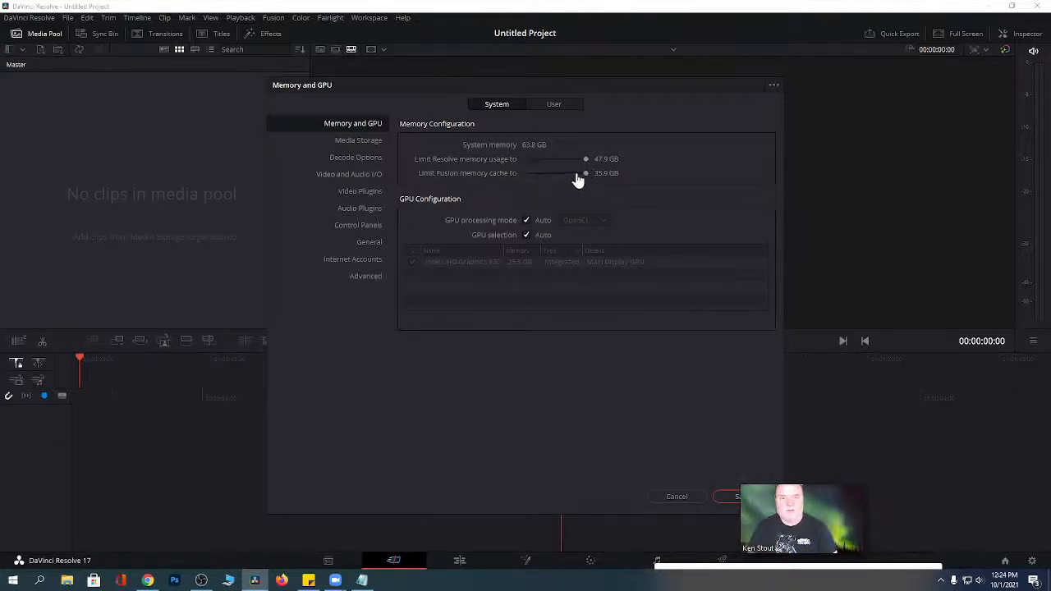
mouse_move(585, 179)
mouse_down()
mouse_move(528, 178)
mouse_move(598, 182)
mouse_up()
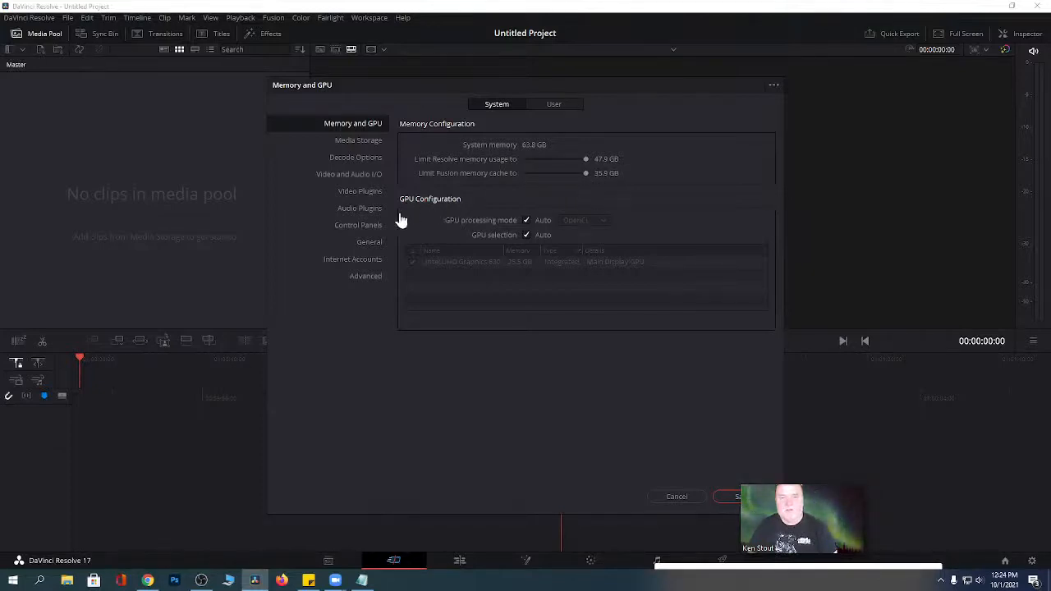
click(353, 145)
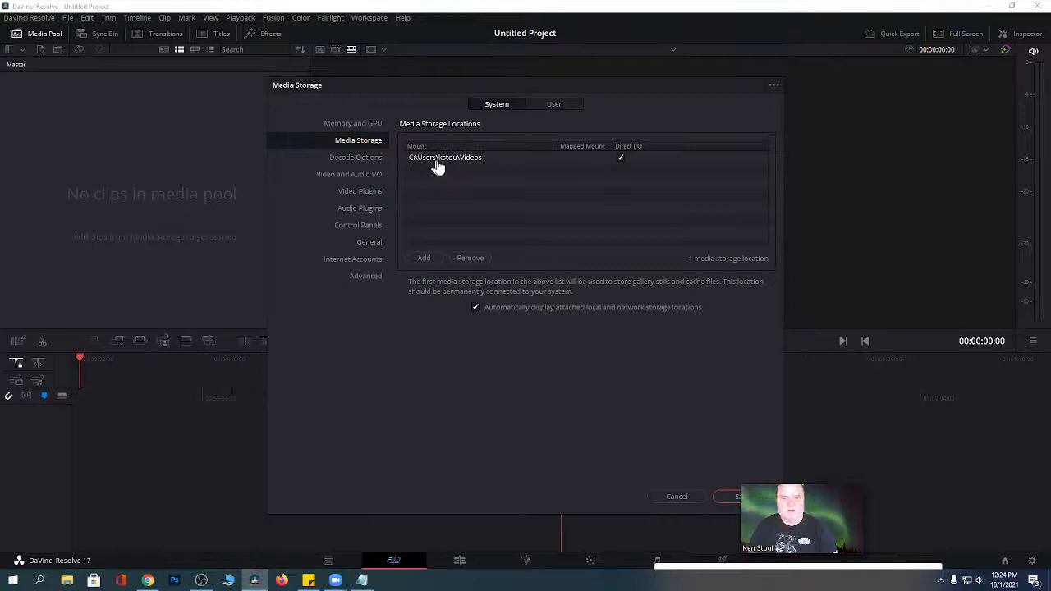
click(359, 163)
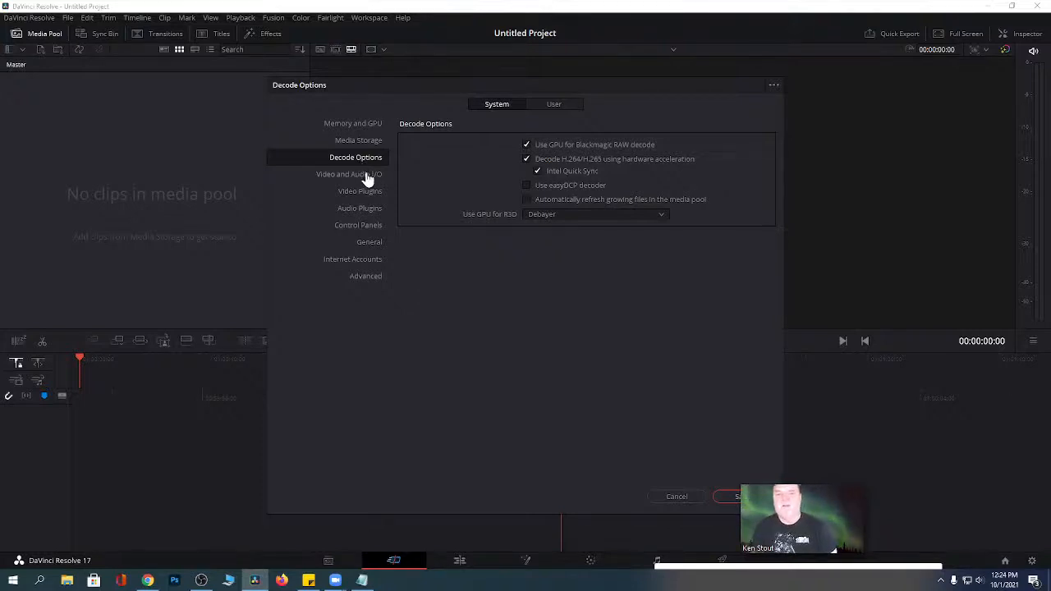
click(365, 177)
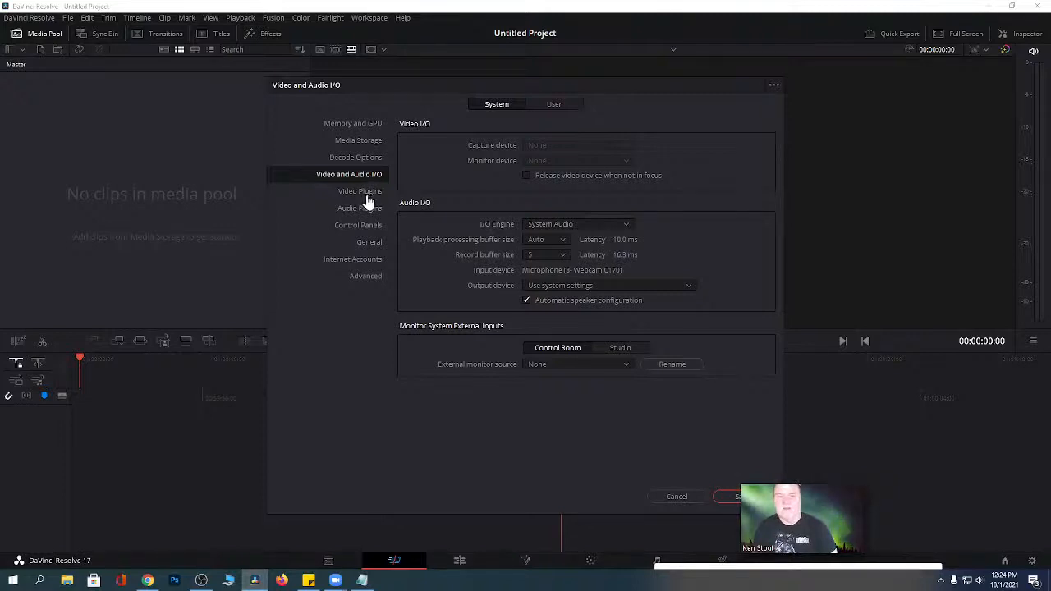
Step through Video Plugins, Audio Plugins and Control Panels to the General preferences.
click(368, 200)
click(367, 211)
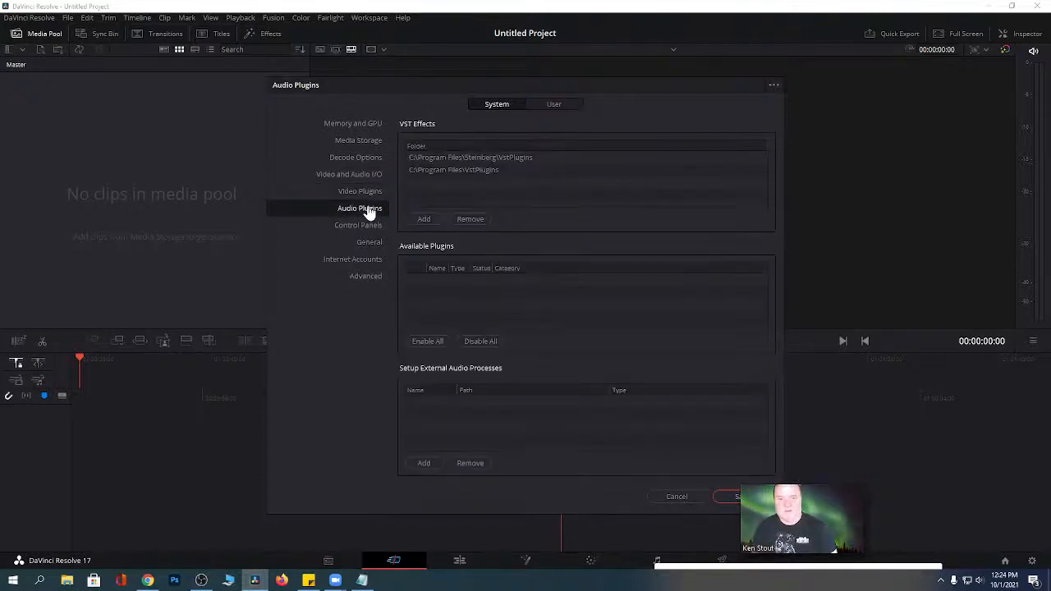
click(366, 229)
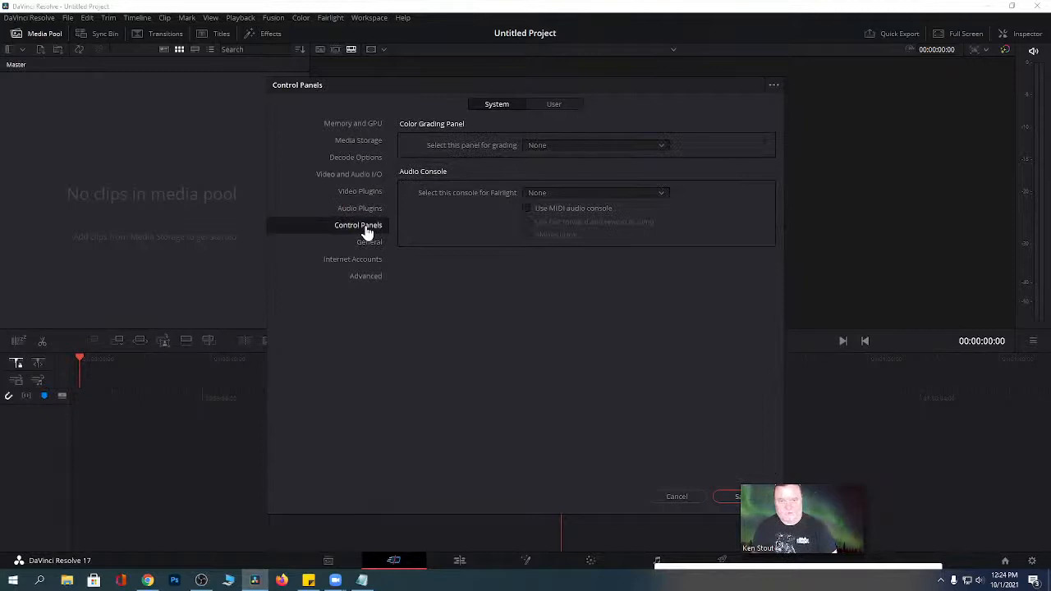
click(369, 246)
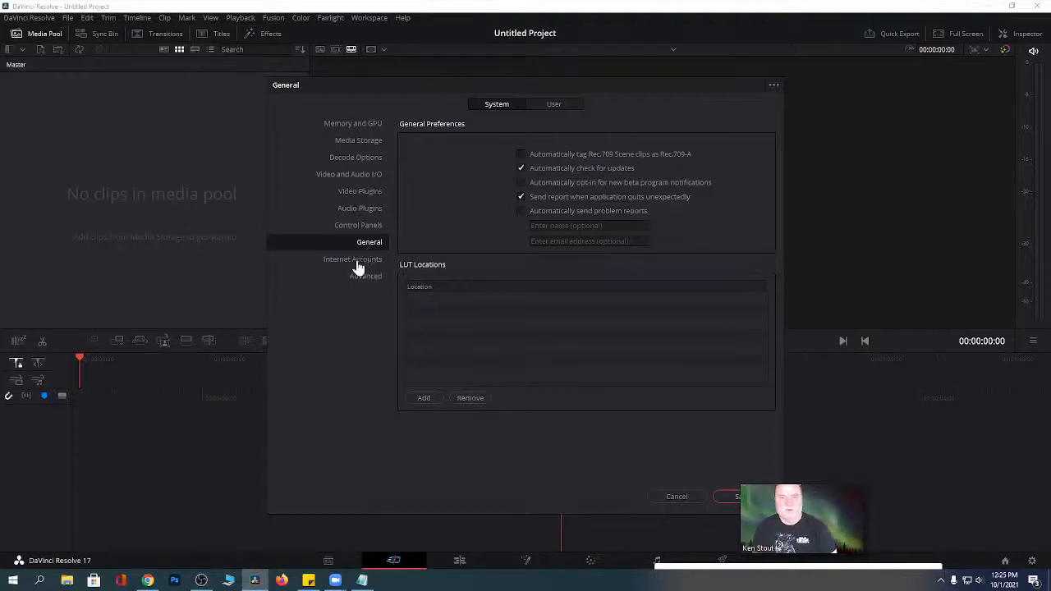
Look over Internet Accounts, User and Advanced preferences, then cancel without saving.
click(358, 262)
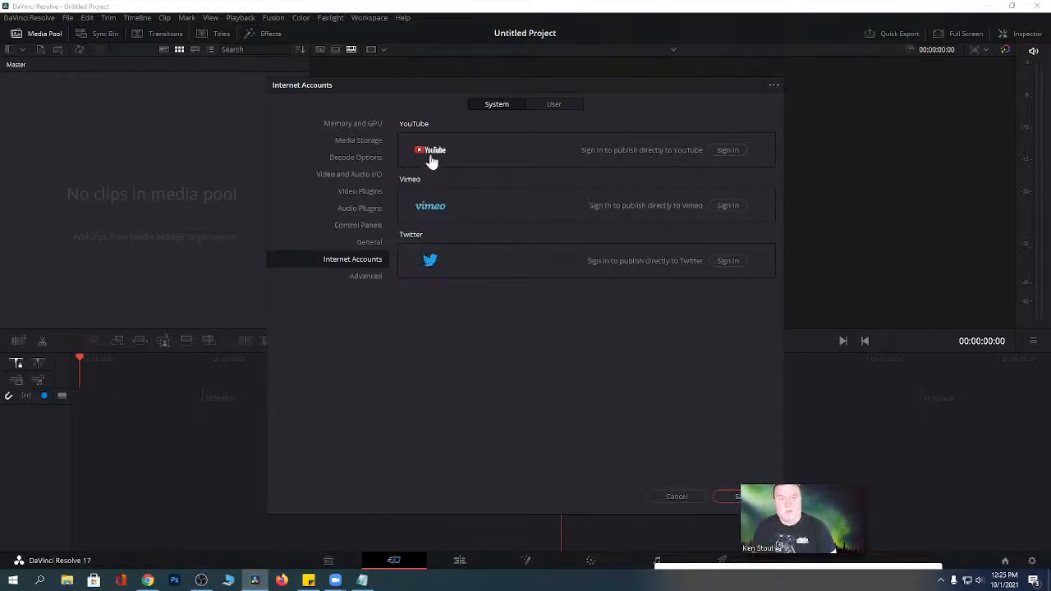
click(556, 107)
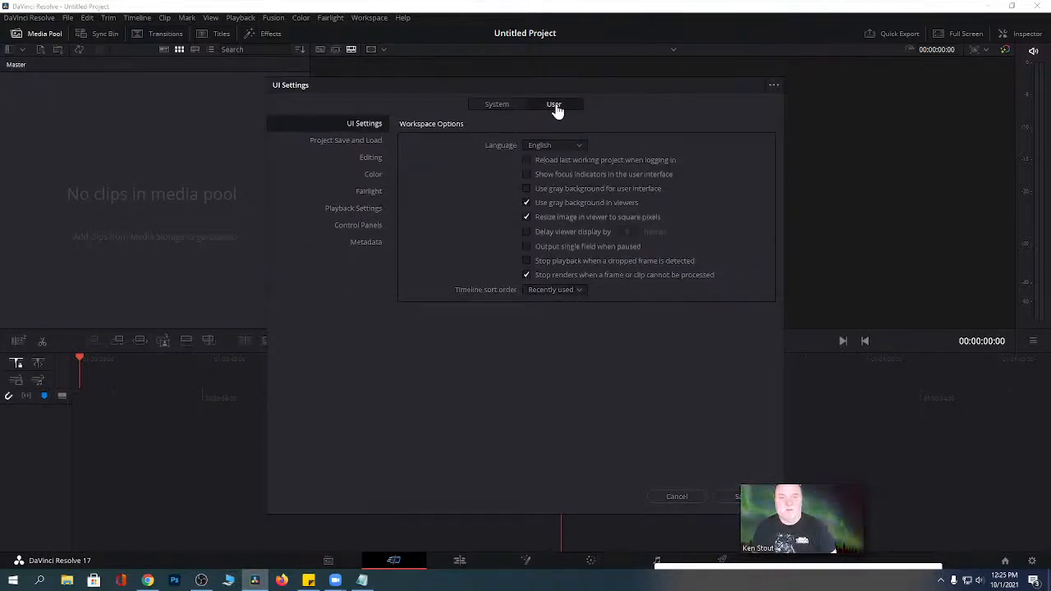
click(497, 109)
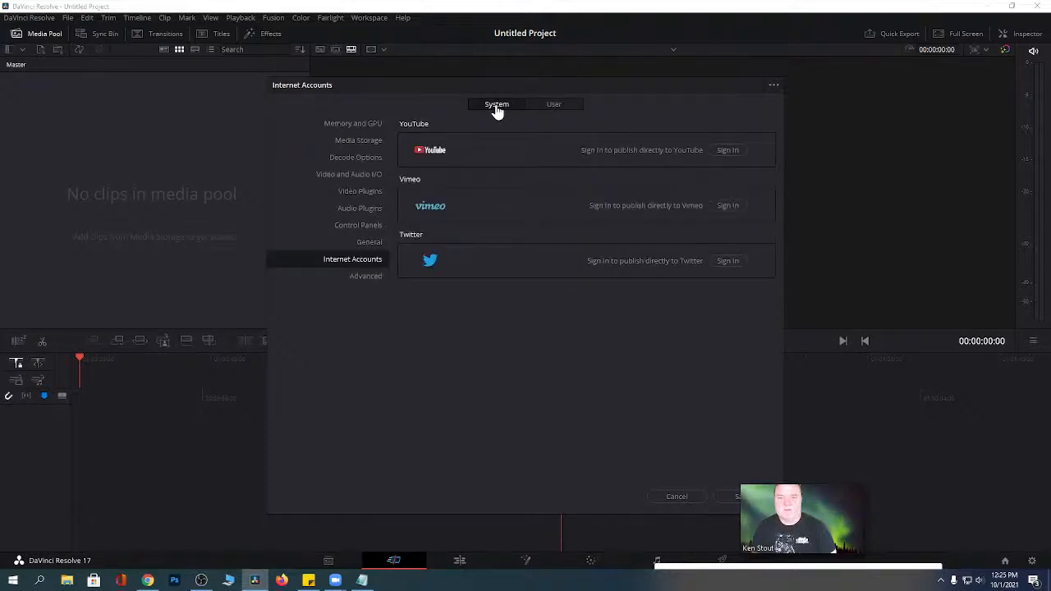
click(365, 280)
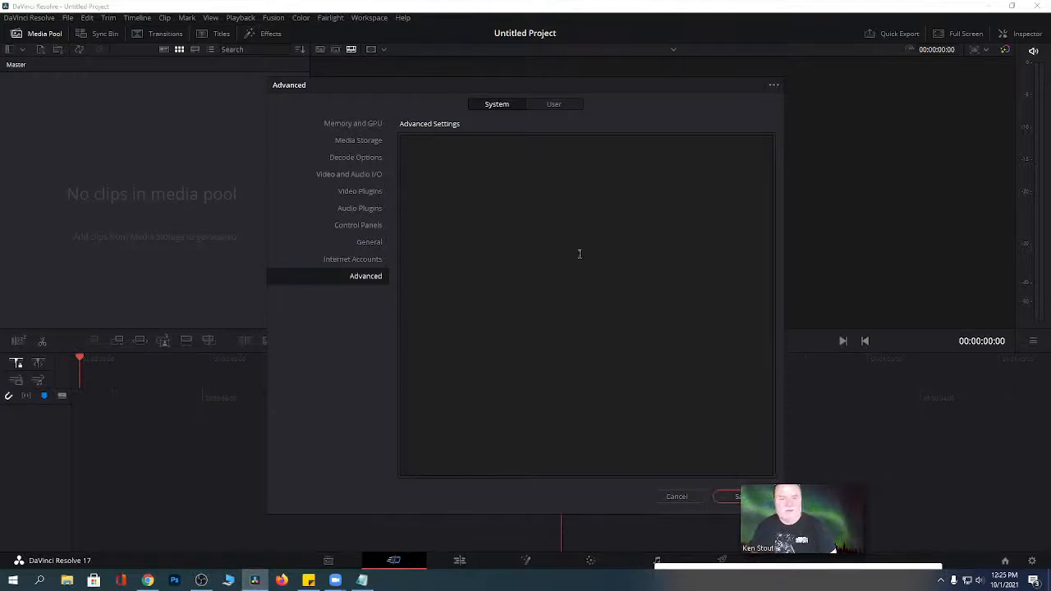
click(670, 498)
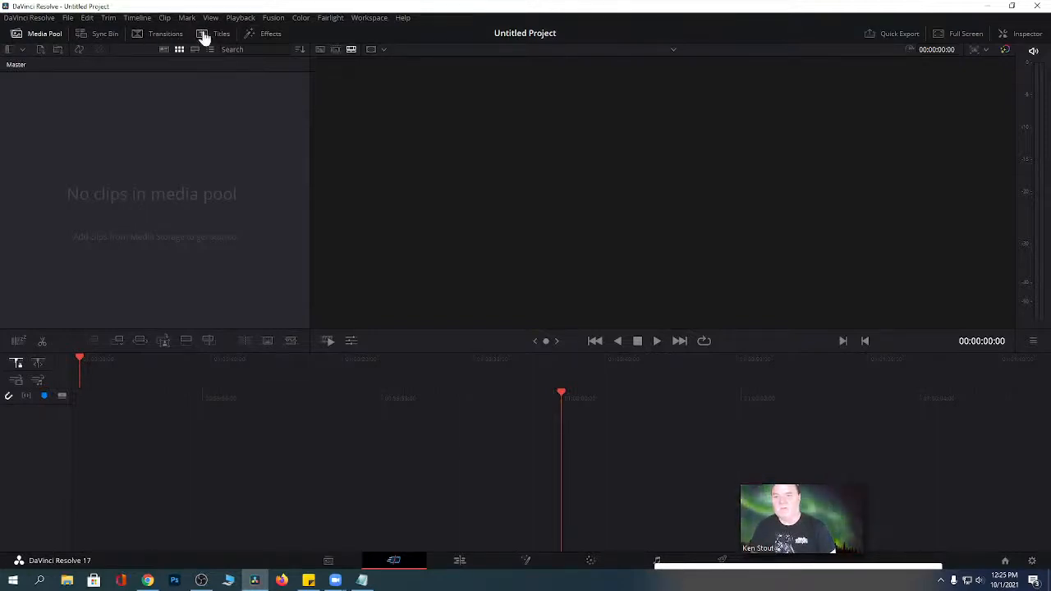
Preview video transitions such as Pentagon Iris on the Cut page, then move to the Edit page.
click(158, 37)
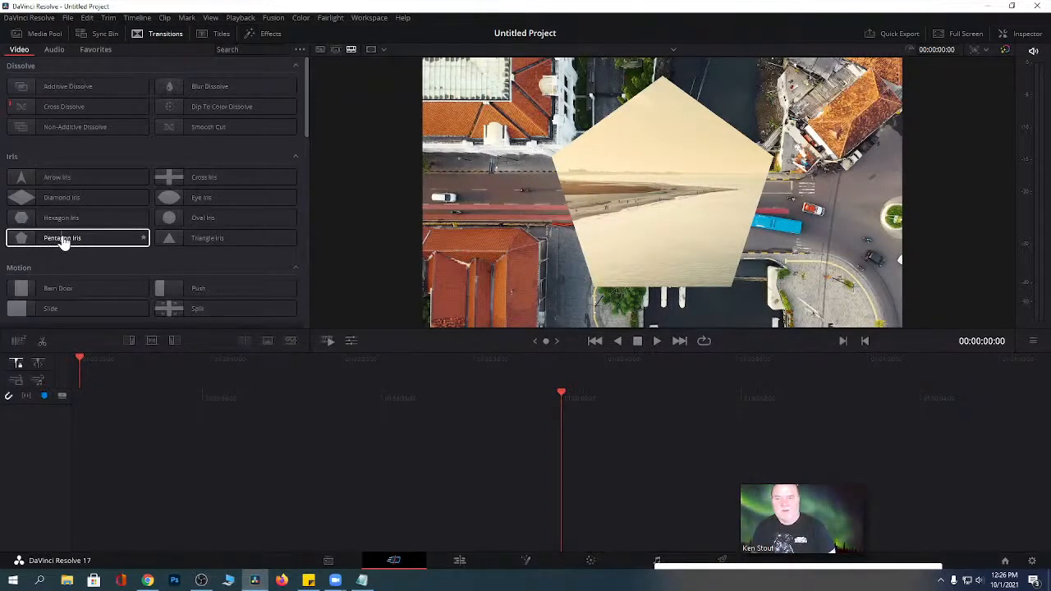
click(461, 560)
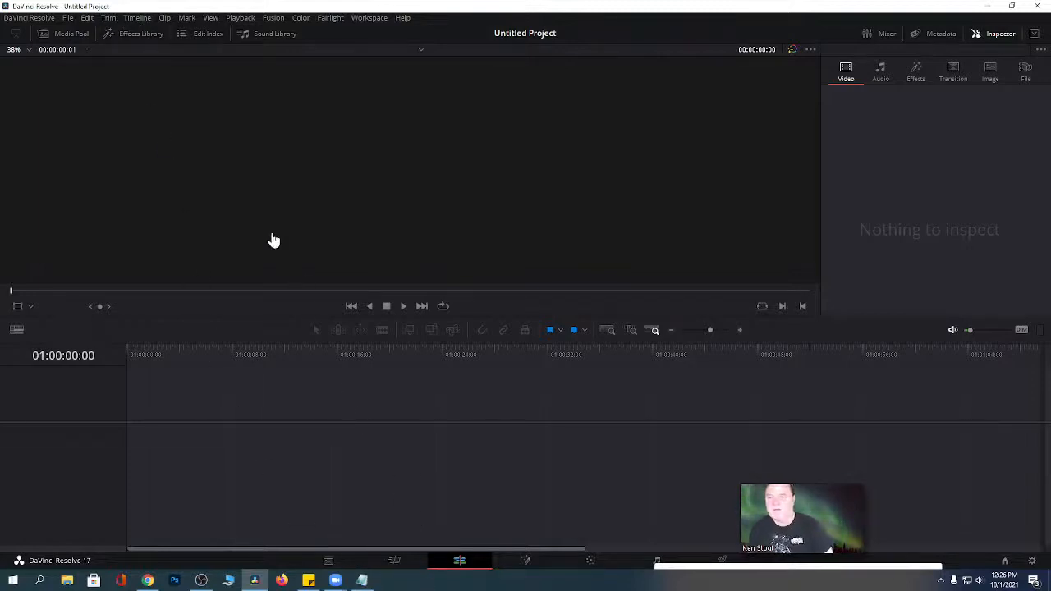
Switch between the Cut and Edit pages, ending on the Cut page's video transitions.
click(397, 563)
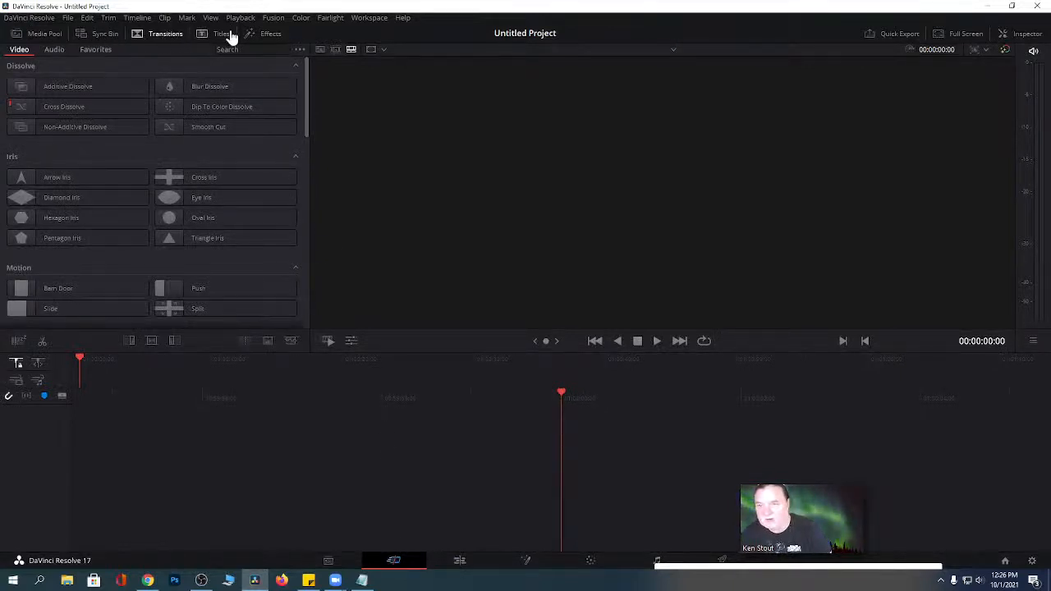
click(459, 563)
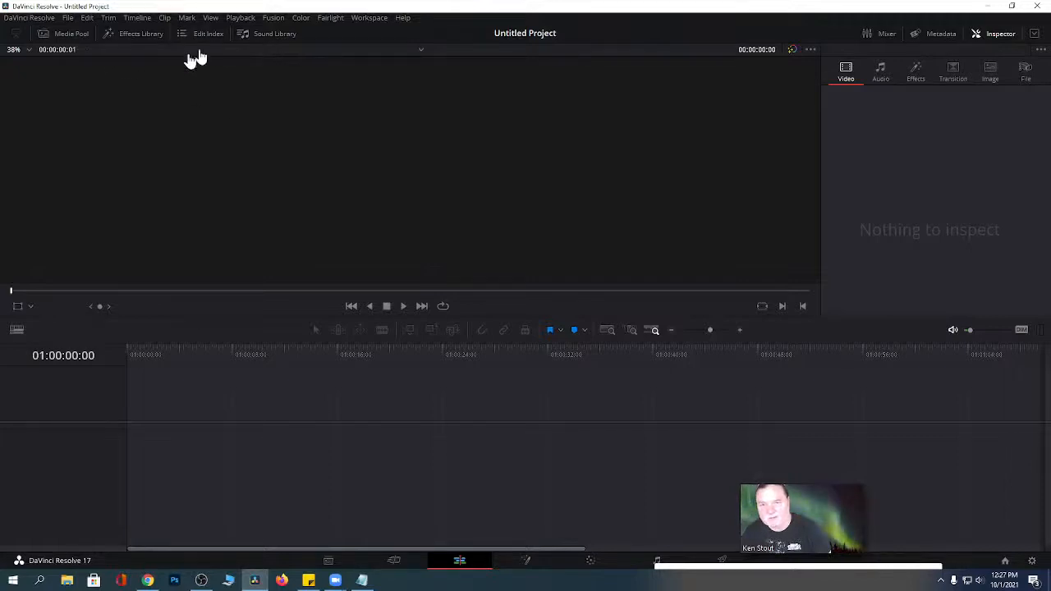
click(394, 563)
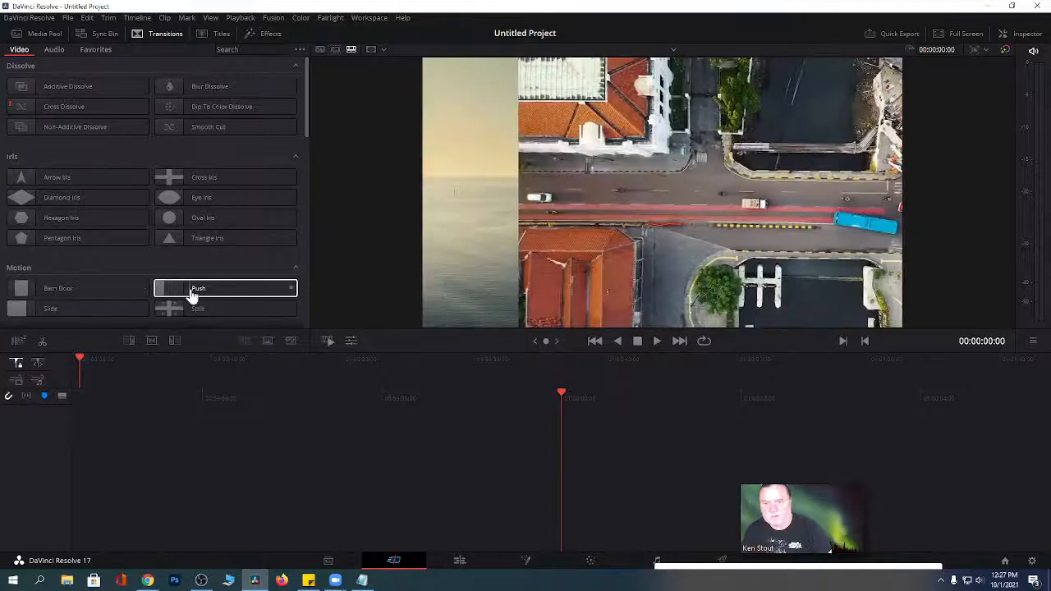
drag(307, 117, 294, 211)
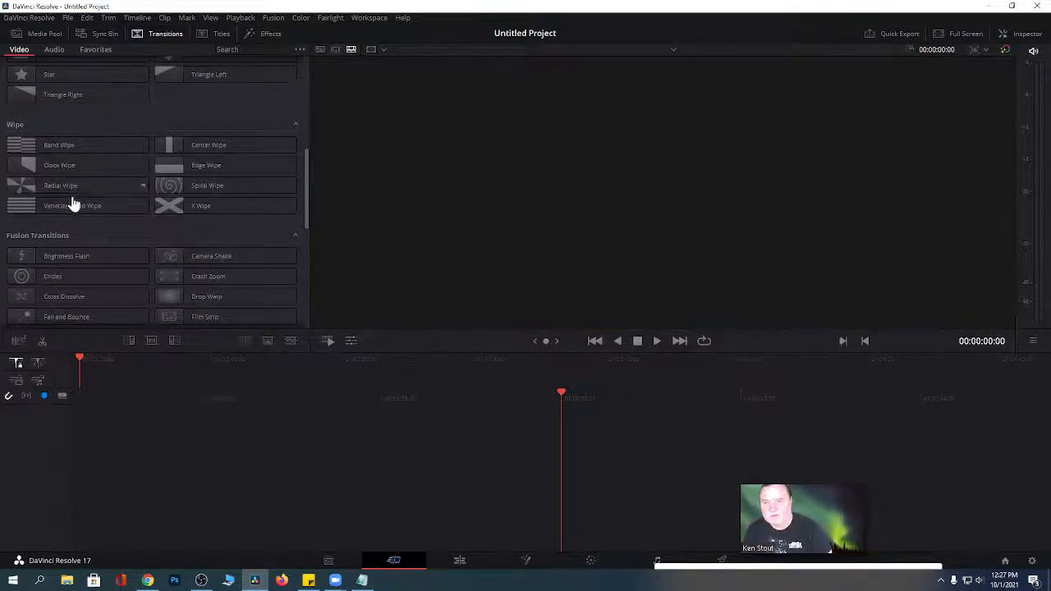
mouse_move(56, 212)
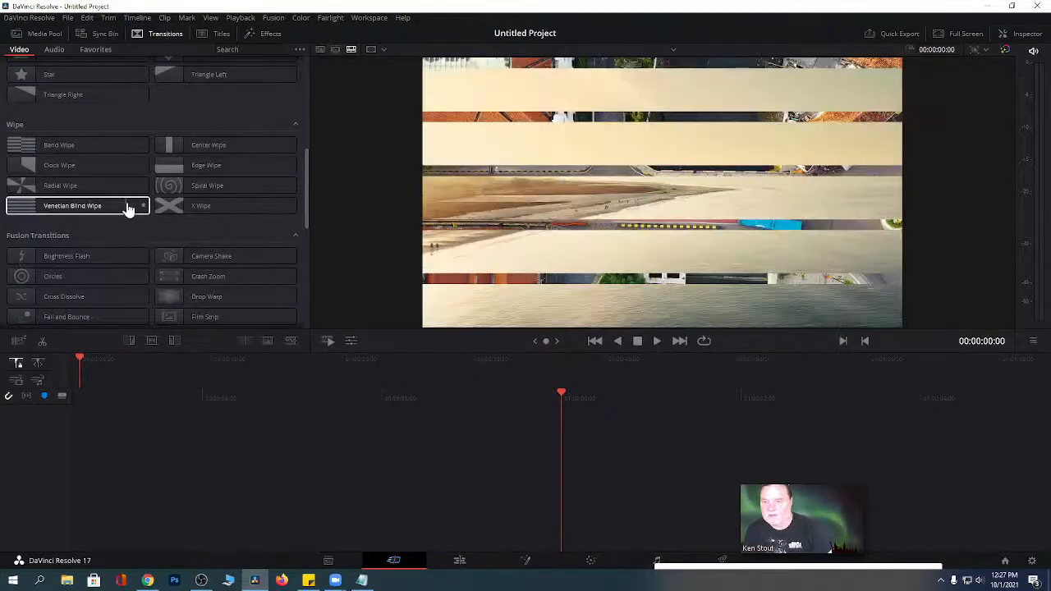
scroll(127, 209, down, 1)
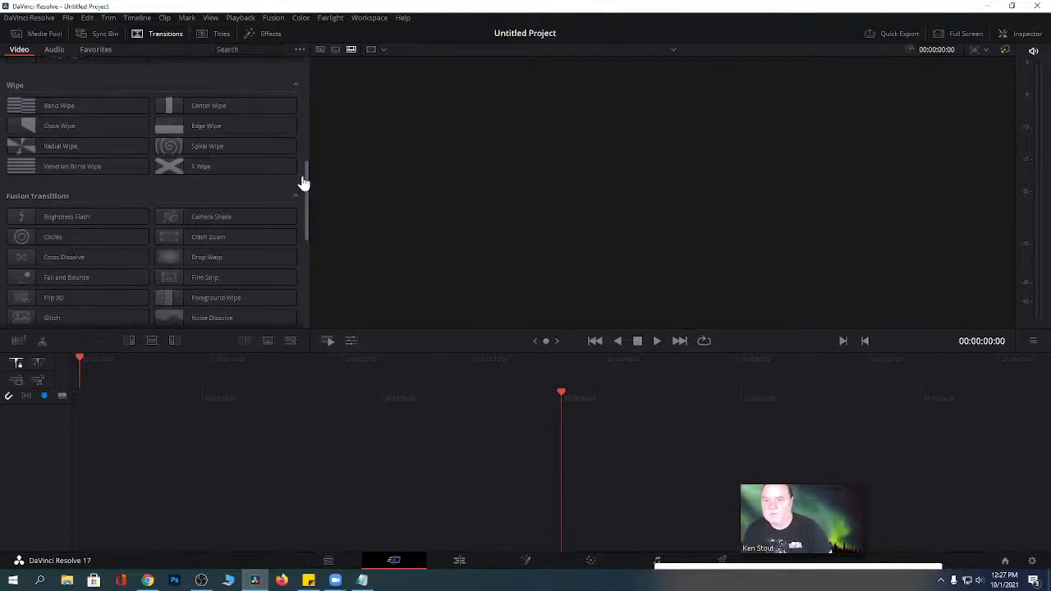
drag(309, 181, 310, 71)
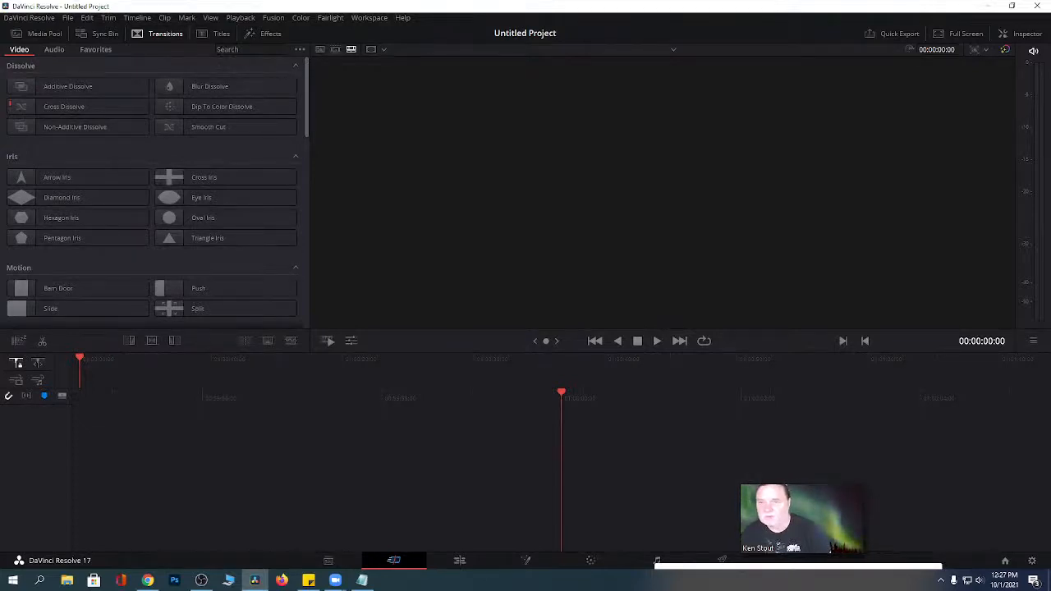
Search transitions for 'tu', preview Tunnel of Light and try it on the timeline, then clear the search.
click(227, 49)
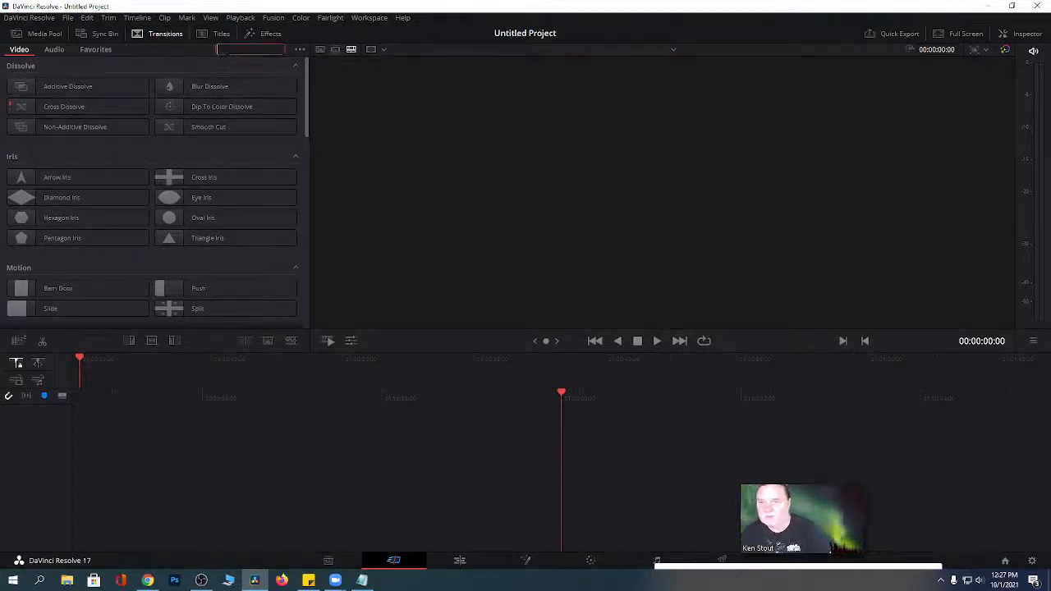
text(tunnel)
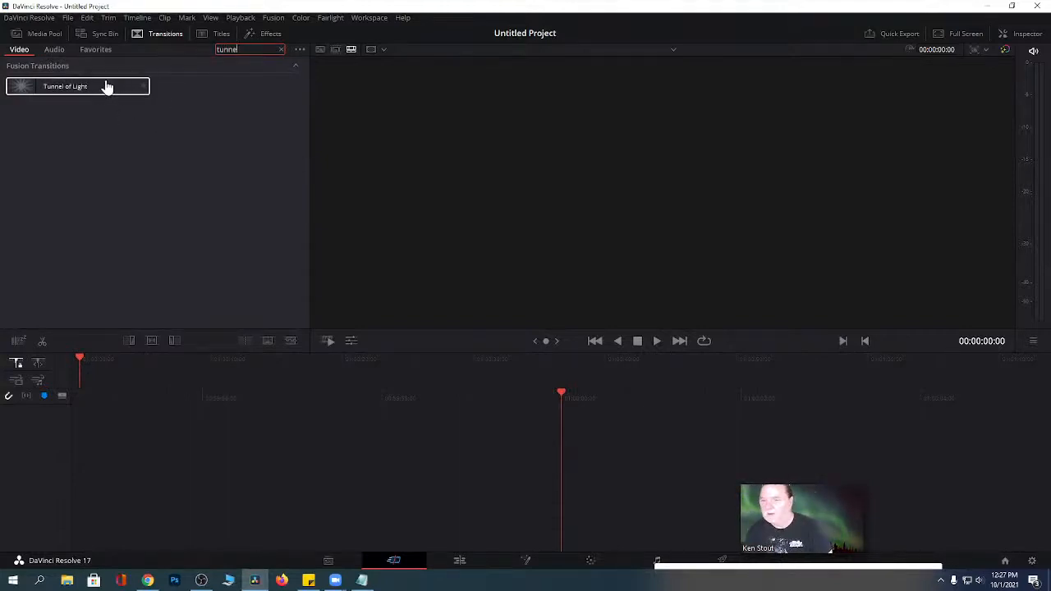
click(89, 89)
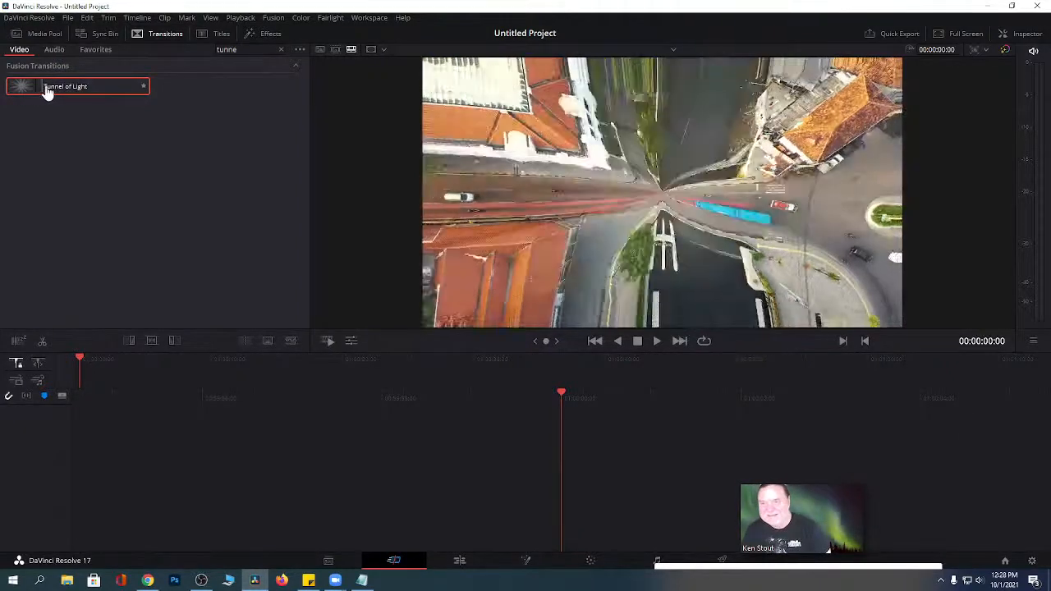
drag(52, 96, 466, 486)
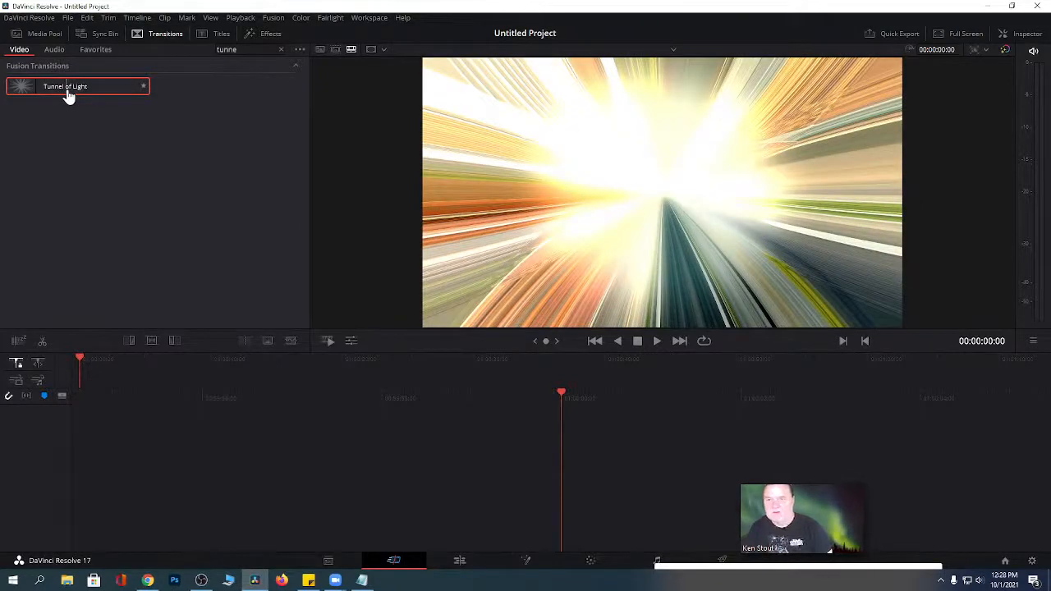
click(247, 47)
key(BackSpace)
key(BackSpace)
key(BackSpace)
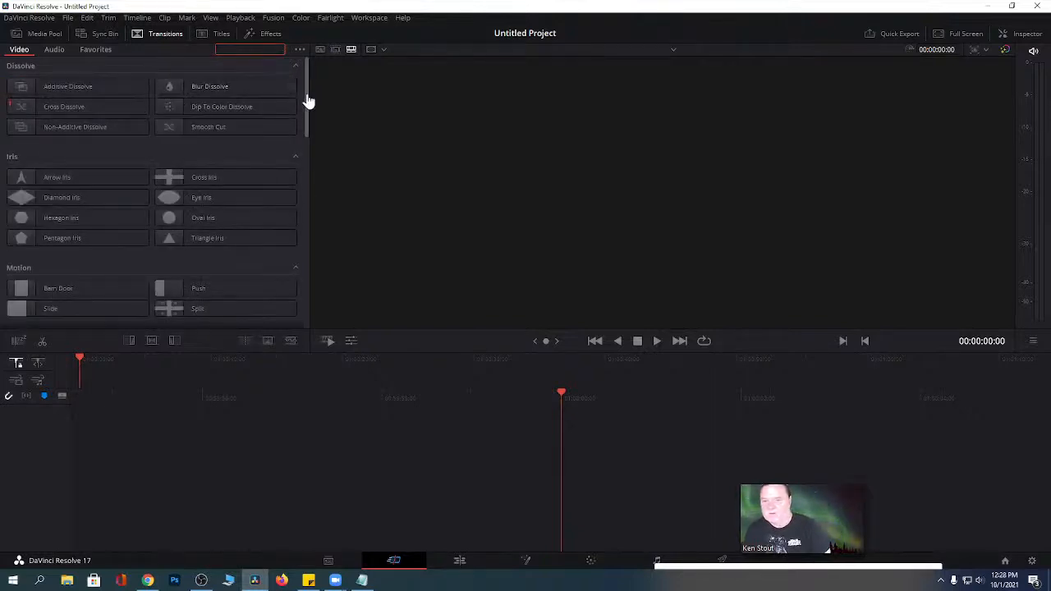
drag(307, 98, 299, 227)
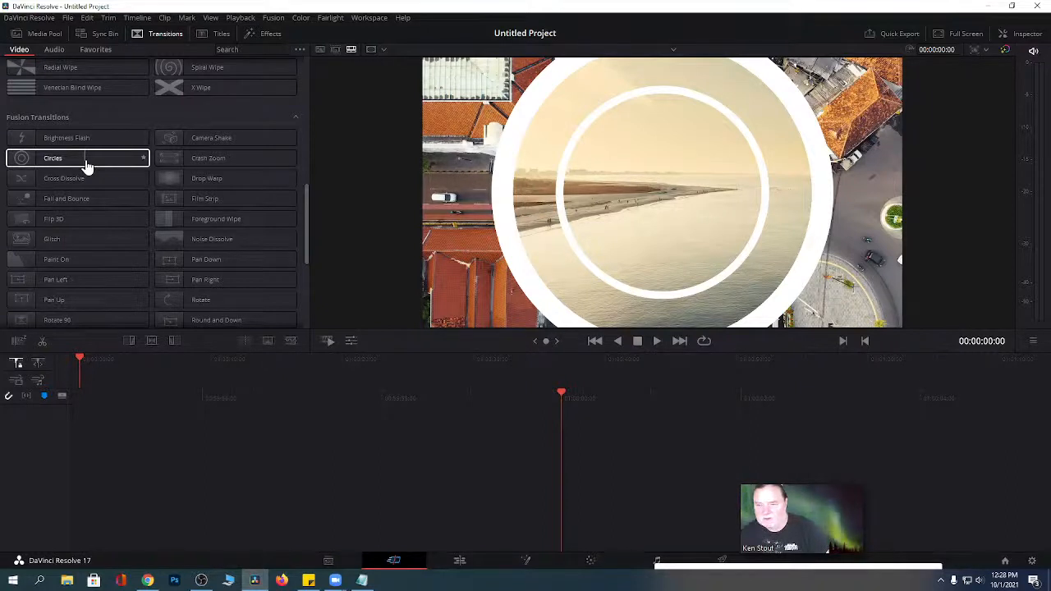
drag(308, 205, 308, 251)
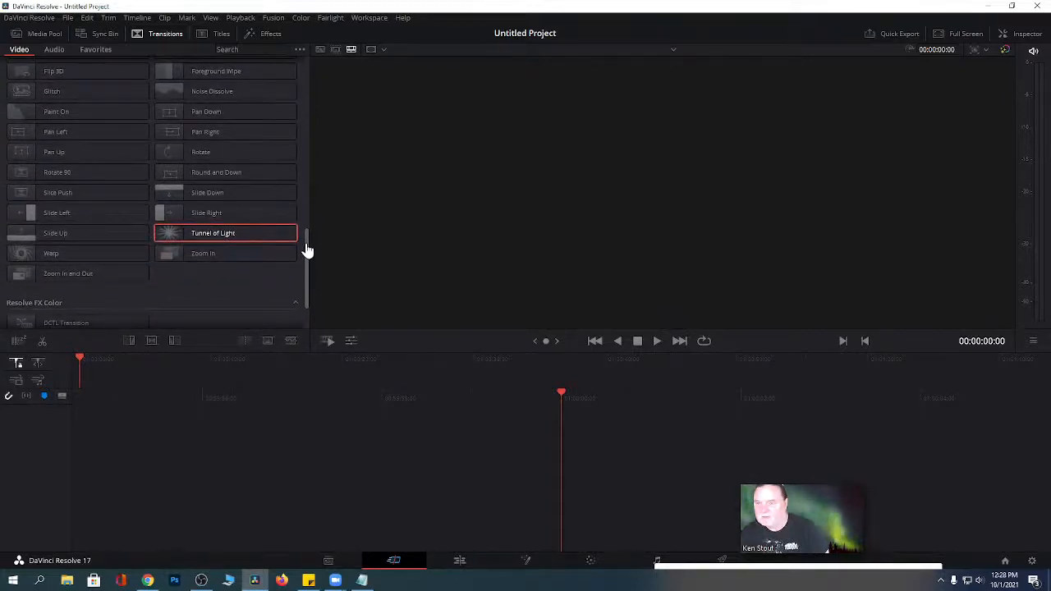
mouse_move(308, 250)
mouse_down()
mouse_move(305, 216)
mouse_move(303, 265)
mouse_up()
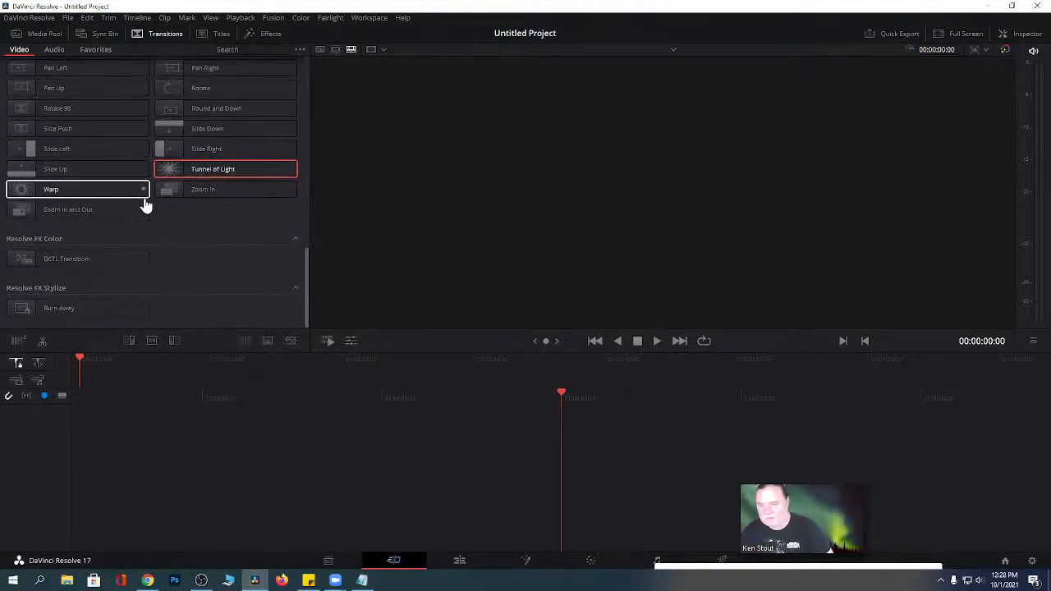
mouse_move(55, 308)
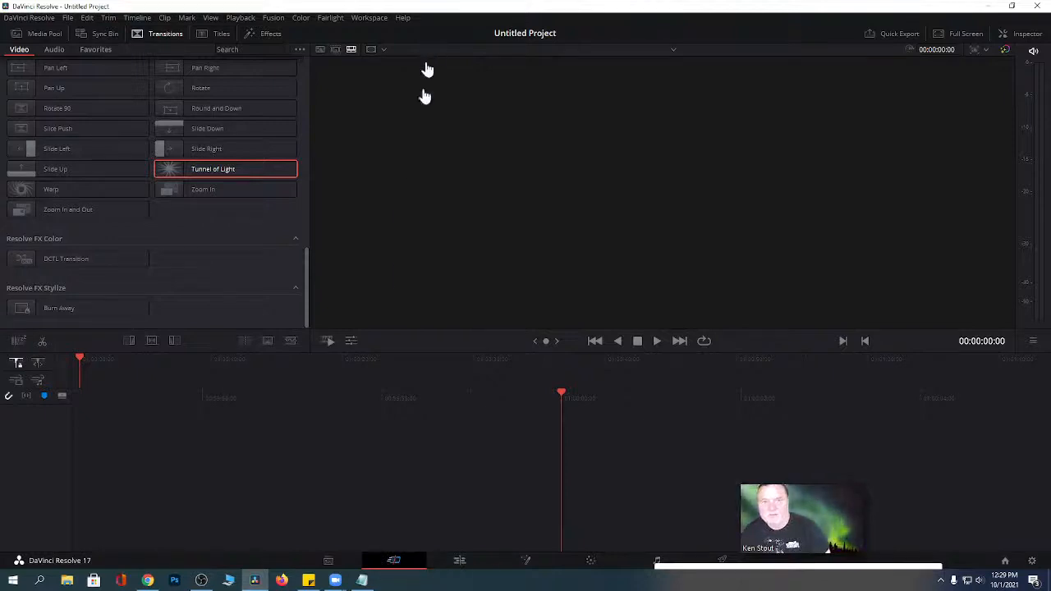
click(459, 565)
click(392, 562)
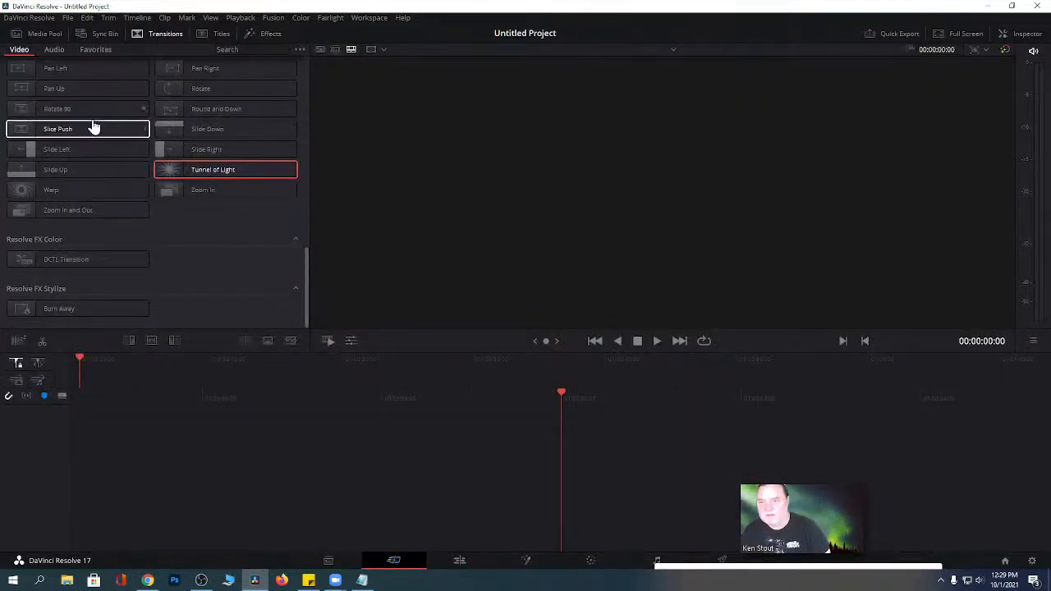
mouse_move(91, 158)
mouse_move(185, 158)
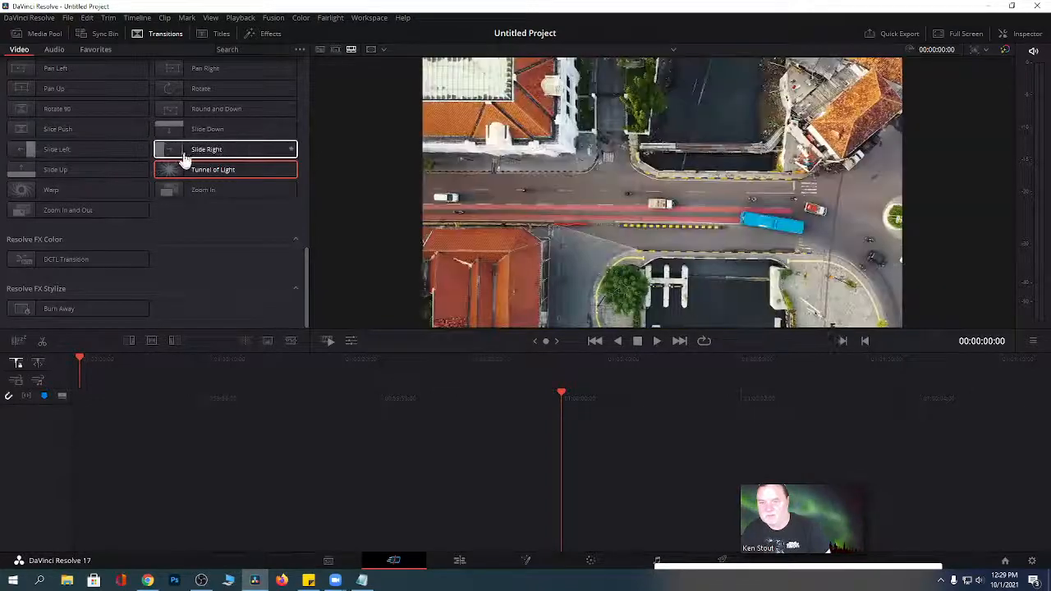
mouse_move(189, 197)
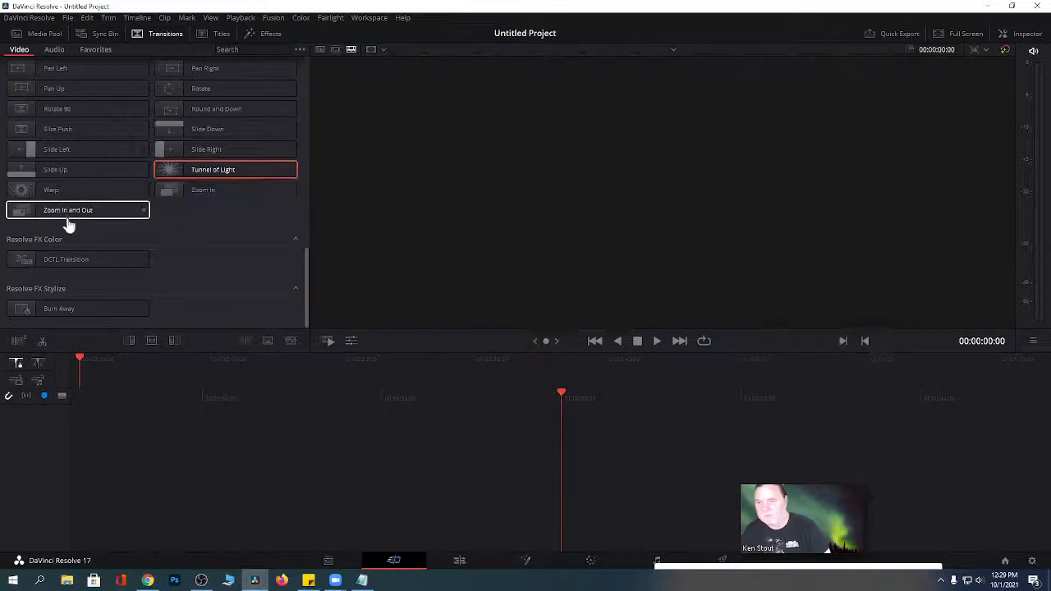
mouse_move(26, 214)
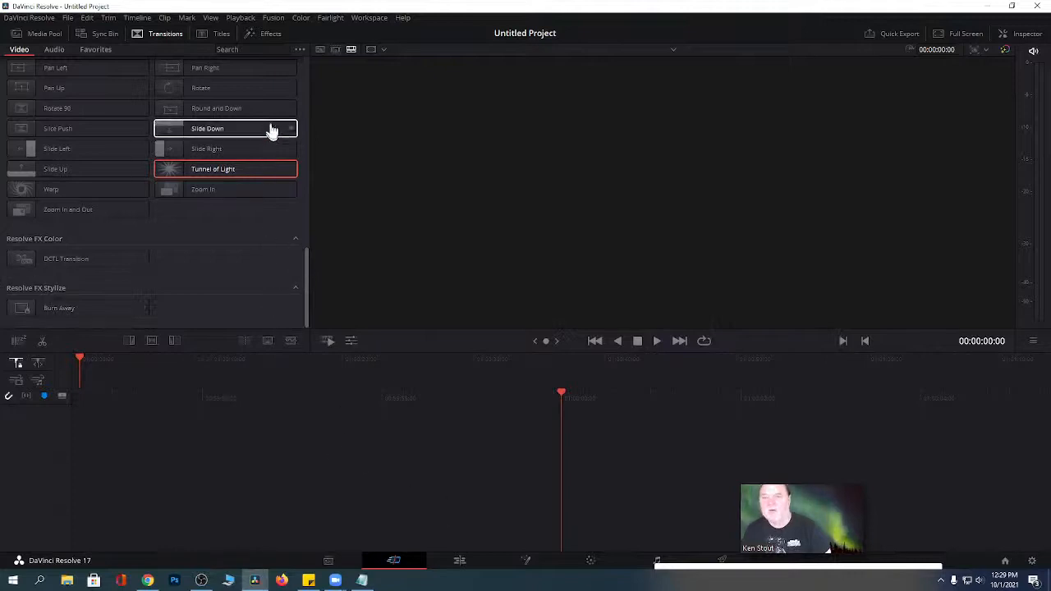
Import pumpkin.jpg from the Desktop folder into the Media Pool.
click(44, 35)
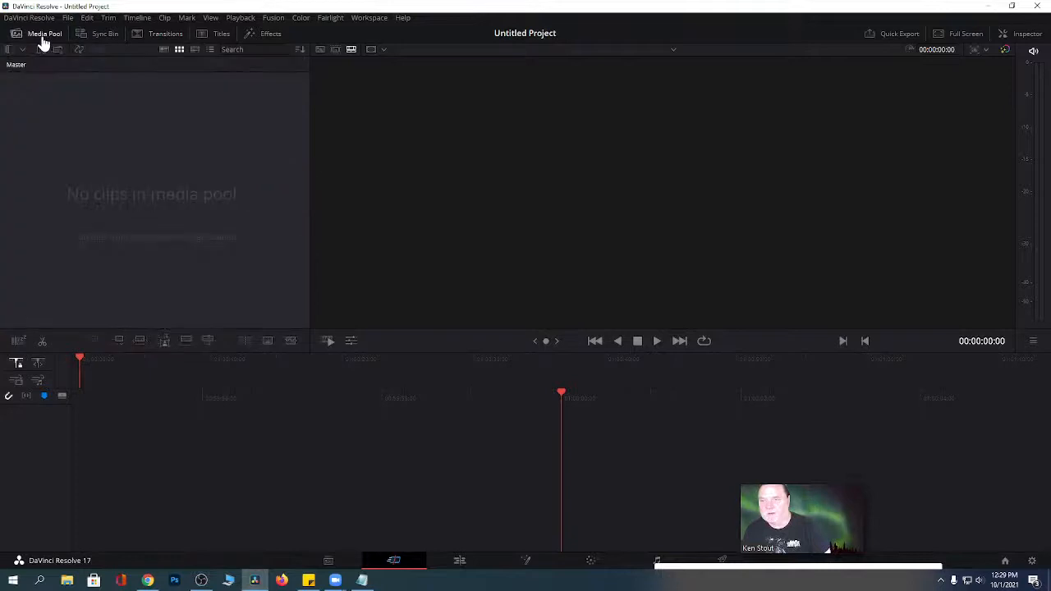
right_click(98, 158)
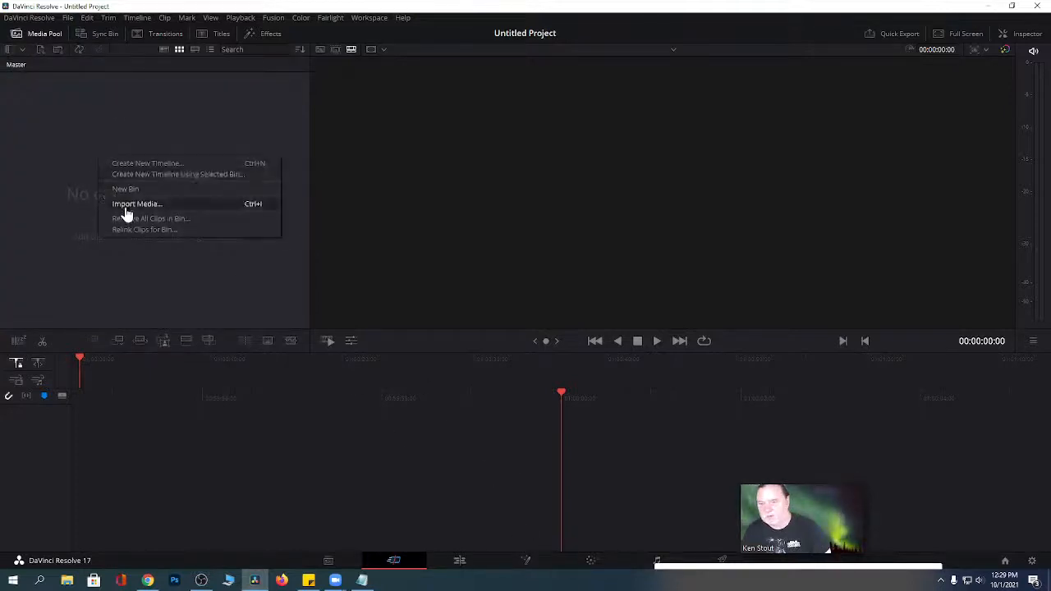
click(125, 204)
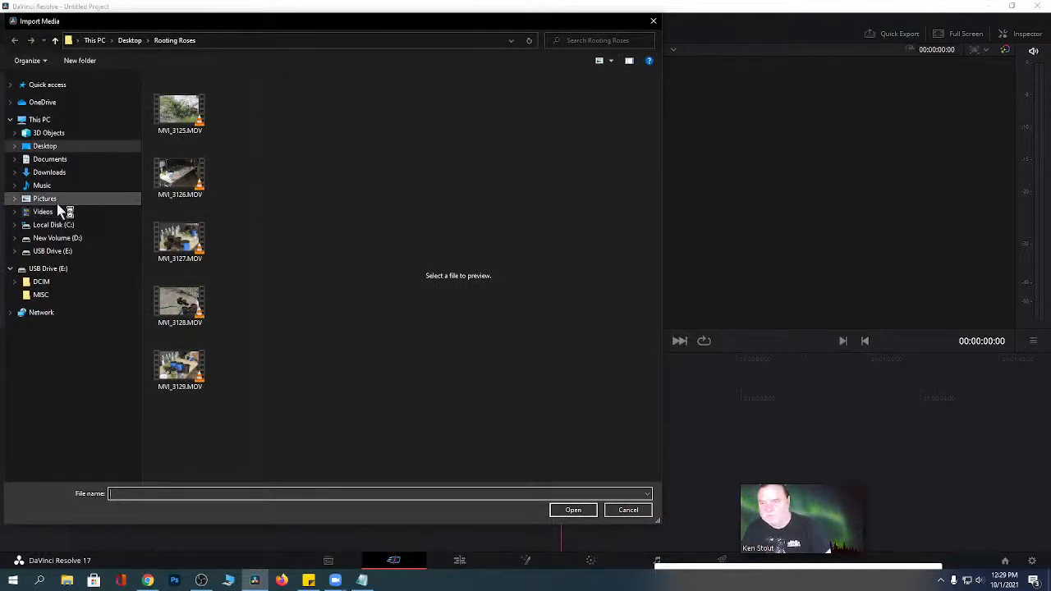
click(42, 148)
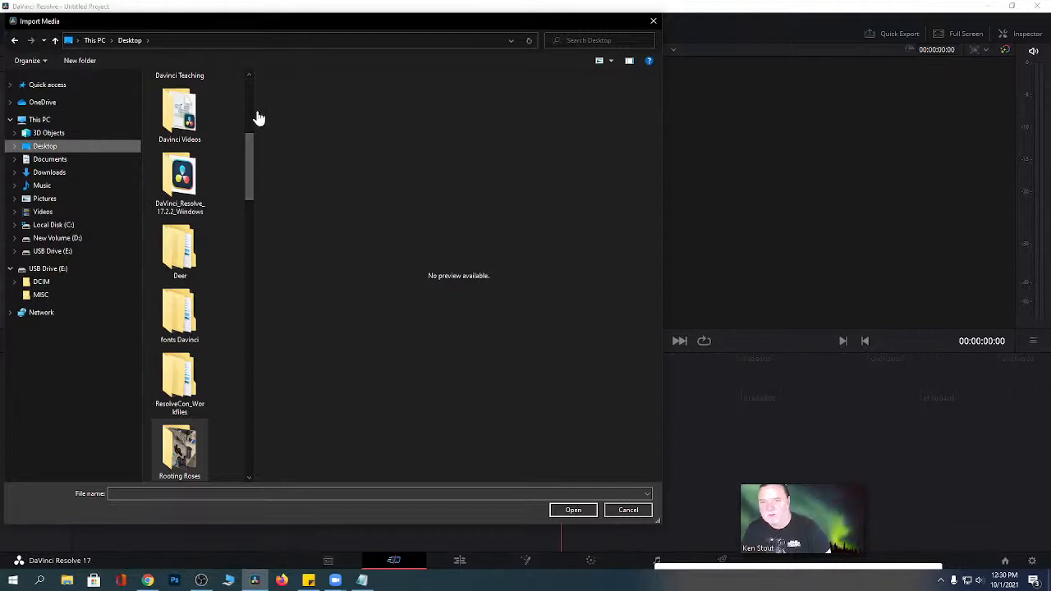
drag(255, 111, 591, 131)
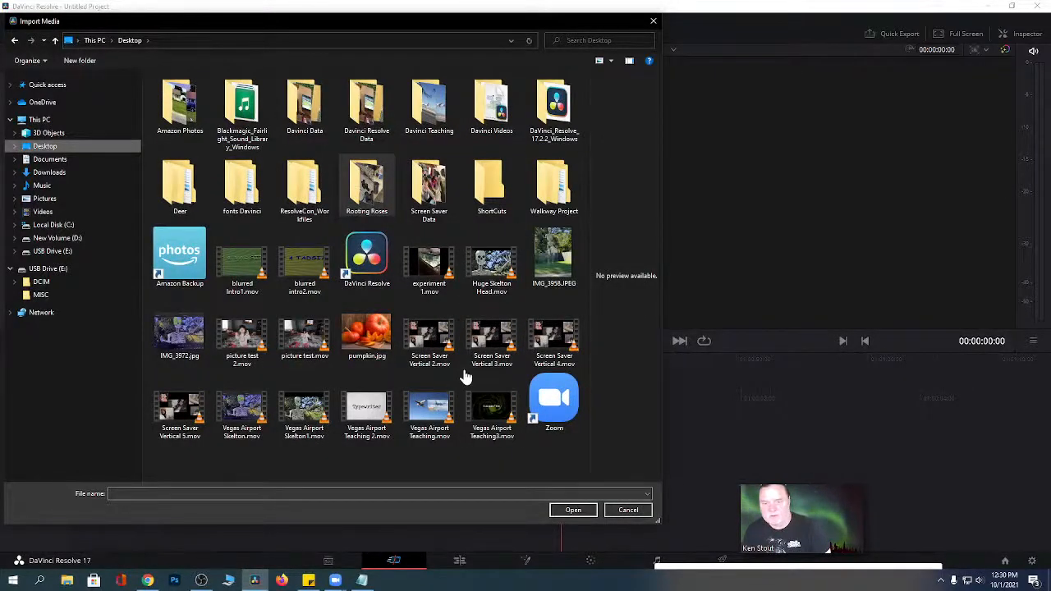
click(367, 336)
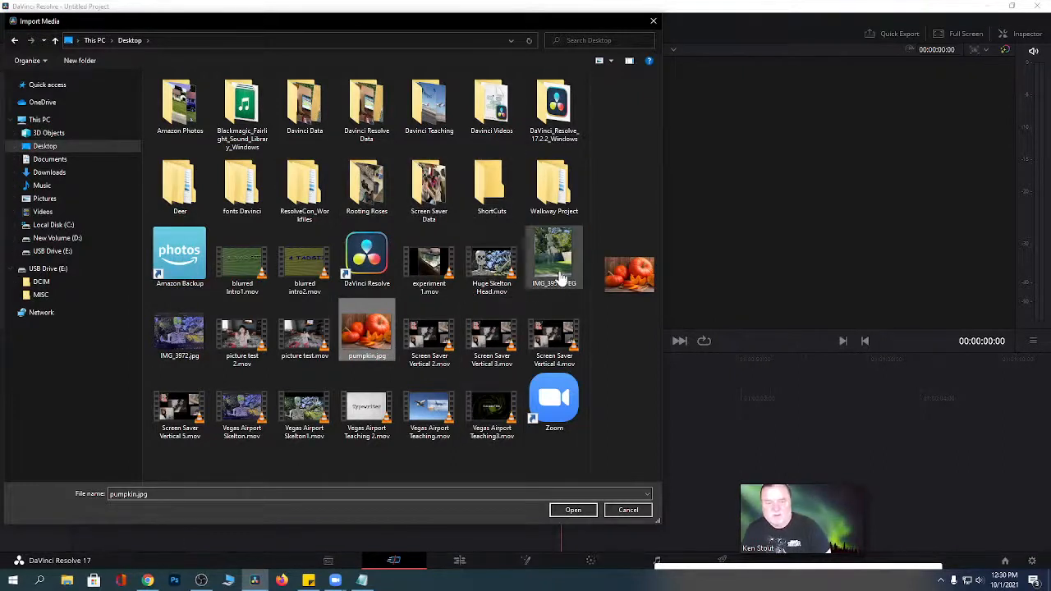
double_click(367, 337)
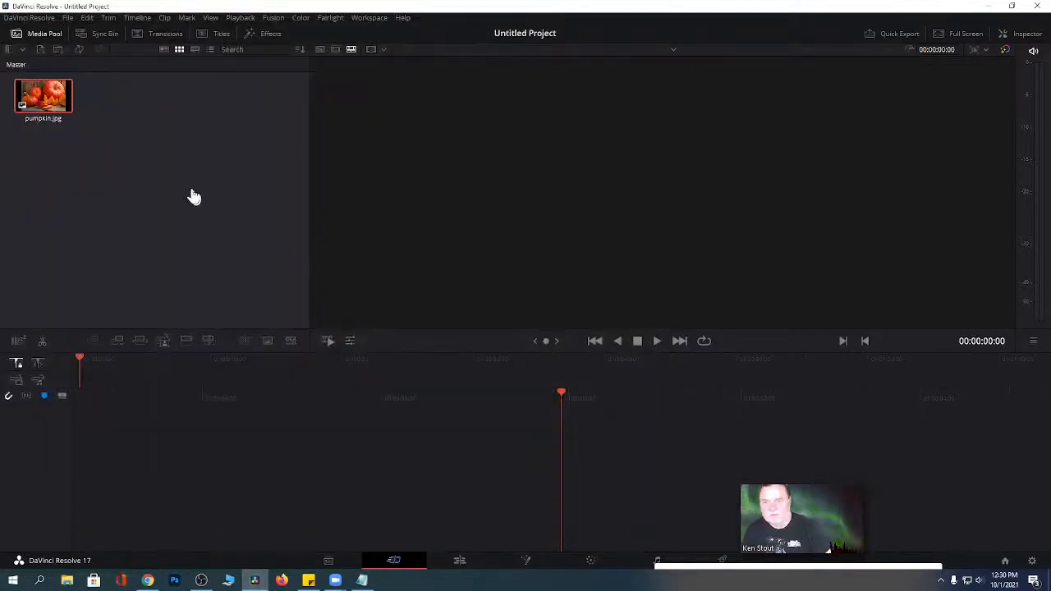
Import pumpkin.jpg a second time, then import IMG_3972.jpg into the Media Pool.
right_click(191, 197)
click(203, 247)
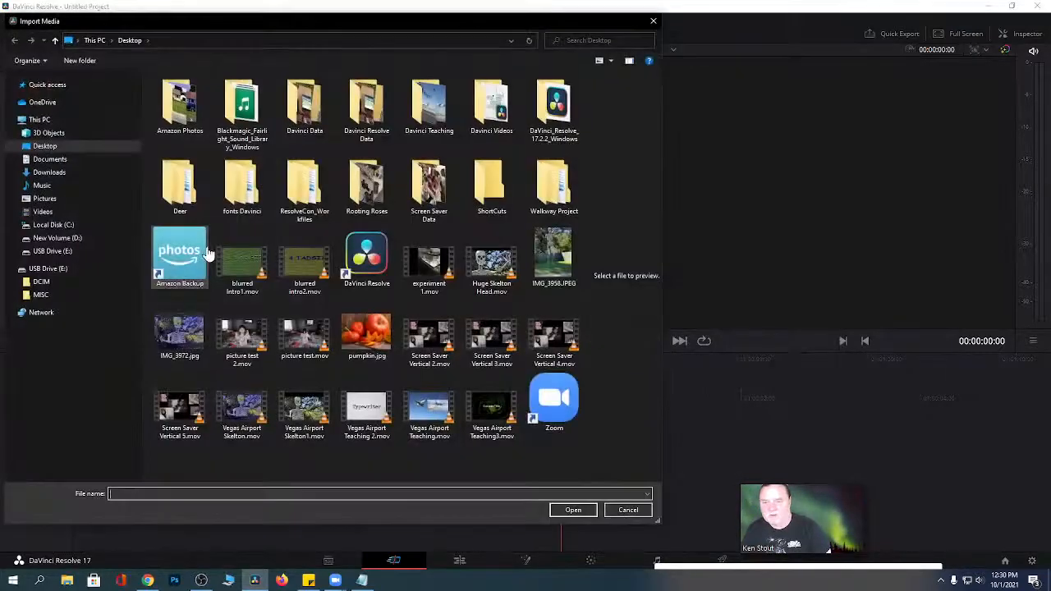
click(365, 337)
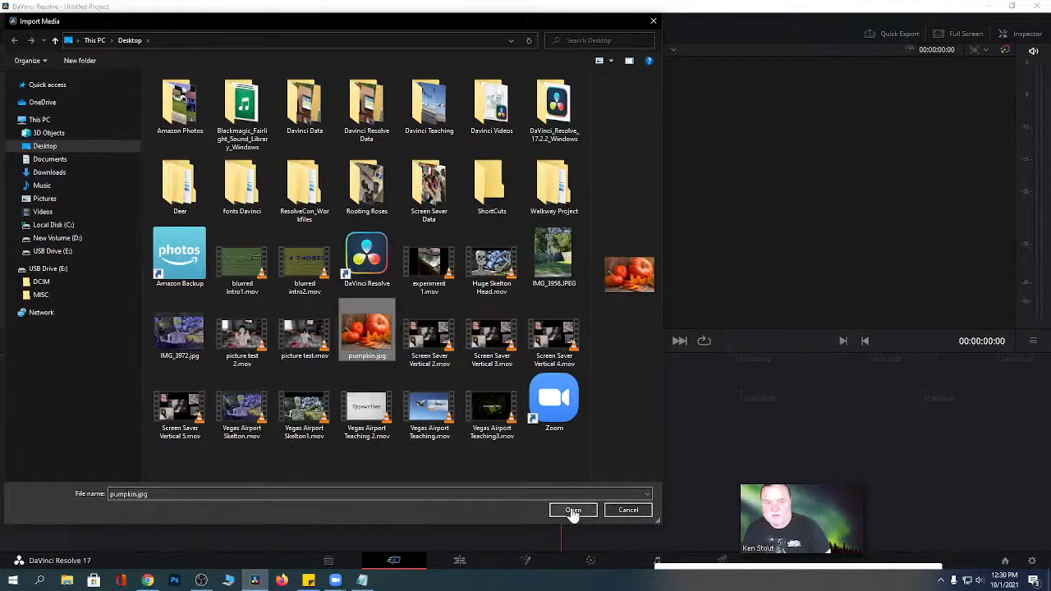
click(573, 510)
right_click(130, 173)
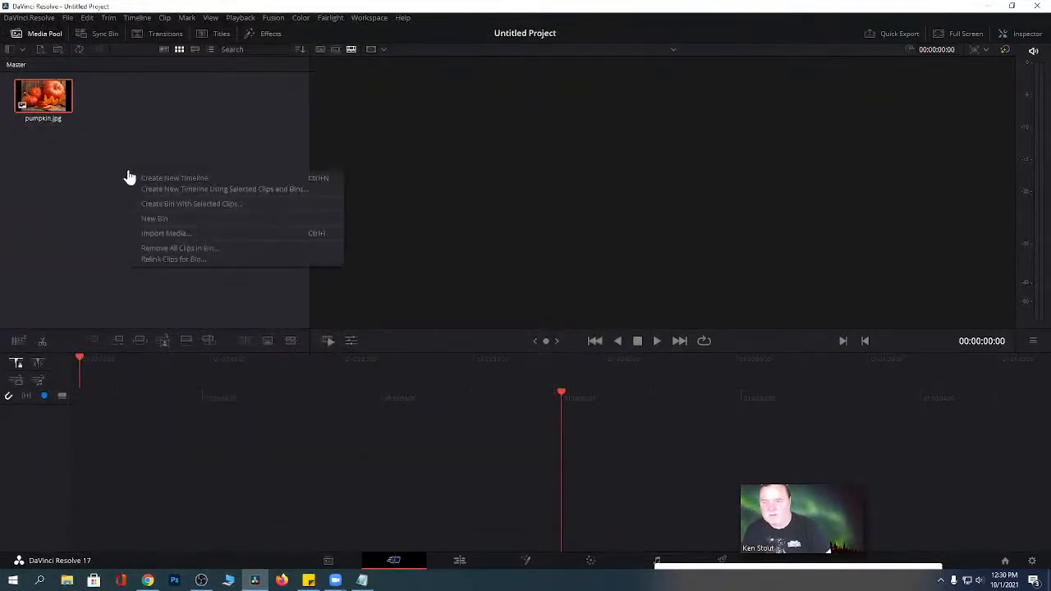
click(166, 236)
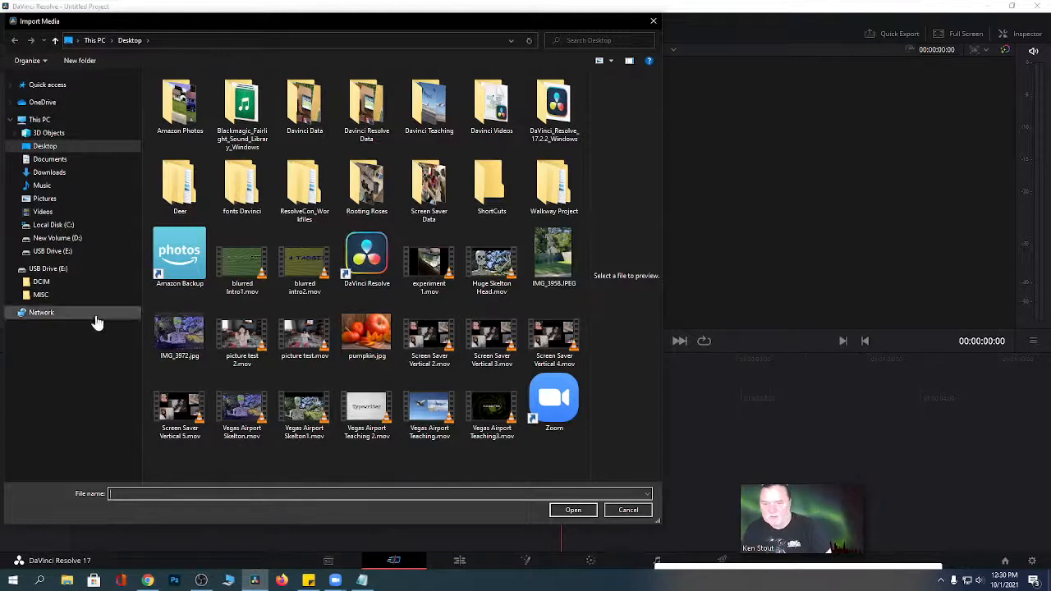
click(179, 335)
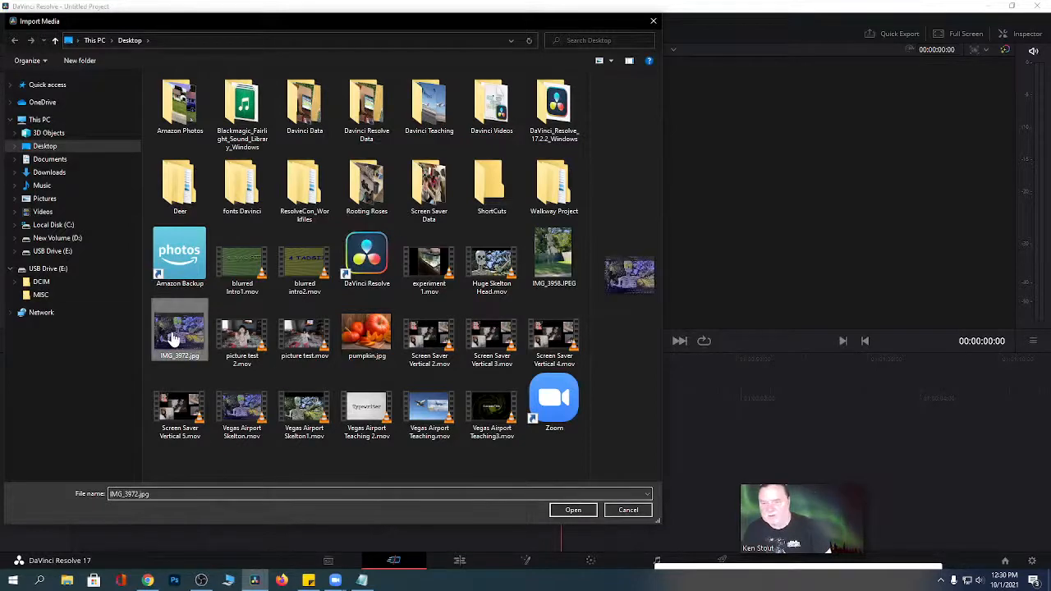
click(566, 511)
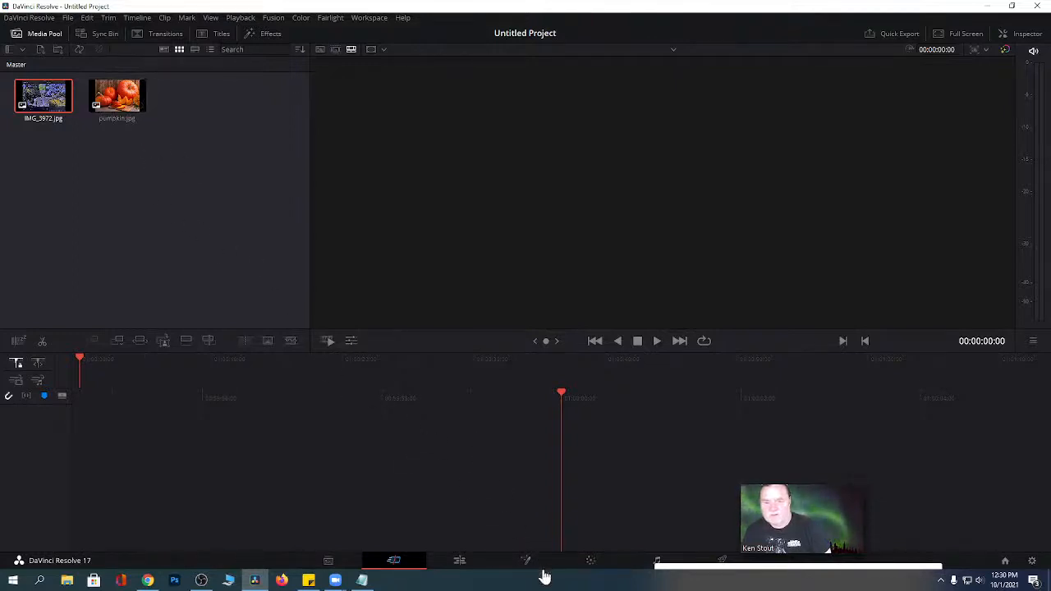
Drag pumpkin.jpg onto a new Timeline 1, visit the Fusion page, then return to the Edit page.
drag(116, 99, 397, 440)
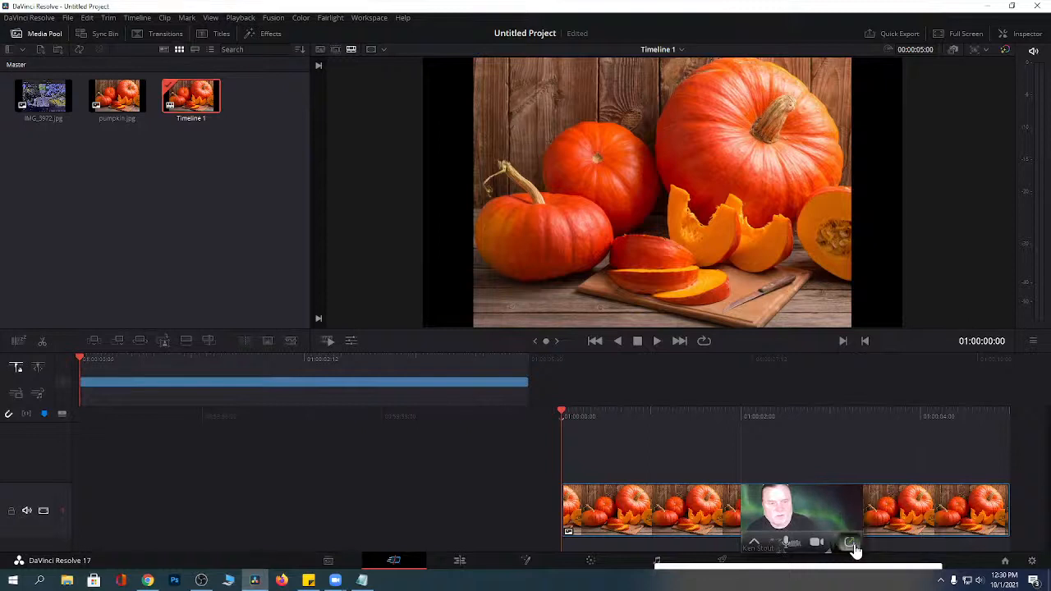
click(851, 544)
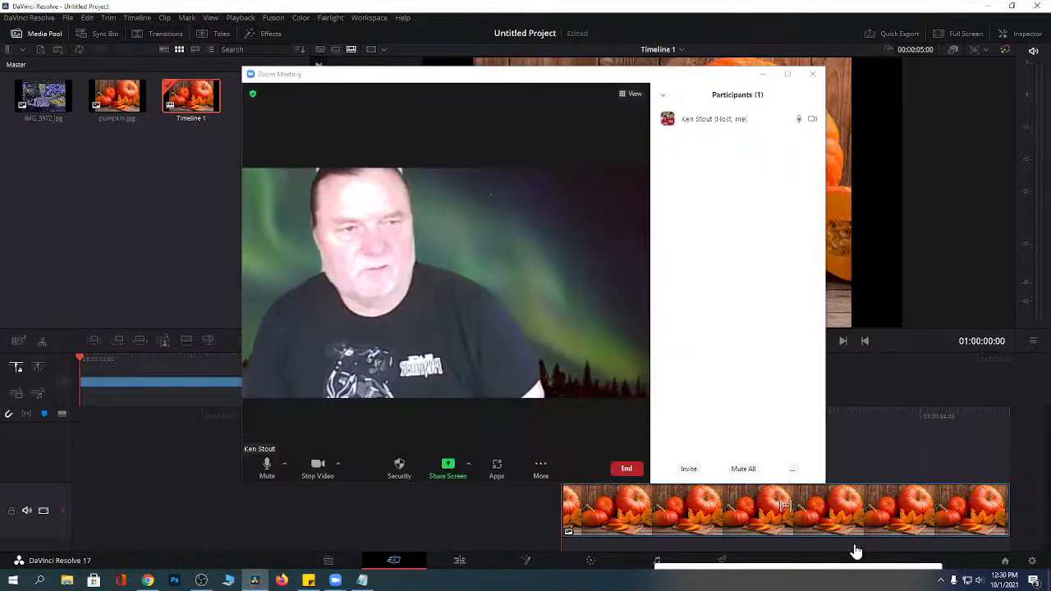
click(762, 75)
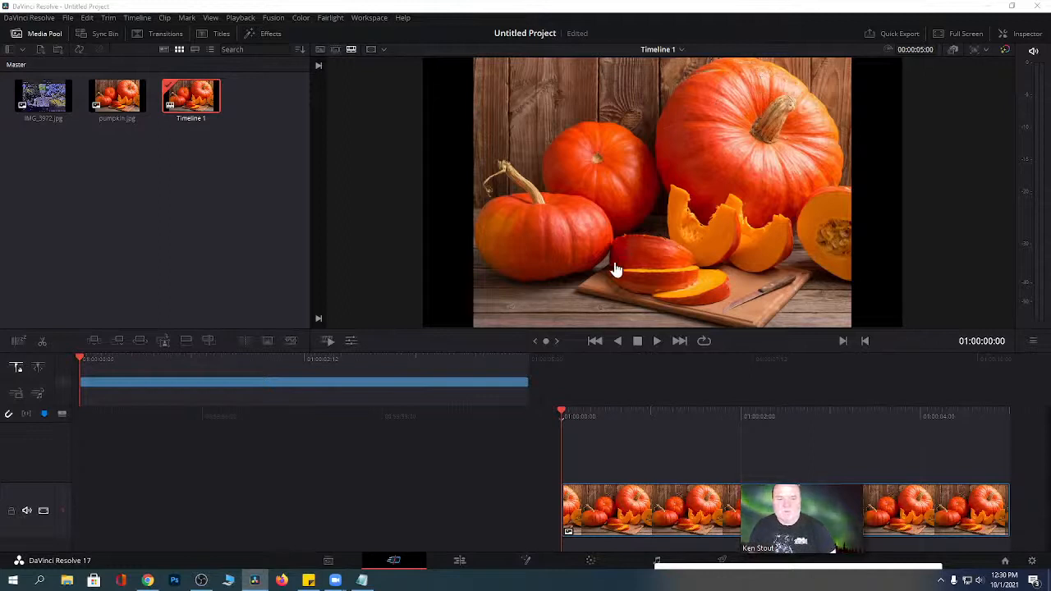
click(526, 562)
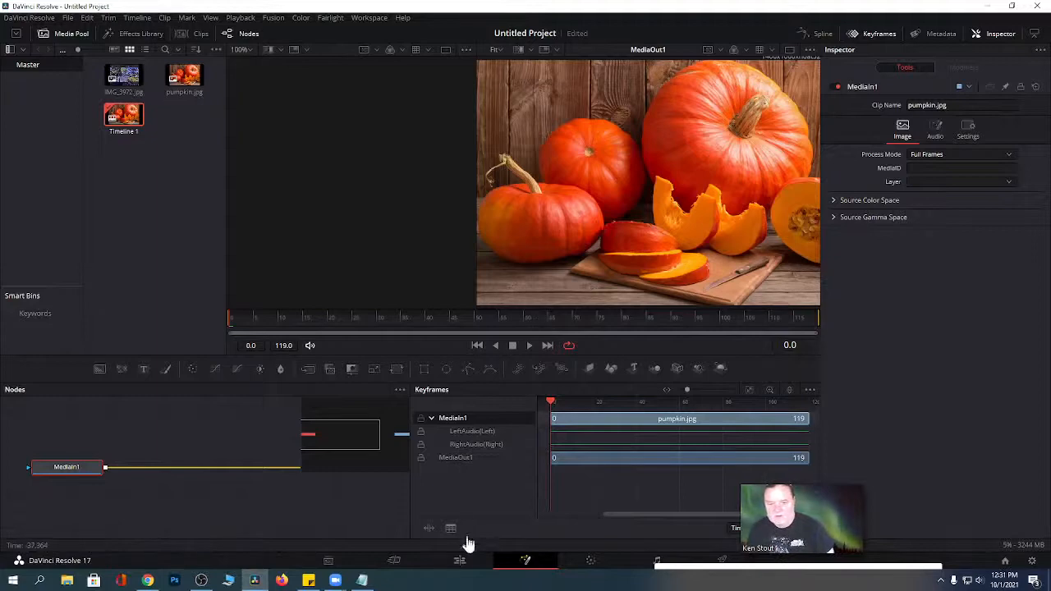
click(461, 561)
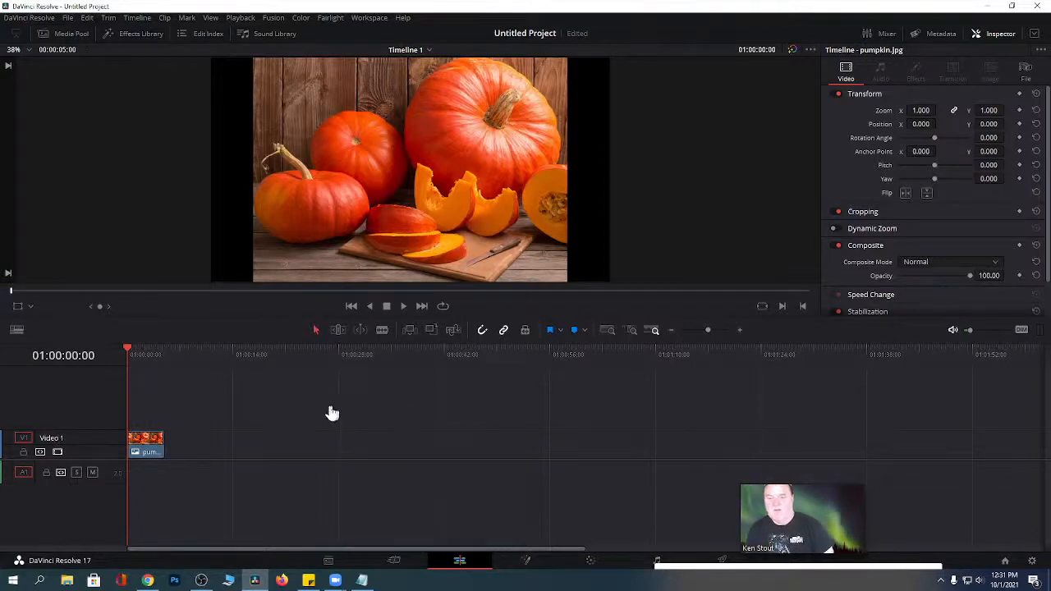
Drop IMG_3972.jpg after the pumpkin clip on Video 1, hide the Media Pool, and show the Effects Library.
click(72, 34)
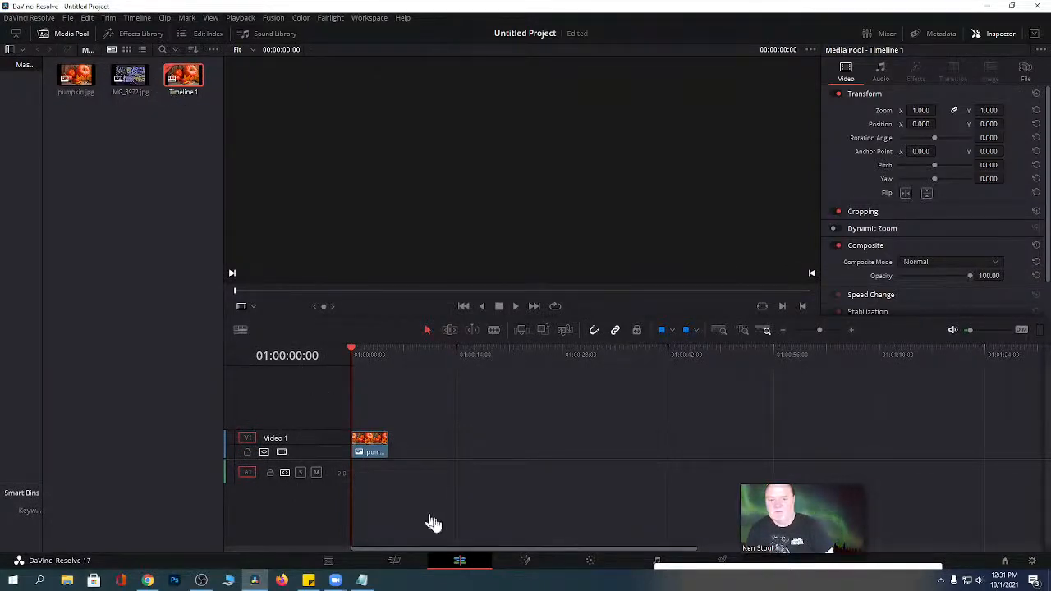
drag(119, 96, 413, 458)
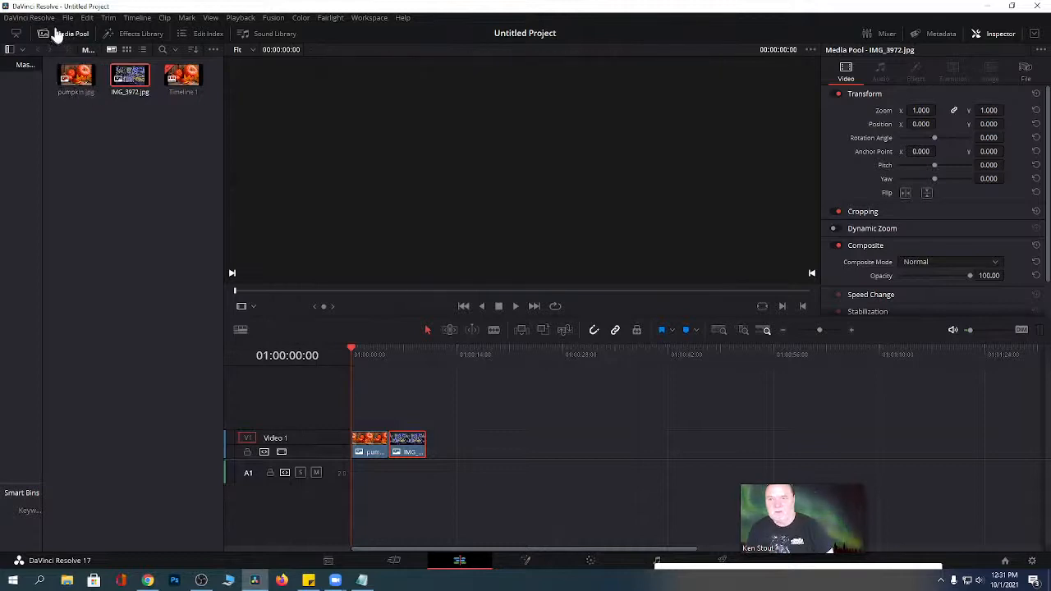
click(65, 38)
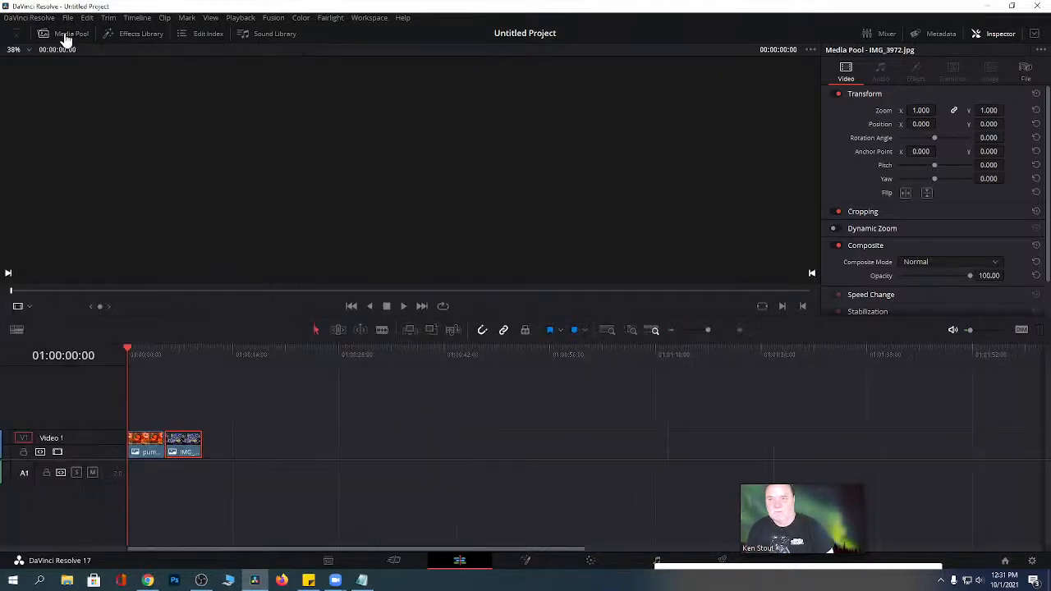
click(122, 36)
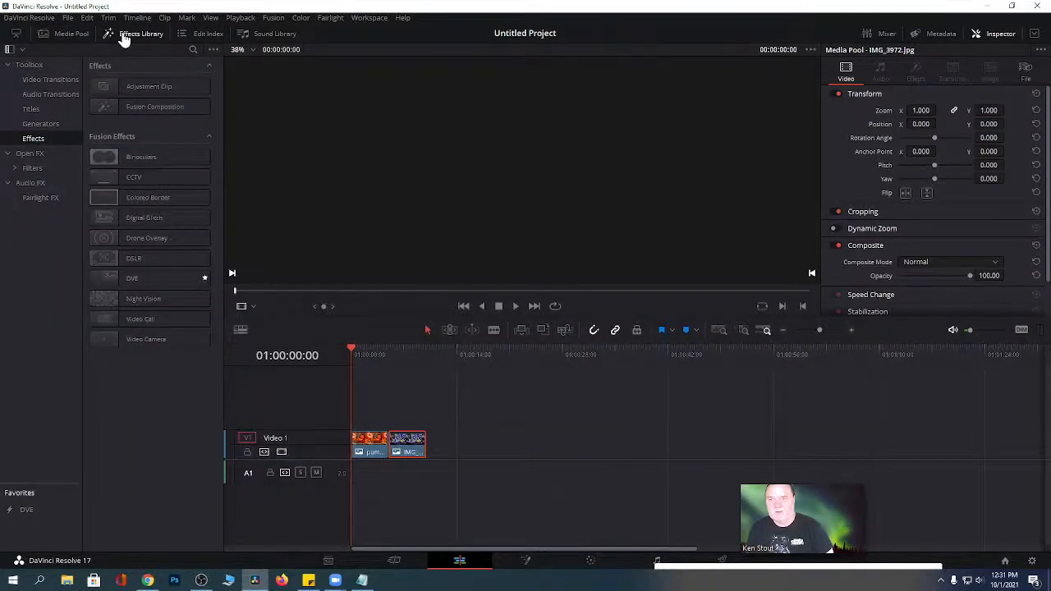
double_click(129, 220)
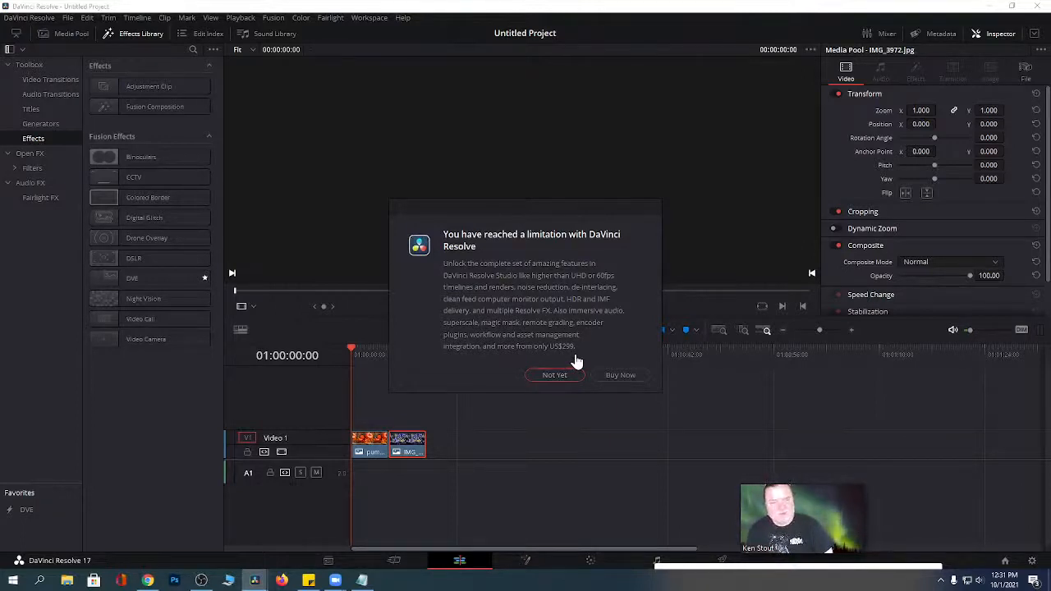
click(557, 376)
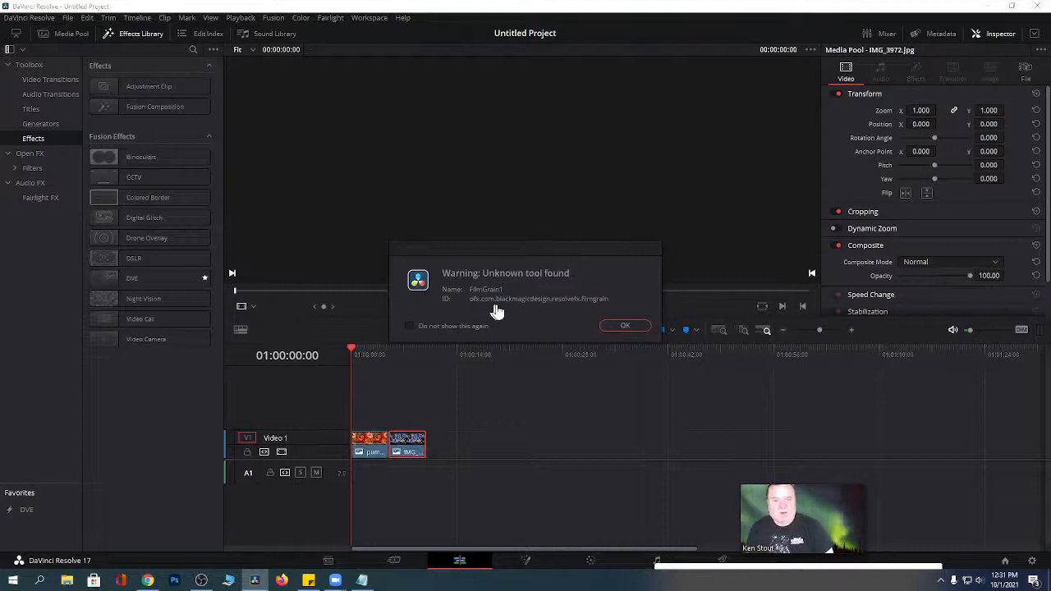
click(623, 327)
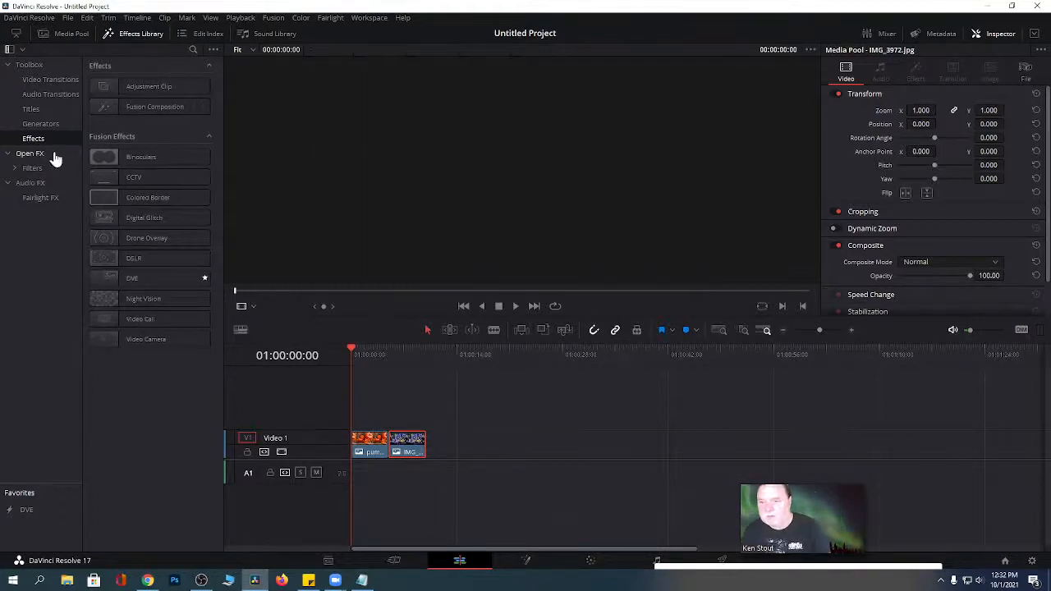
Preview the Background Reveal and Zipper titles, then switch the Effects Library to Generators.
click(31, 111)
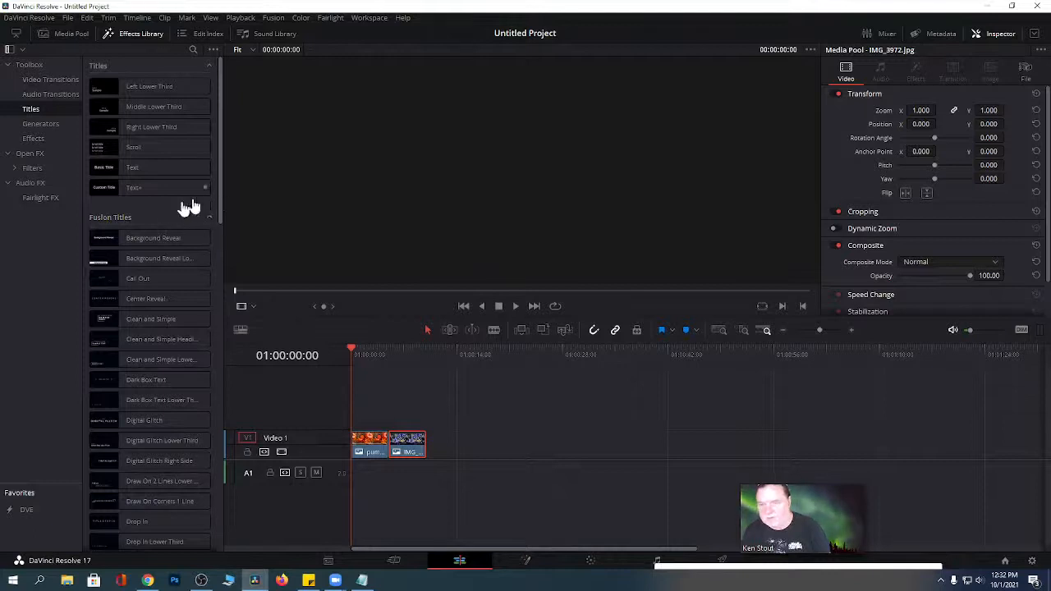
click(153, 239)
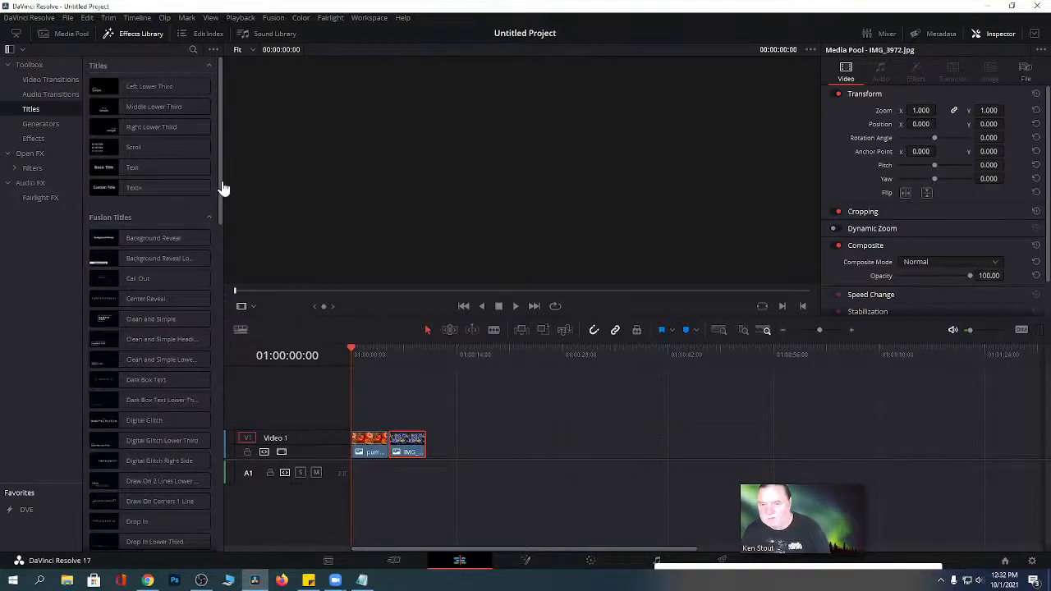
drag(222, 189, 202, 526)
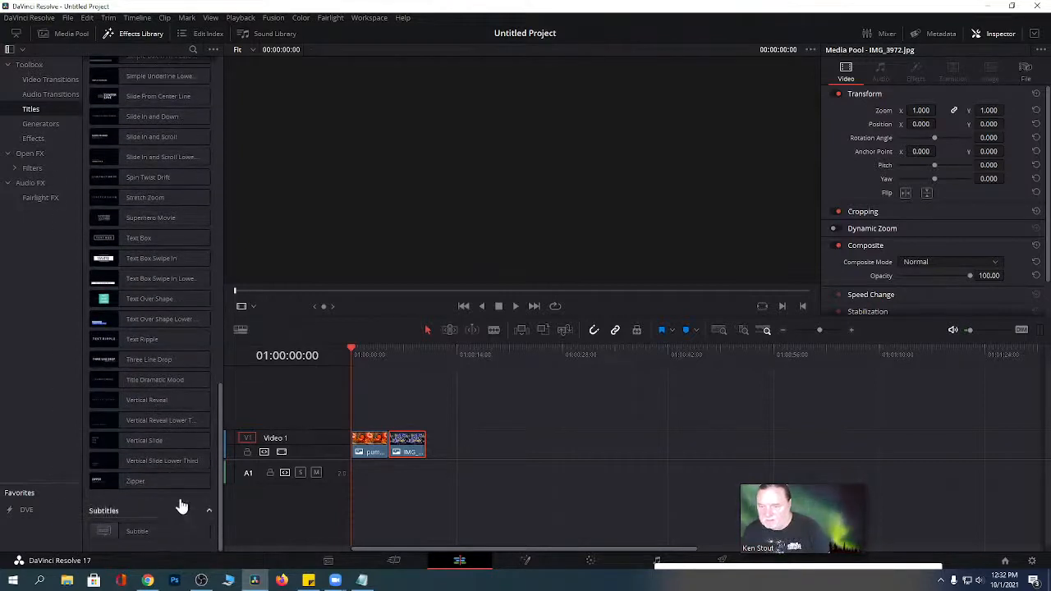
click(134, 481)
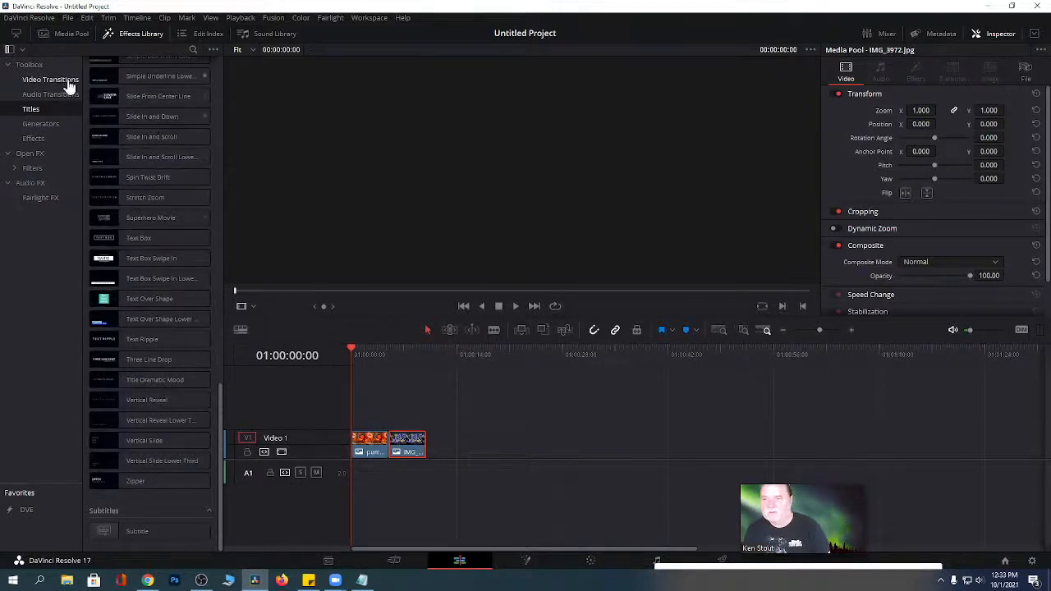
click(45, 123)
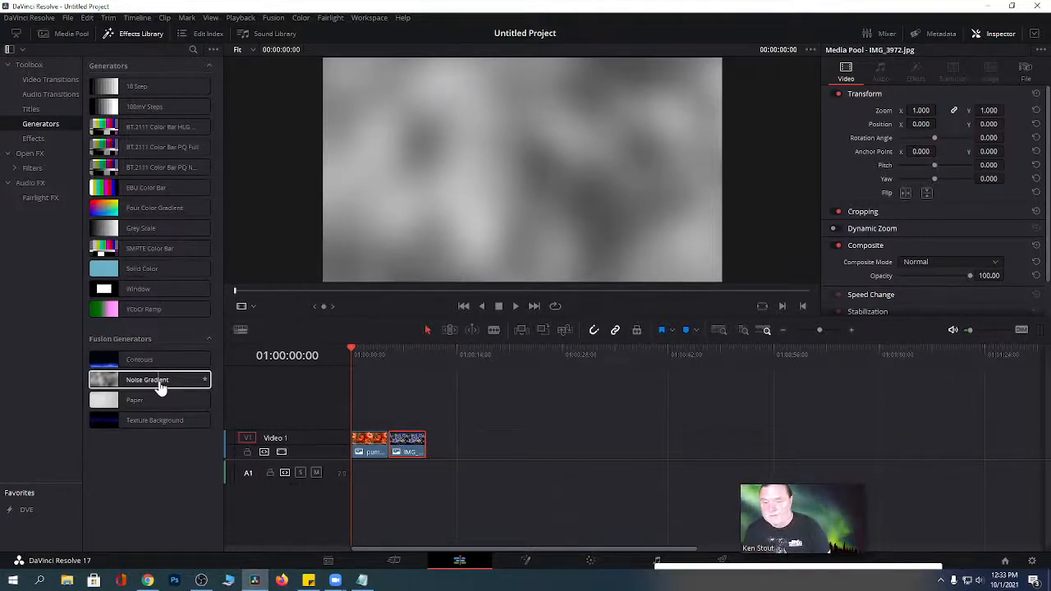
Play the skeleton video from the desktop, pause it at 00:02, then bring DaVinci Resolve back.
click(985, 7)
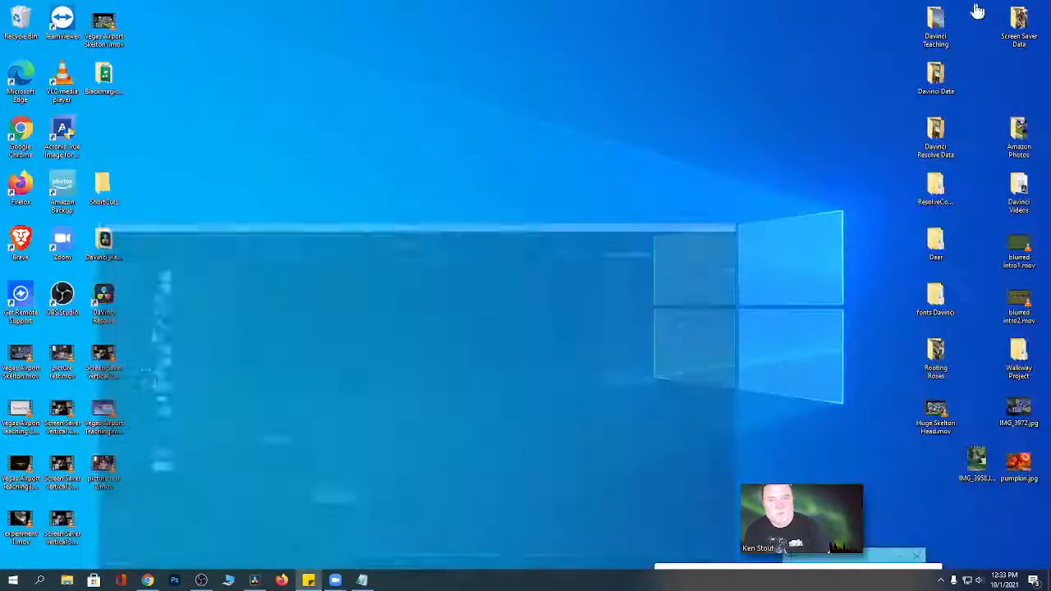
click(107, 30)
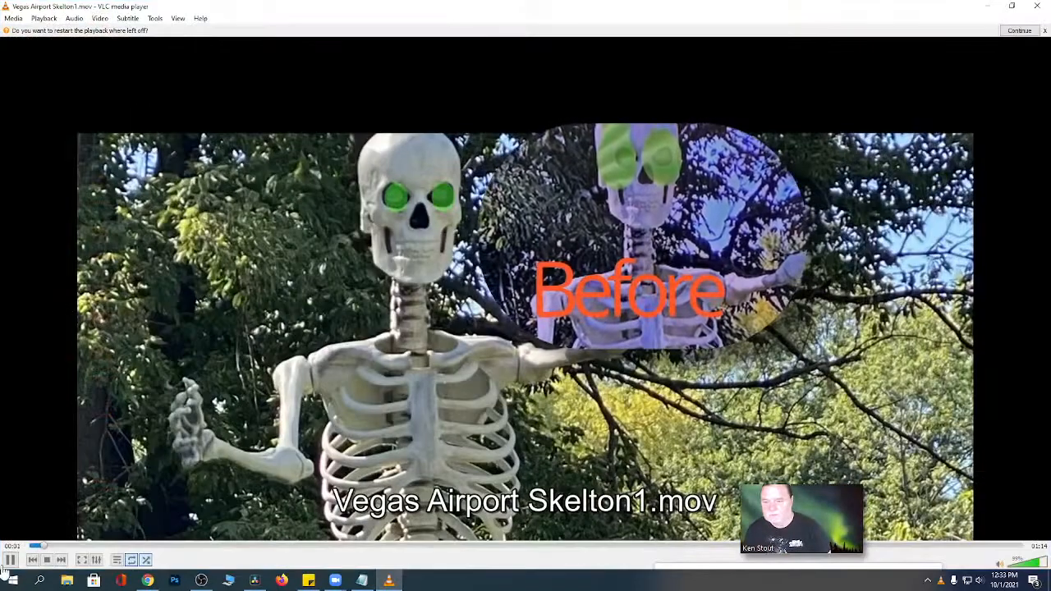
click(9, 563)
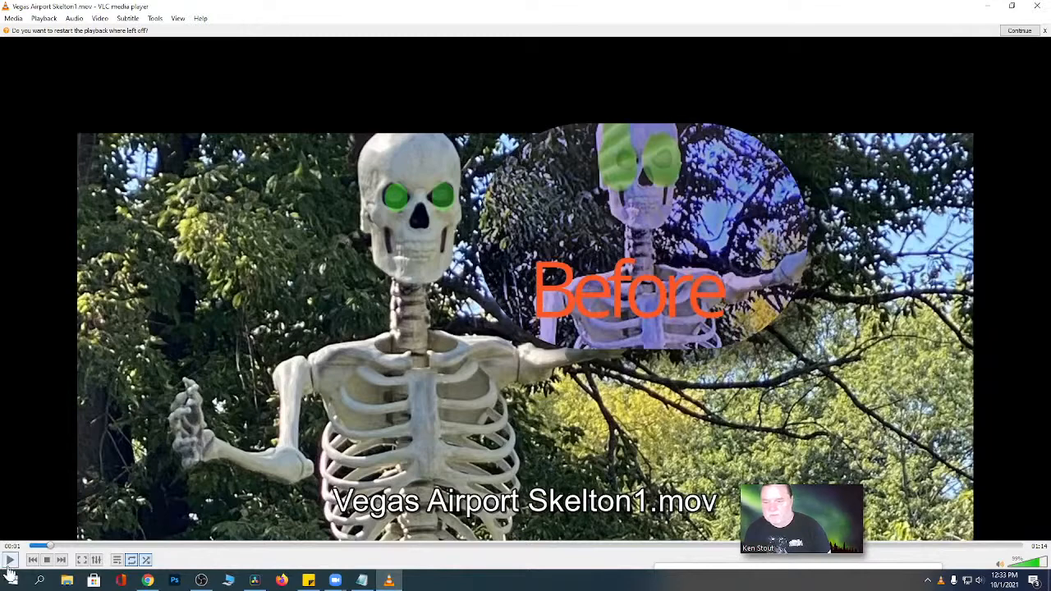
click(9, 563)
click(9, 564)
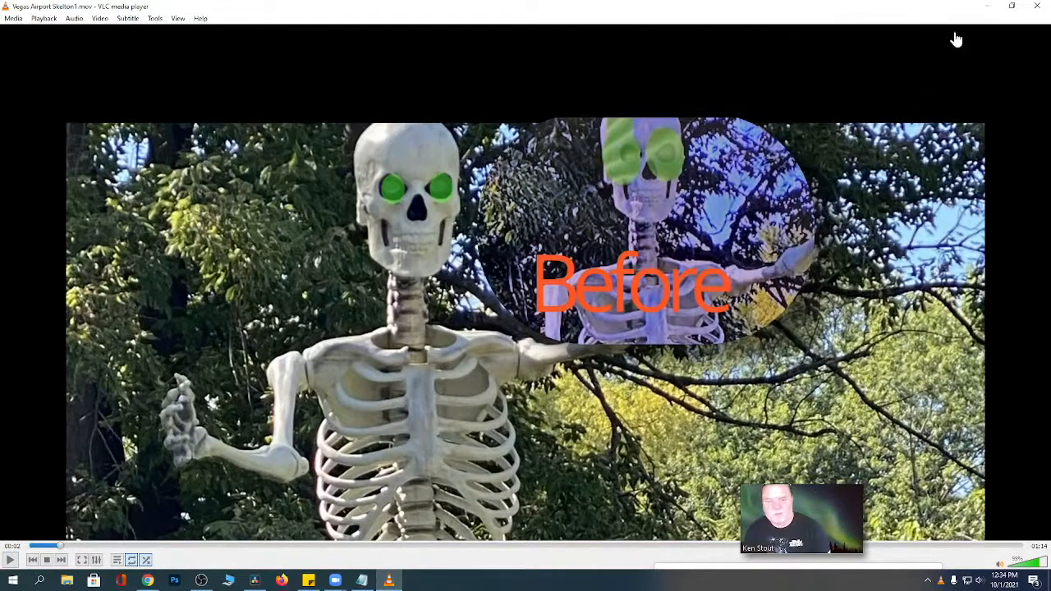
click(983, 12)
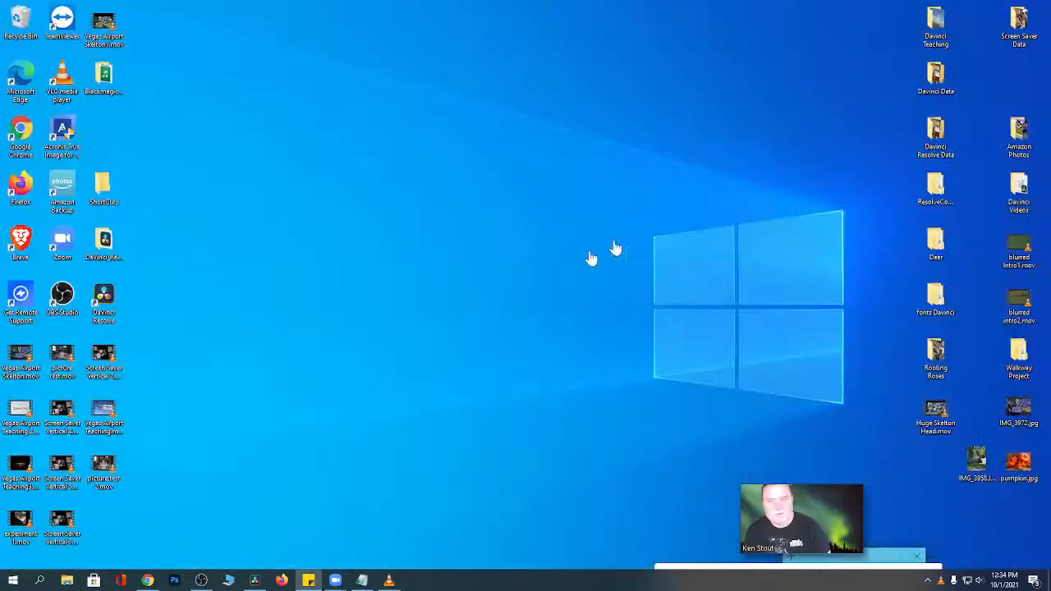
click(257, 582)
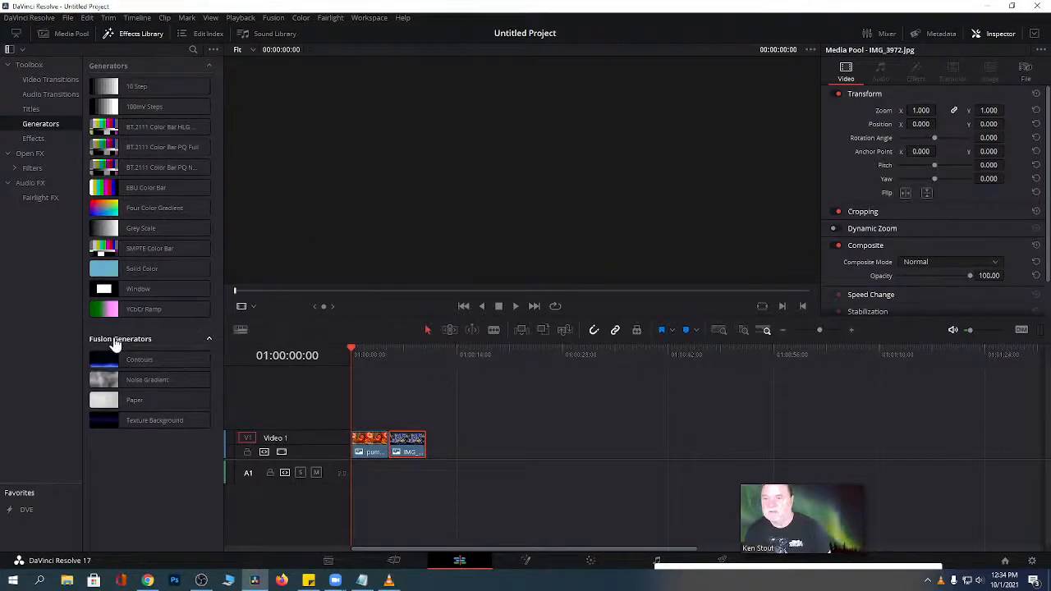
Browse the Titles, Video Transitions and Audio Transitions categories, then the Sound Library and Edit Index.
mouse_move(123, 384)
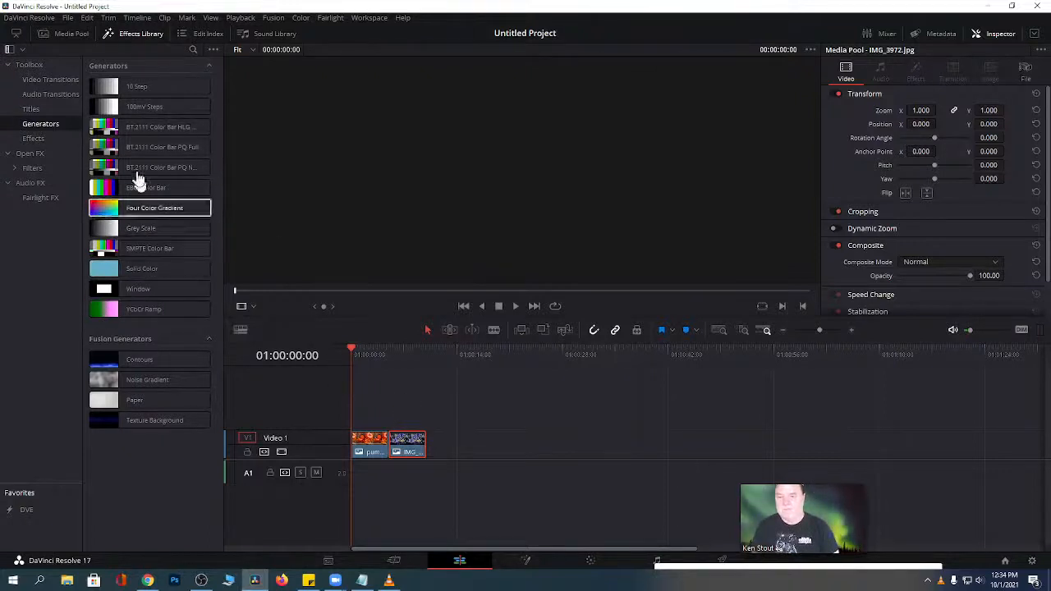
click(32, 110)
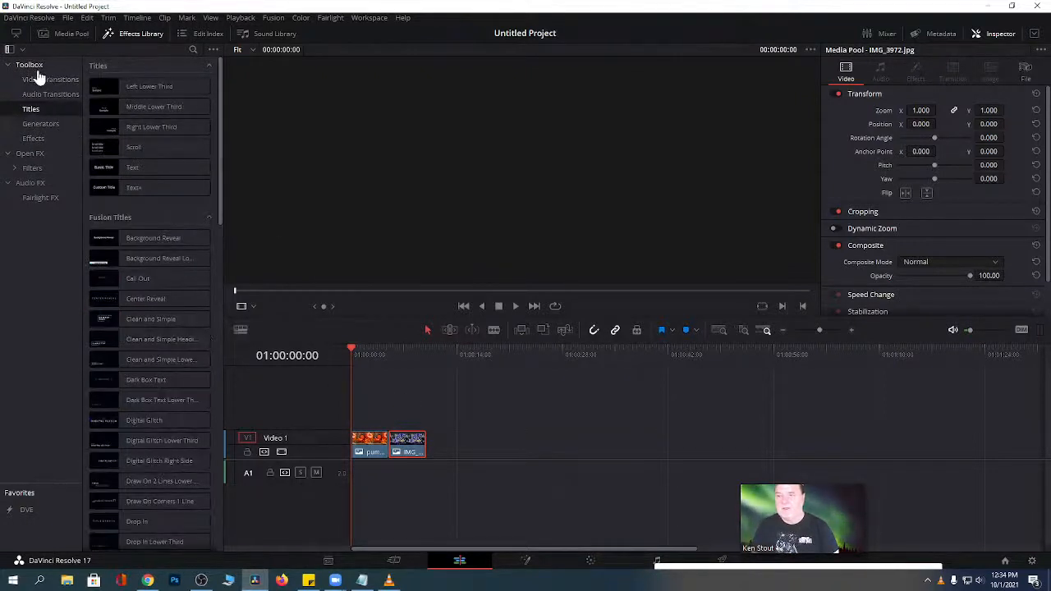
click(35, 82)
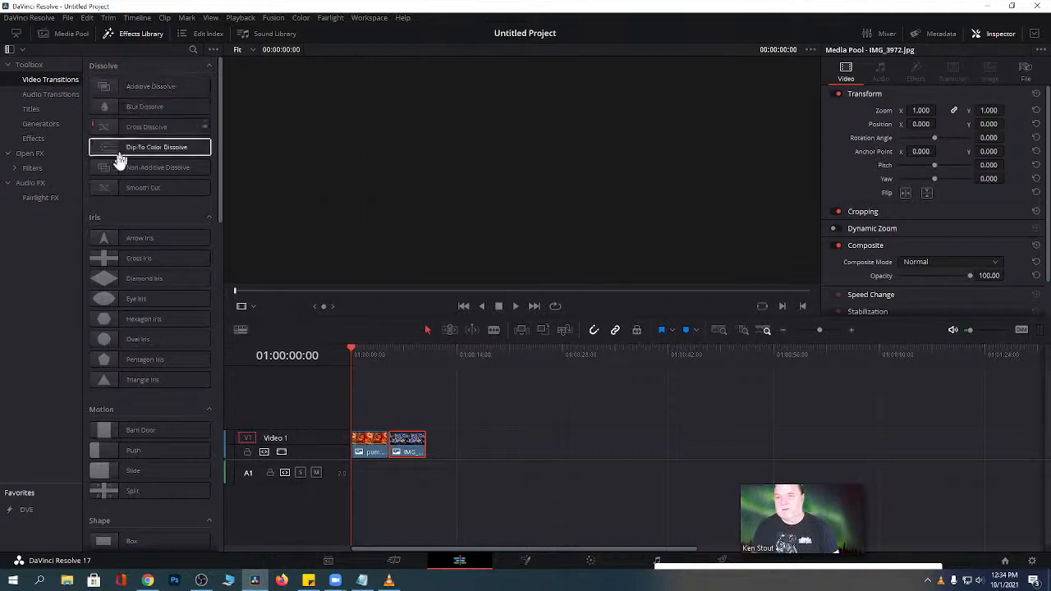
click(35, 94)
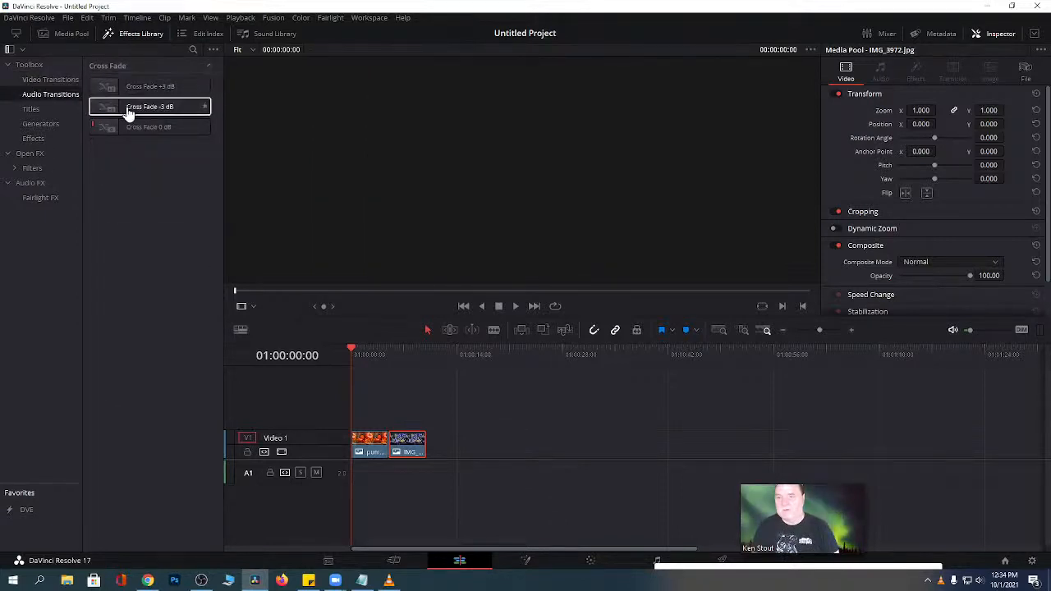
click(261, 37)
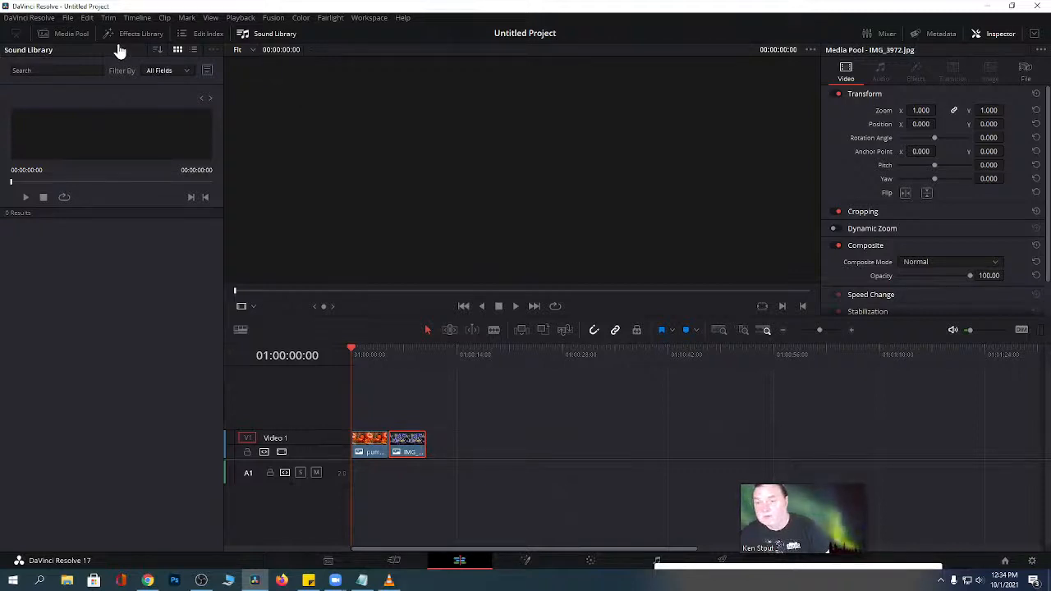
click(203, 34)
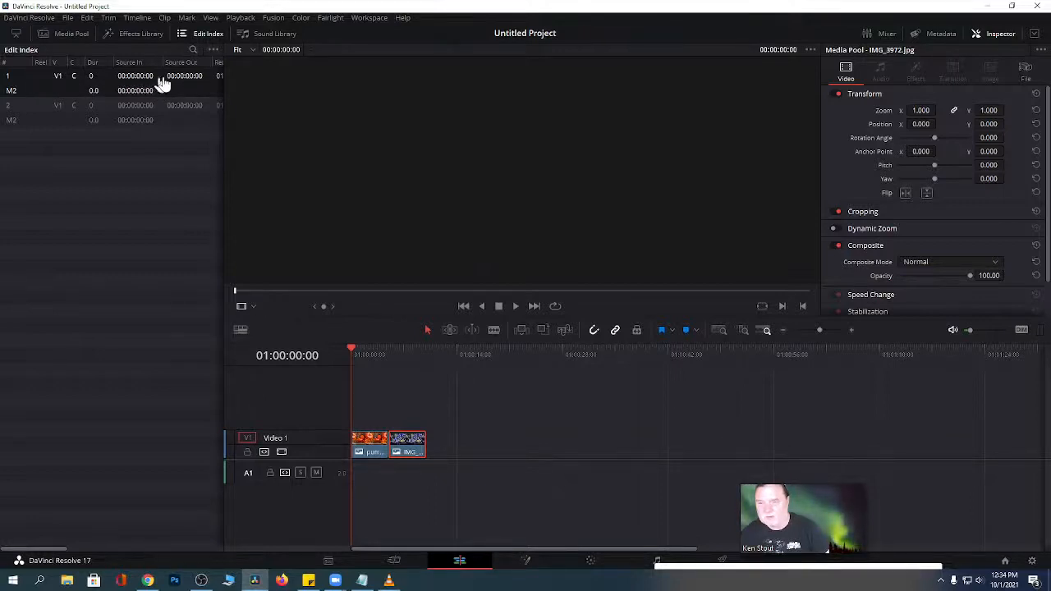
Open the Effects Library above the Edit Index and scroll through the Open FX Resolve FX Blur filters.
click(141, 38)
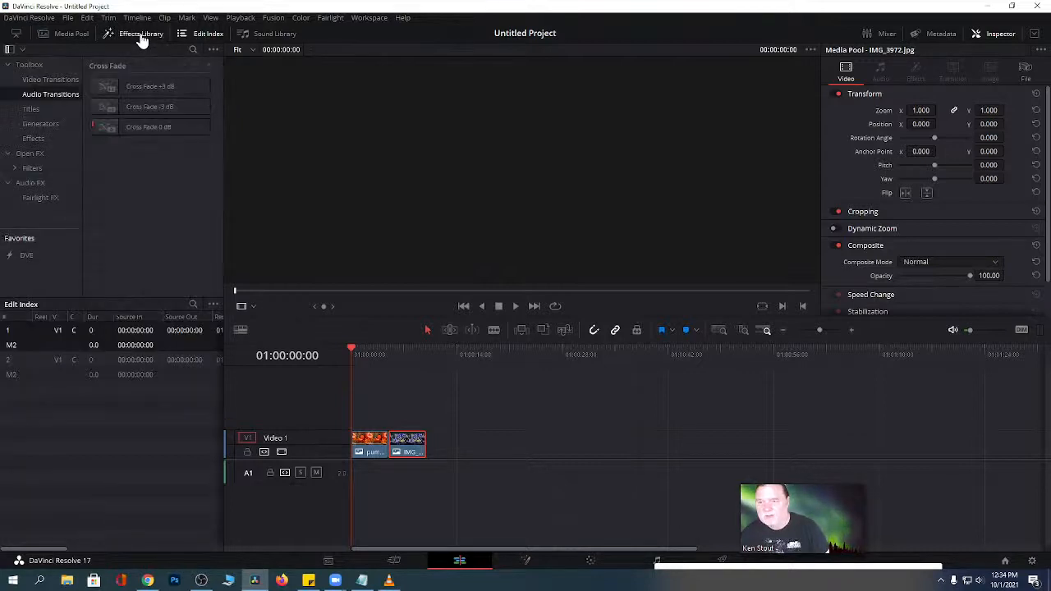
click(31, 156)
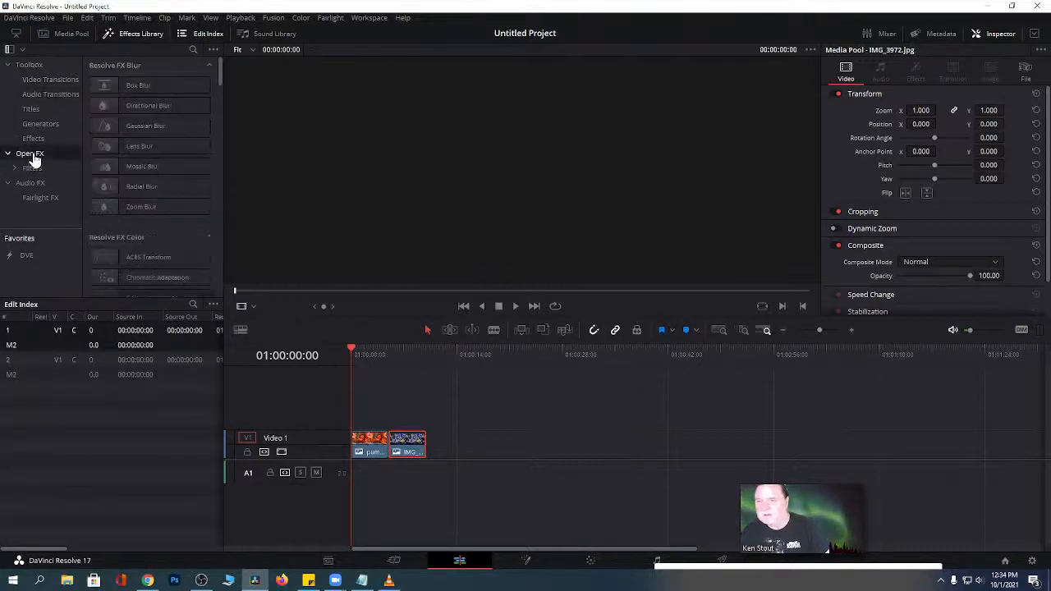
mouse_move(110, 91)
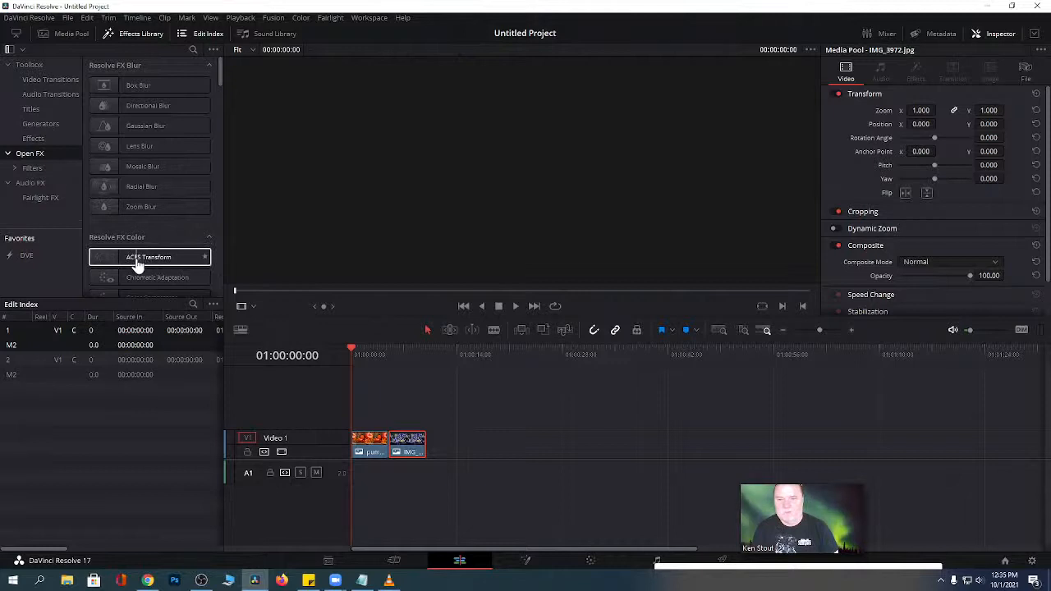
scroll(188, 121, down, 3)
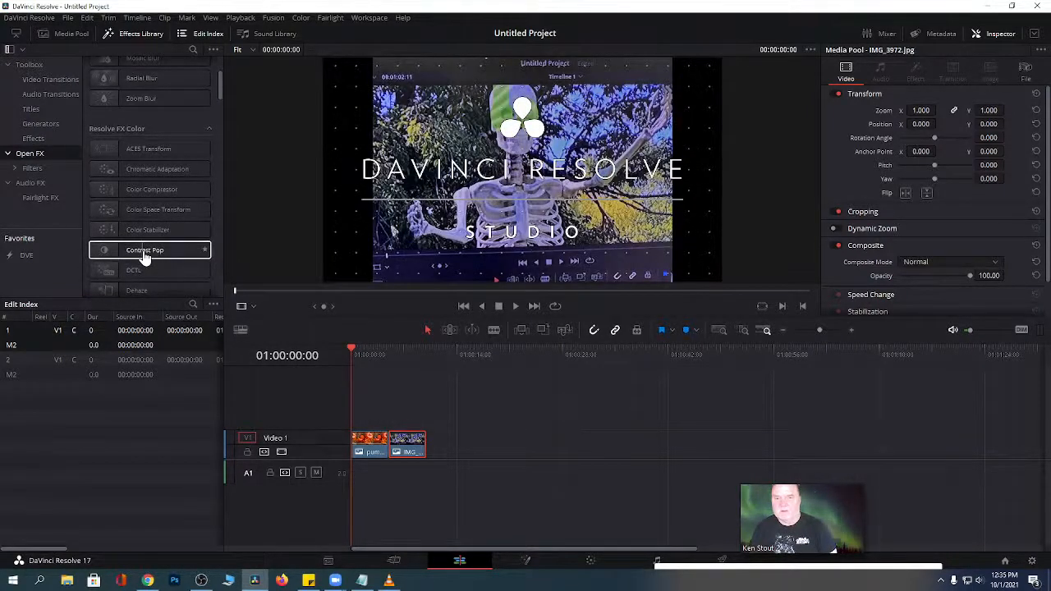
scroll(146, 253, up, 3)
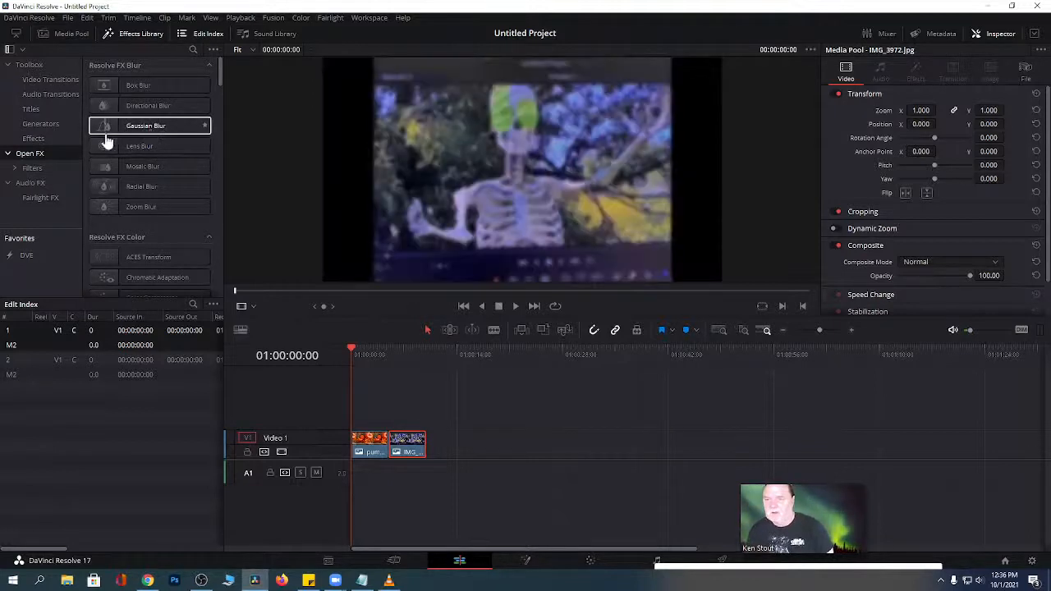
Expand and collapse the Filters category and view the Fairlight FX audio effects.
click(15, 169)
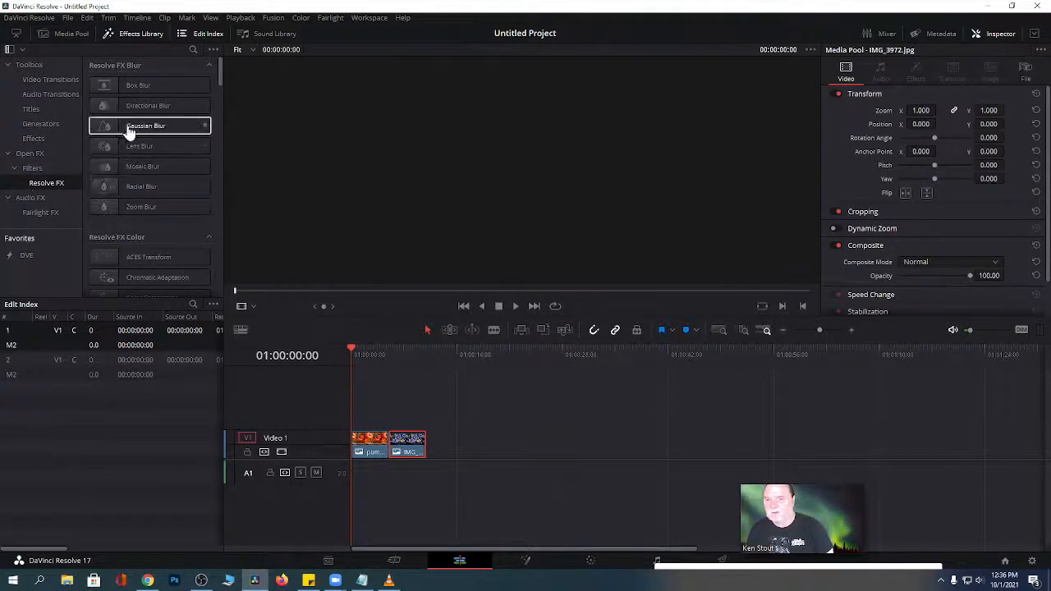
click(15, 169)
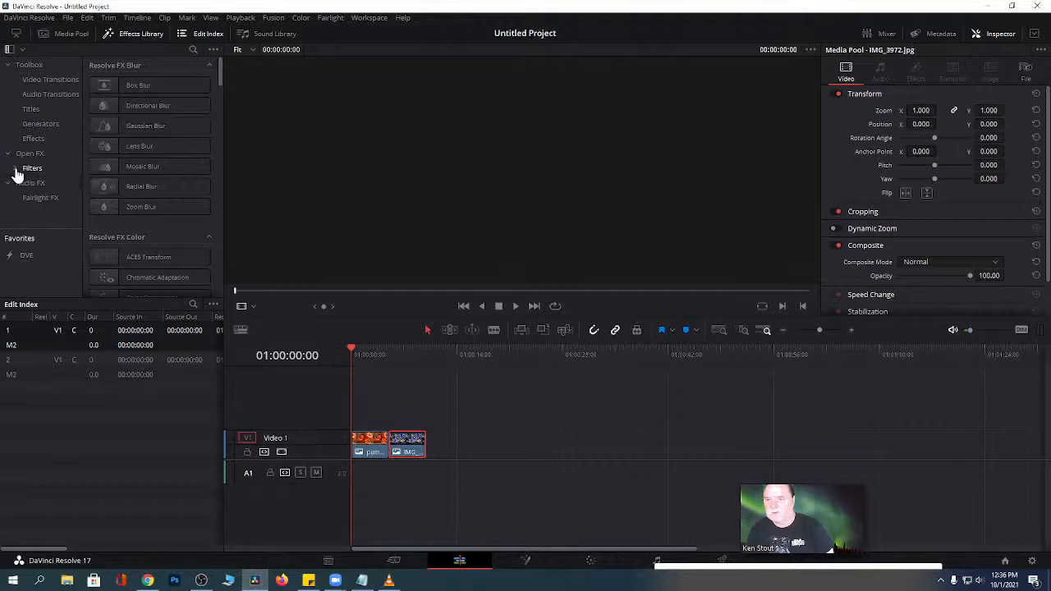
click(6, 183)
click(25, 183)
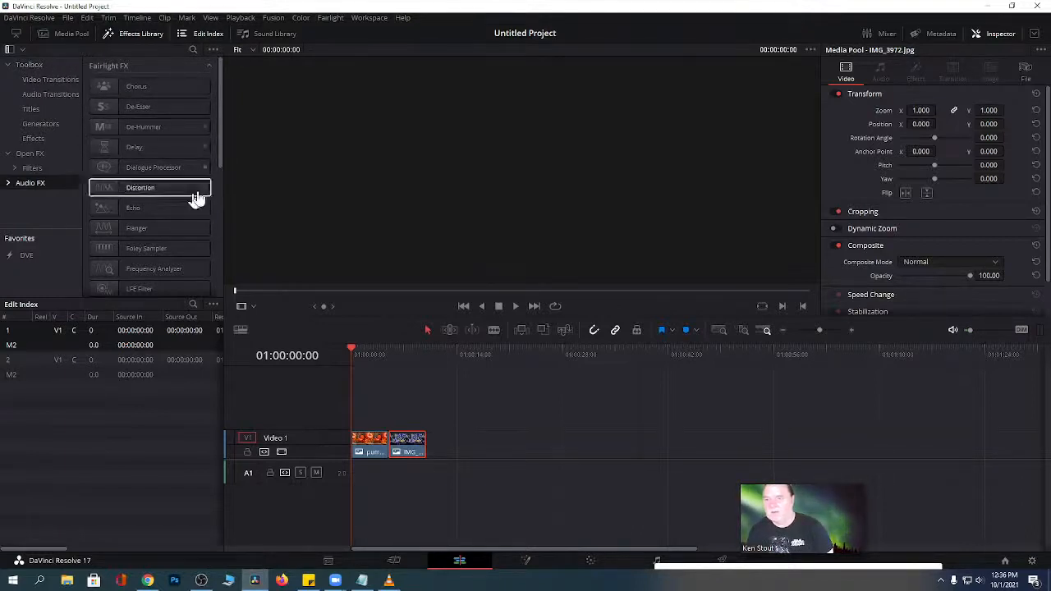
click(8, 66)
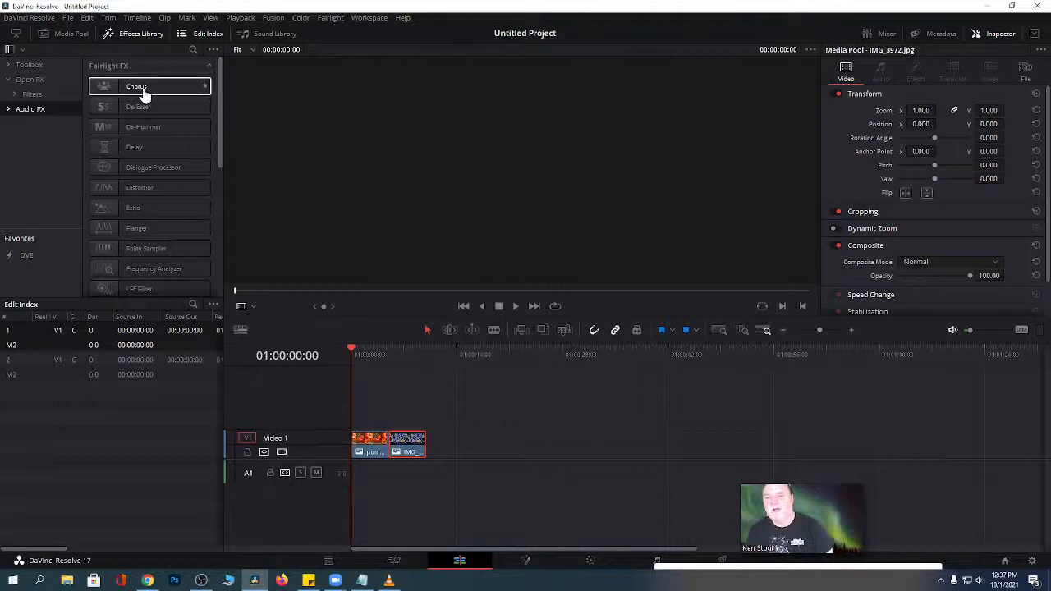
Reopen Fairlight FX under Audio FX, then expand Toolbox and select its Effects list.
click(7, 109)
click(27, 128)
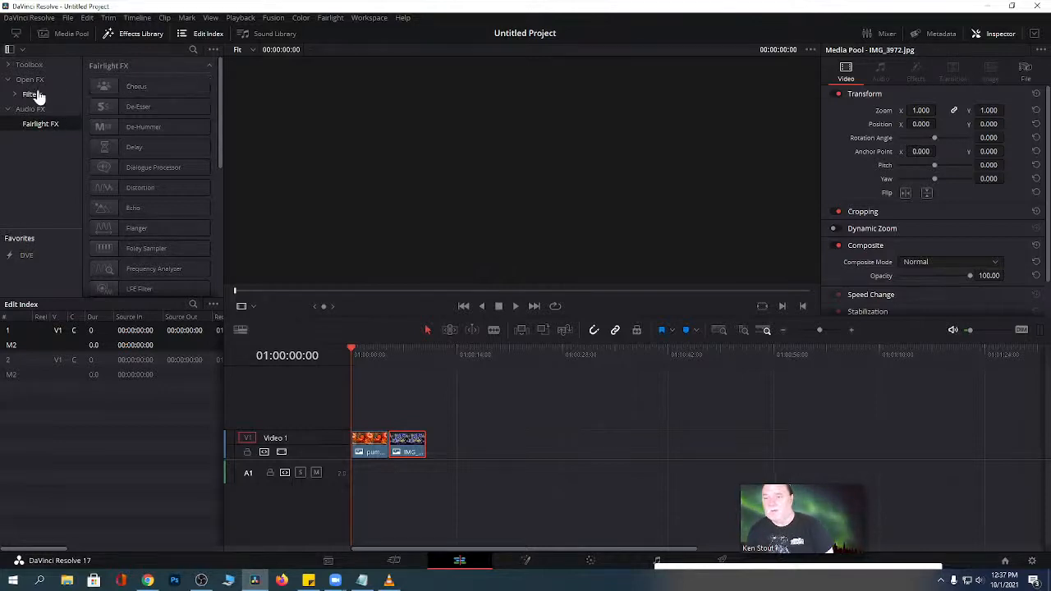
click(10, 108)
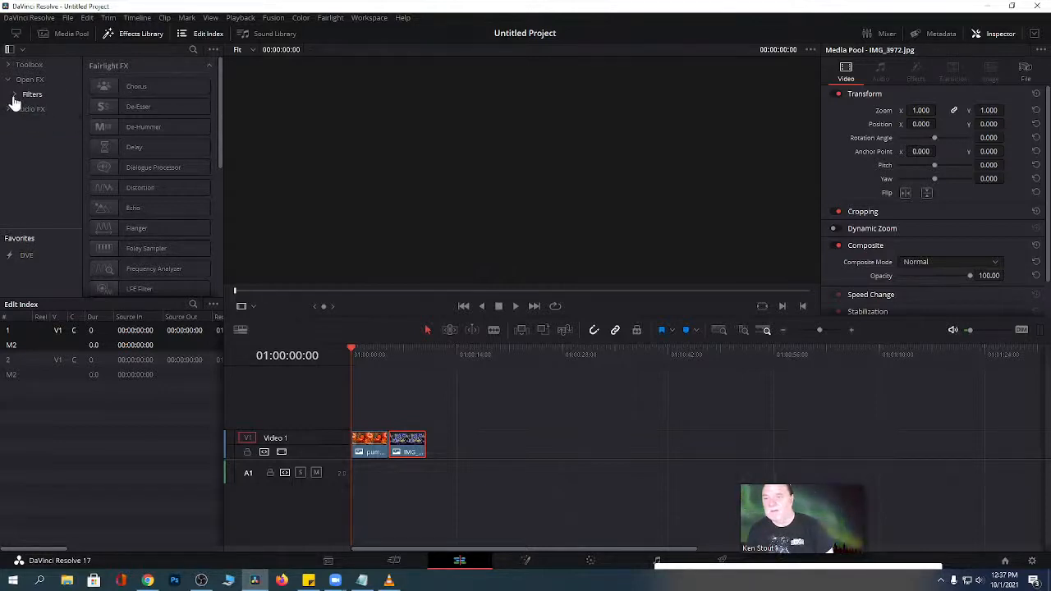
click(14, 94)
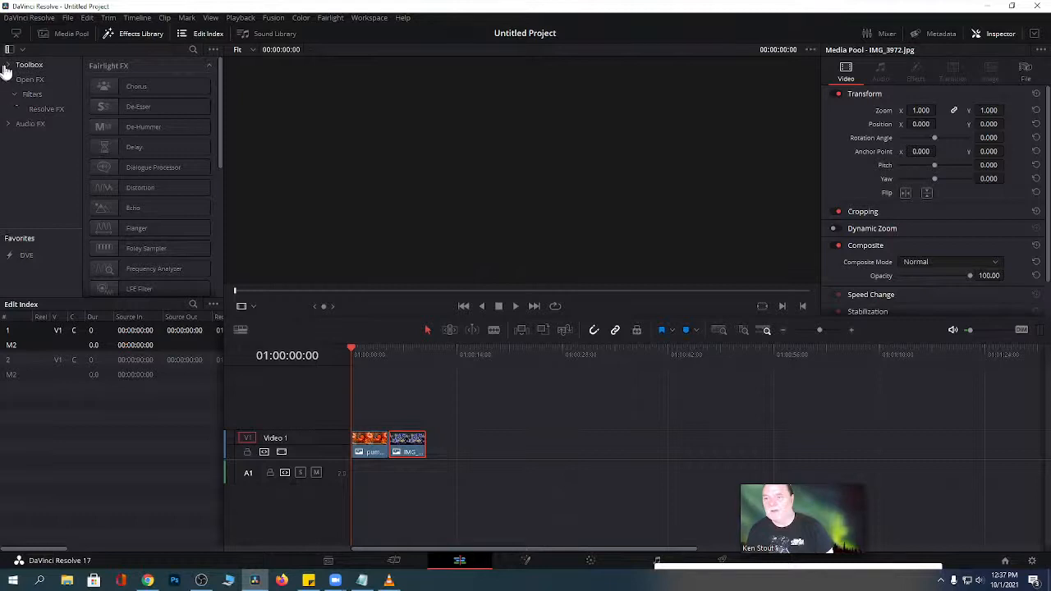
click(8, 65)
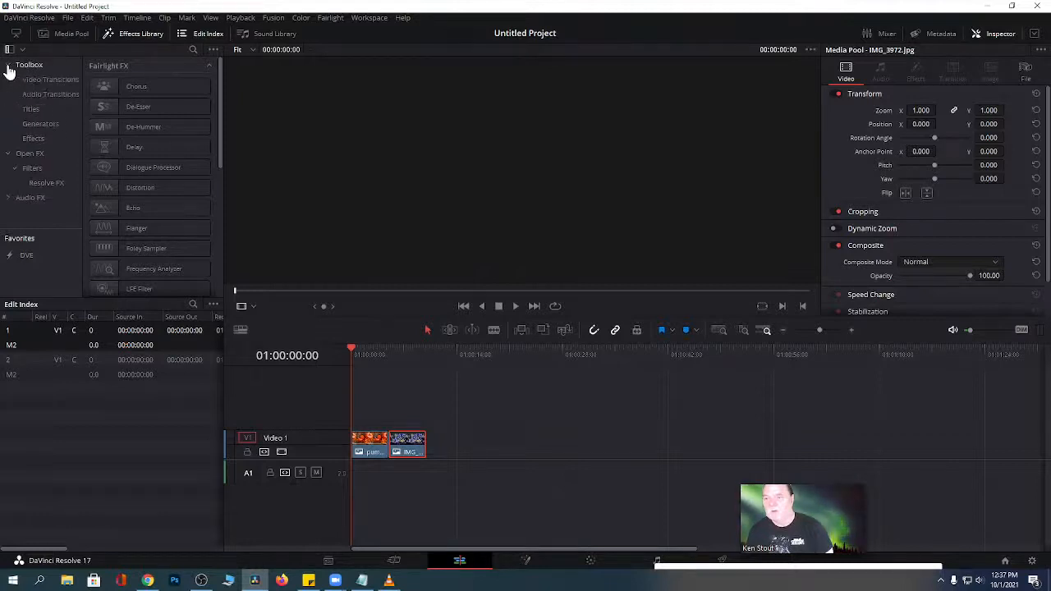
click(35, 139)
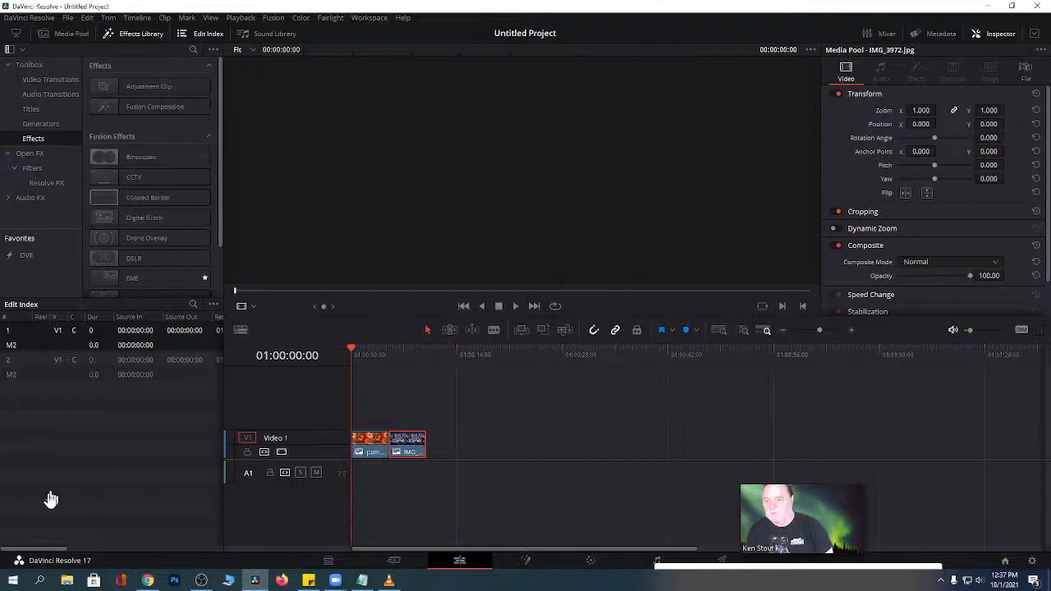
Answer Not Yet to the upgrade offer, OK the Unknown tool warning, and star Binoculars.
mouse_move(129, 172)
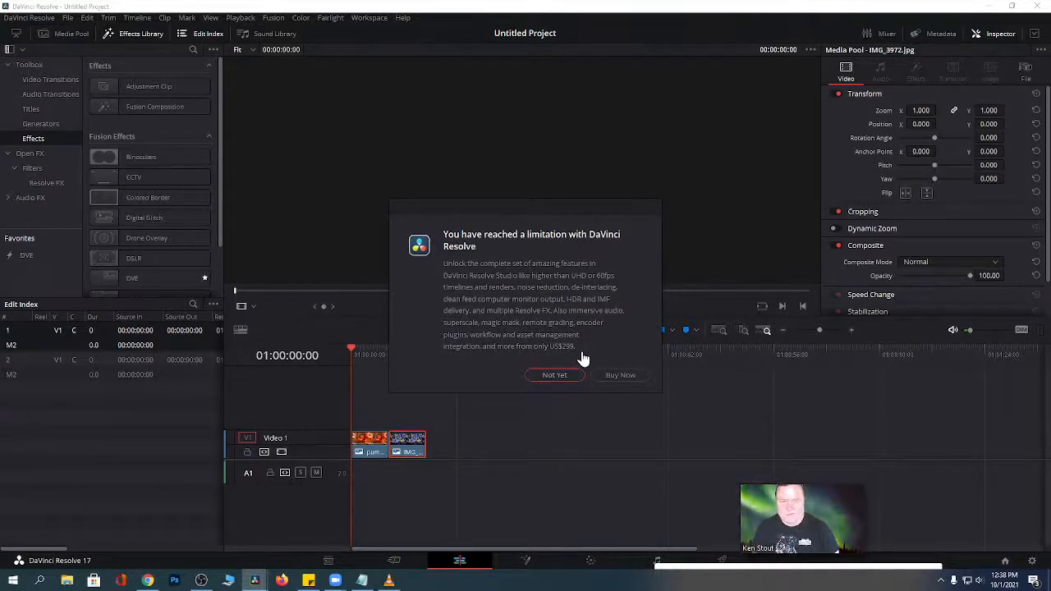
click(555, 376)
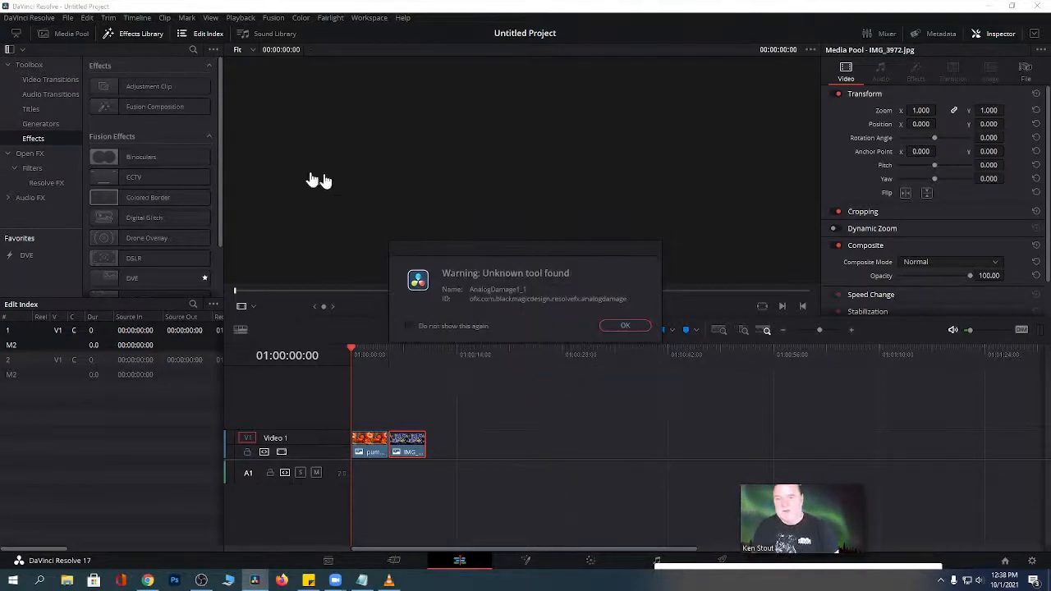
click(625, 326)
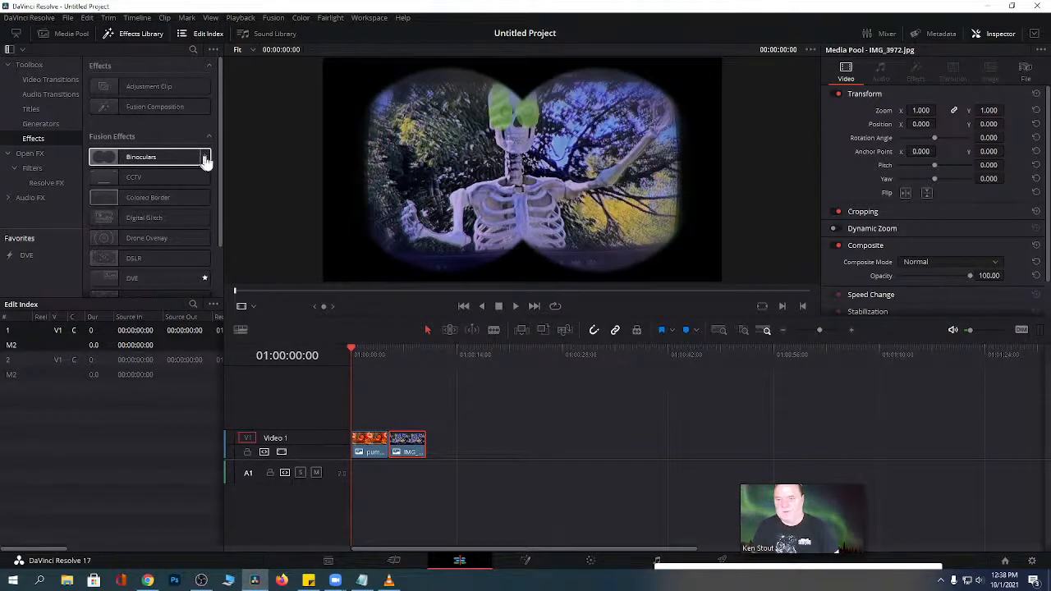
click(205, 157)
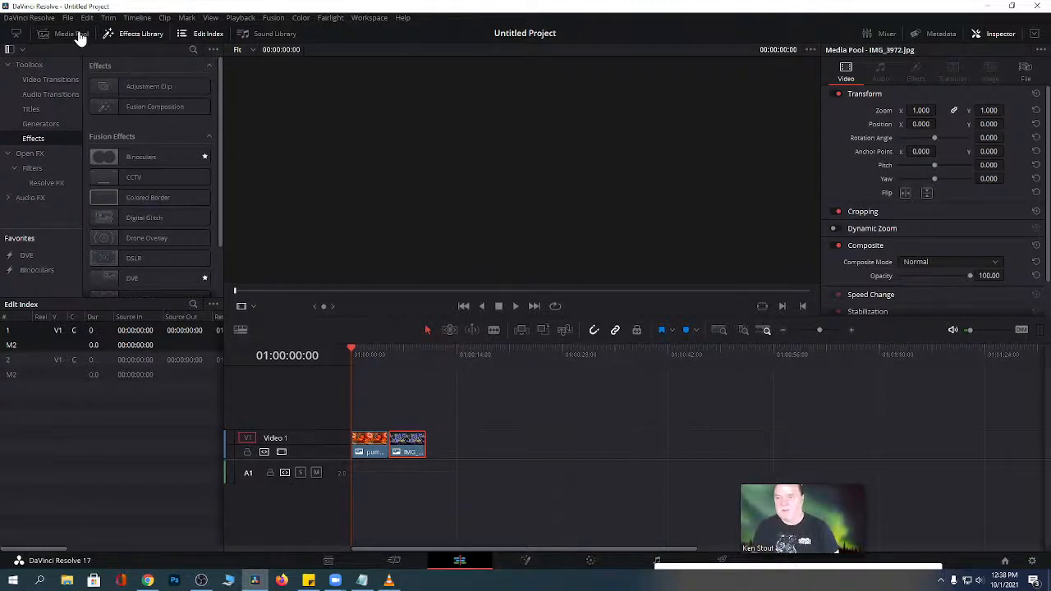
Show the Media Pool with pumpkin.jpg, IMG_3972.jpg and Timeline 1, and widen its bin list.
click(72, 34)
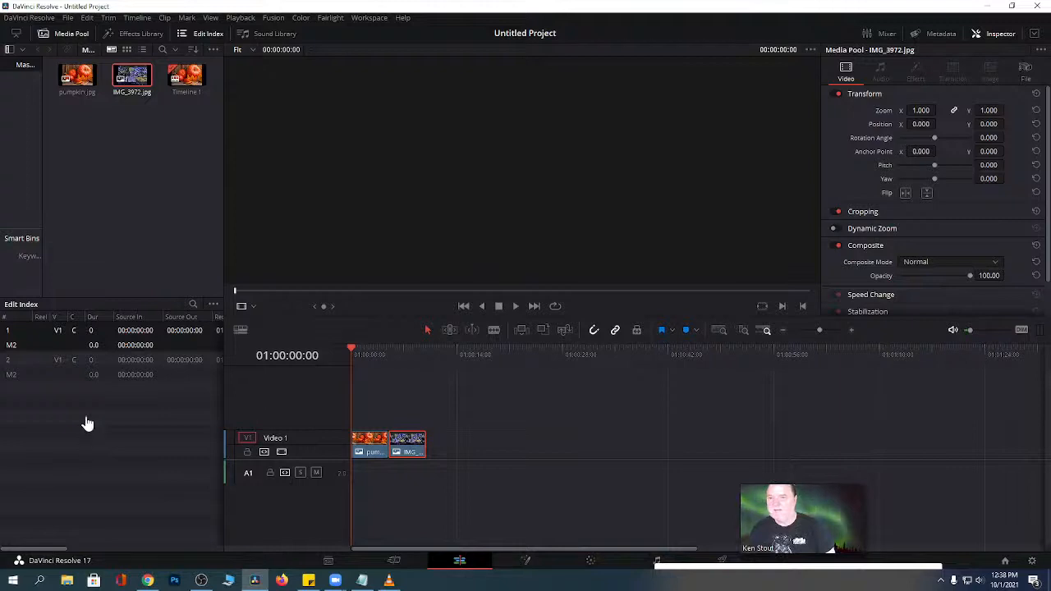
mouse_move(44, 136)
mouse_down()
mouse_move(116, 144)
mouse_move(41, 148)
mouse_up()
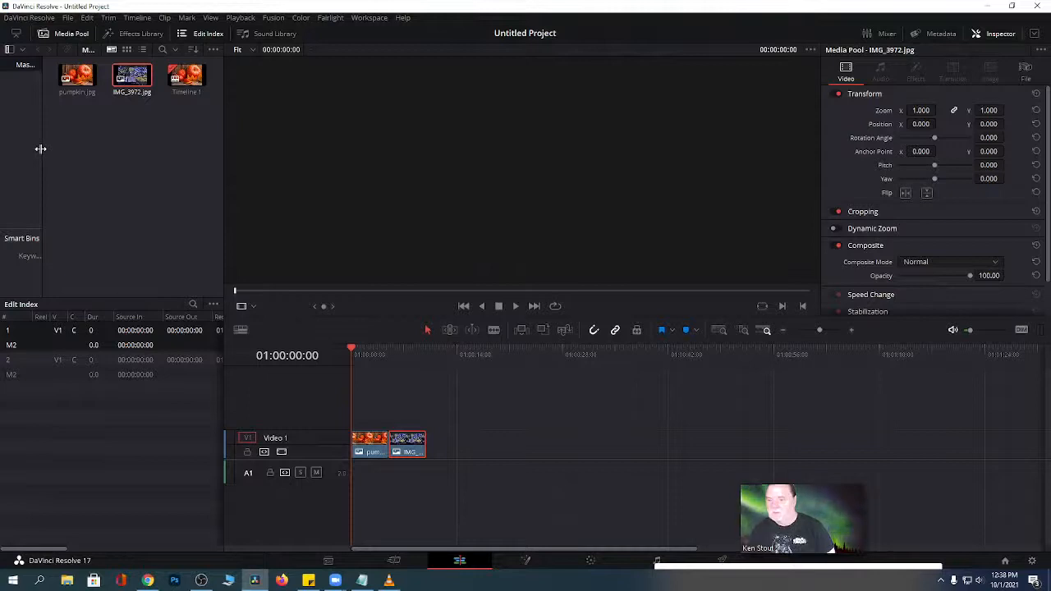
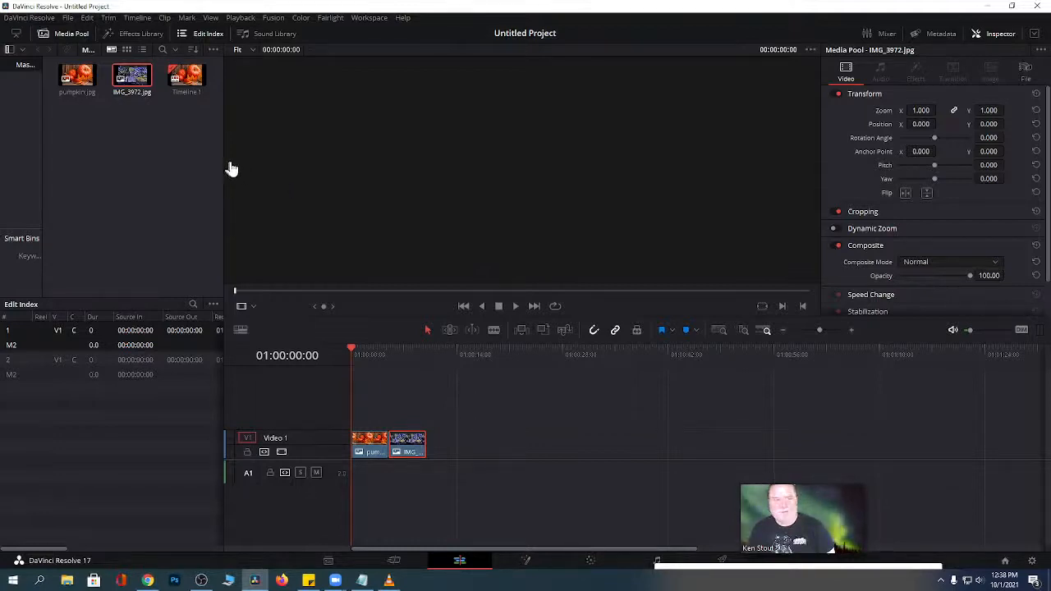
Close the Inspector for a full-width viewer, nudge the left panel, and open the Keywords smart bin.
click(980, 37)
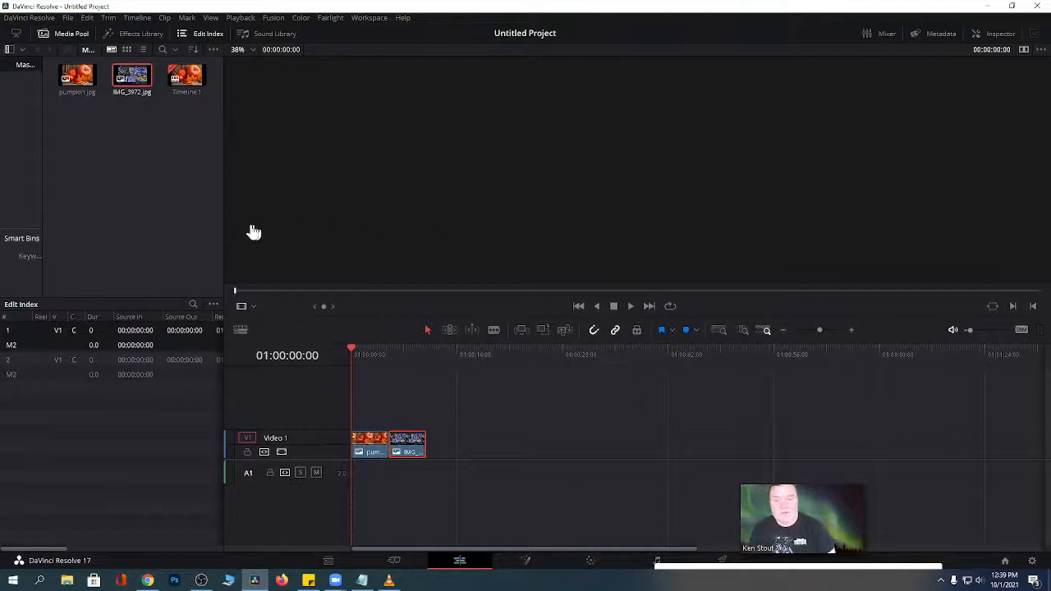
mouse_move(223, 175)
mouse_down()
mouse_move(709, 181)
mouse_move(220, 182)
mouse_up()
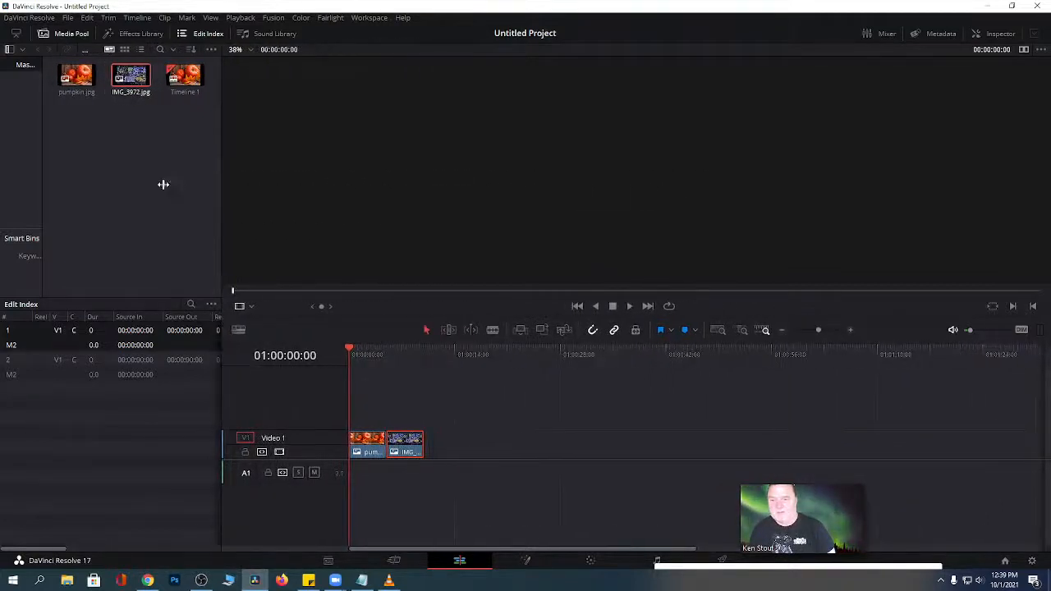
click(20, 257)
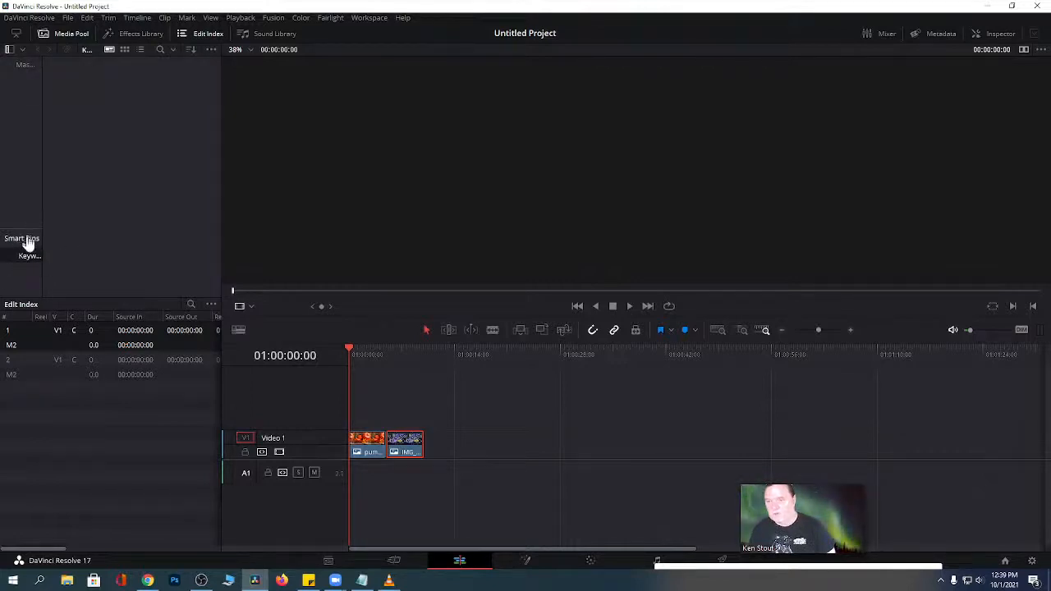
Switch the media pool to thumbnail view and remove pumpkin.jpg and IMG_3972.jpg from pool and timeline.
click(22, 51)
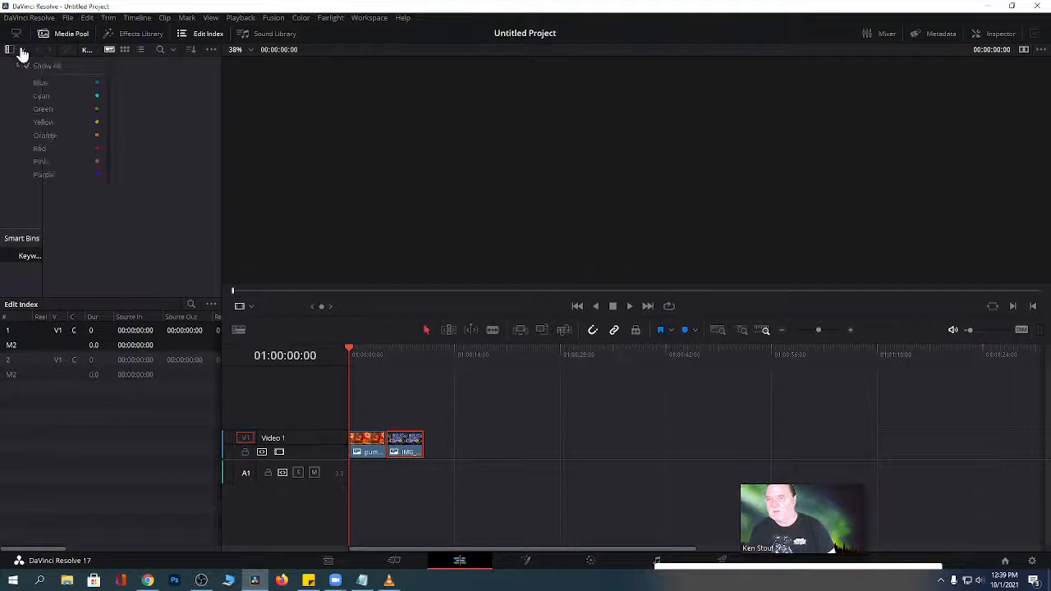
click(64, 67)
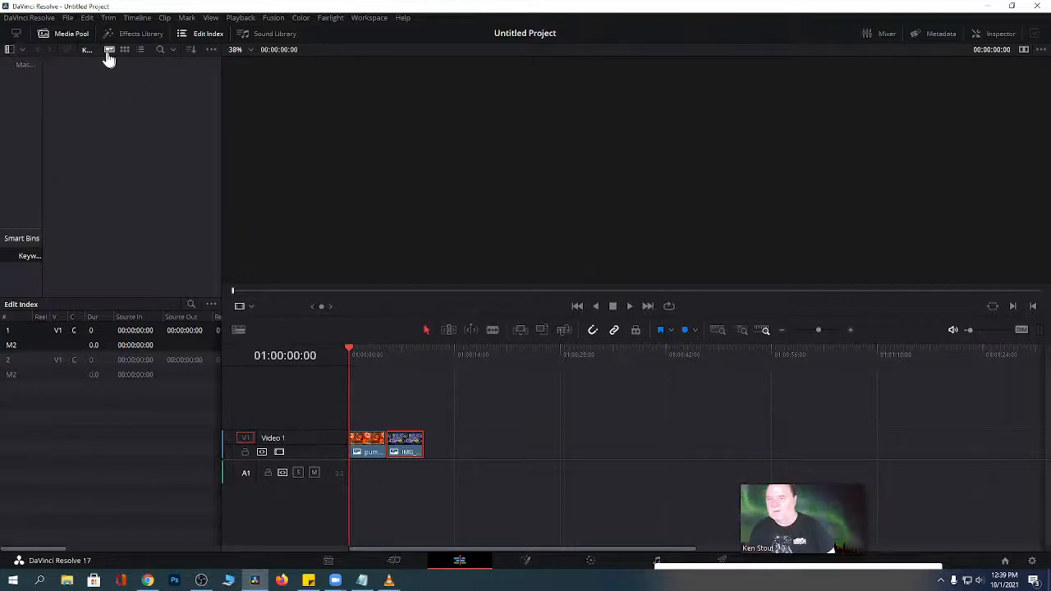
click(71, 37)
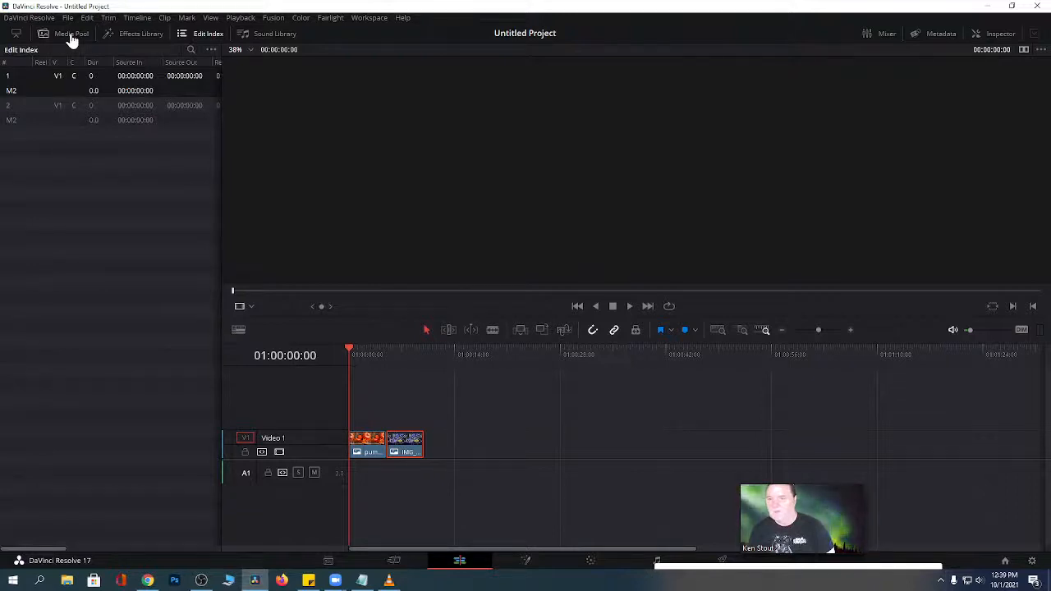
click(71, 37)
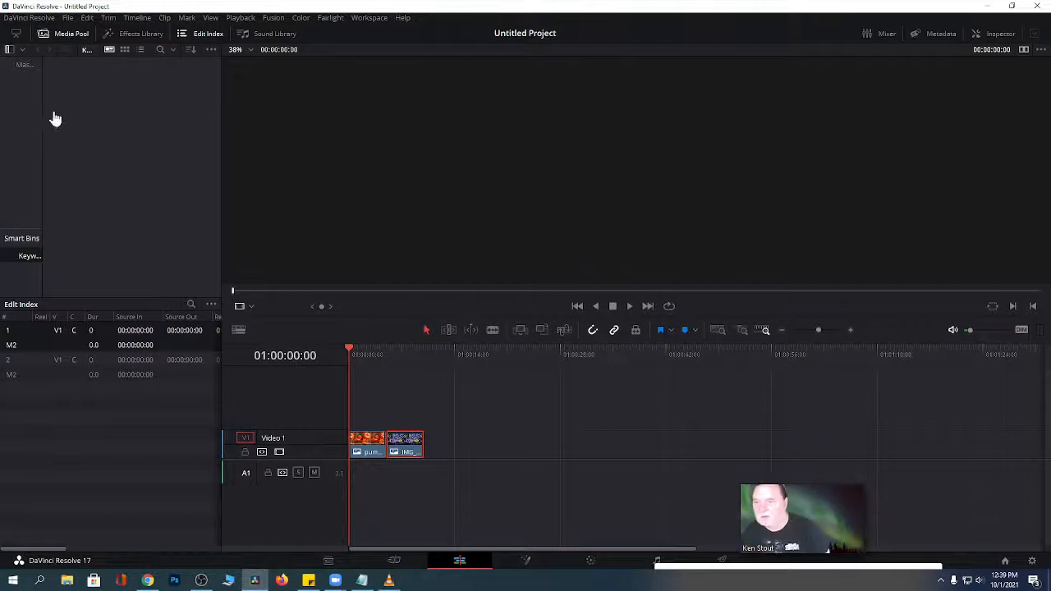
click(126, 49)
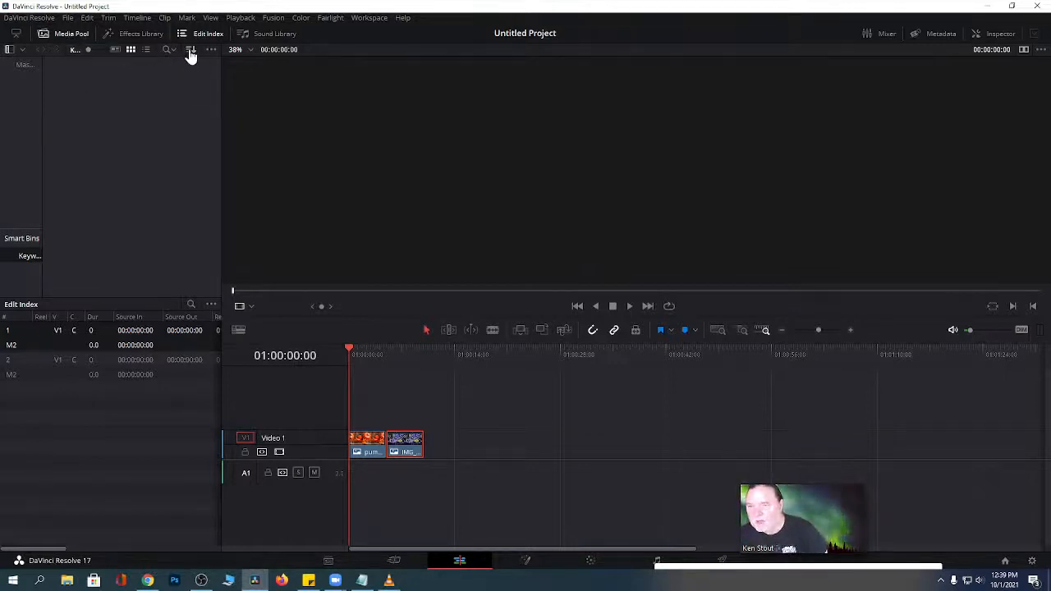
key(ctrl+z)
key(ctrl+z)
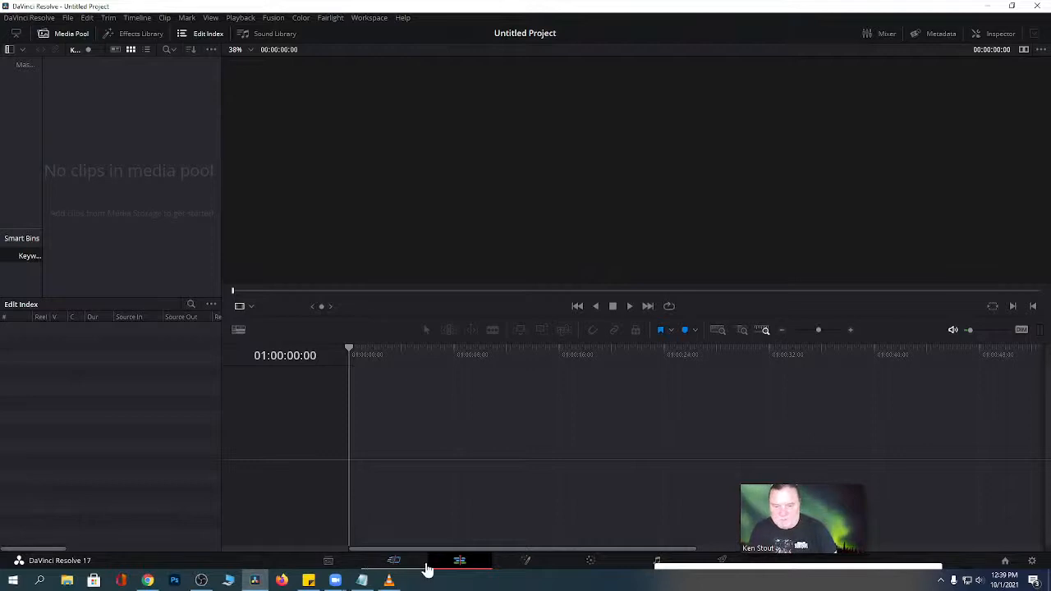
Back on the Edit page, widen the bin list and enlarge the Edit Index area.
click(393, 560)
click(459, 561)
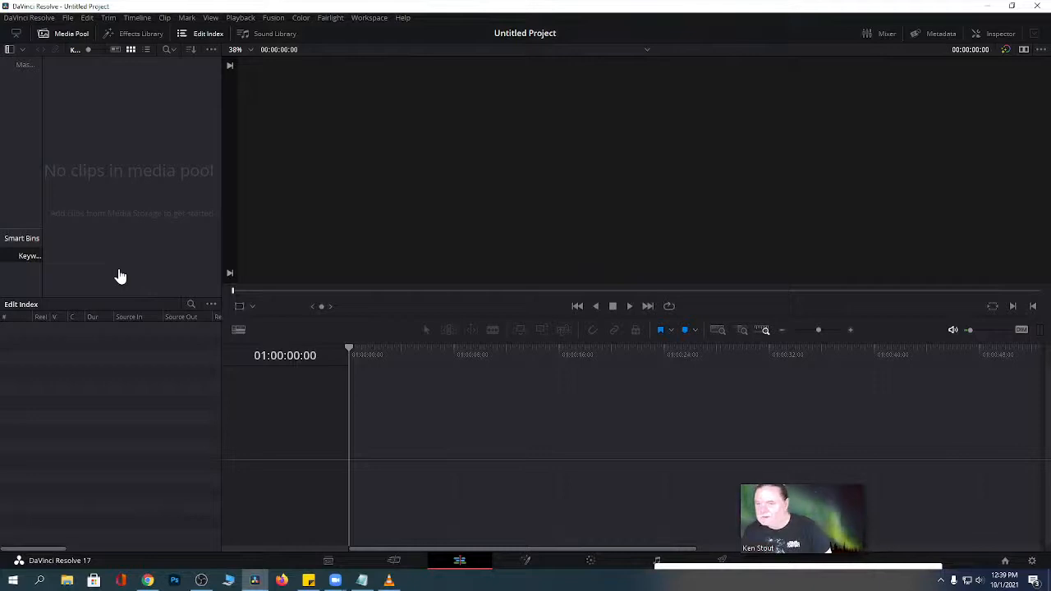
drag(41, 223, 9, 227)
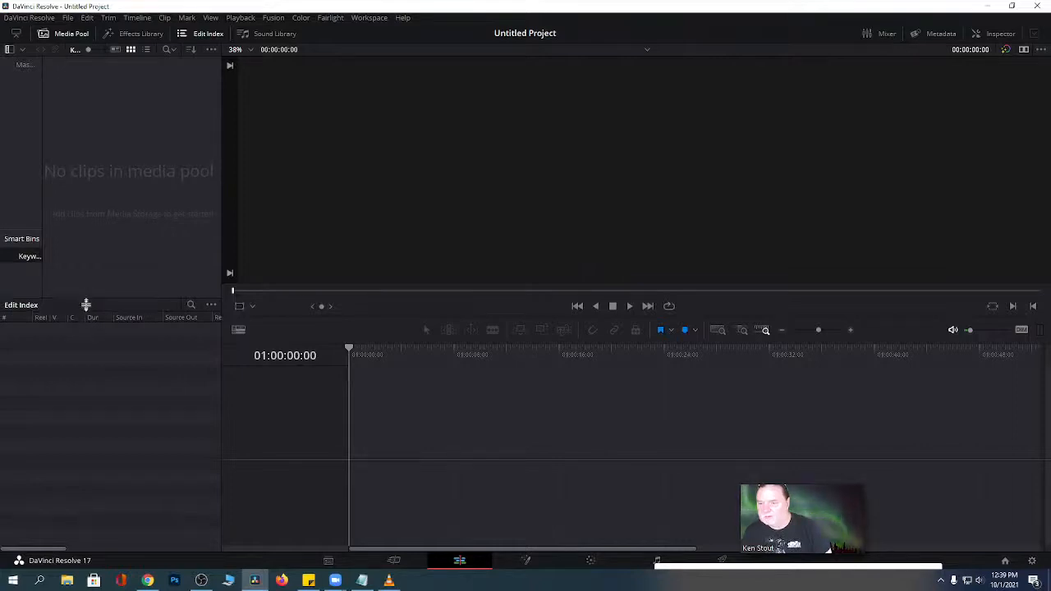
drag(87, 303, 93, 265)
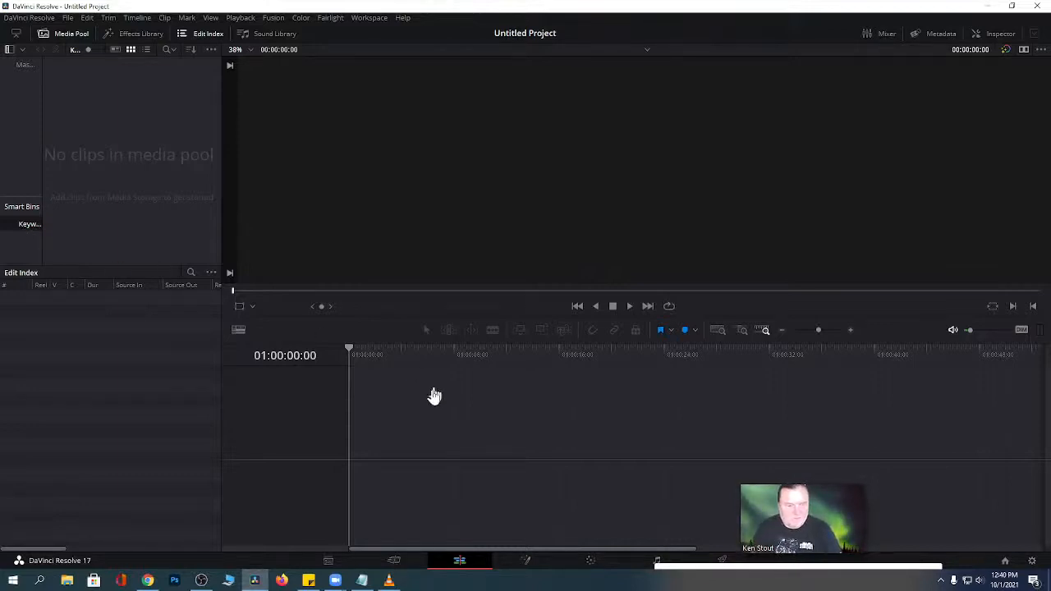
mouse_move(844, 545)
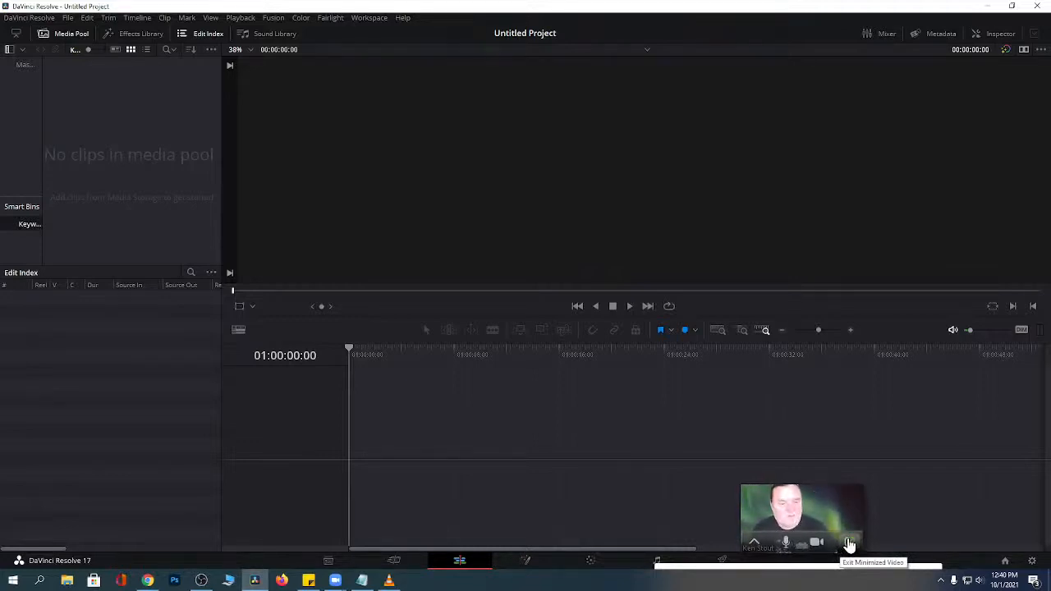
click(849, 545)
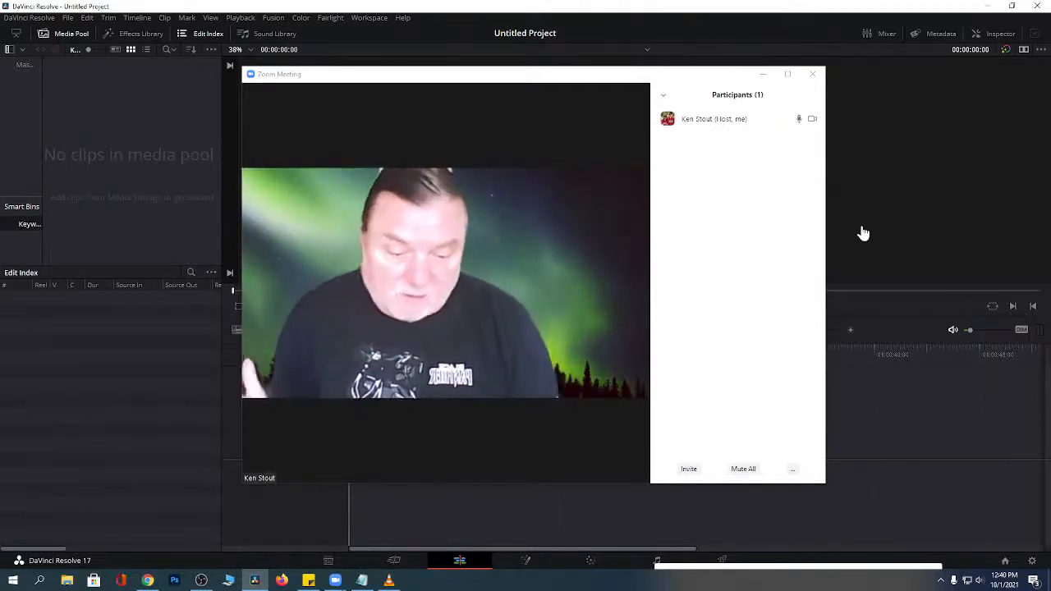
click(762, 76)
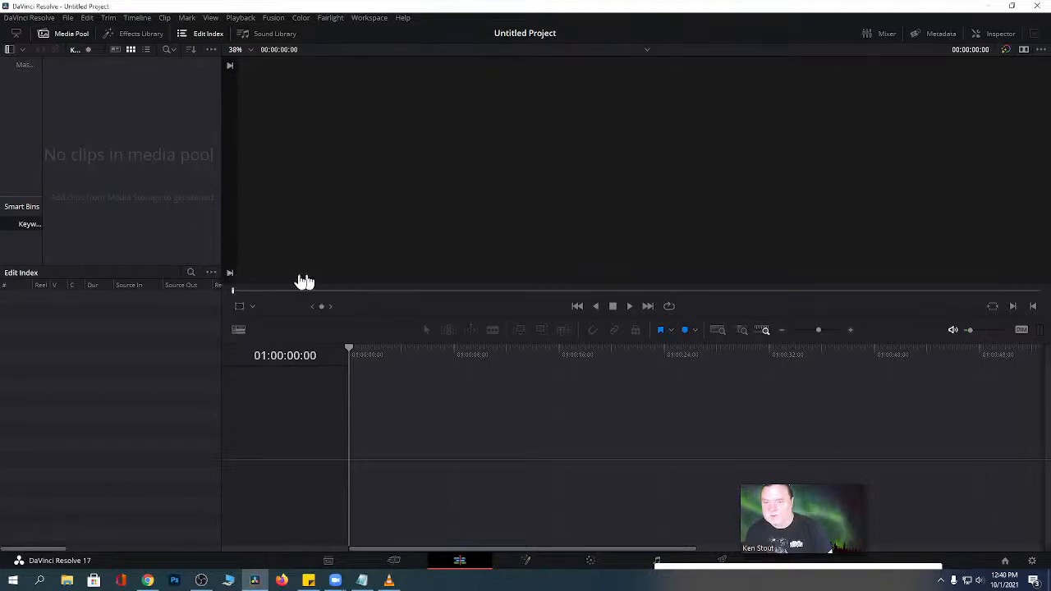
Drag the viewer/timeline divider down so the viewer is taller and the timeline sits lower.
drag(220, 271, 91, 230)
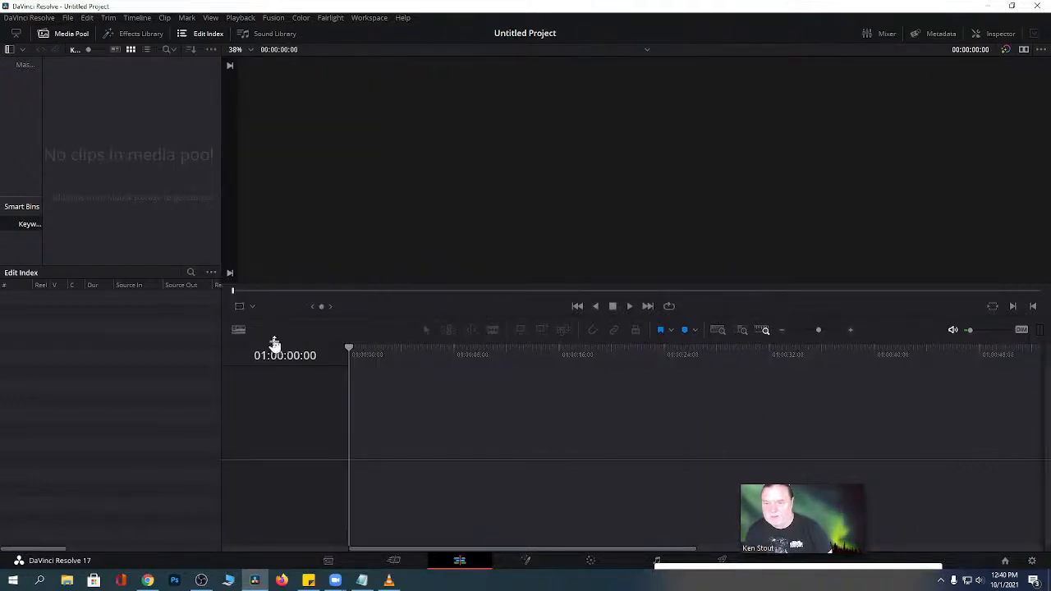
drag(272, 312, 251, 476)
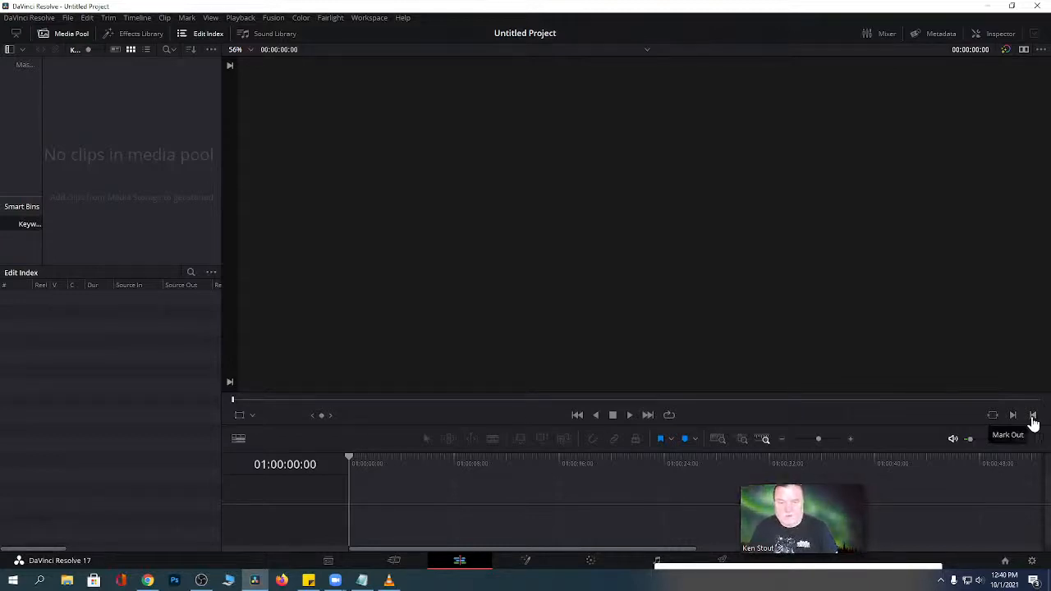
Create a new empty bin named Bin 1 with Ctrl+Shift+N.
right_click(58, 114)
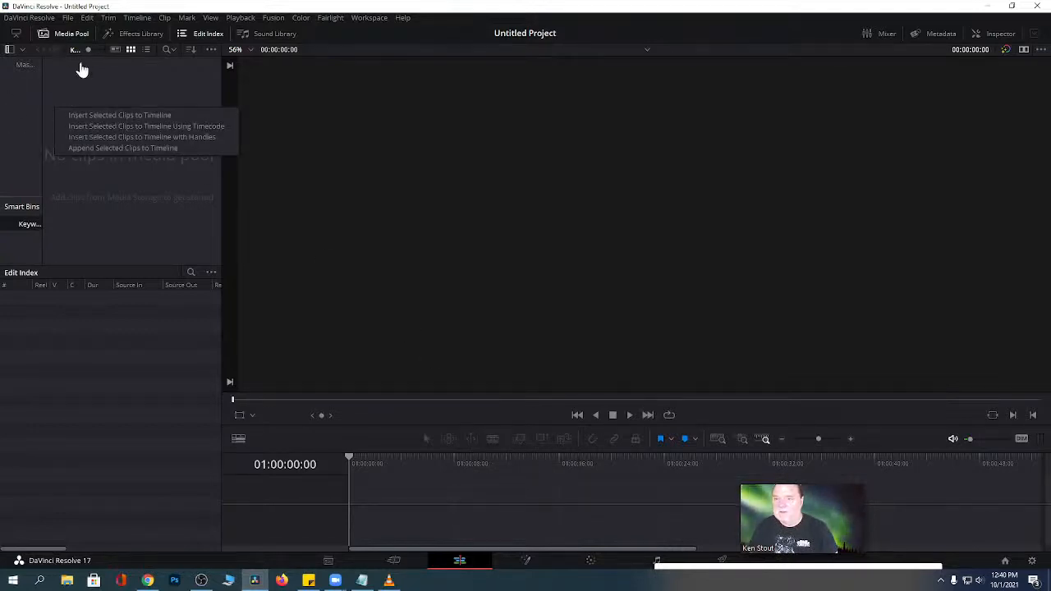
click(105, 119)
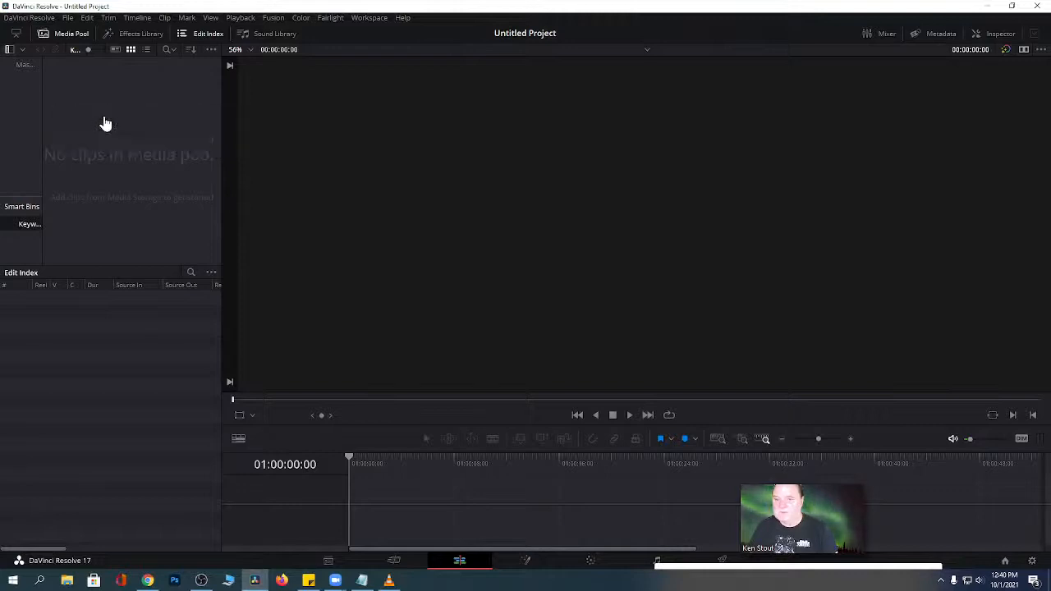
right_click(99, 113)
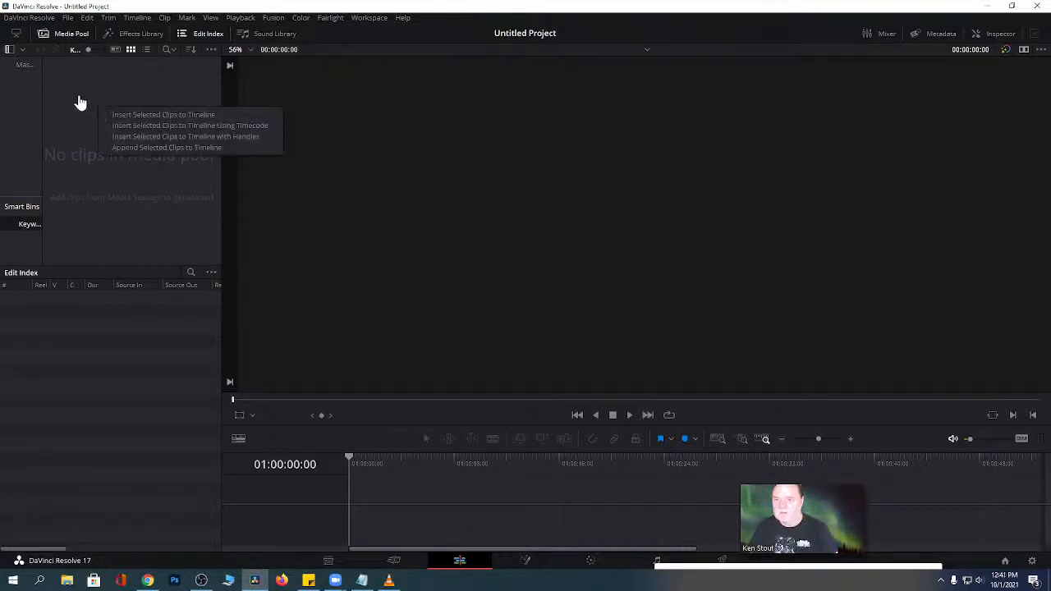
click(12, 223)
right_click(23, 257)
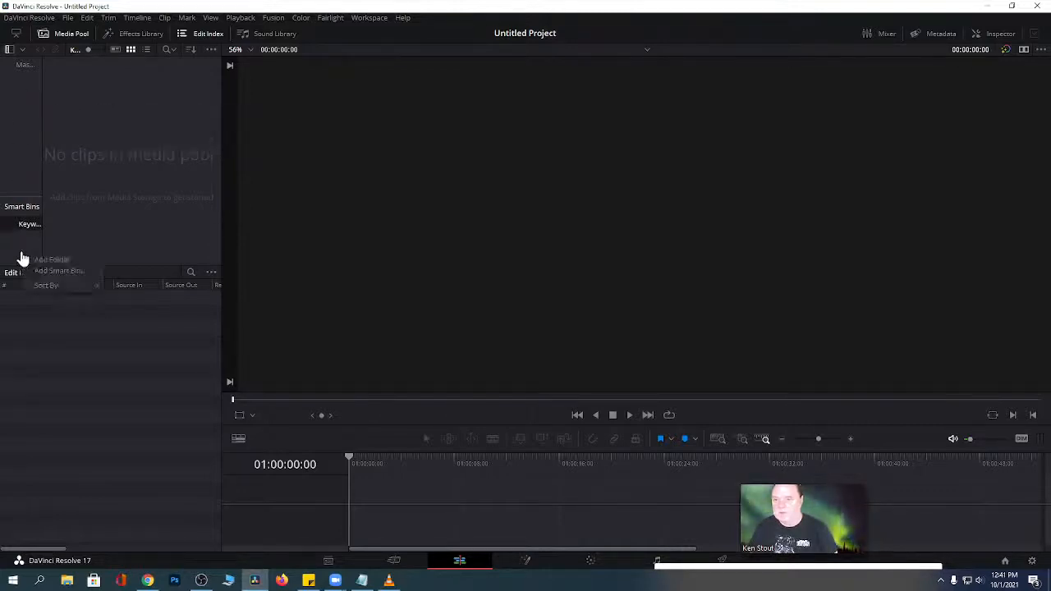
right_click(11, 69)
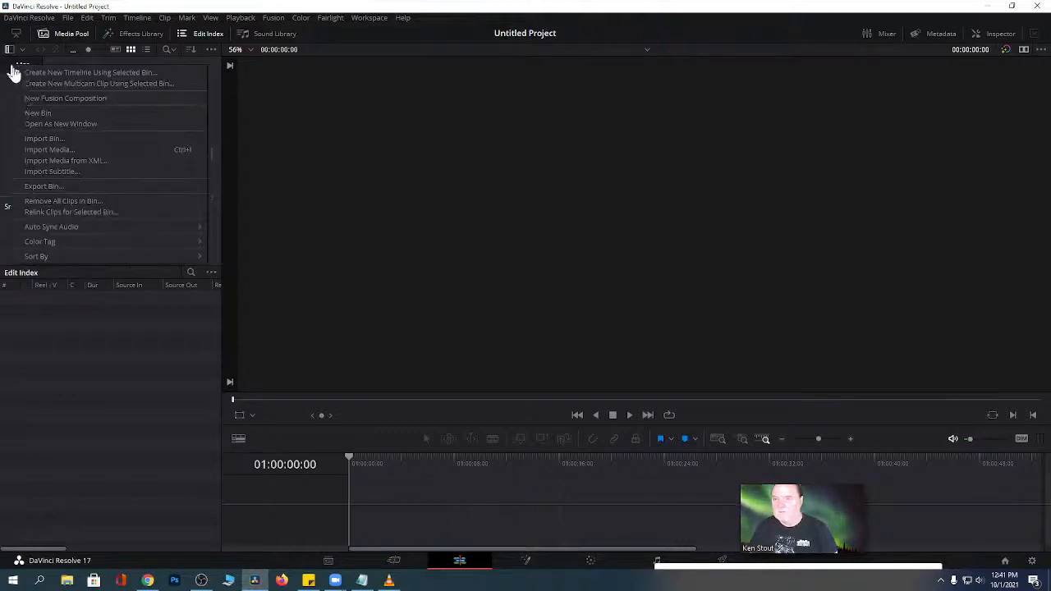
click(352, 153)
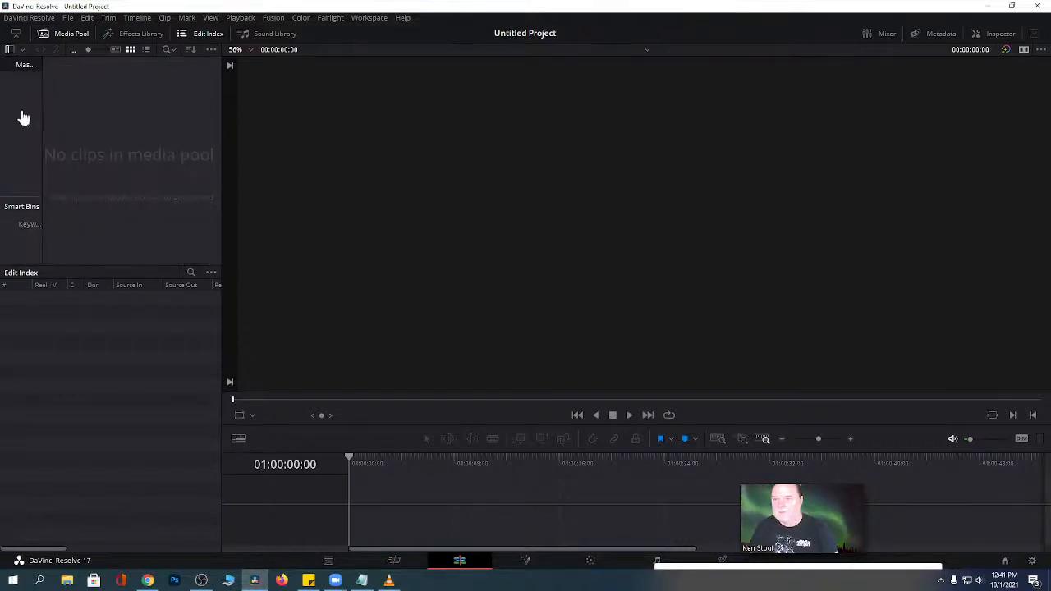
right_click(18, 104)
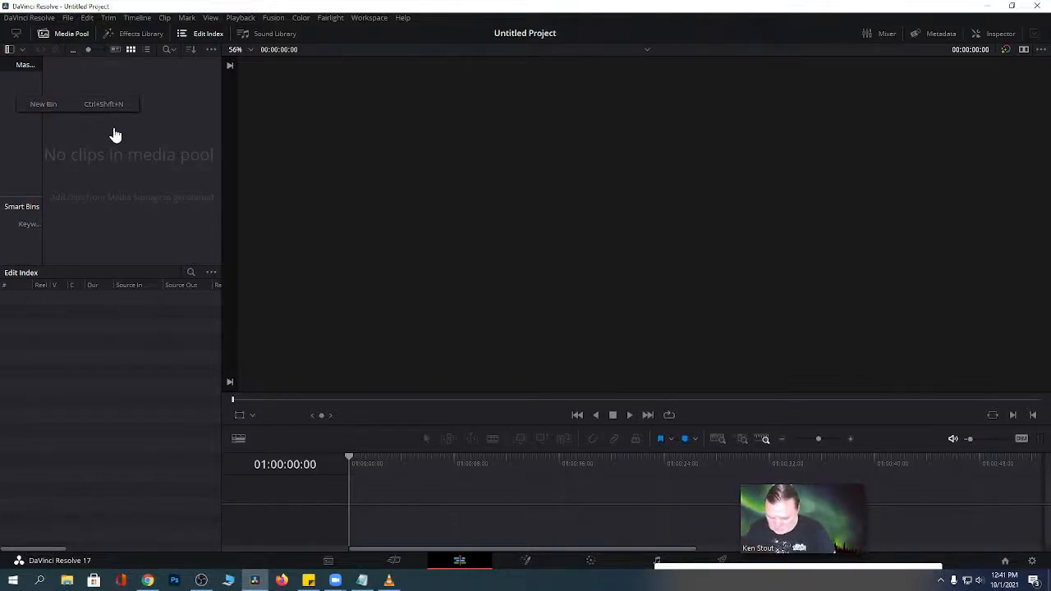
key(ctrl+shift+n)
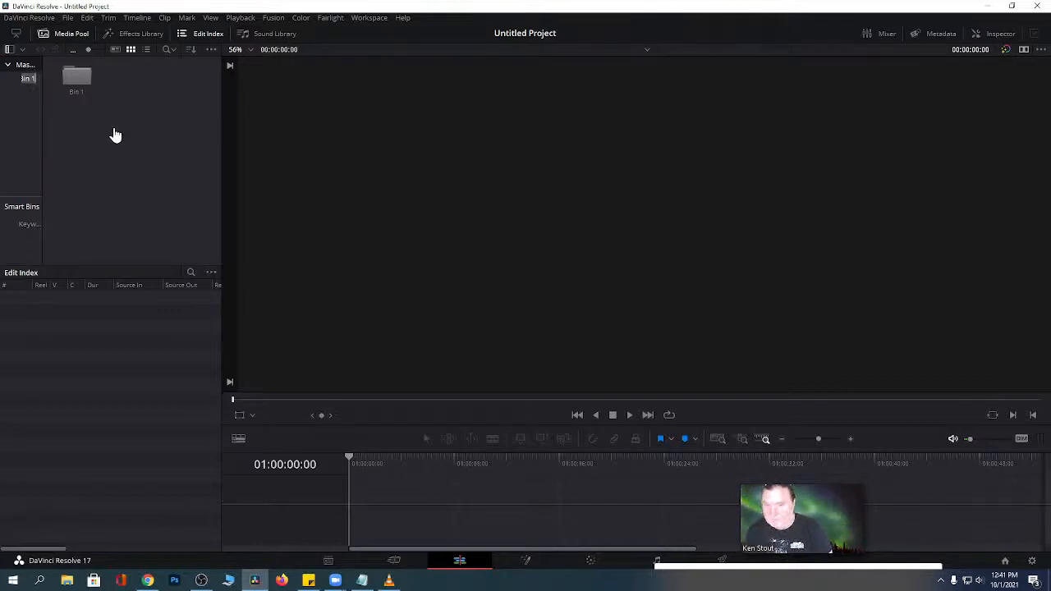
Start Import Media from the bin's context menu, then cancel it.
right_click(19, 87)
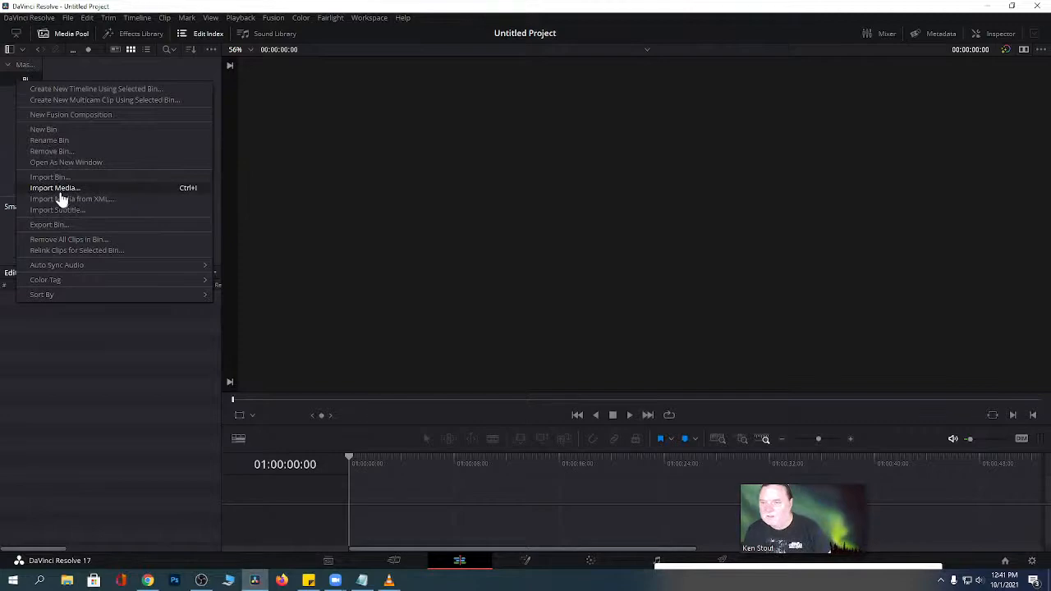
click(57, 189)
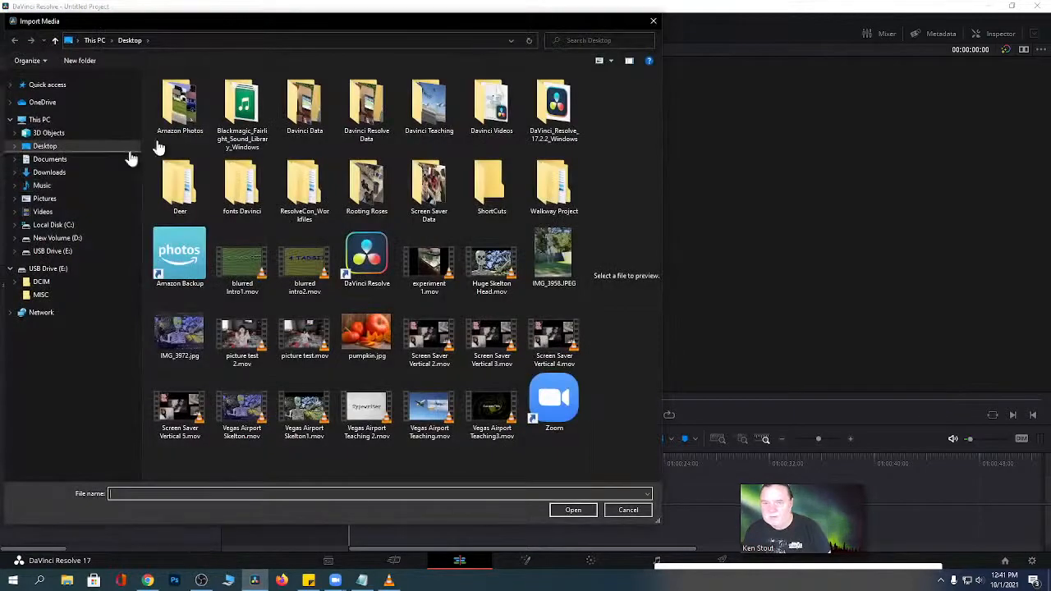
click(653, 21)
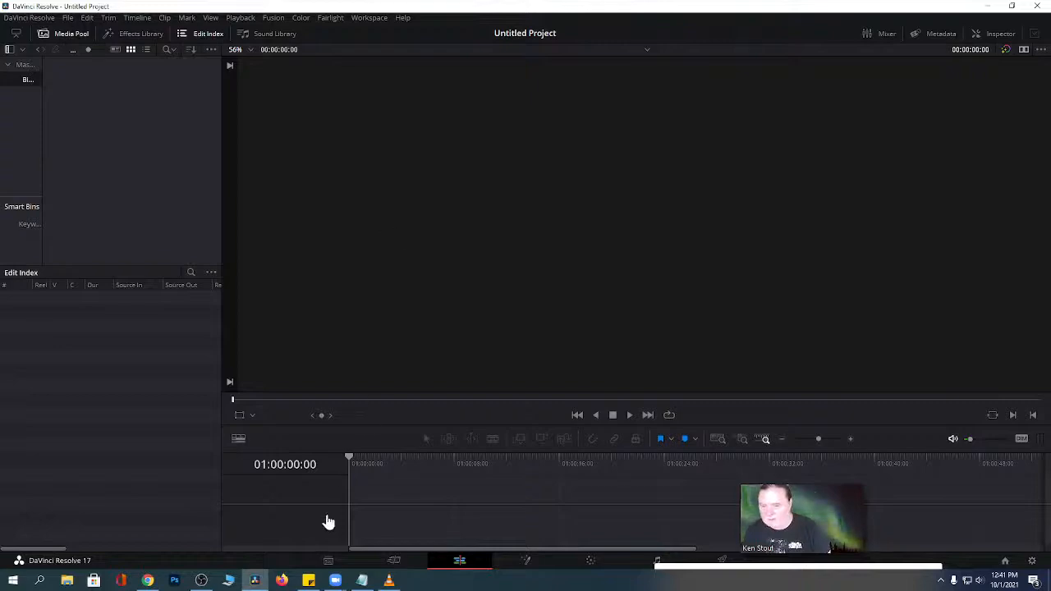
Minimize the Chrome YouTube Studio window to bring DaVinci Resolve back.
click(148, 580)
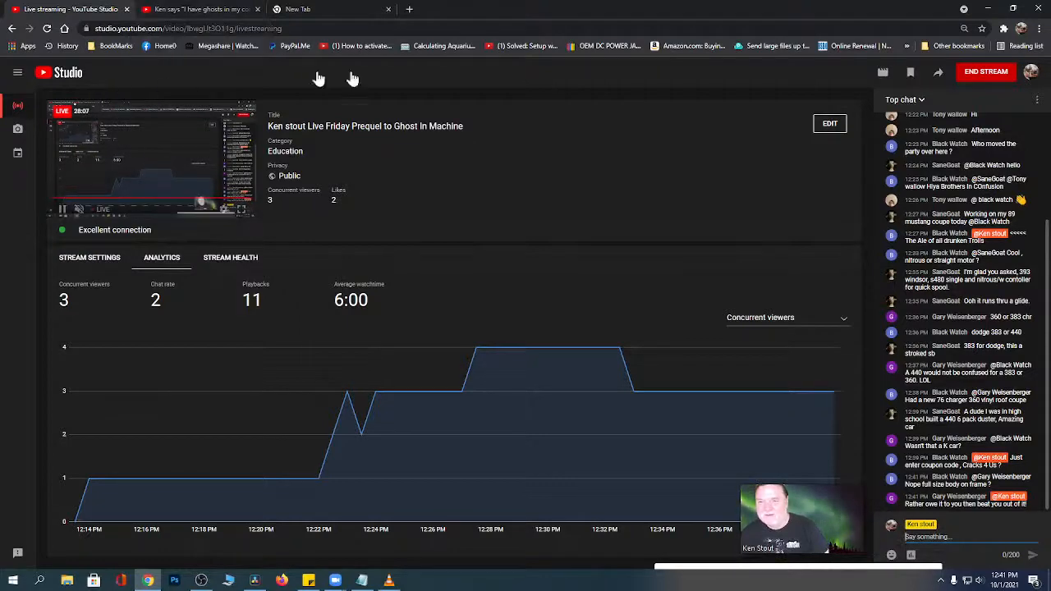
click(988, 10)
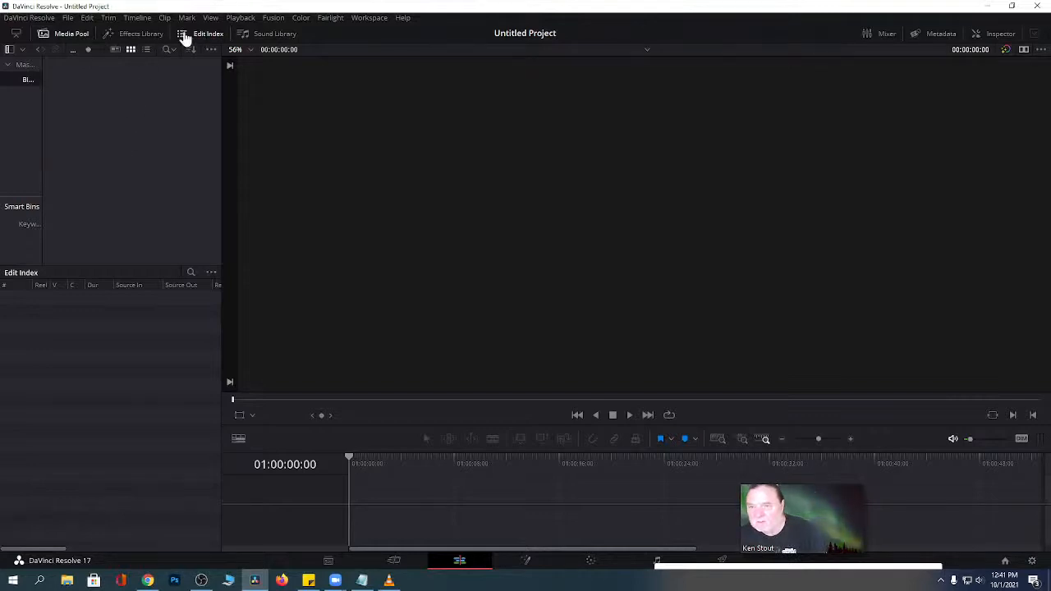
Close the Edit Index, glance at Effects Library and Cut-page Titles, then return to Edit.
click(182, 35)
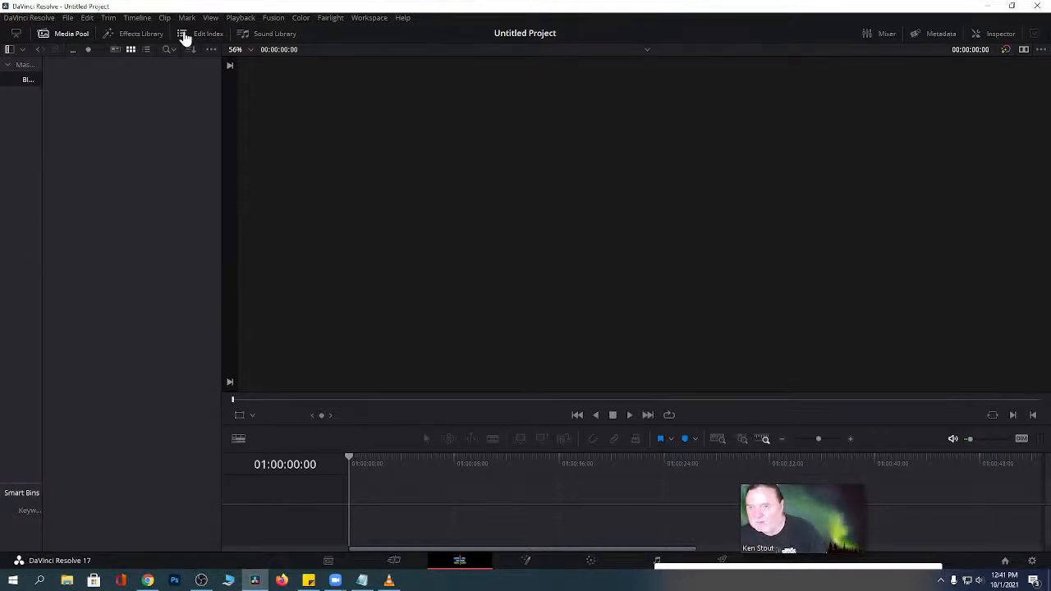
click(142, 34)
click(144, 36)
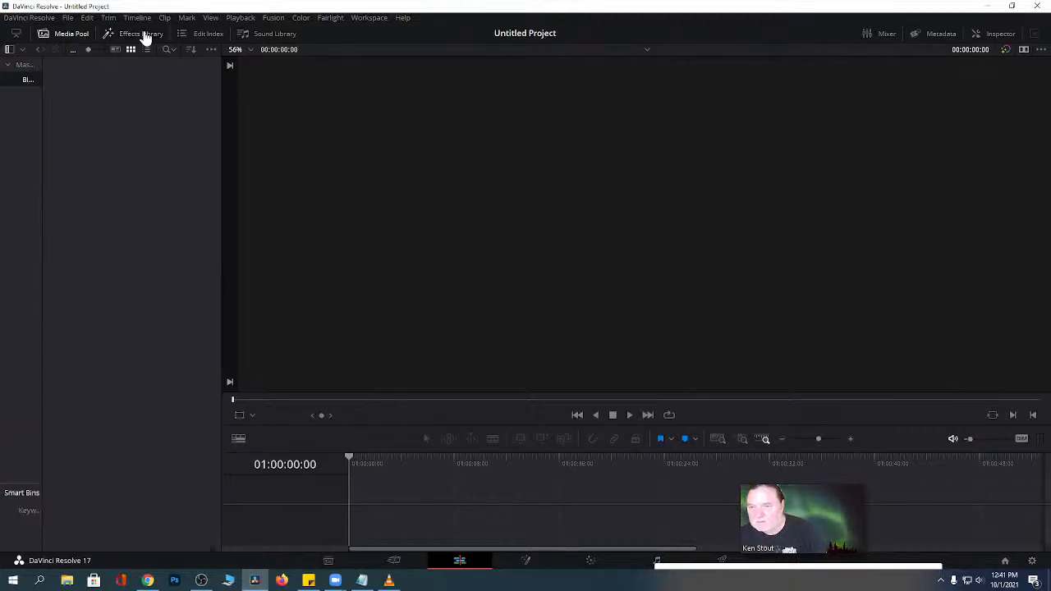
click(393, 562)
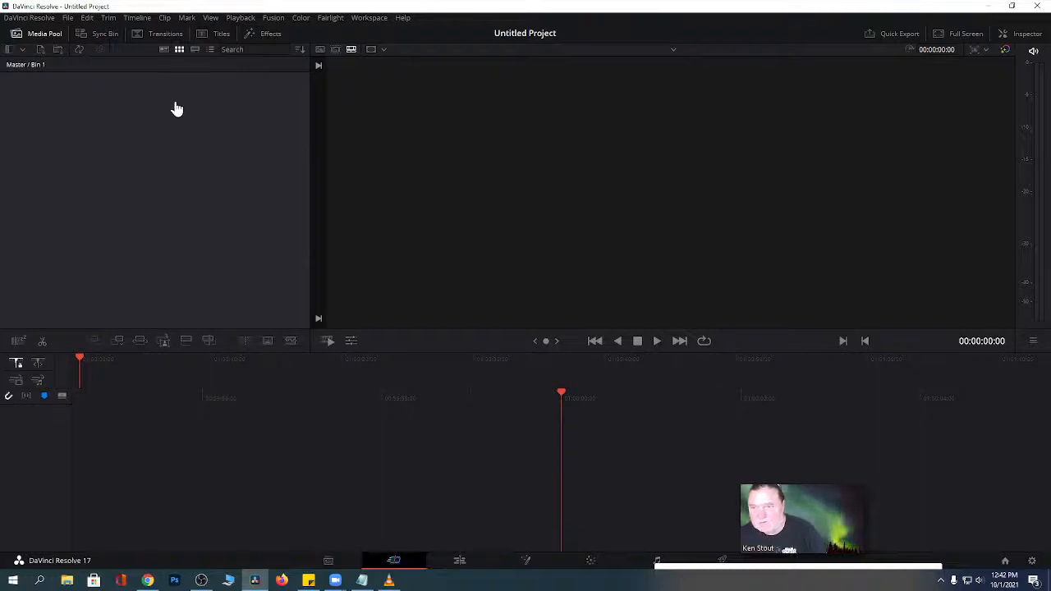
click(209, 37)
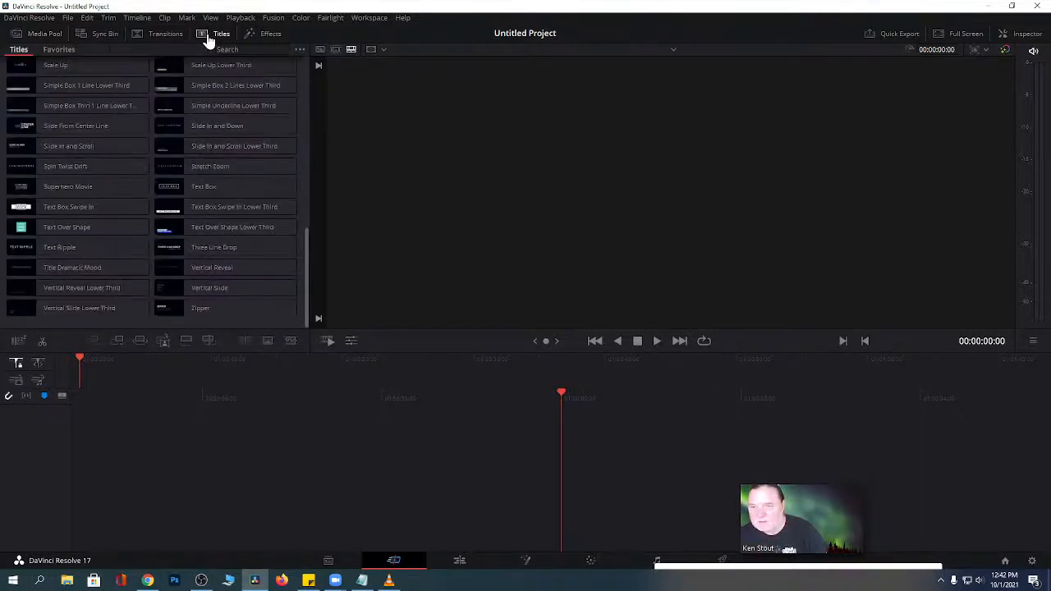
click(46, 36)
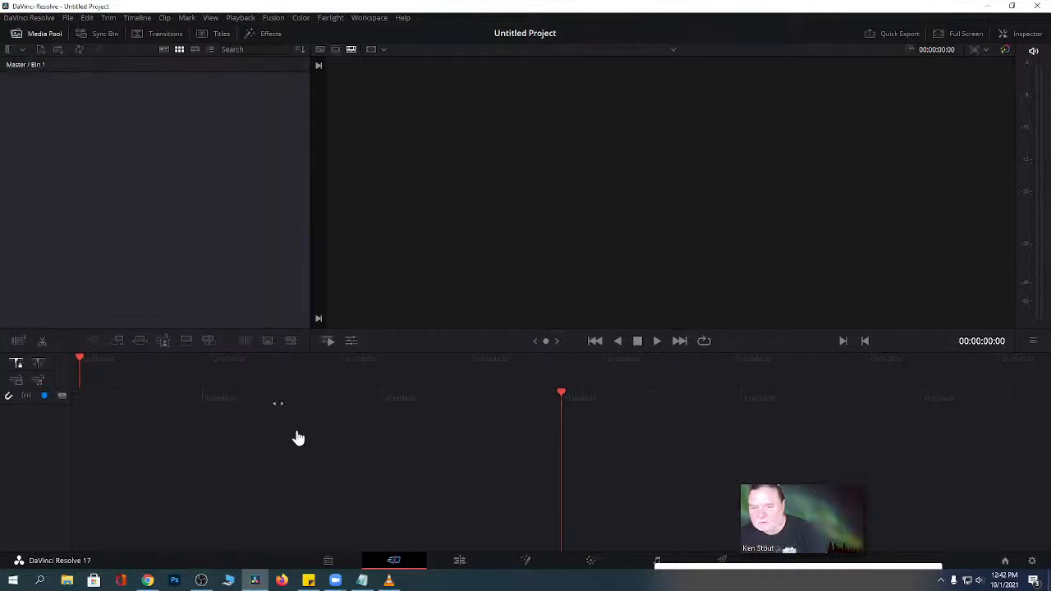
click(461, 563)
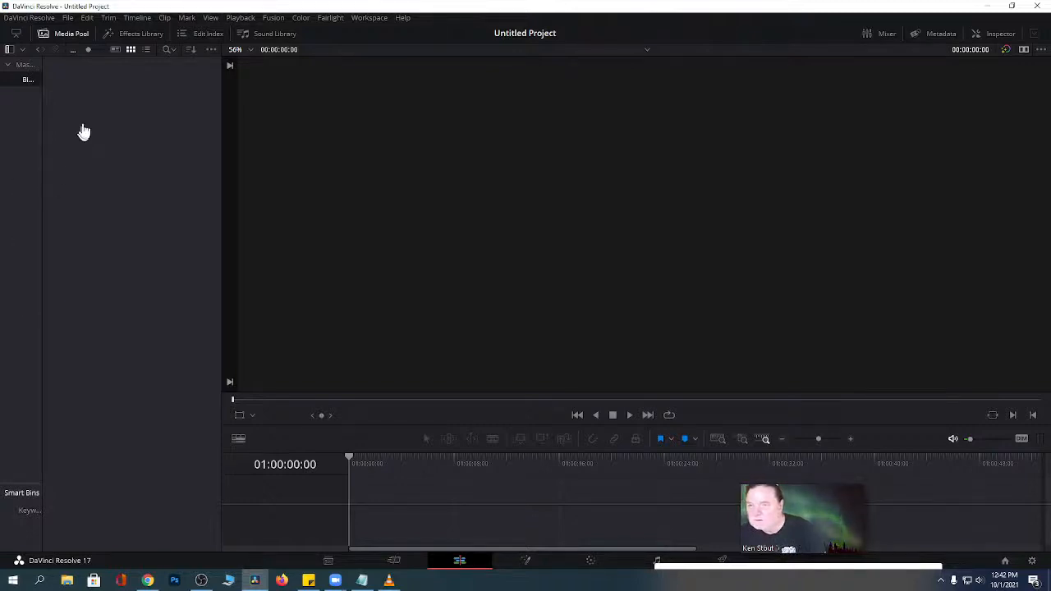
Import pumpkin.jpg and IMG_3972.jpg from the Desktop through the media pool's Import Media command.
click(23, 51)
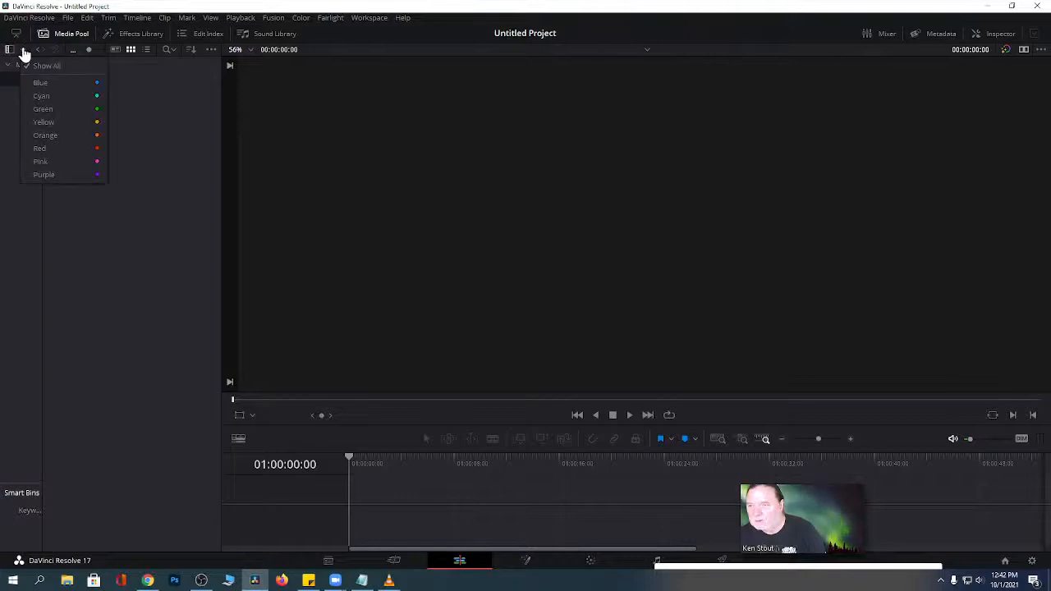
click(9, 50)
click(9, 50)
right_click(51, 170)
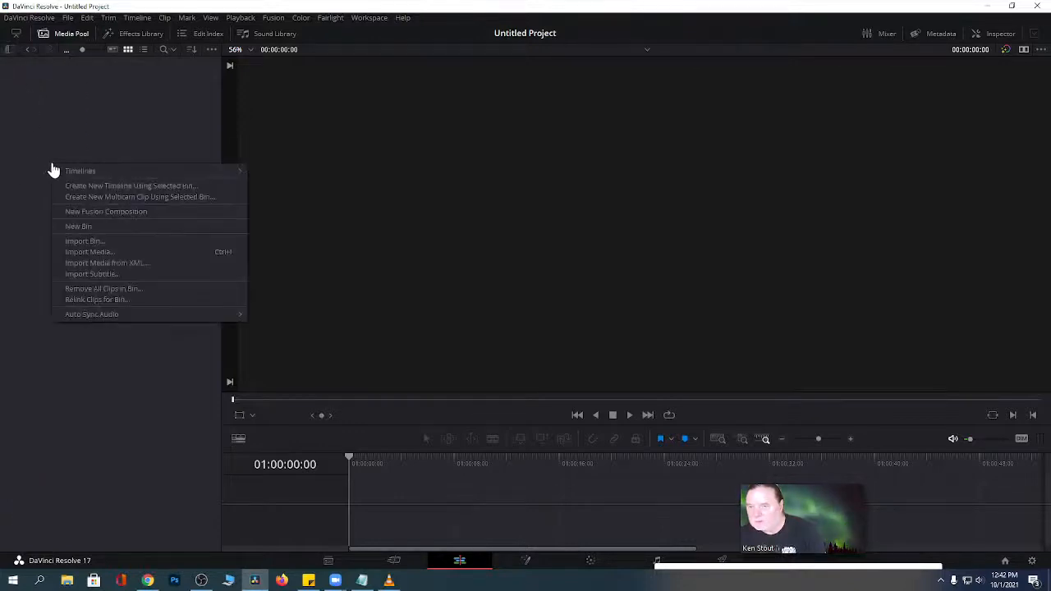
click(81, 252)
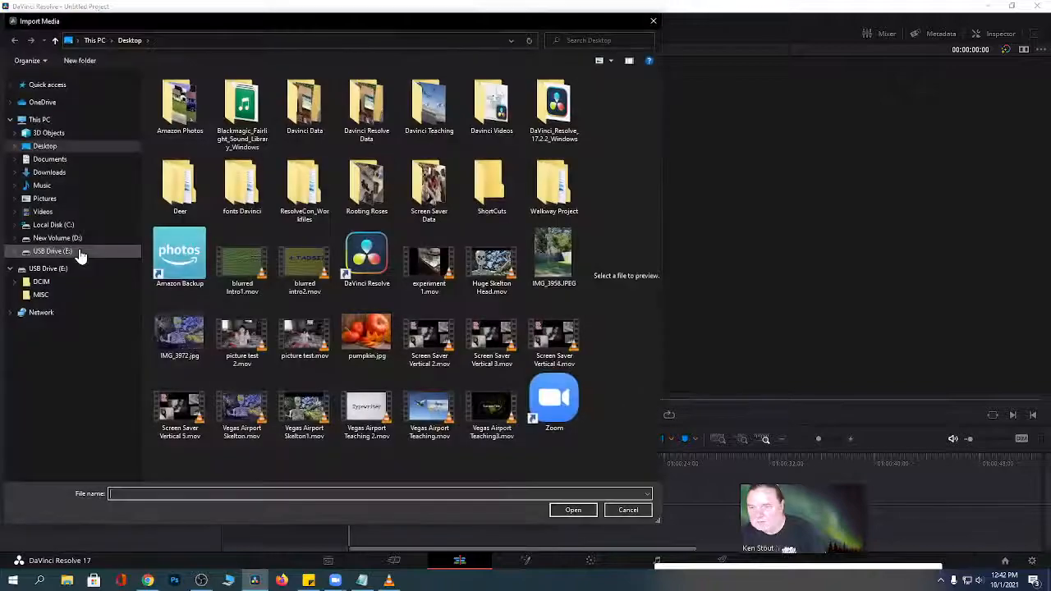
click(357, 352)
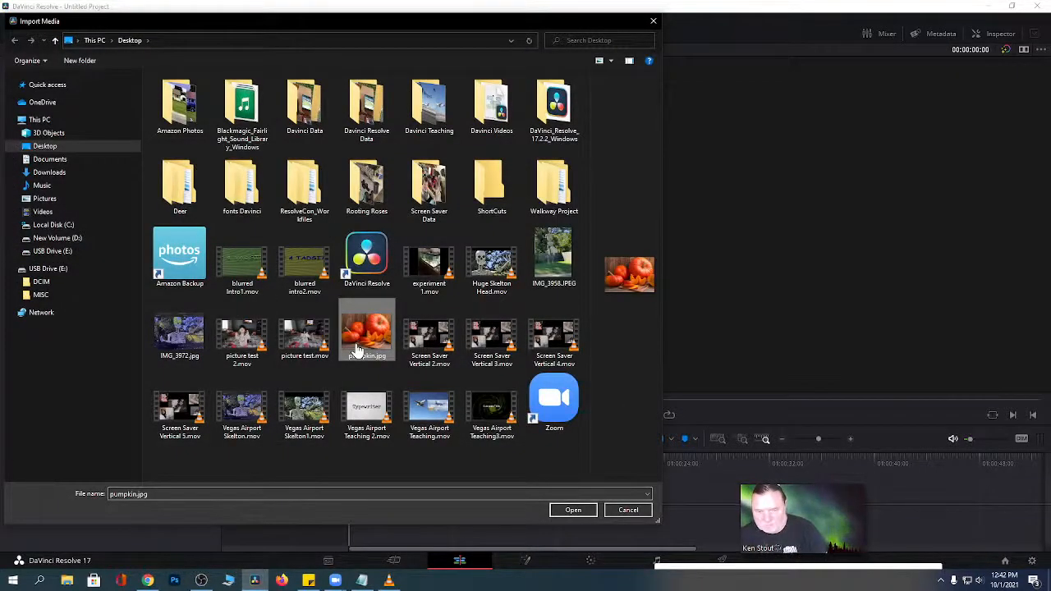
ctrl+click(173, 349)
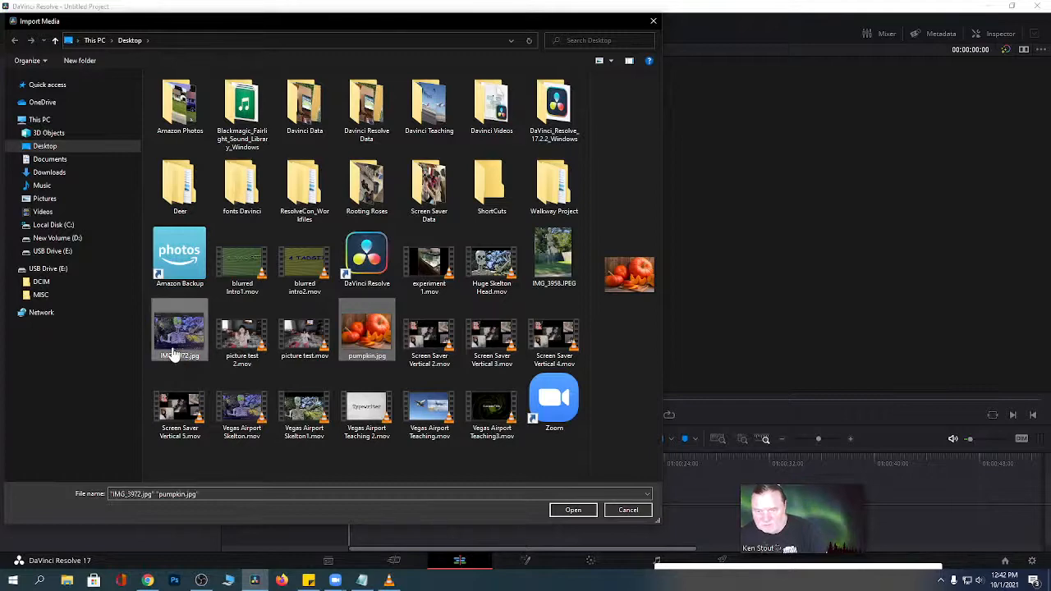
click(572, 510)
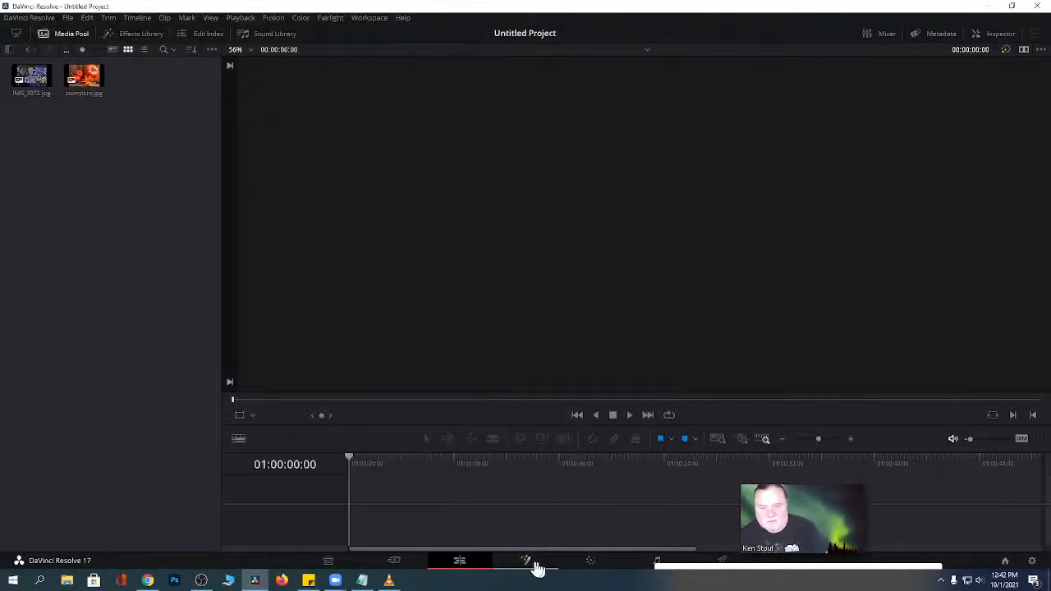
Place pumpkin.jpg then IMG_3972.jpg on Video 1 and park the playhead at 01:00:07:07.
click(82, 89)
drag(82, 88, 352, 493)
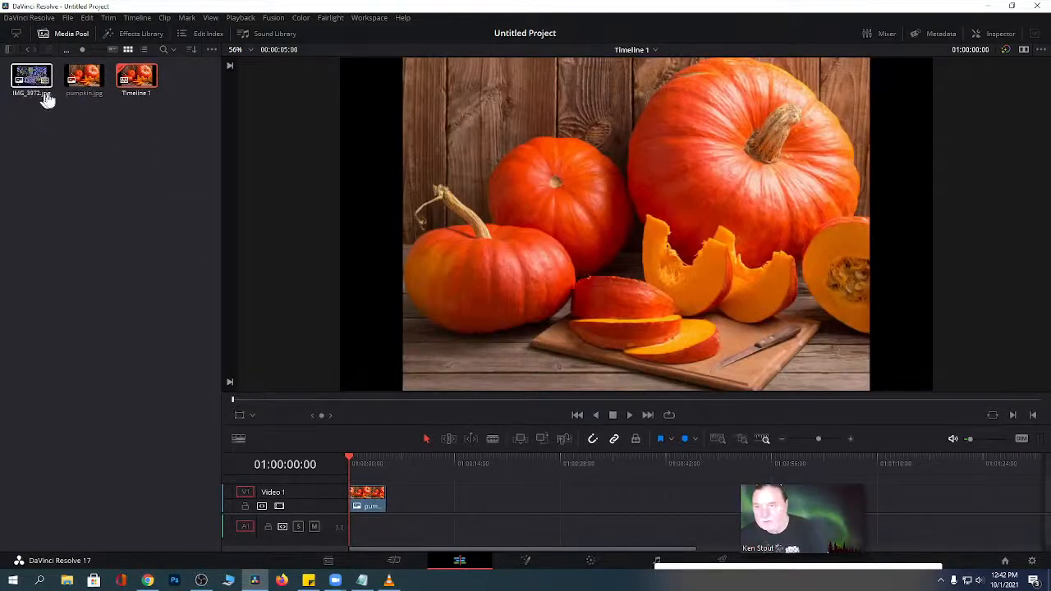
click(105, 118)
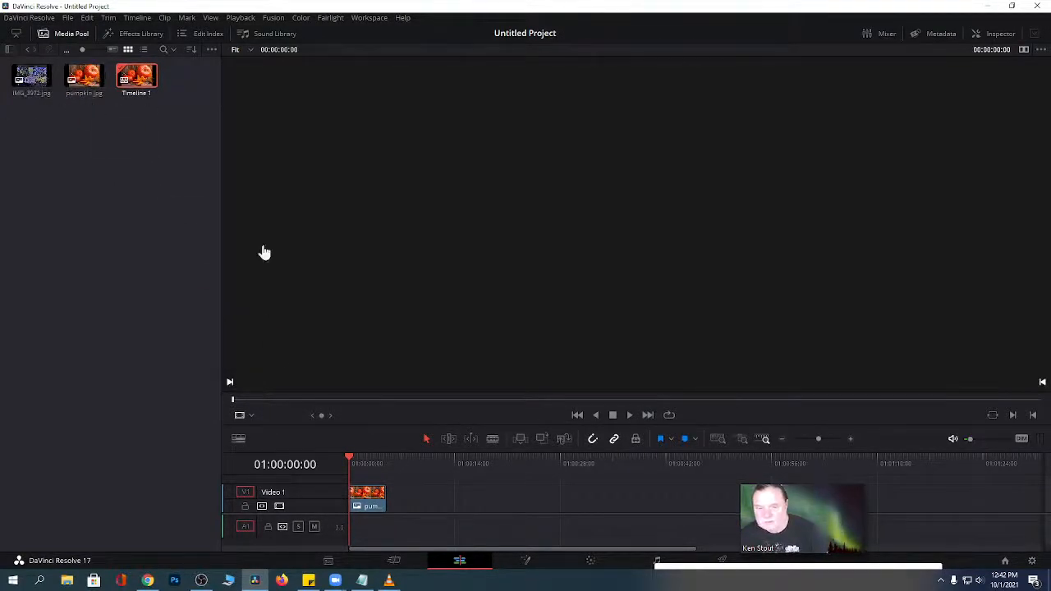
drag(31, 78, 403, 516)
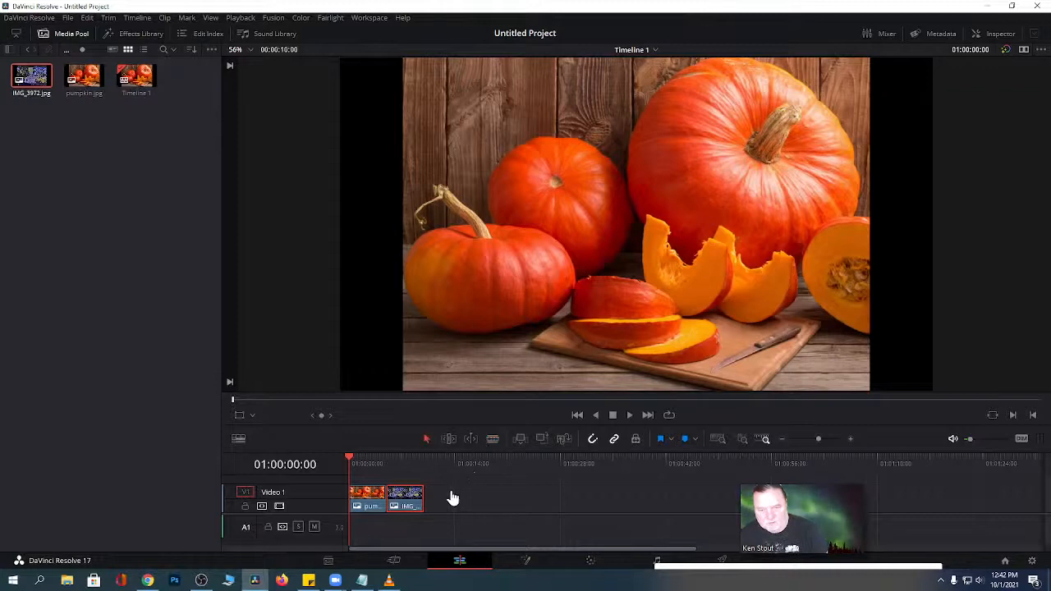
click(407, 464)
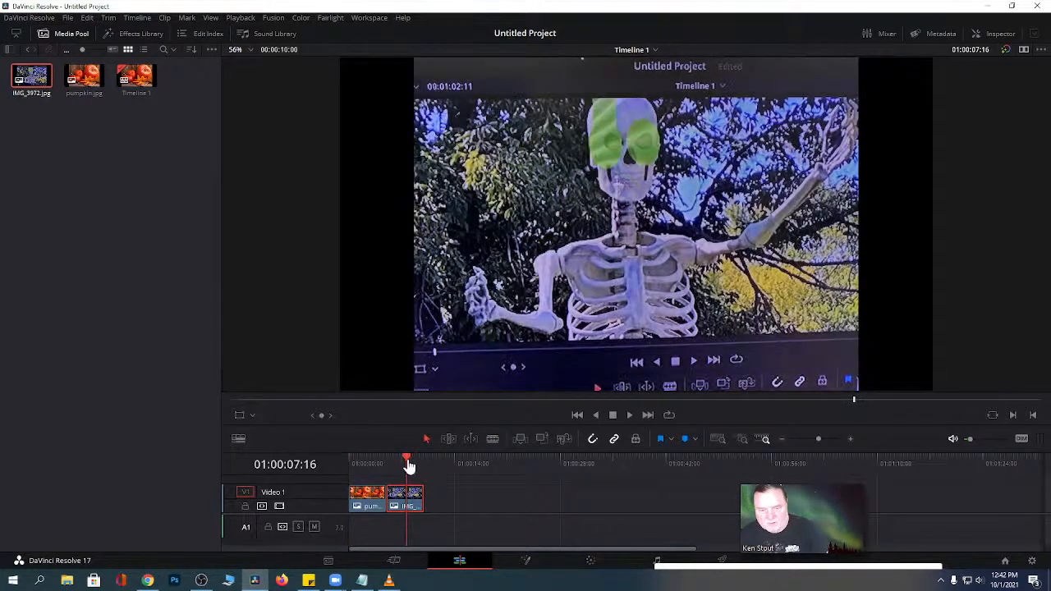
drag(408, 466, 403, 463)
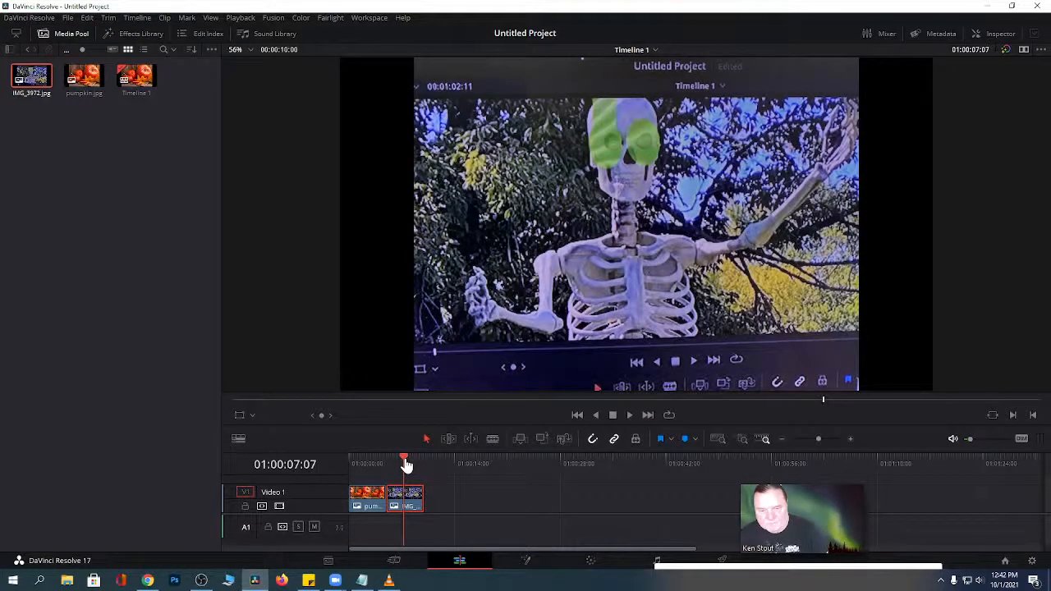
Blade the skeleton clip at the playhead and move its second piece later, leaving a gap.
click(492, 441)
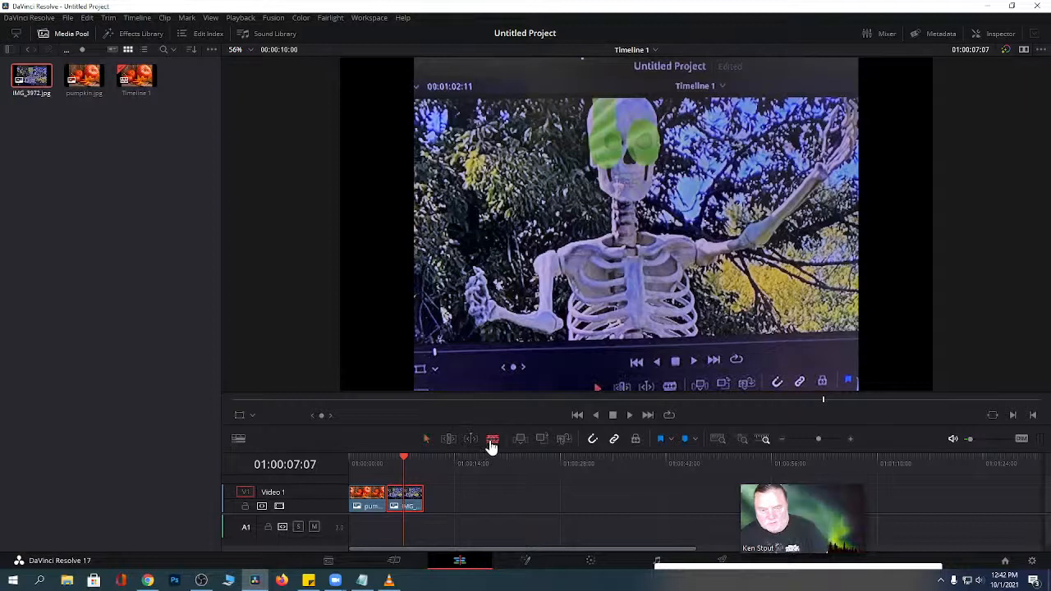
click(403, 497)
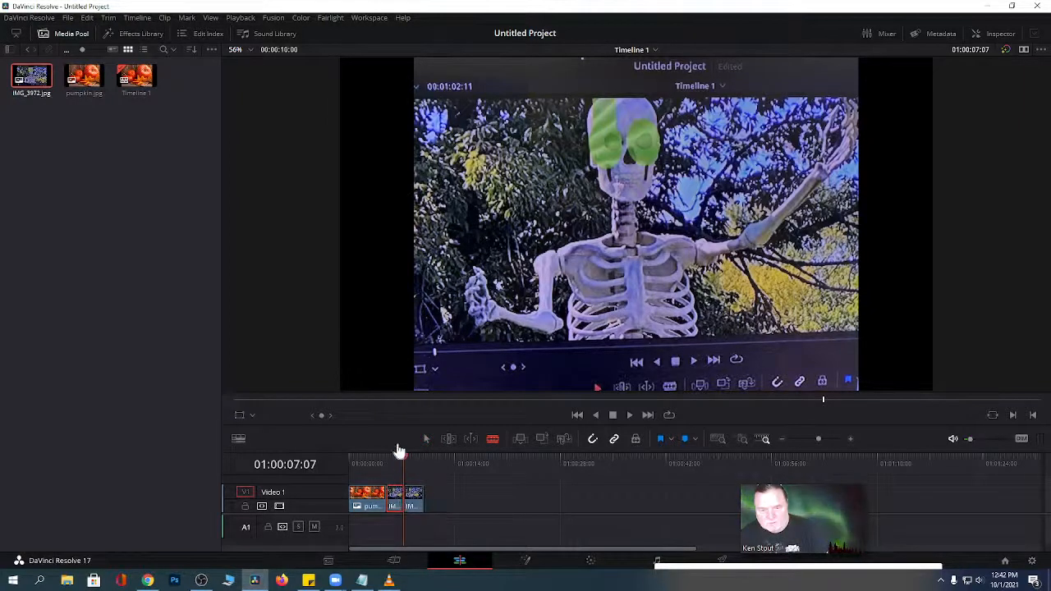
click(427, 441)
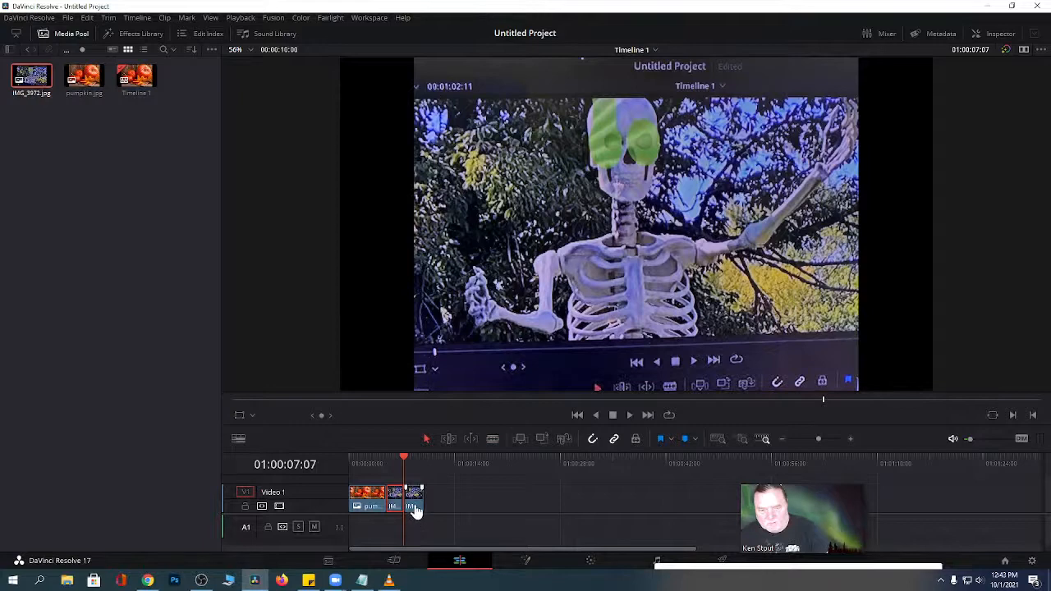
drag(415, 508, 490, 510)
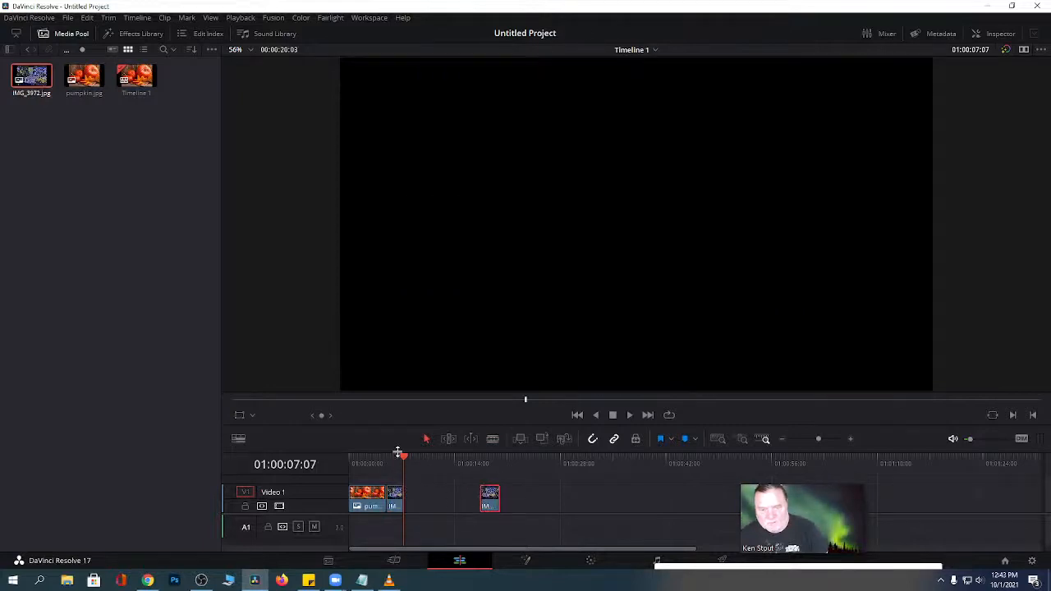
Play from 01:00:05:00 and slide the second skeleton piece back to close the gap.
drag(402, 462, 390, 462)
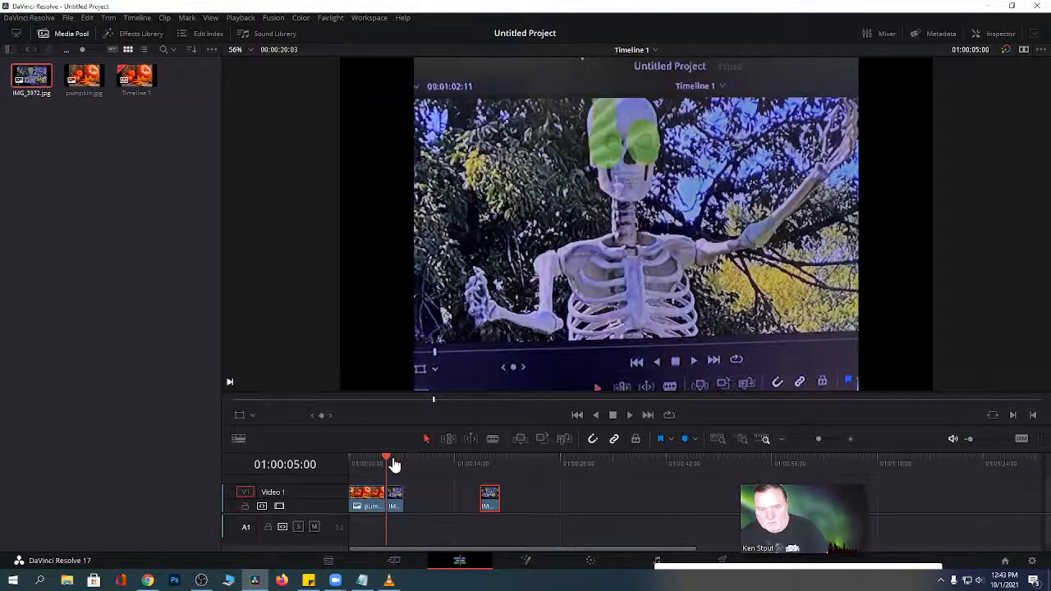
key(space)
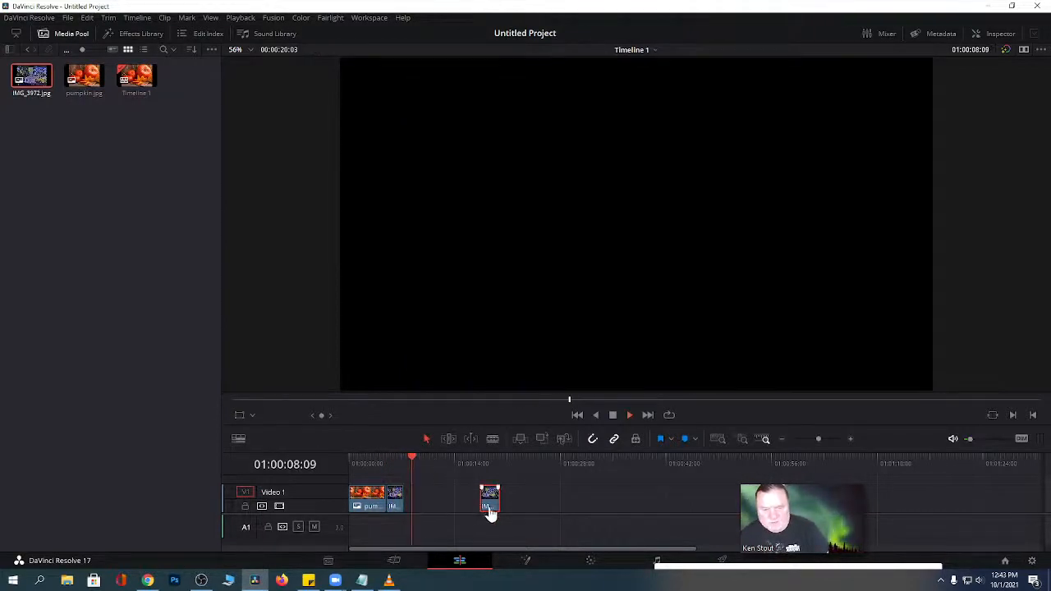
drag(490, 502, 428, 510)
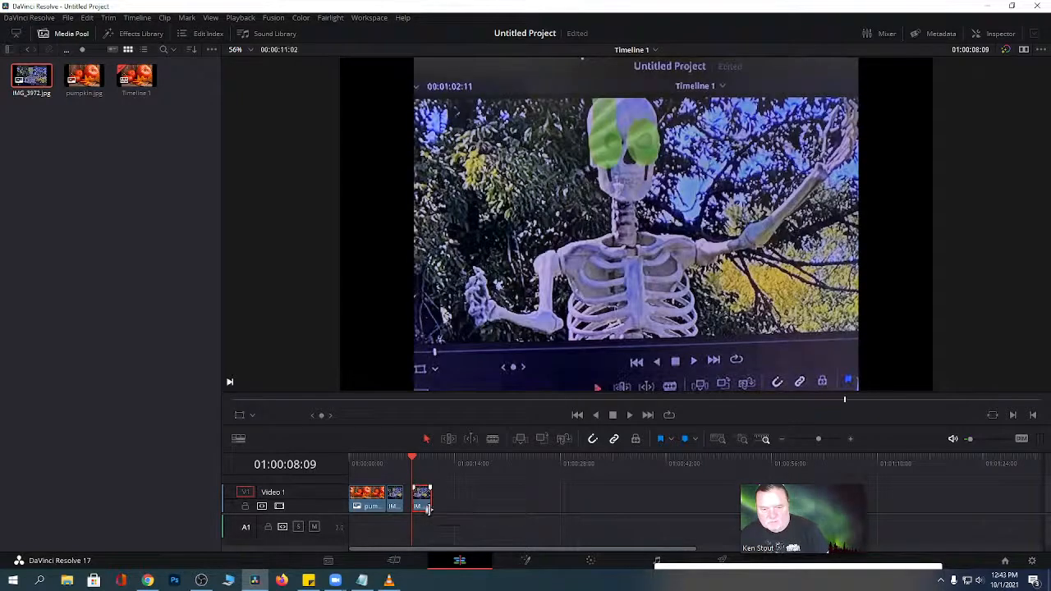
key(space)
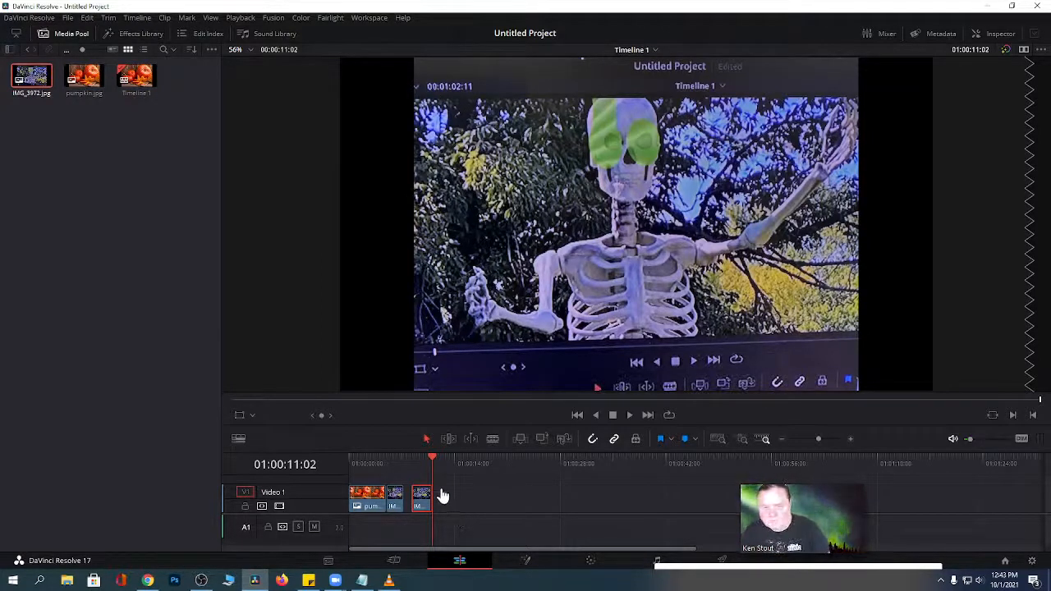
mouse_move(419, 498)
mouse_down()
mouse_move(490, 498)
mouse_move(419, 499)
mouse_up()
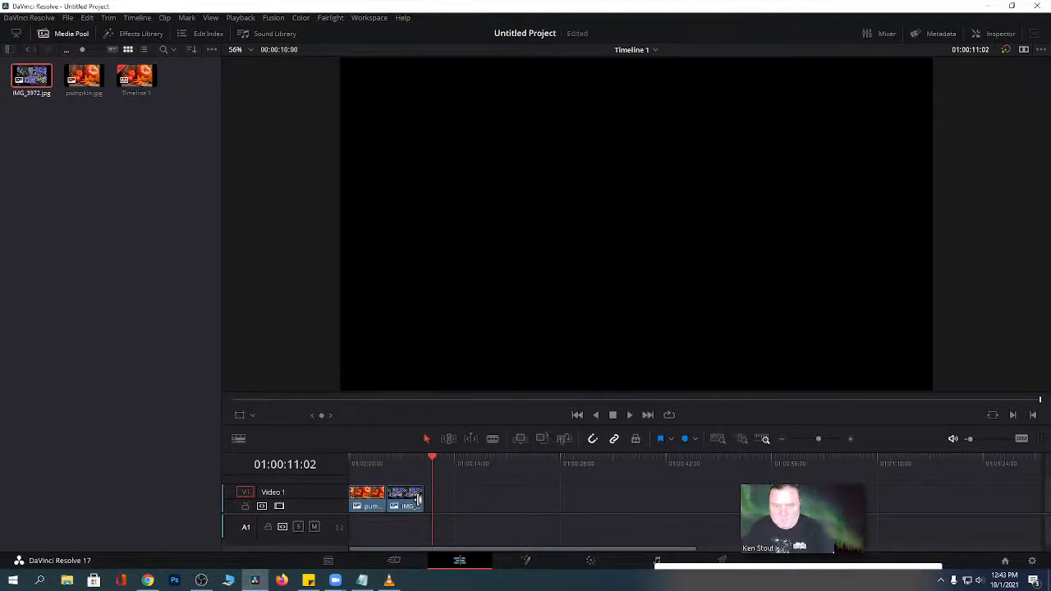
click(359, 464)
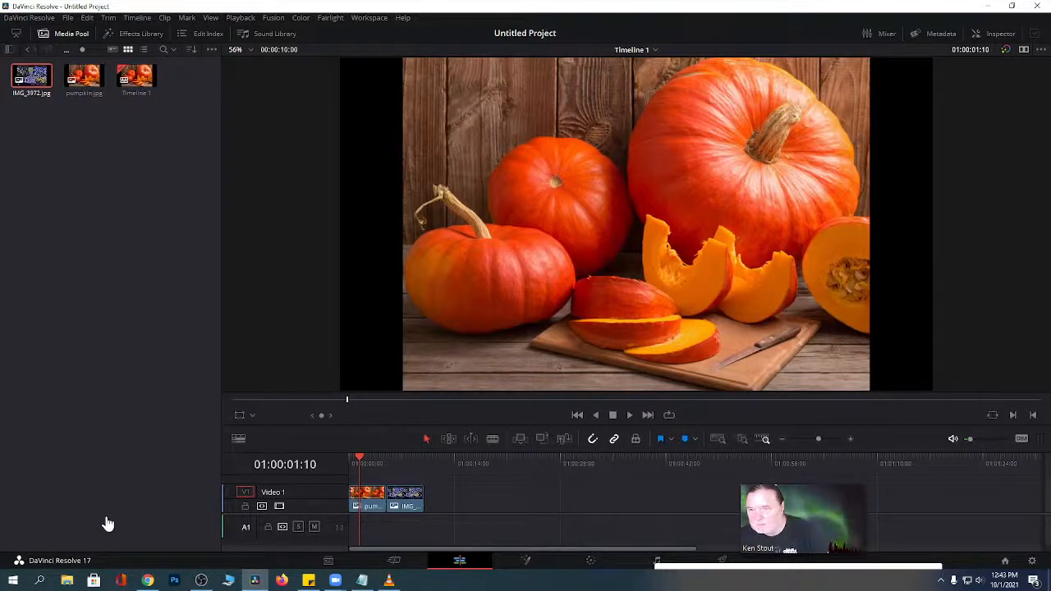
Apply the Binoculars effect to the IMG_3972 skeleton clip and show its properties in the Inspector.
click(134, 36)
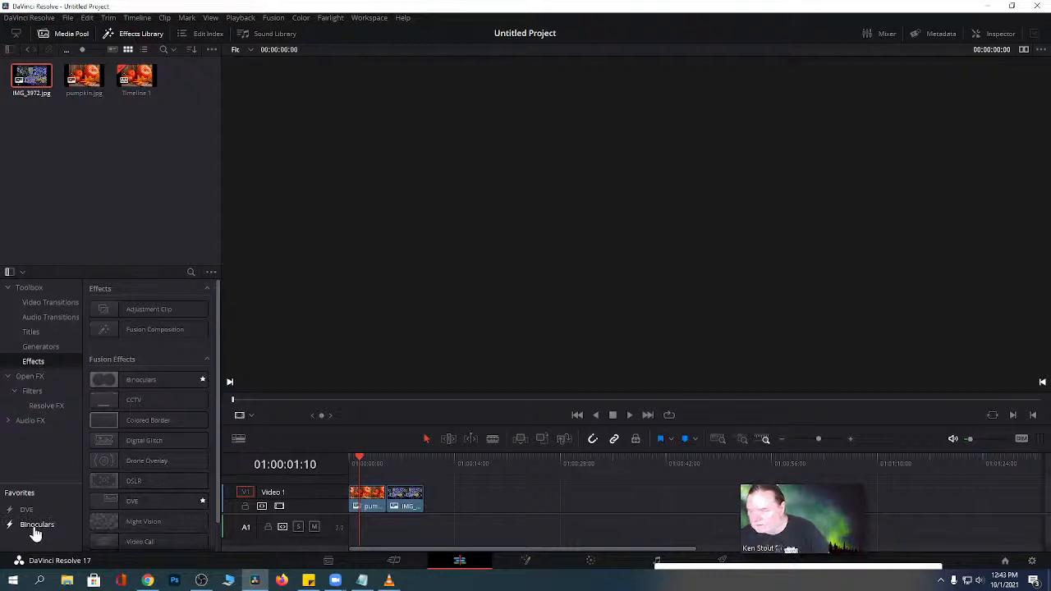
drag(35, 527, 401, 499)
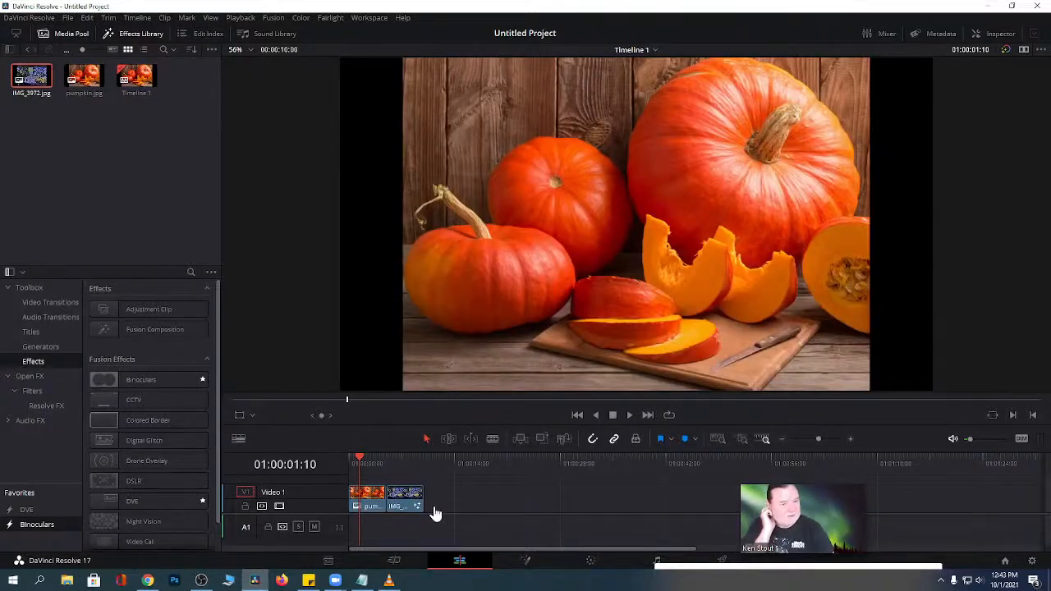
click(399, 462)
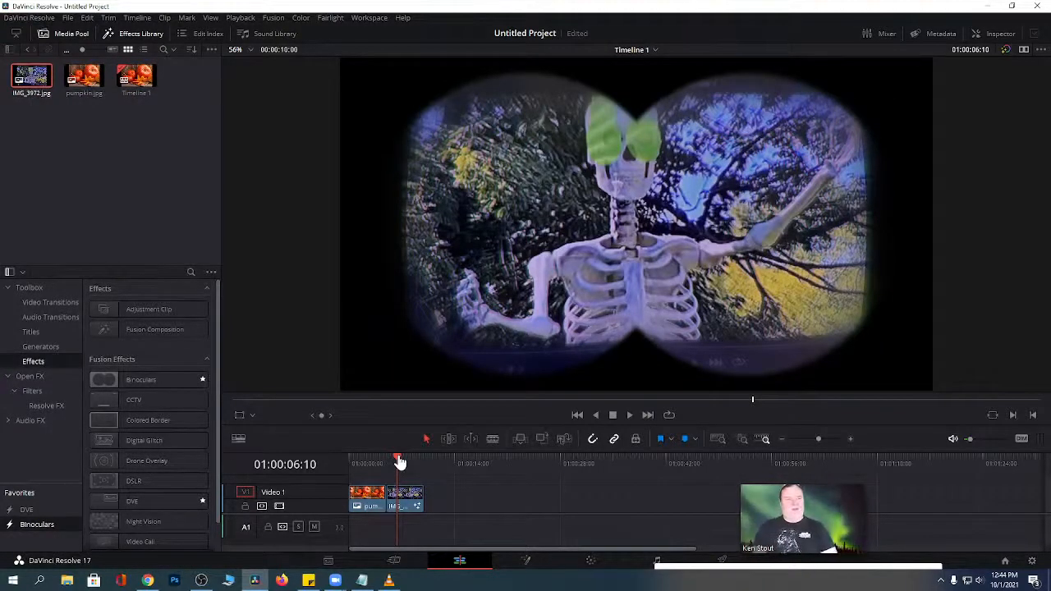
click(996, 37)
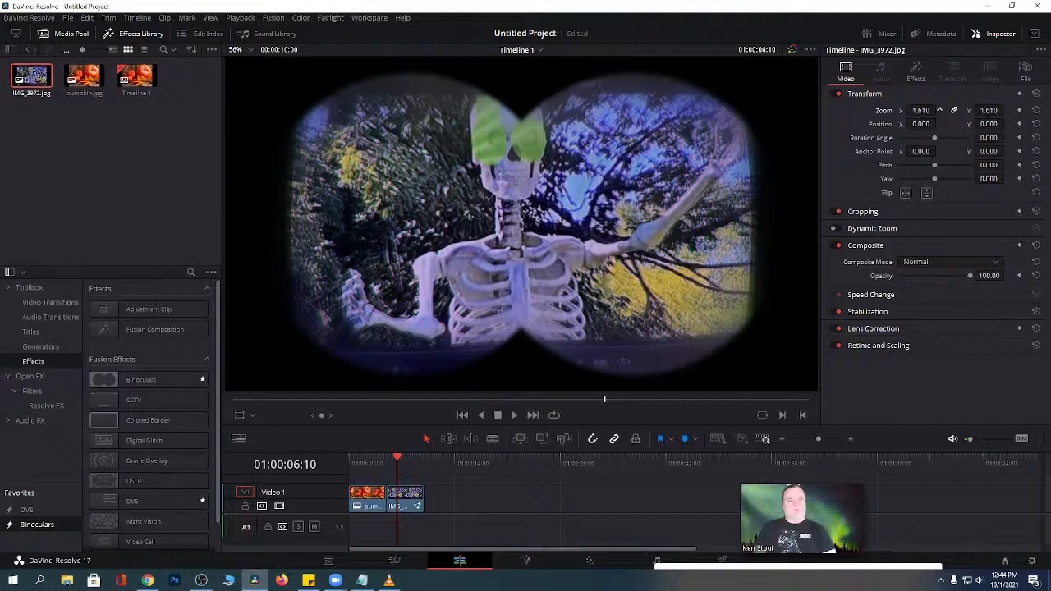
Zoom the skeleton clip to 3.5, then reset its Transform zoom to 1.000.
drag(939, 110, 1047, 110)
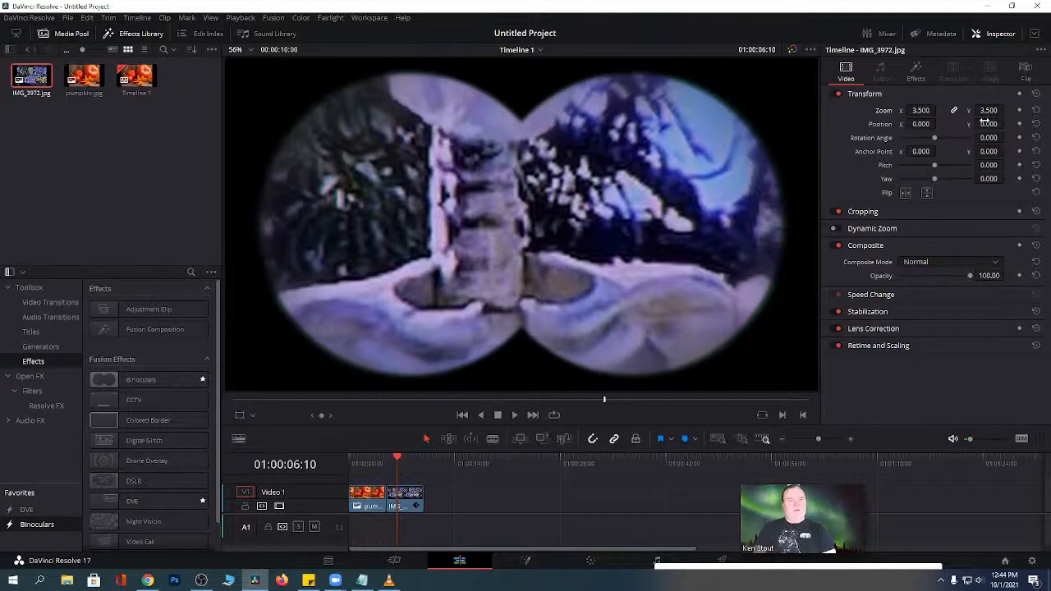
click(1037, 111)
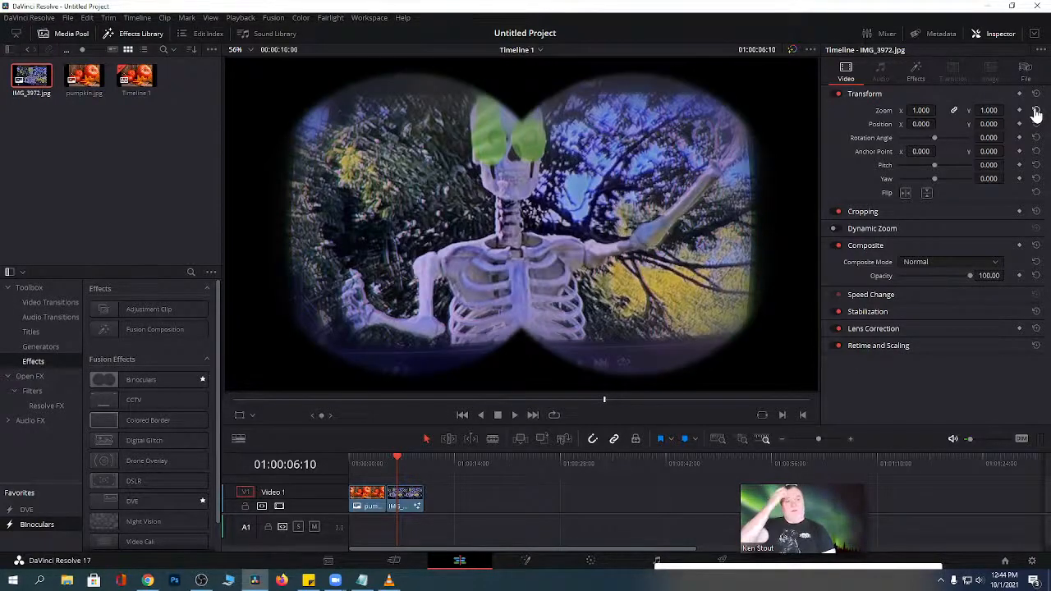
right_click(583, 585)
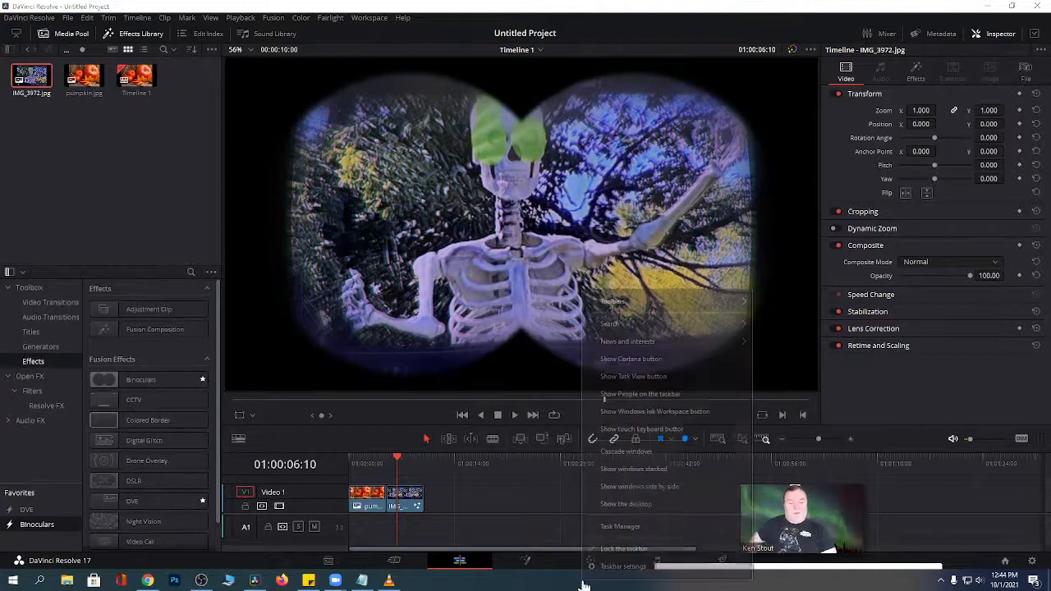
click(618, 527)
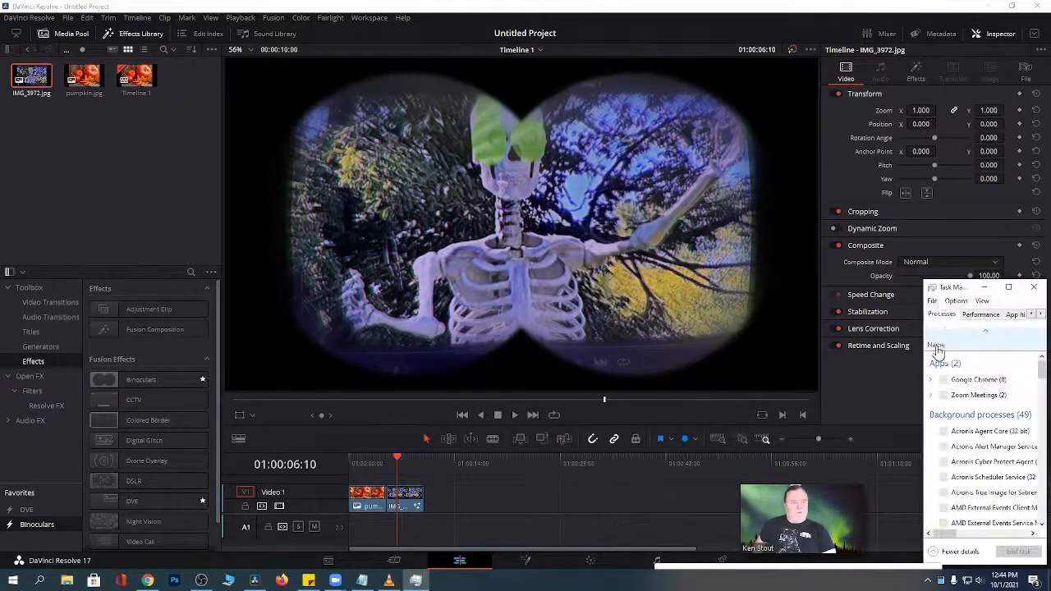
click(977, 315)
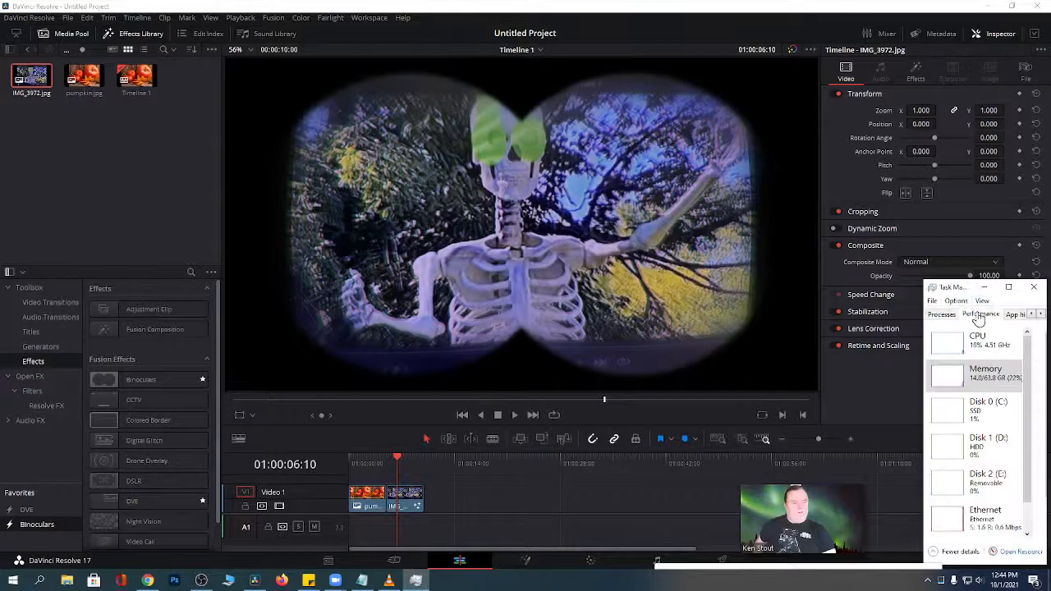
click(1033, 291)
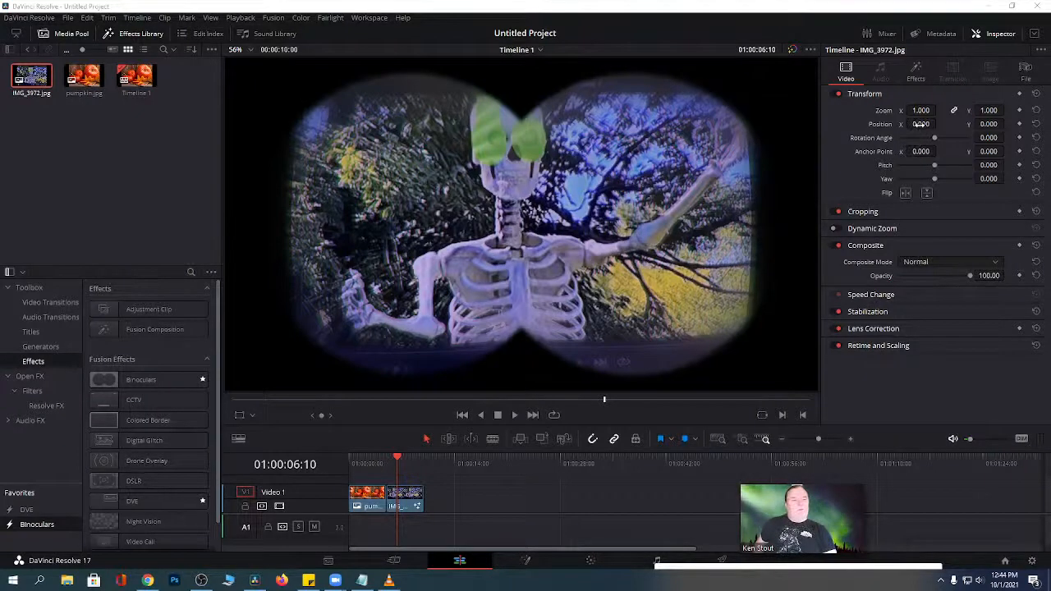
Set the skeleton clip's Transform Position X to 29.000.
mouse_move(920, 124)
mouse_down()
mouse_move(883, 124)
mouse_move(940, 123)
mouse_up()
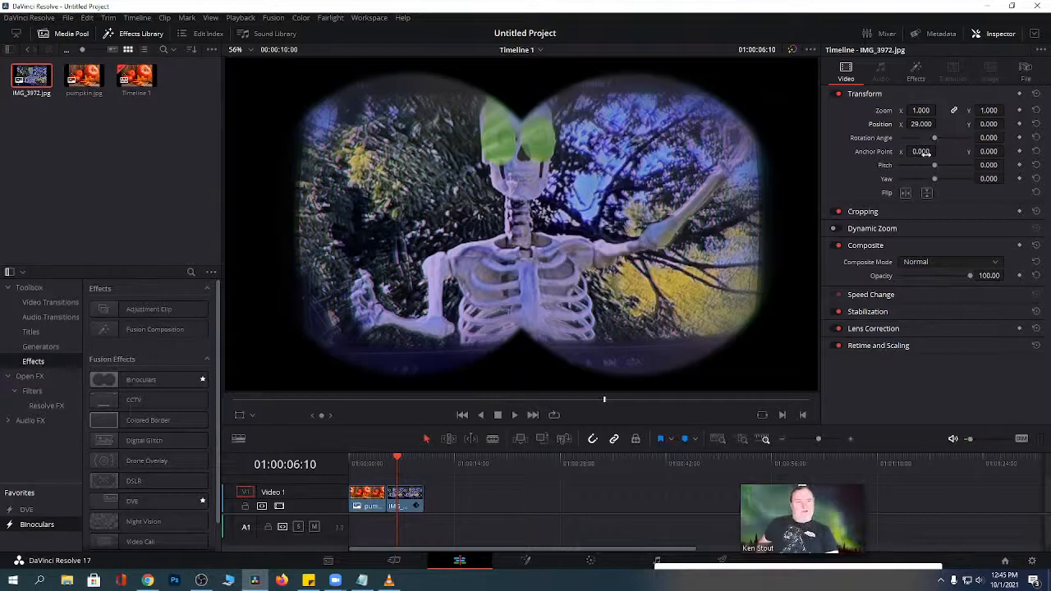
Try rotation, pitch and horizontal/vertical flips on the skeleton clip, then reset Transform to defaults.
mouse_move(934, 140)
mouse_down()
mouse_move(911, 145)
mouse_move(930, 145)
mouse_up()
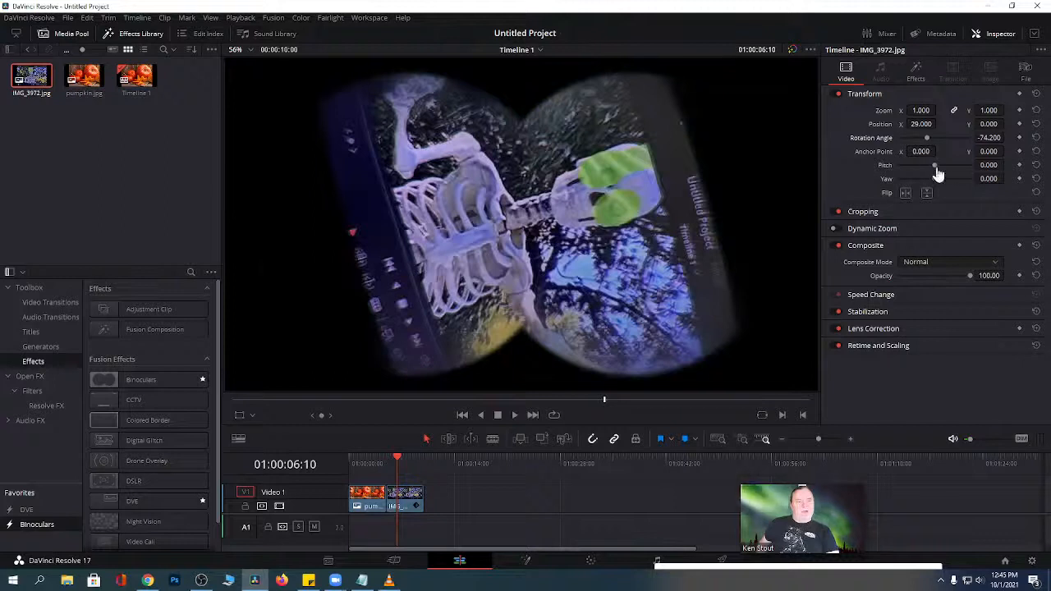
drag(936, 166, 918, 181)
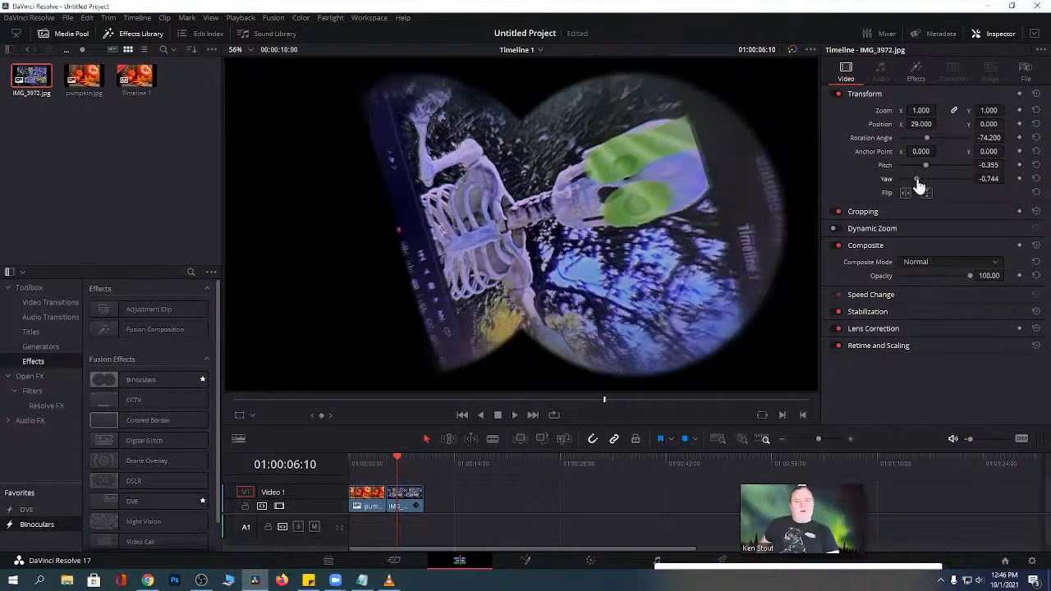
click(905, 193)
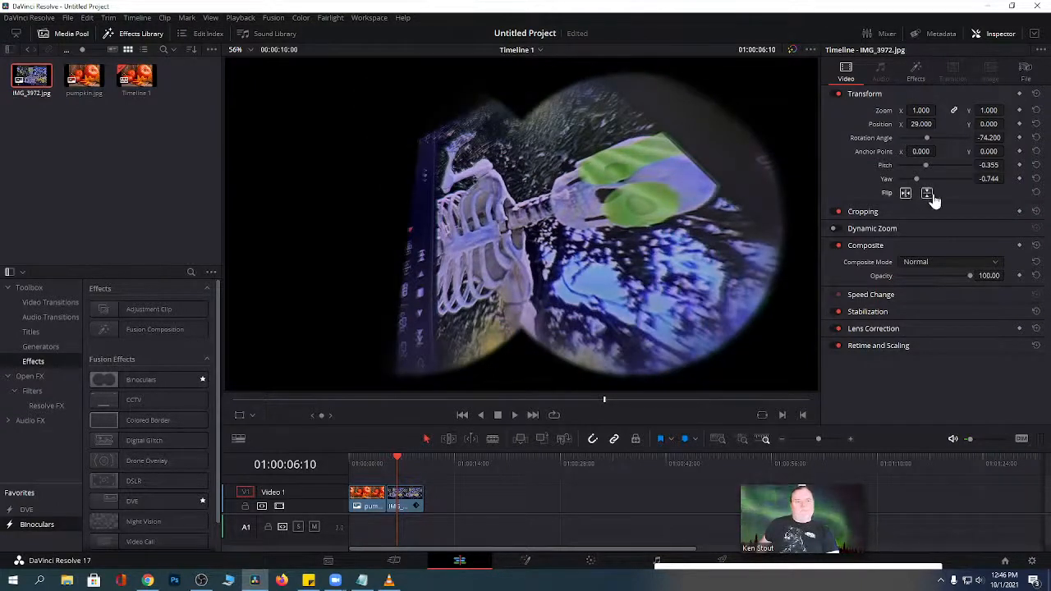
click(926, 193)
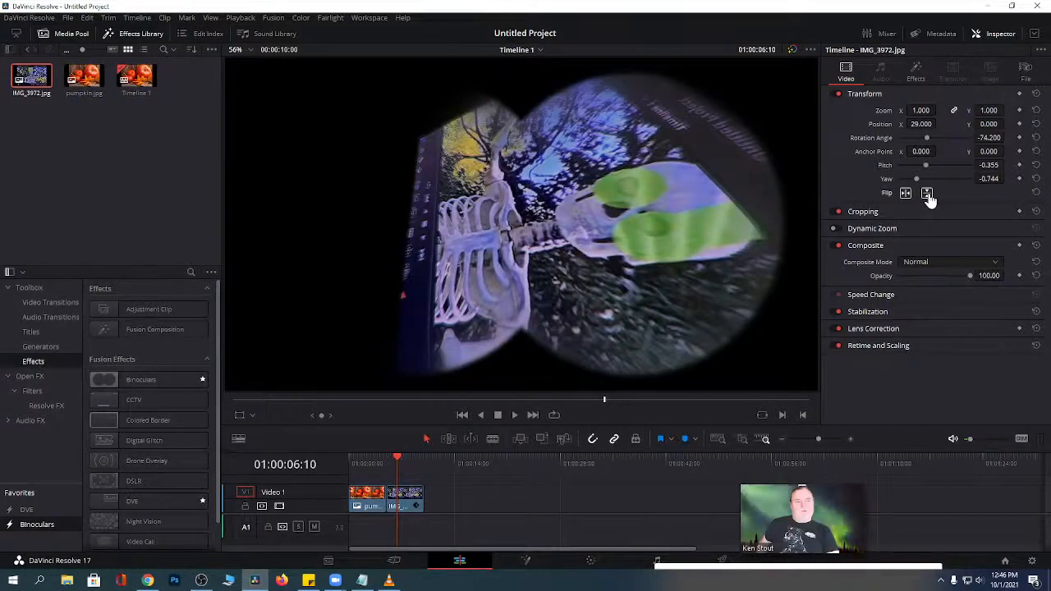
click(926, 193)
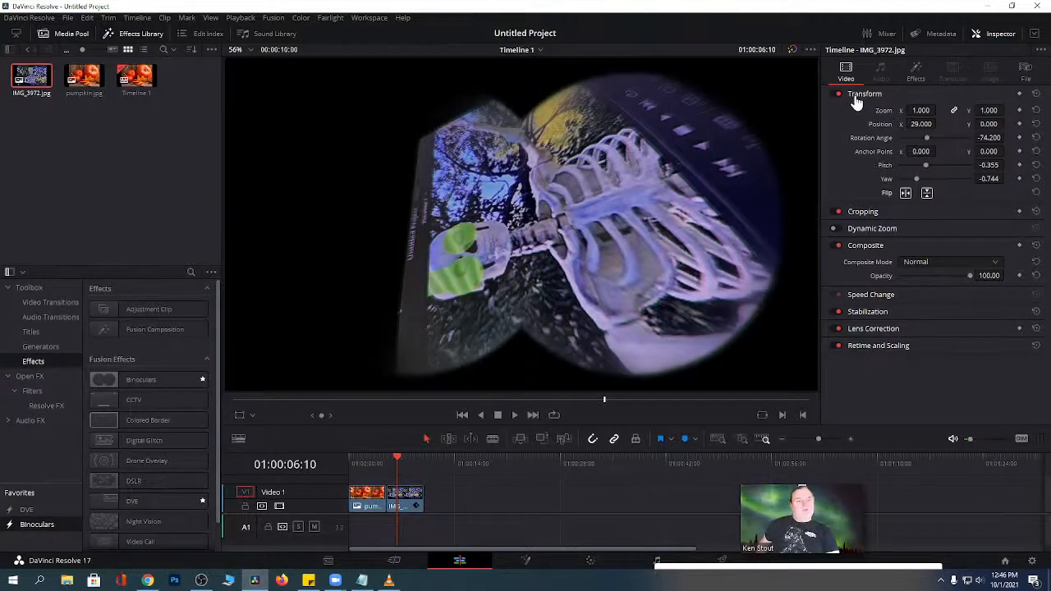
click(1037, 95)
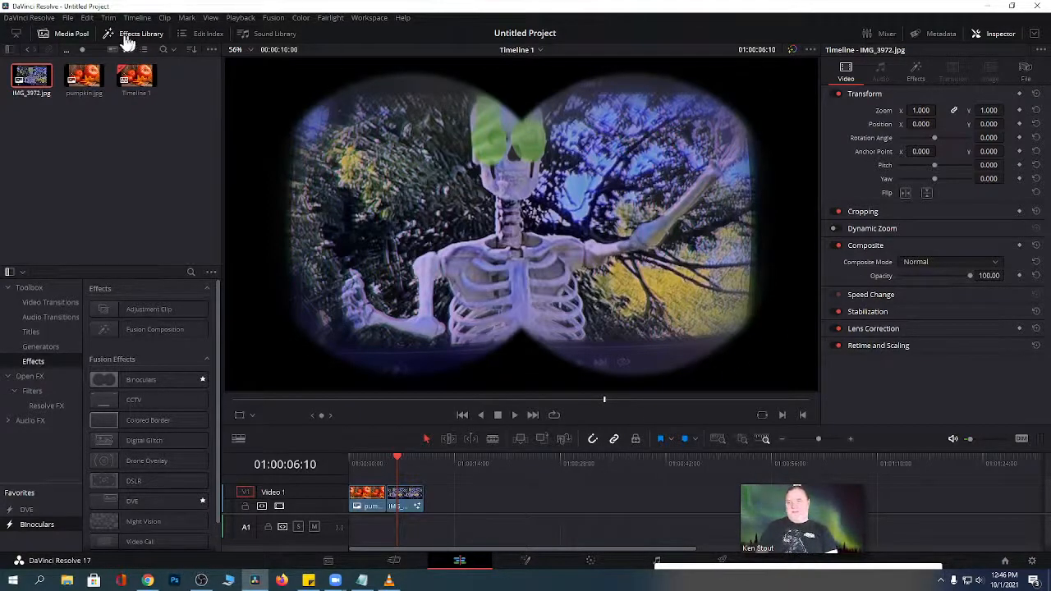
Place a Text title on Video 2 at the timeline start, stretch it over both images, and play it.
click(38, 148)
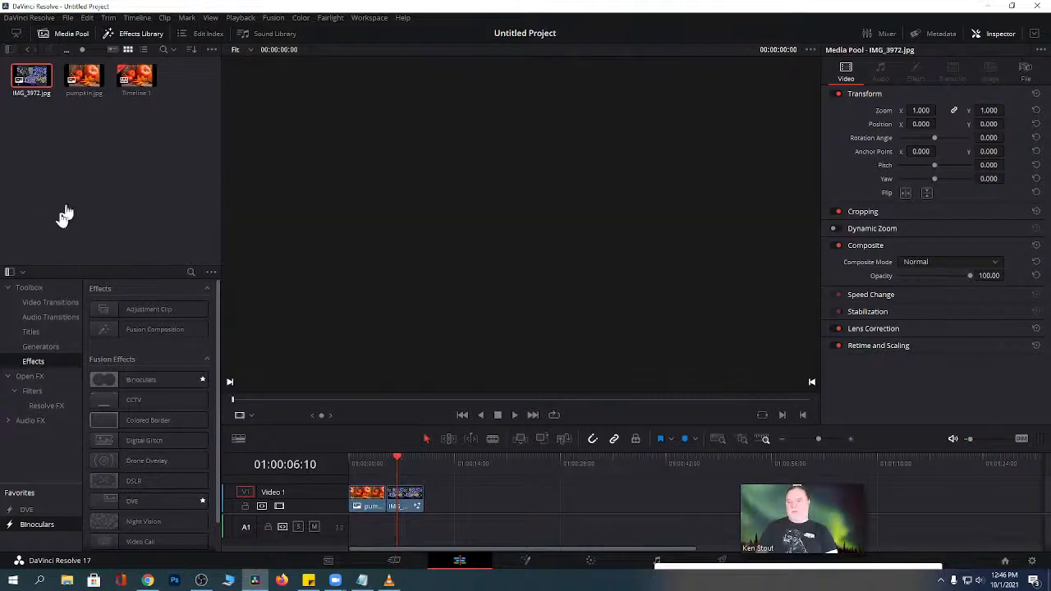
click(32, 333)
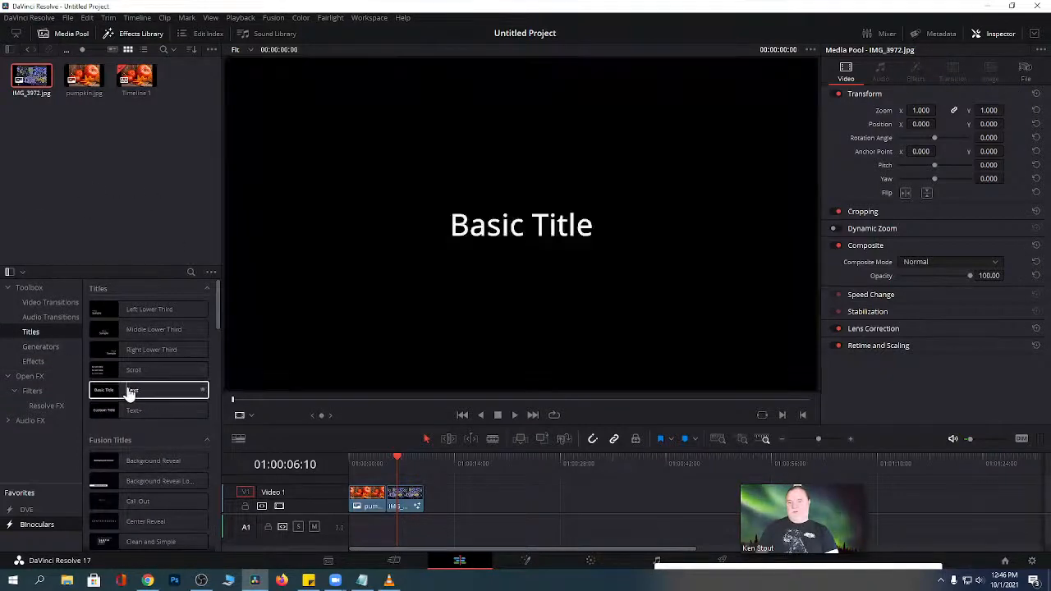
drag(127, 391, 379, 475)
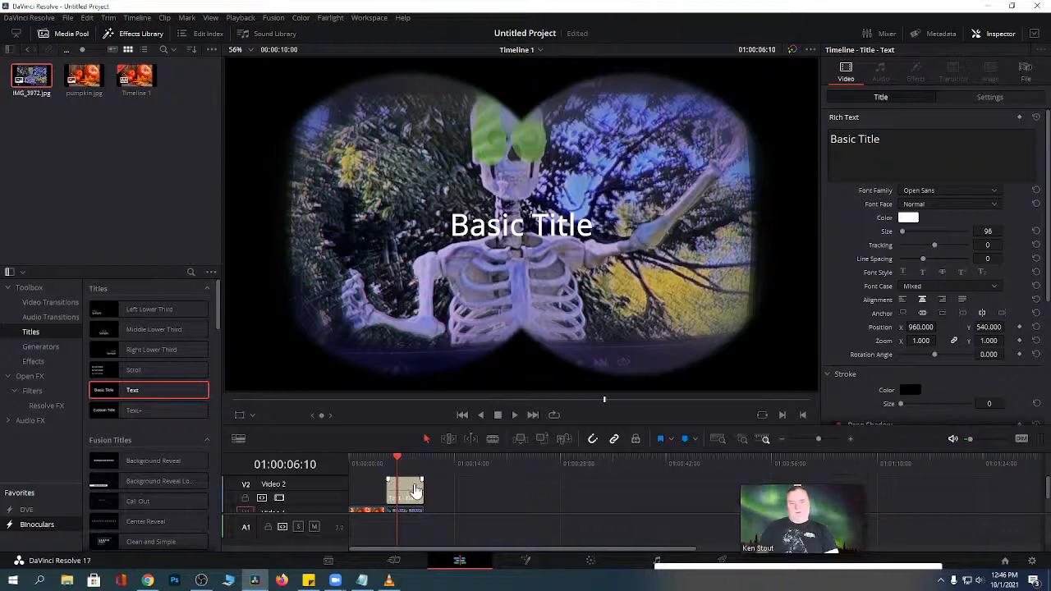
drag(415, 491, 371, 496)
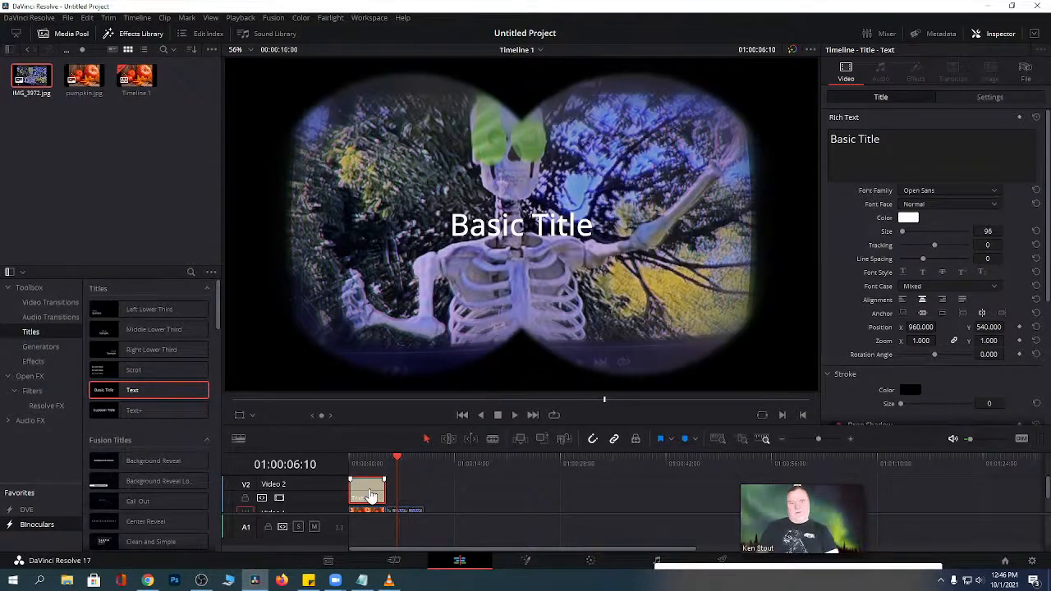
click(357, 462)
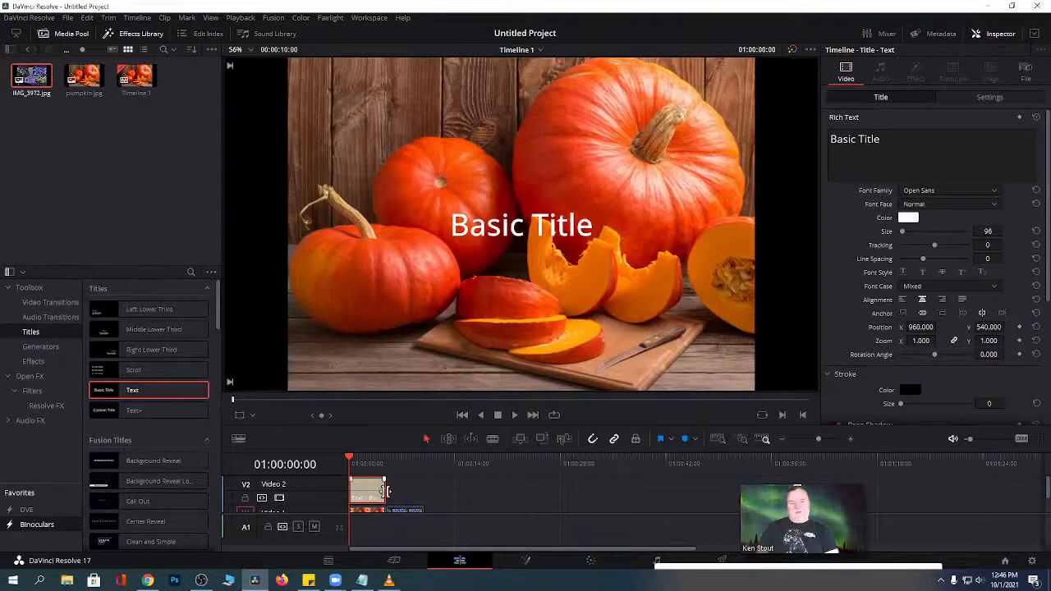
drag(386, 491, 431, 502)
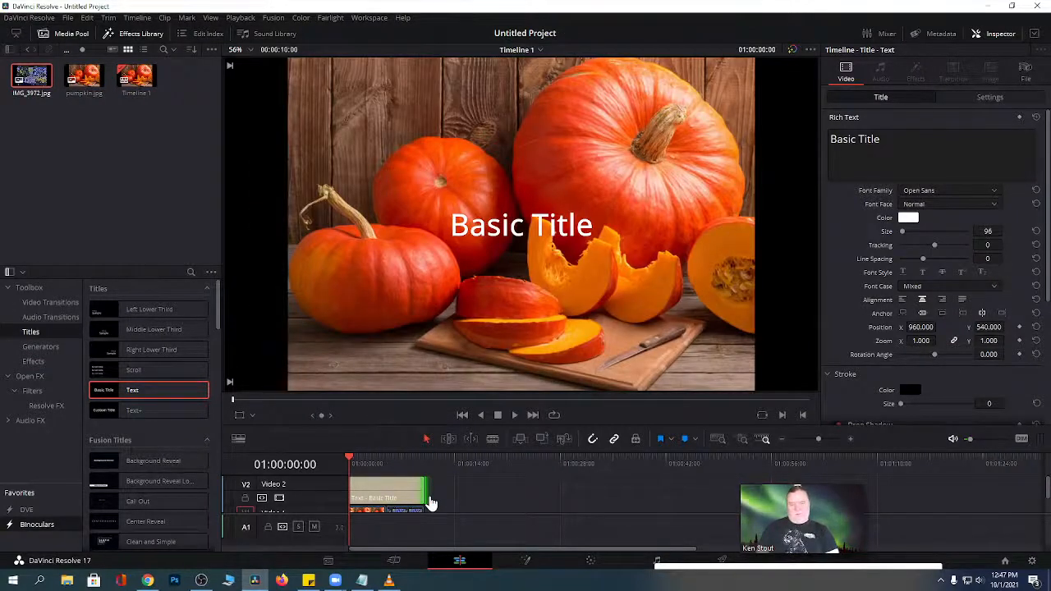
key(space)
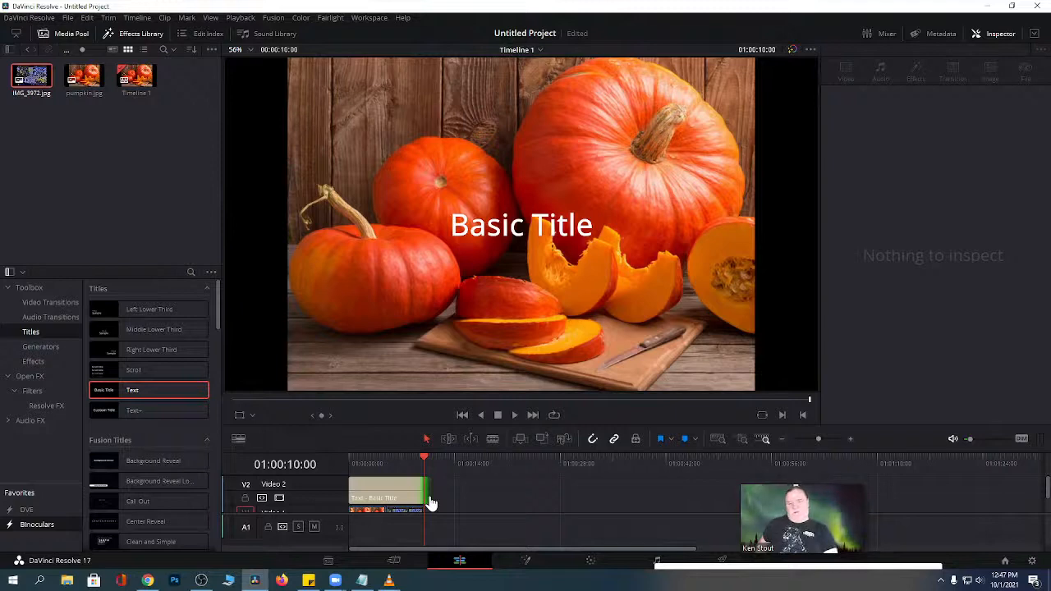
Select the Basic Title clip and raise the viewer–timeline divider to enlarge the timeline.
click(400, 461)
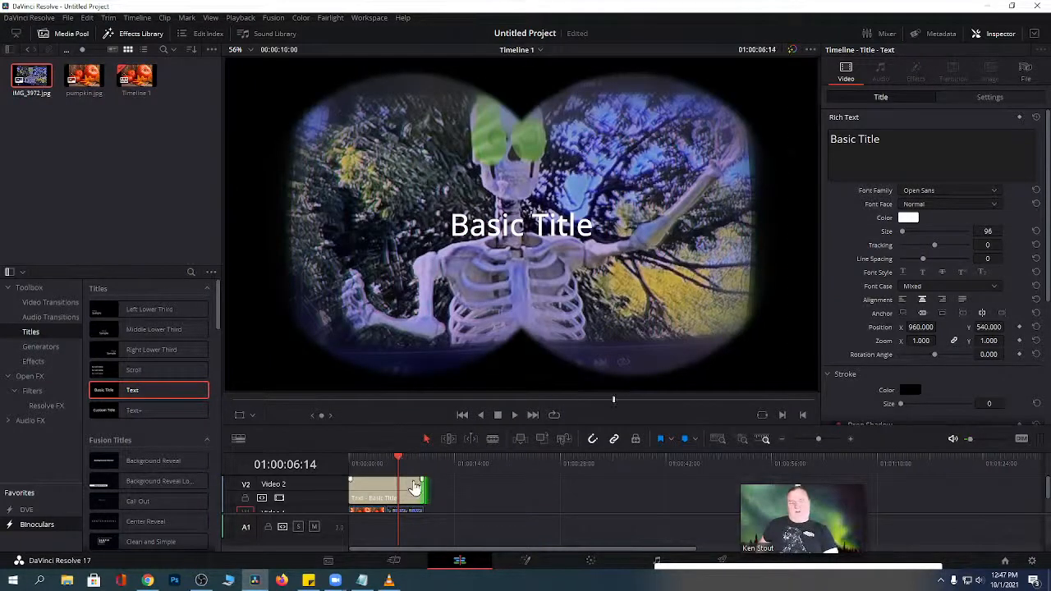
drag(399, 461, 357, 464)
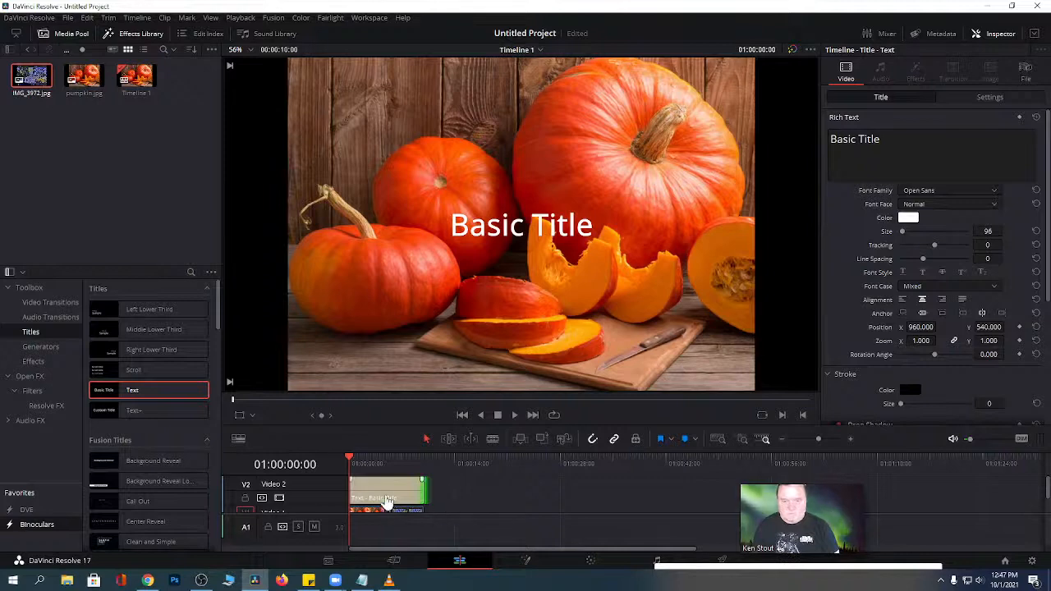
click(388, 498)
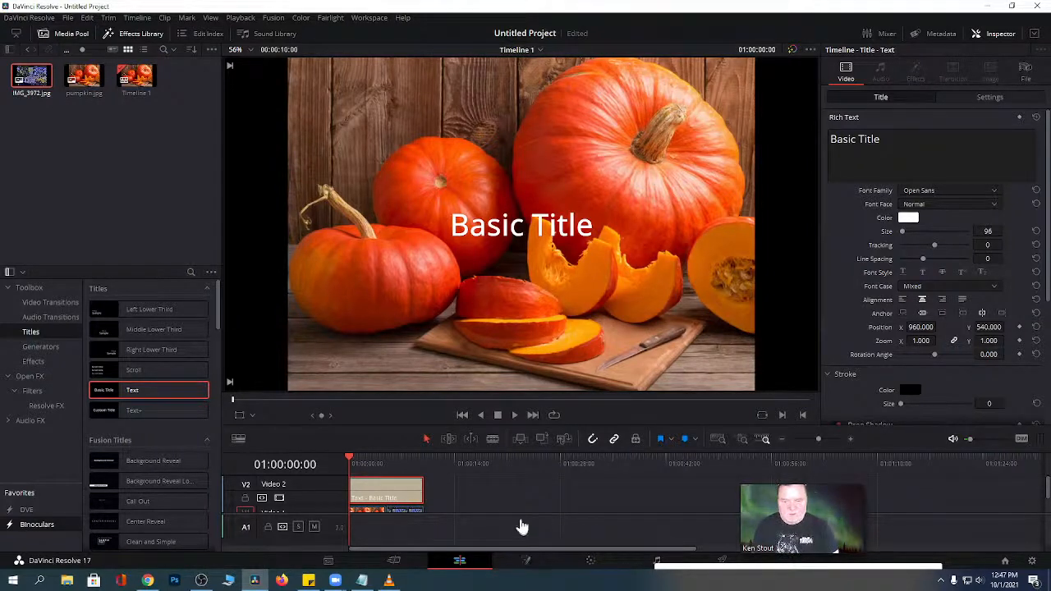
drag(510, 451, 524, 363)
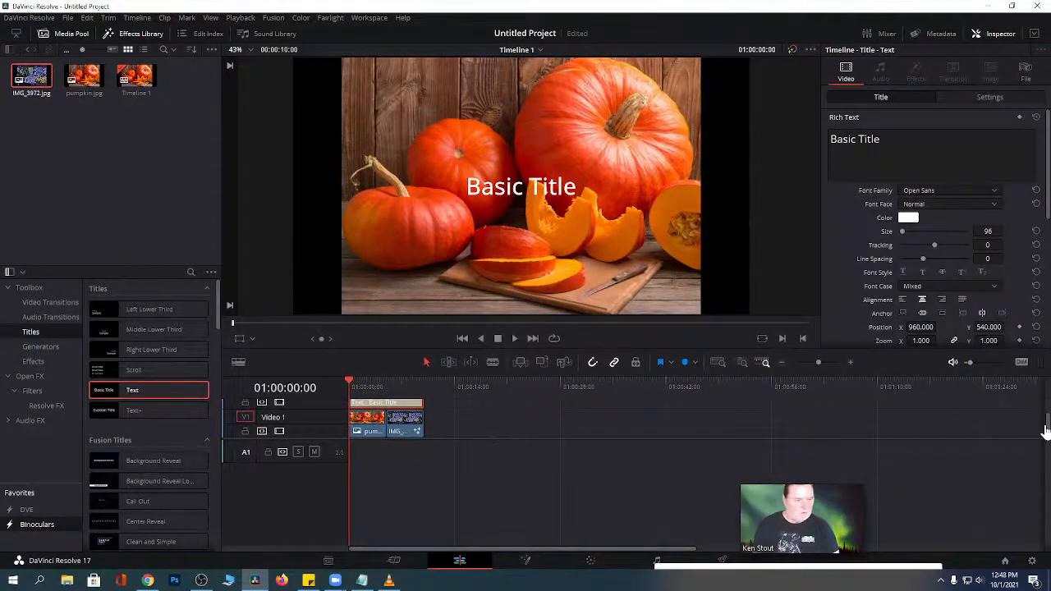
scroll(1046, 429, up, 2)
drag(1046, 417, 1046, 422)
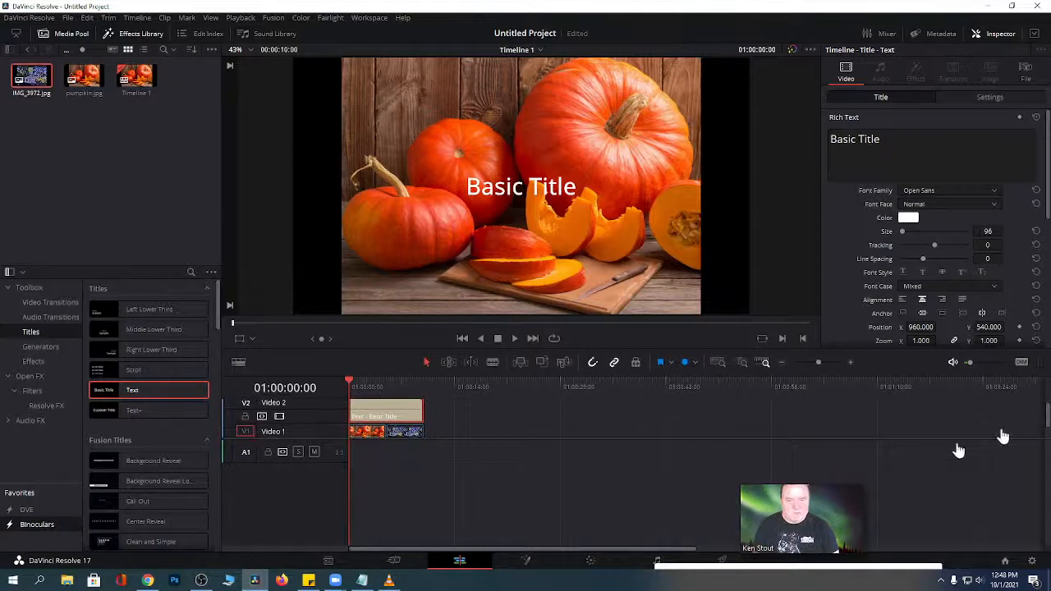
drag(523, 438, 525, 516)
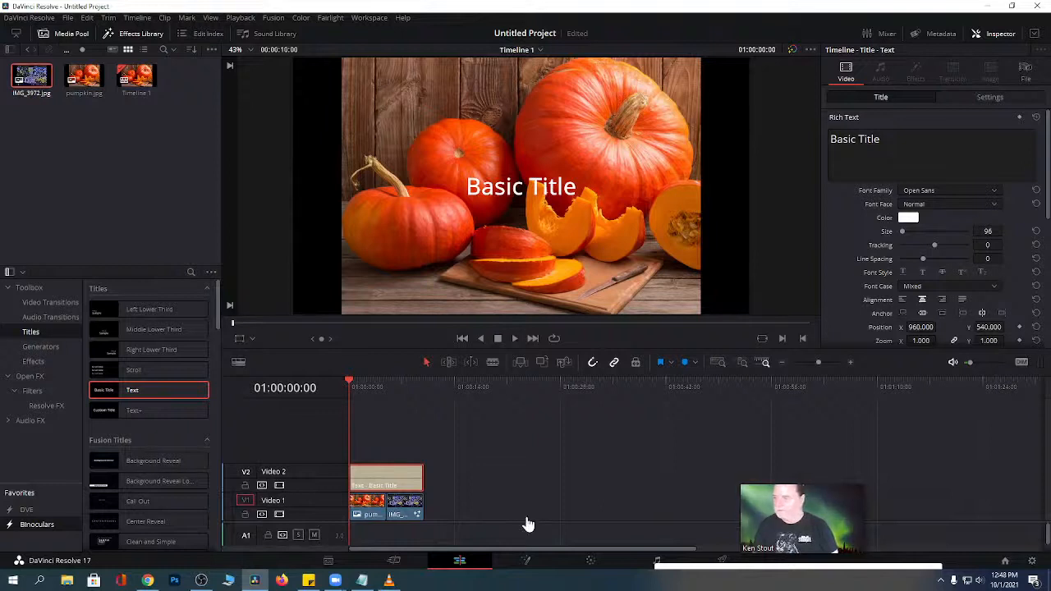
click(399, 513)
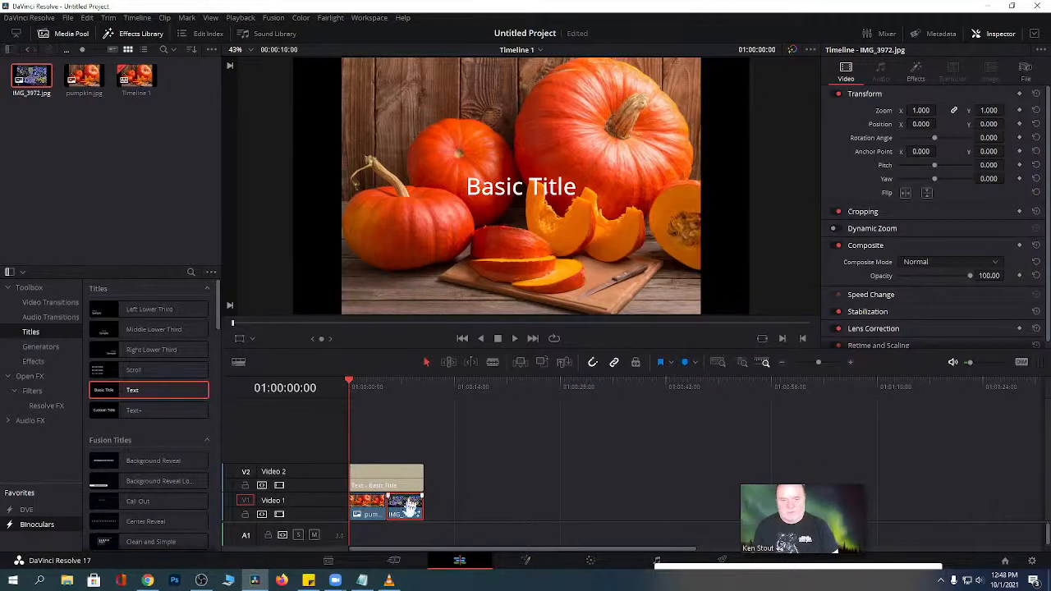
click(367, 514)
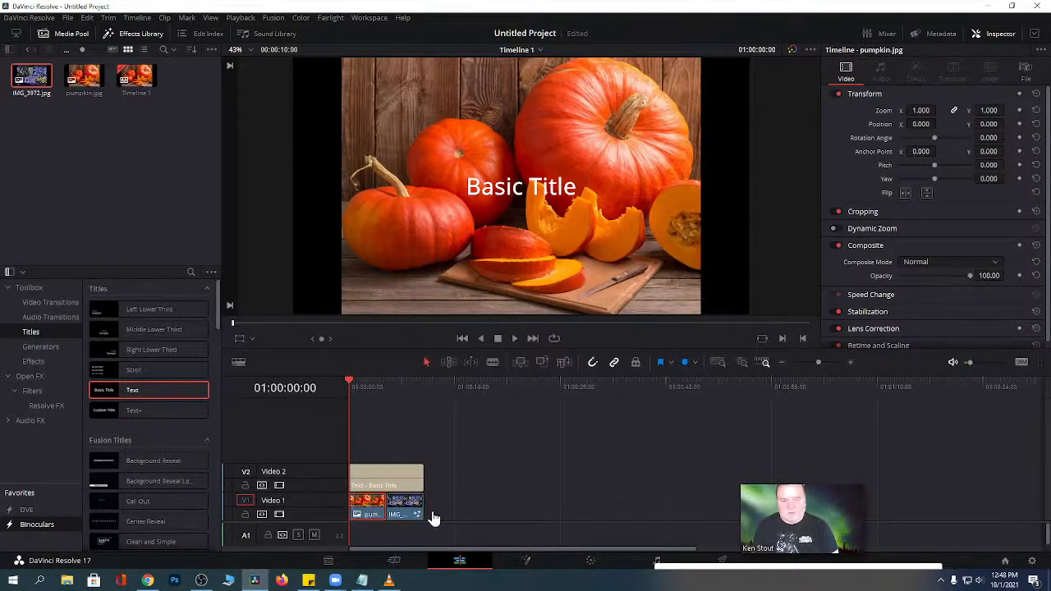
click(392, 483)
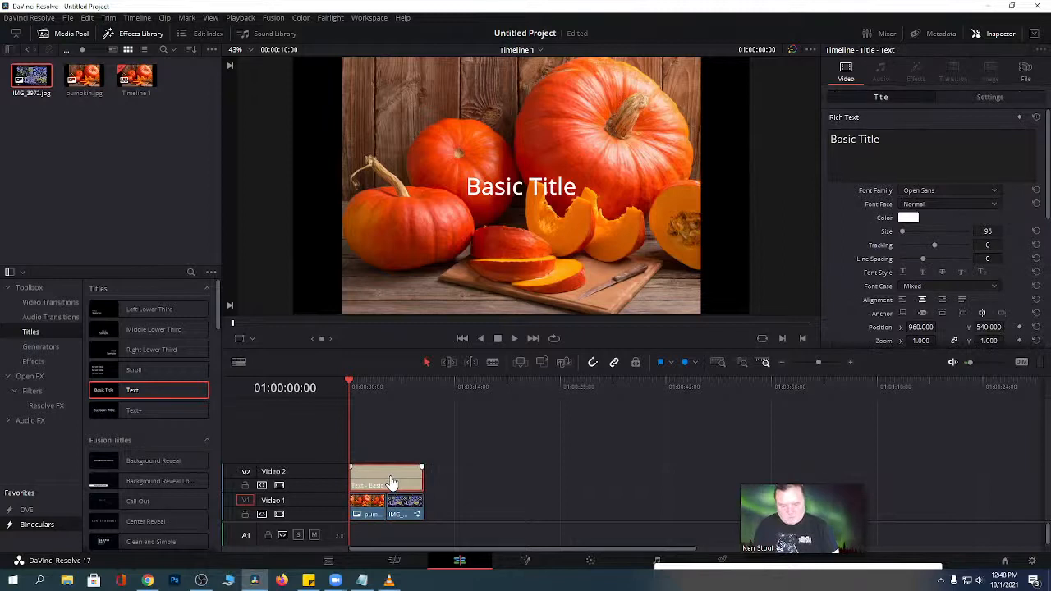
key(Delete)
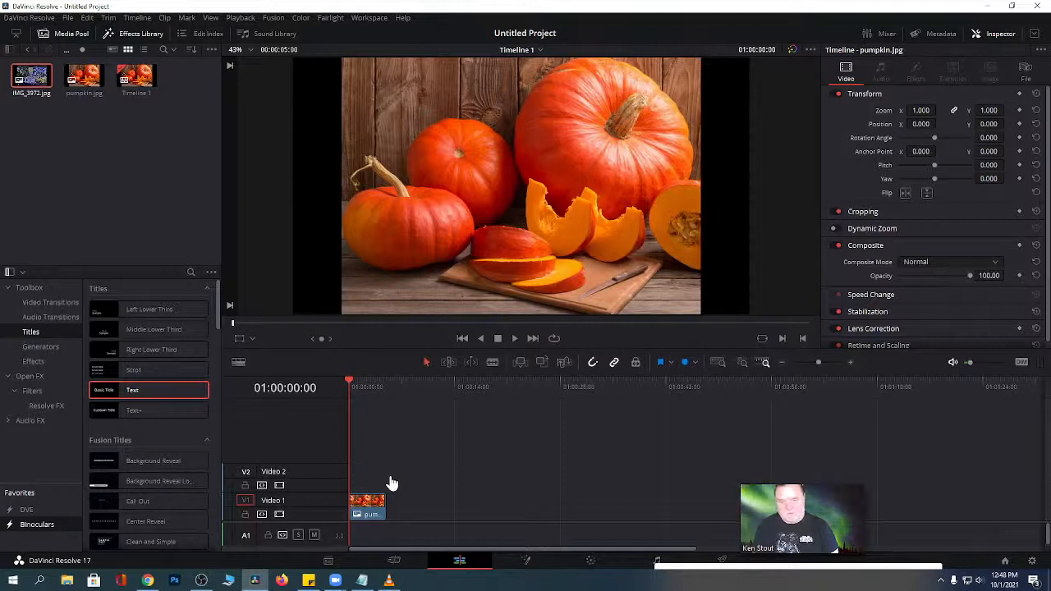
key(ctrl+z)
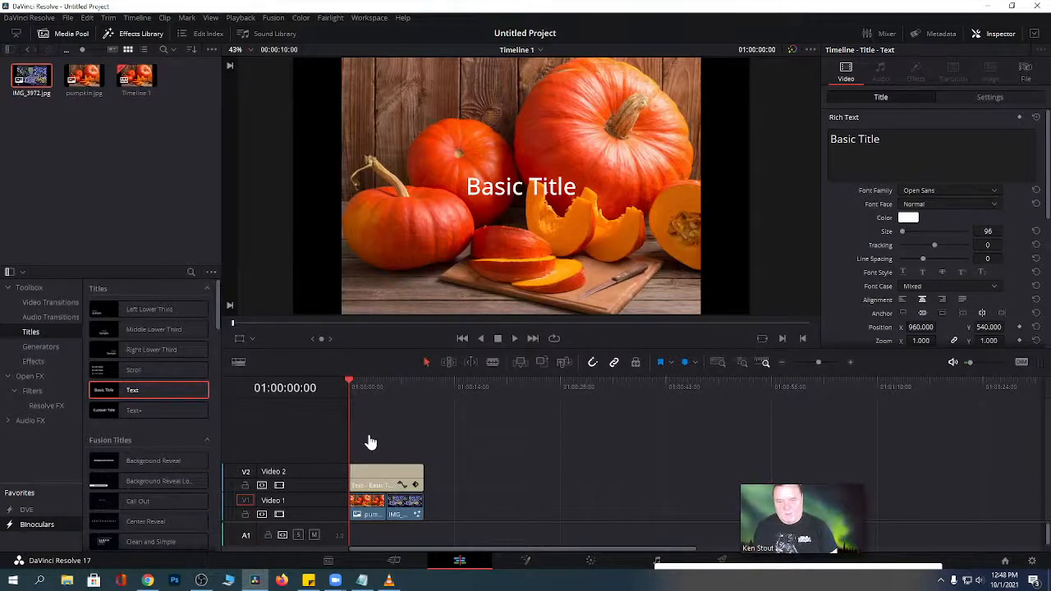
drag(371, 437, 450, 528)
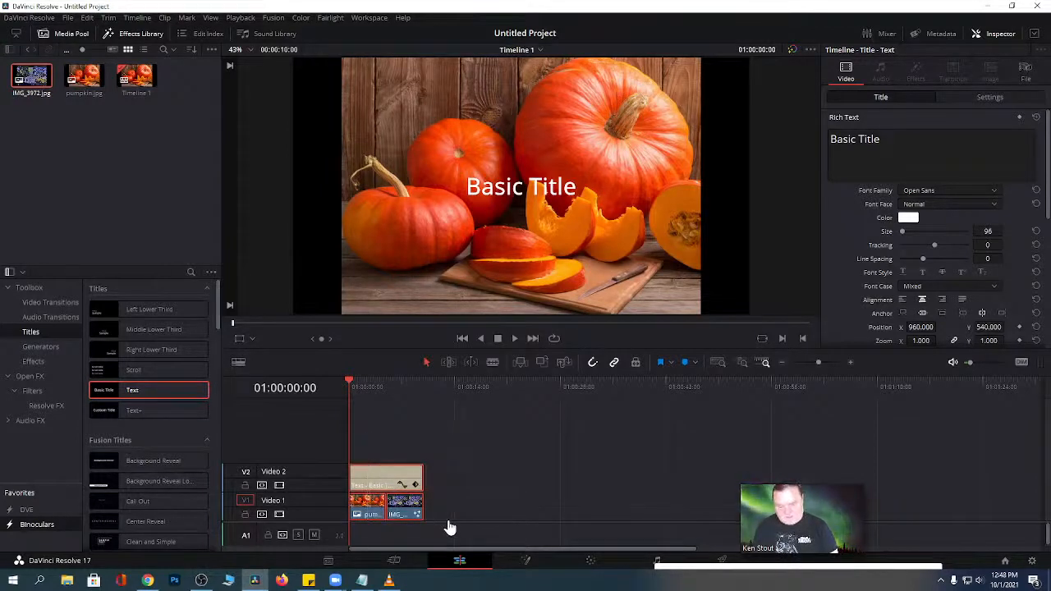
key(Delete)
key(ctrl+z)
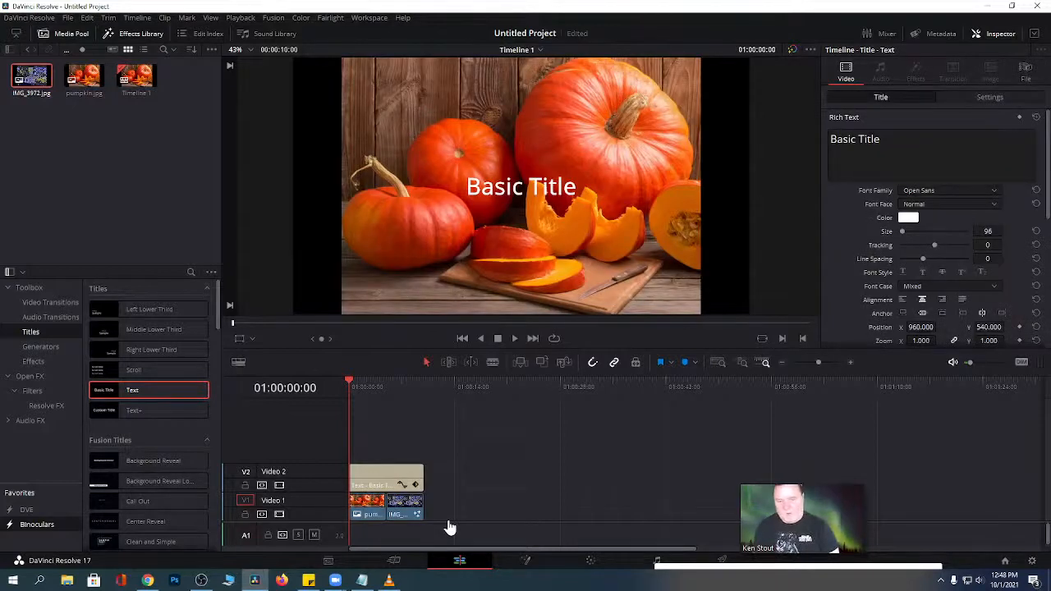
drag(366, 433, 455, 524)
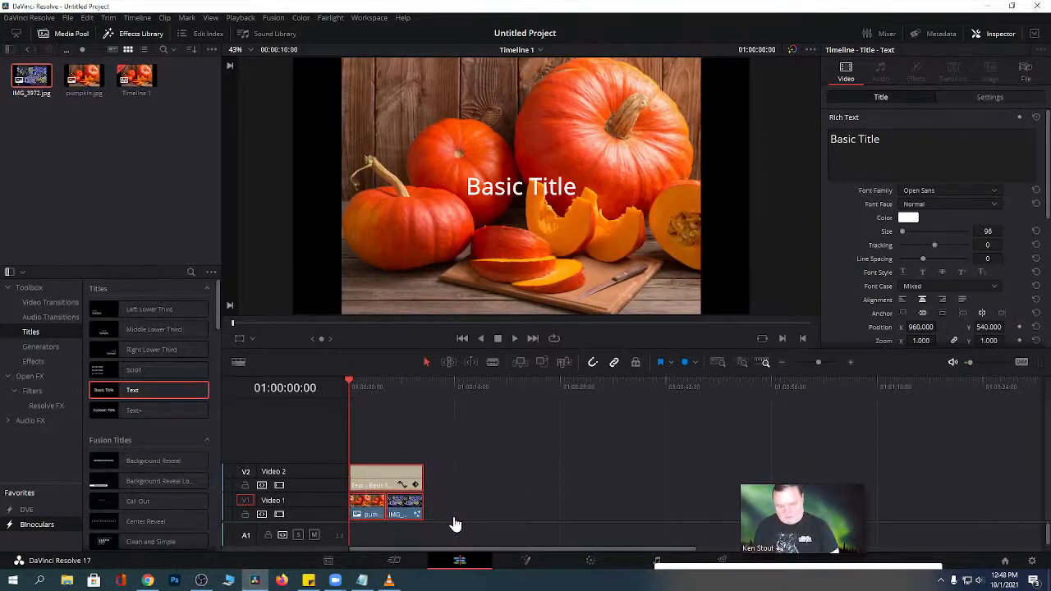
key(Delete)
key(ctrl+z)
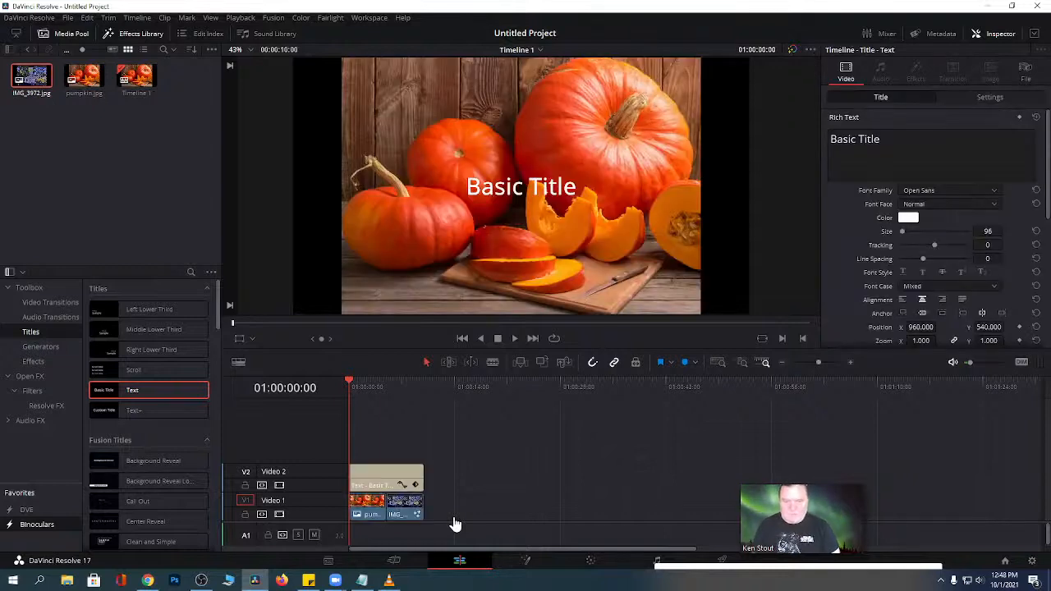
drag(383, 440, 423, 528)
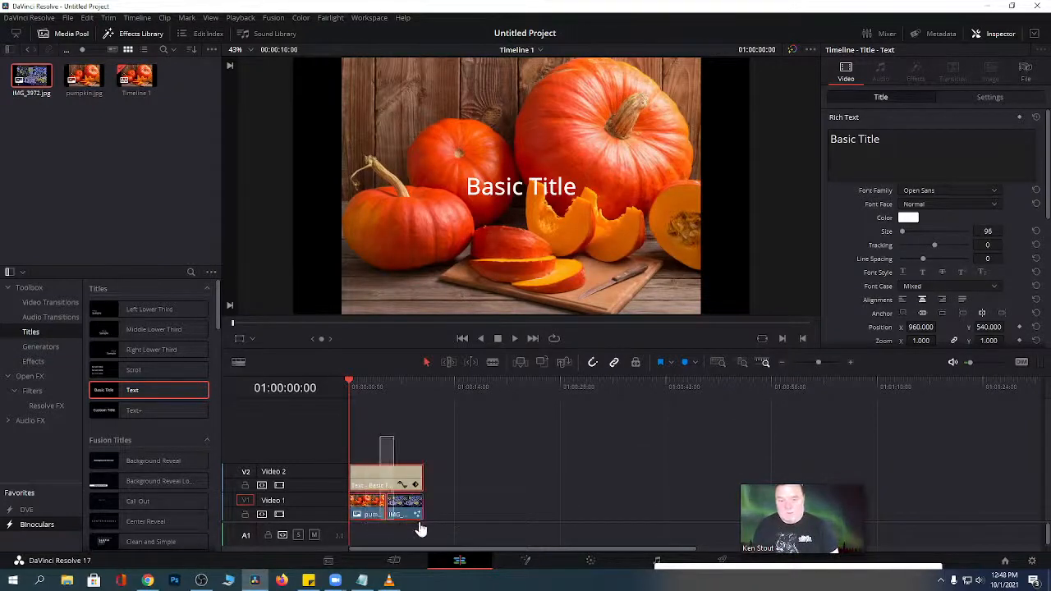
drag(366, 441, 410, 522)
key(Delete)
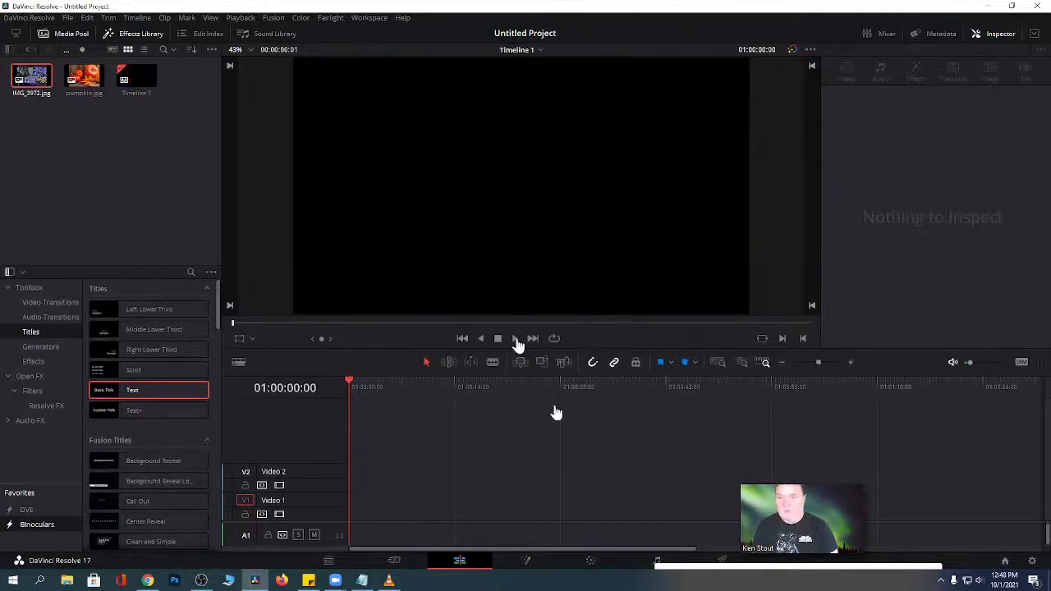
click(86, 22)
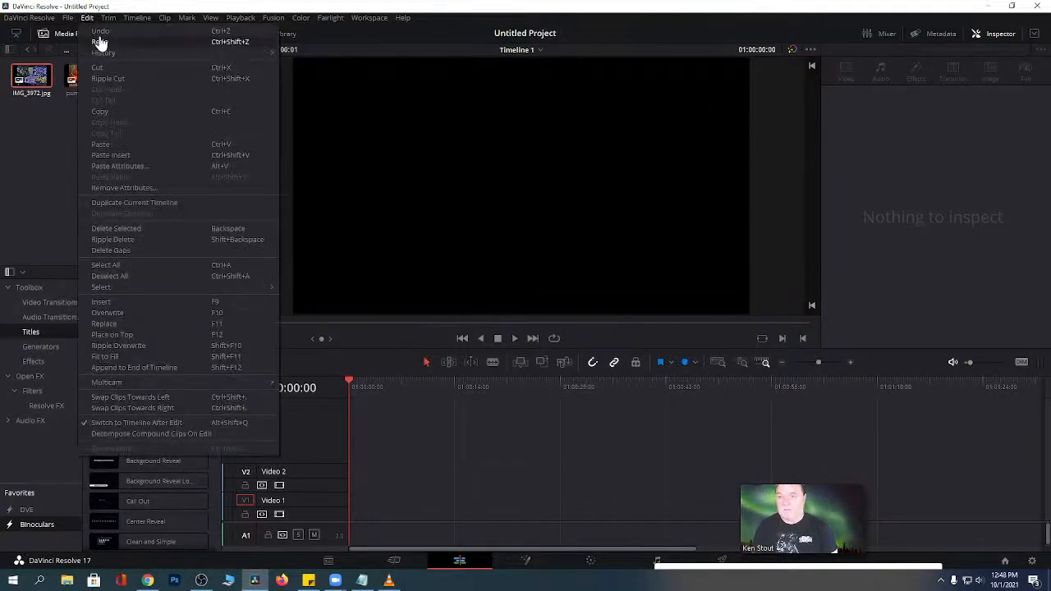
click(101, 39)
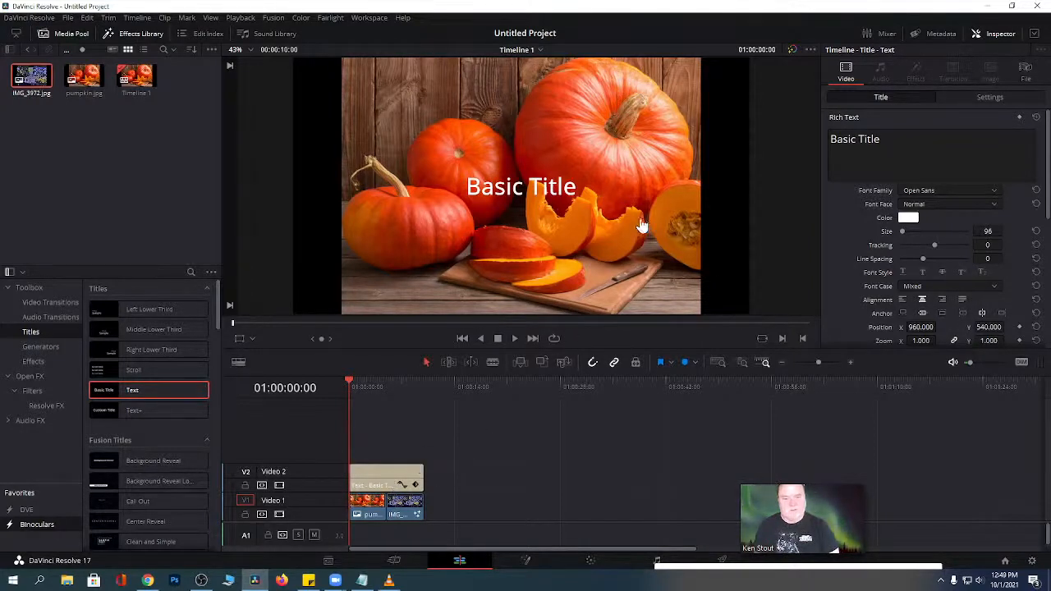
Replace the title's 'Basic Title' text with 'Pumpkin' and 'Skelton'.
click(881, 139)
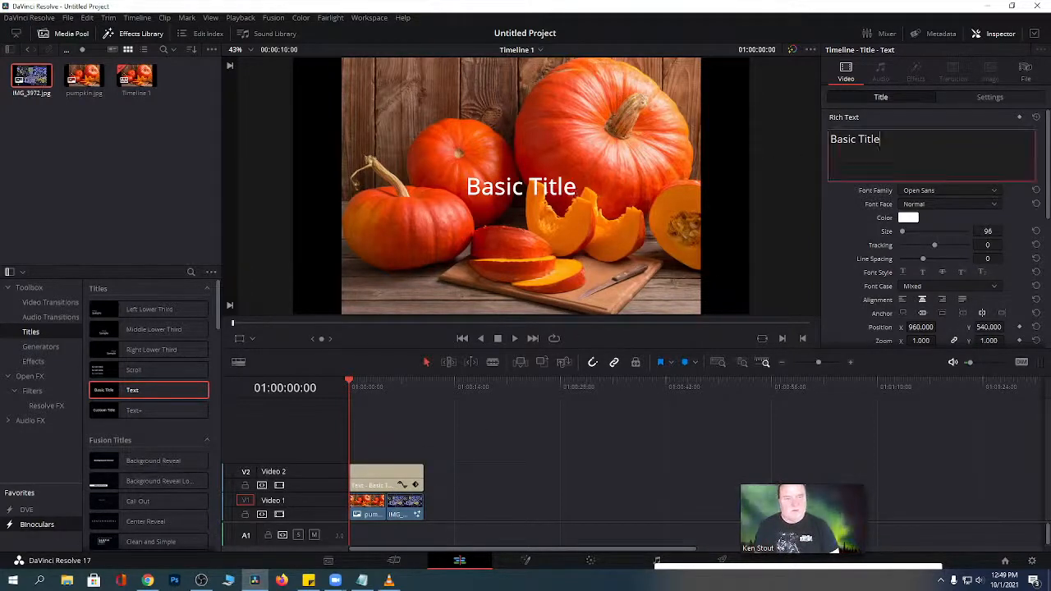
key(BackSpace)
key(BackSpace)
key(BackSpace)
key(BackSpace)
key(BackSpace)
key(BackSpace)
key(BackSpace)
key(BackSpace)
key(BackSpace)
key(BackSpace)
key(BackSpace)
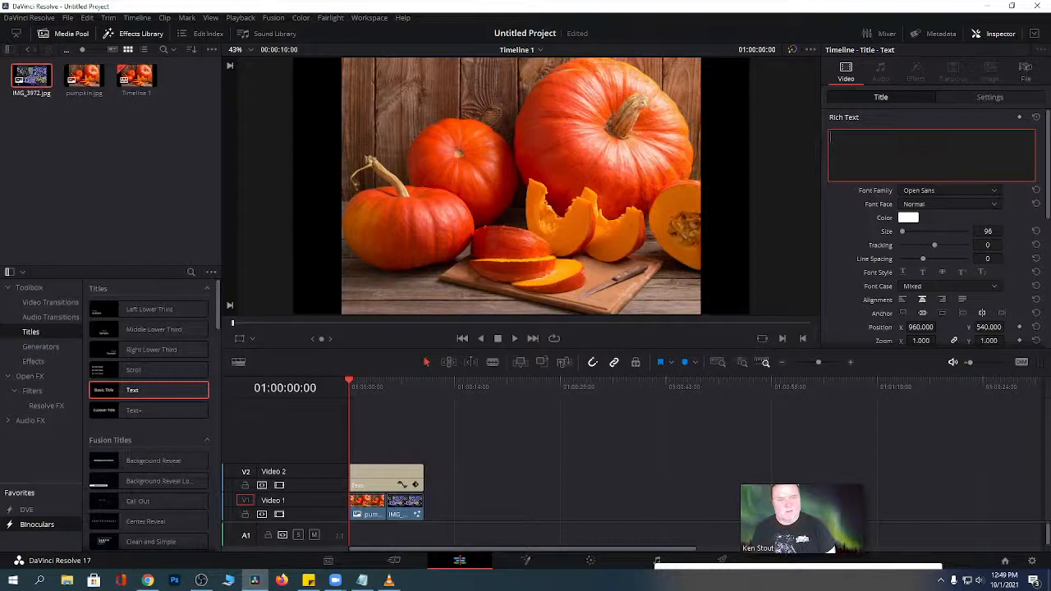
text(Pumb)
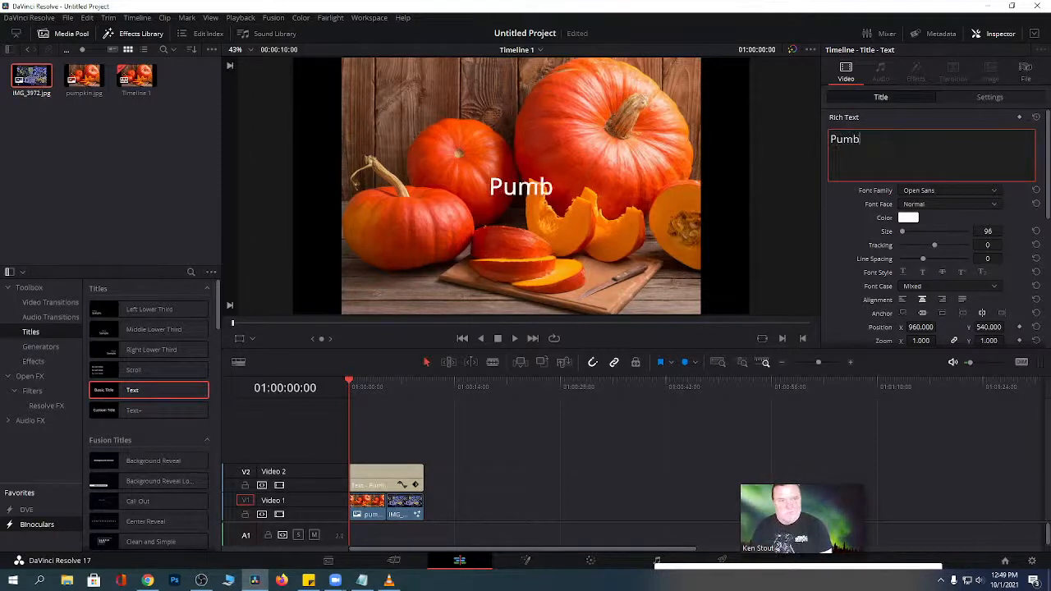
key(BackSpace)
text(pkin)
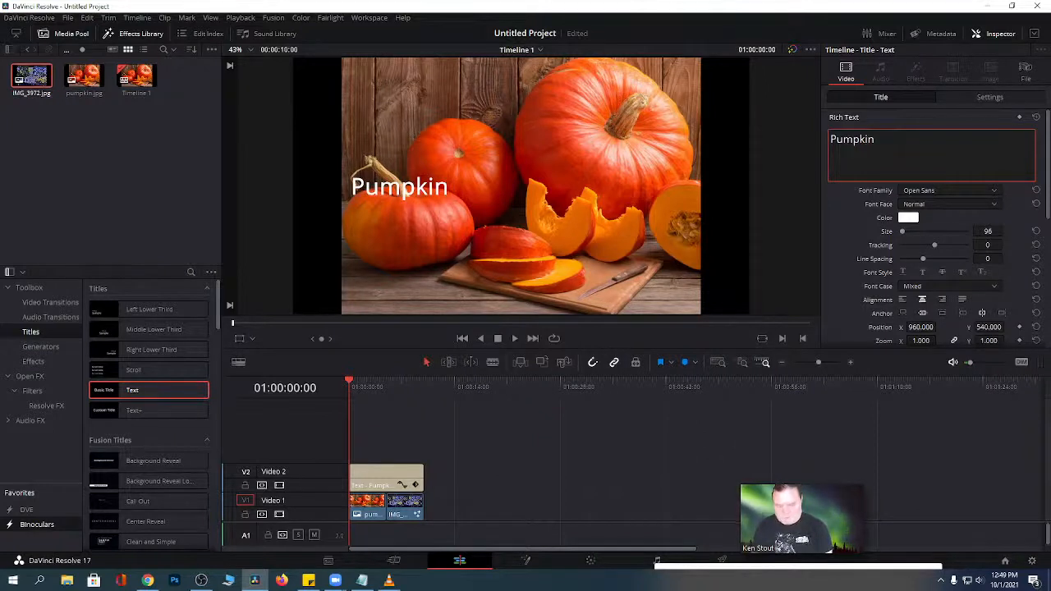
text(Skel)
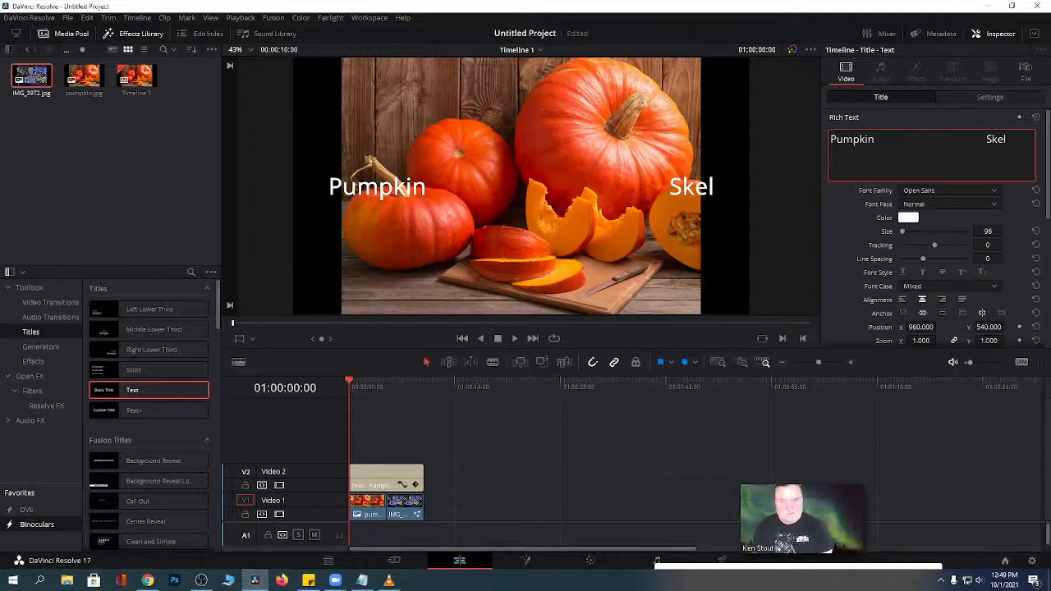
text(ton)
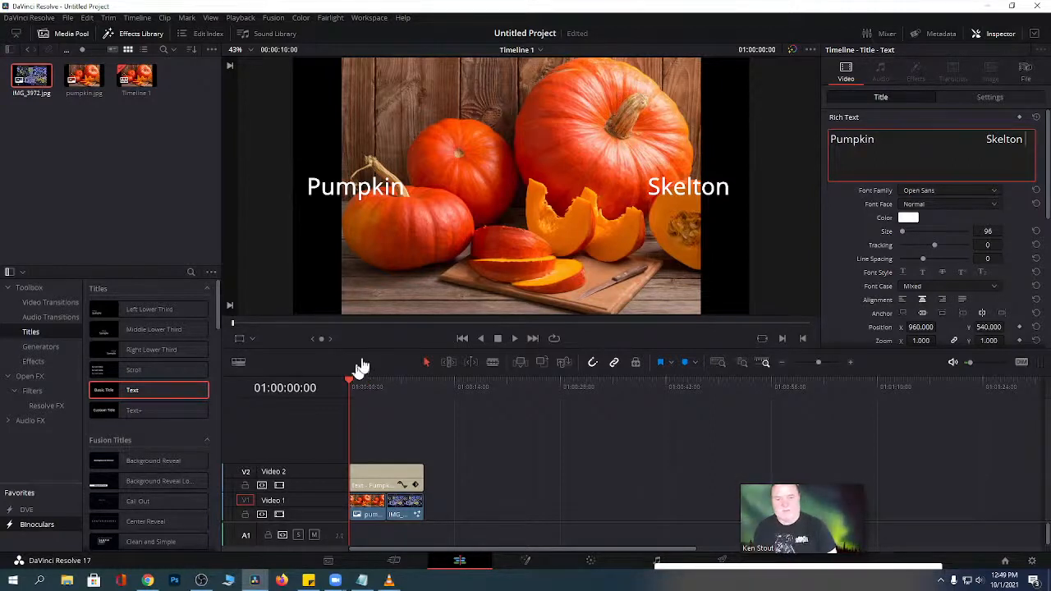
click(499, 342)
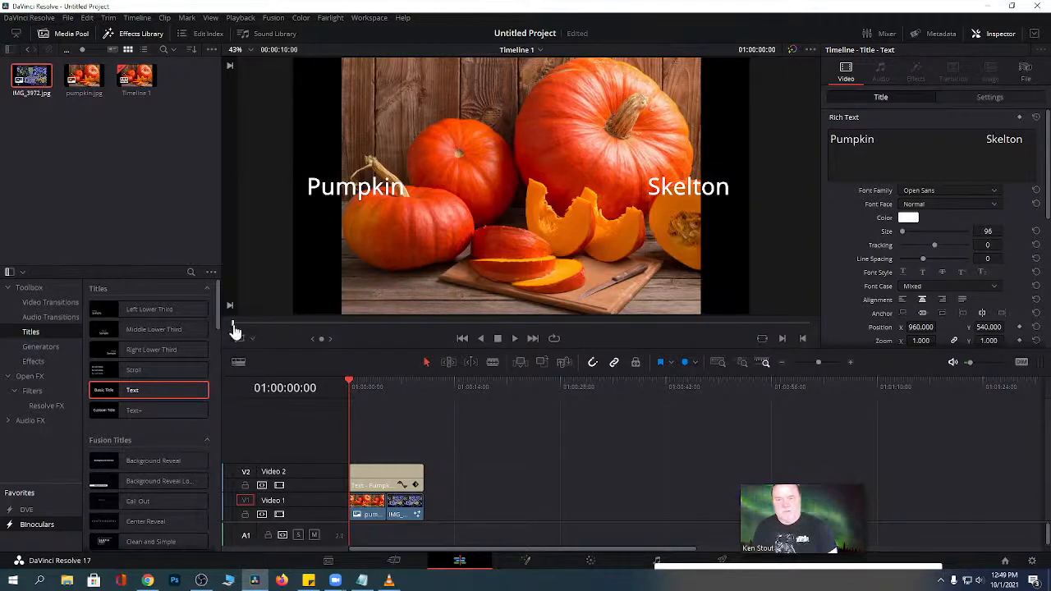
Scrub through the timeline to preview the new title, returning to the start.
drag(234, 329, 606, 322)
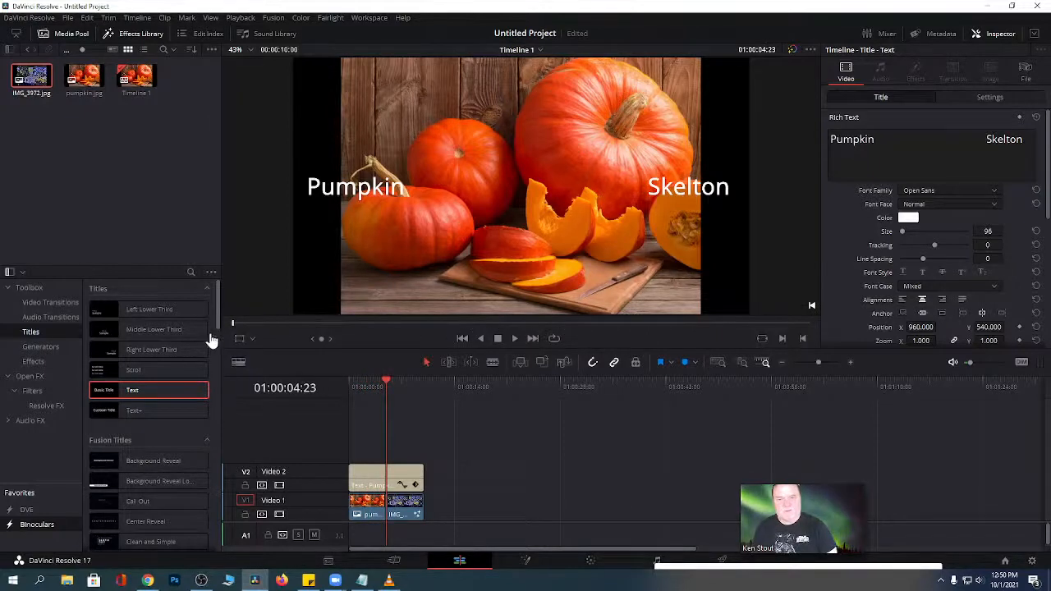
key(Home)
mouse_move(361, 383)
mouse_down()
mouse_move(438, 382)
mouse_move(361, 391)
mouse_up()
key(Home)
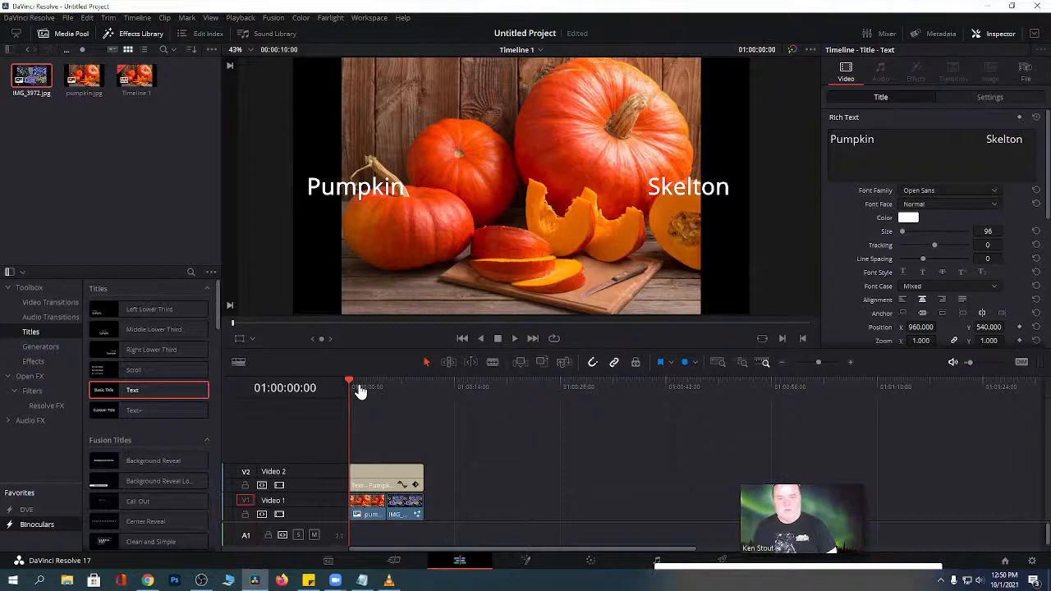
Blade the Video 2 title clip at the 01:00:05:00 mark and return to Selection mode.
click(378, 486)
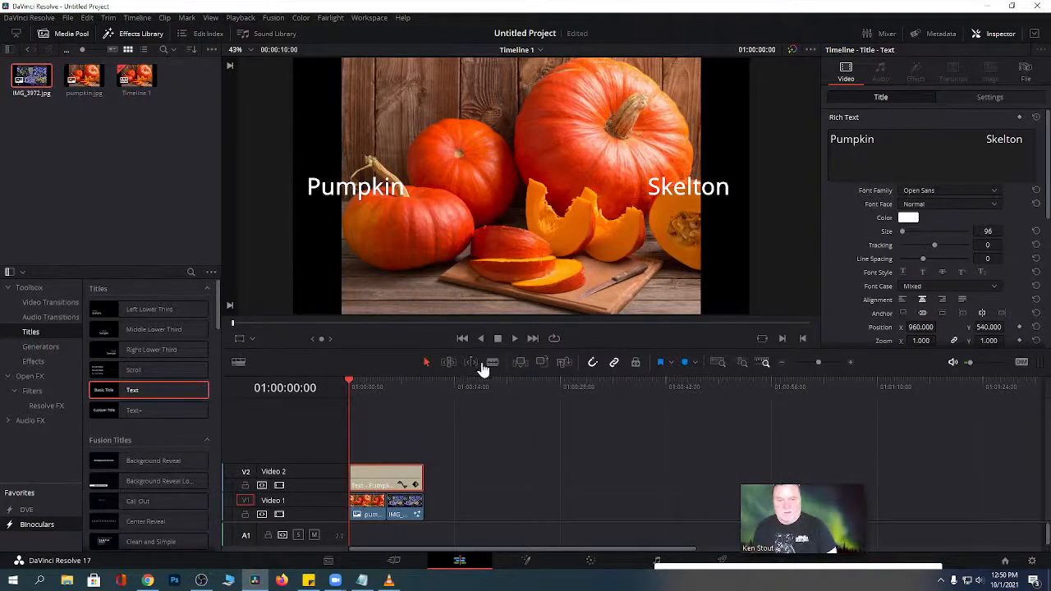
click(492, 364)
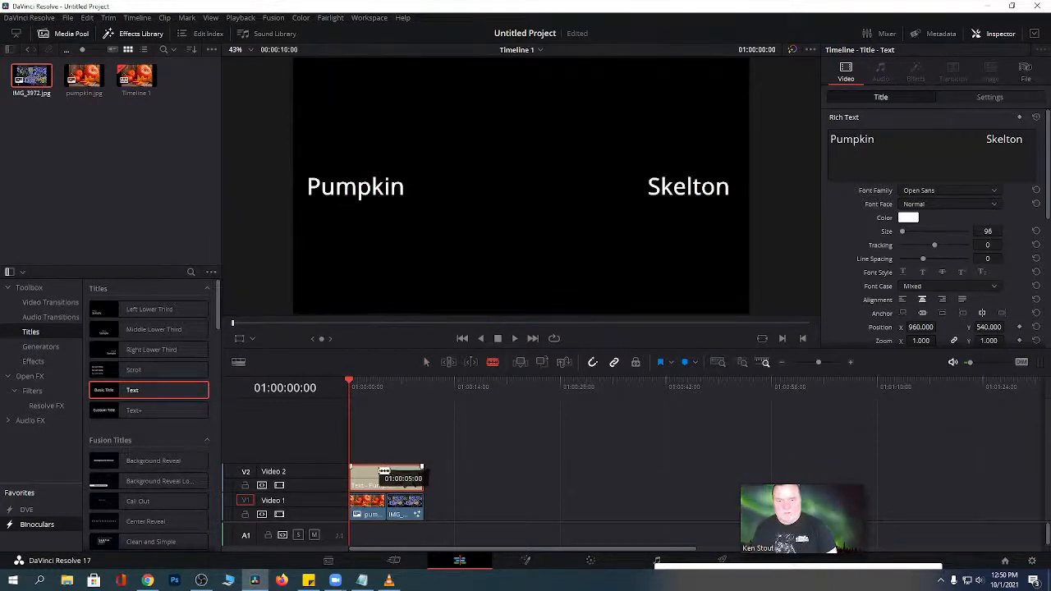
click(387, 470)
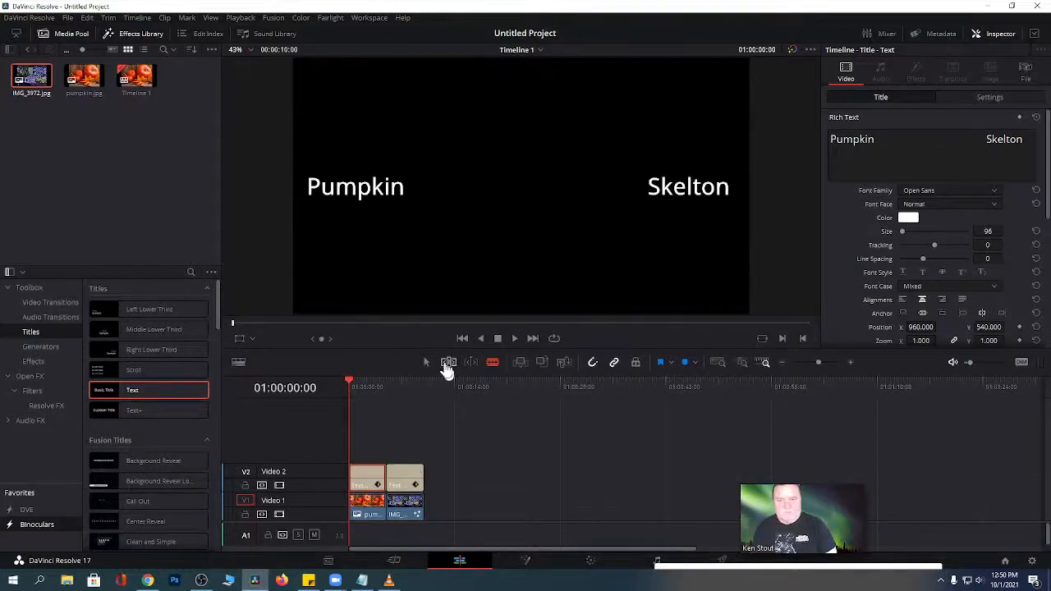
click(426, 362)
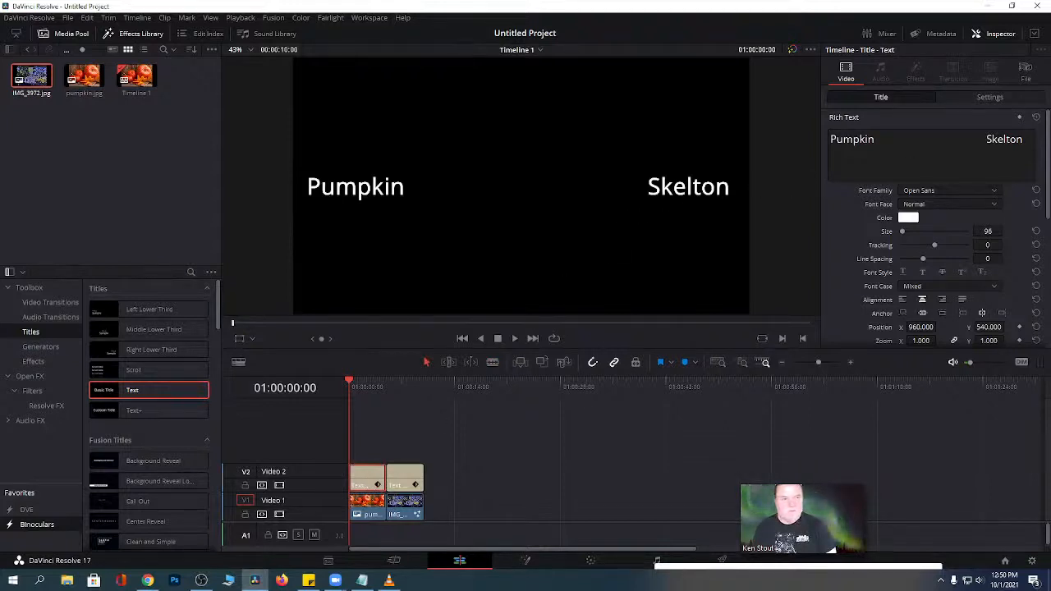
Delete all Rich Text from the first title clip.
click(1022, 141)
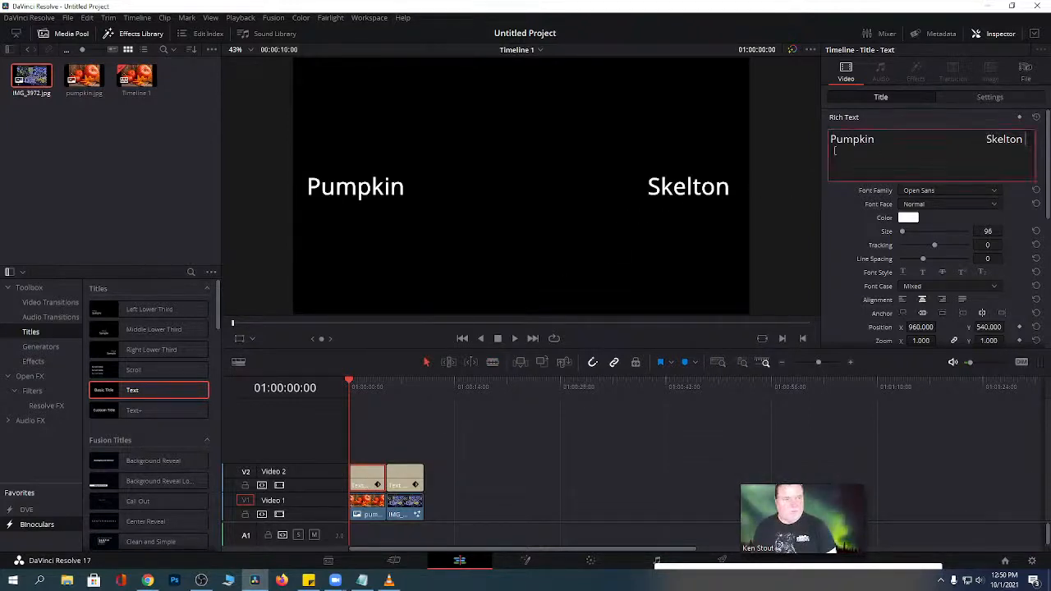
key(ctrl+a)
key(BackSpace)
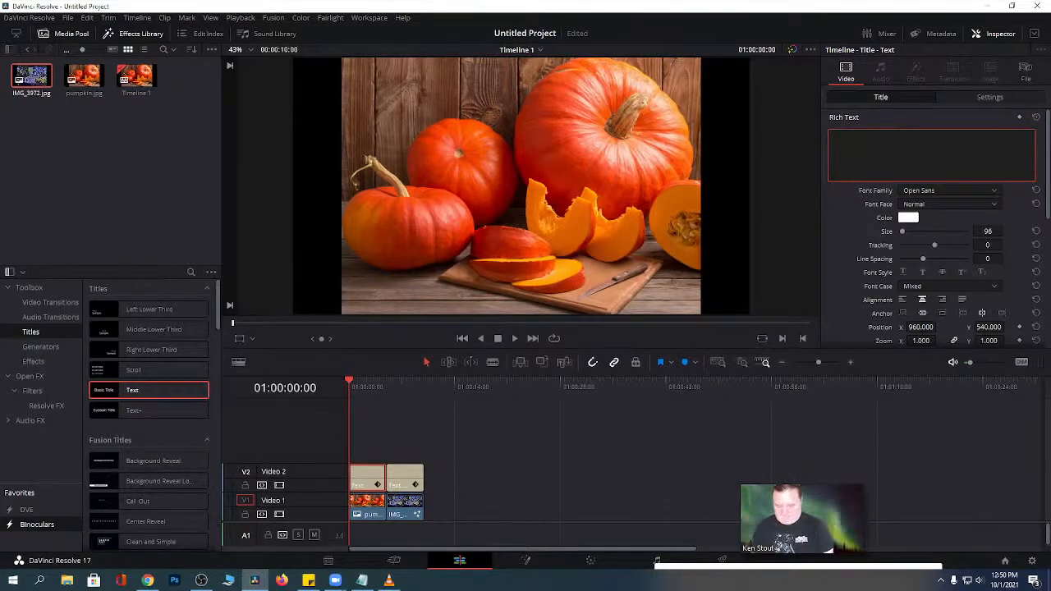
Type 'Pumpkin' into the first title, then replace the second title's text with 'Skelton'.
text(Pumpki)
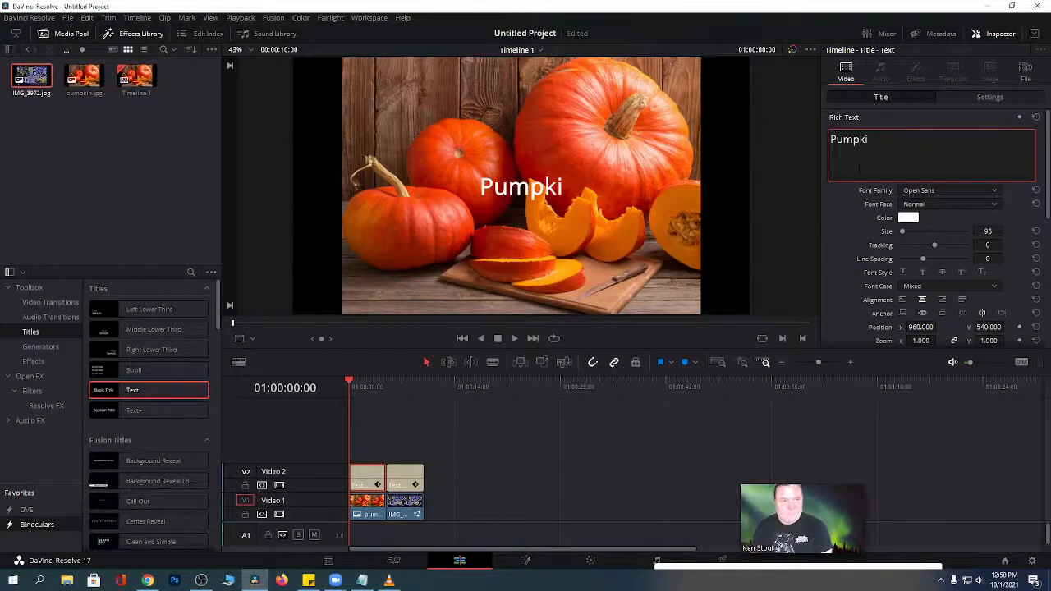
text(n)
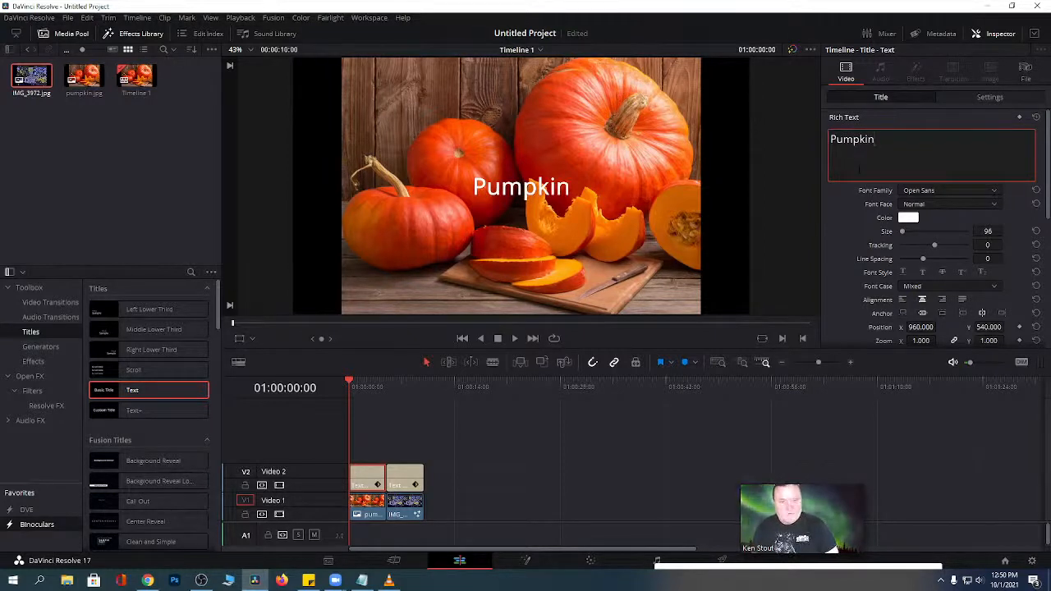
click(397, 484)
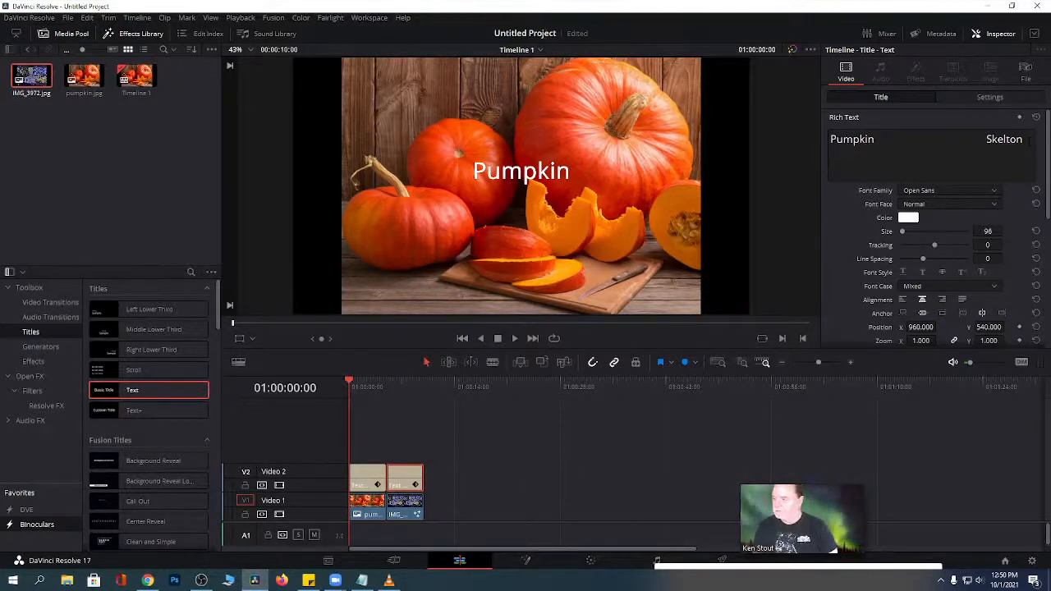
drag(1029, 141, 829, 156)
key(BackSpace)
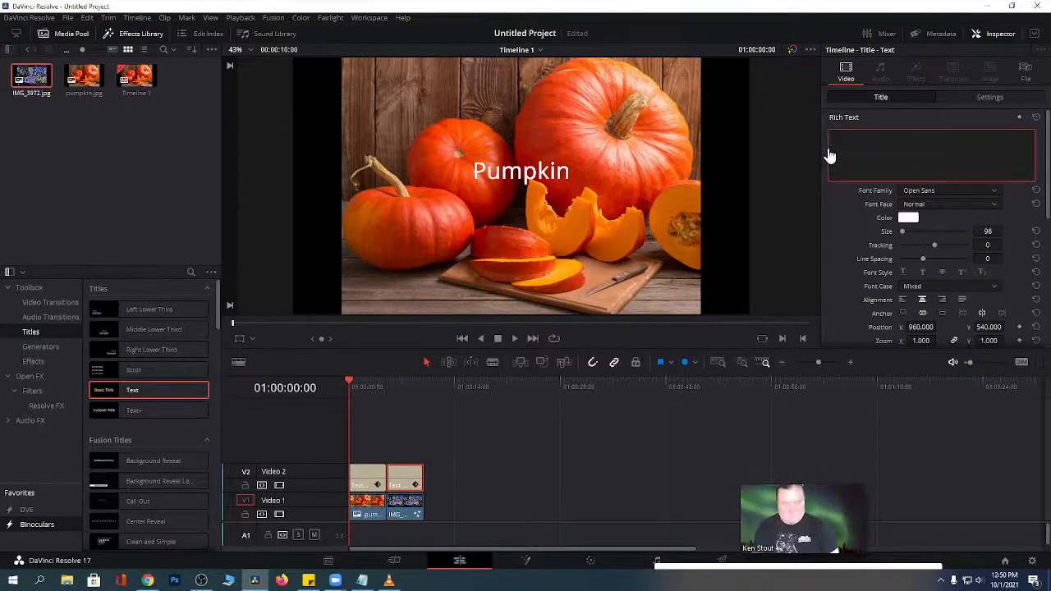
text(Skelton)
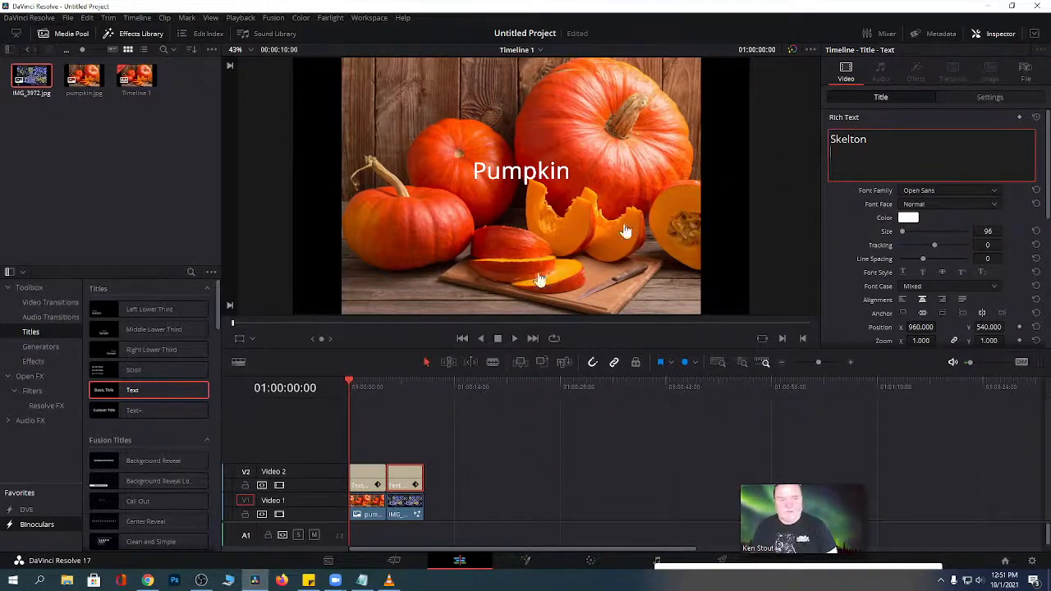
click(999, 34)
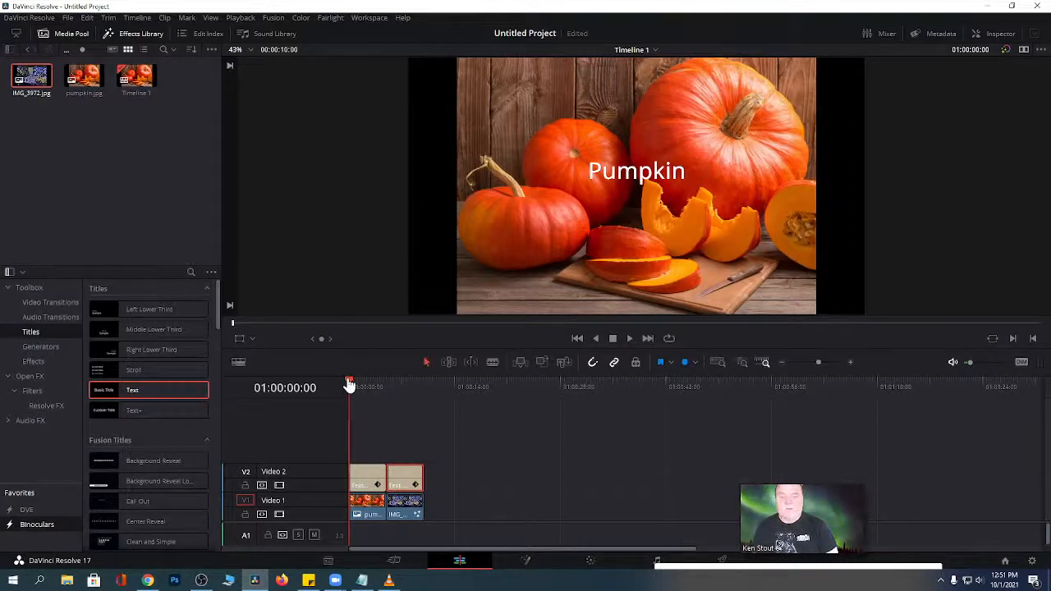
mouse_move(352, 384)
mouse_down()
mouse_move(408, 394)
mouse_move(354, 399)
mouse_move(411, 399)
mouse_move(336, 394)
mouse_up()
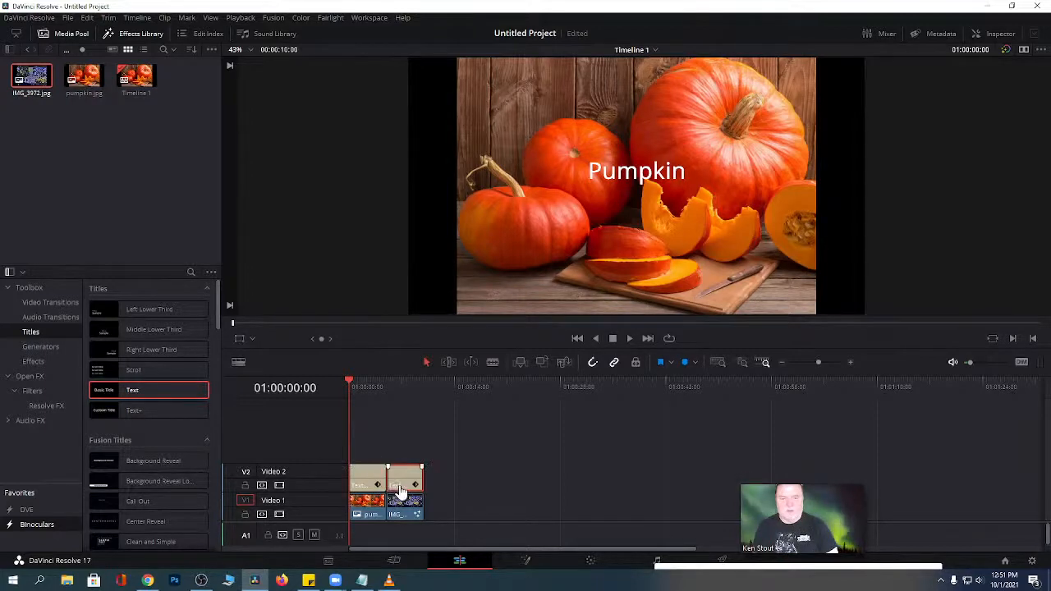
mouse_move(400, 490)
mouse_down()
mouse_move(429, 488)
mouse_move(405, 490)
mouse_up()
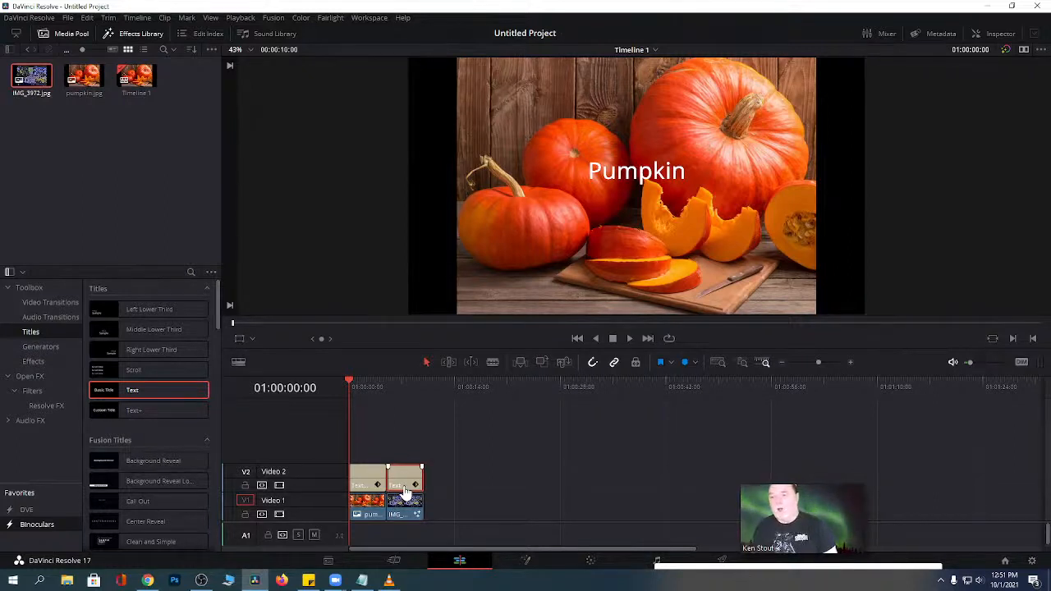
drag(145, 399, 504, 483)
click(519, 484)
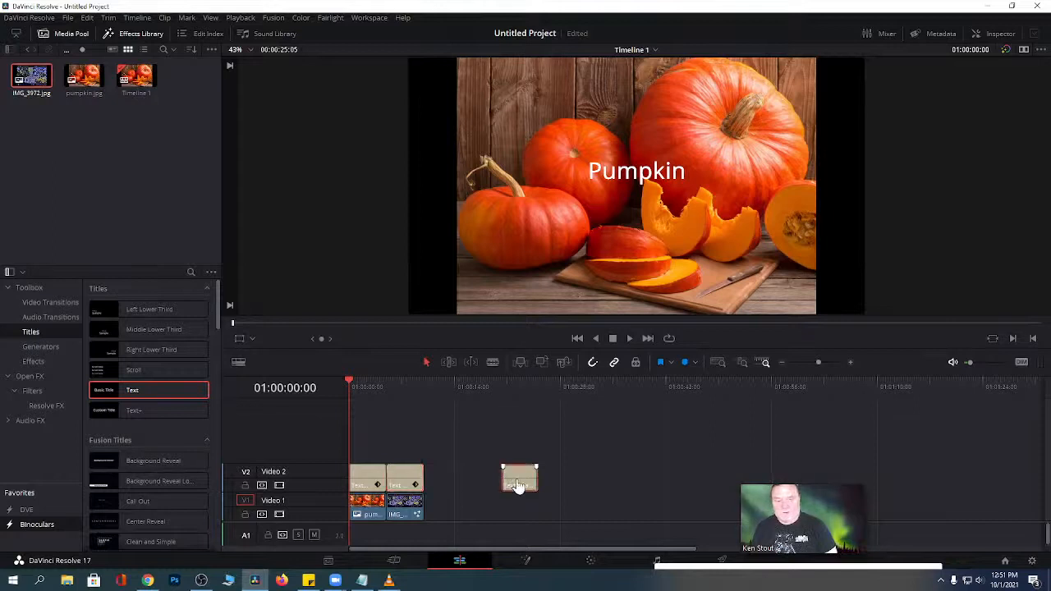
key(Delete)
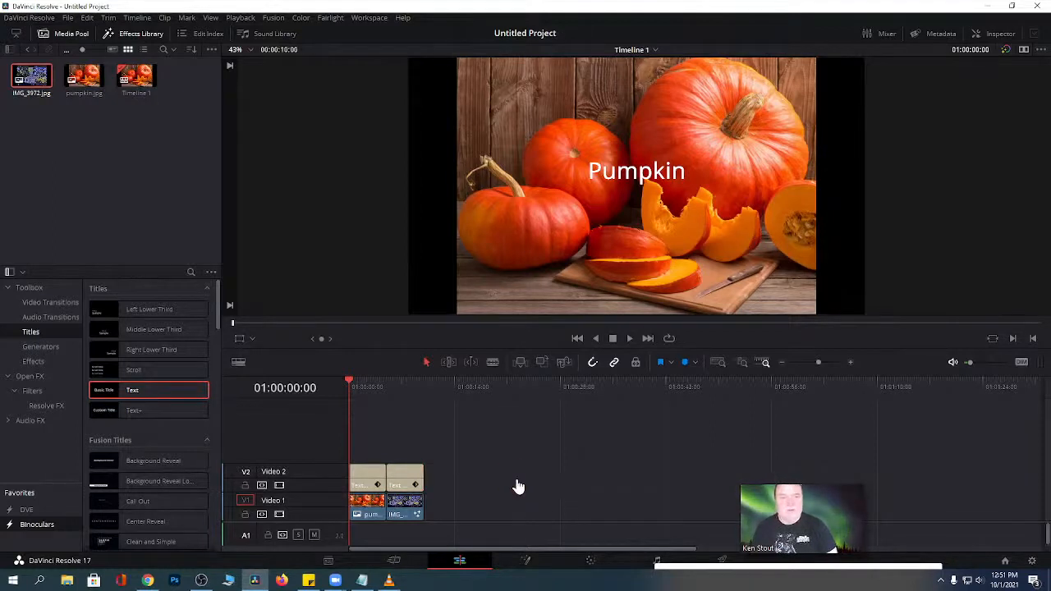
Show the Metadata panel, briefly opening and closing the audio Mixer.
click(941, 36)
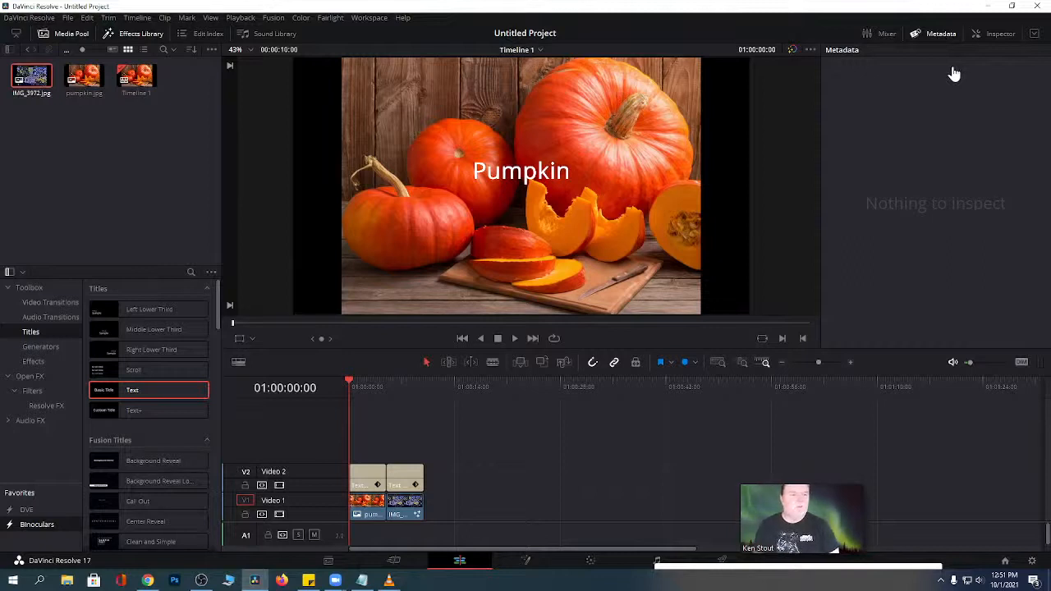
click(876, 36)
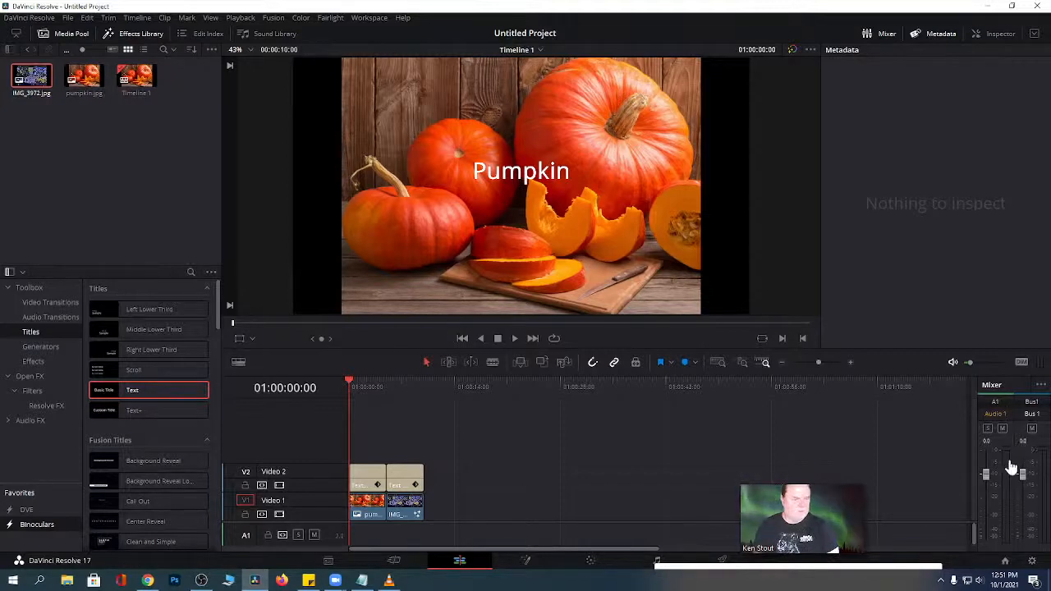
click(872, 37)
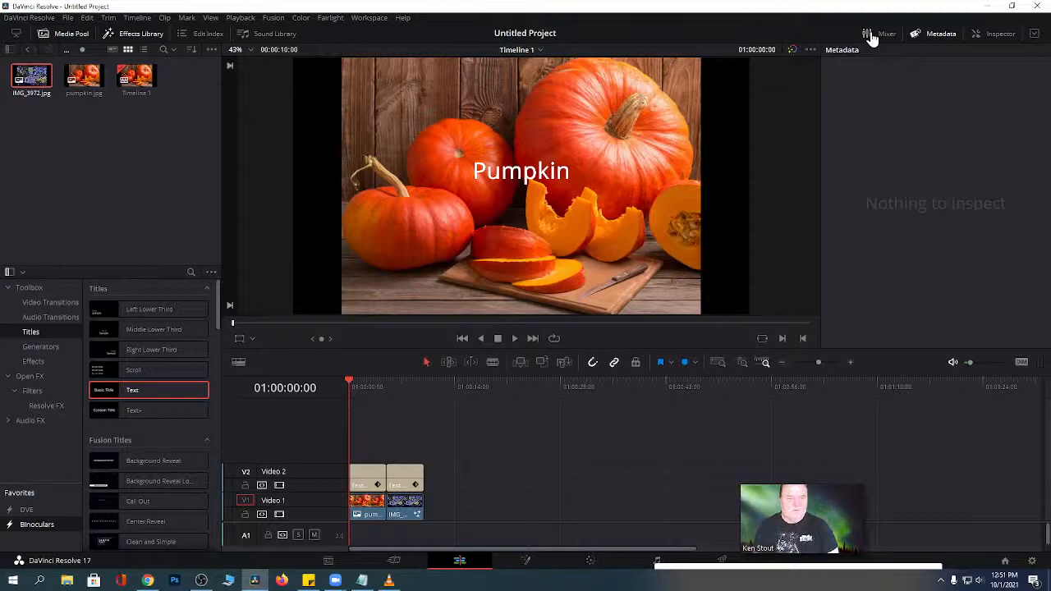
Open the Fusion page, hide the Keyframes and Inspector panels, and shift MediaOut1 right in the node graph.
click(526, 562)
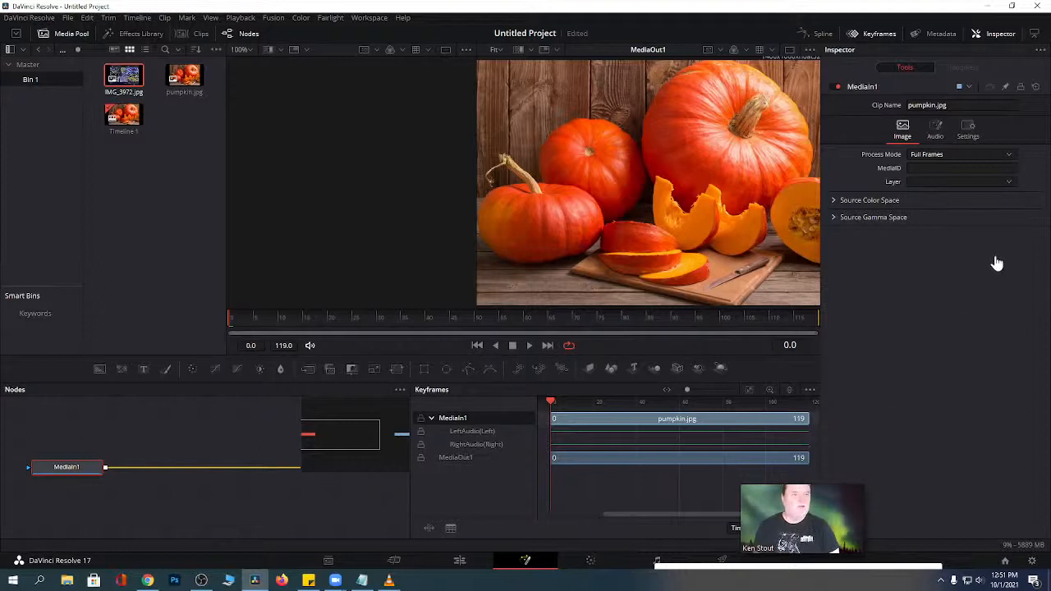
click(875, 34)
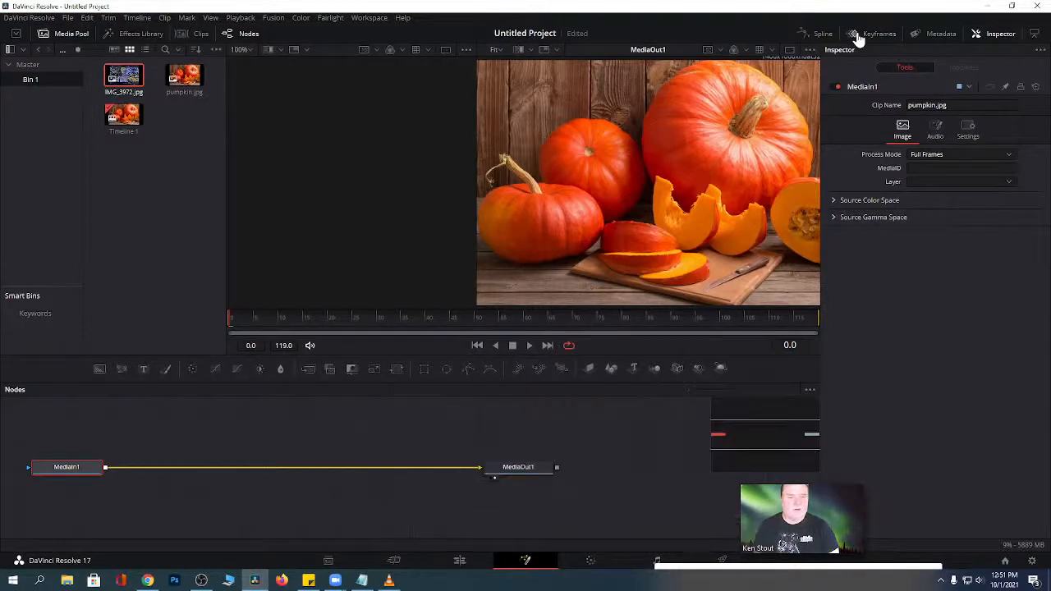
click(857, 36)
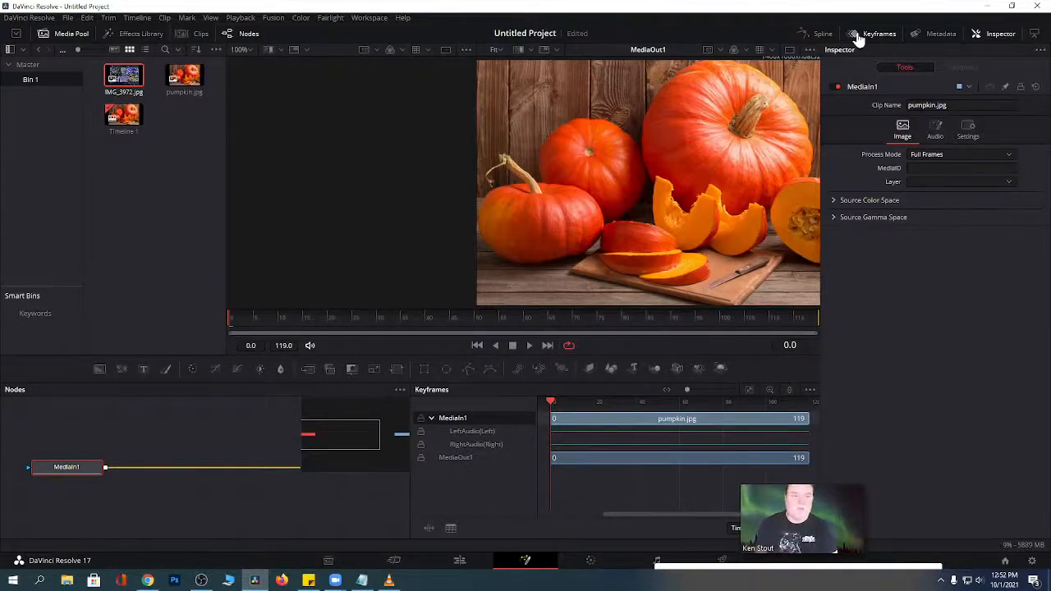
click(868, 37)
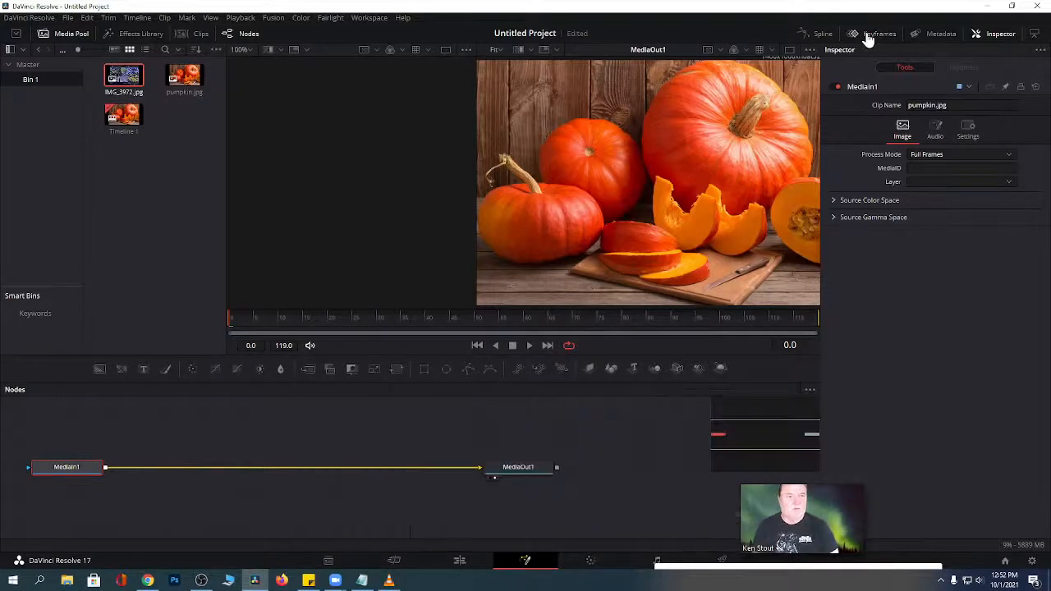
click(982, 35)
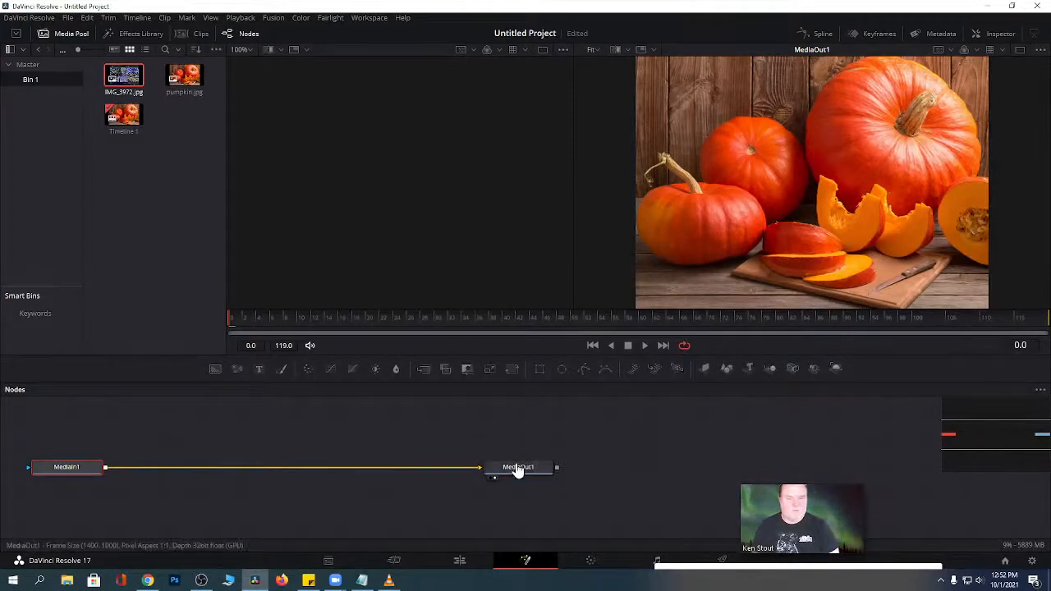
drag(518, 469, 573, 469)
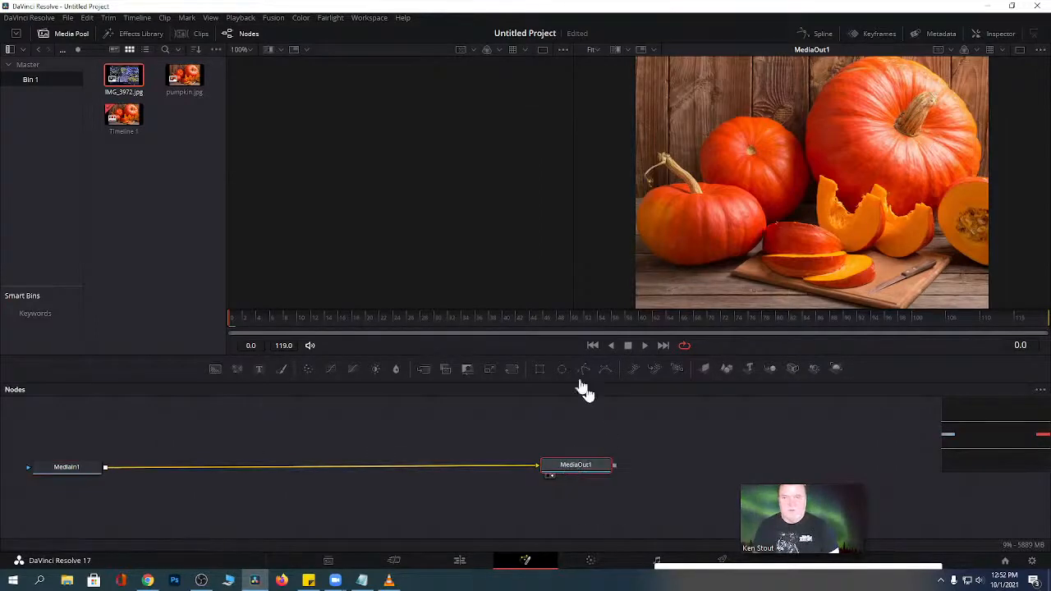
Switch between the Edit and Fusion pages, selecting the pumpkin clip on Video 1 to see its nodes.
click(459, 560)
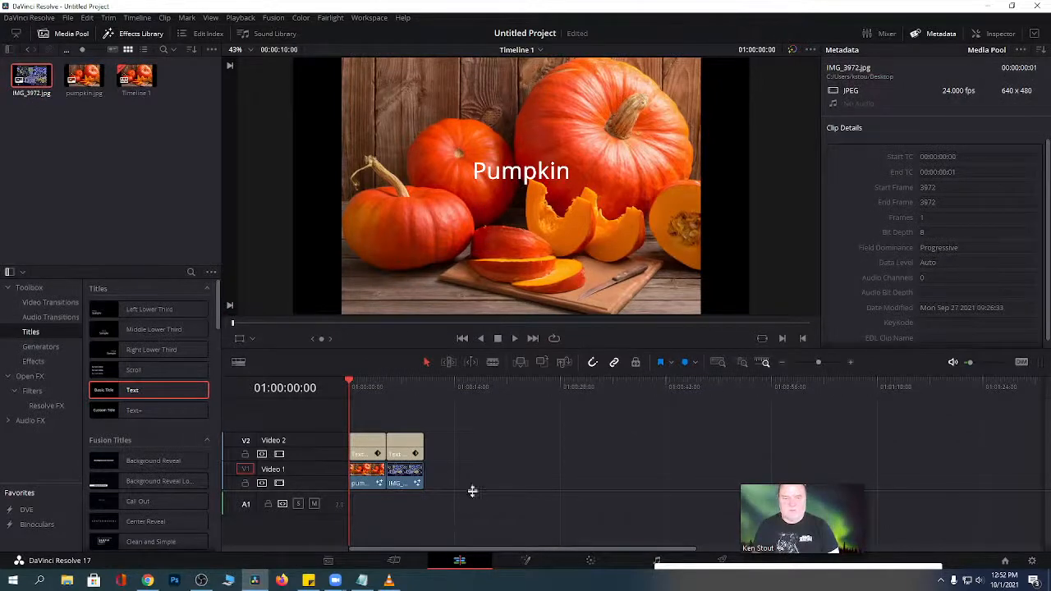
click(525, 561)
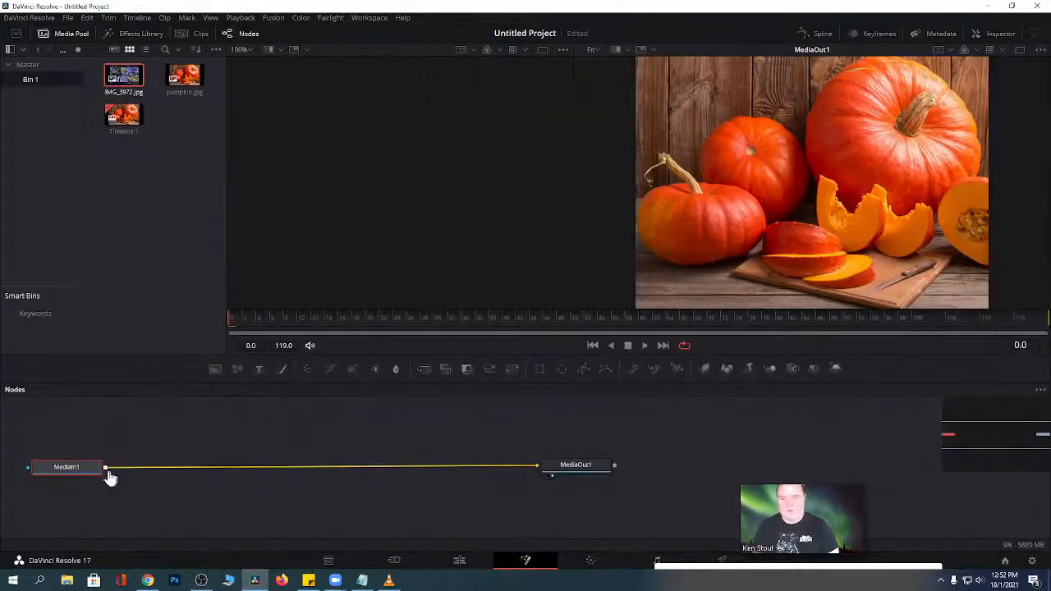
click(460, 560)
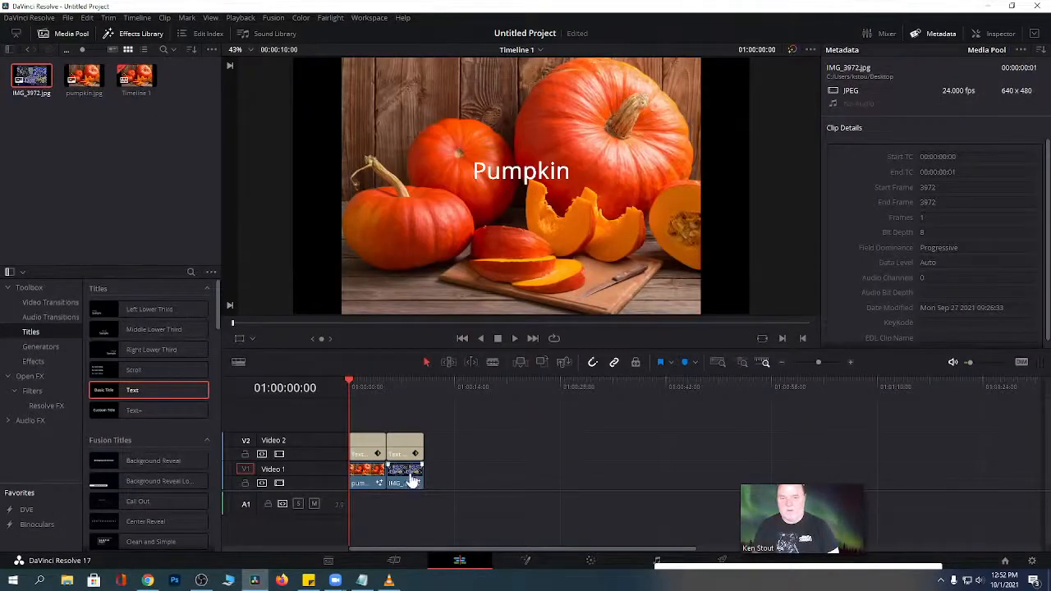
click(405, 387)
click(524, 562)
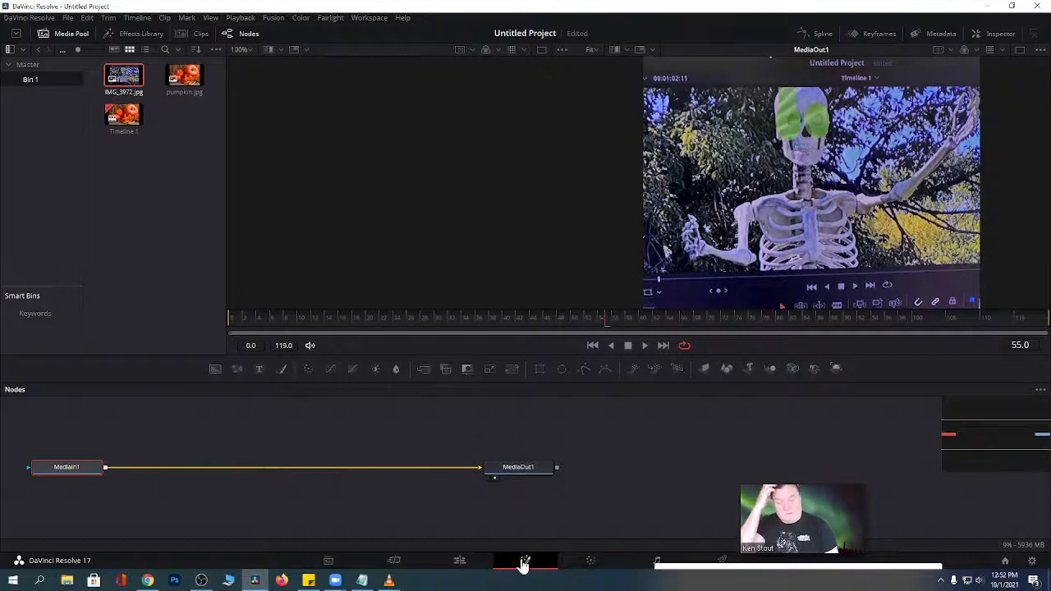
click(460, 561)
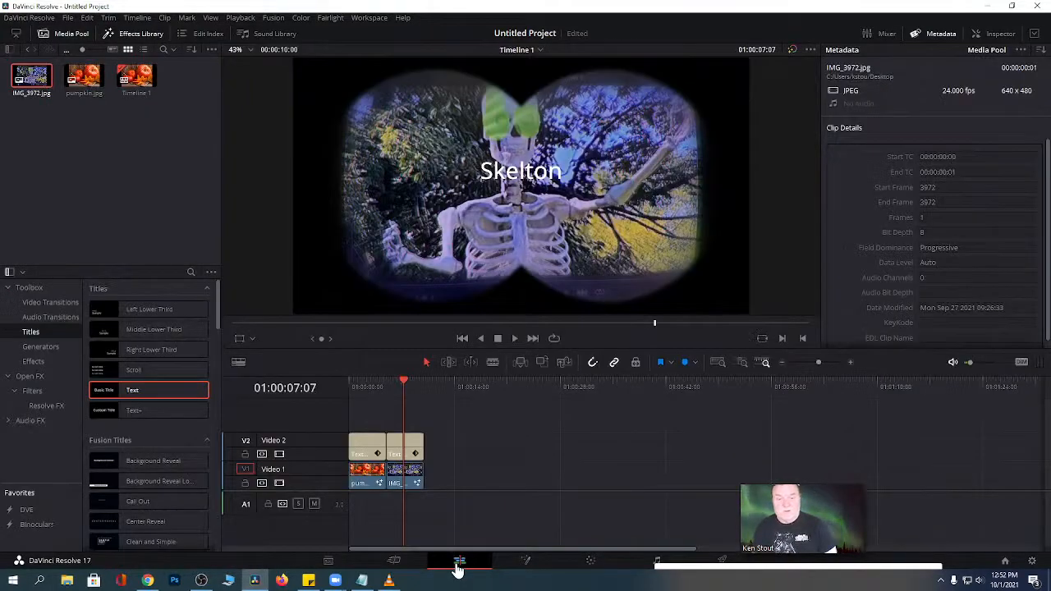
click(366, 478)
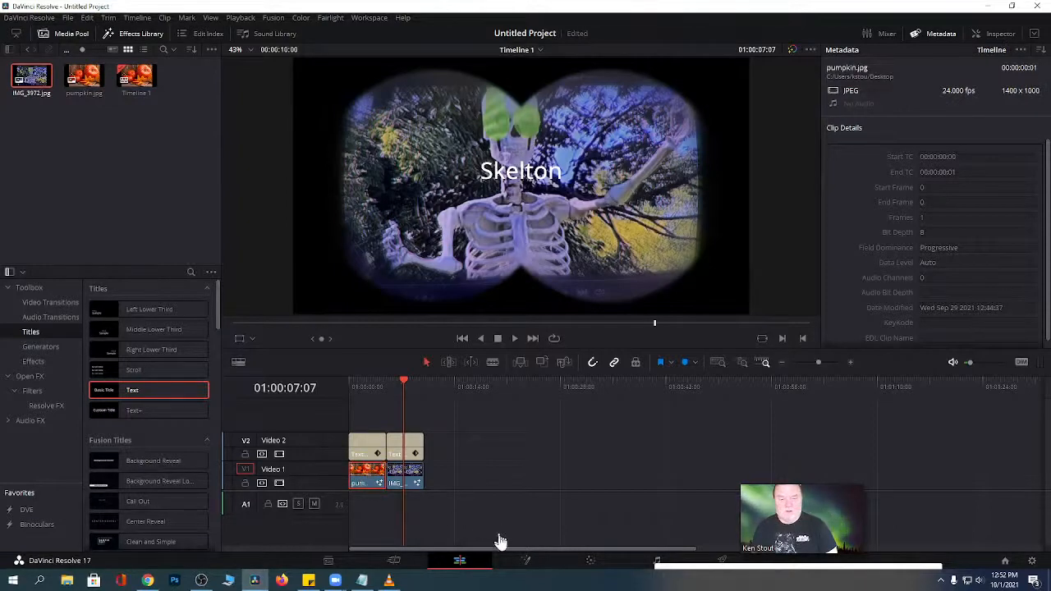
click(527, 563)
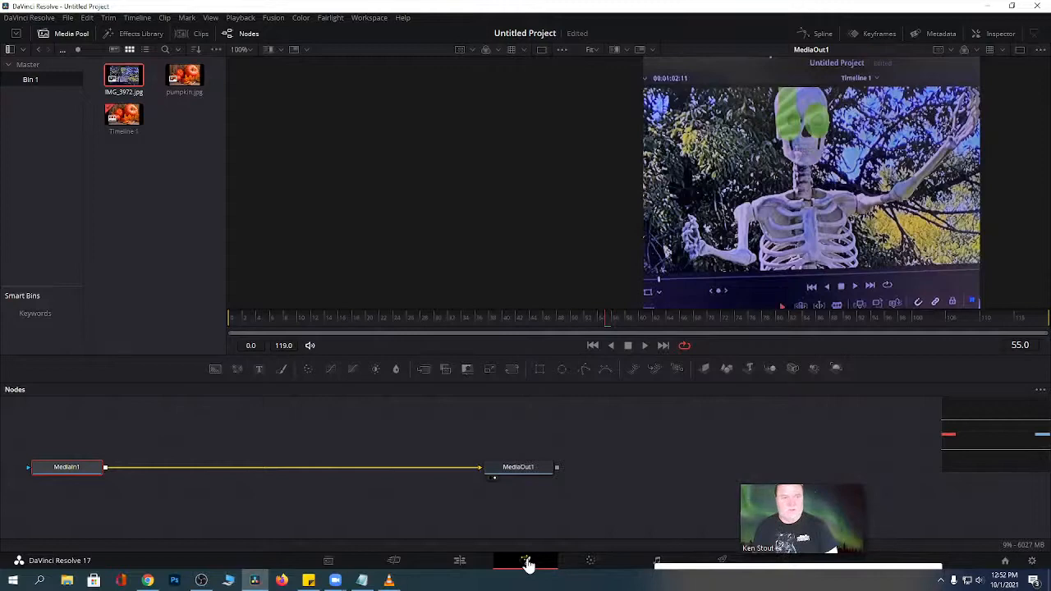
click(459, 561)
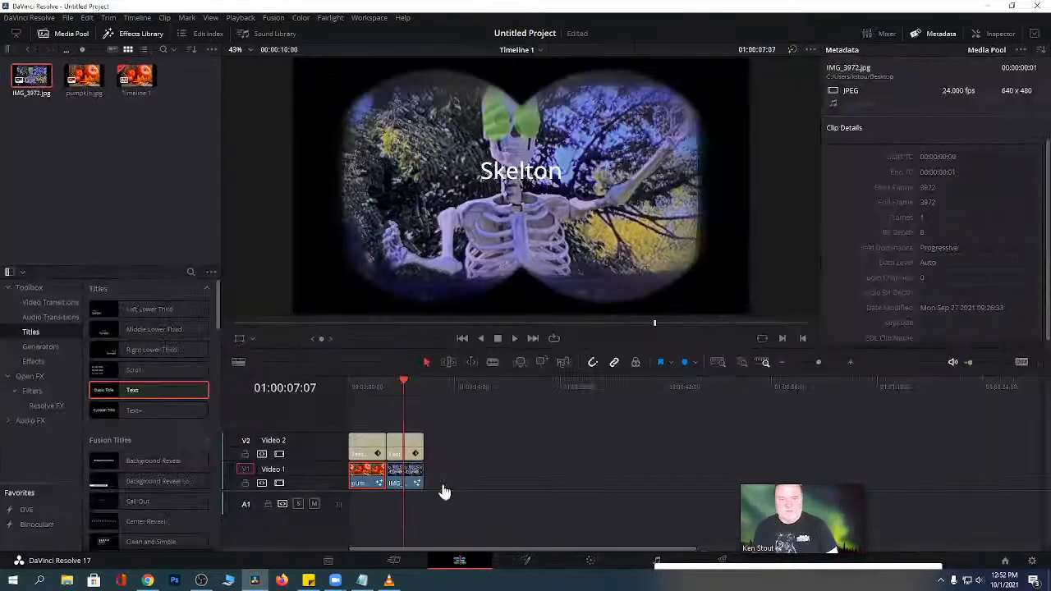
Scrub the playhead through the skeleton clip, then bring it back to 01:00:00:00.
drag(406, 388, 624, 383)
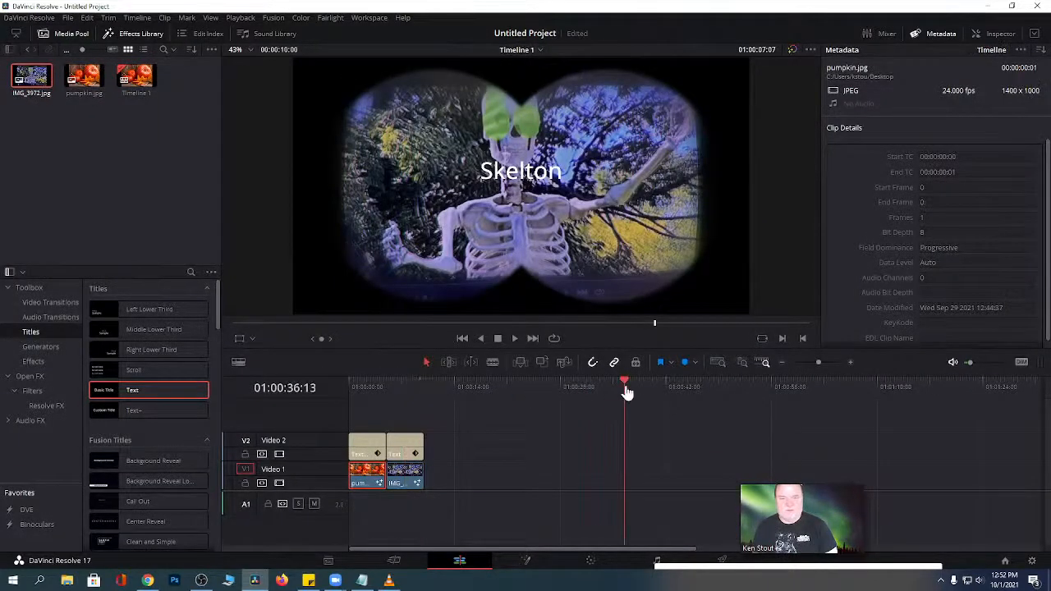
click(525, 563)
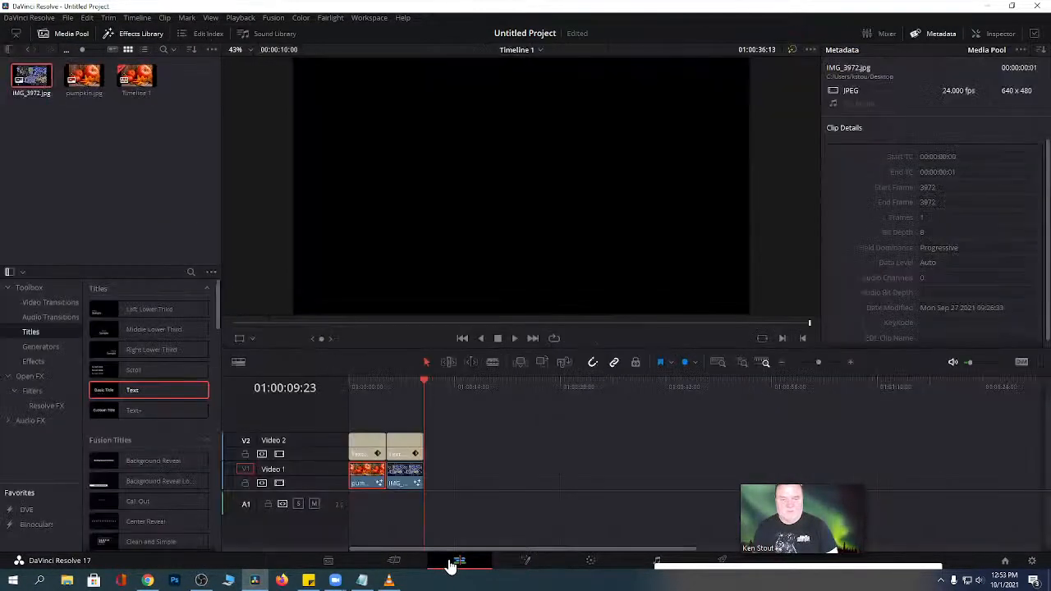
click(457, 562)
click(426, 383)
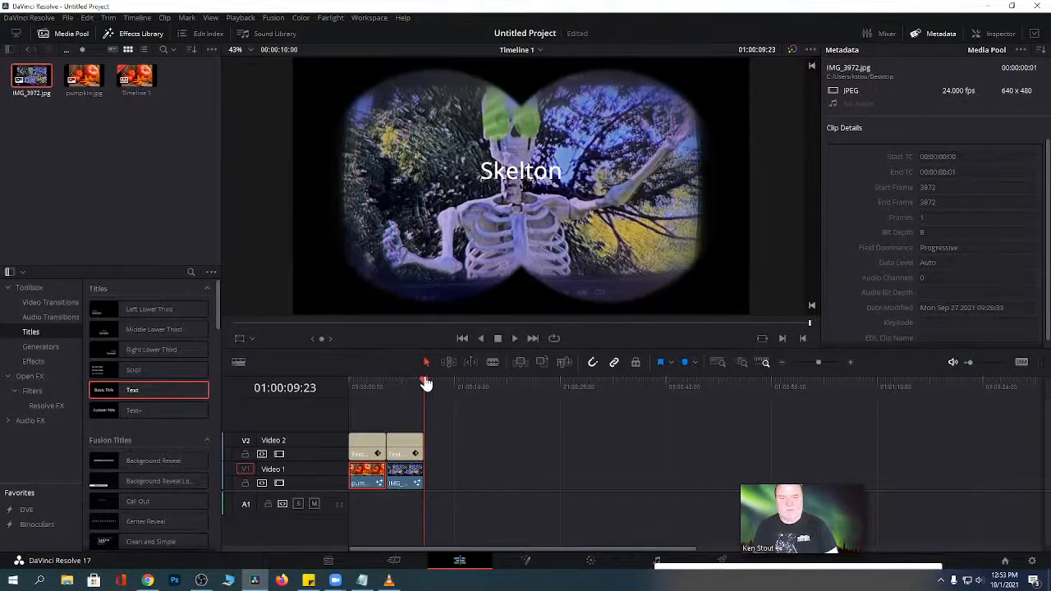
drag(431, 385, 603, 388)
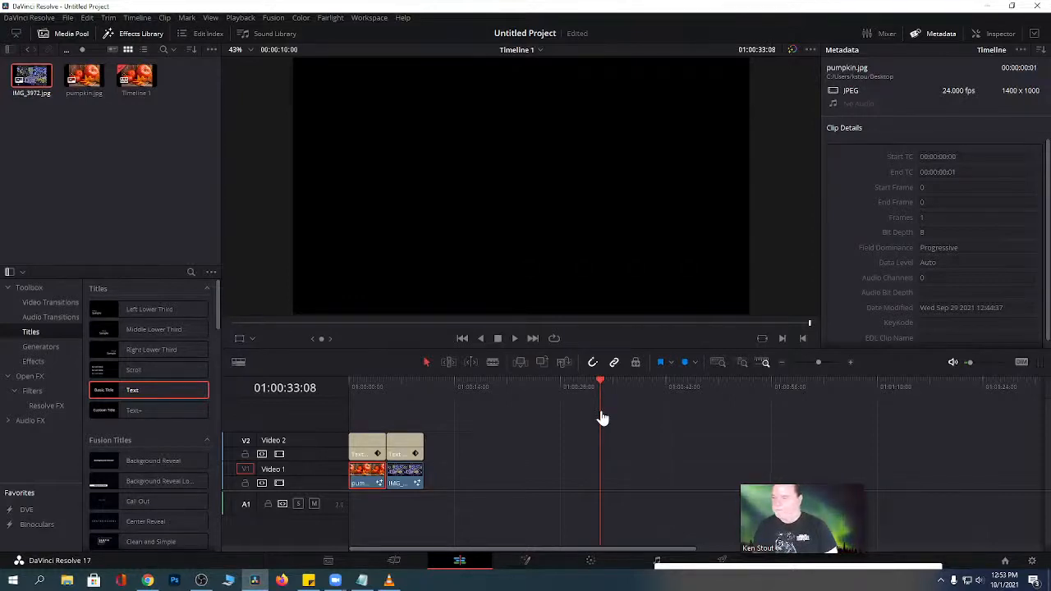
click(526, 561)
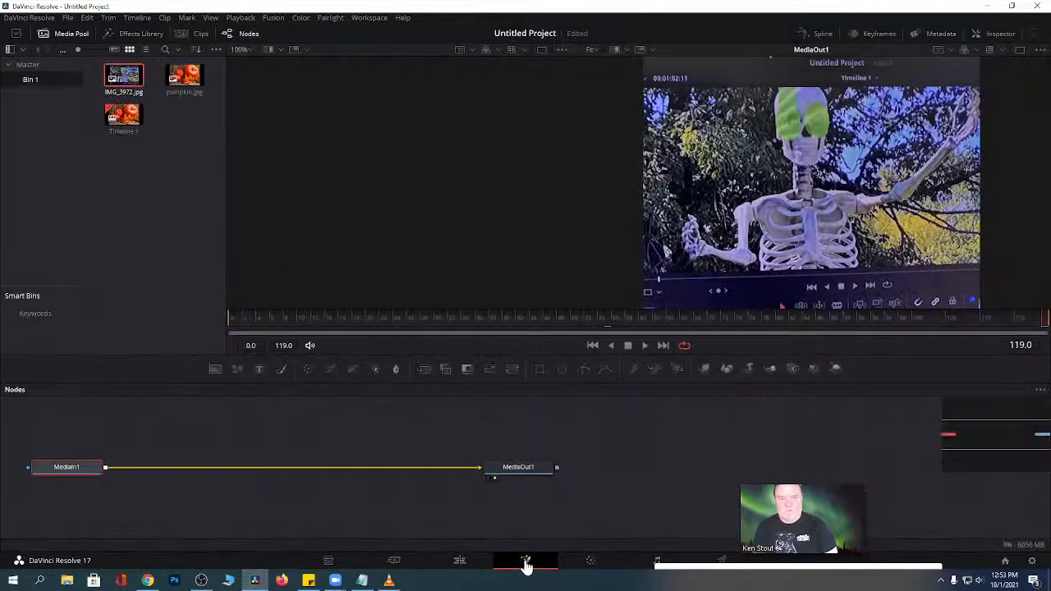
click(460, 563)
drag(425, 384, 368, 389)
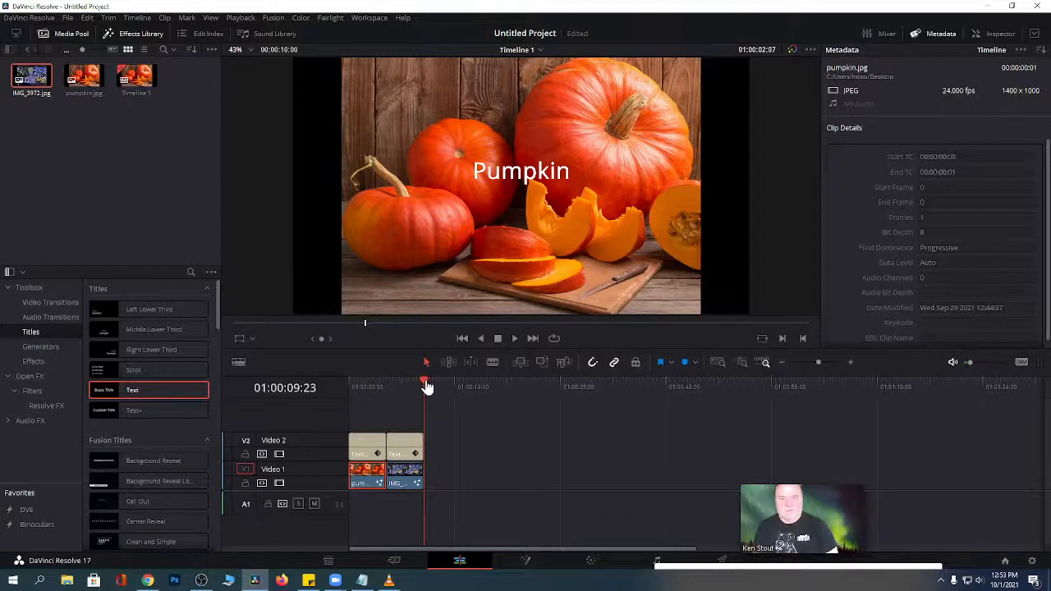
drag(426, 386, 356, 389)
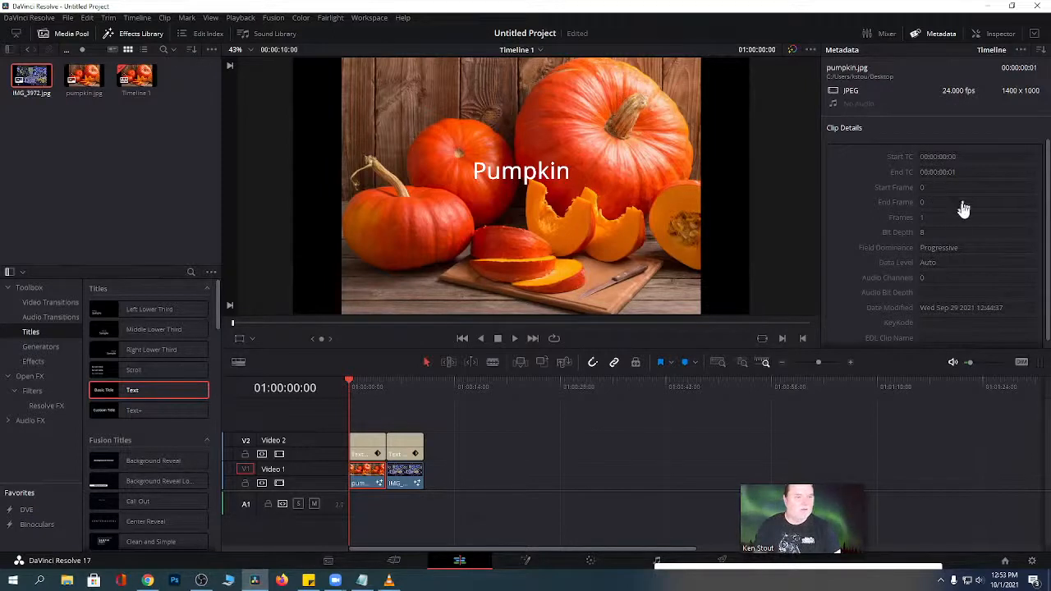
Show the Inspector, toggle the Mixer on and off, and return to the pumpkin clip's Fusion node graph.
click(984, 37)
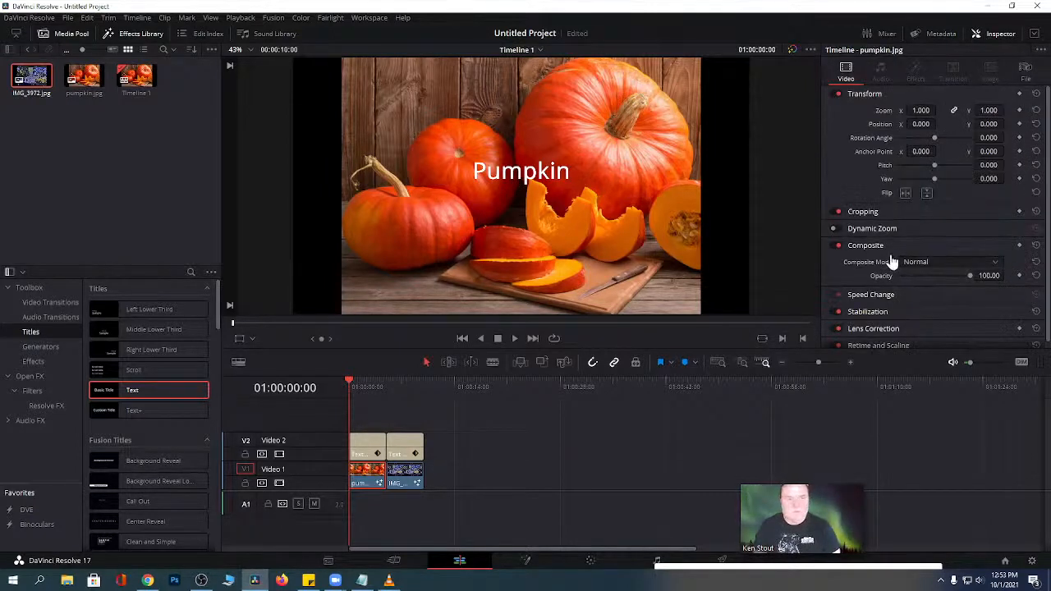
click(871, 35)
click(870, 35)
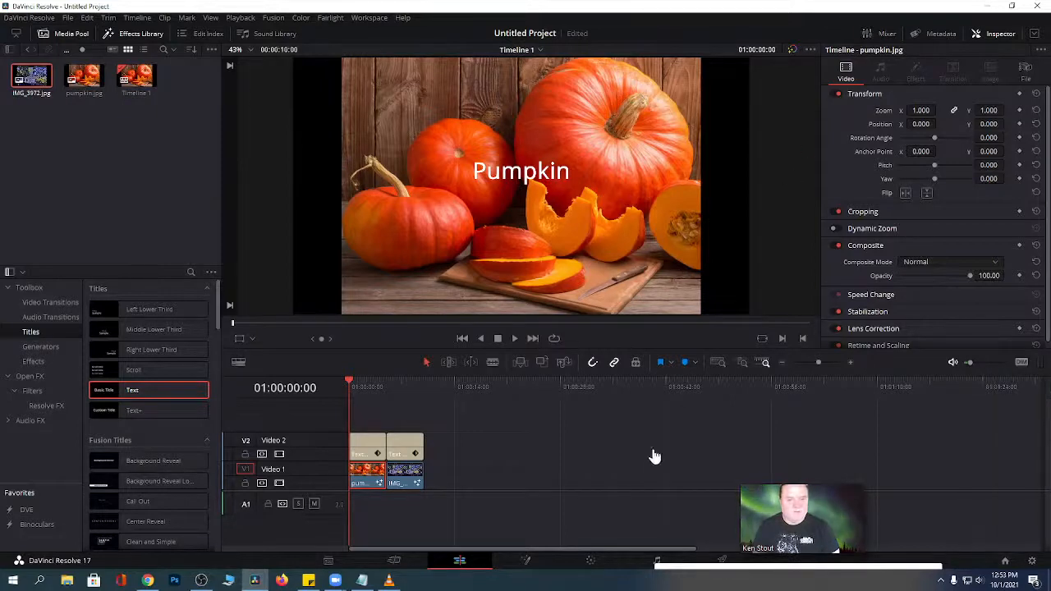
click(526, 561)
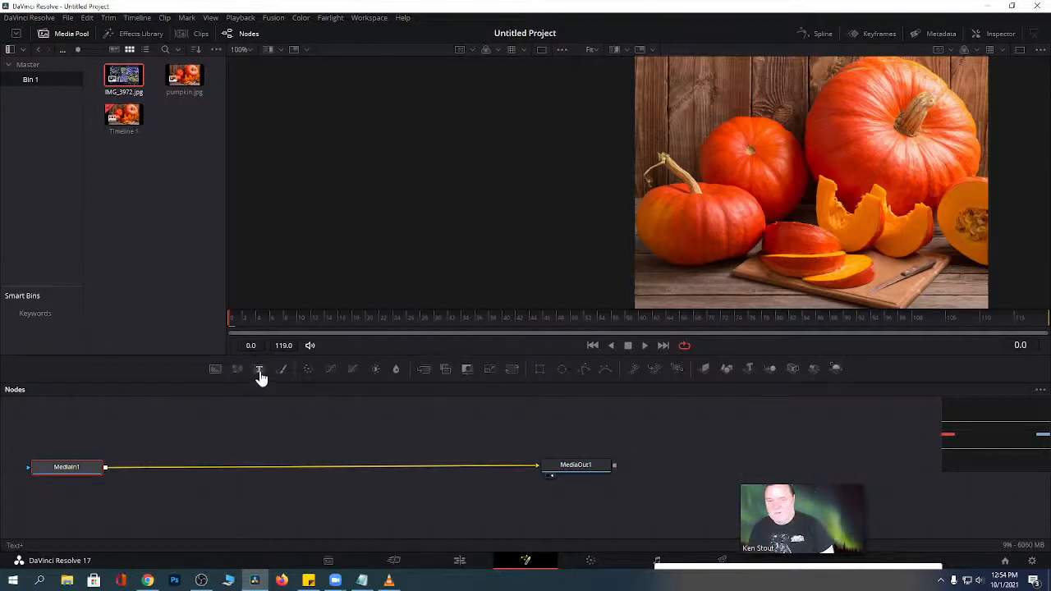
Add a Text+ node as Text1, open its Inspector settings, and load it into the left viewer.
drag(258, 375, 265, 425)
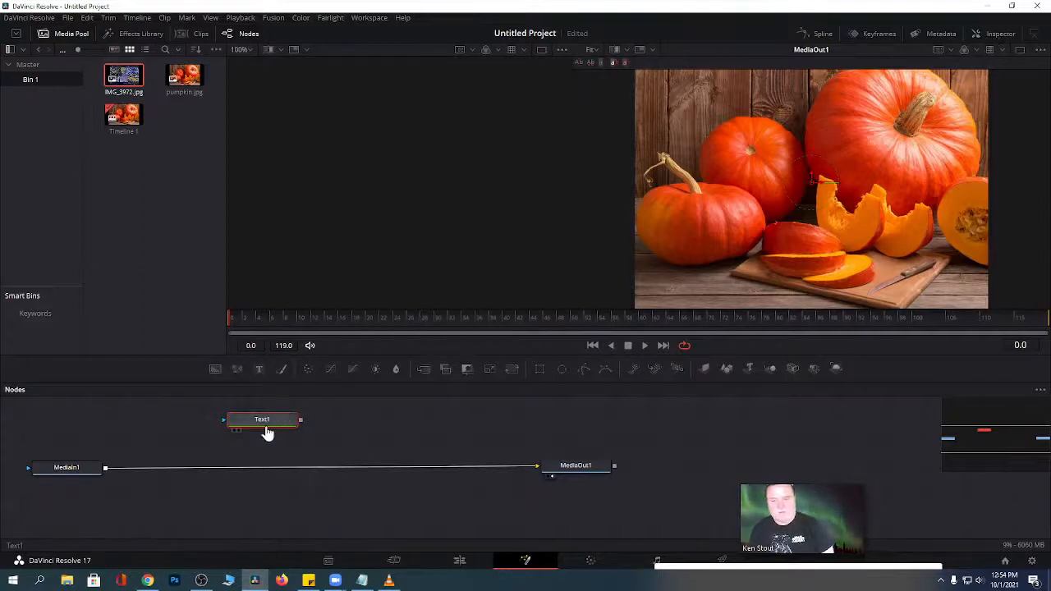
click(575, 471)
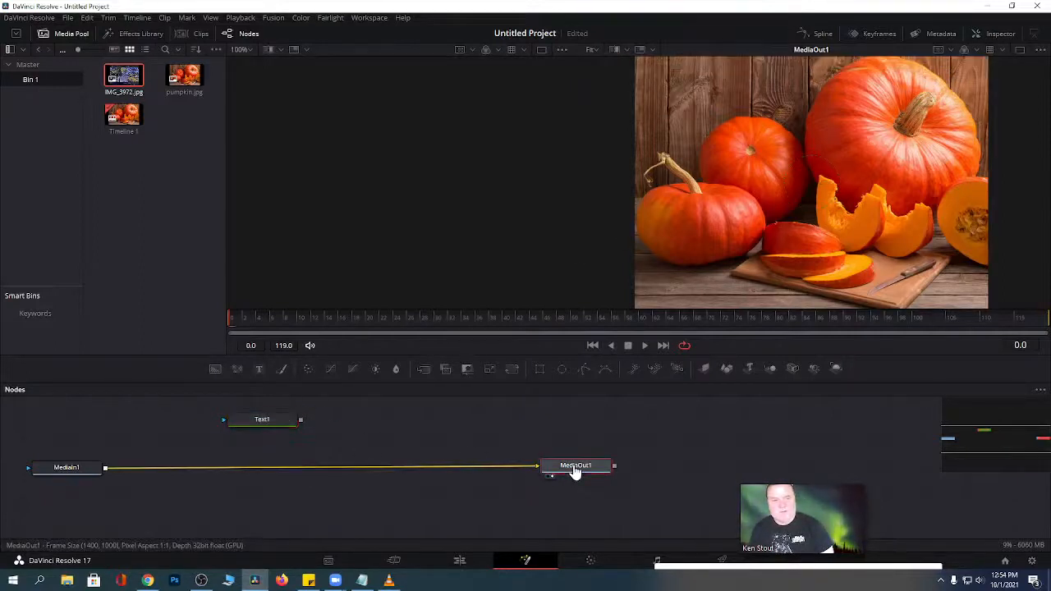
click(263, 422)
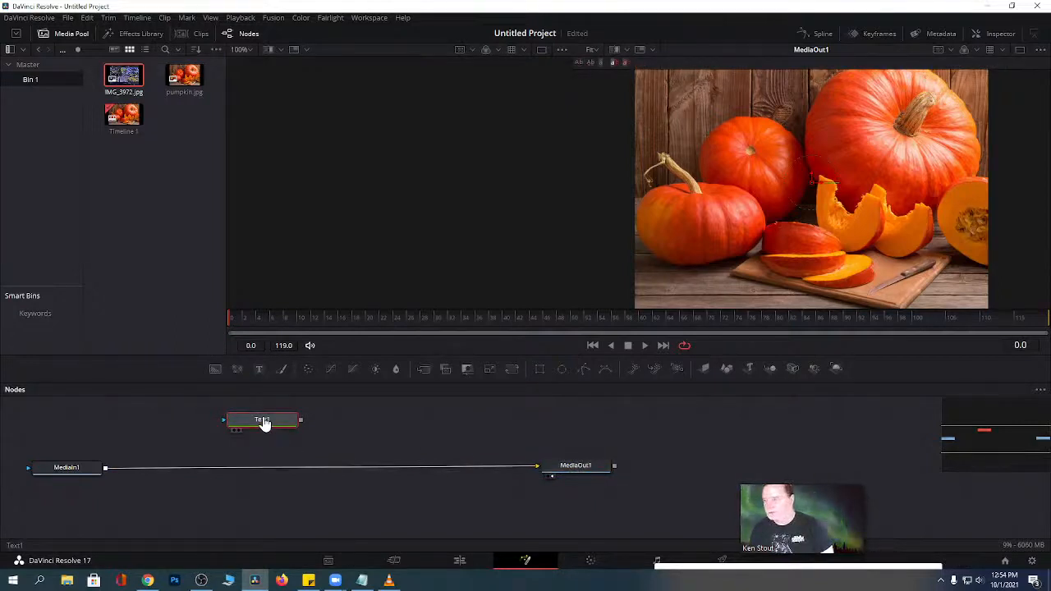
click(1000, 38)
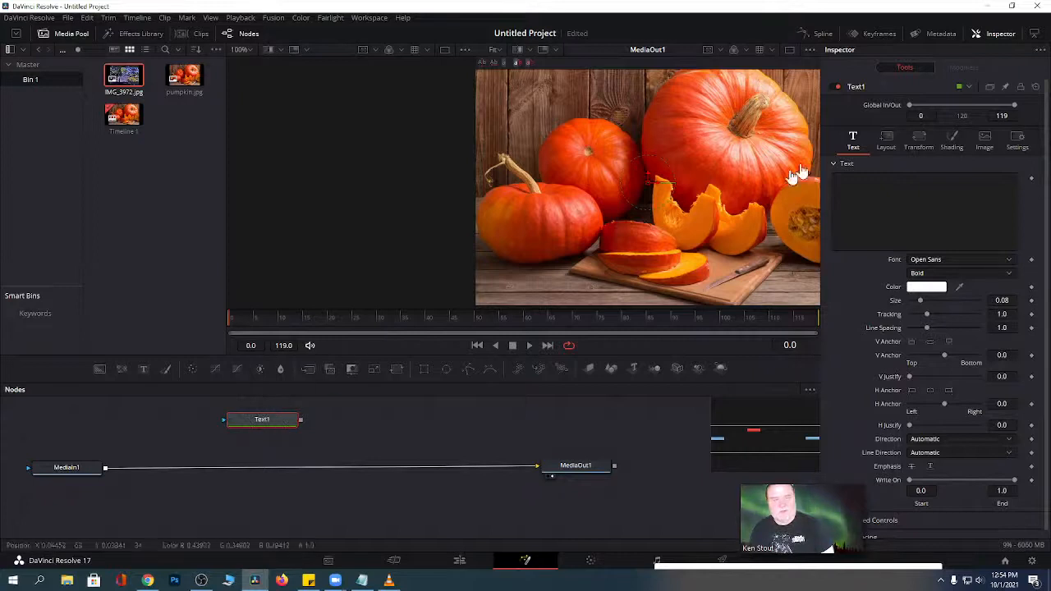
click(903, 201)
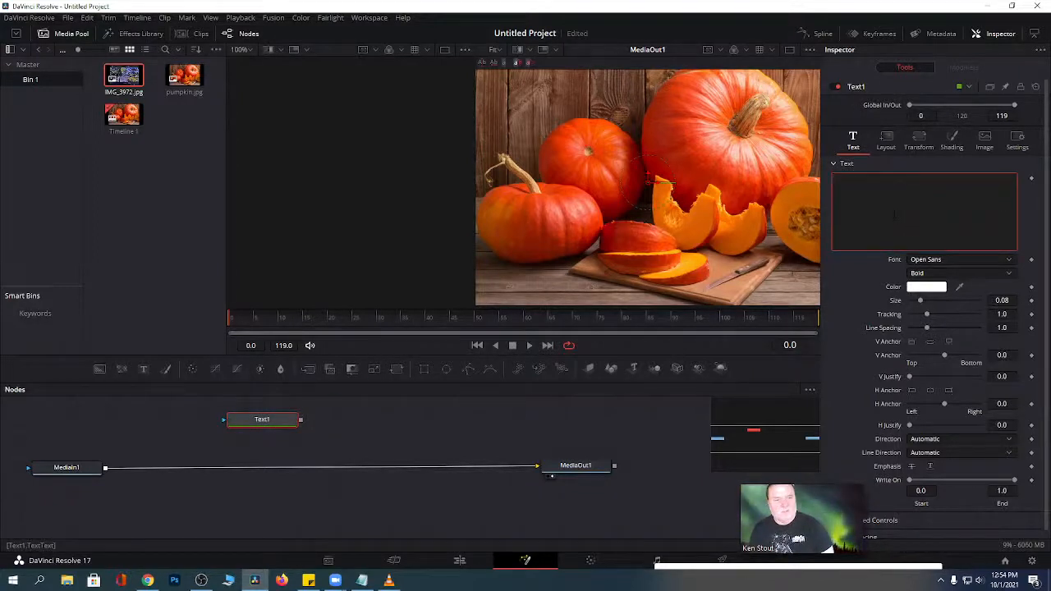
click(649, 191)
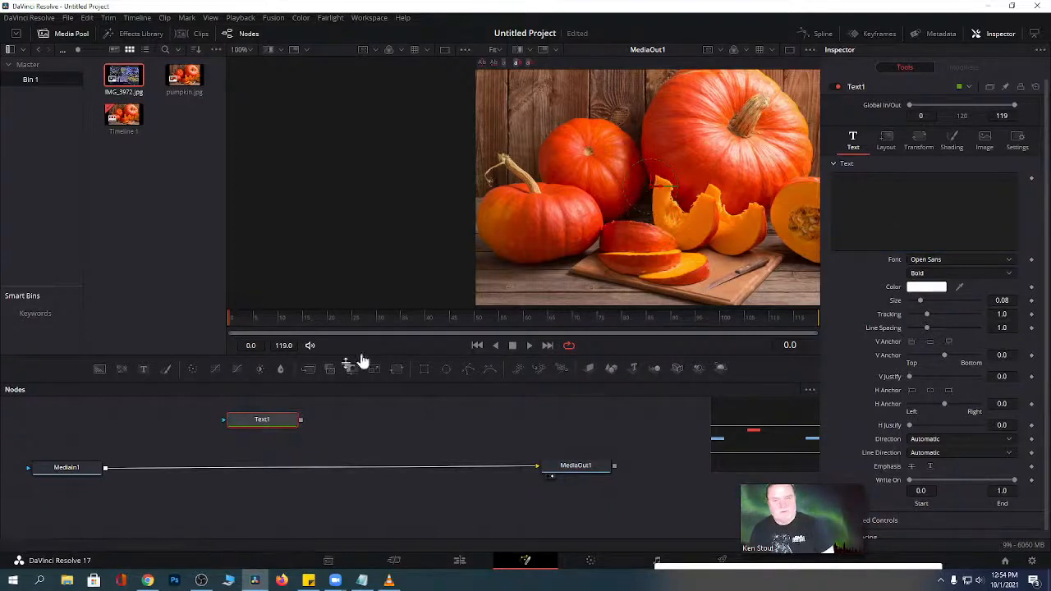
key(1)
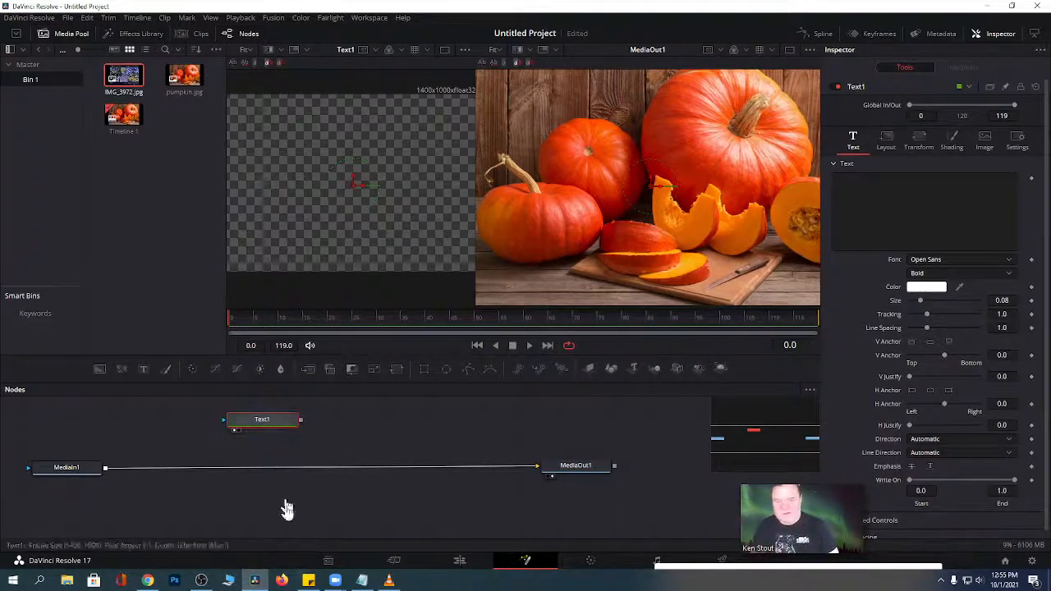
click(150, 580)
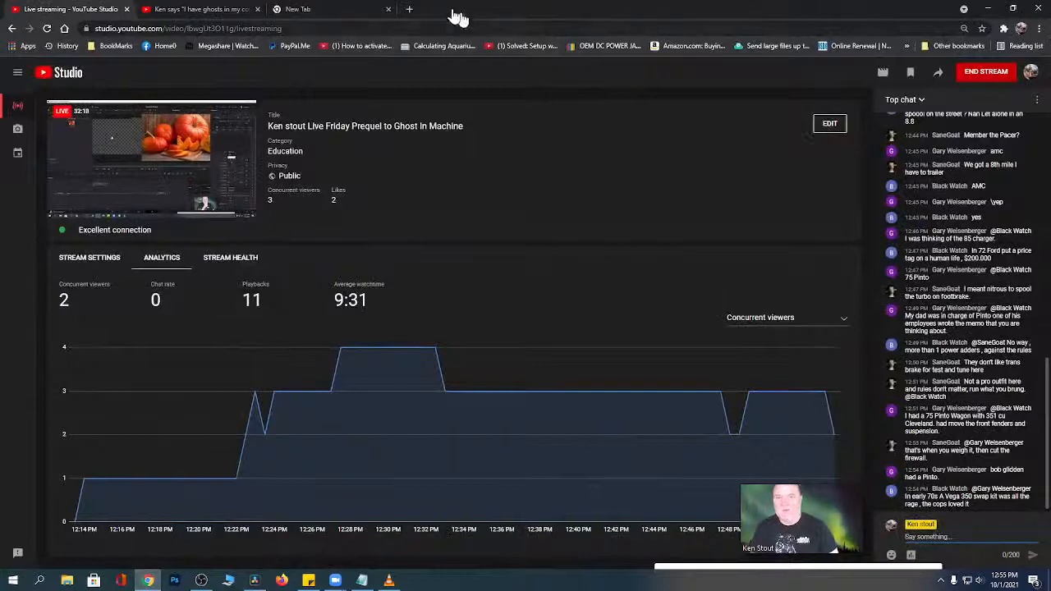
click(409, 9)
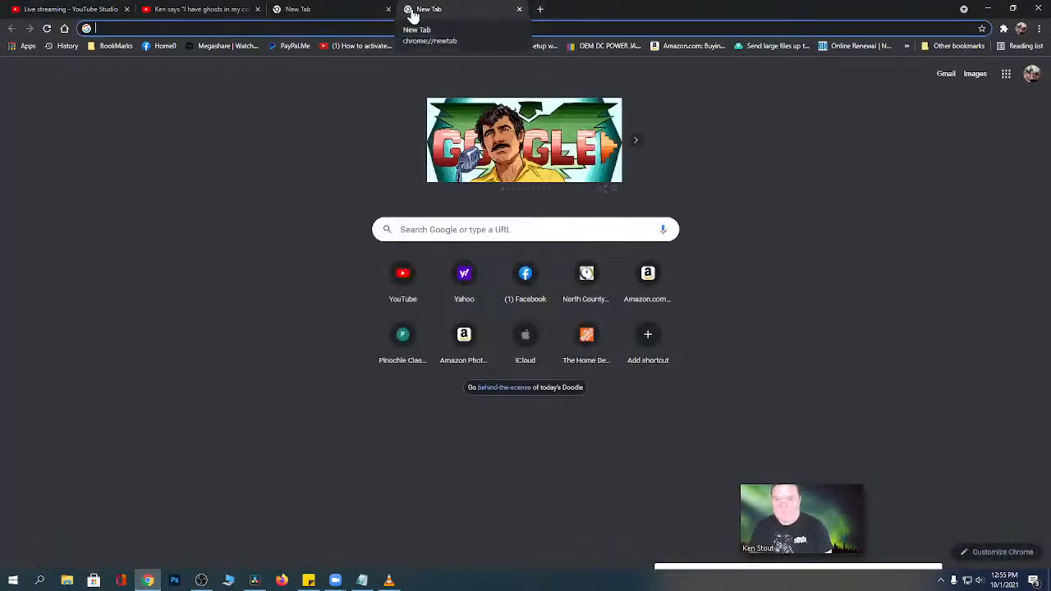
text(amc jav)
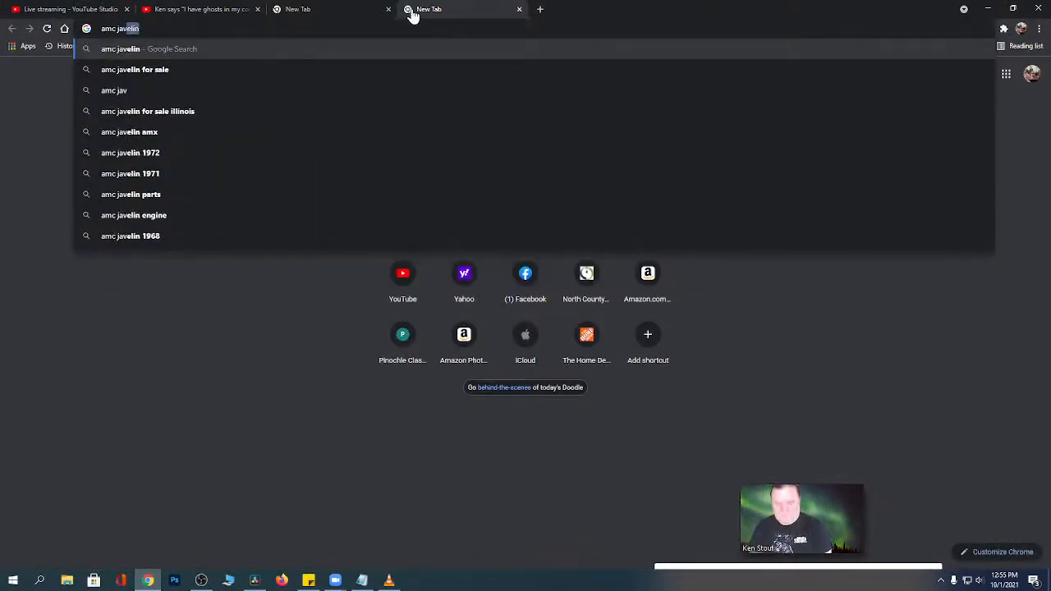
key(Return)
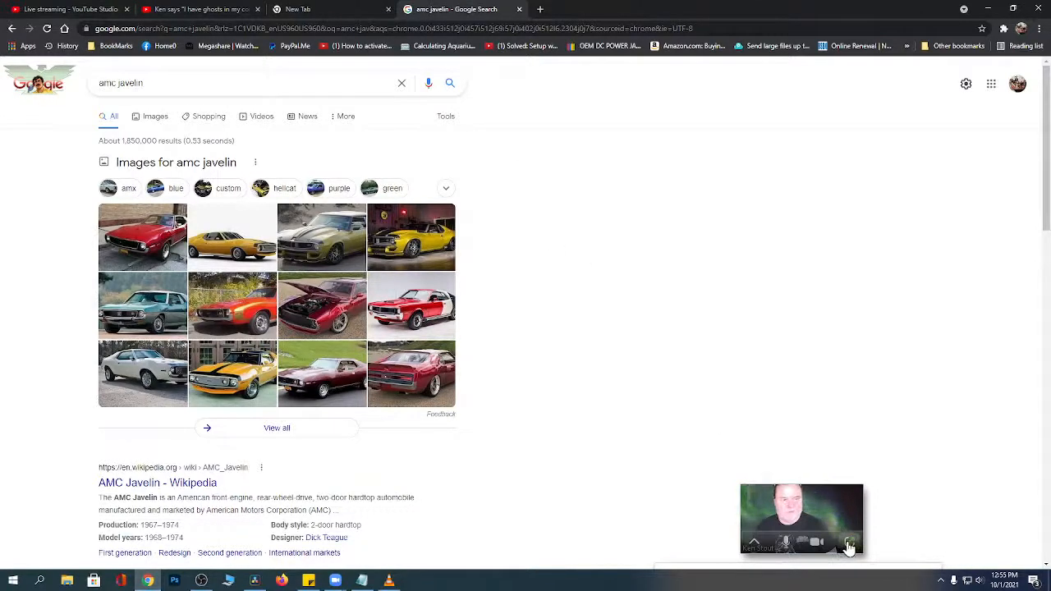
click(849, 548)
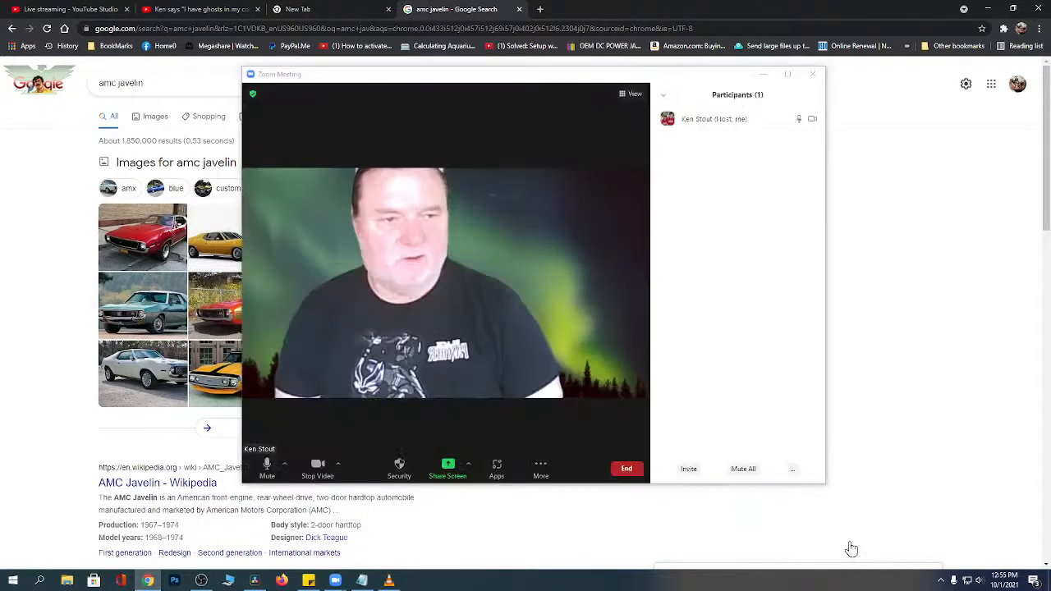
click(763, 75)
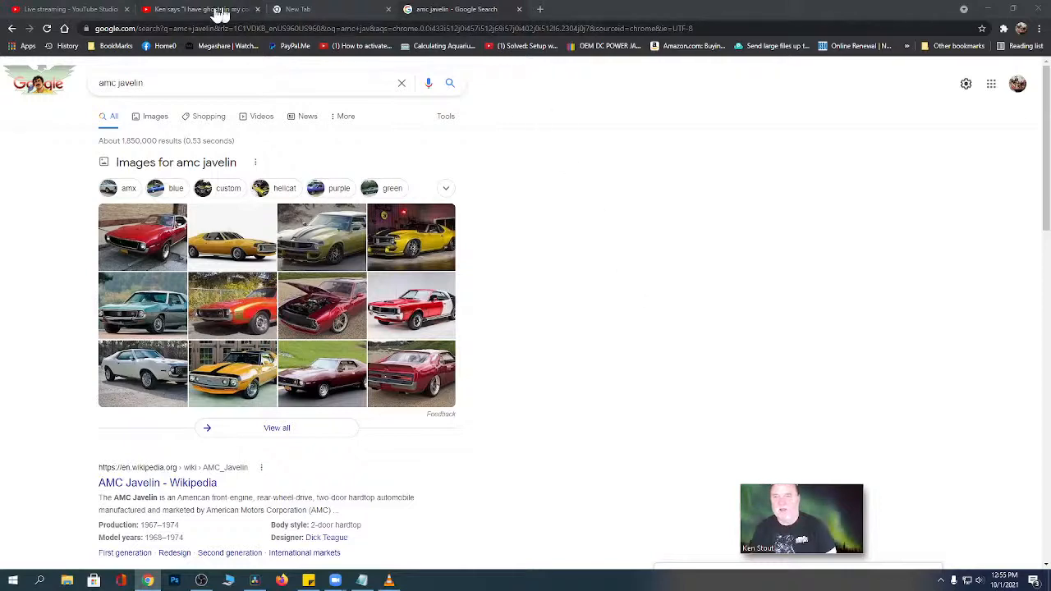
click(176, 10)
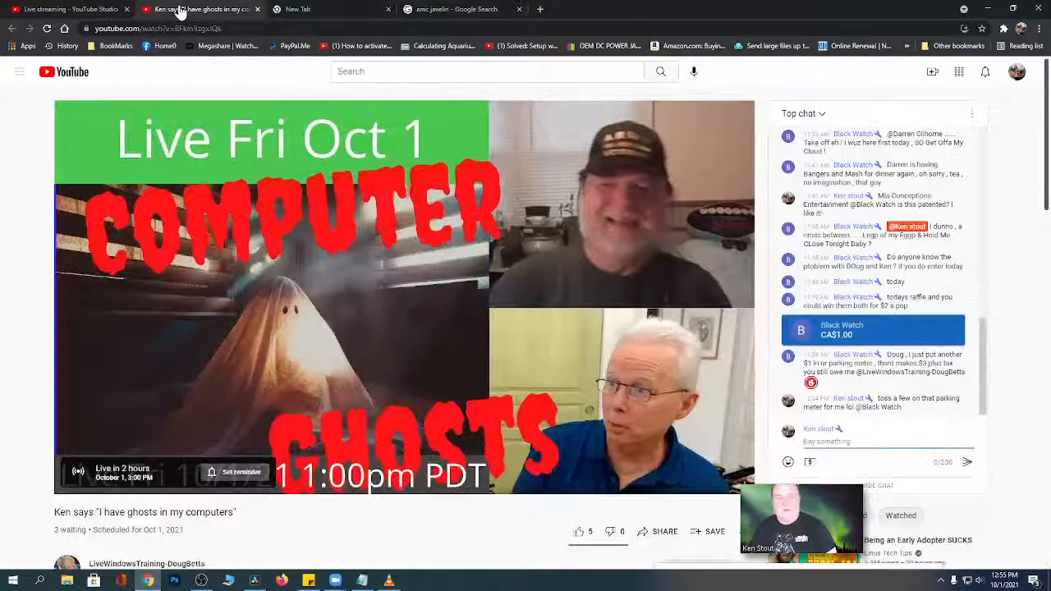
click(65, 10)
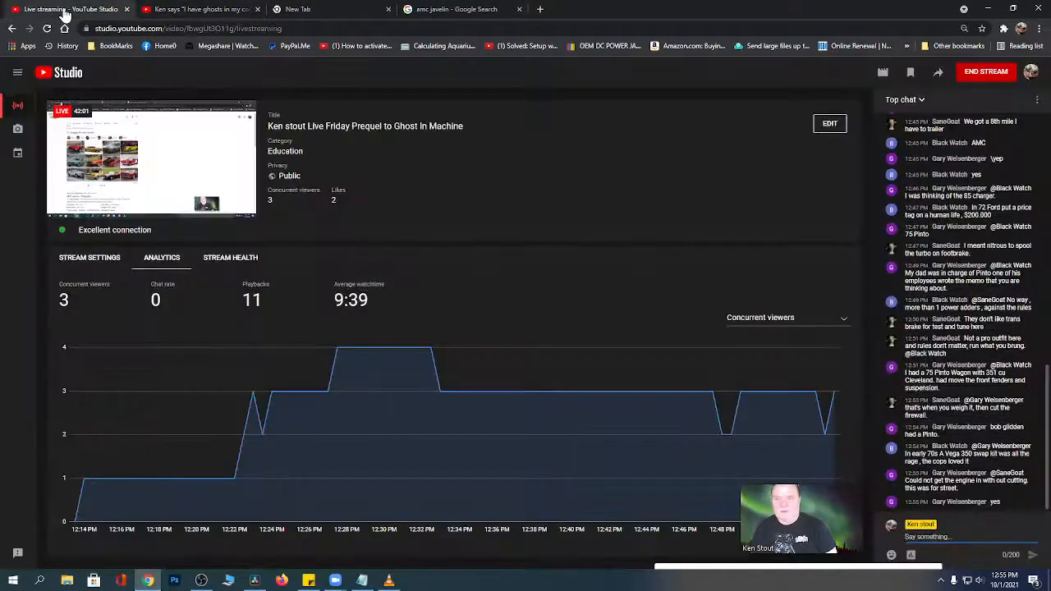
click(482, 10)
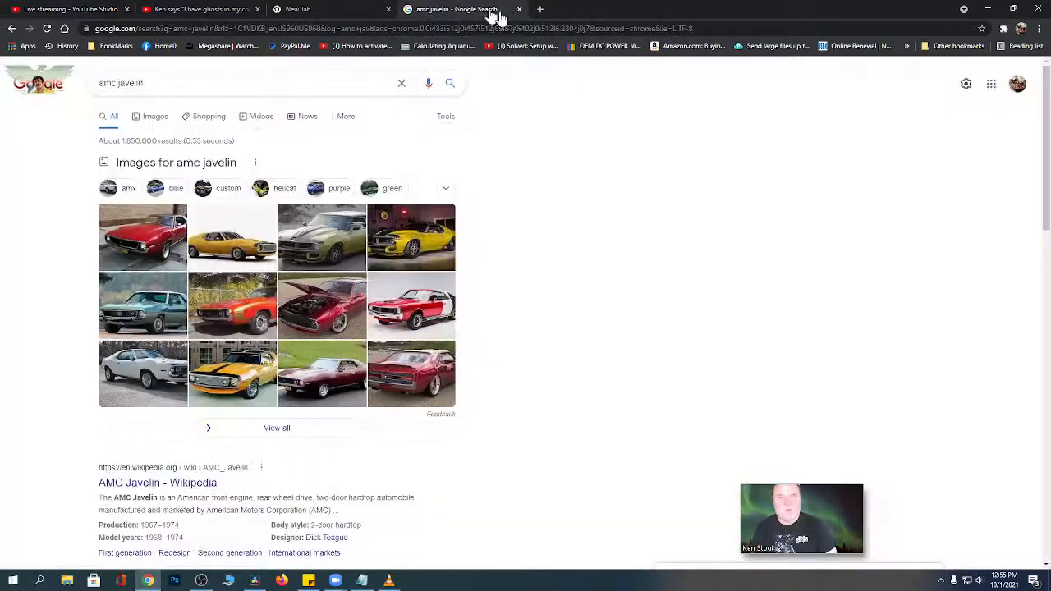
click(519, 10)
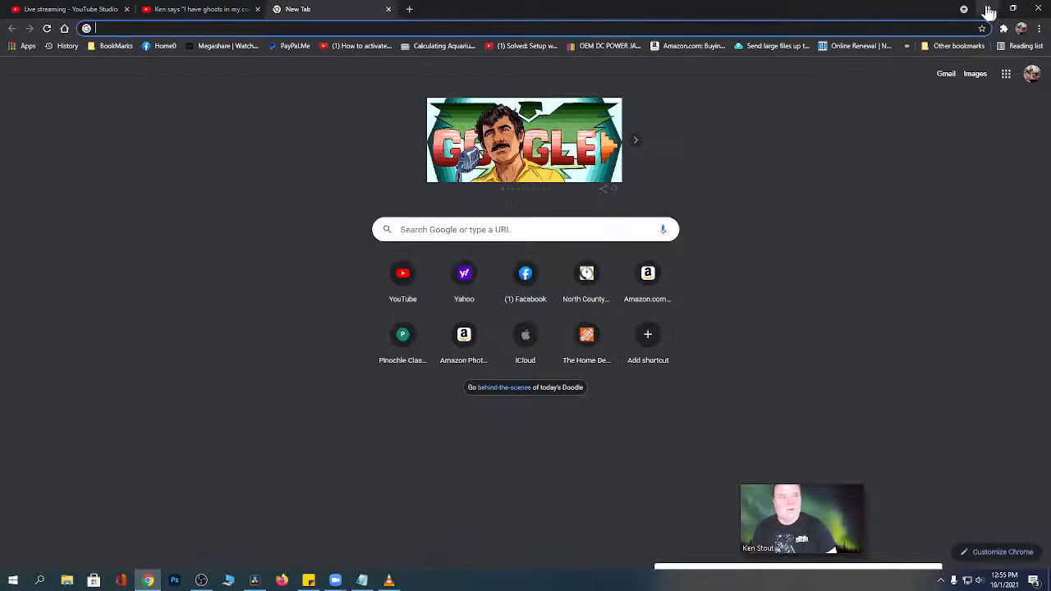
click(57, 12)
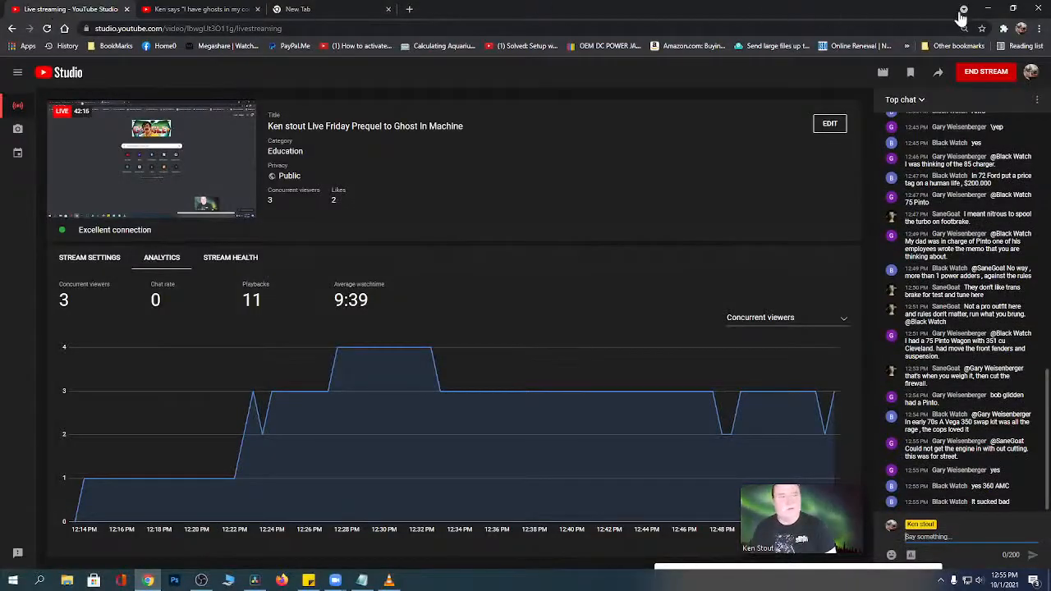
click(988, 9)
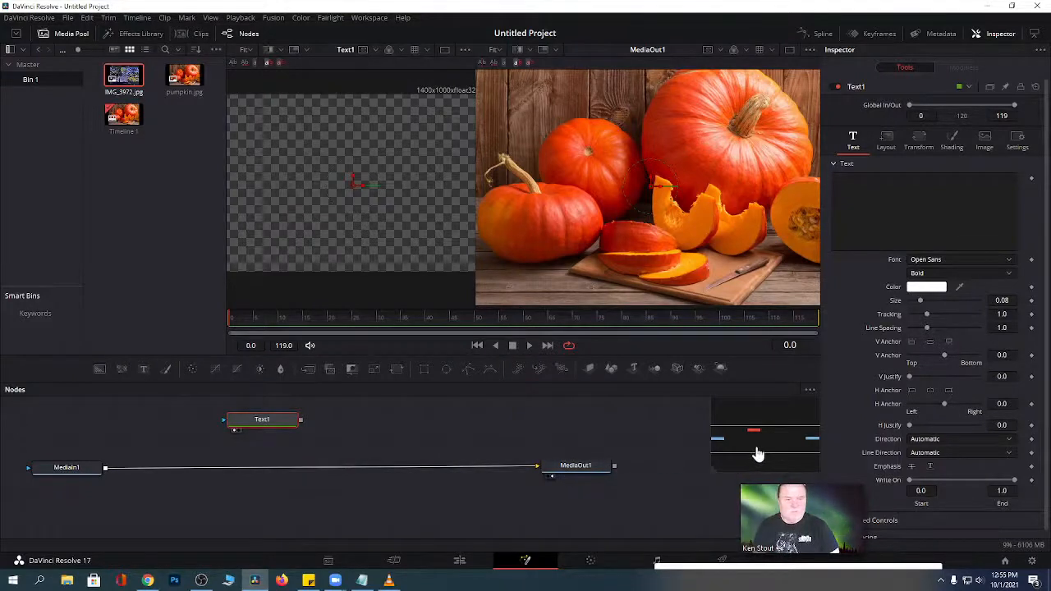
Recentre the node graph, close the Keyframes panel for full width, and keep the Inspector showing.
drag(757, 454, 756, 443)
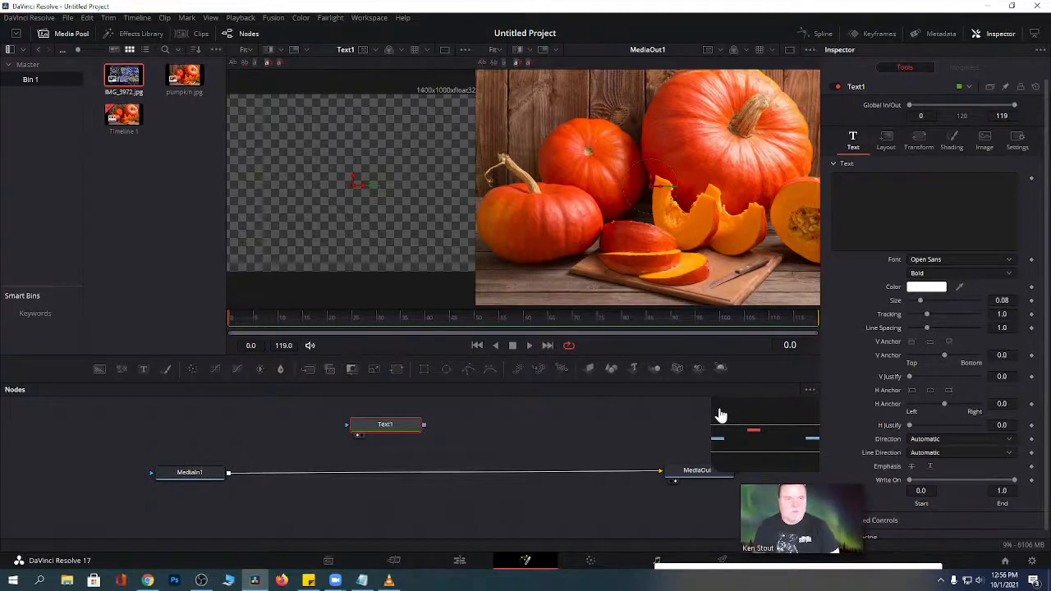
click(821, 35)
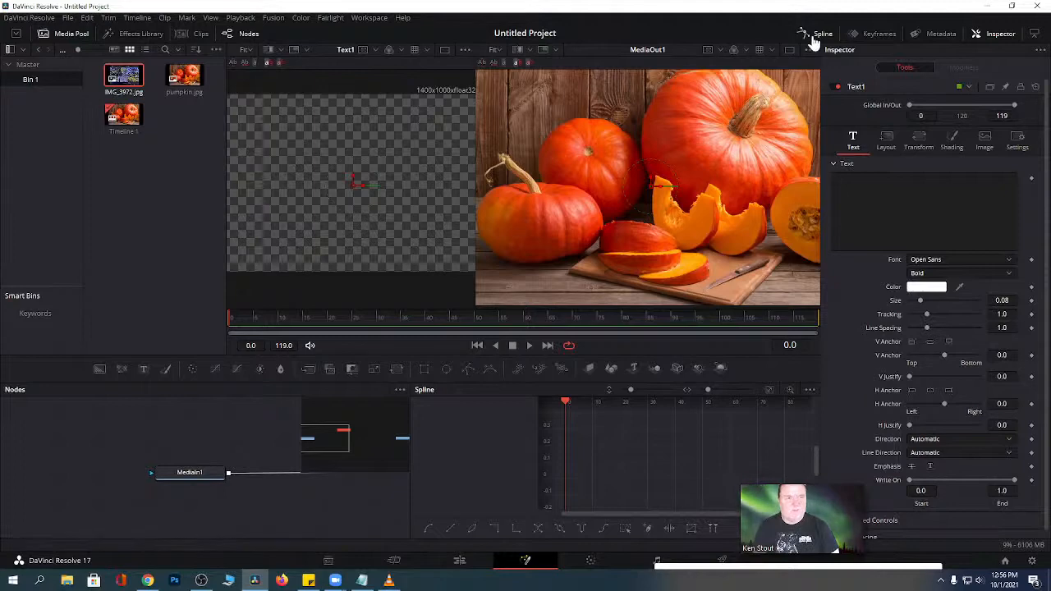
click(813, 40)
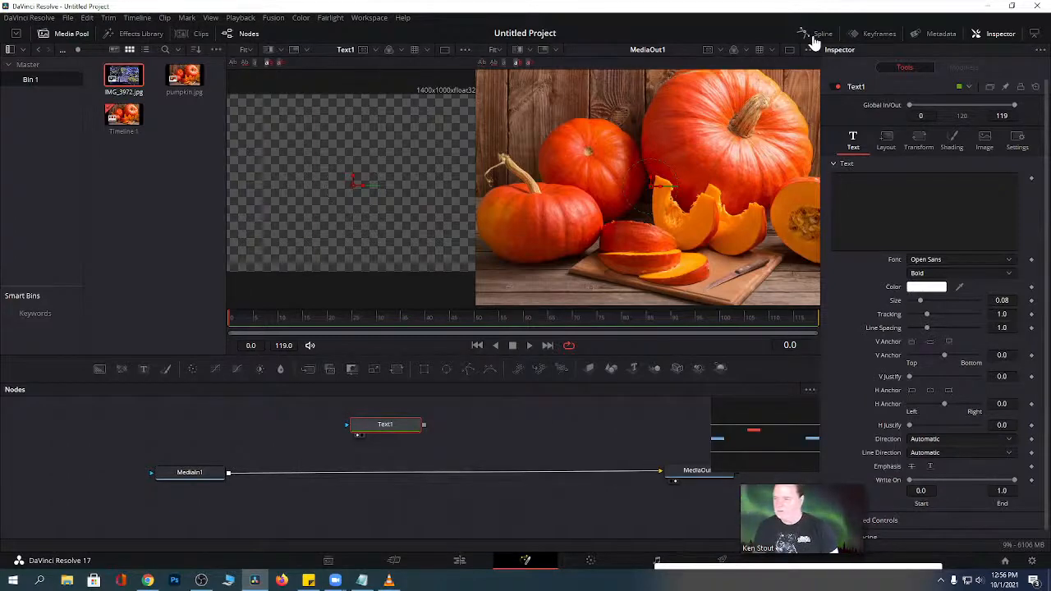
click(875, 38)
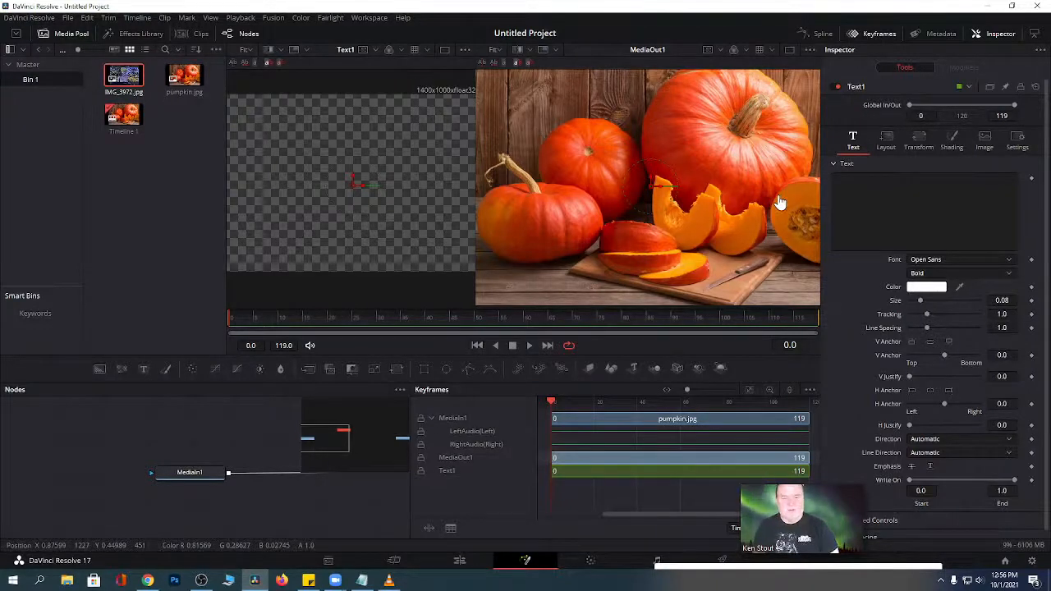
click(858, 36)
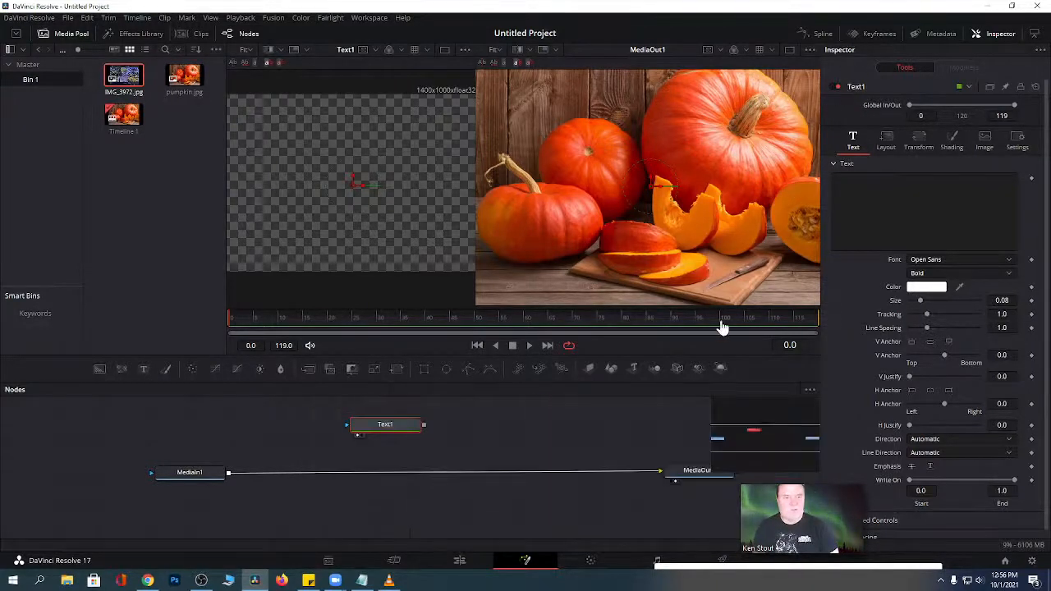
click(993, 36)
click(992, 36)
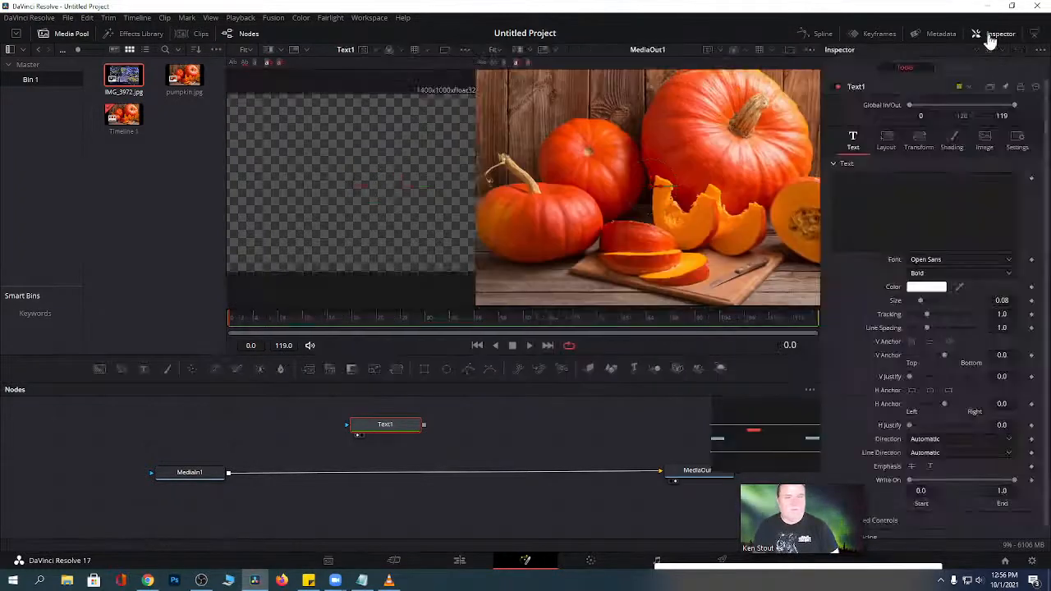
click(913, 239)
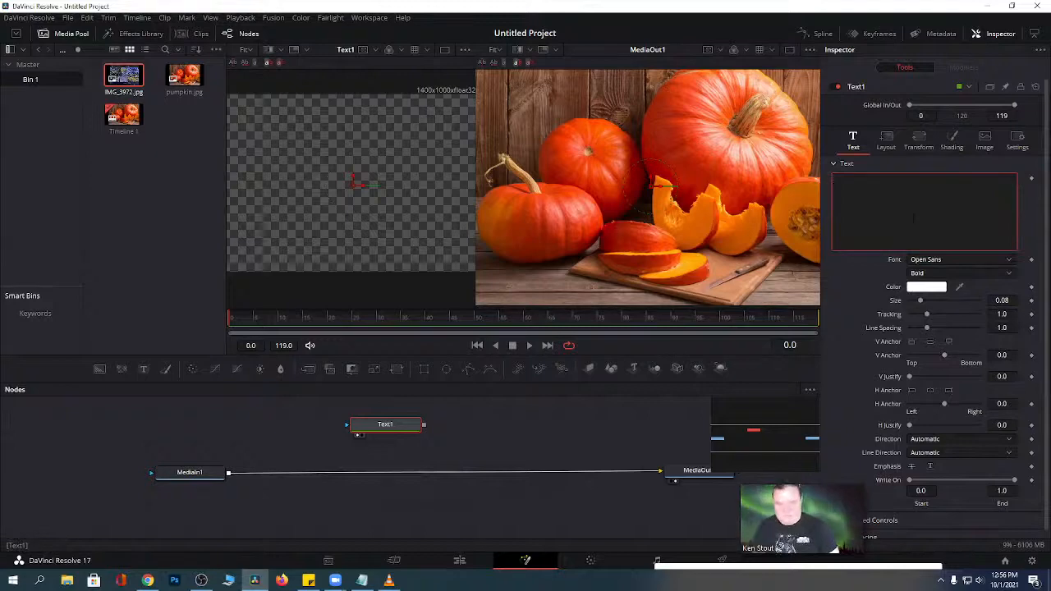
Enter 'some text some pumpkins' as Text1's text, correcting a typo along the way.
text(so)
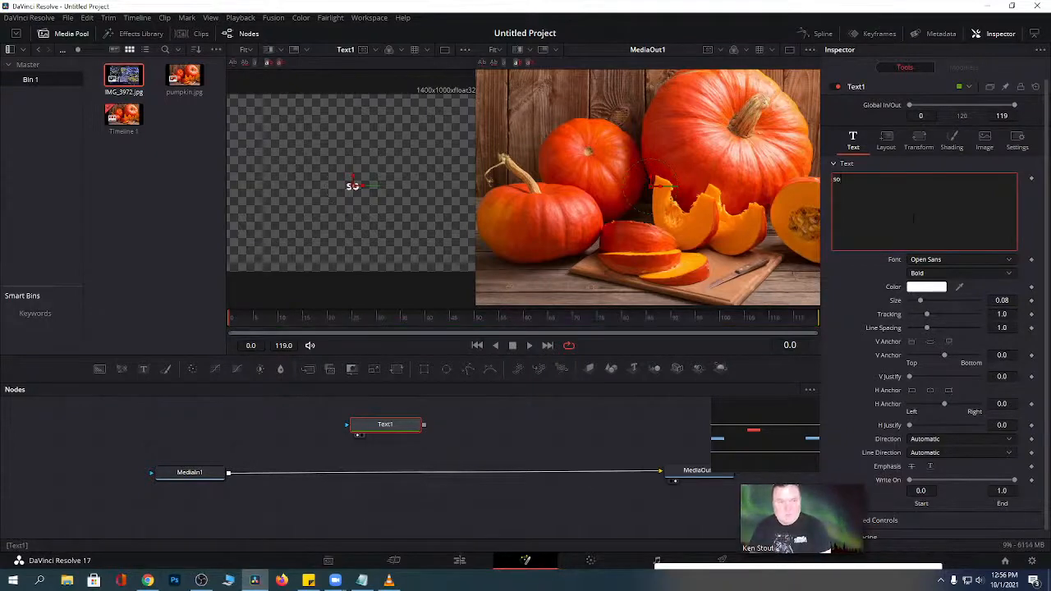
text(me text)
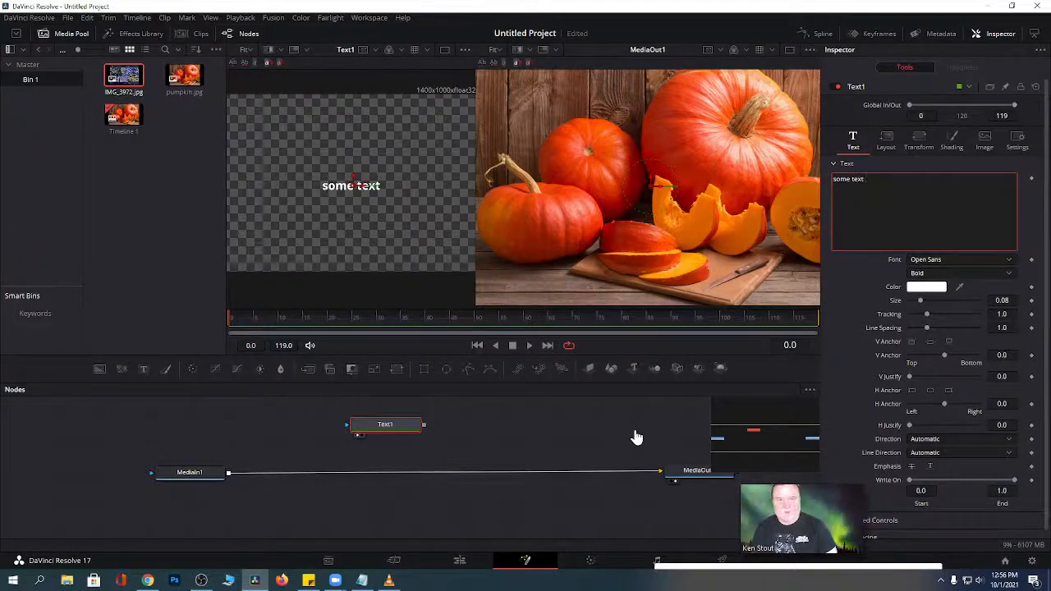
text(some )
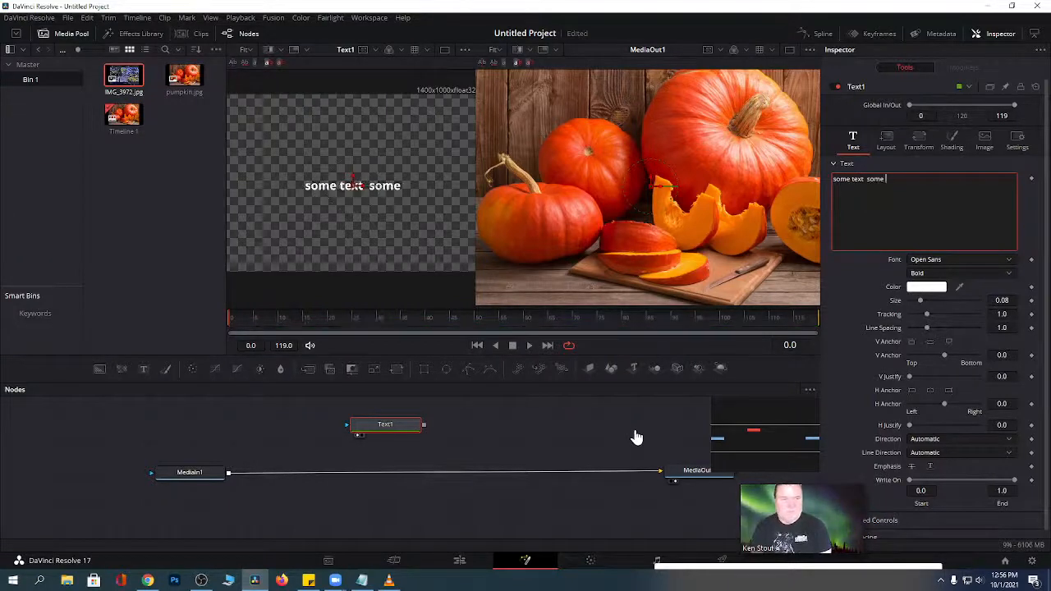
text(pumo)
key(BackSpace)
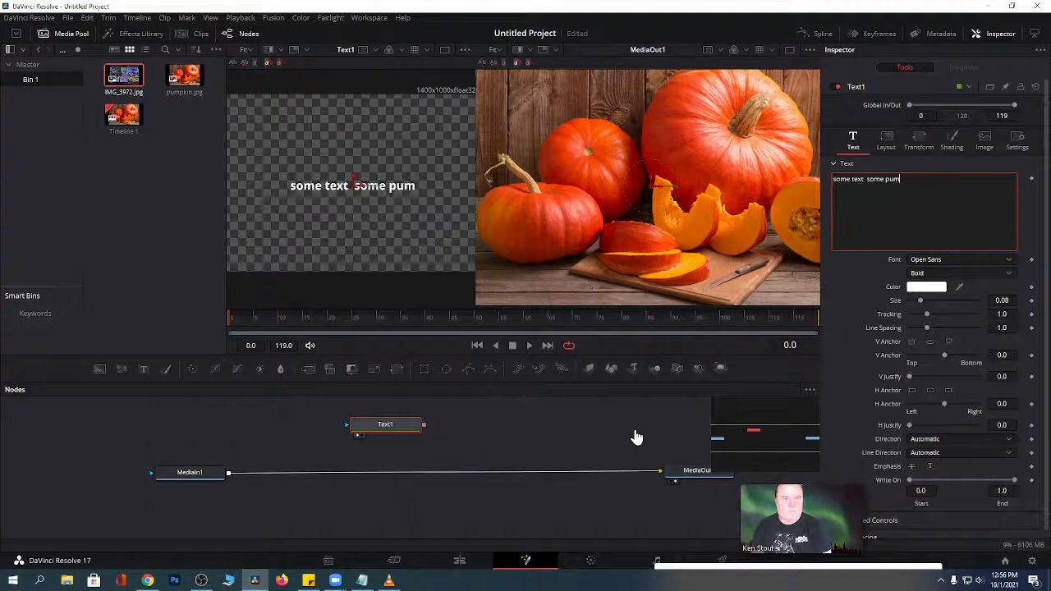
text(pkins)
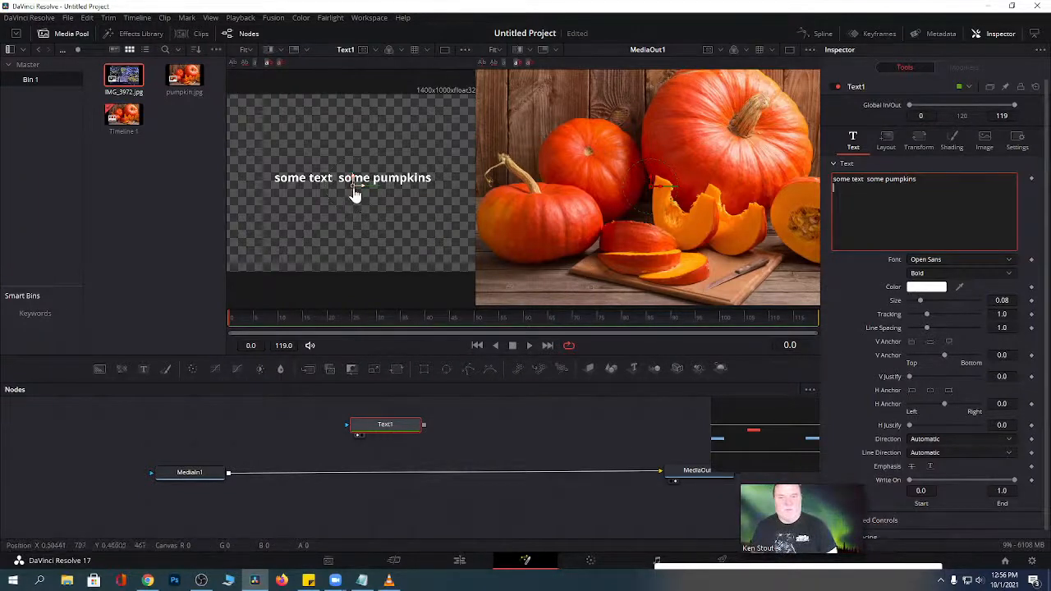
mouse_move(354, 194)
mouse_down()
mouse_move(355, 246)
mouse_move(357, 123)
mouse_move(308, 153)
mouse_move(419, 268)
mouse_move(343, 176)
mouse_move(363, 199)
mouse_move(354, 197)
mouse_up()
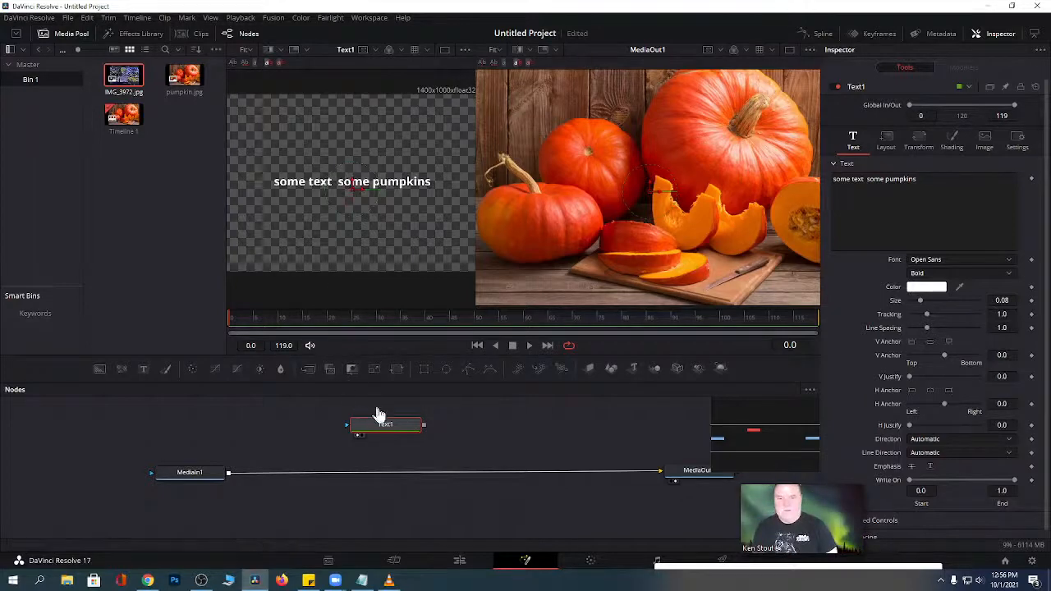
Drop Text1 onto the MediaIn1–MediaOut1 link to create Merge1, after deleting a mistaken connection.
drag(425, 430, 203, 480)
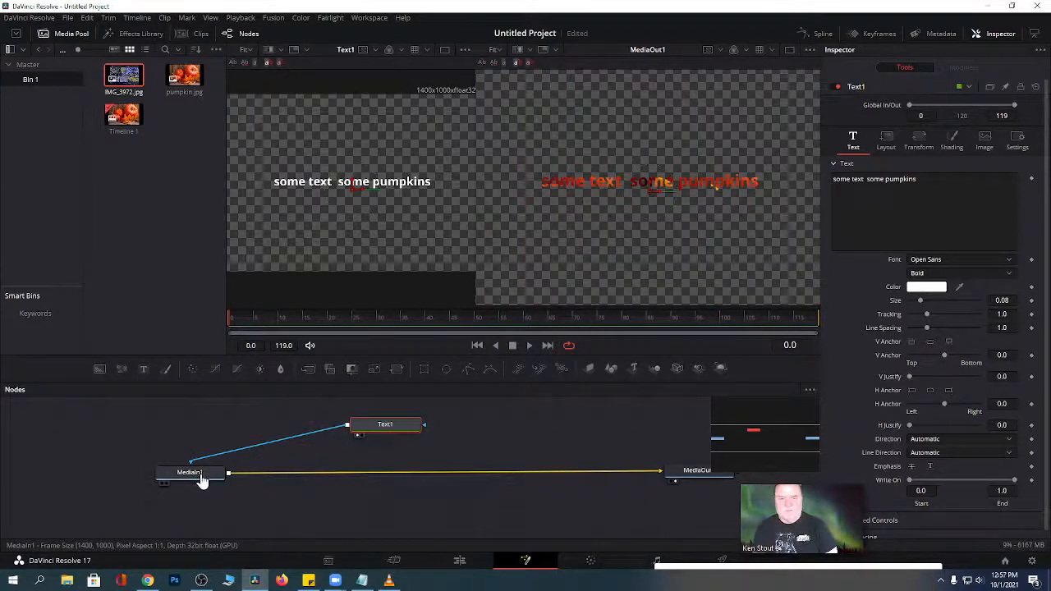
click(241, 454)
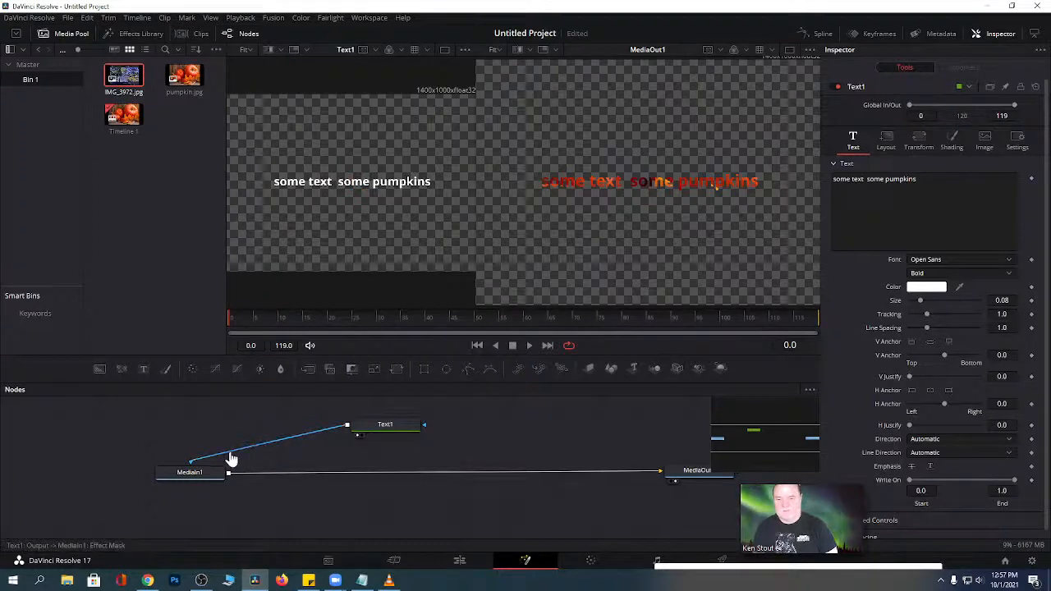
click(231, 460)
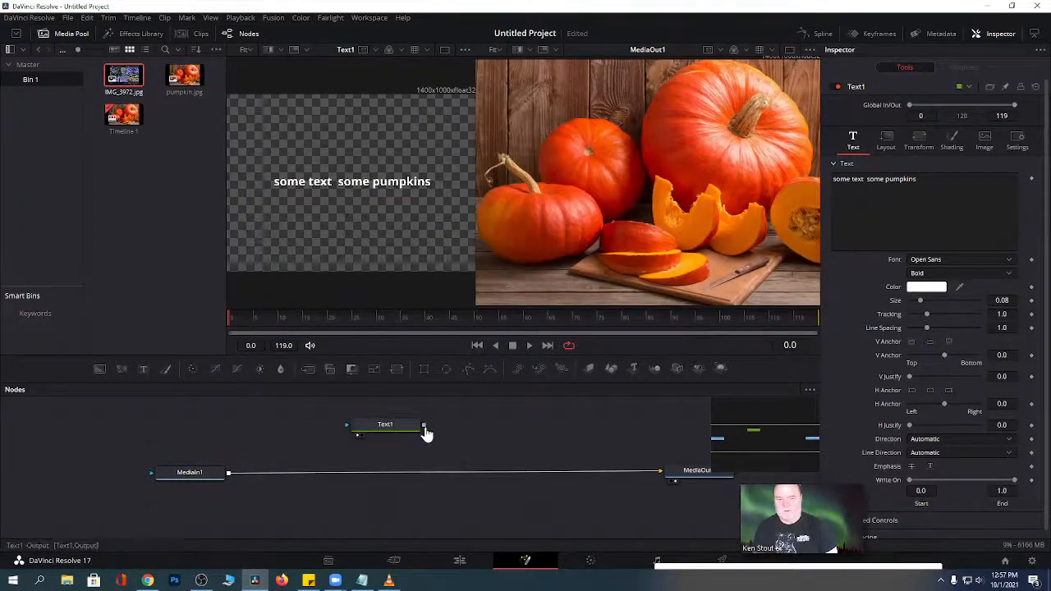
drag(425, 431, 230, 480)
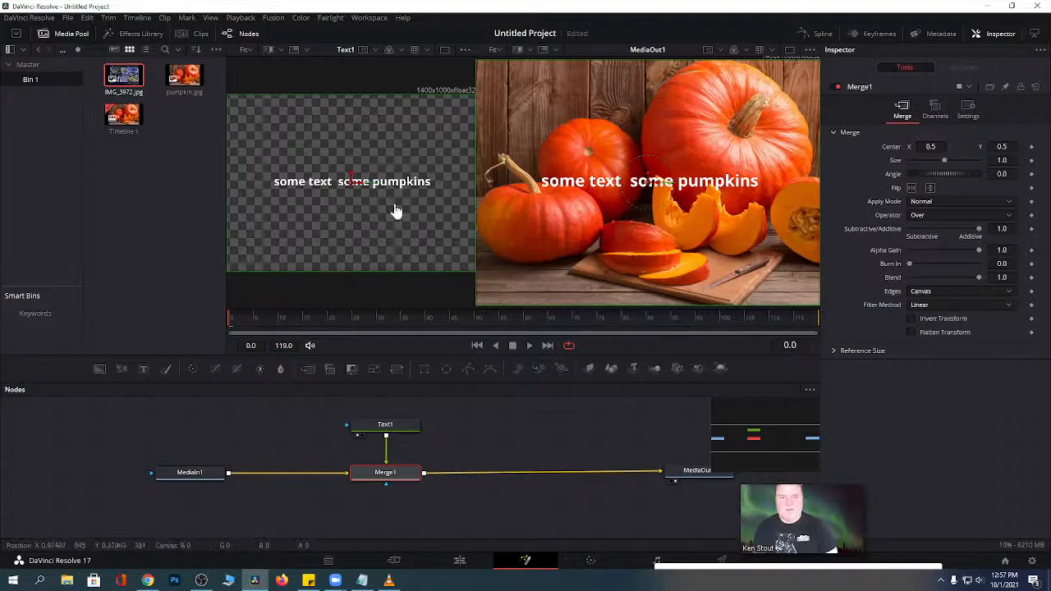
Move the text up near the top of the frame, undoing an accidental rotation back to Angle 0.
drag(352, 184, 354, 136)
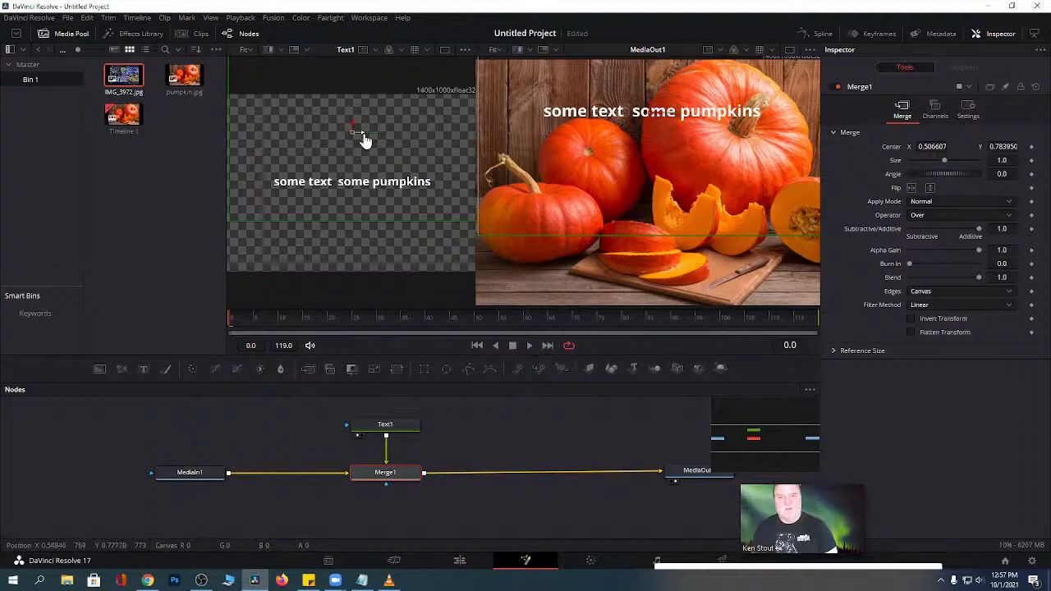
drag(363, 141, 364, 170)
key(ctrl+z)
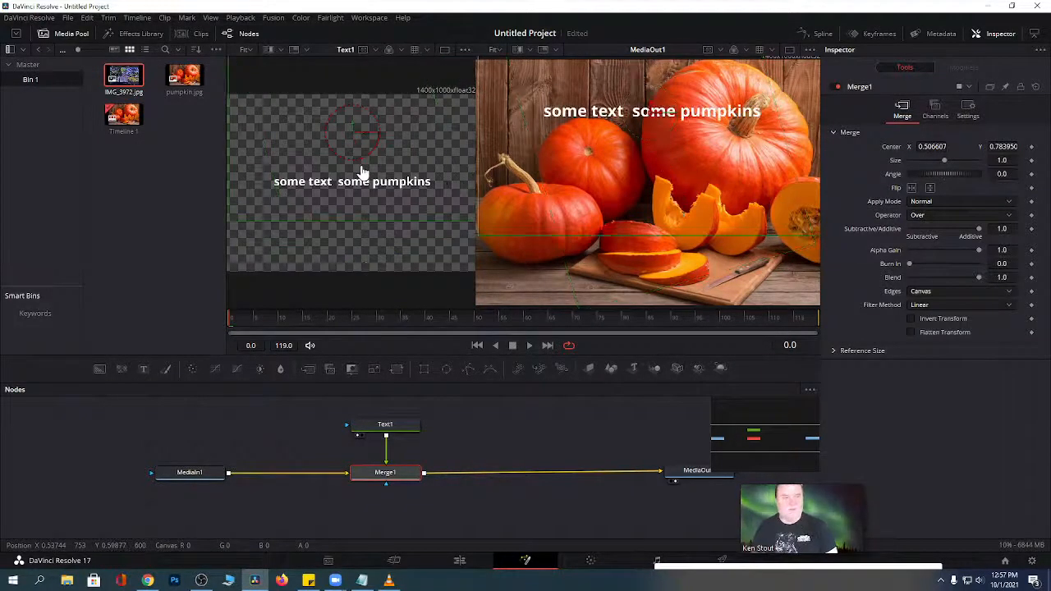
Set Text1's colour to a dark brown sampled from the pumpkin photo with the Color eyedropper.
click(373, 427)
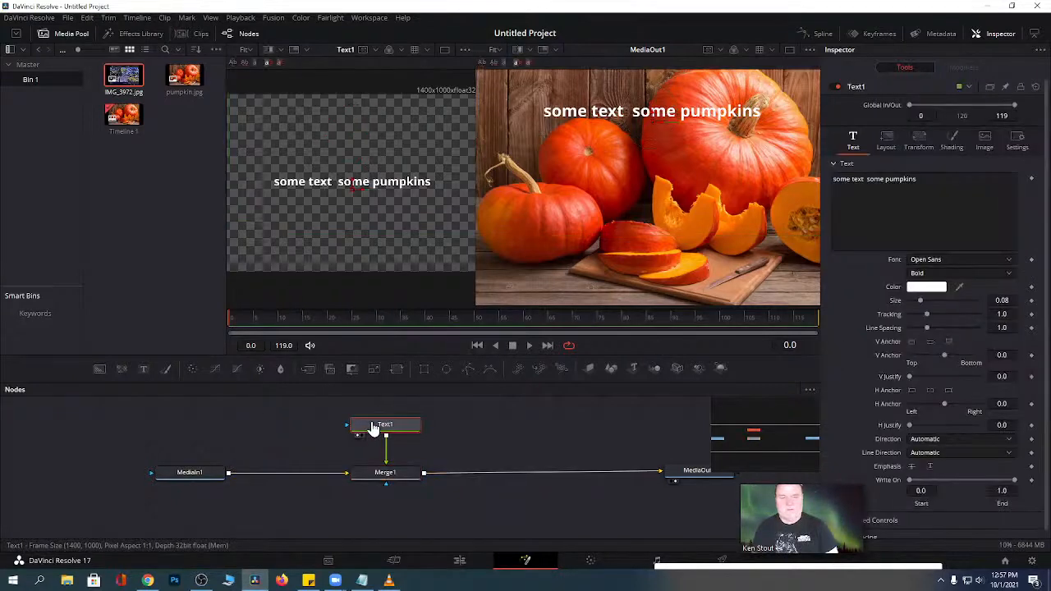
click(928, 287)
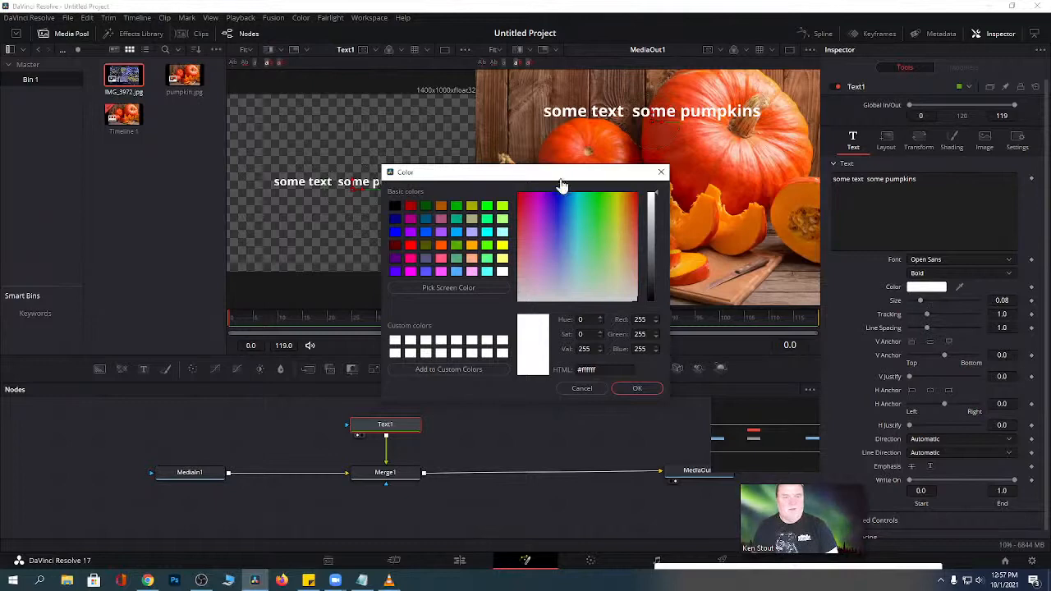
click(661, 171)
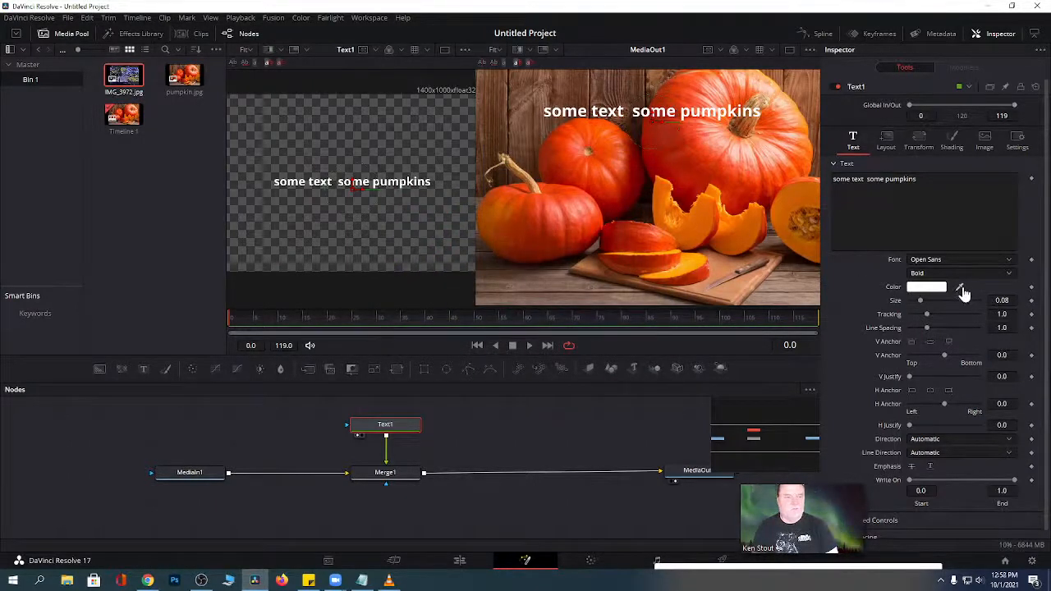
drag(961, 291, 732, 263)
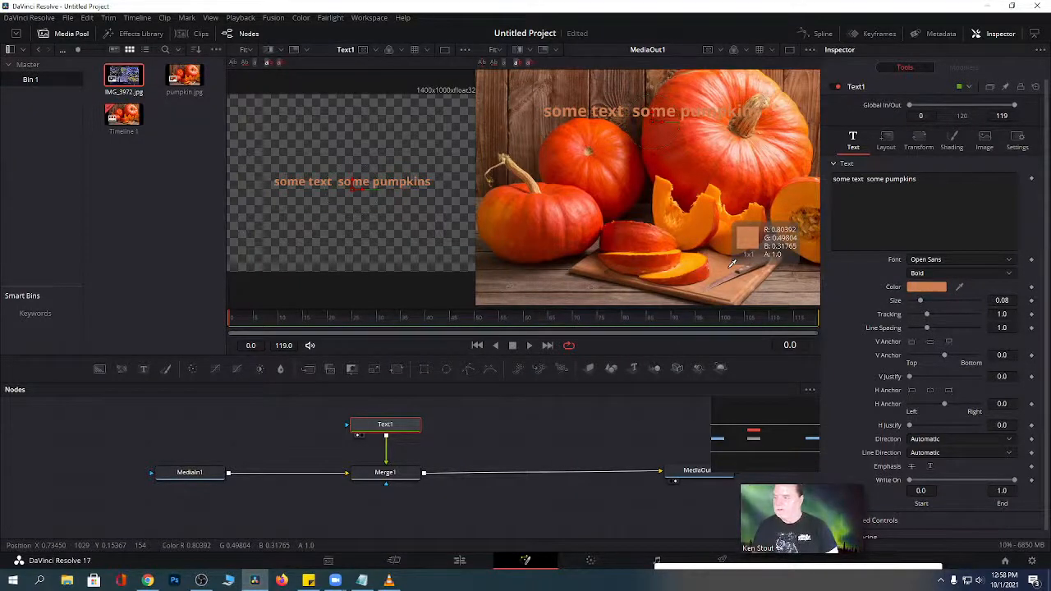
drag(733, 263, 574, 265)
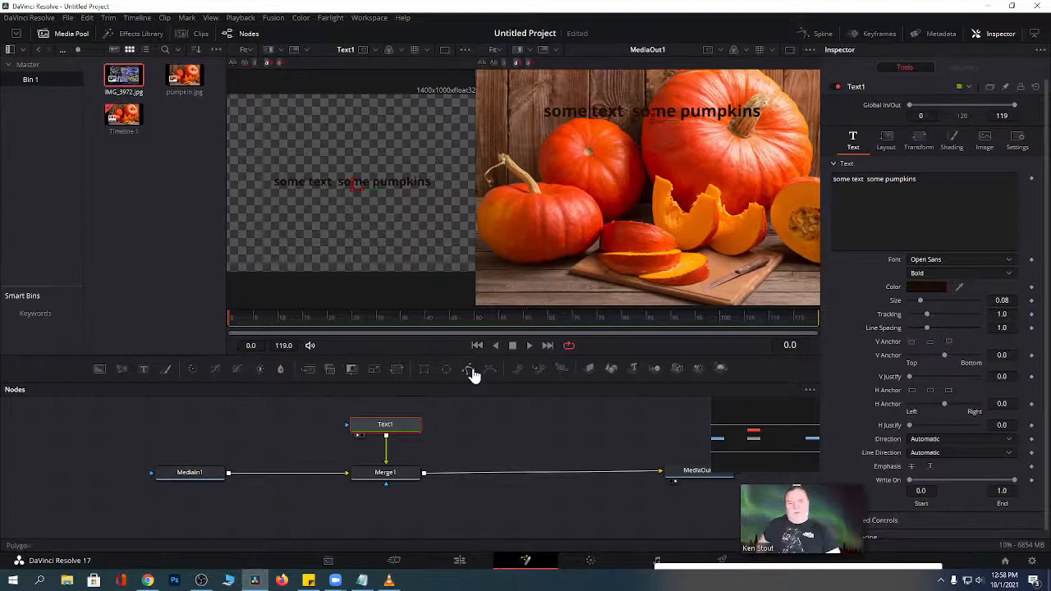
Add a Polygon1 node, view it, and click a closed shape around the left pumpkin.
drag(472, 374, 181, 426)
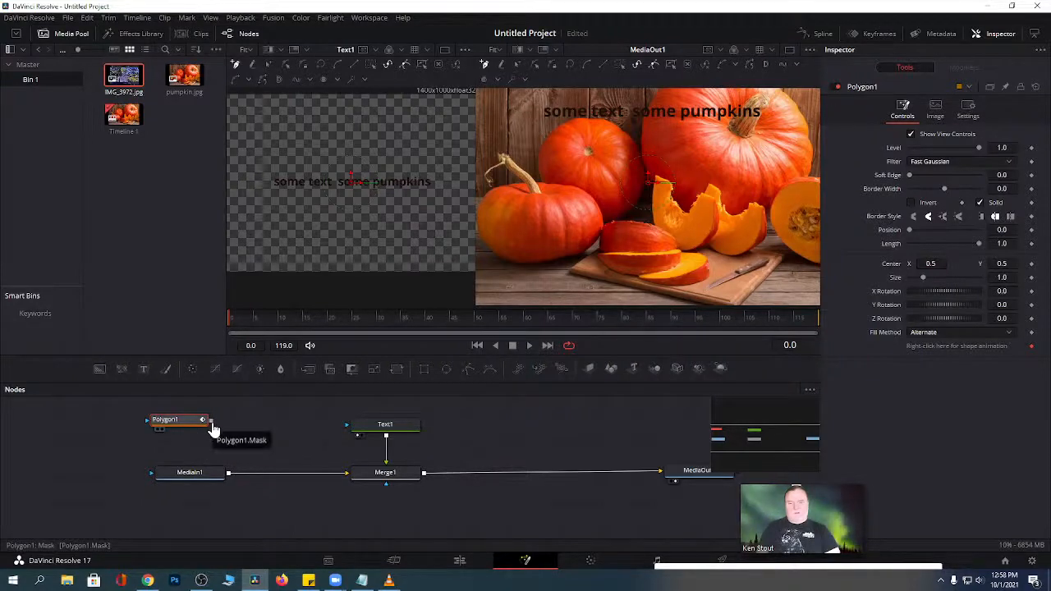
key(1)
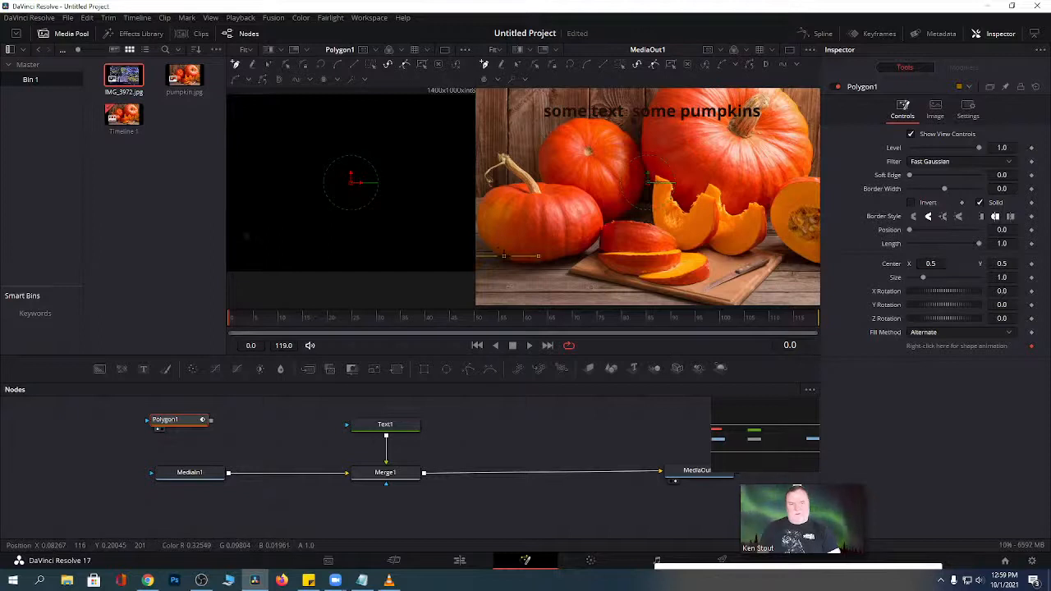
click(503, 258)
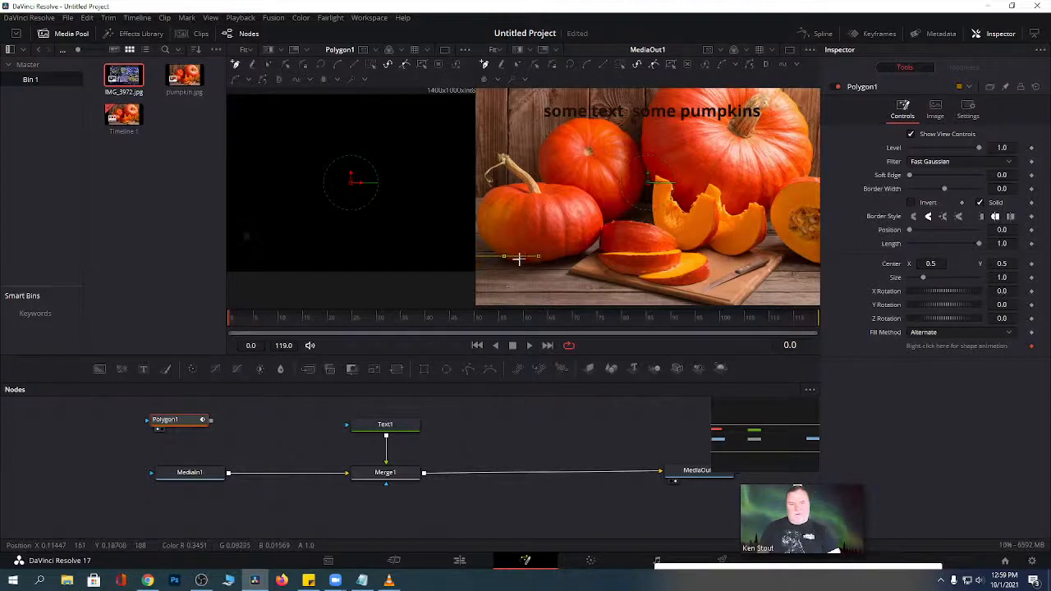
click(560, 192)
click(505, 191)
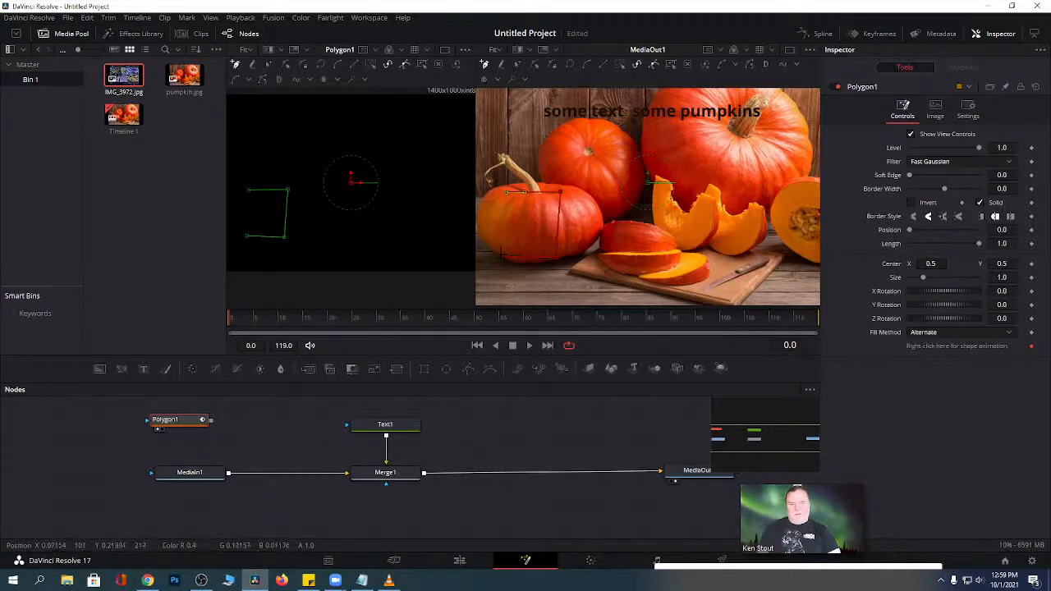
click(504, 257)
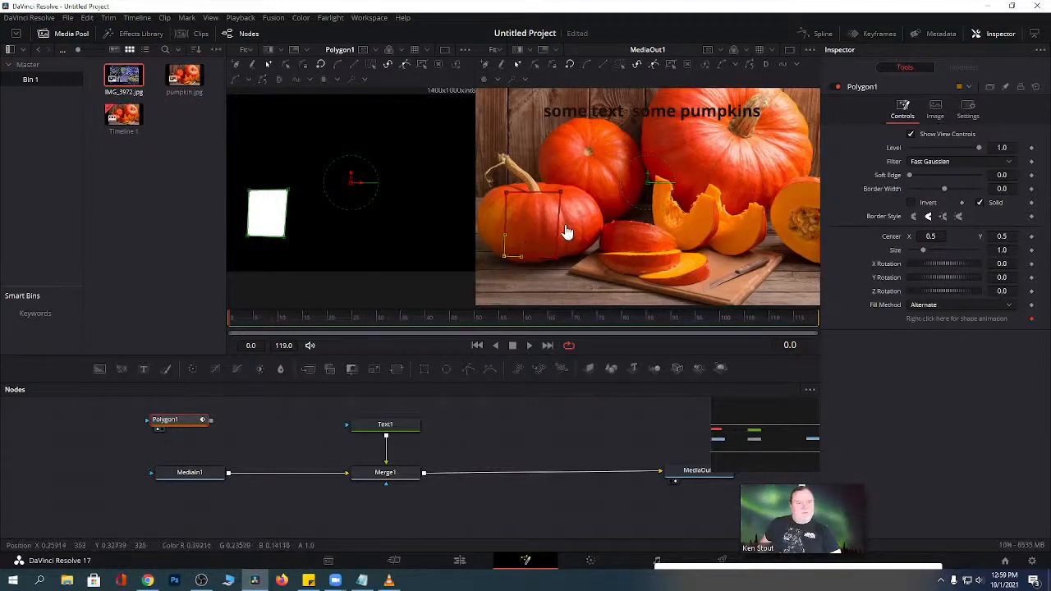
Pull the mask's right side, upper-left corner and left edge outward to fit the pumpkin.
drag(565, 225, 539, 195)
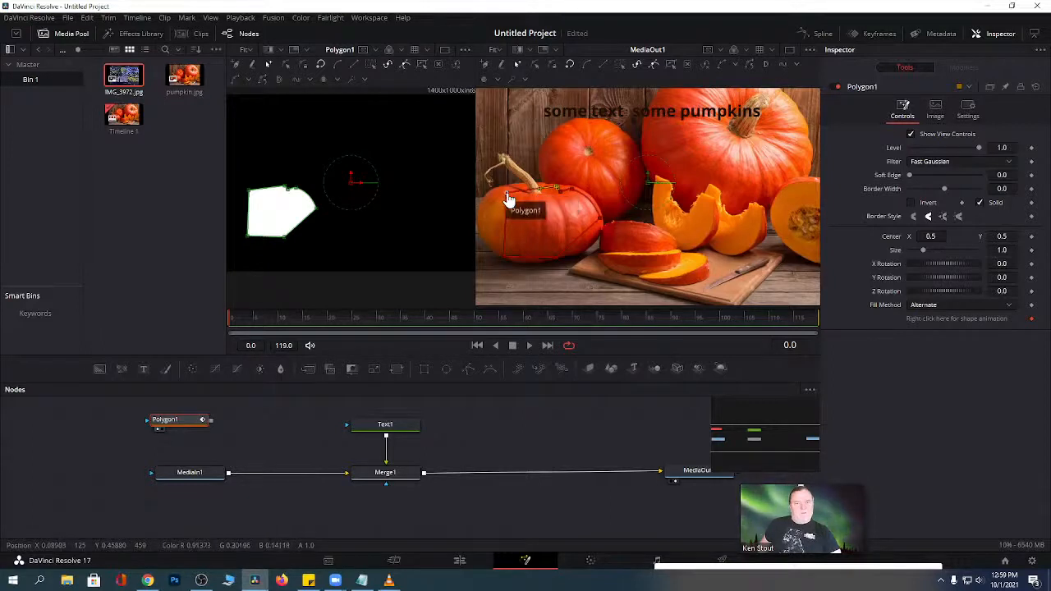
drag(506, 200, 495, 195)
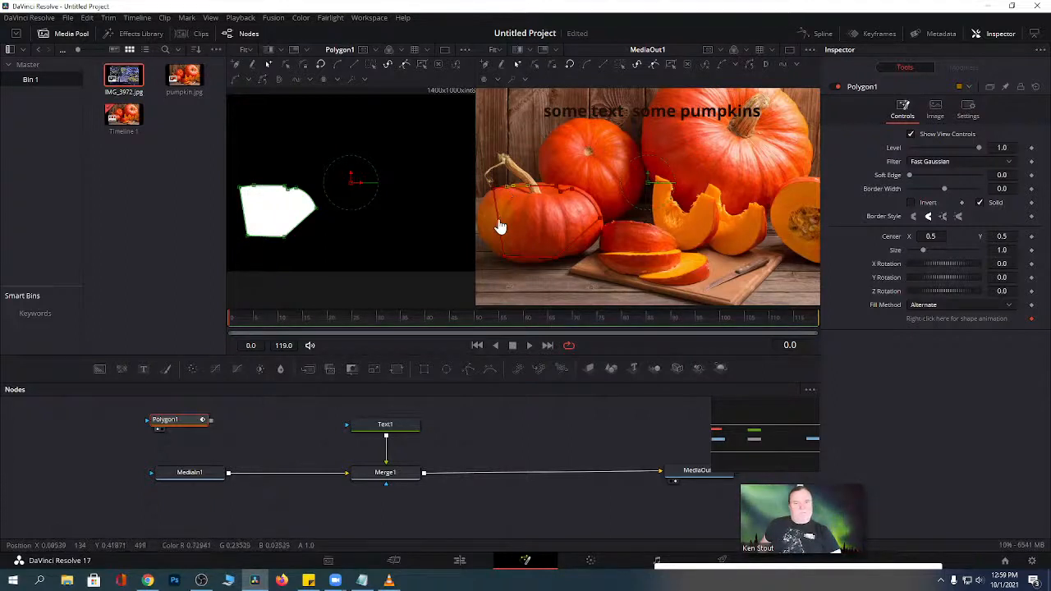
mouse_move(498, 227)
mouse_down()
mouse_move(486, 232)
mouse_move(483, 219)
mouse_up()
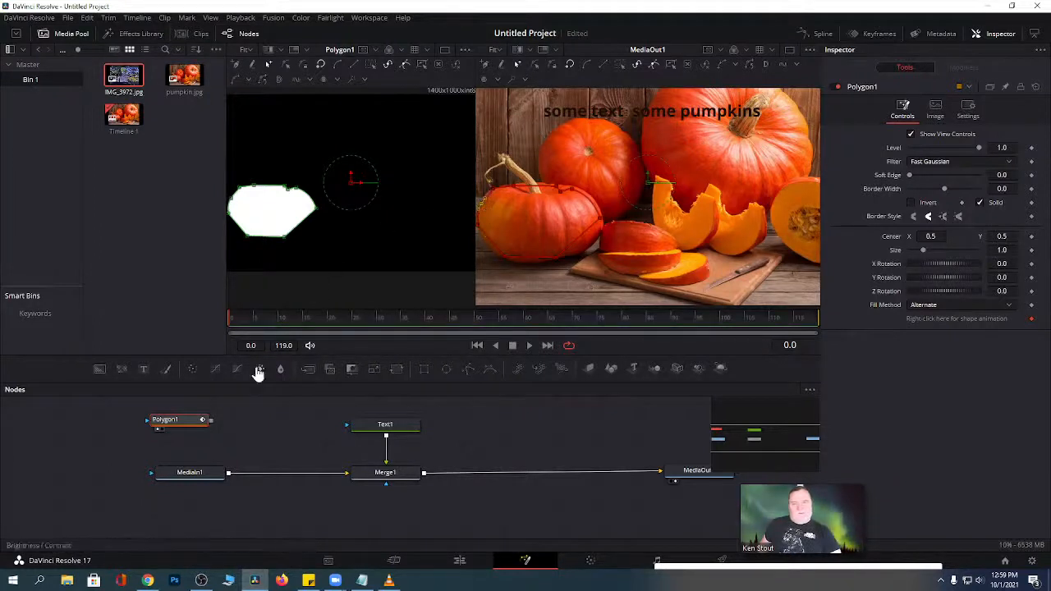
click(911, 136)
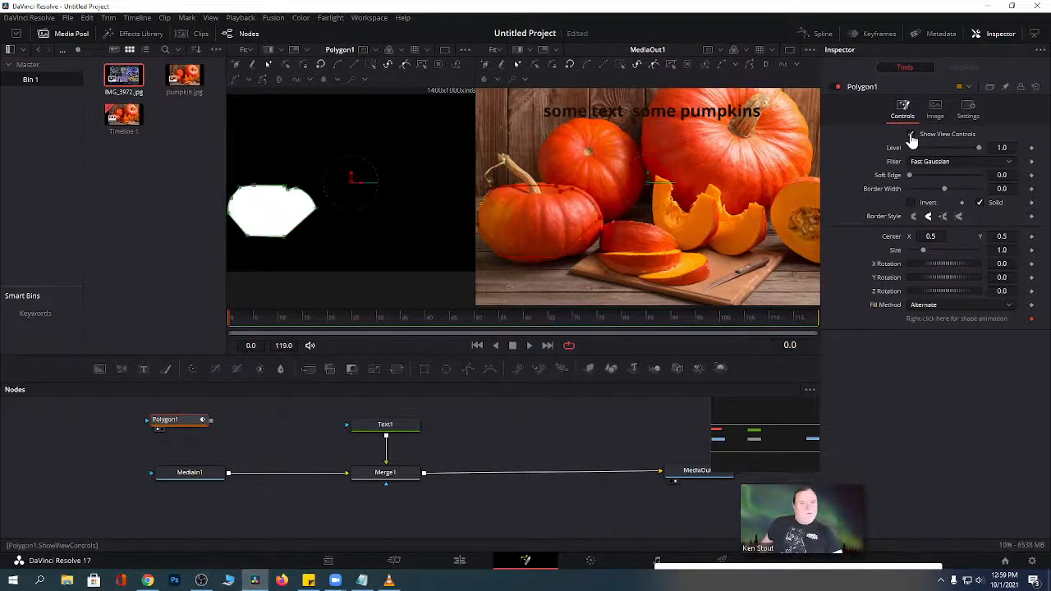
click(911, 137)
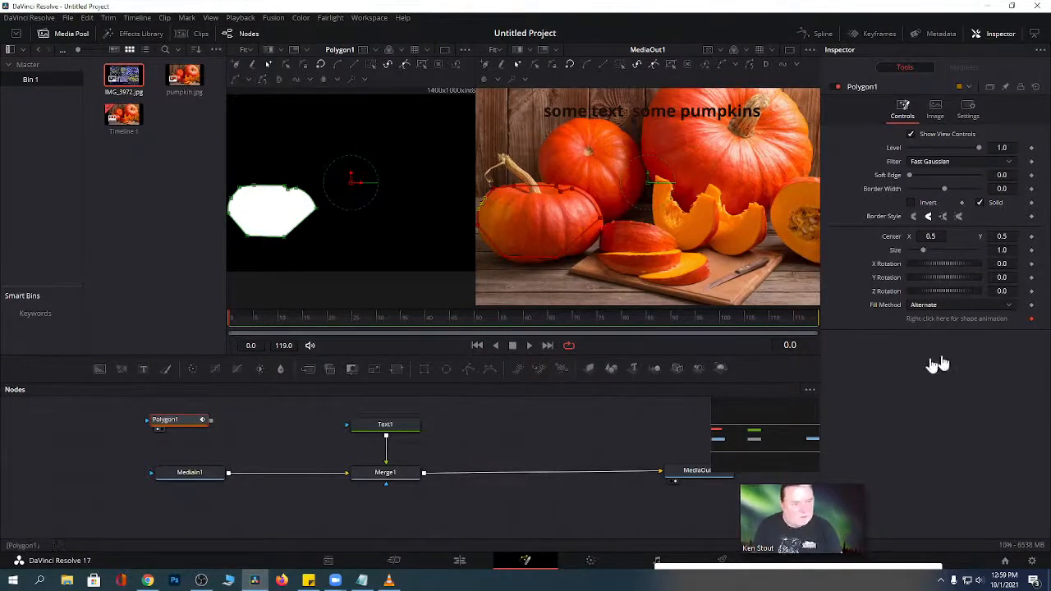
click(979, 203)
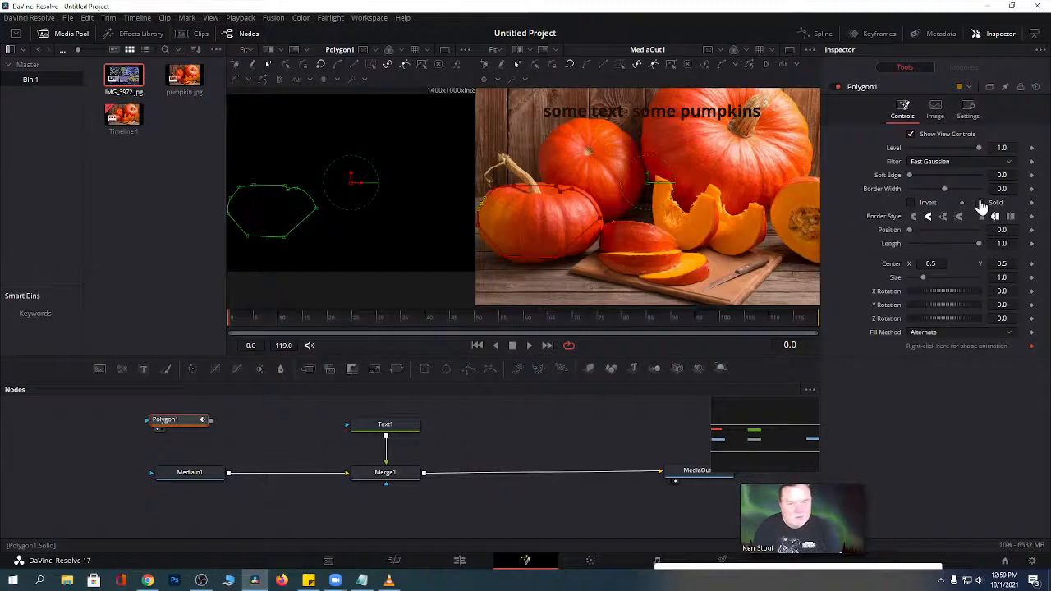
click(917, 205)
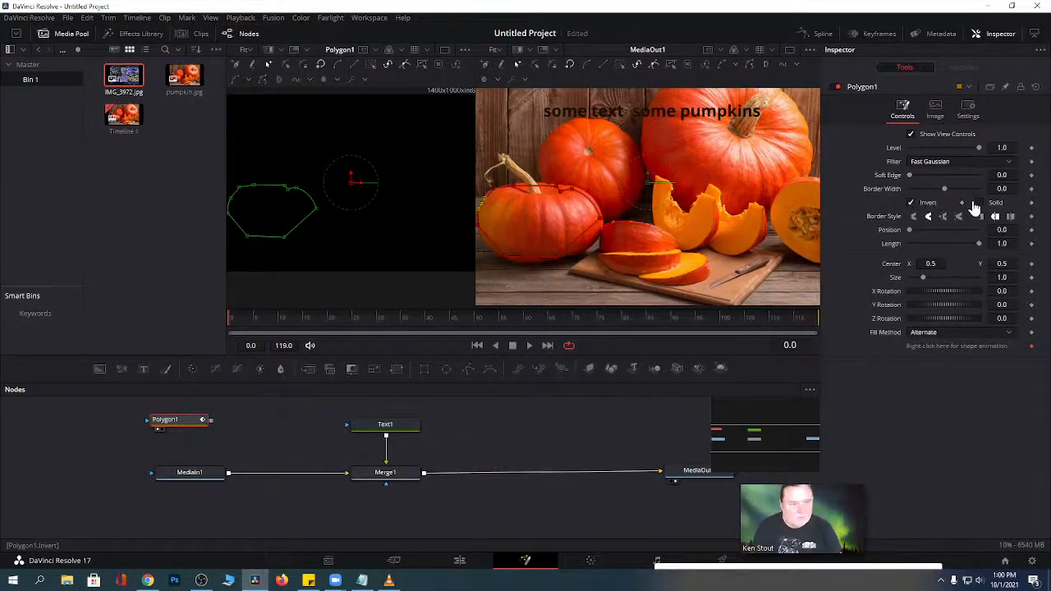
click(988, 205)
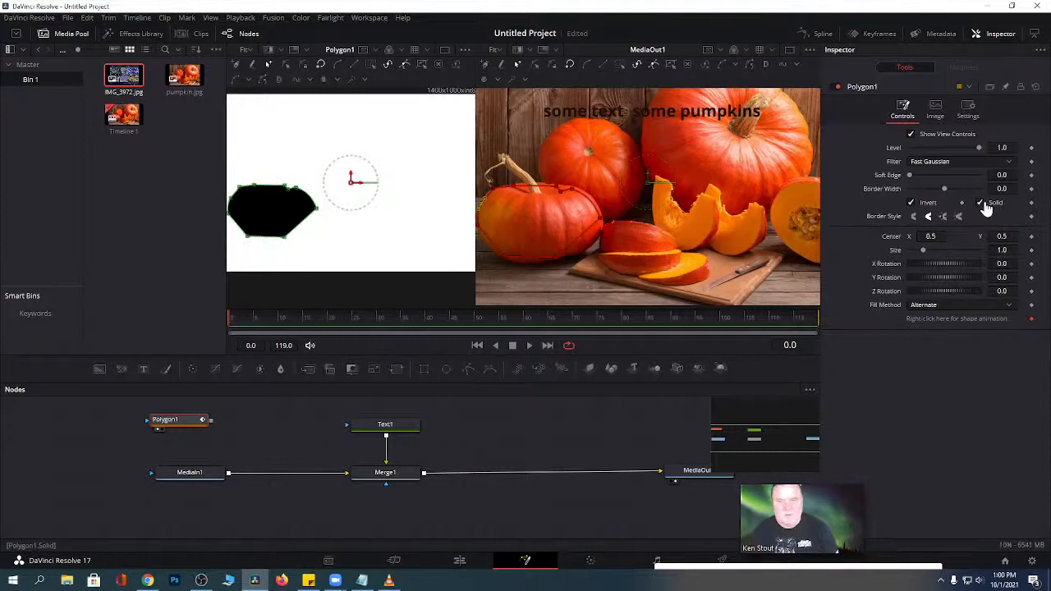
click(911, 204)
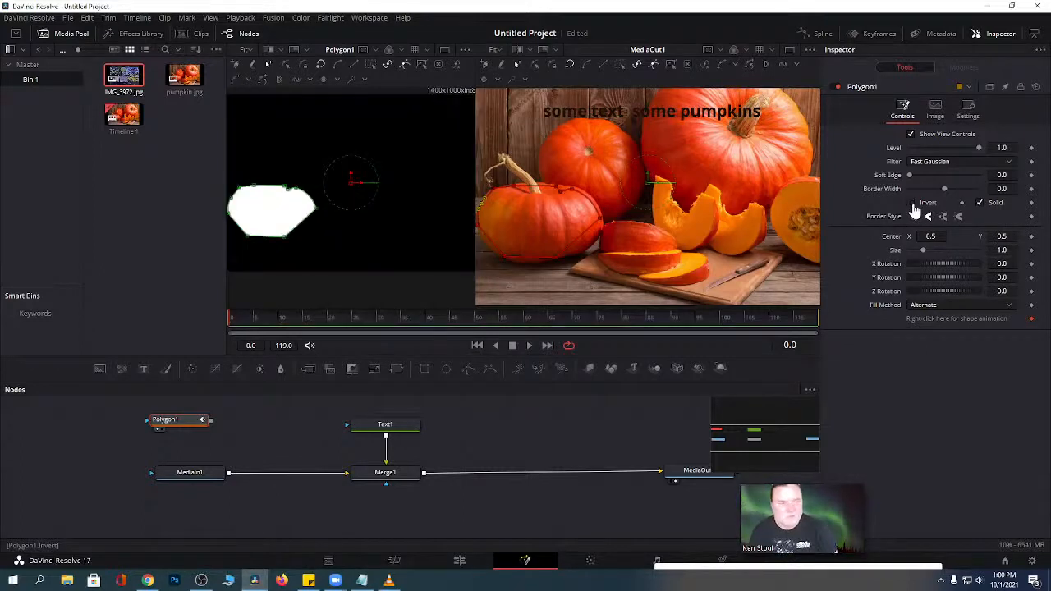
click(911, 205)
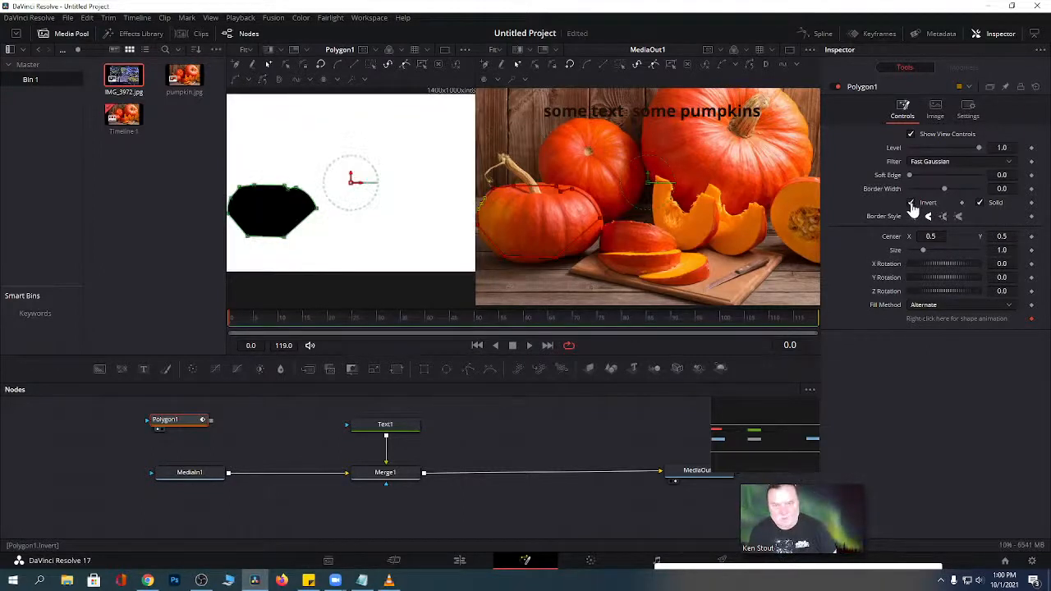
click(911, 204)
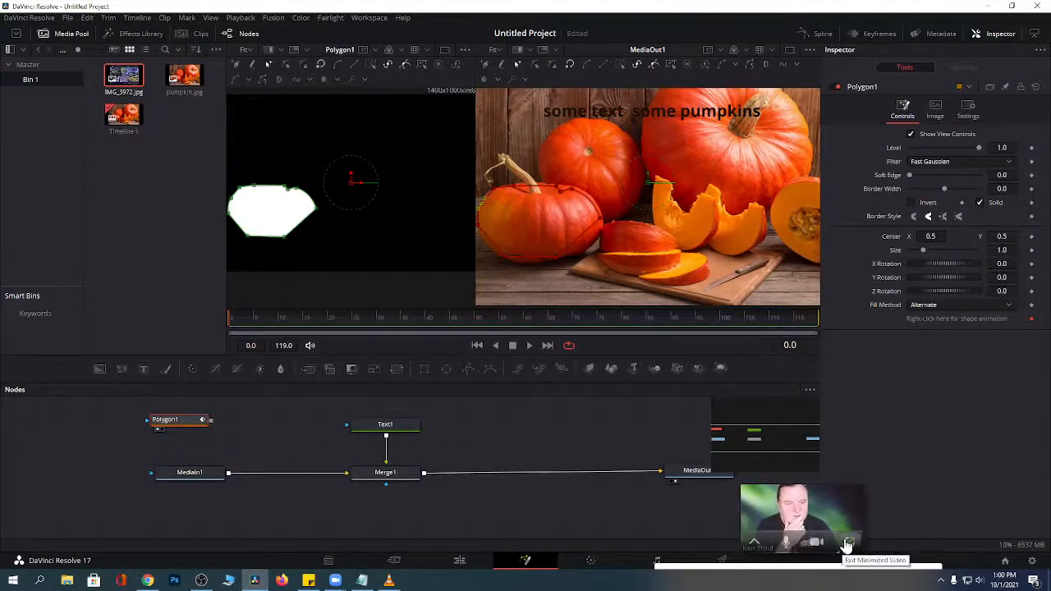
click(849, 543)
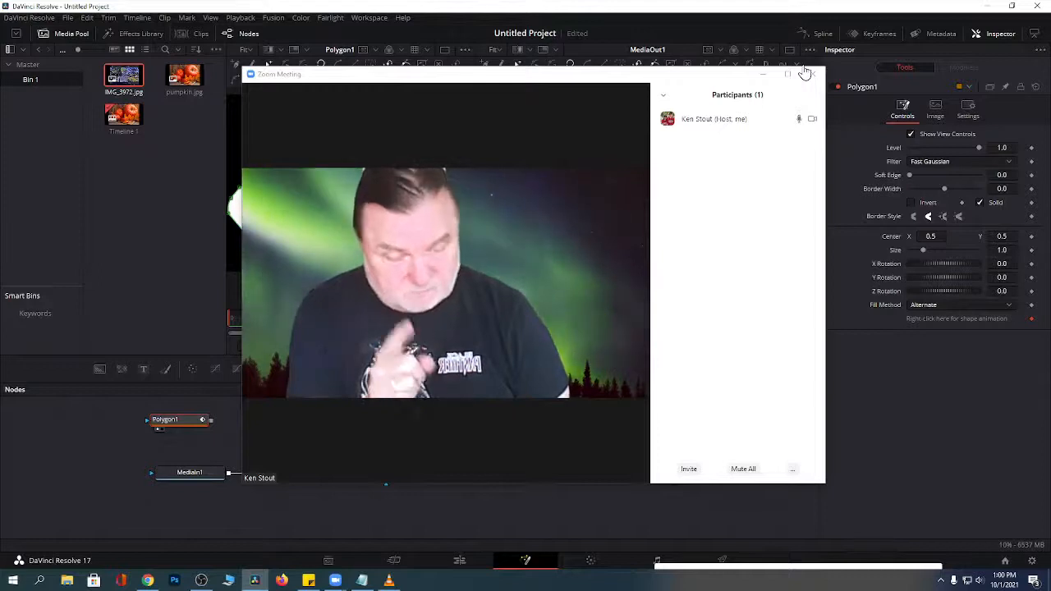
click(762, 73)
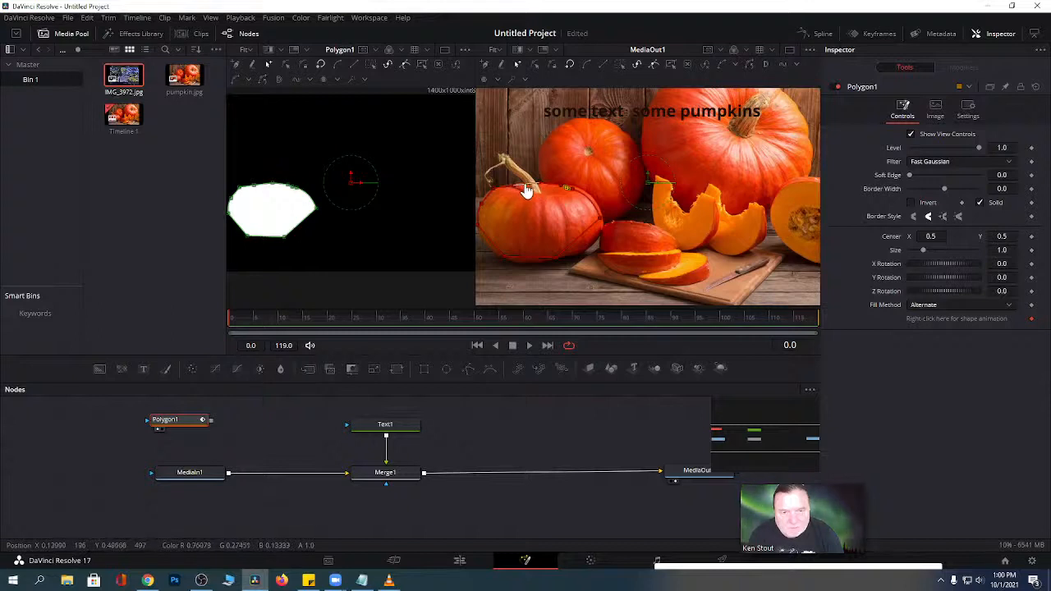
Drag Polygon1's top point up to the stem tip and add points along the lower-right and bottom edges.
drag(526, 191, 522, 176)
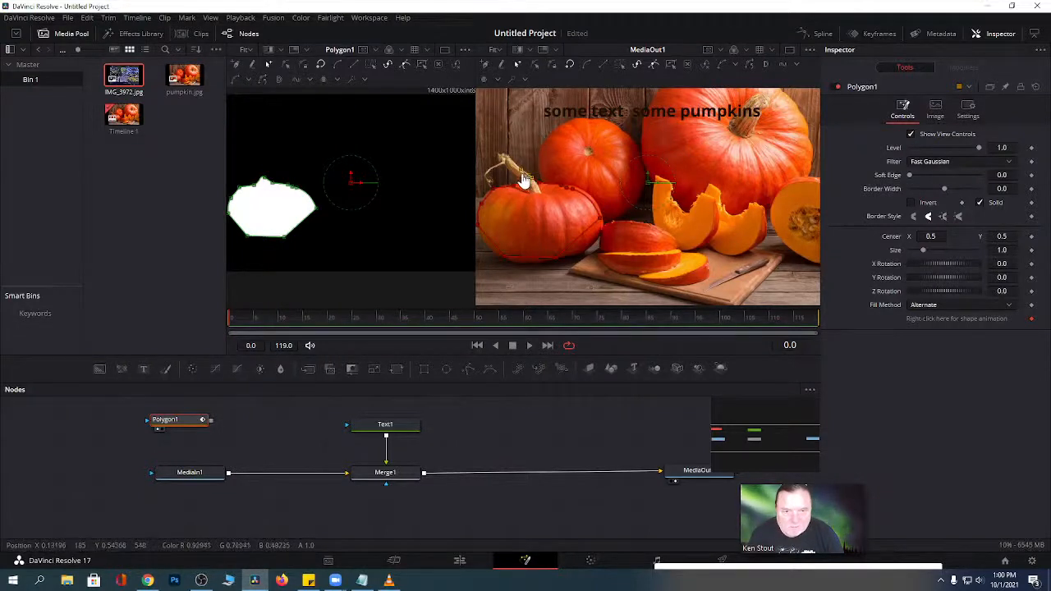
drag(524, 177, 507, 157)
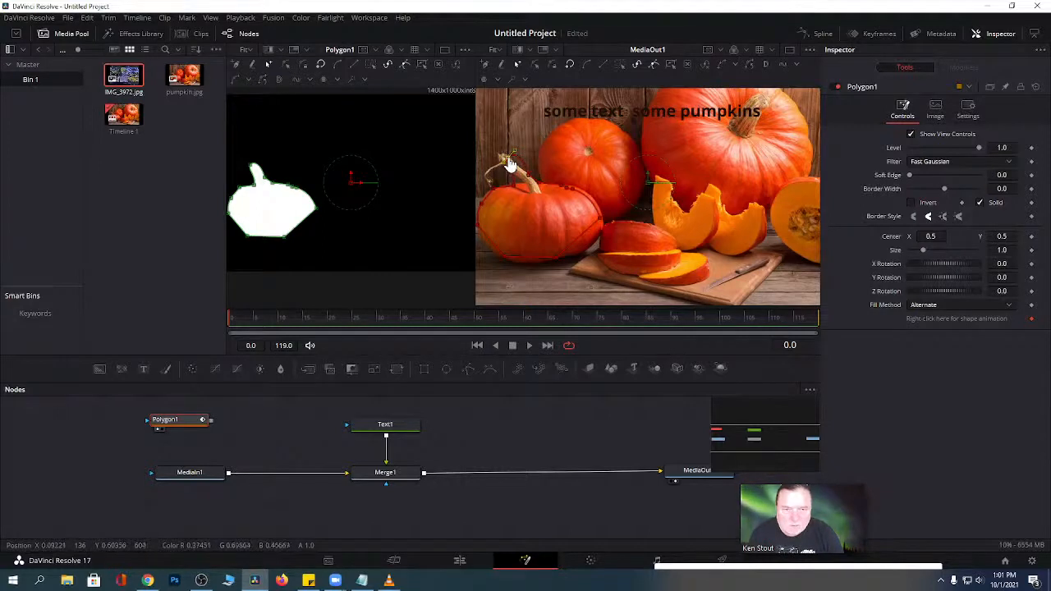
drag(509, 164, 499, 159)
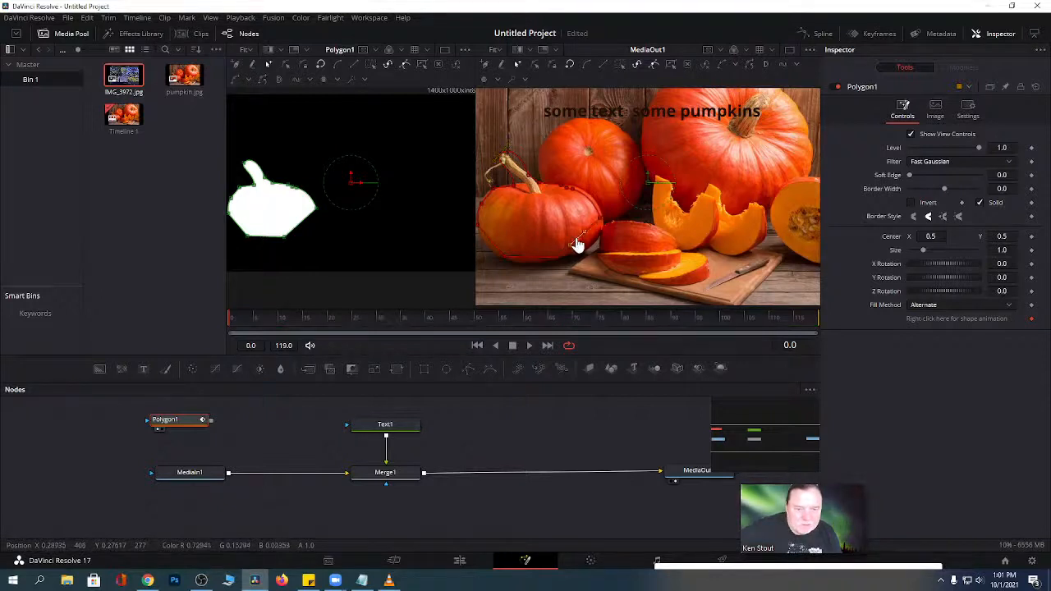
drag(577, 240, 585, 248)
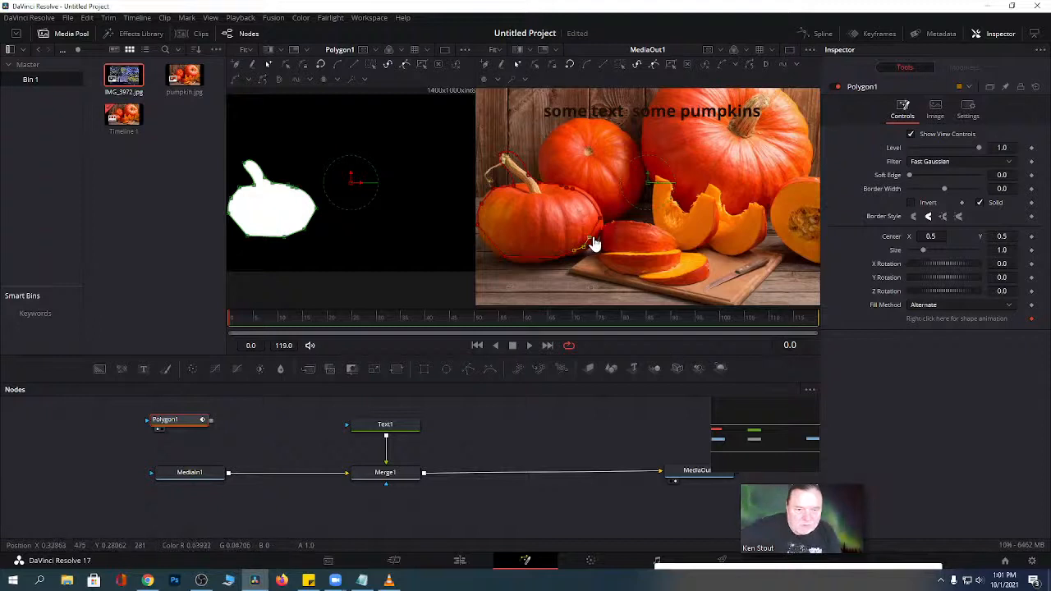
drag(591, 236, 491, 254)
click(538, 258)
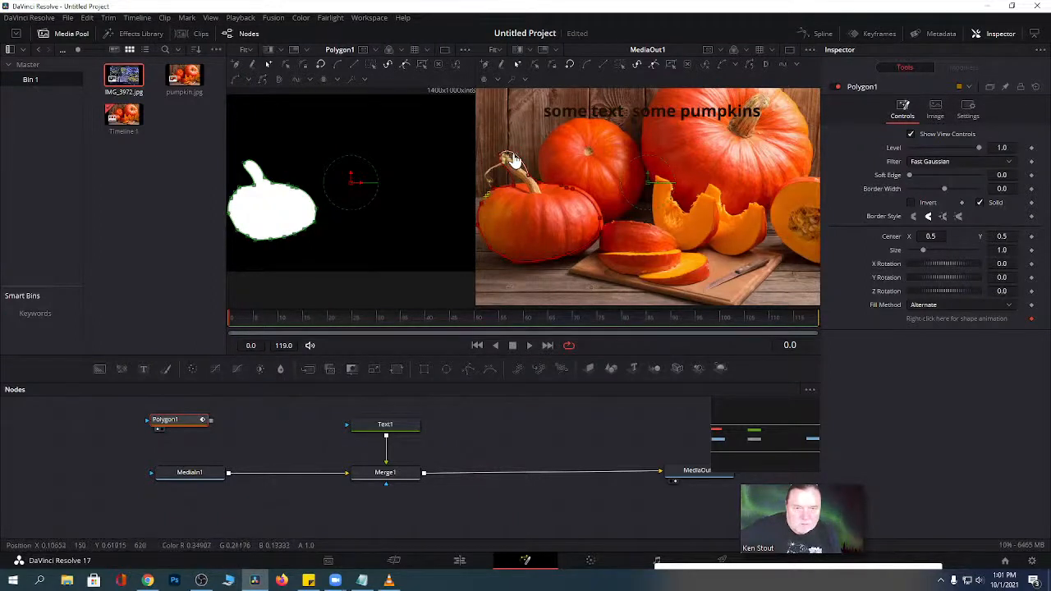
drag(512, 154, 508, 156)
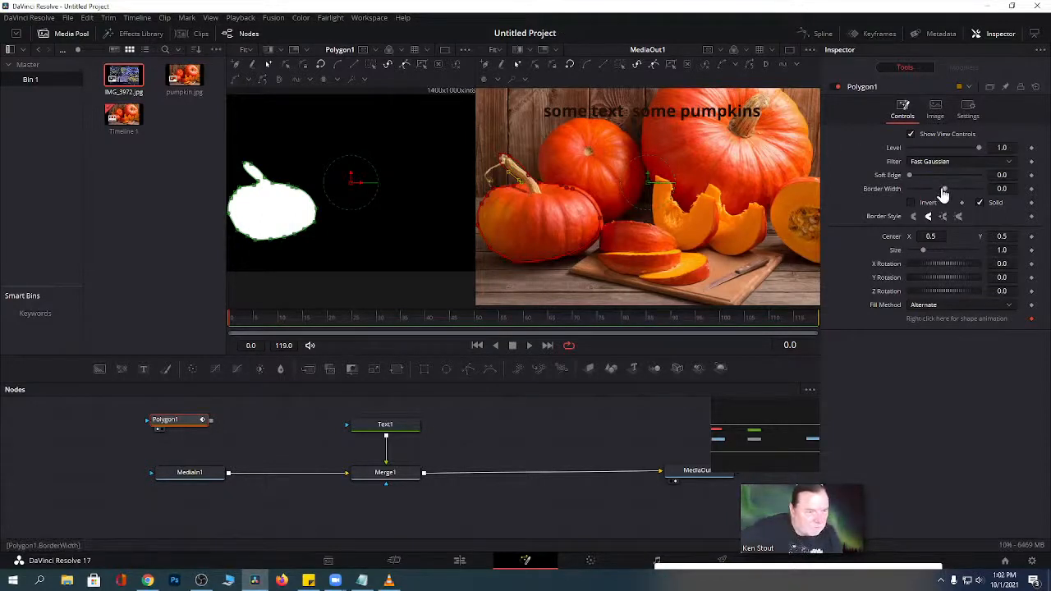
Set Polygon1's Border Width to -0.003, change the border join style, and try Non-zero Winding fill.
mouse_move(945, 193)
mouse_down()
mouse_move(927, 192)
mouse_move(946, 195)
mouse_up()
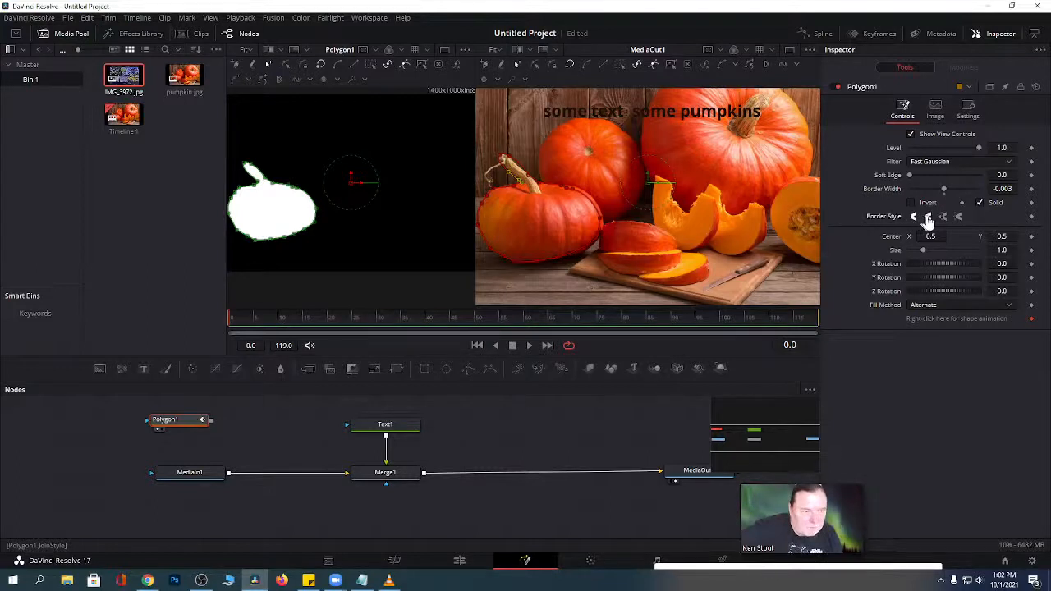
click(929, 217)
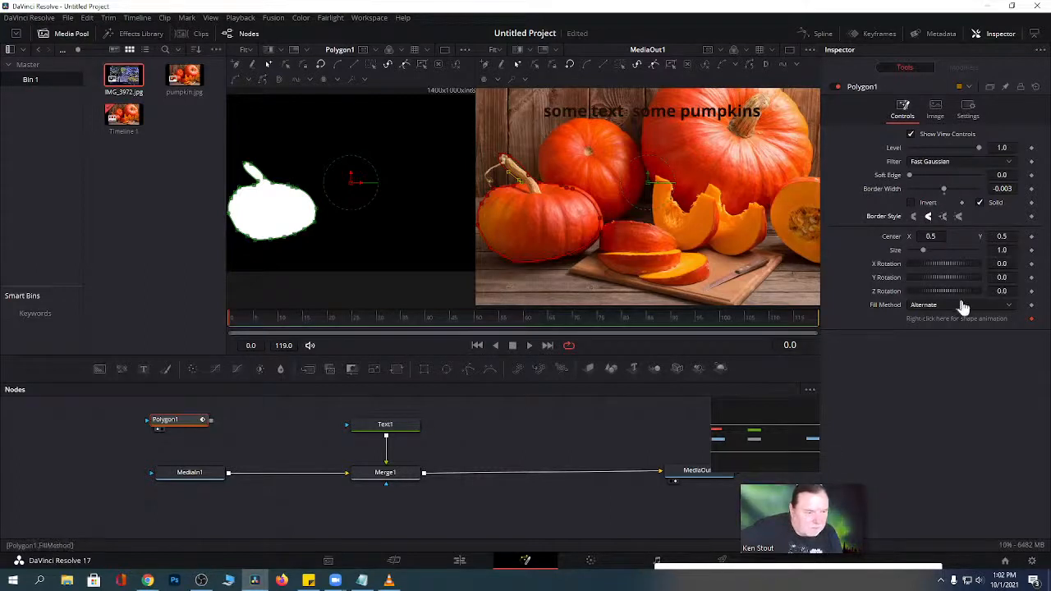
click(1010, 306)
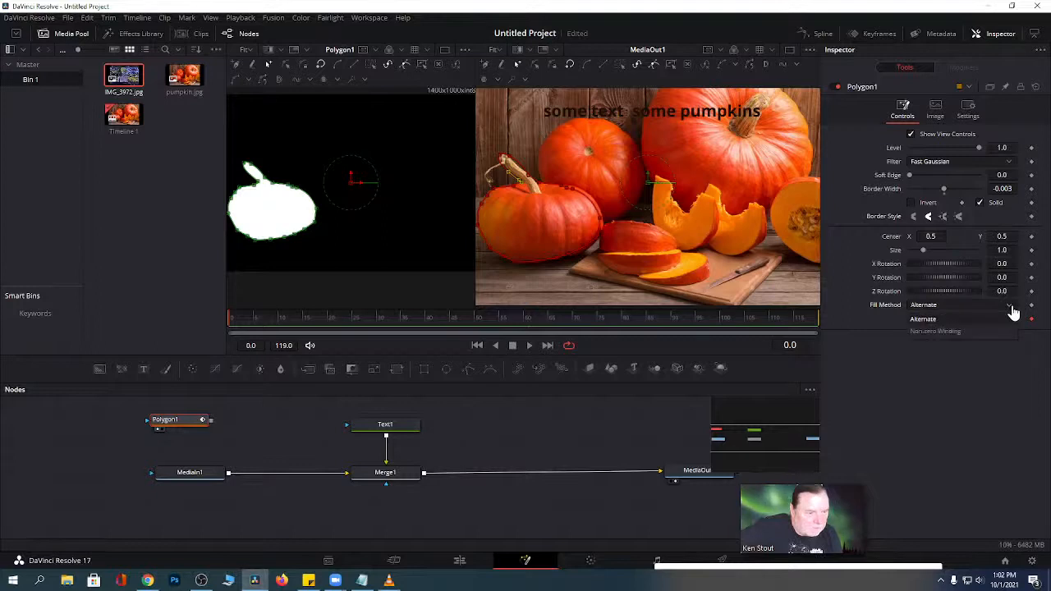
click(953, 332)
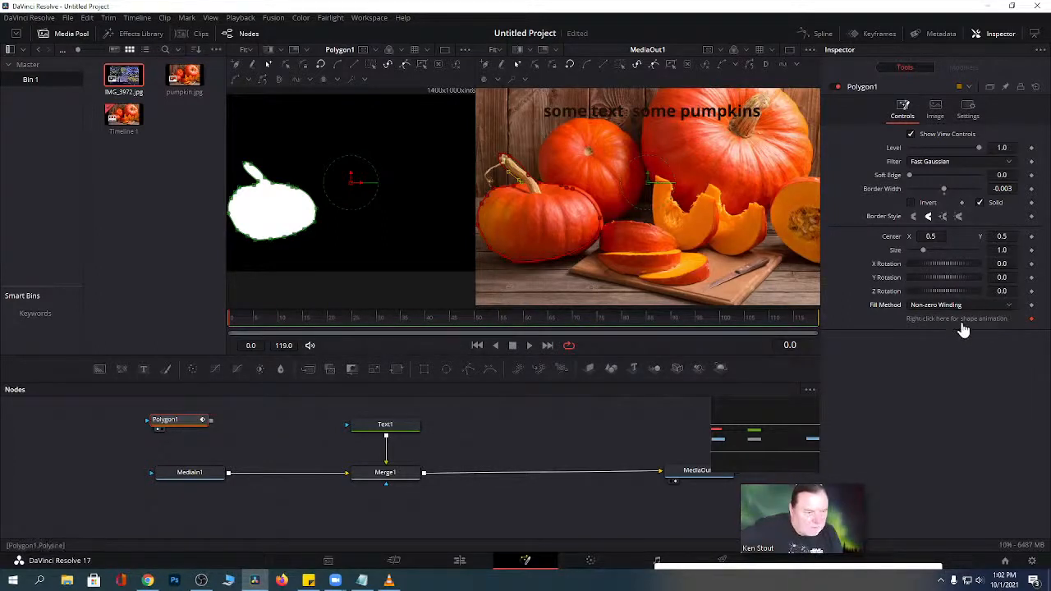
click(1009, 308)
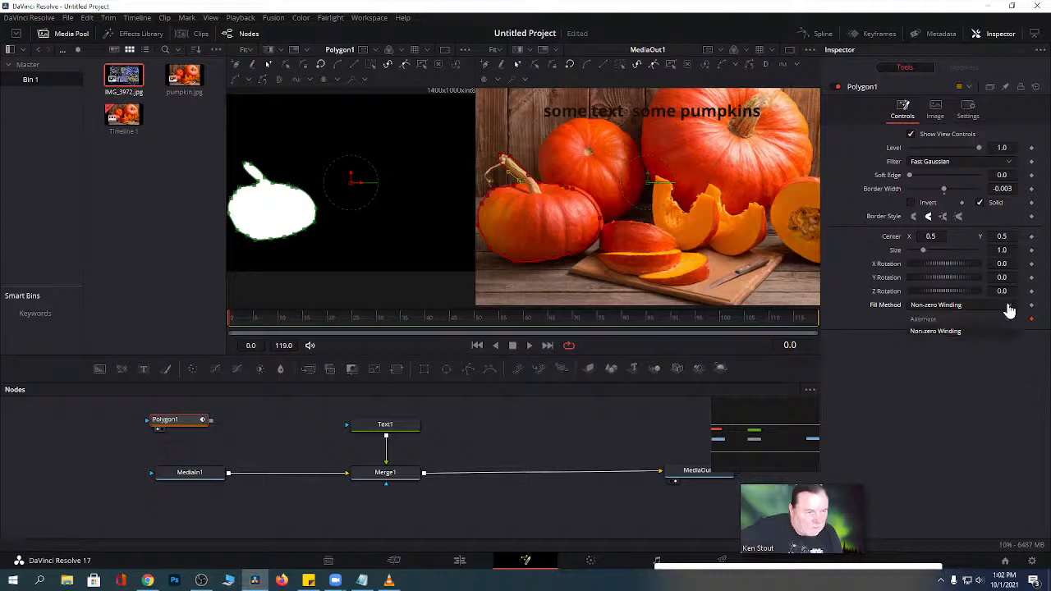
Try Box and Bartlett filters, then keep Alternate fill with Fast Gaussian and set Soft Edge to 0.0126.
click(1009, 165)
click(917, 176)
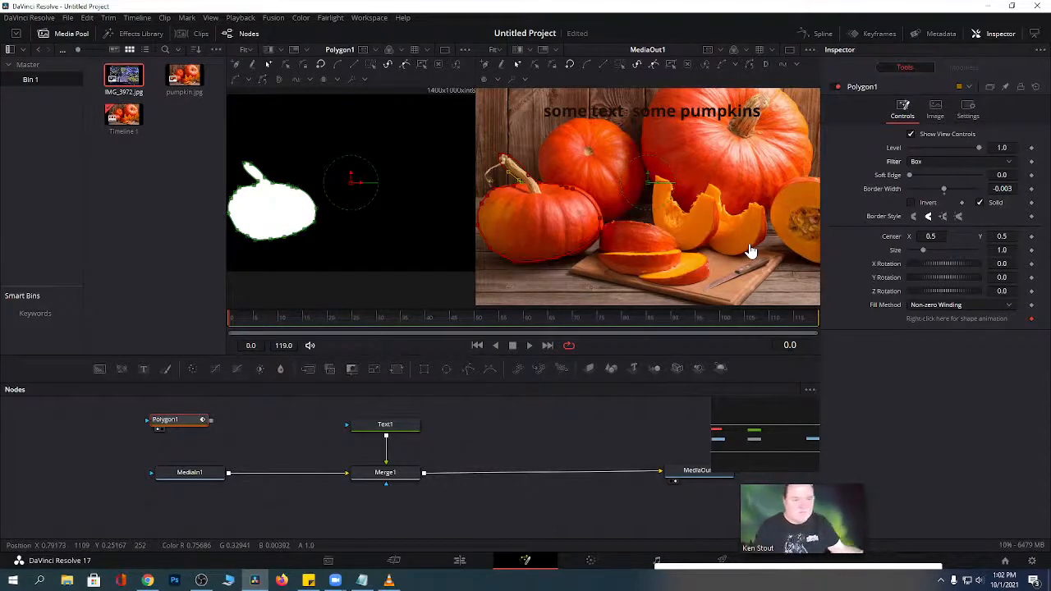
click(1007, 307)
click(923, 320)
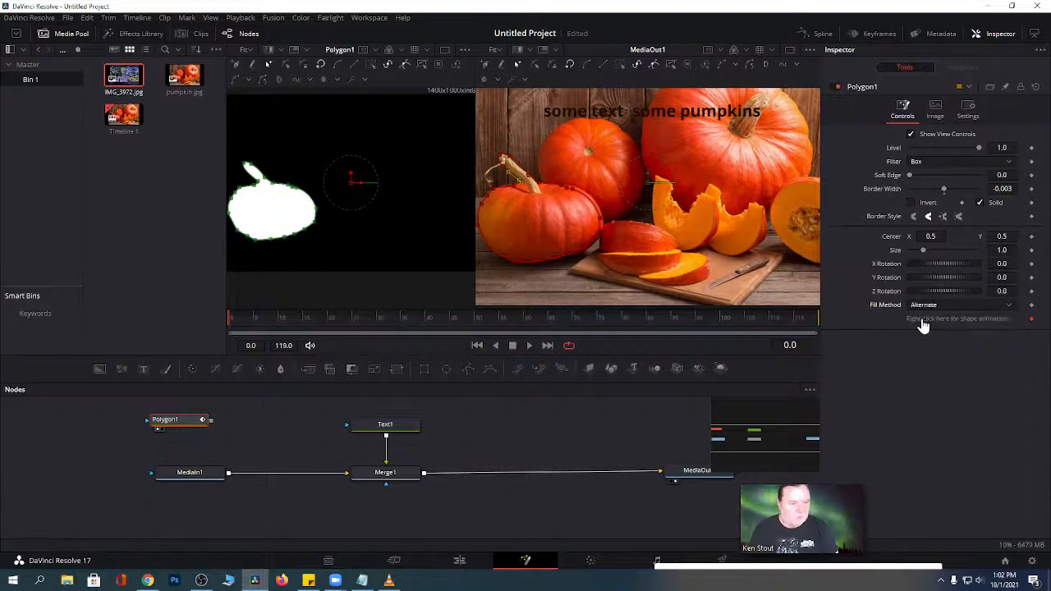
click(1009, 162)
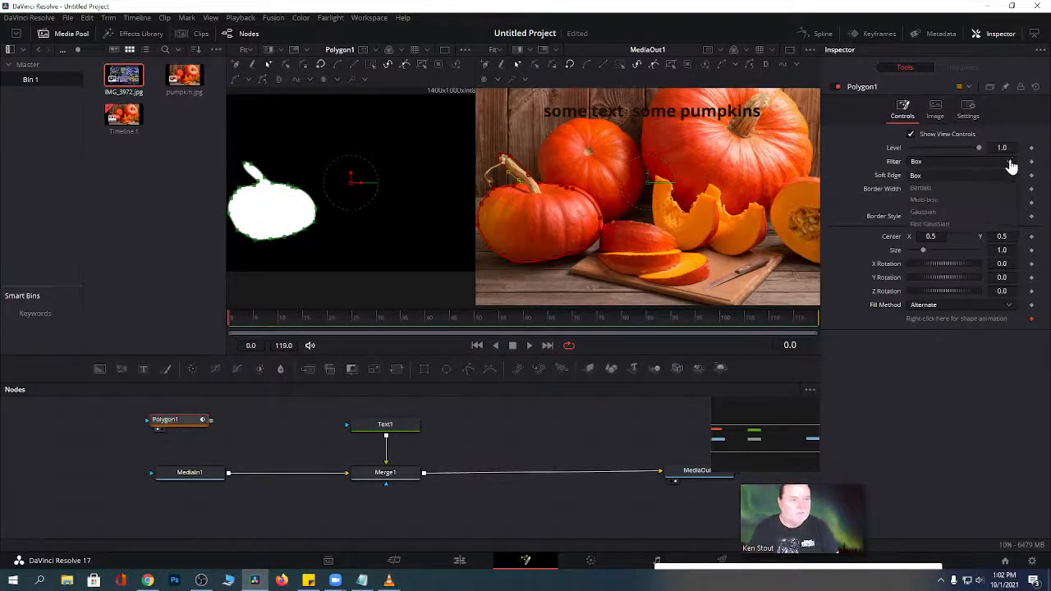
click(922, 188)
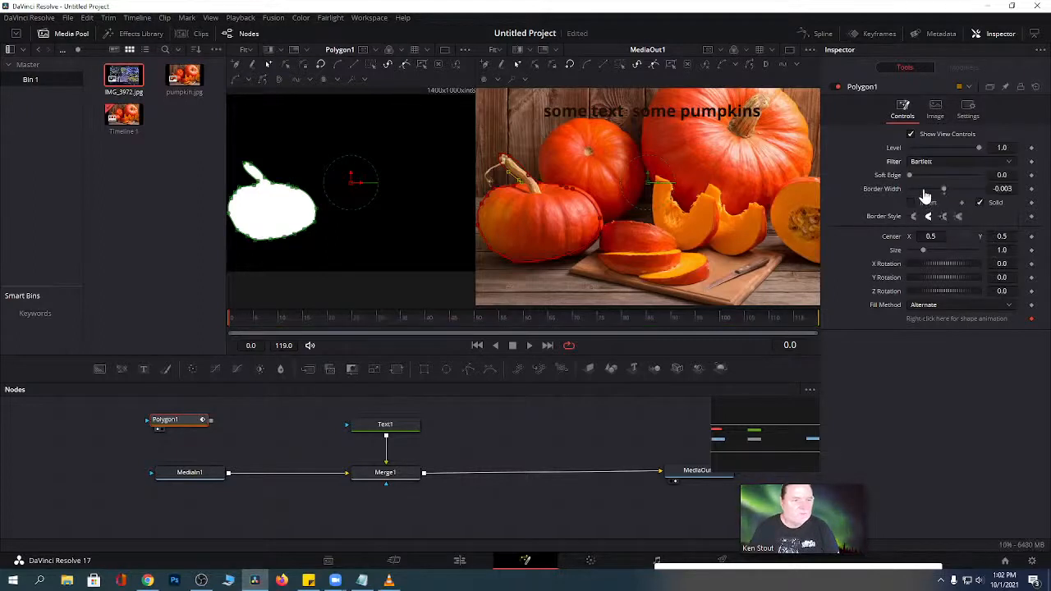
click(1009, 162)
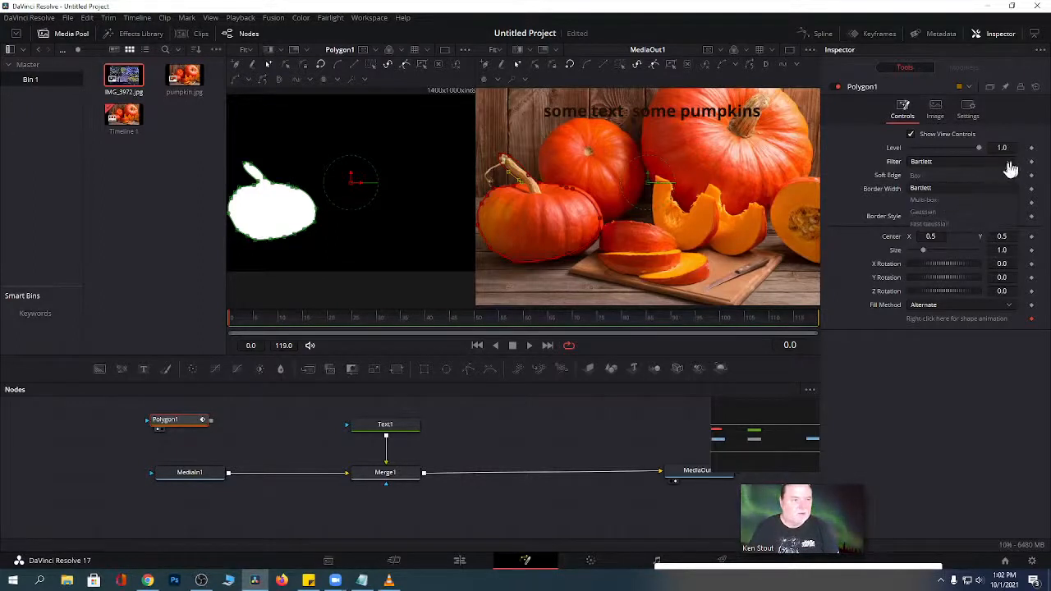
click(926, 225)
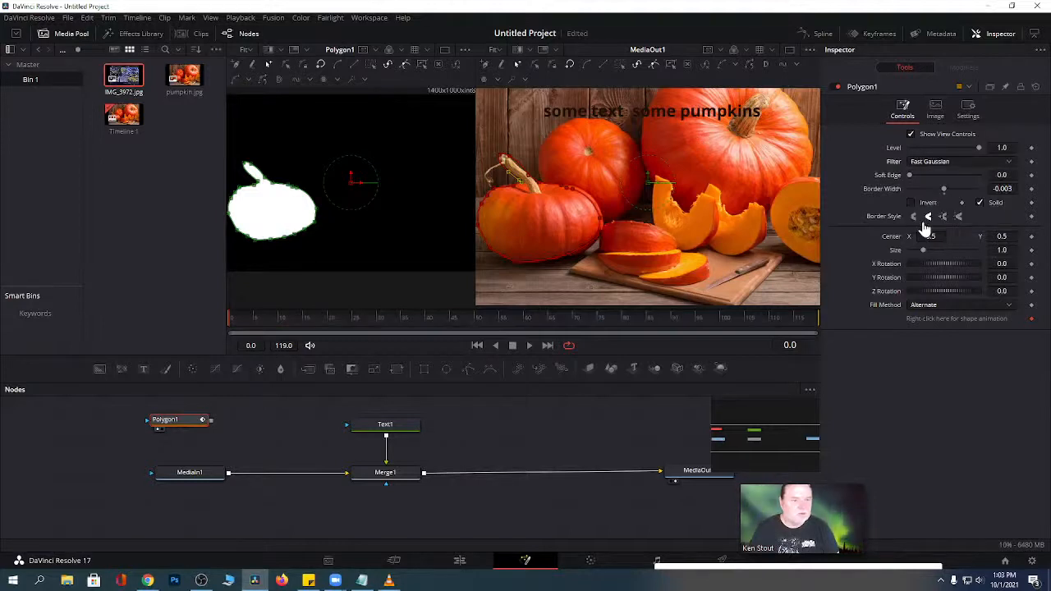
mouse_move(911, 179)
mouse_down()
mouse_move(949, 179)
mouse_move(904, 187)
mouse_move(945, 183)
mouse_move(906, 188)
mouse_move(924, 186)
mouse_move(916, 188)
mouse_up()
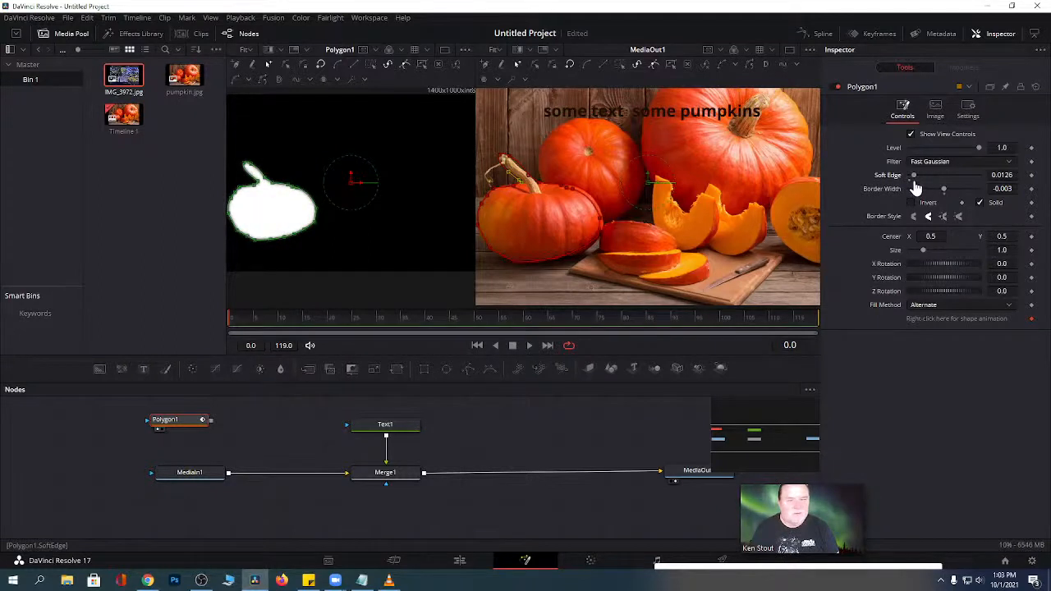
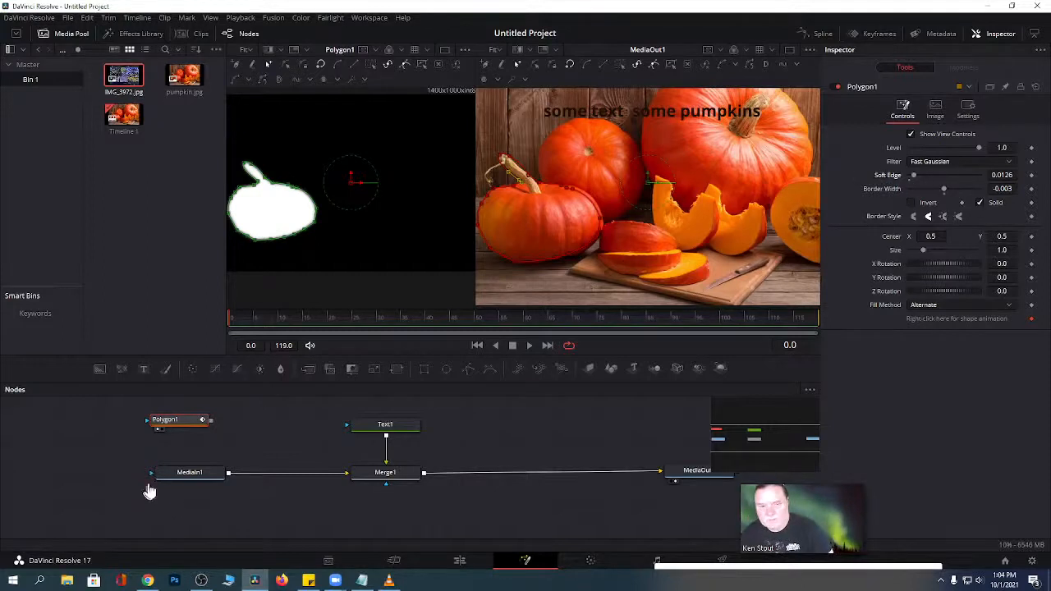
Connect Polygon1 as MediaIn1's mask, then undo a trial move so the mask stays centred at 0.5, 0.5.
drag(211, 420, 231, 476)
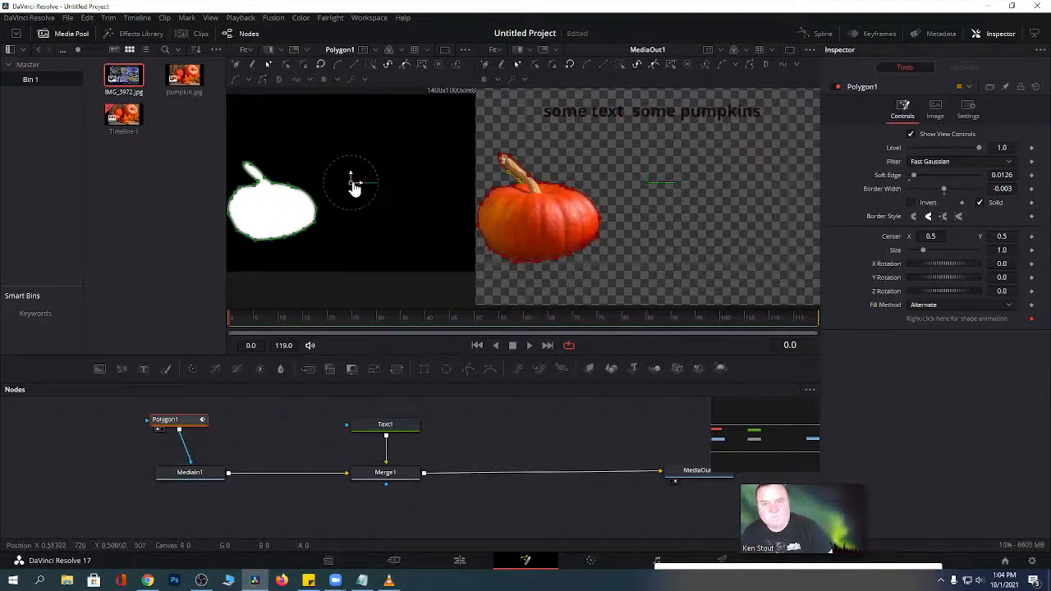
mouse_move(352, 184)
mouse_down()
mouse_move(441, 188)
mouse_move(511, 214)
mouse_move(338, 212)
mouse_move(350, 178)
mouse_move(439, 162)
mouse_move(364, 164)
mouse_move(351, 188)
mouse_move(363, 183)
mouse_move(352, 183)
mouse_up()
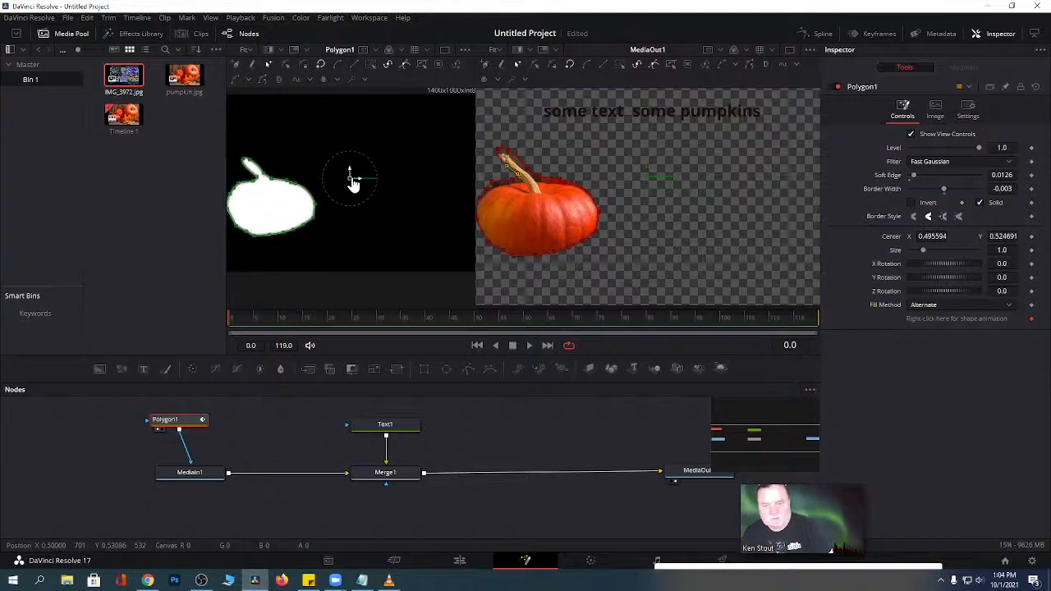
key(ctrl+z)
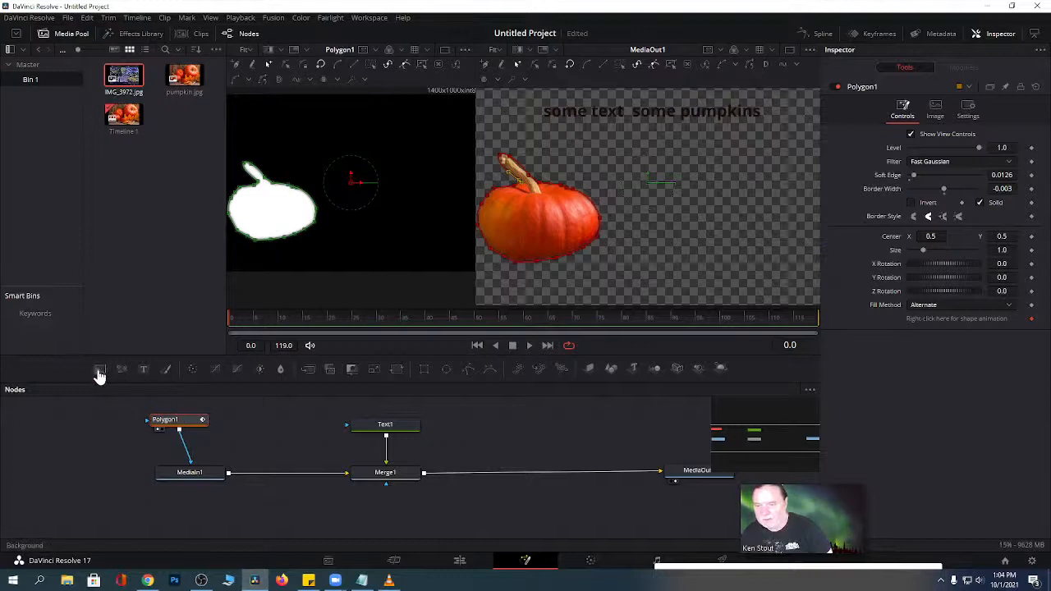
Add a Background node coloured lime green (#b3ff25) and preview it briefly.
drag(99, 375, 259, 421)
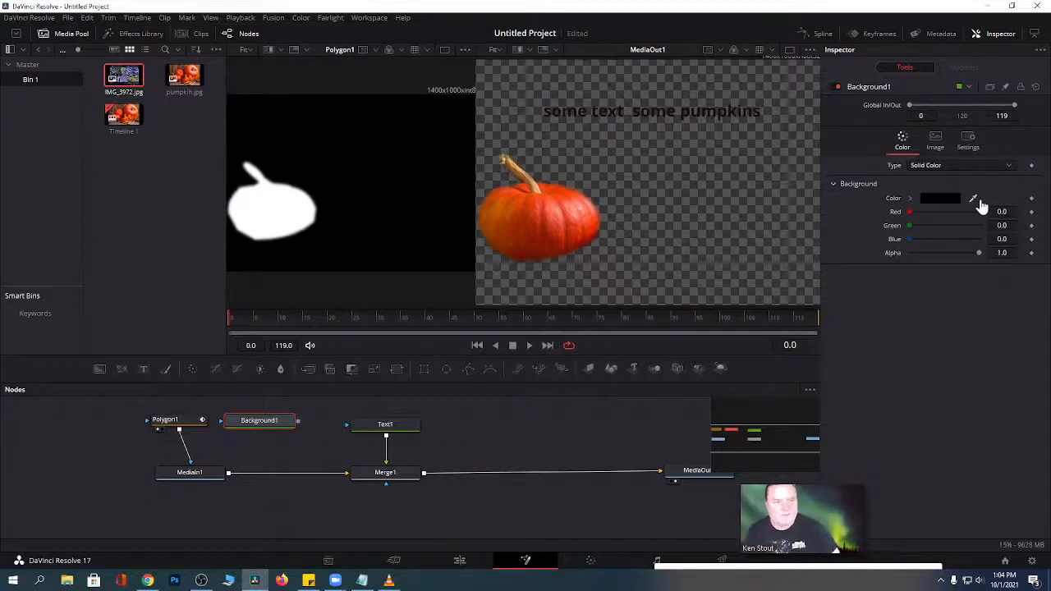
drag(912, 216, 981, 218)
drag(912, 232, 989, 234)
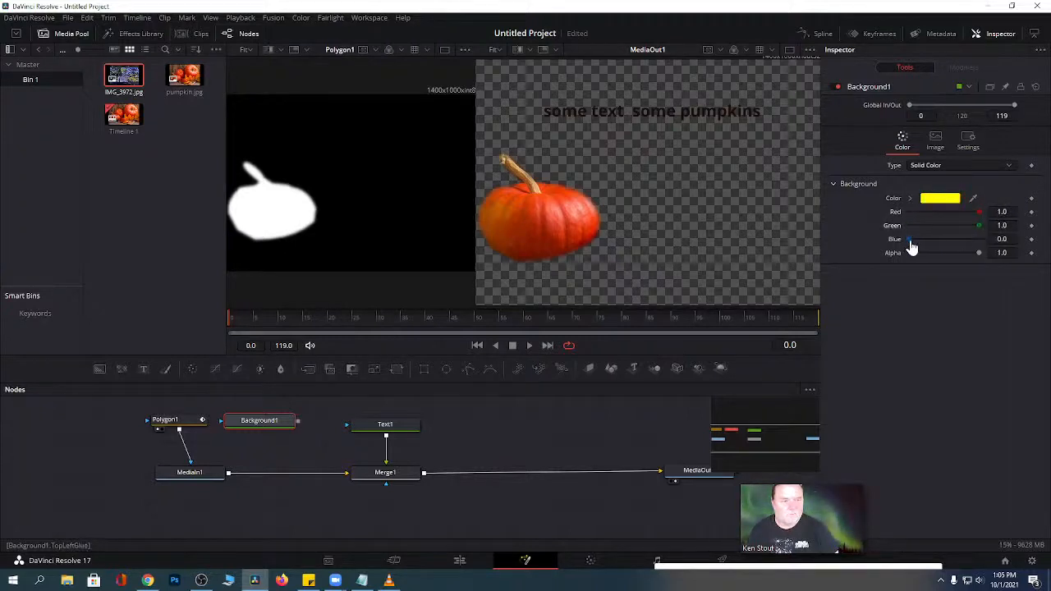
drag(912, 239, 995, 242)
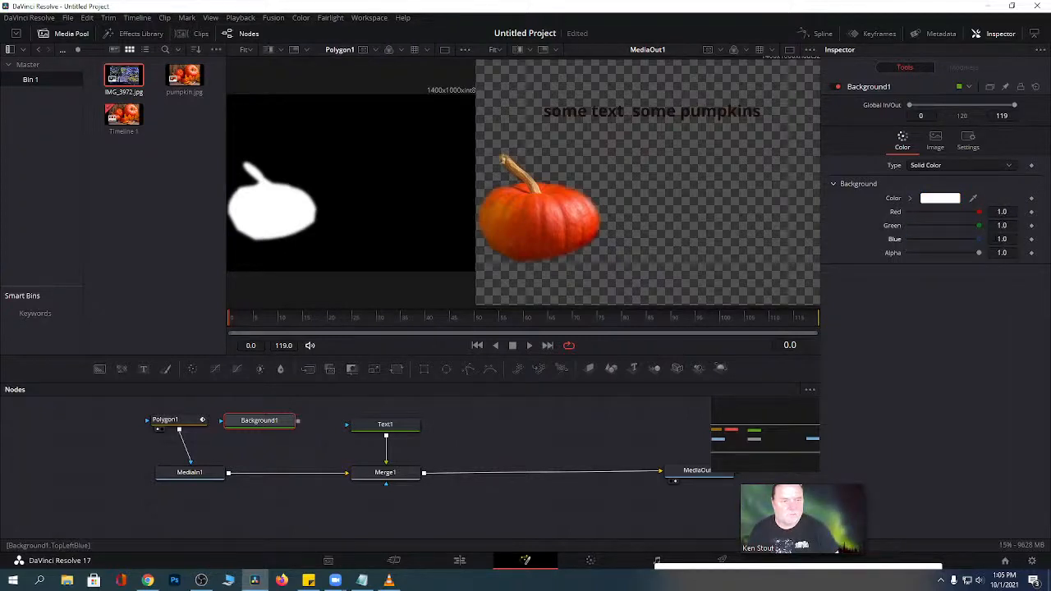
click(938, 200)
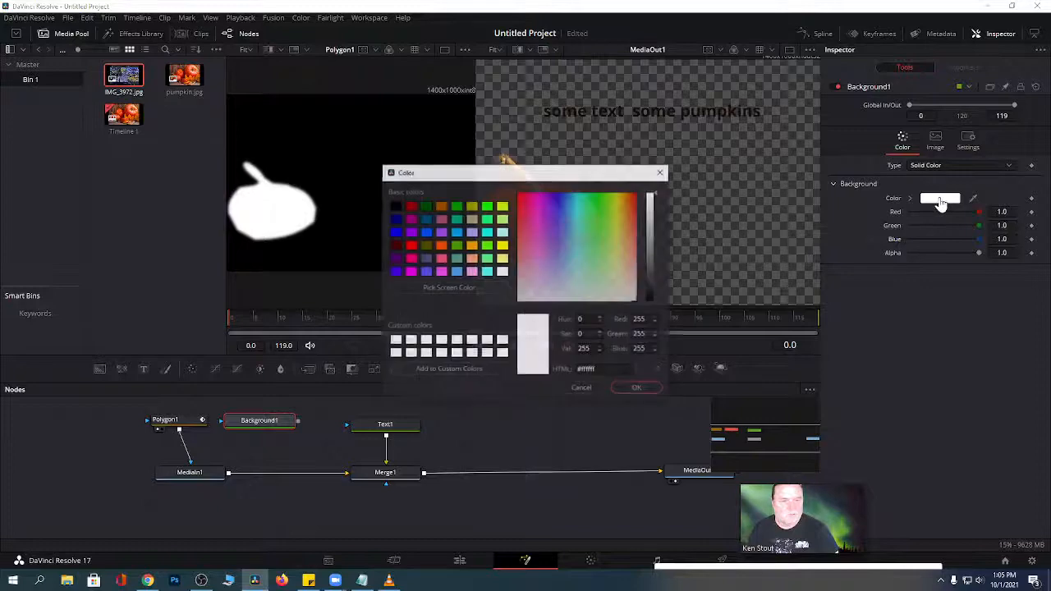
click(610, 209)
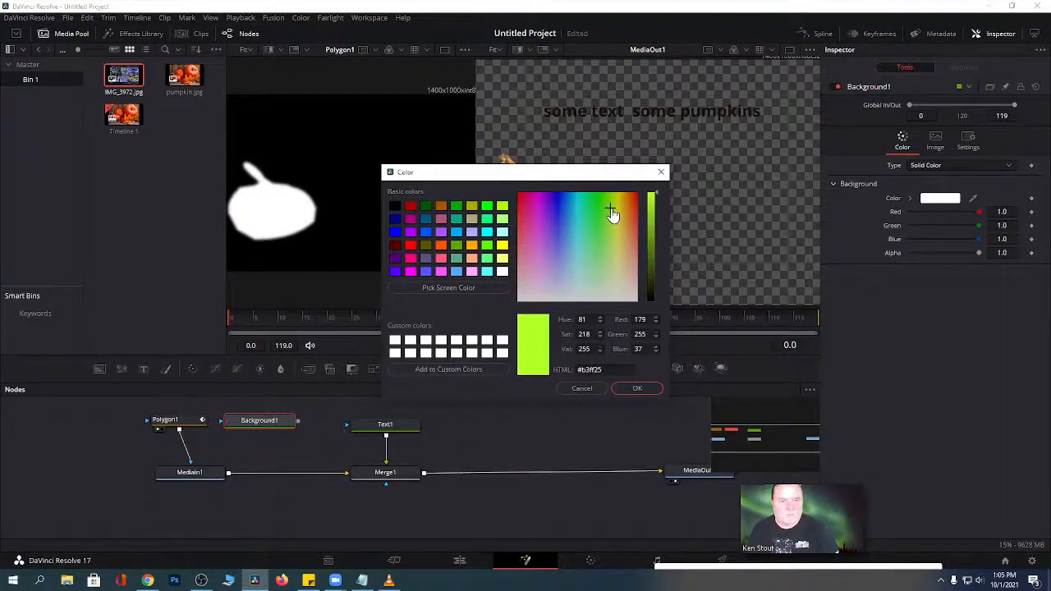
click(638, 391)
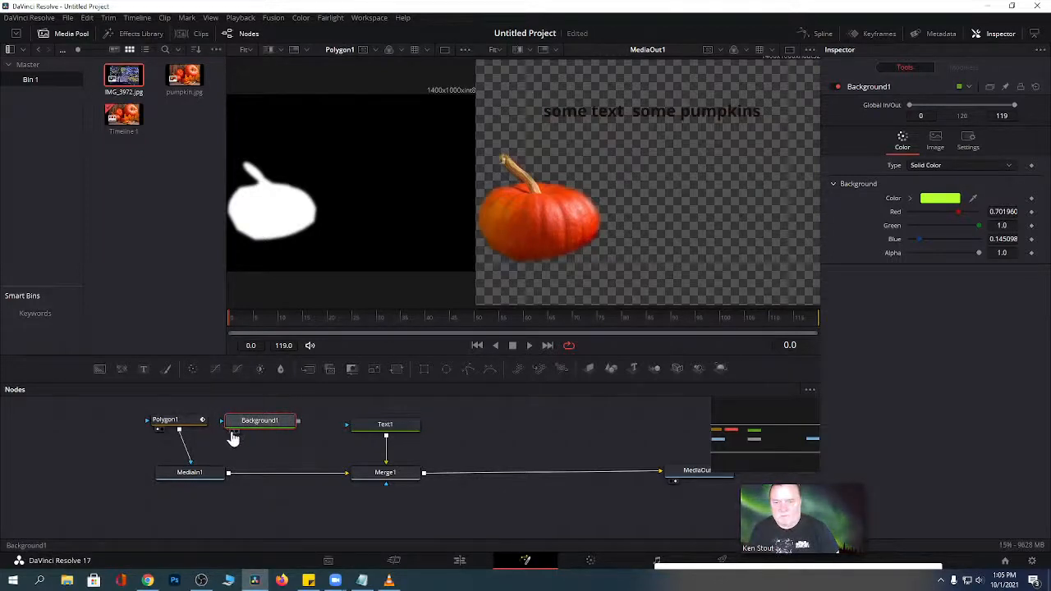
key(1)
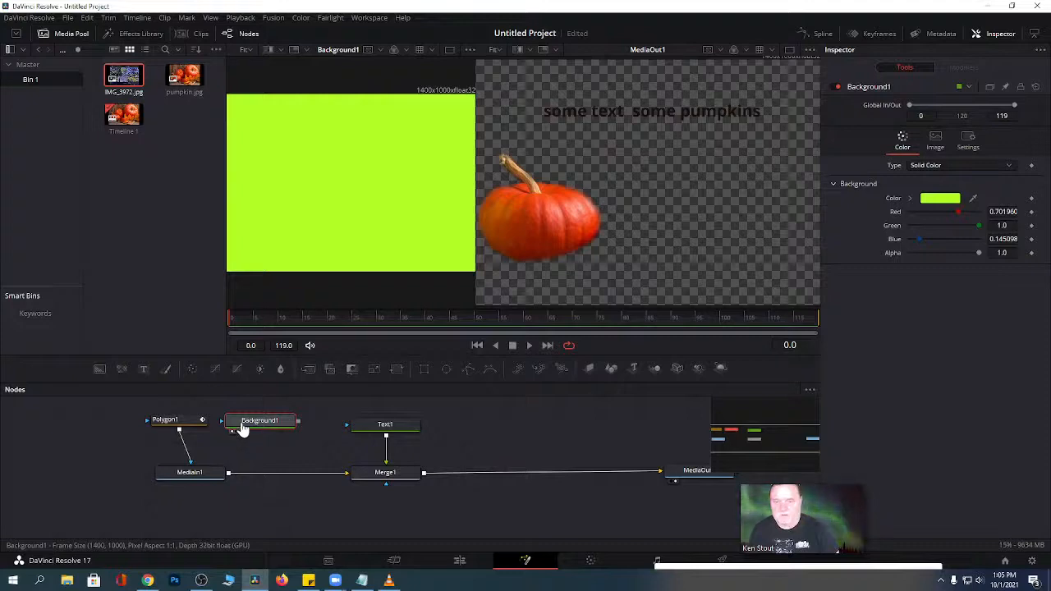
click(233, 431)
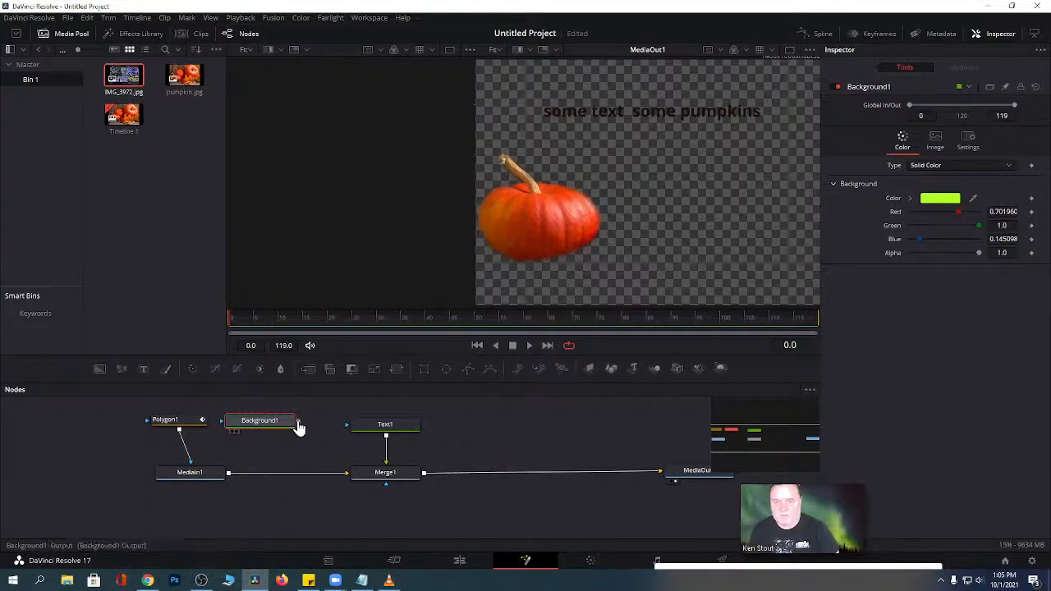
Merge Background1 with the masked pumpkin as Merge2 and move Polygon1's centre to 0.645, 0.528.
drag(299, 428, 232, 476)
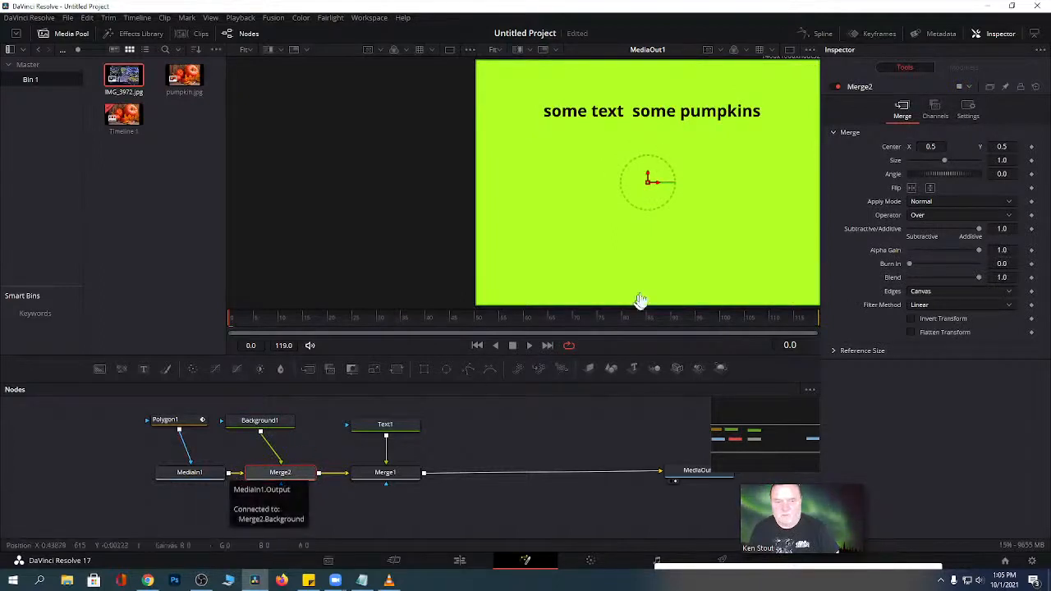
click(179, 423)
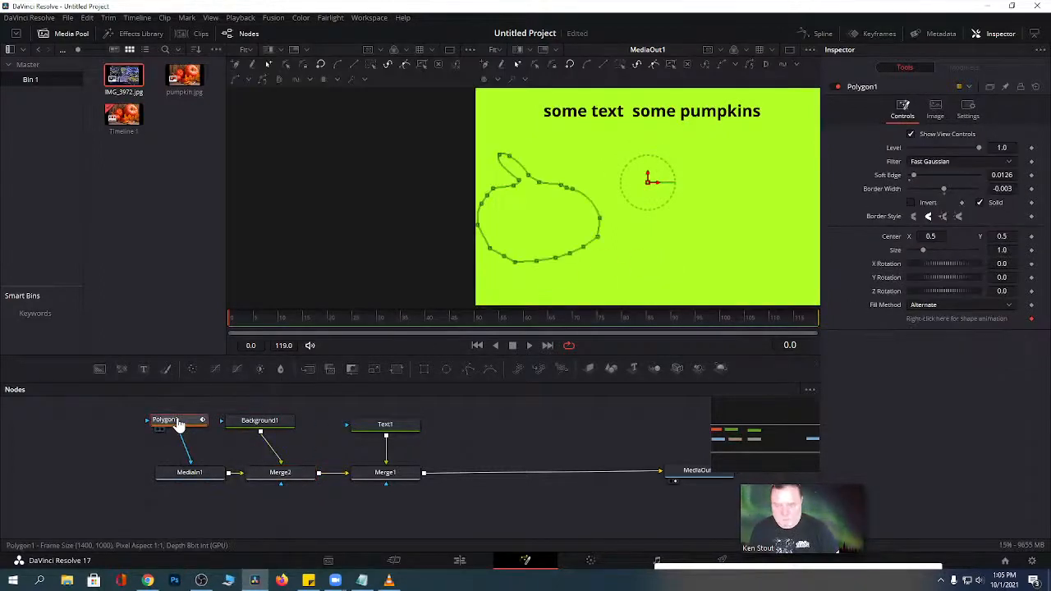
key(1)
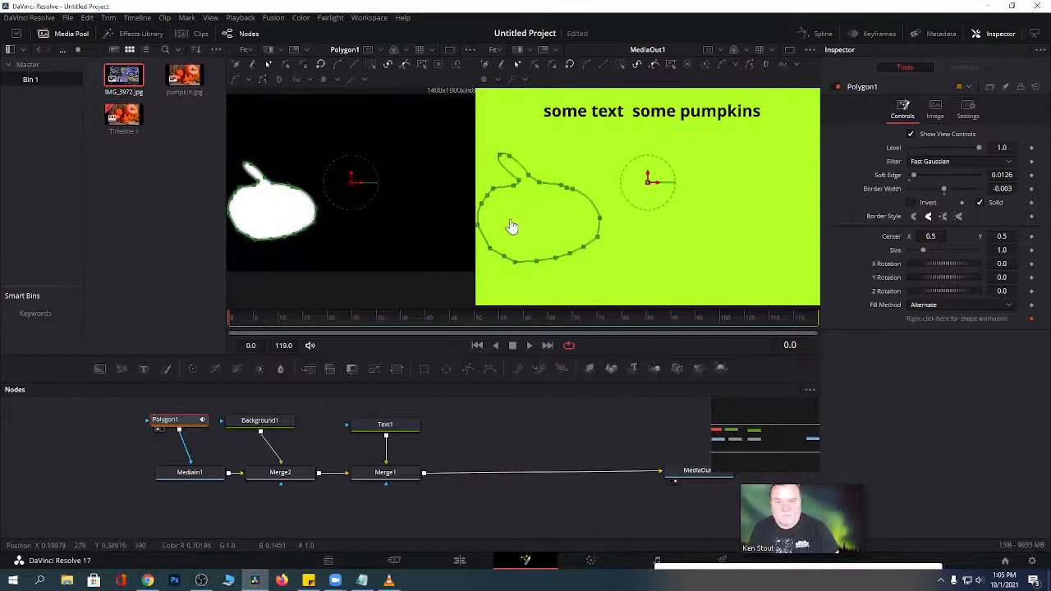
drag(352, 188, 392, 183)
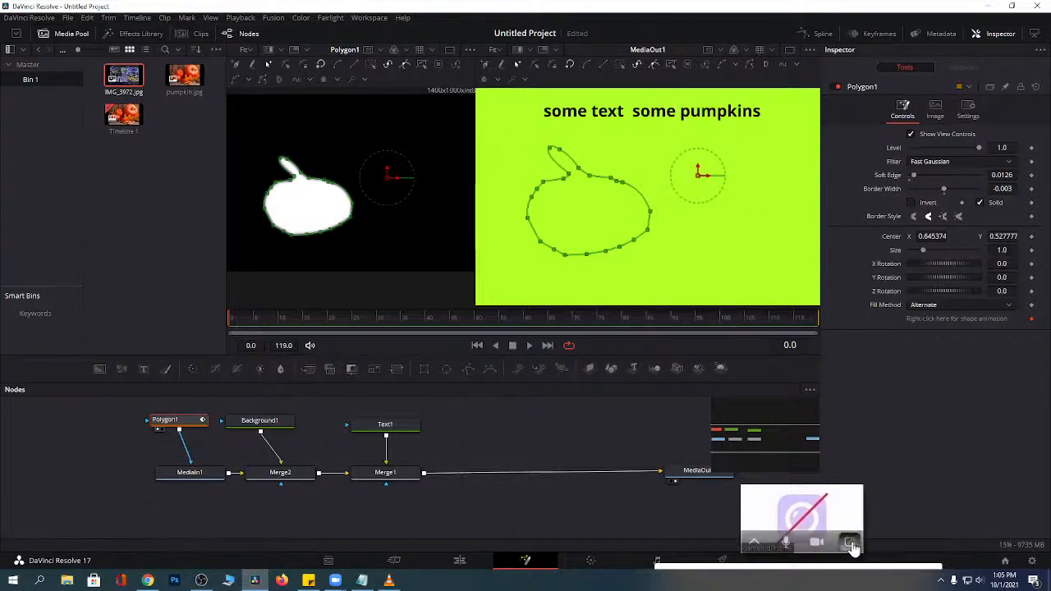
click(851, 544)
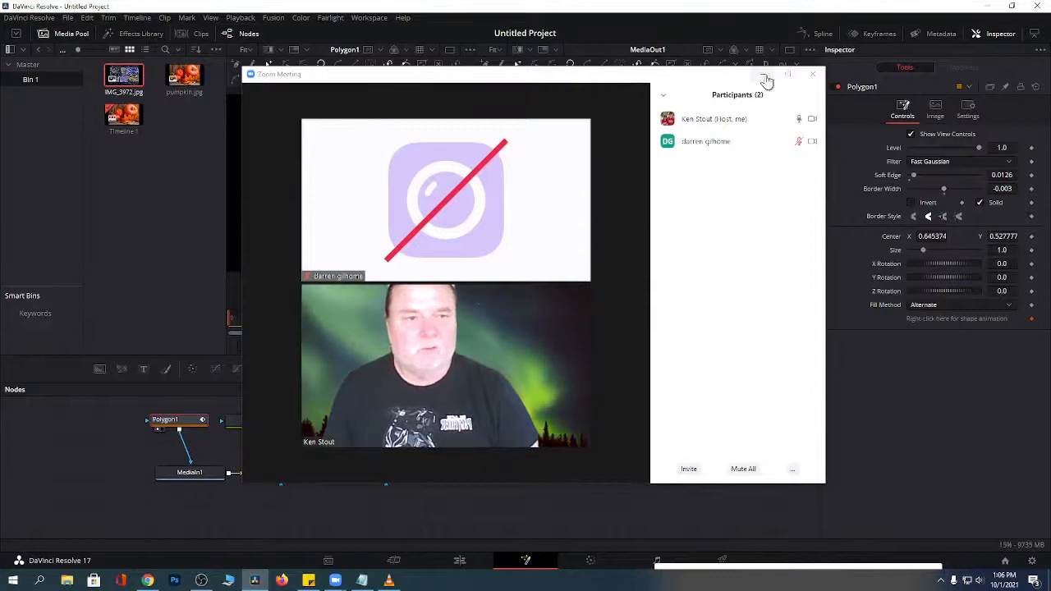
drag(642, 77, 811, 117)
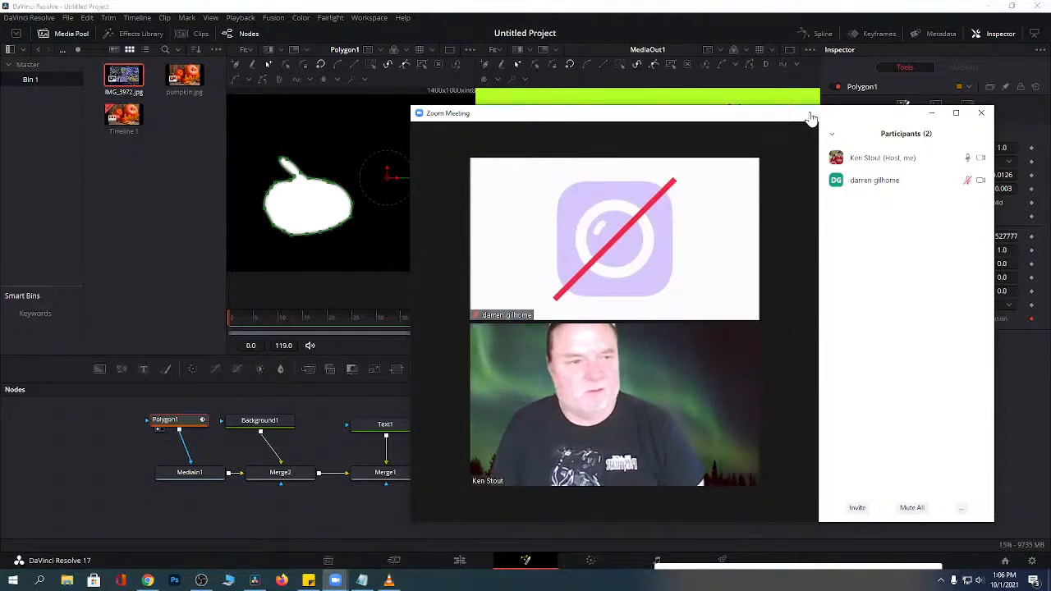
click(931, 112)
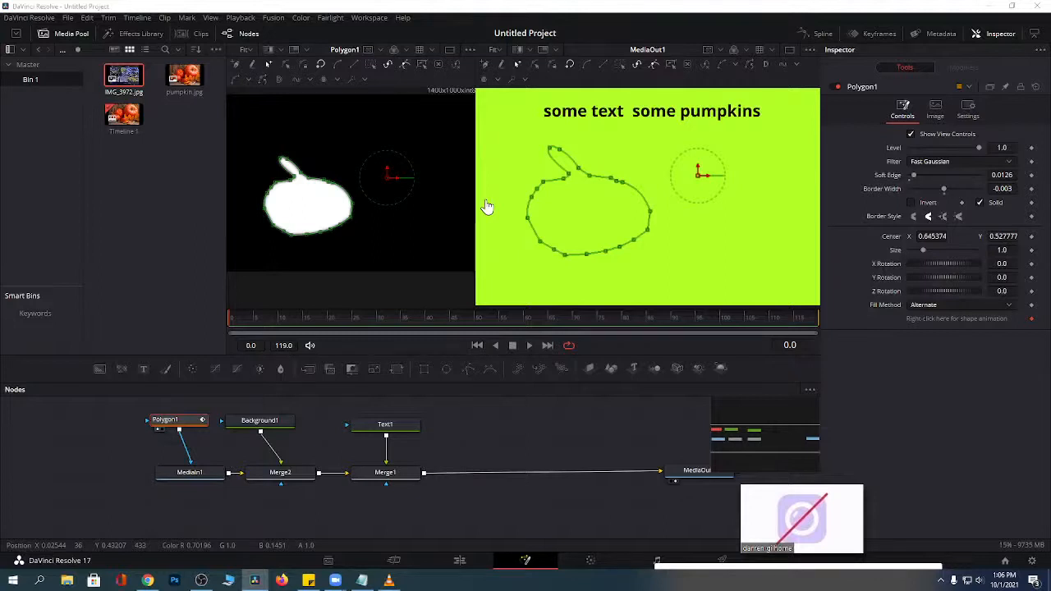
mouse_move(850, 526)
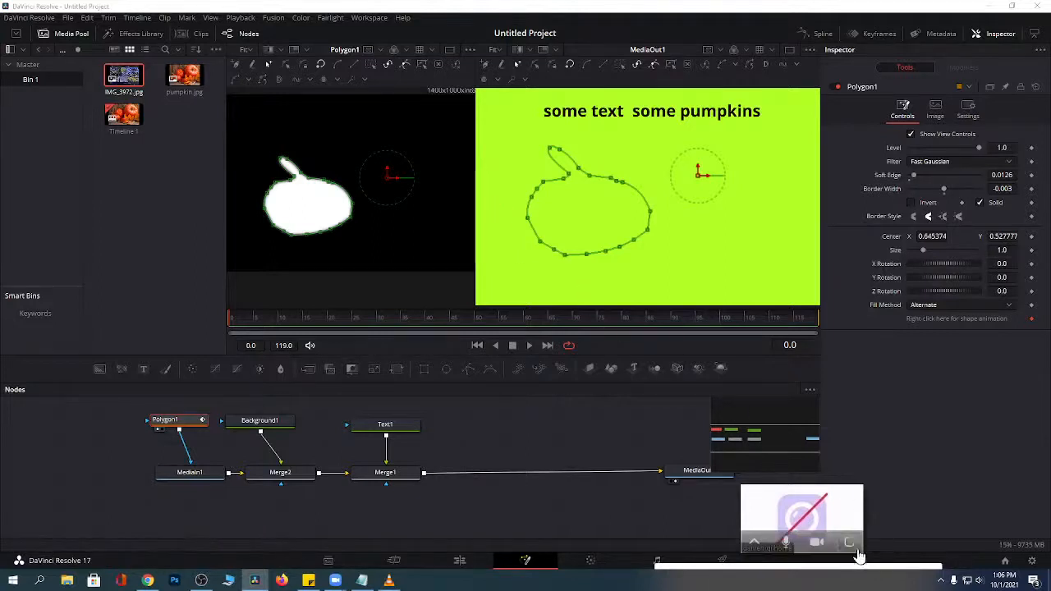
Restore the full Zoom meeting window and mute your microphone.
click(849, 544)
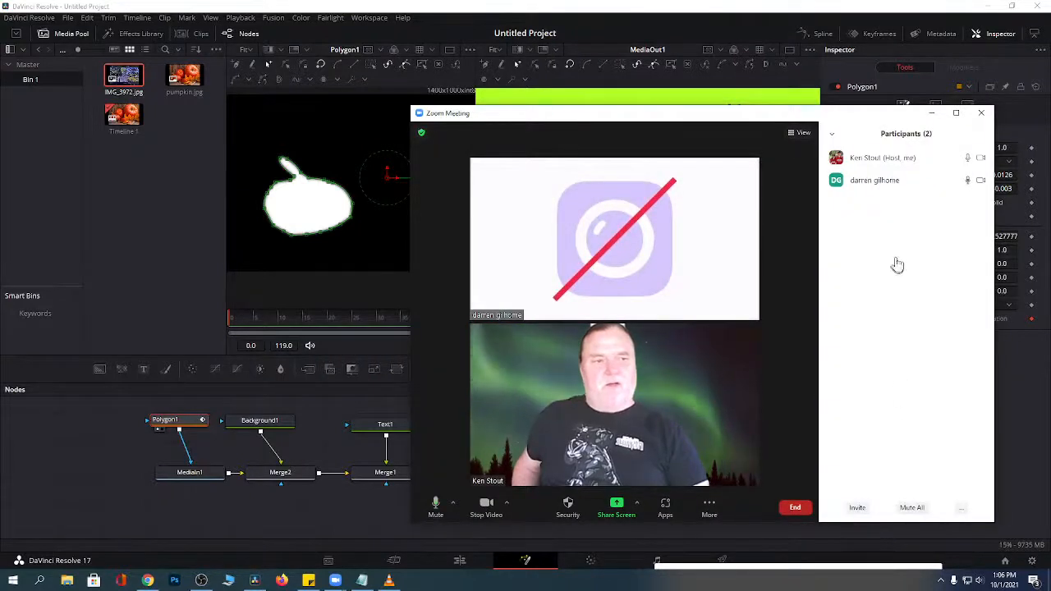
mouse_move(886, 169)
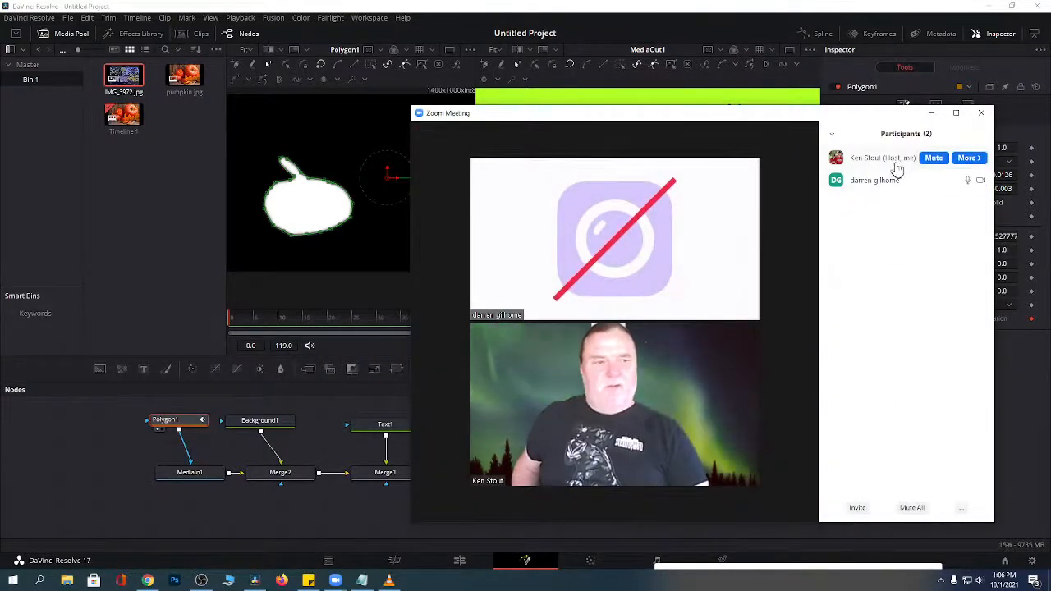
click(936, 158)
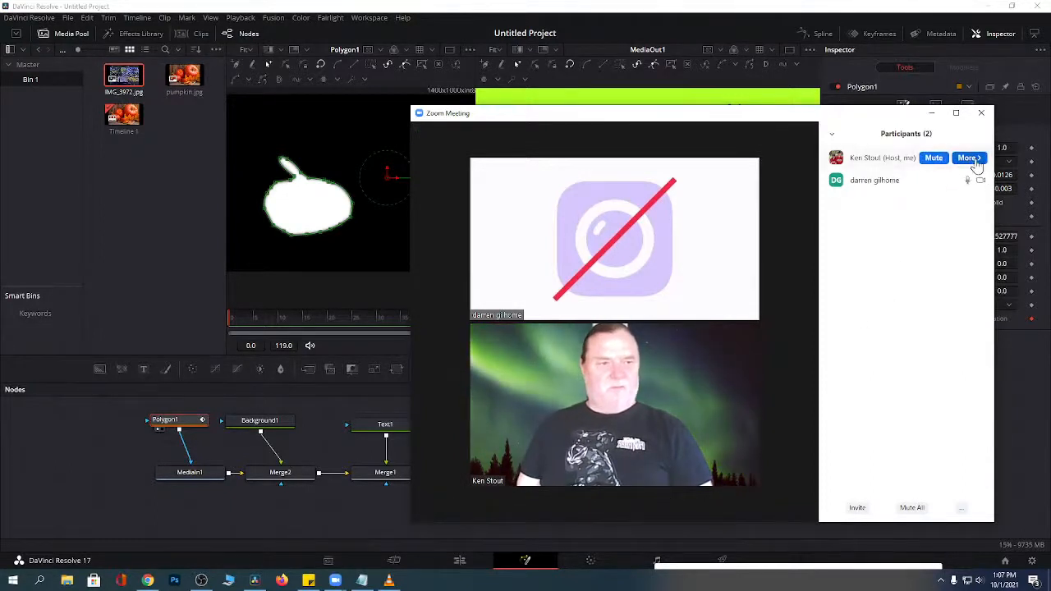
Check your own participant options, then toggle your microphone back to unmuted.
click(969, 158)
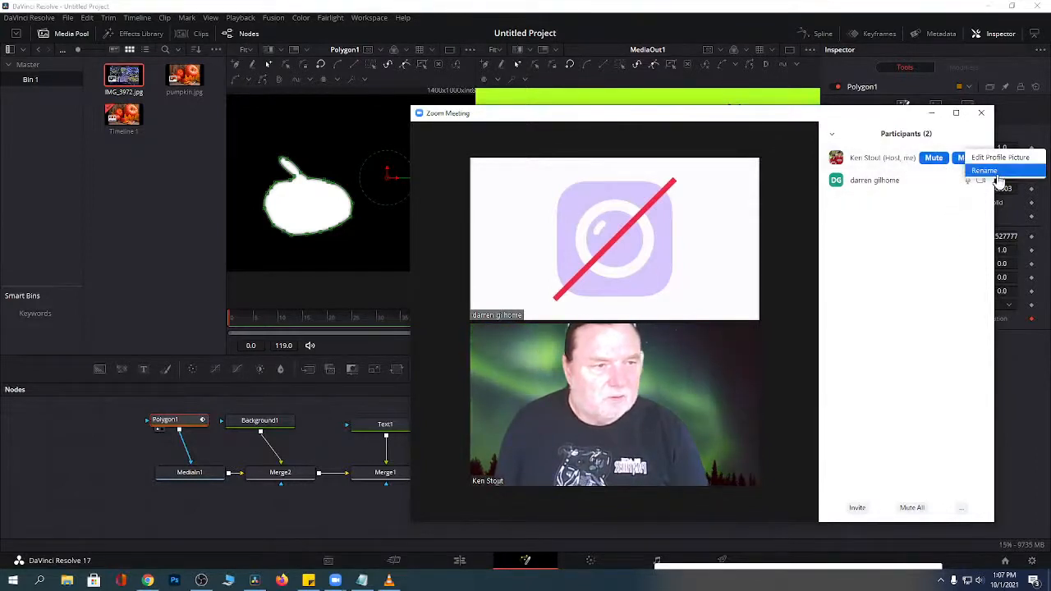
click(877, 121)
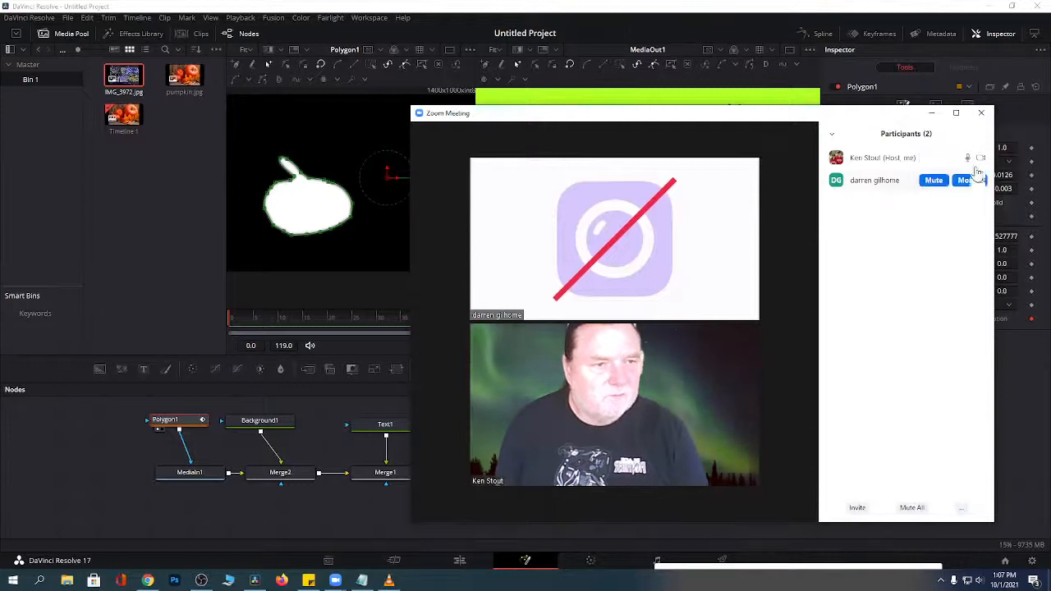
mouse_move(964, 162)
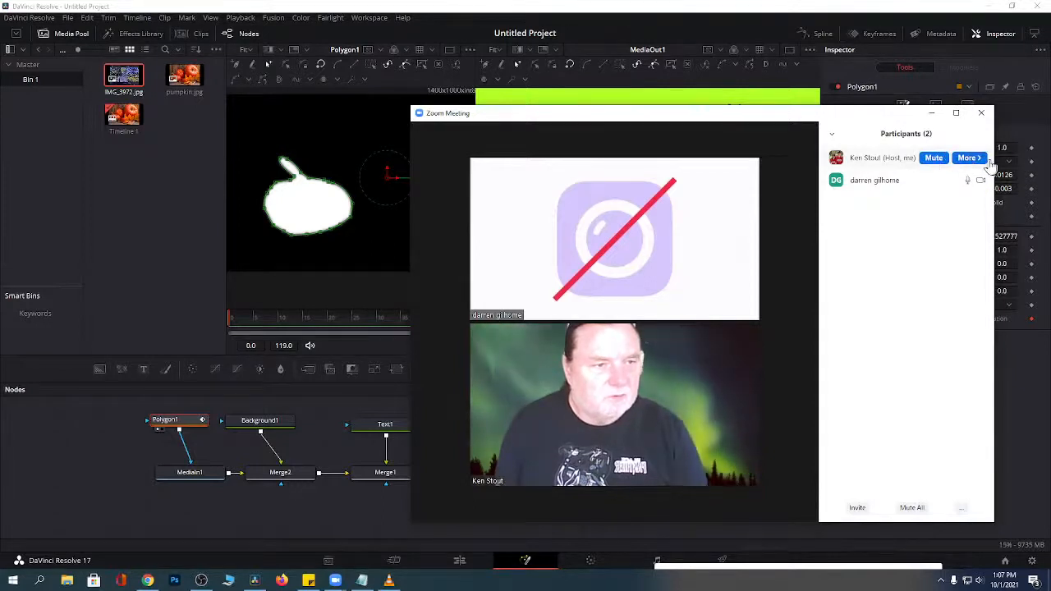
click(934, 158)
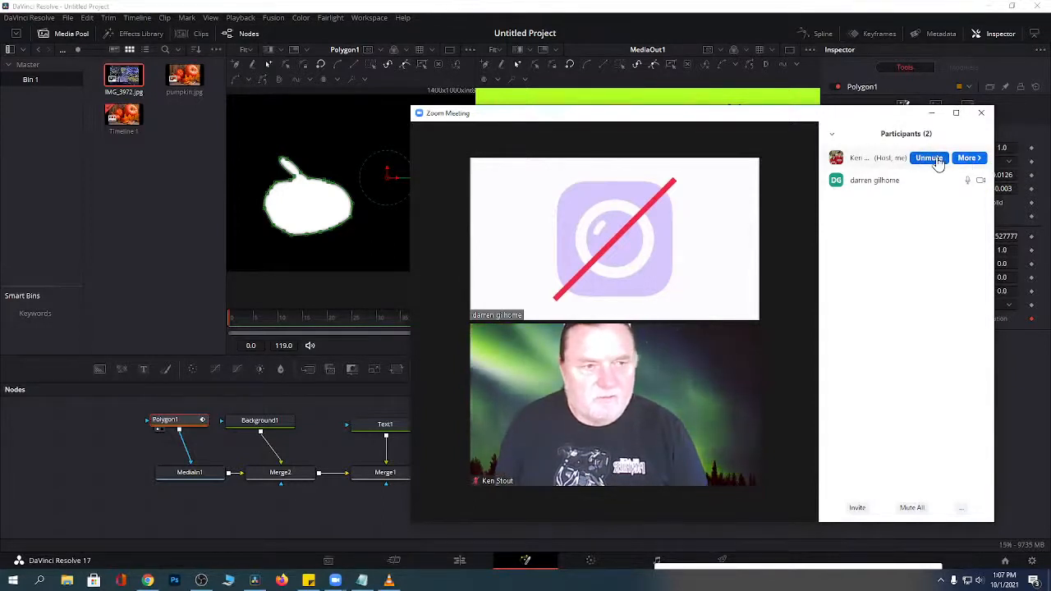
click(937, 161)
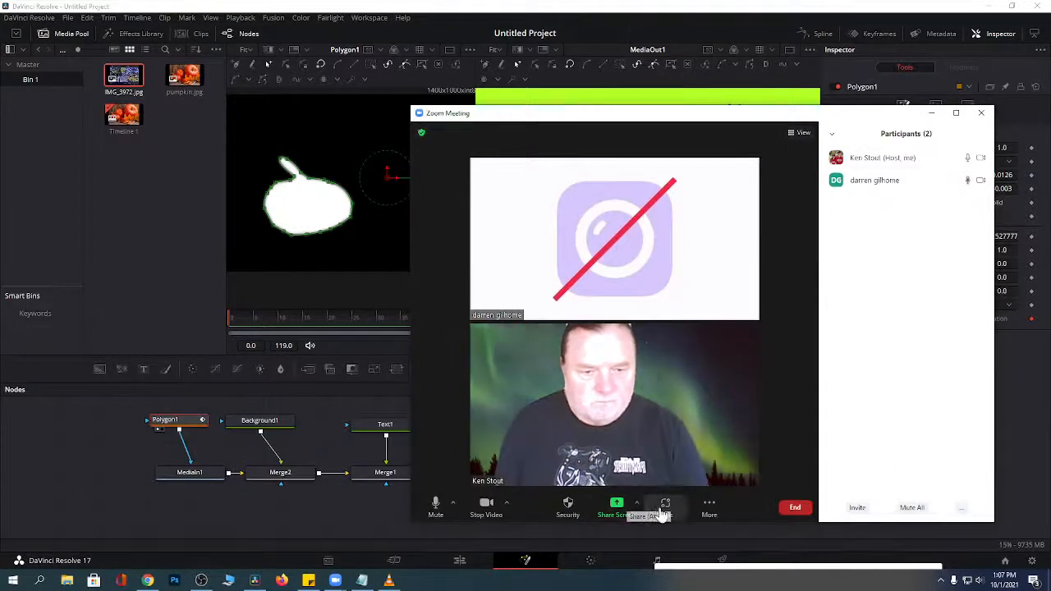
Open the chat and send everyone 'I can hear you' followed by the participant's name.
click(711, 507)
click(704, 454)
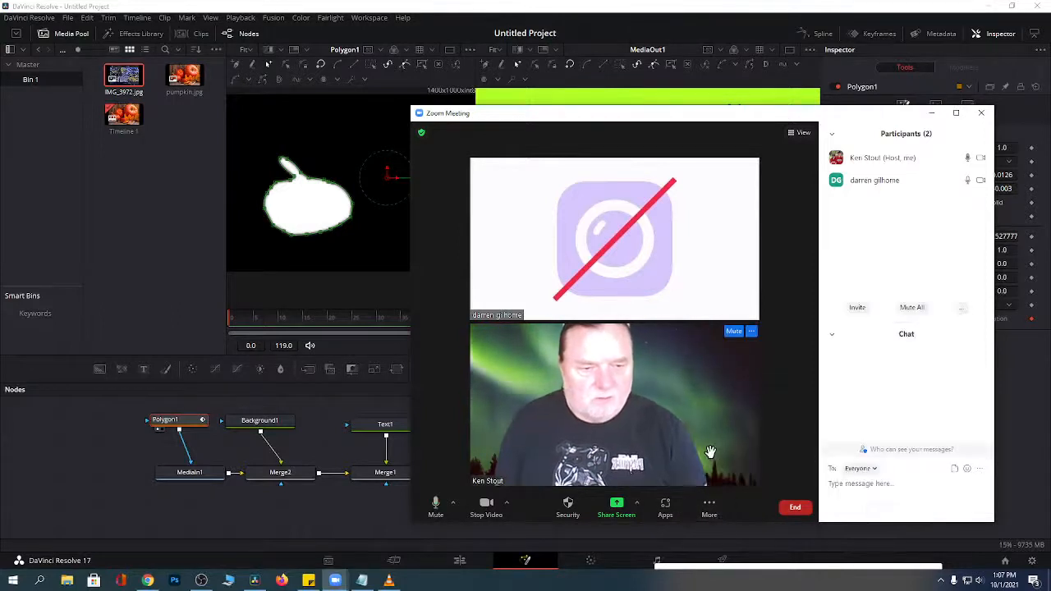
text(I can h)
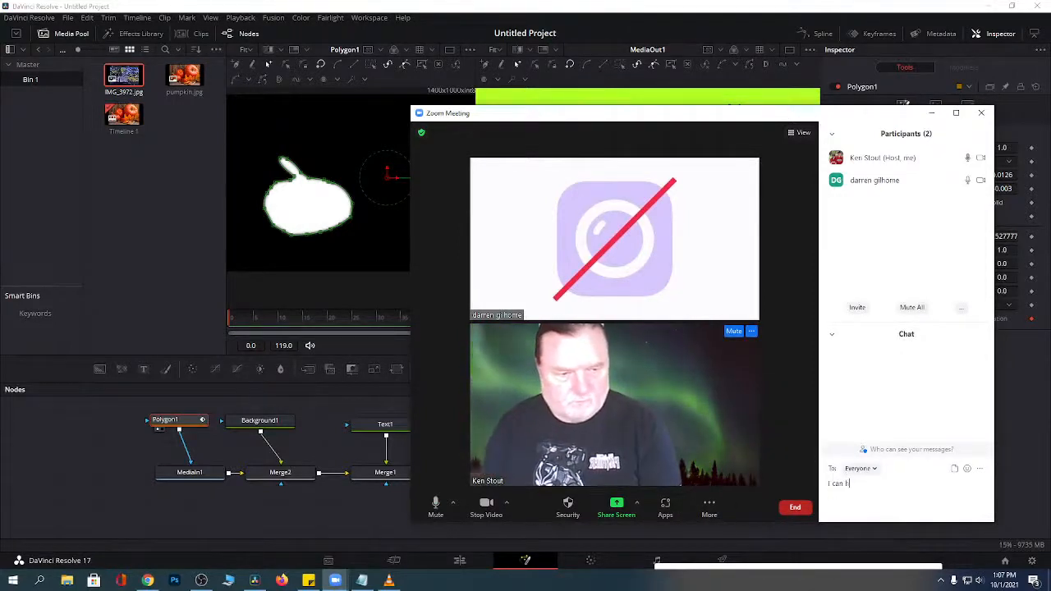
text(ear you nu)
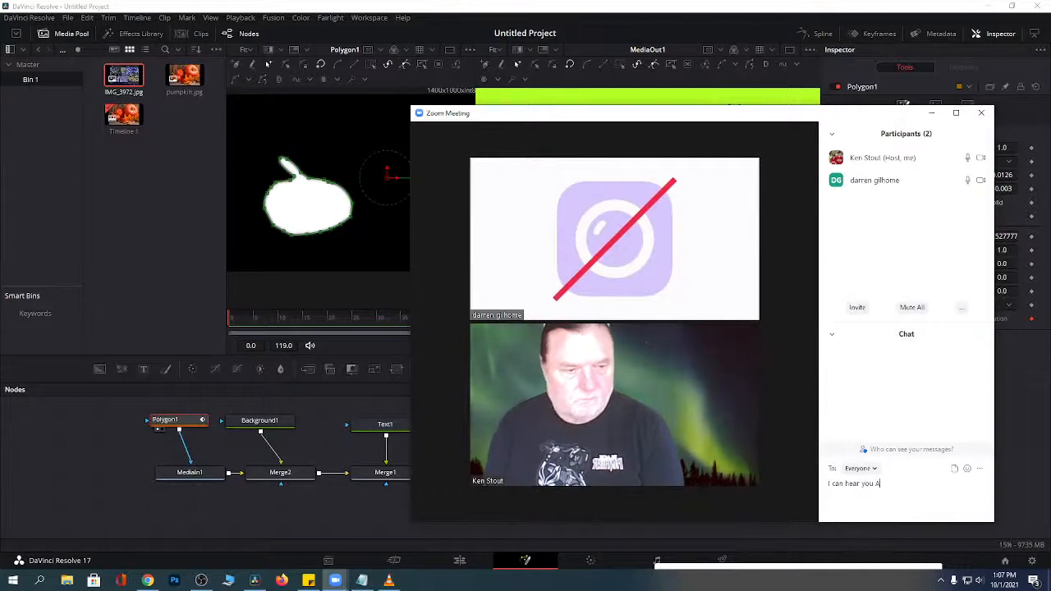
key(BackSpace)
key(BackSpace)
text(Darren)
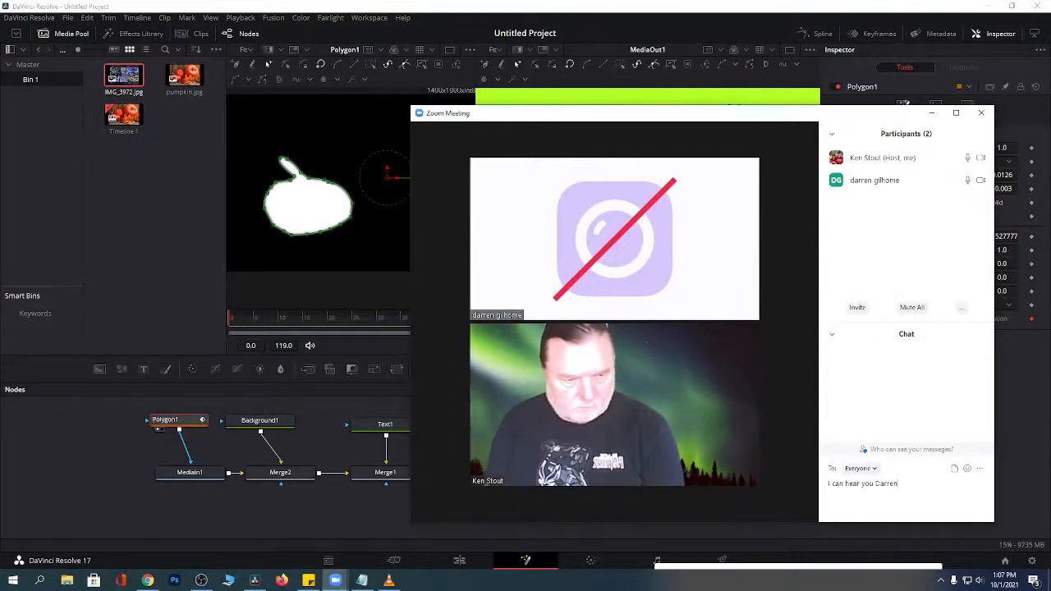
key(Return)
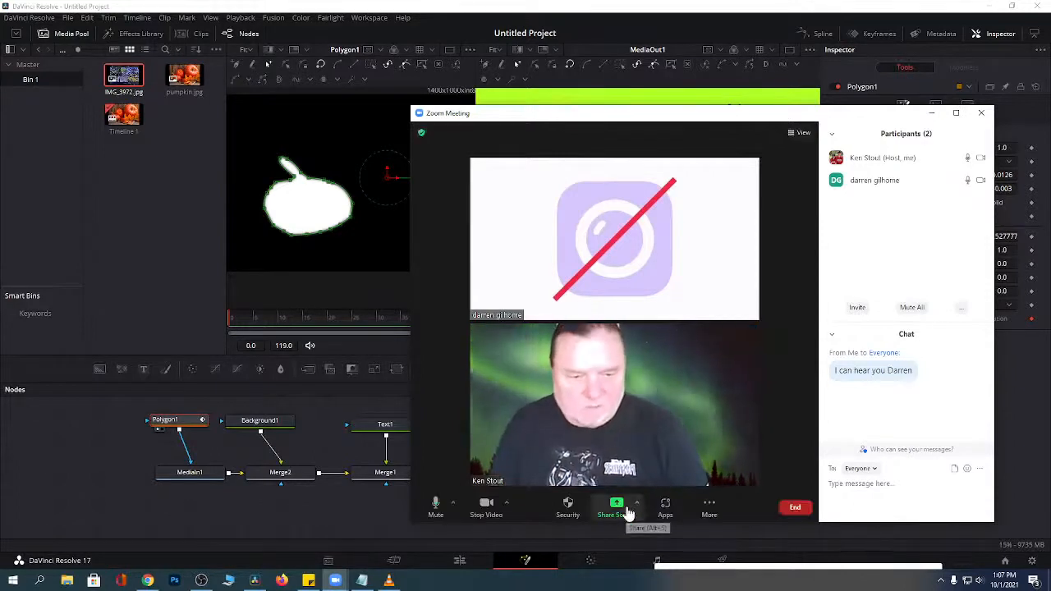
Mute your microphone and send two more replies: 'Yes I can hear you…' and 'you are here…'.
click(442, 508)
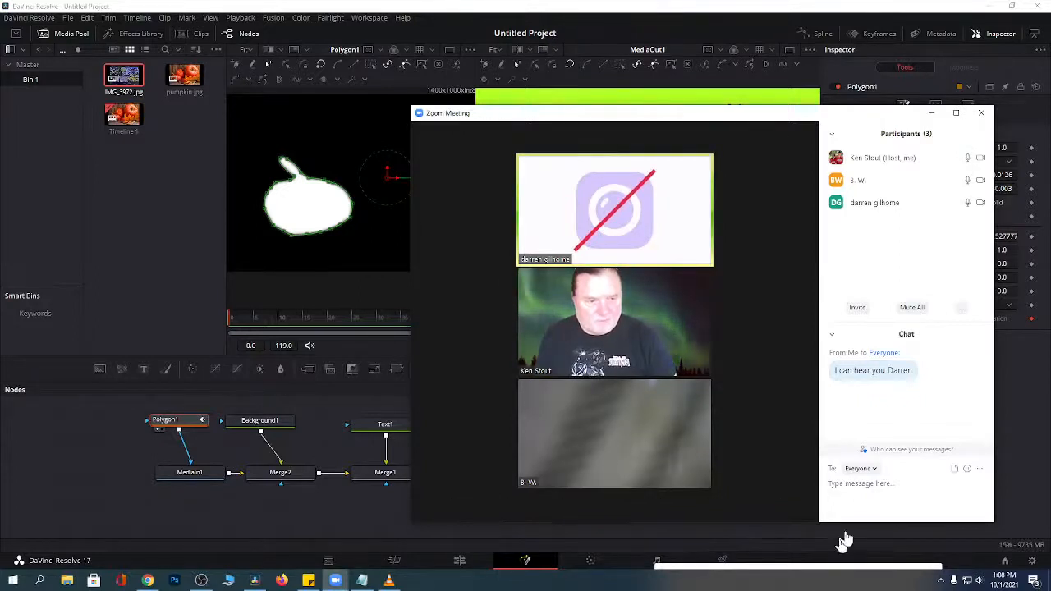
click(857, 488)
text(Yes)
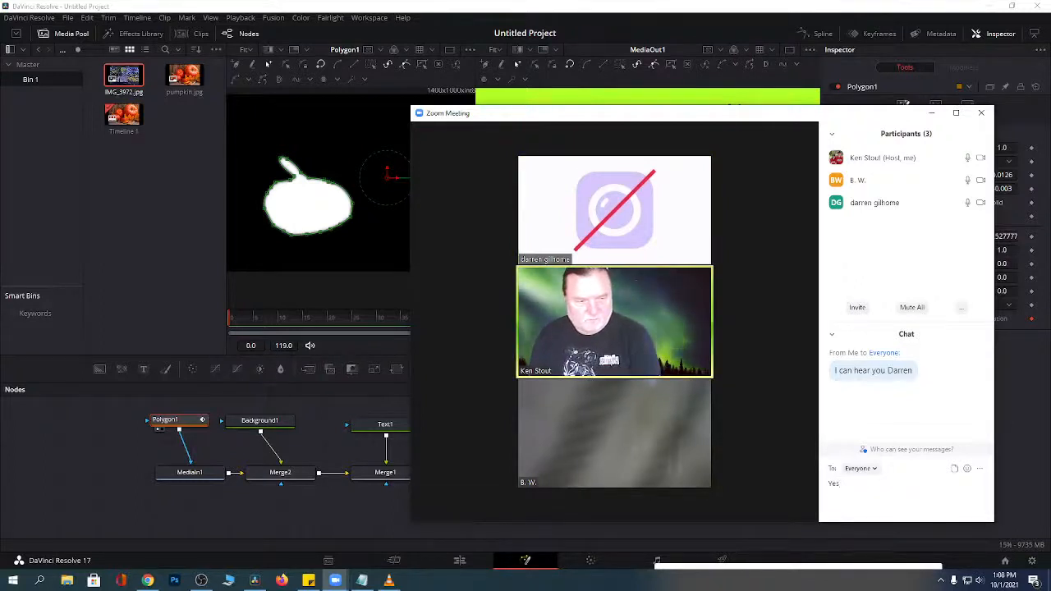
text( I can hear you )
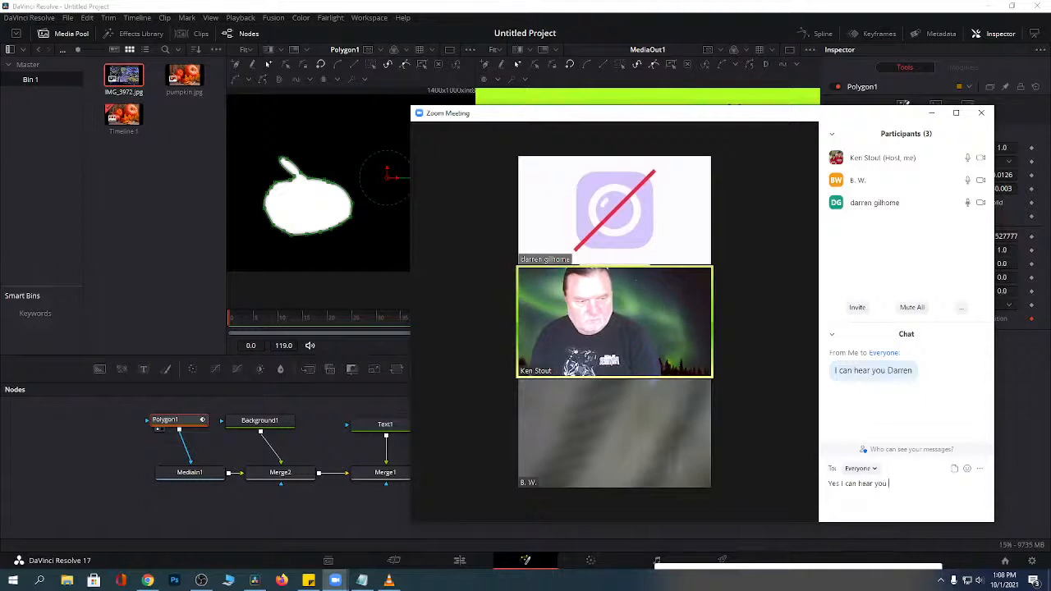
text(Darren)
key(Return)
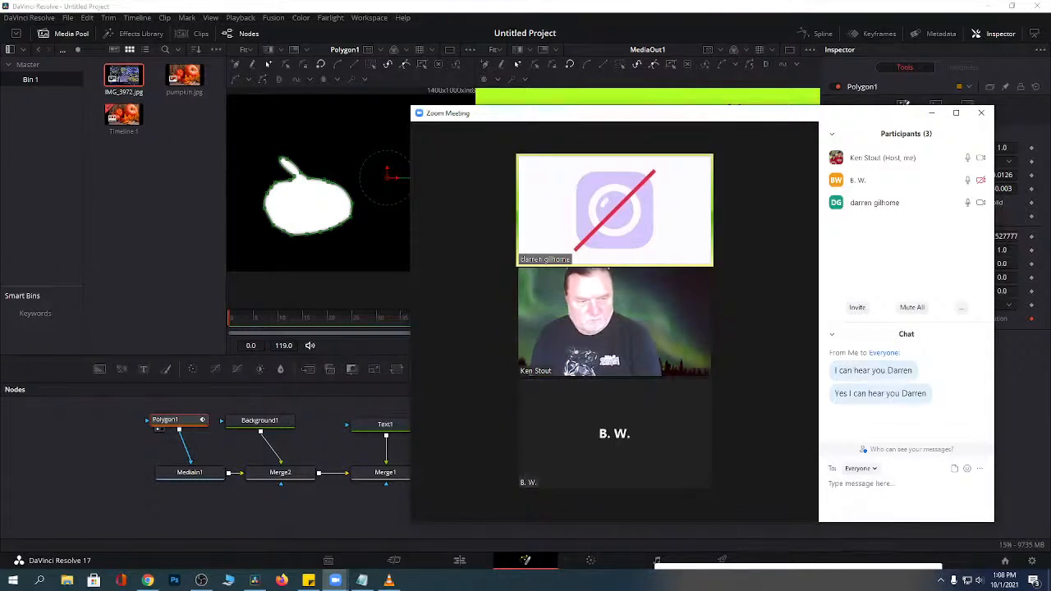
text(you are)
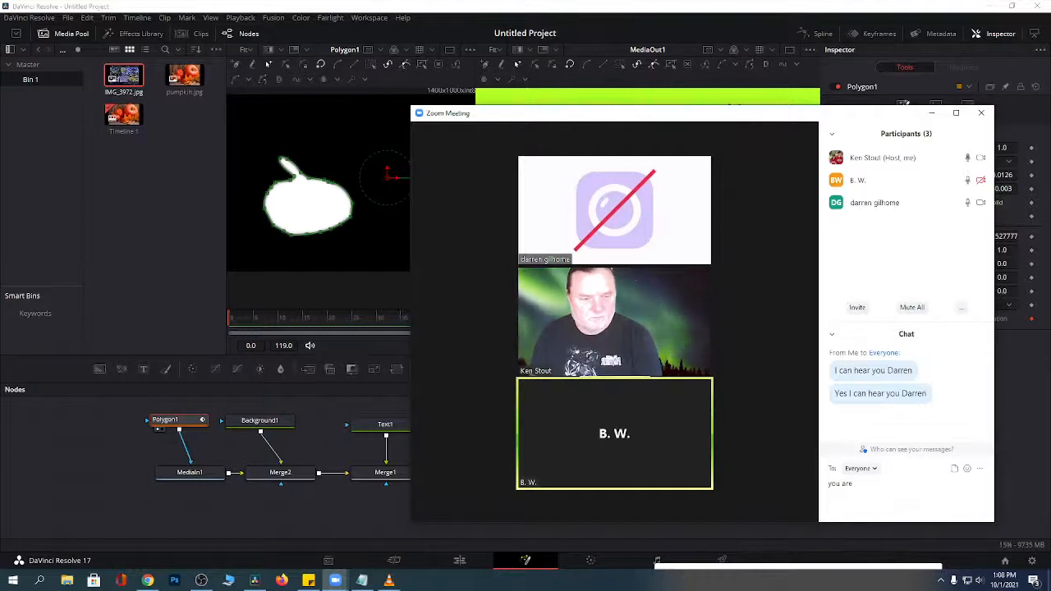
text( here)
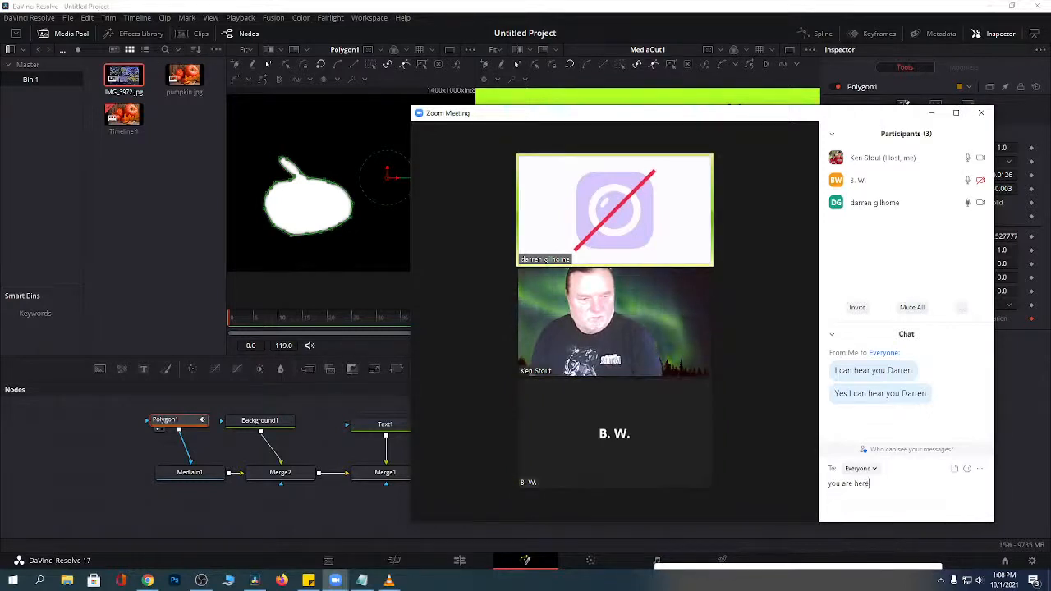
text( BW)
key(Return)
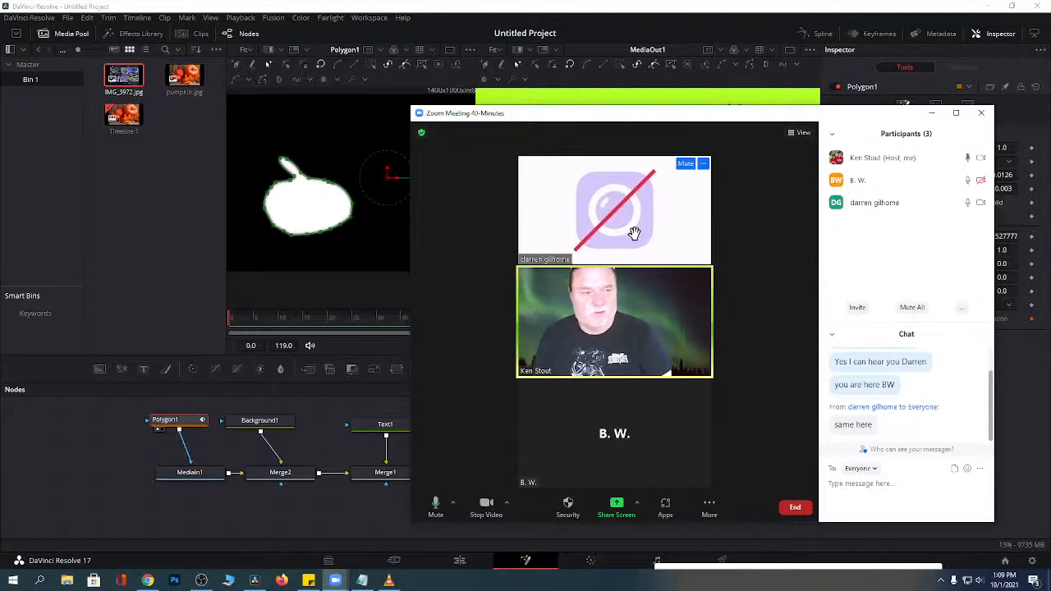
Mute the remote participant's microphone from their row in the participants list.
mouse_move(977, 189)
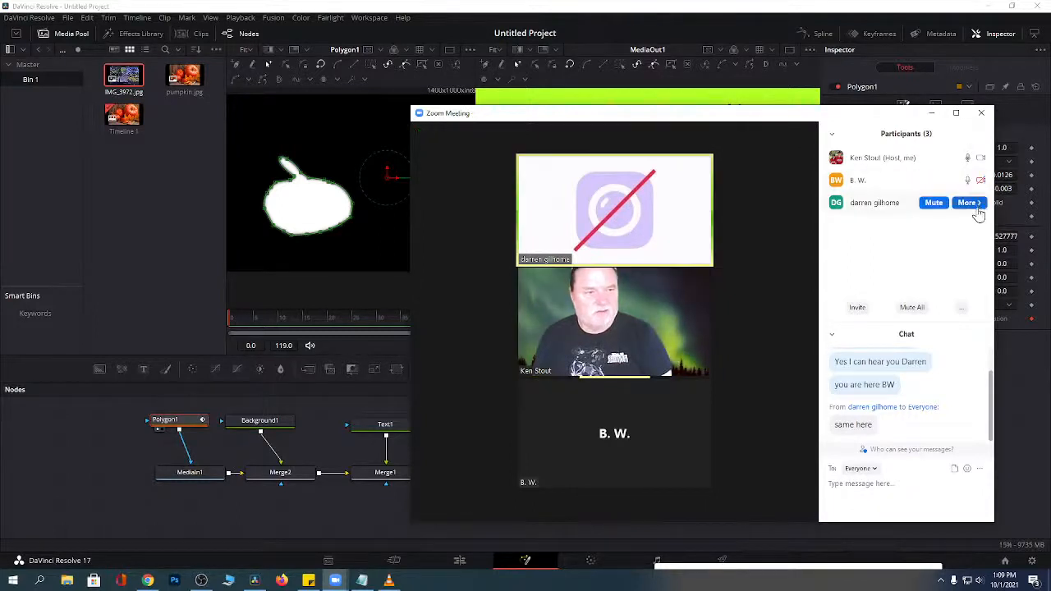
mouse_move(961, 218)
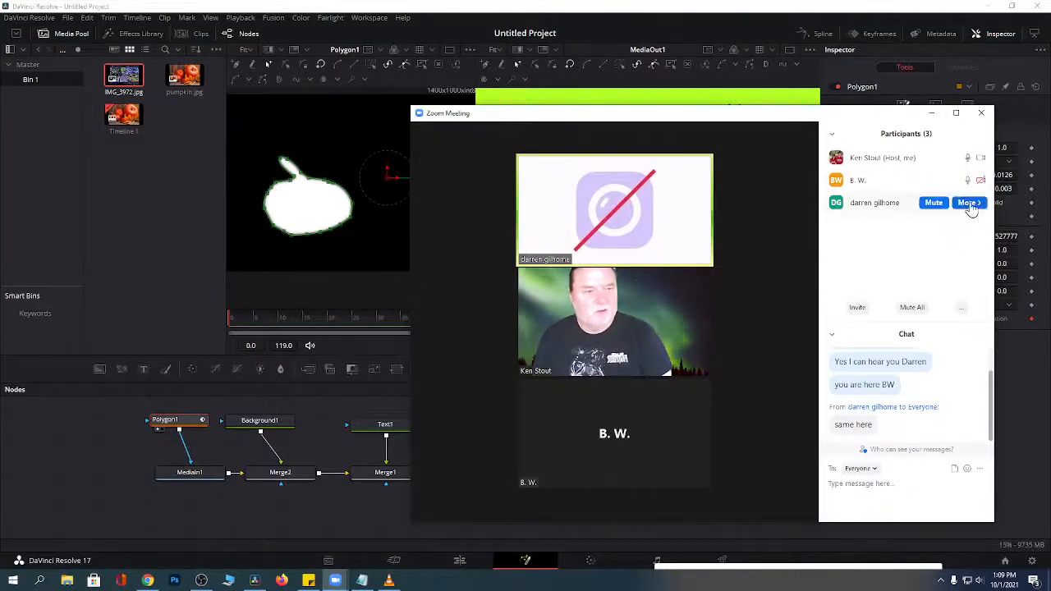
click(933, 205)
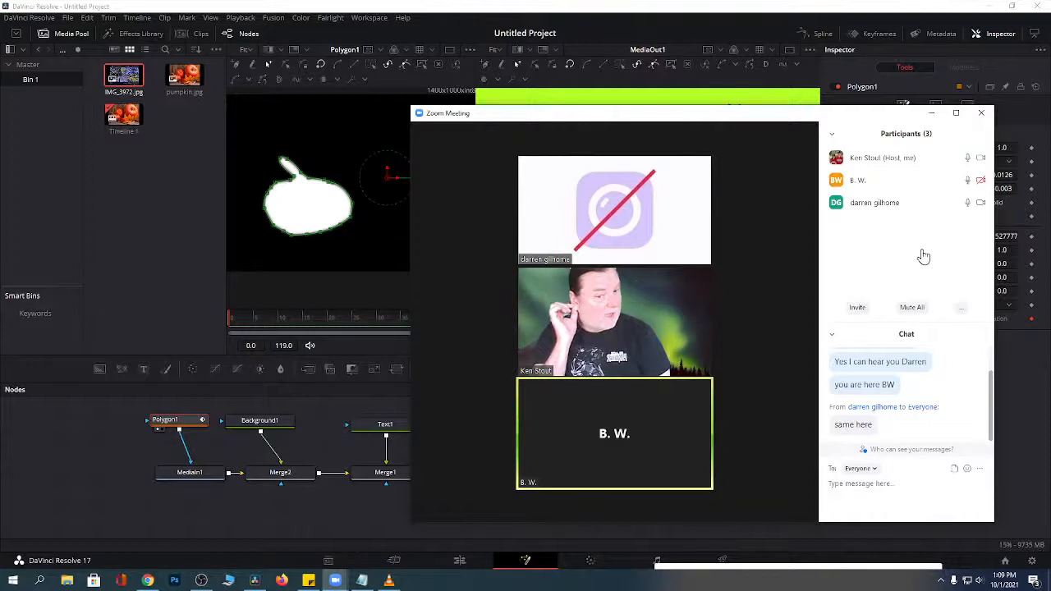
mouse_move(922, 208)
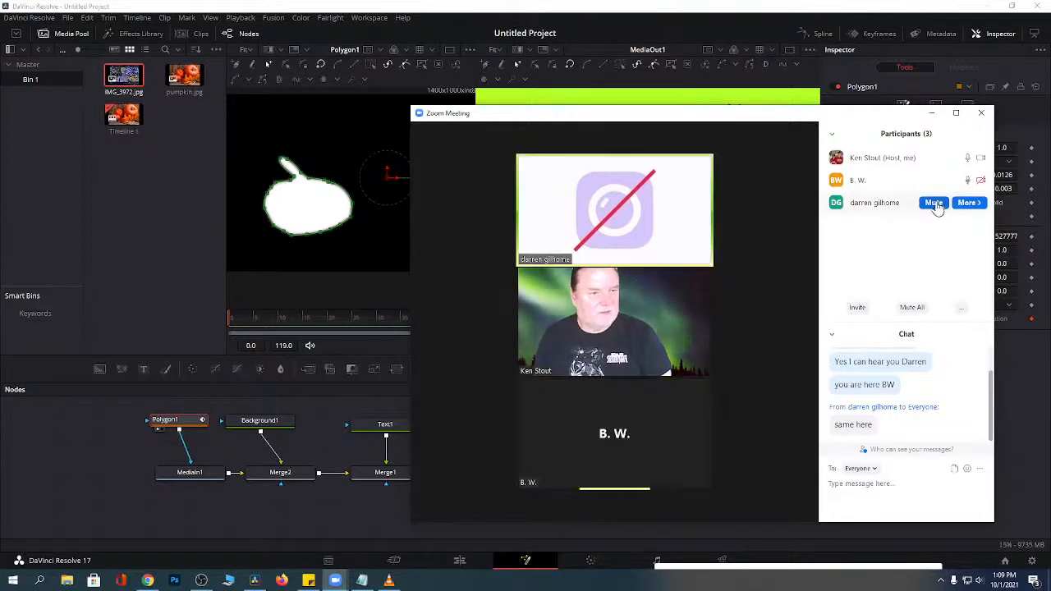
click(936, 205)
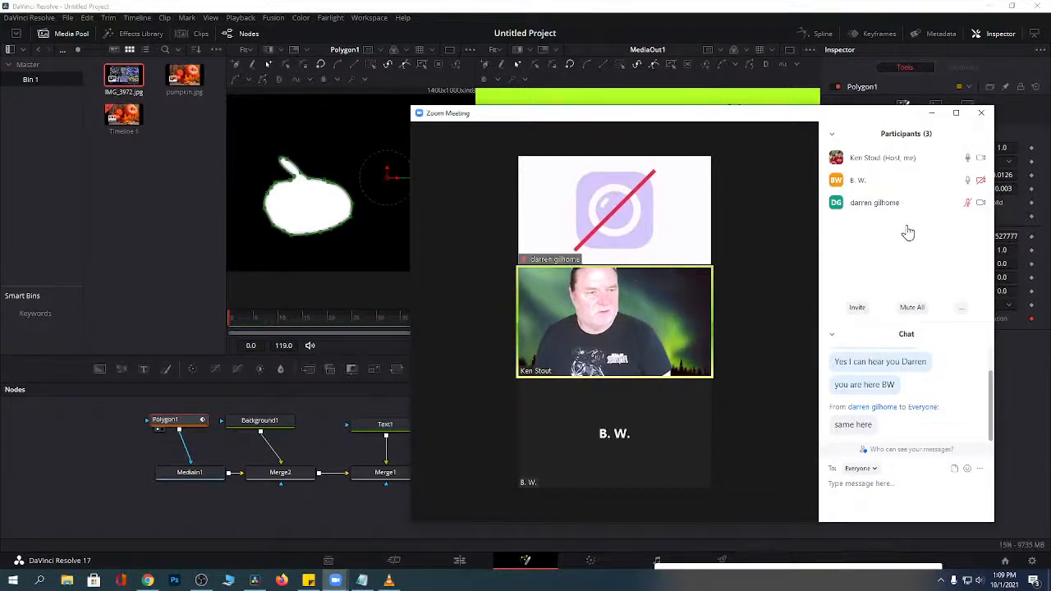
Toggle your own microphone with Alt+A and open the options menu on the participant's video.
mouse_move(707, 232)
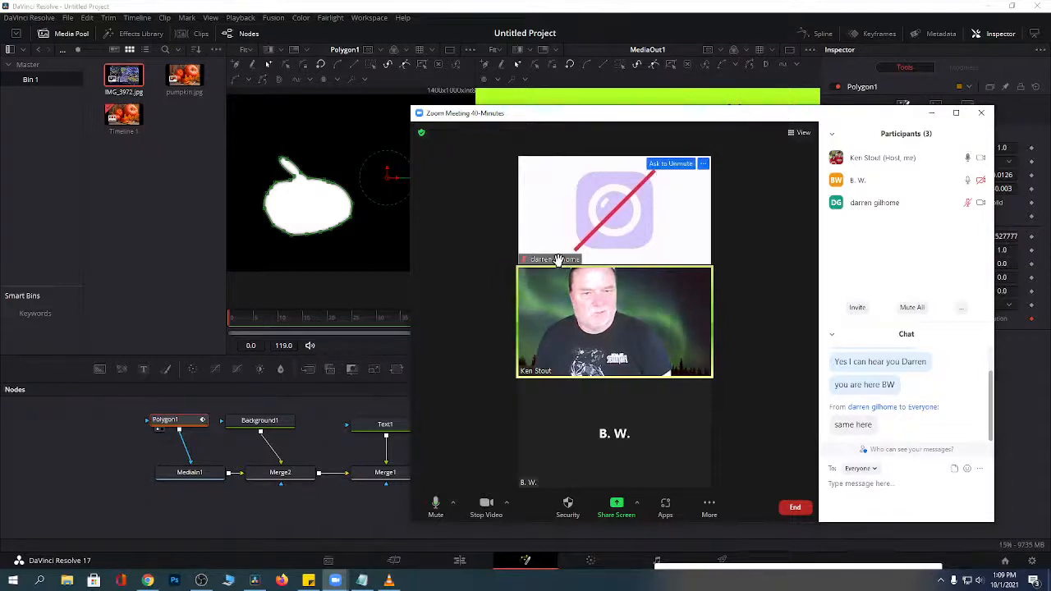
key(alt+a)
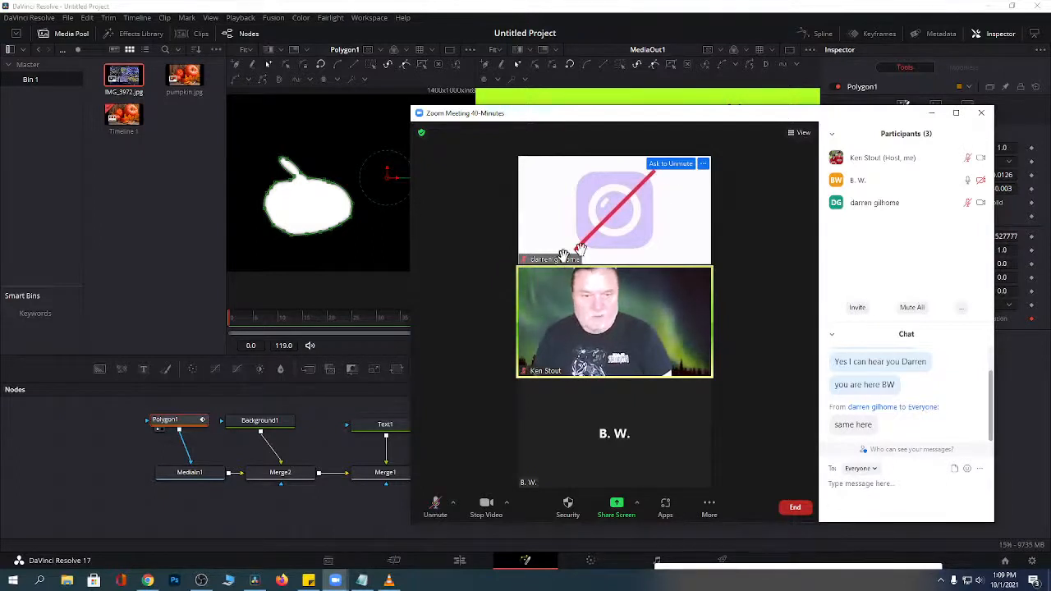
click(703, 165)
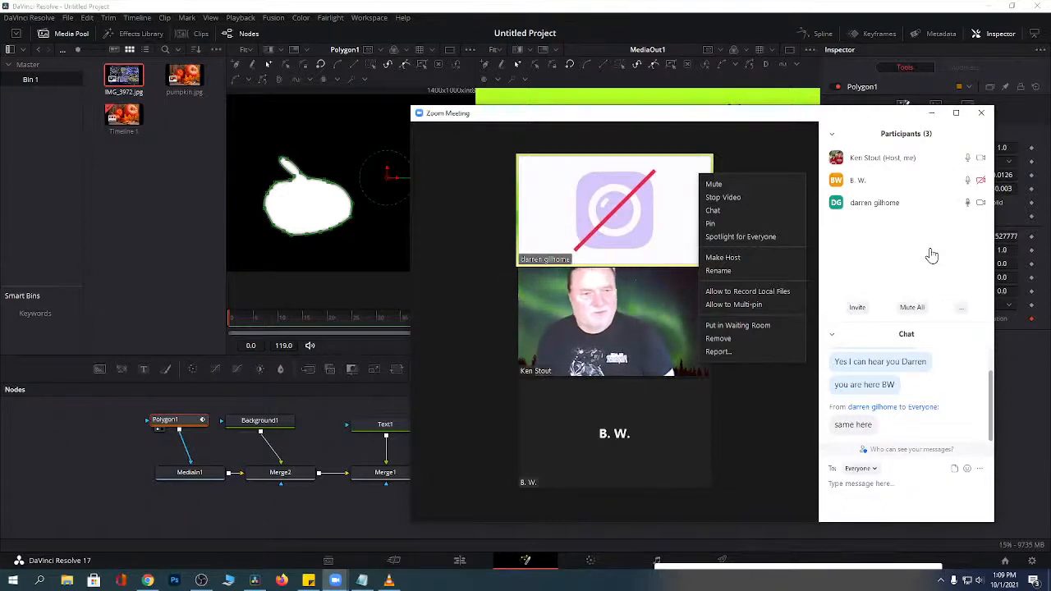
Close the participant menu and send the chat question 'are you hot hearing … or me?'.
click(877, 485)
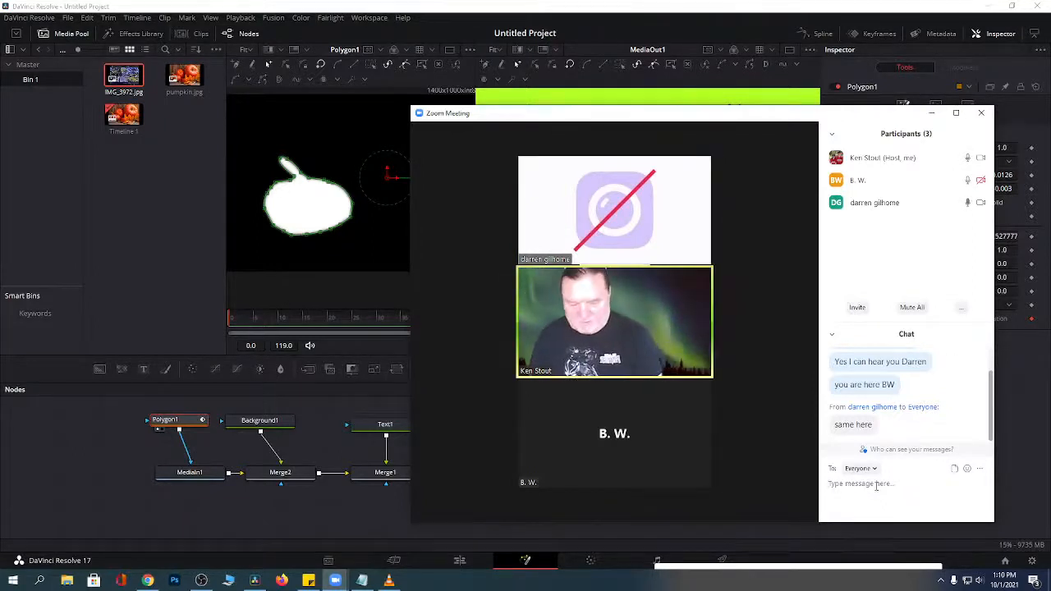
text(are you h)
text(ot h)
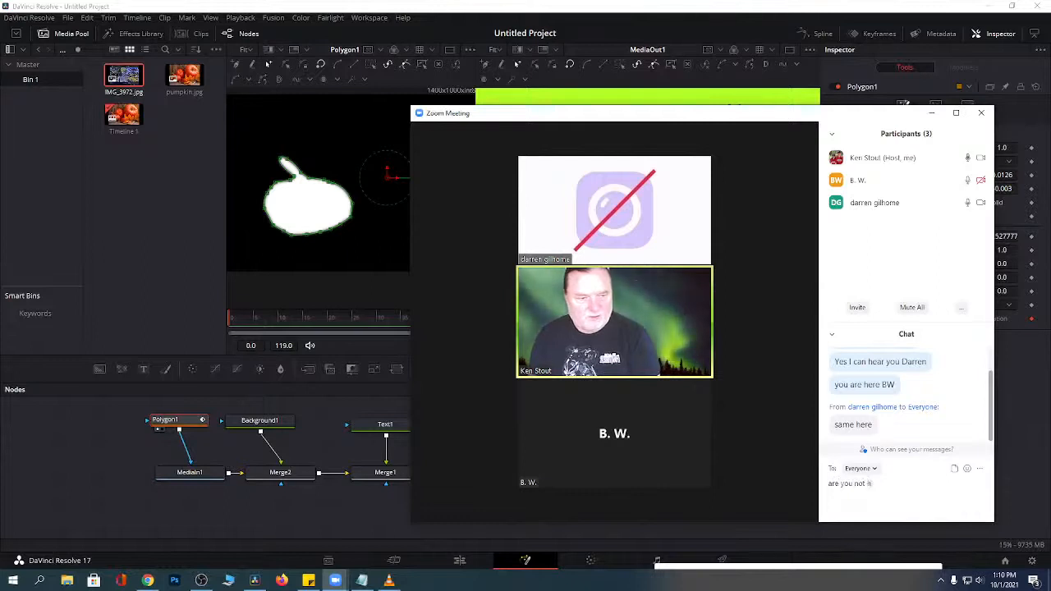
text(earing B)
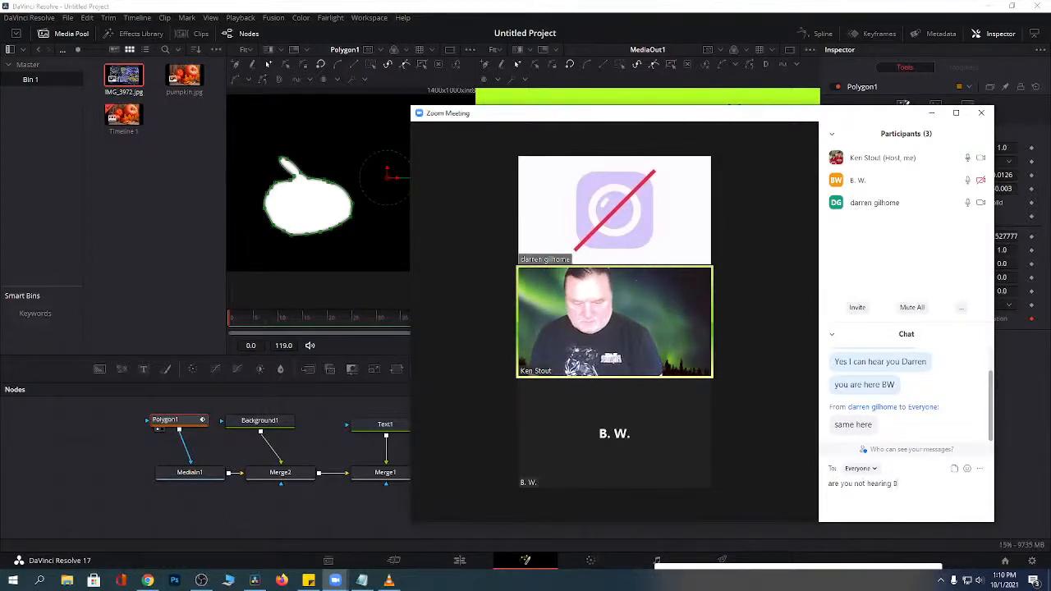
text(W or me)
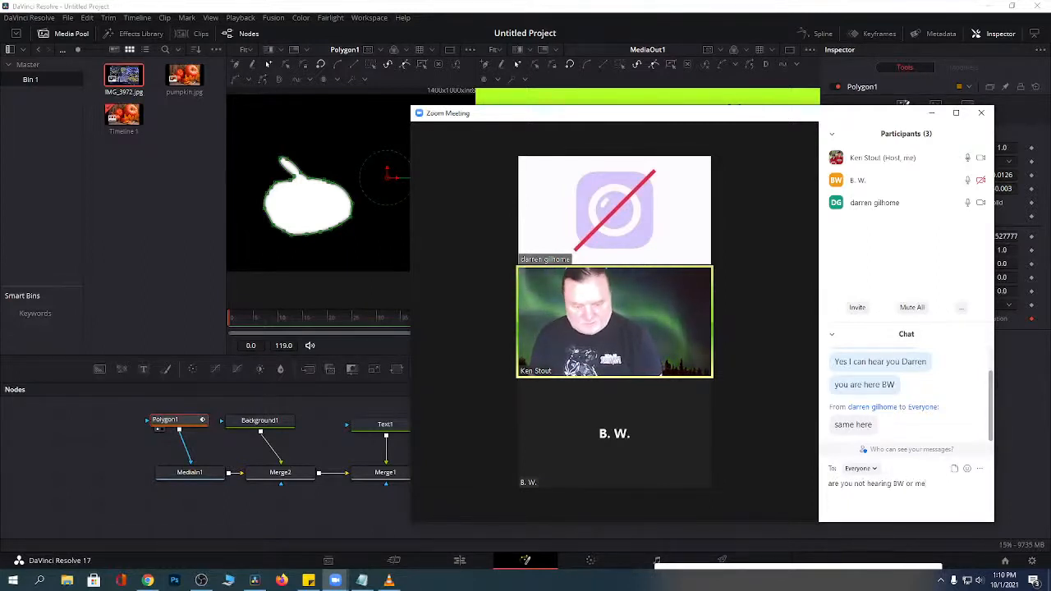
text(?)
key(Return)
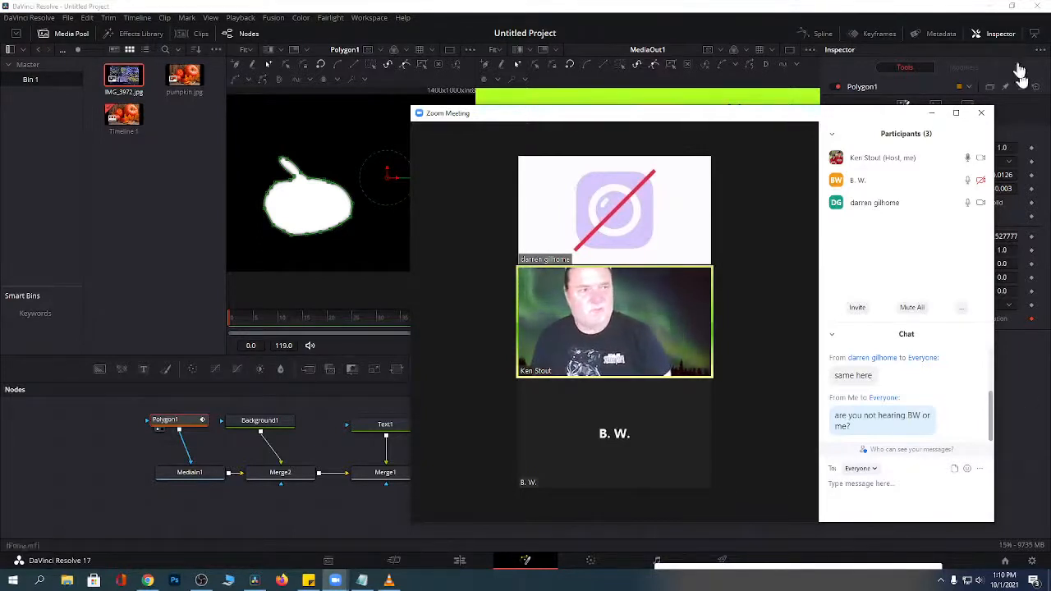
Minimize DaVinci Resolve and the Zoom meeting, then switch the browser to the live stream's watch page.
click(992, 6)
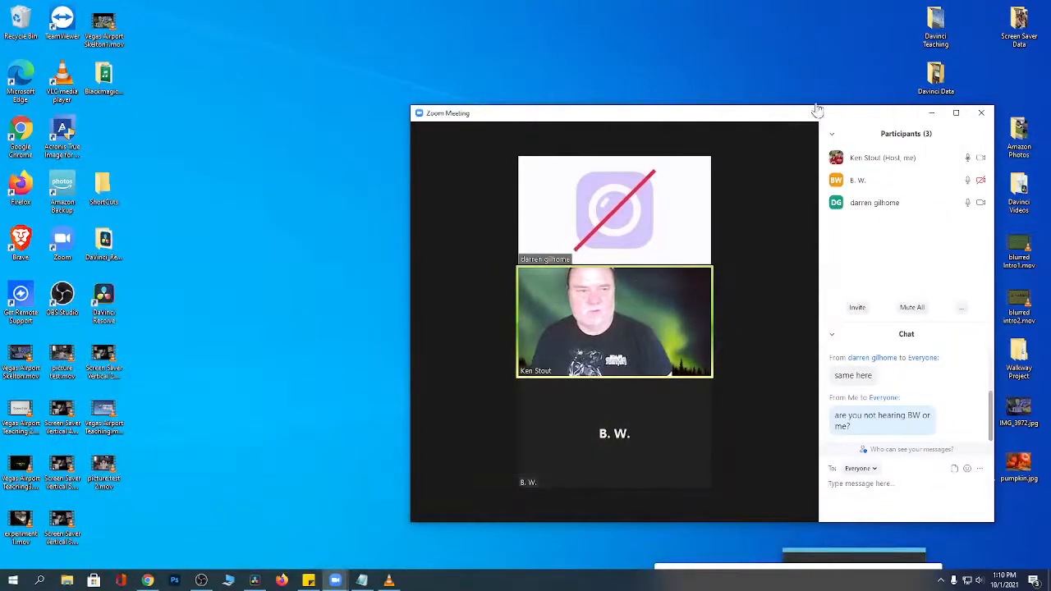
click(931, 117)
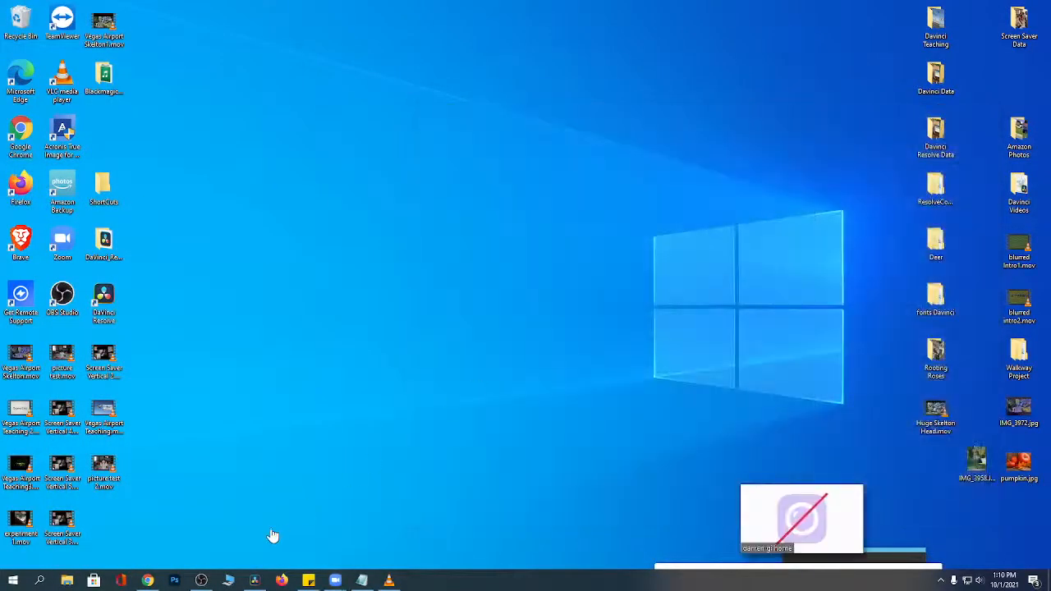
click(147, 578)
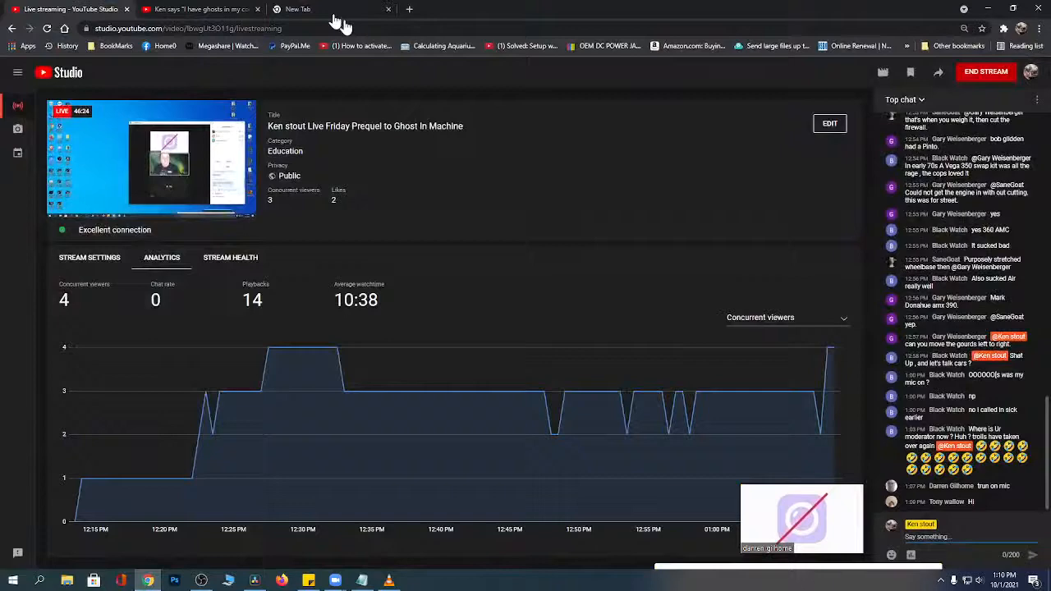
click(176, 12)
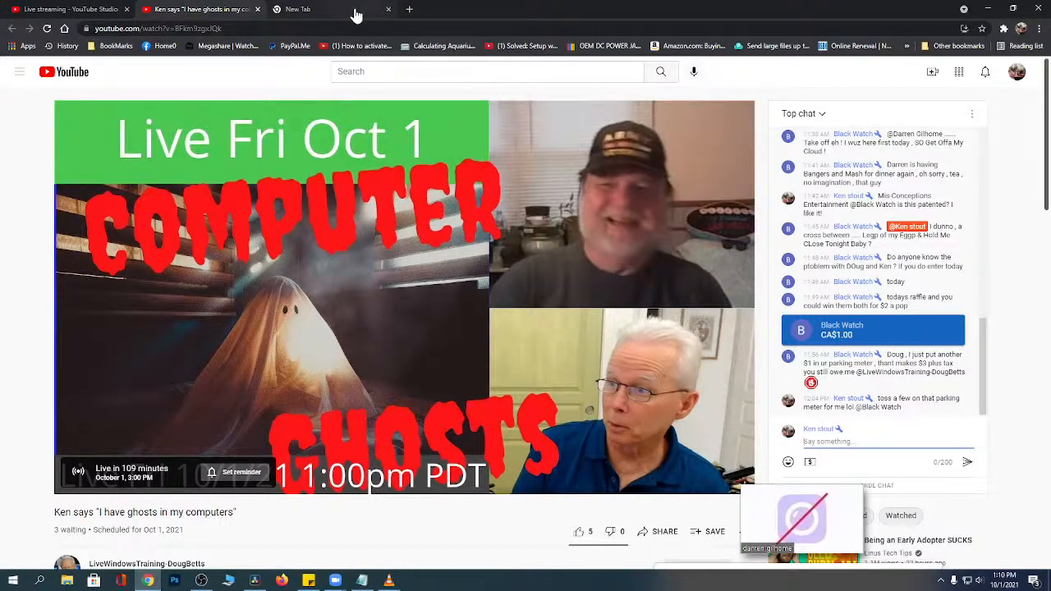
Hide the browser, restore the full Zoom meeting, and bring DaVinci Resolve back to the front.
click(988, 8)
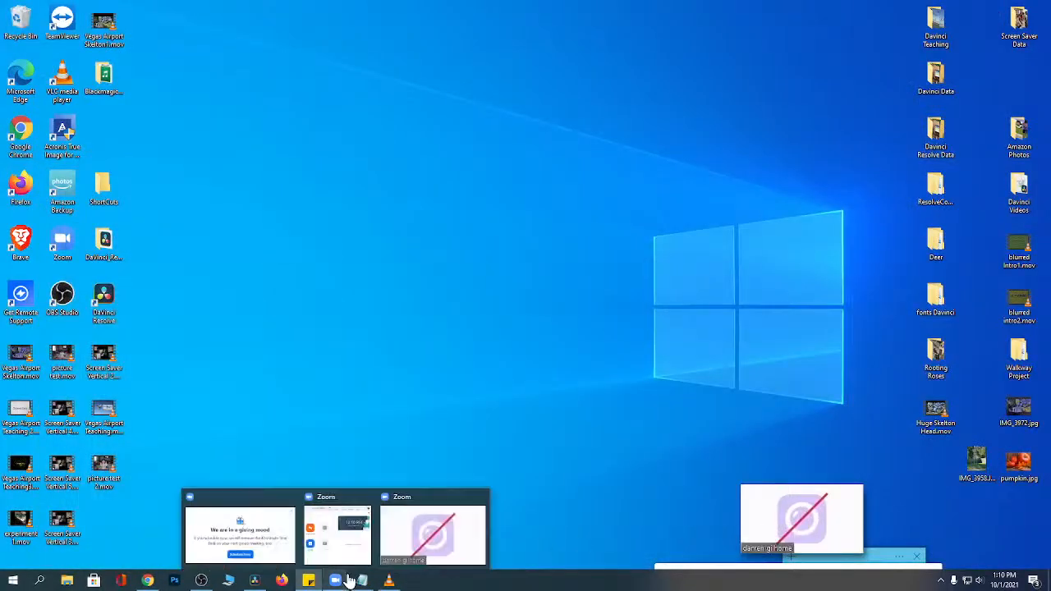
click(849, 555)
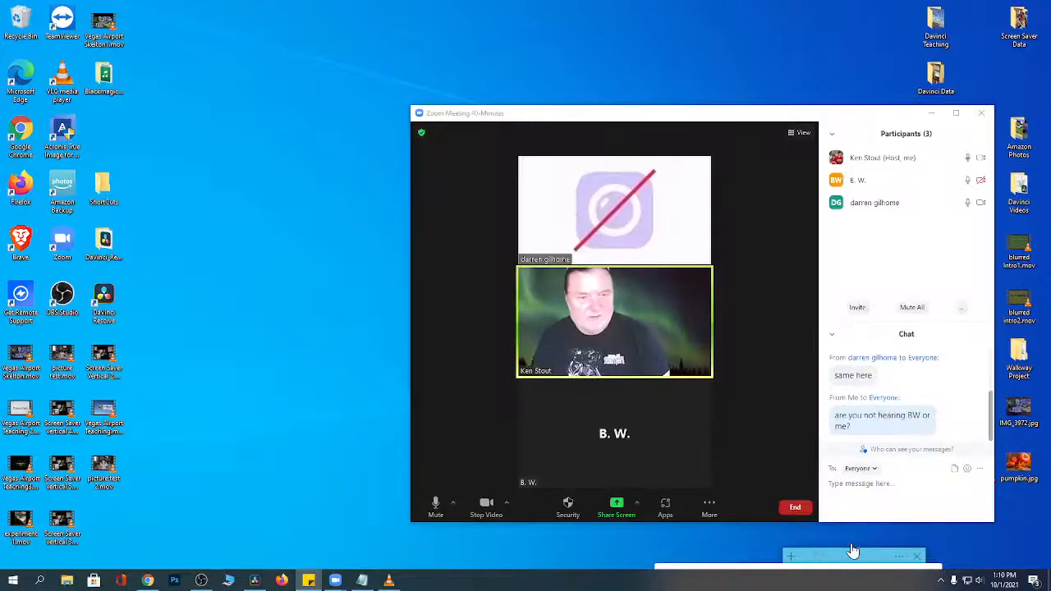
click(253, 580)
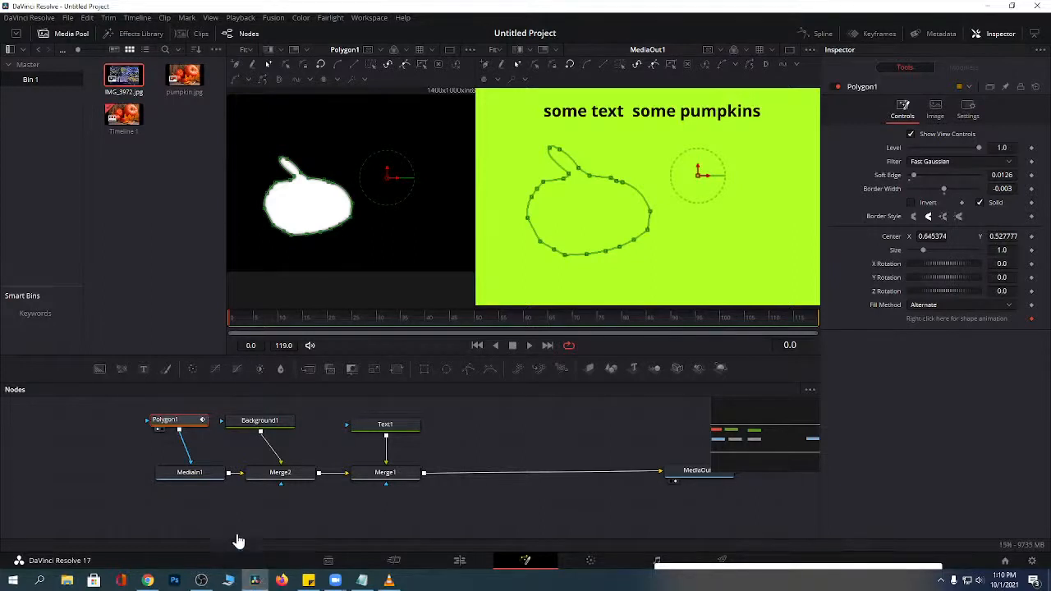
Delete all Fusion nodes, review the Pumpkin timeline on the Edit and Cut pages, then return to Fusion.
drag(199, 517, 688, 434)
key(Delete)
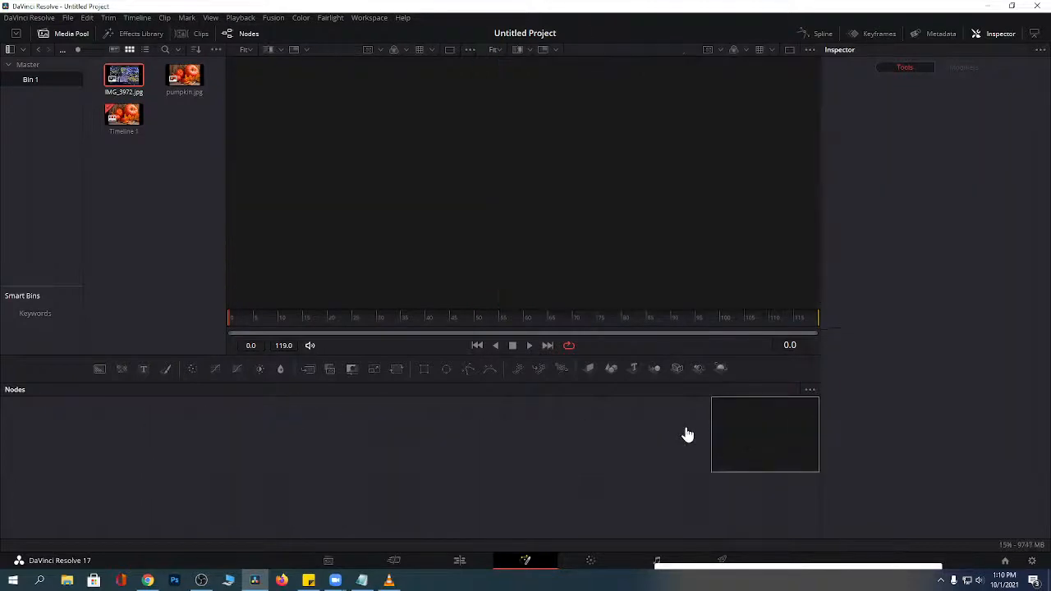
click(459, 560)
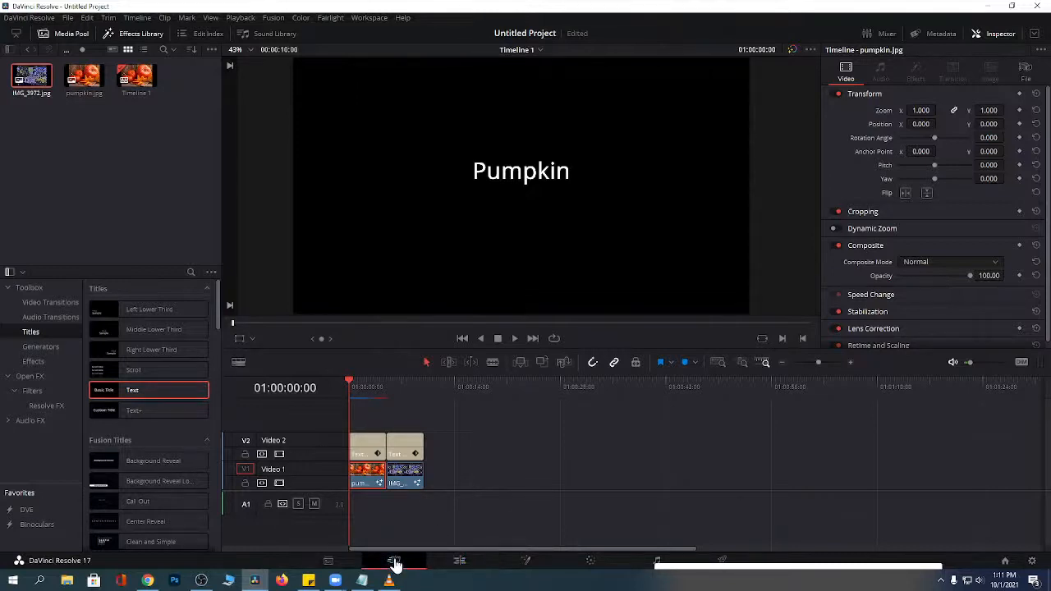
click(394, 560)
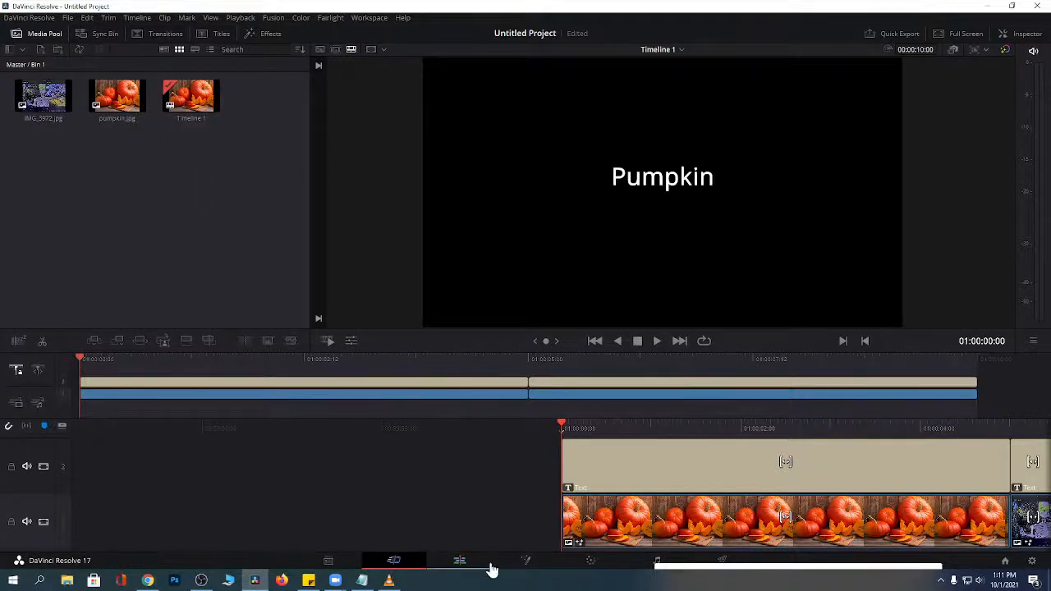
click(459, 560)
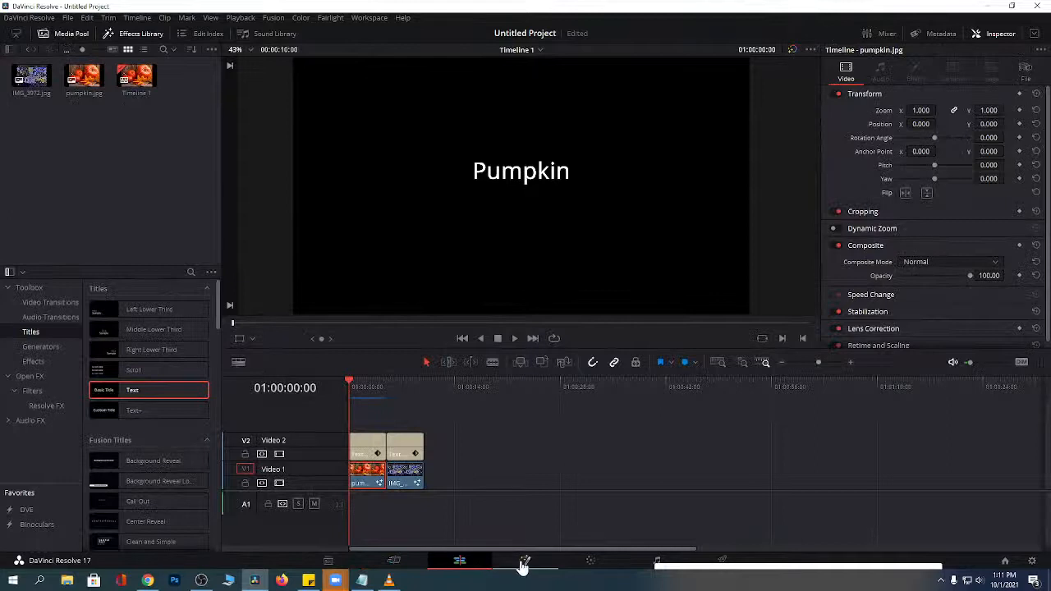
click(524, 560)
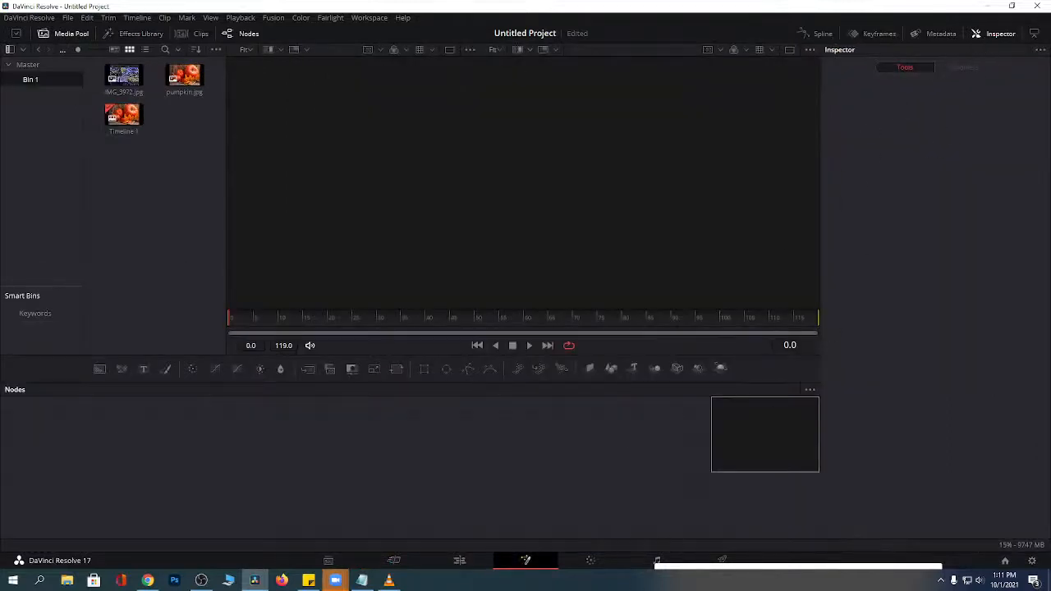
Bring up the Zoom meeting, minimize it to a floating video, and park it in the lower-right corner.
mouse_move(335, 579)
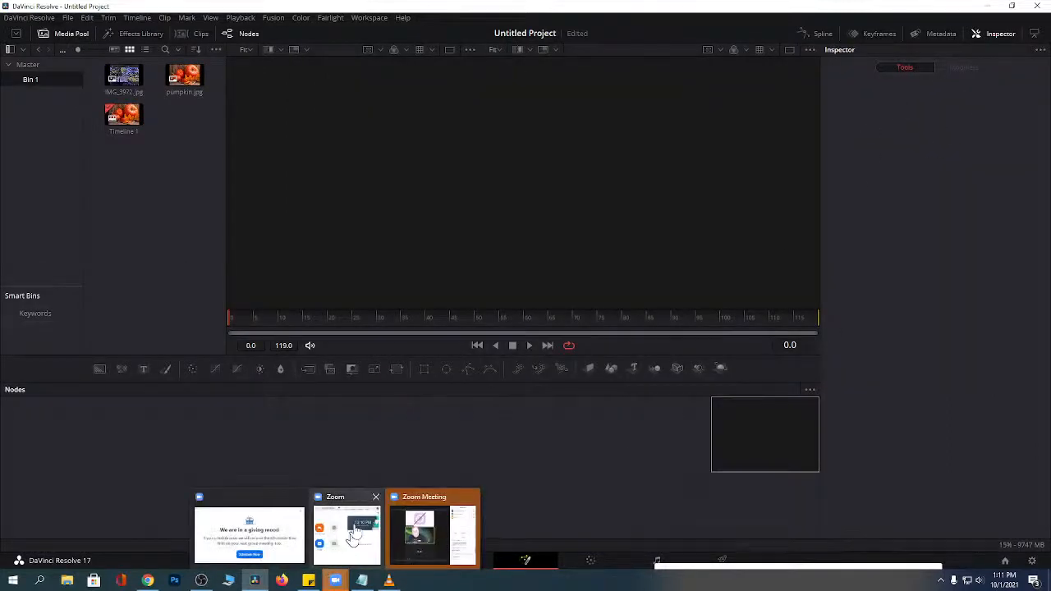
click(406, 497)
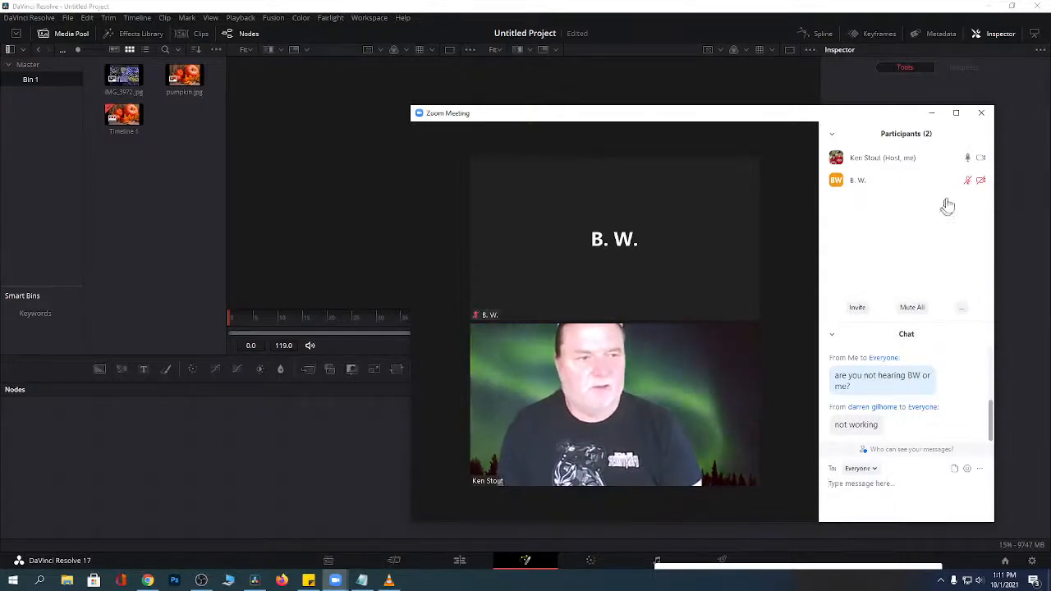
mouse_move(773, 214)
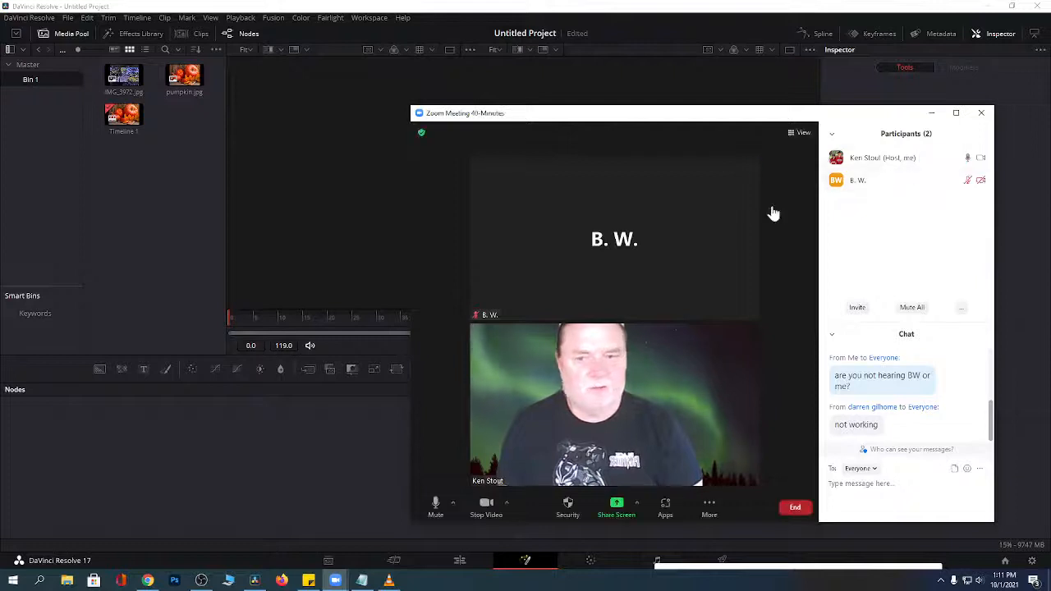
click(930, 118)
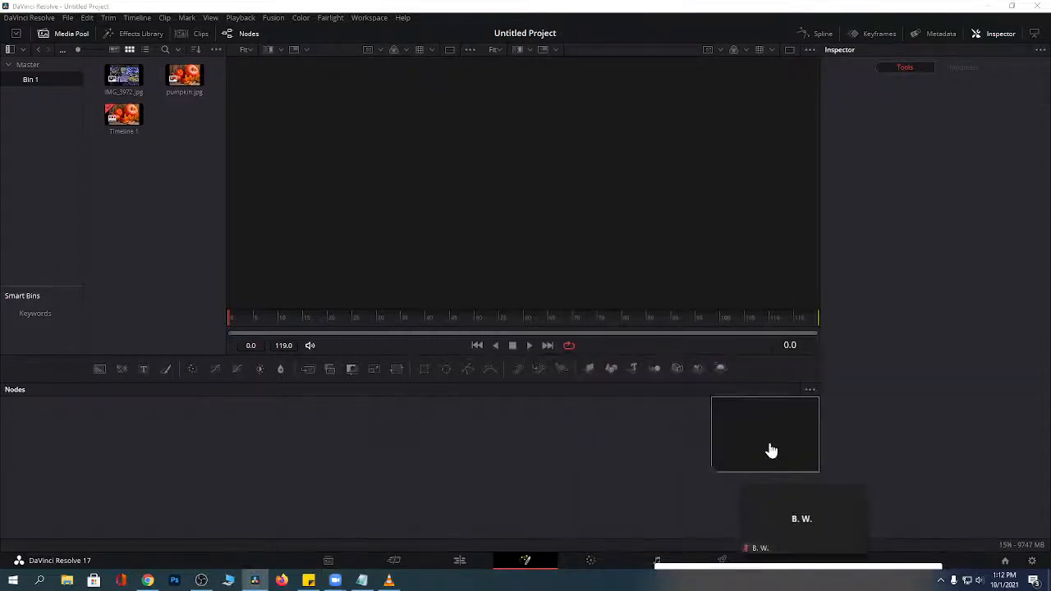
mouse_move(769, 547)
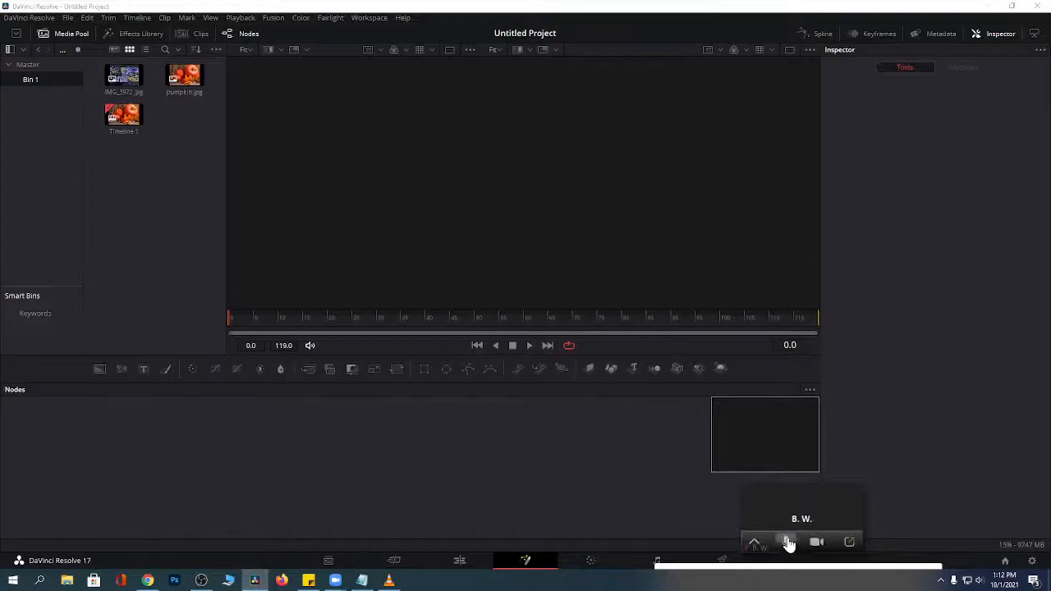
drag(804, 498, 959, 463)
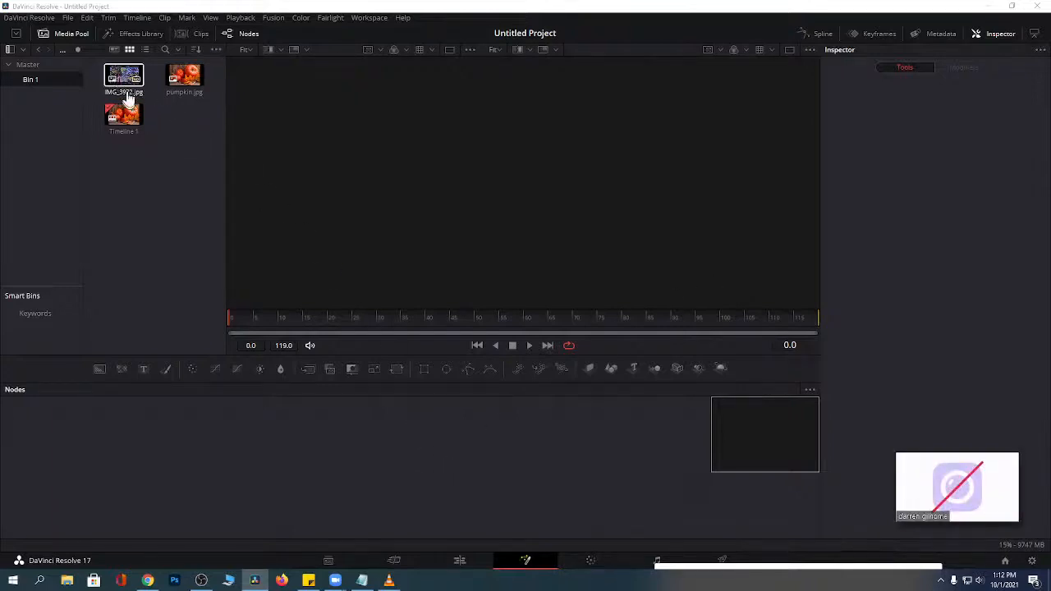
On the Edit page, place the playhead at 01:00:02:02 in the pumpkin clip and open it in Fusion.
click(458, 561)
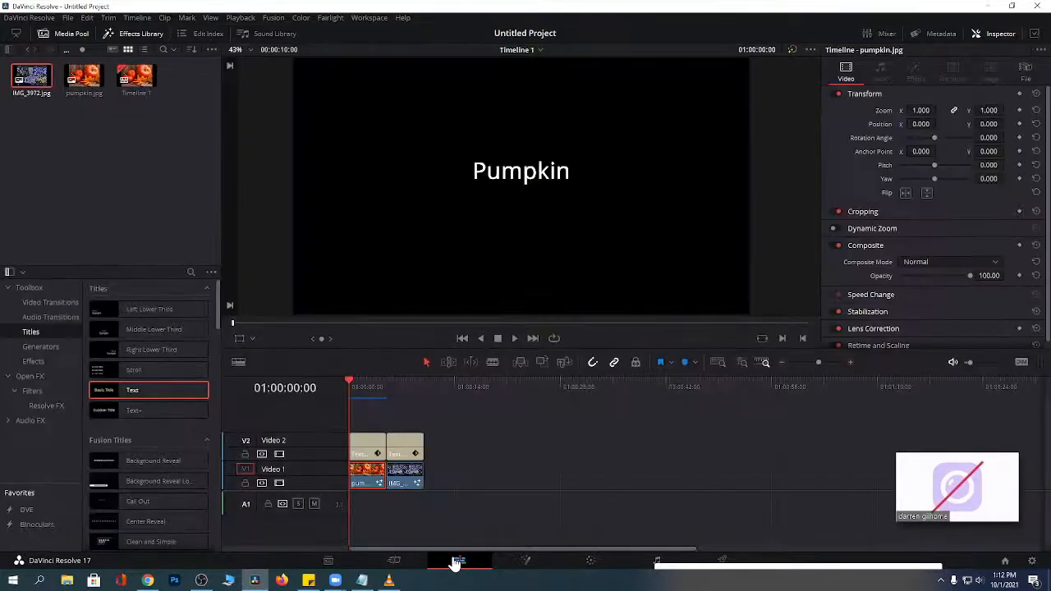
click(364, 387)
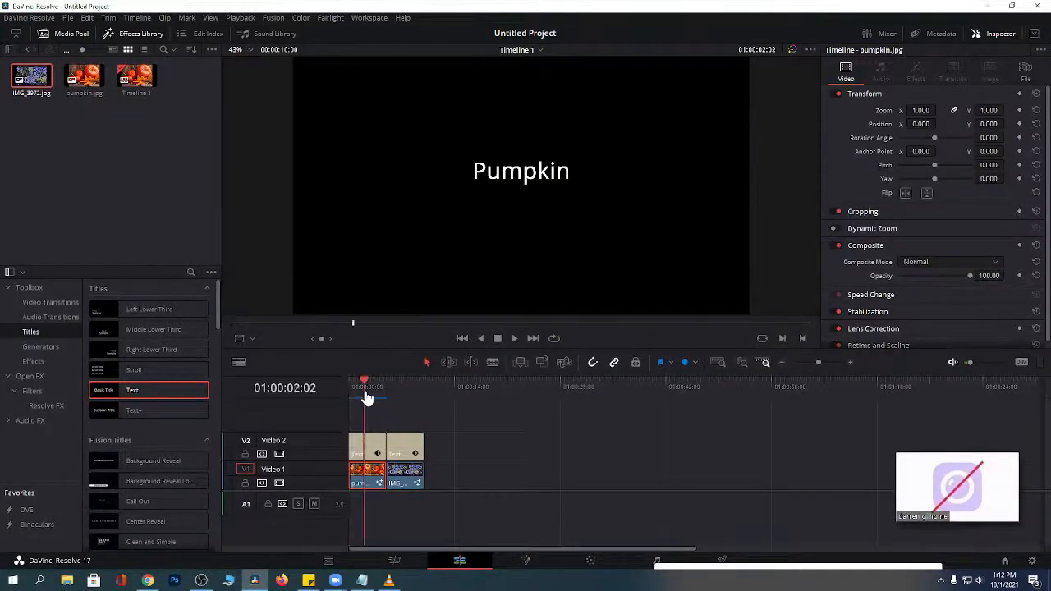
click(526, 561)
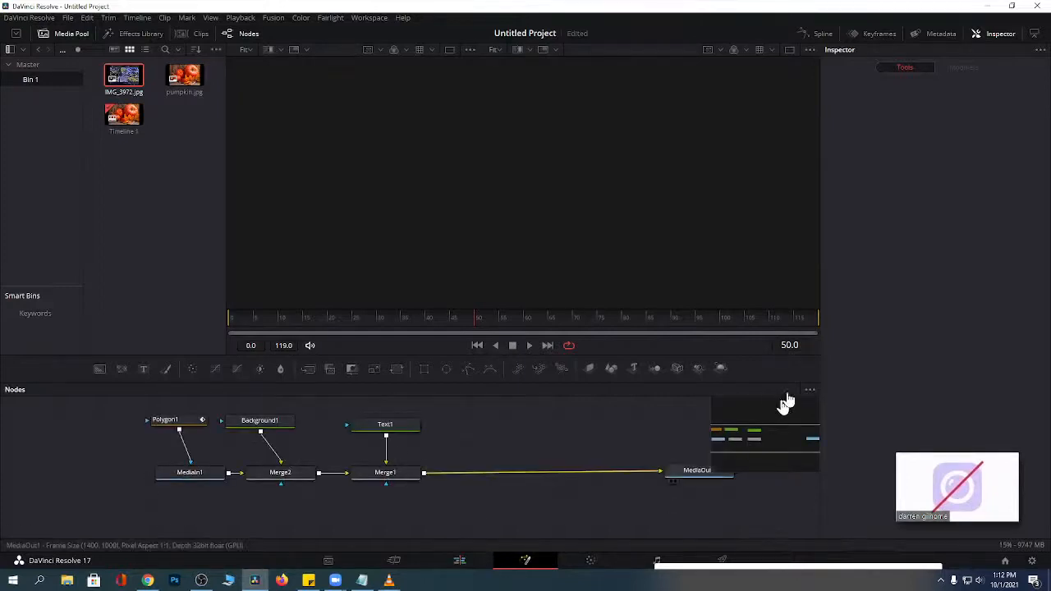
In the Keyframes panel, make MediaIn1 start at frame 8 and Merge2 at frame 37.
click(871, 35)
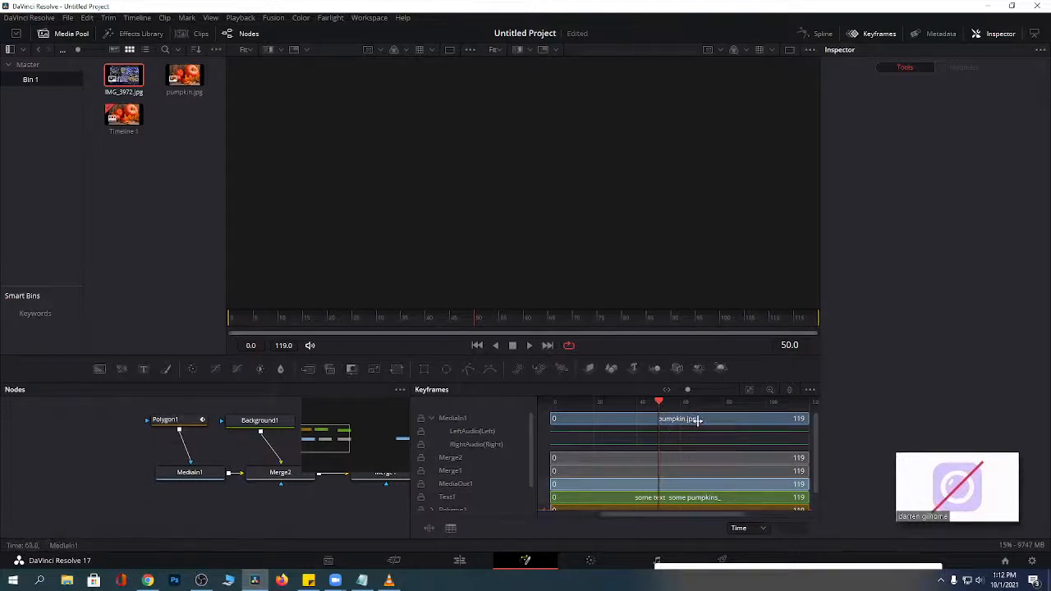
drag(697, 420, 791, 422)
drag(659, 405, 583, 403)
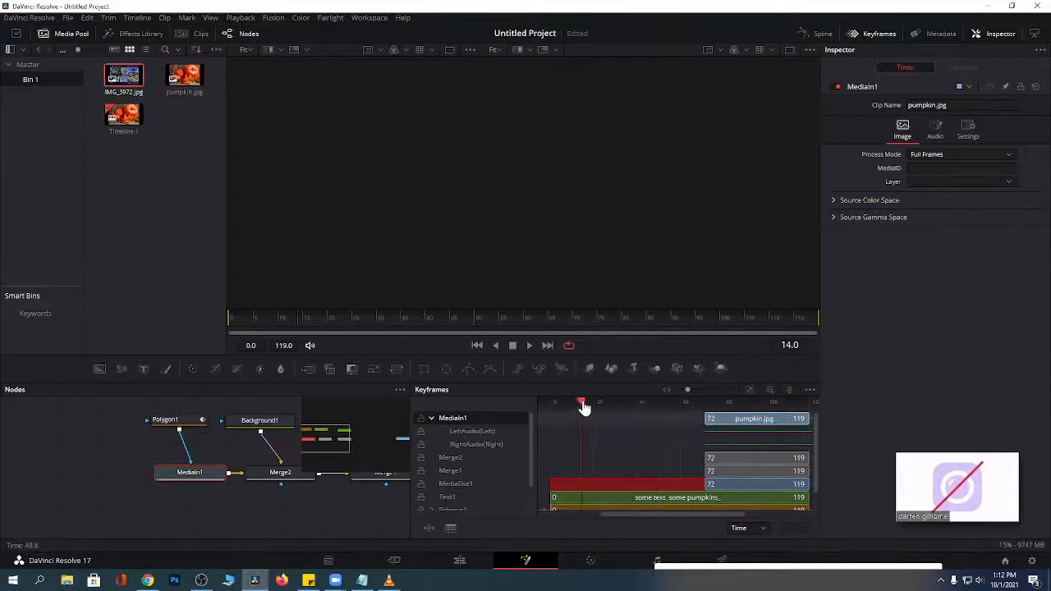
drag(705, 419, 569, 420)
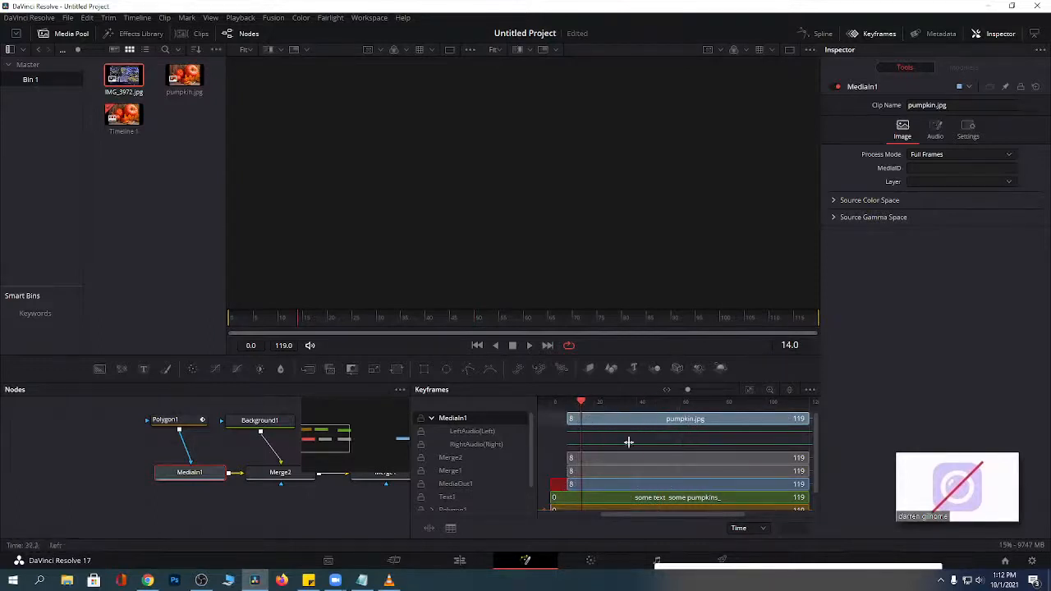
mouse_move(630, 458)
mouse_down()
mouse_move(668, 458)
mouse_move(622, 459)
mouse_move(632, 458)
mouse_up()
drag(582, 403, 630, 411)
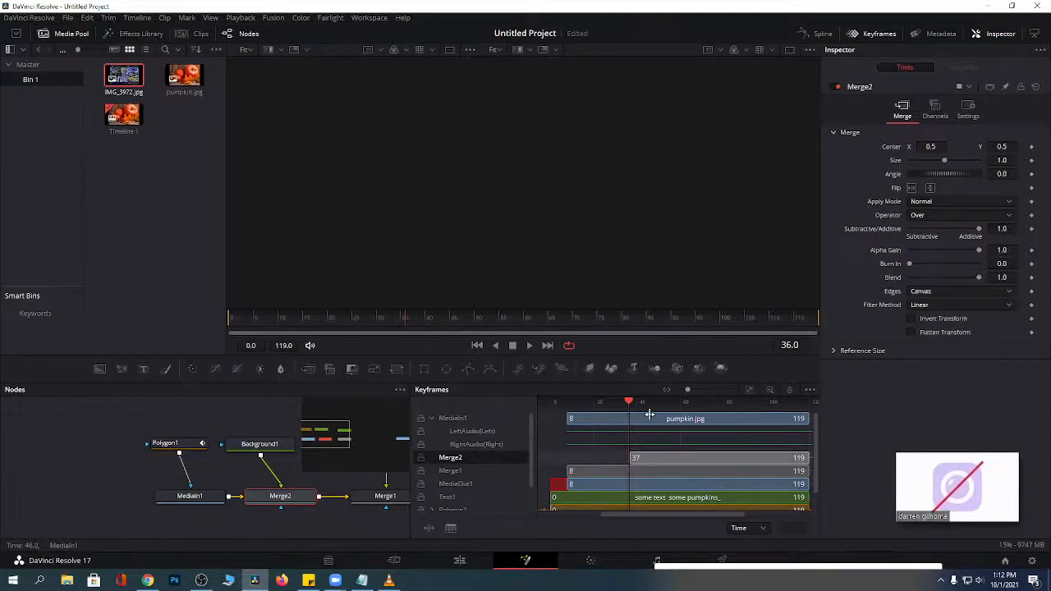
Make Merge1 start at frame 25, then view the result on the Edit page.
click(613, 474)
drag(613, 475, 648, 473)
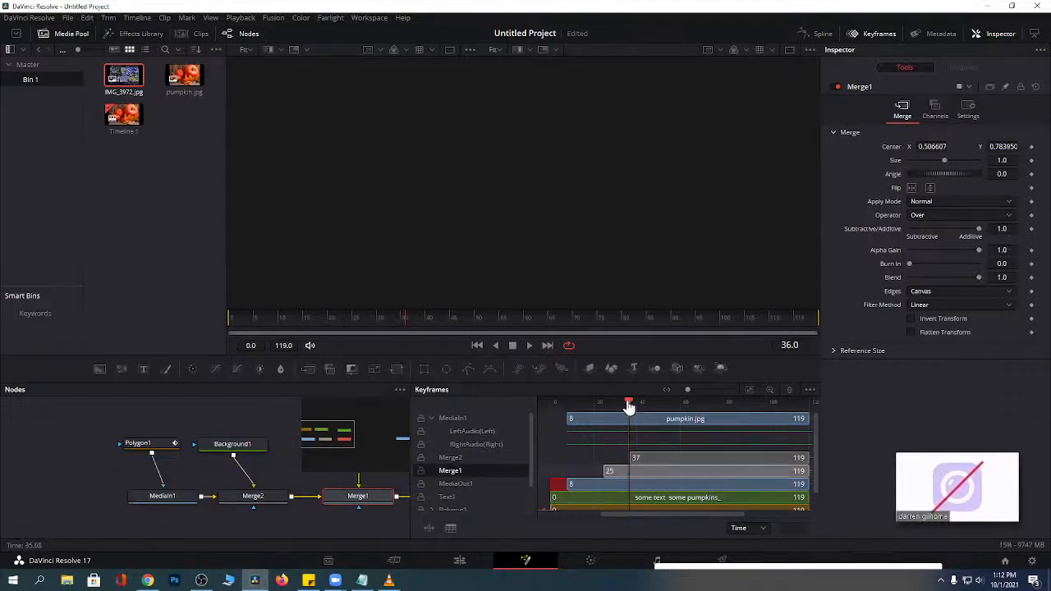
drag(628, 408, 608, 409)
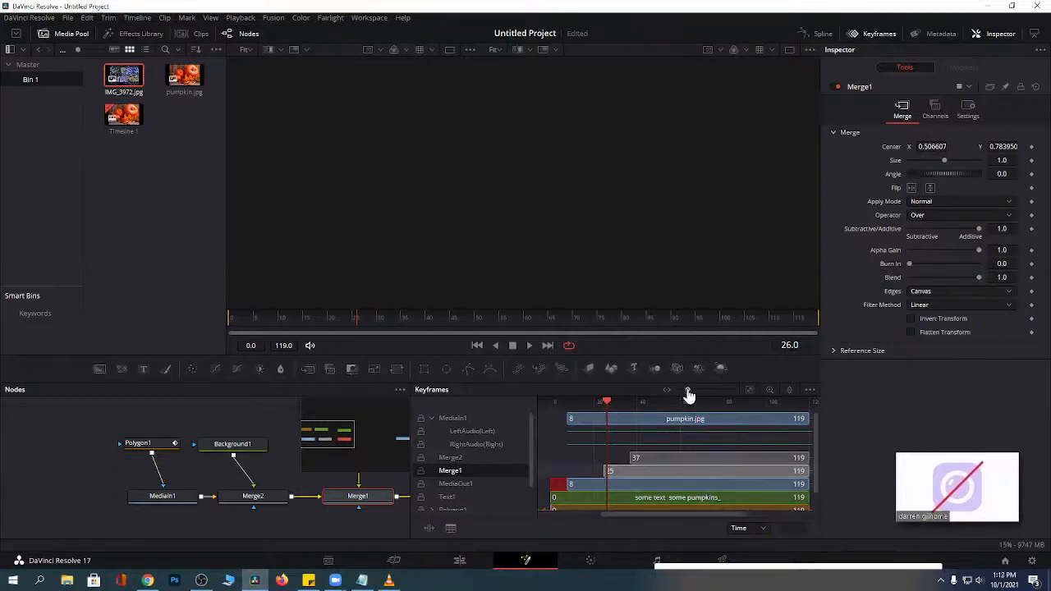
mouse_move(688, 396)
mouse_down()
mouse_move(698, 394)
mouse_move(687, 398)
mouse_up()
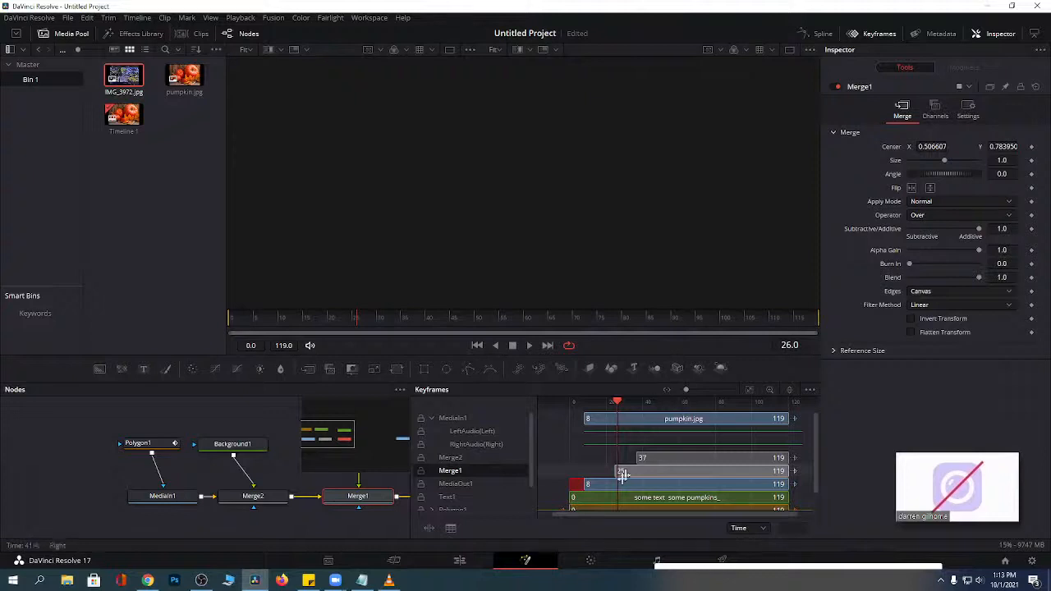
click(462, 562)
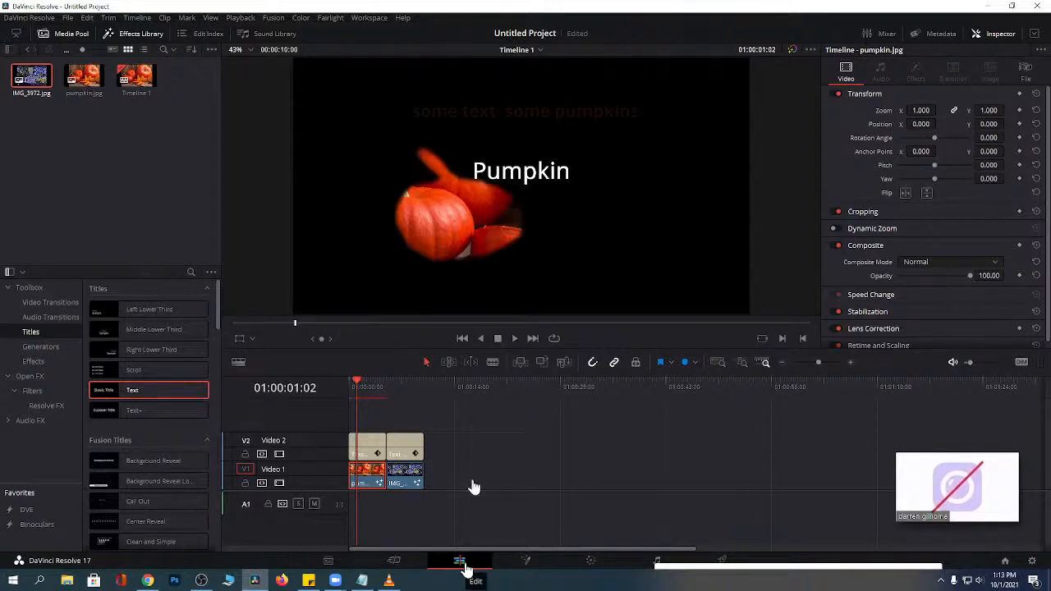
Play the timeline to preview the Pumpkin title over green, then rewind to the start.
mouse_move(357, 383)
mouse_down()
mouse_move(347, 387)
mouse_move(379, 394)
mouse_move(353, 399)
mouse_up()
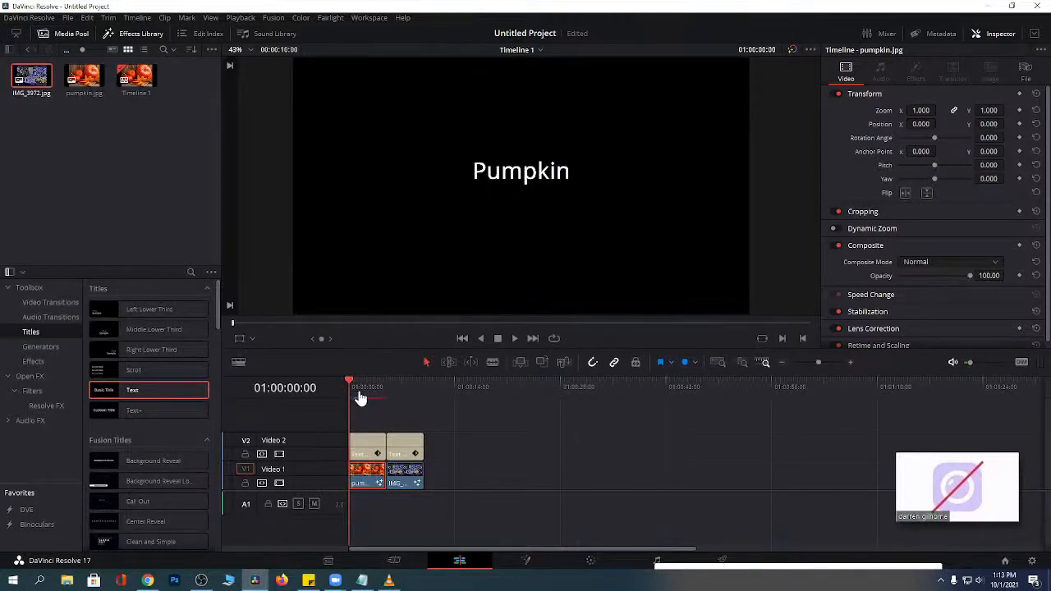
key(space)
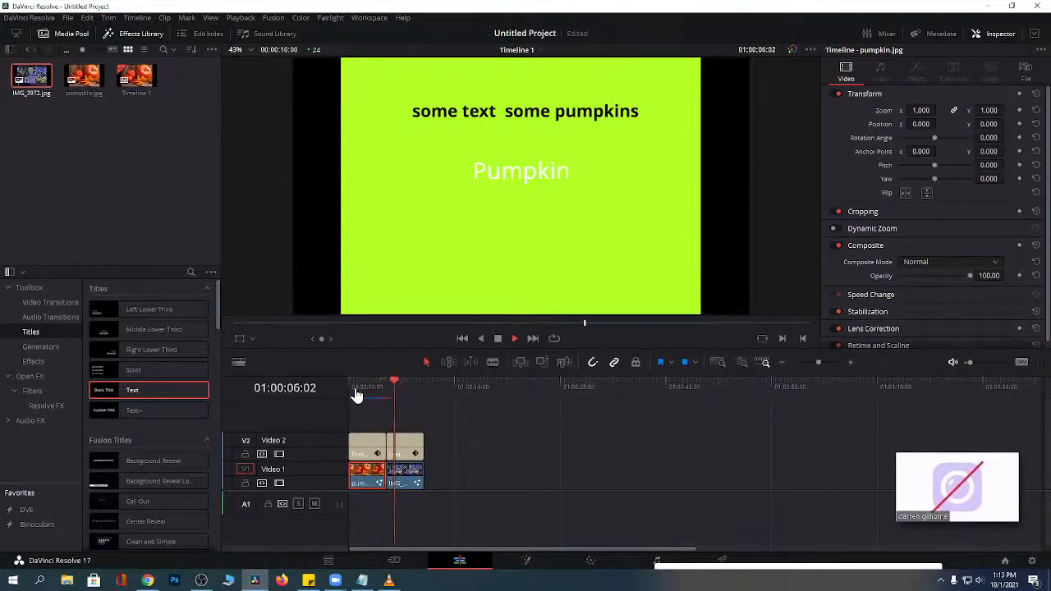
click(353, 387)
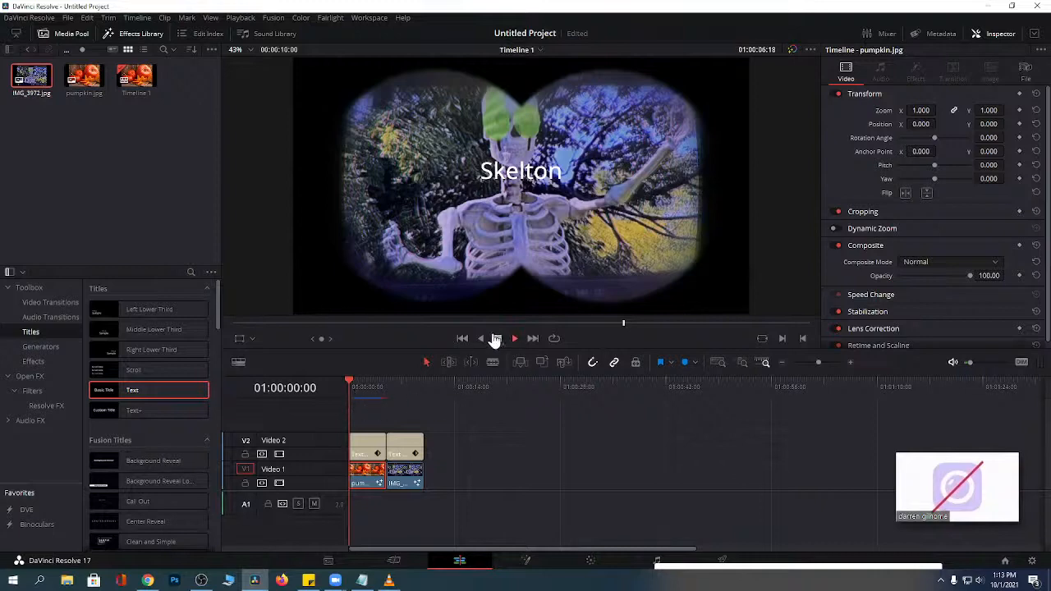
Replay the timeline briefly on the Edit page, then reopen the clip's Fusion composition.
click(526, 560)
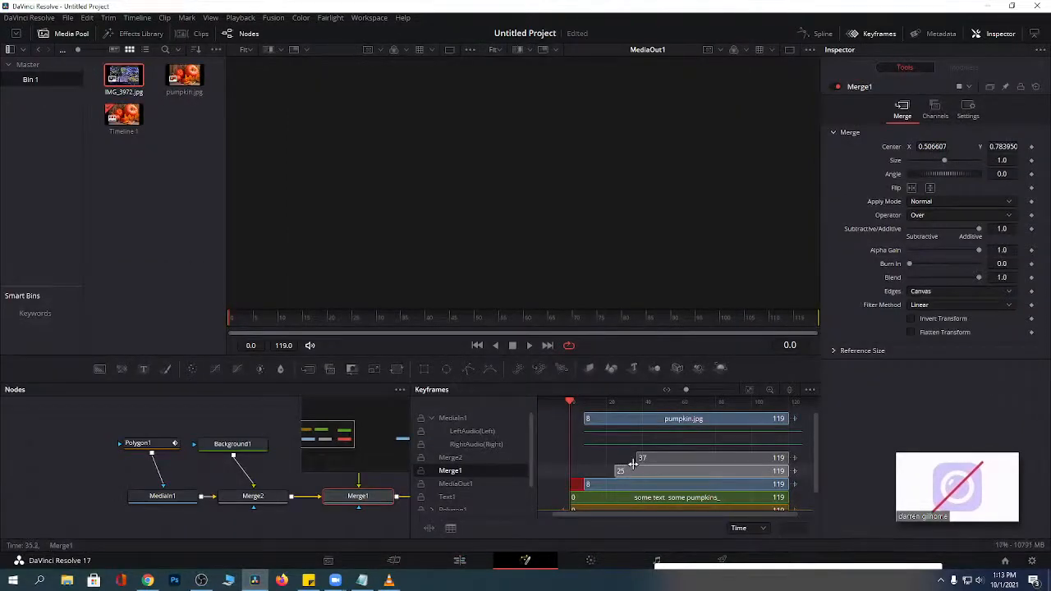
click(459, 560)
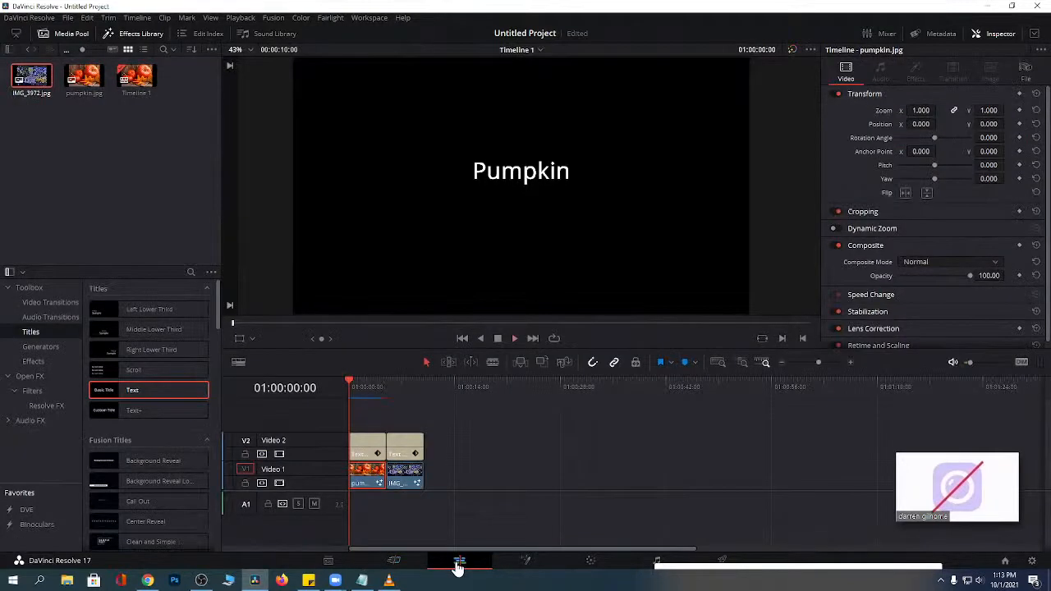
key(space)
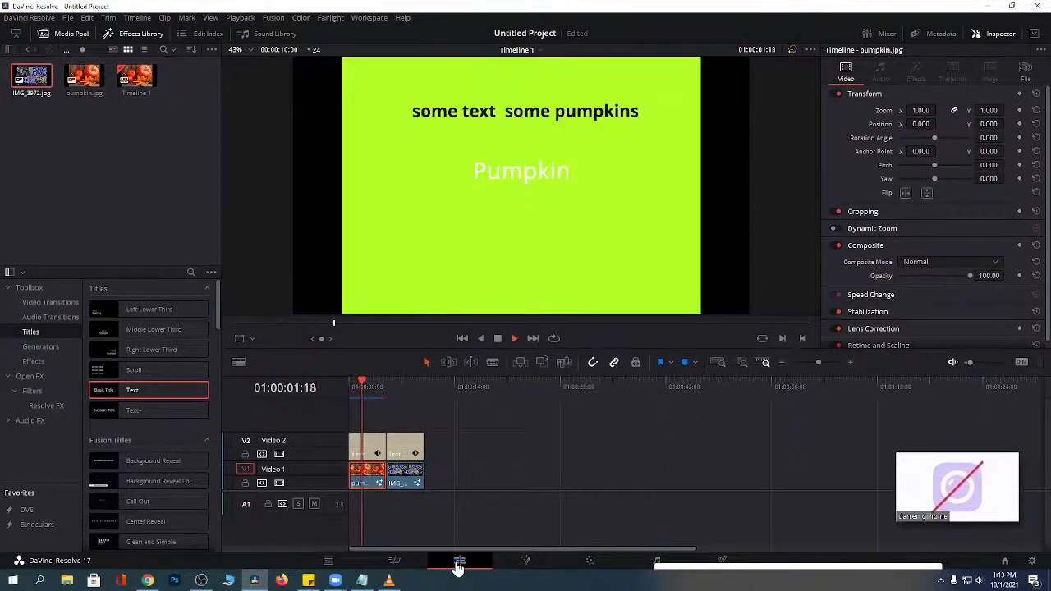
key(space)
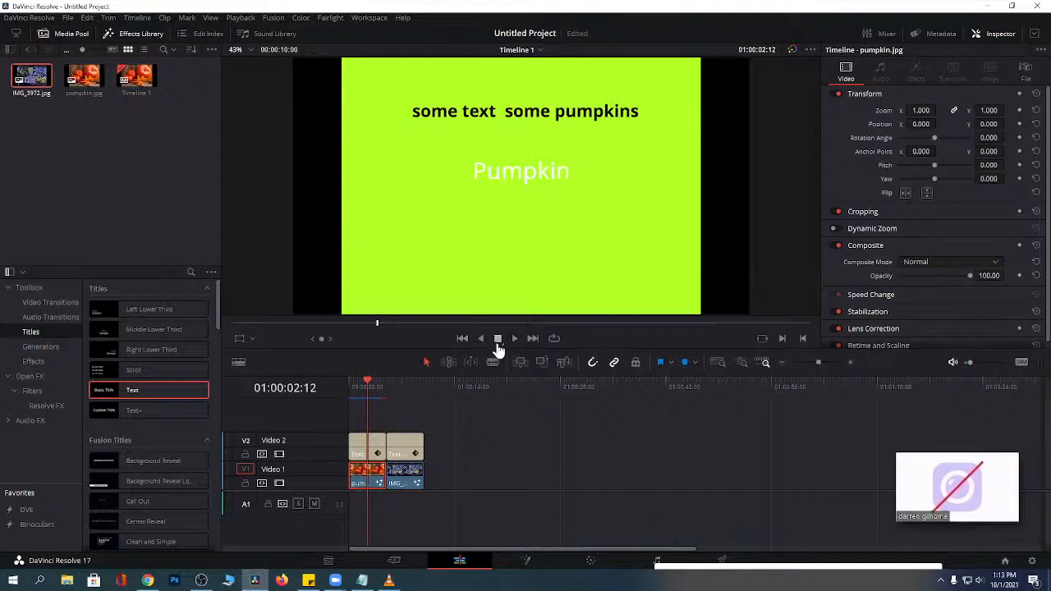
click(526, 561)
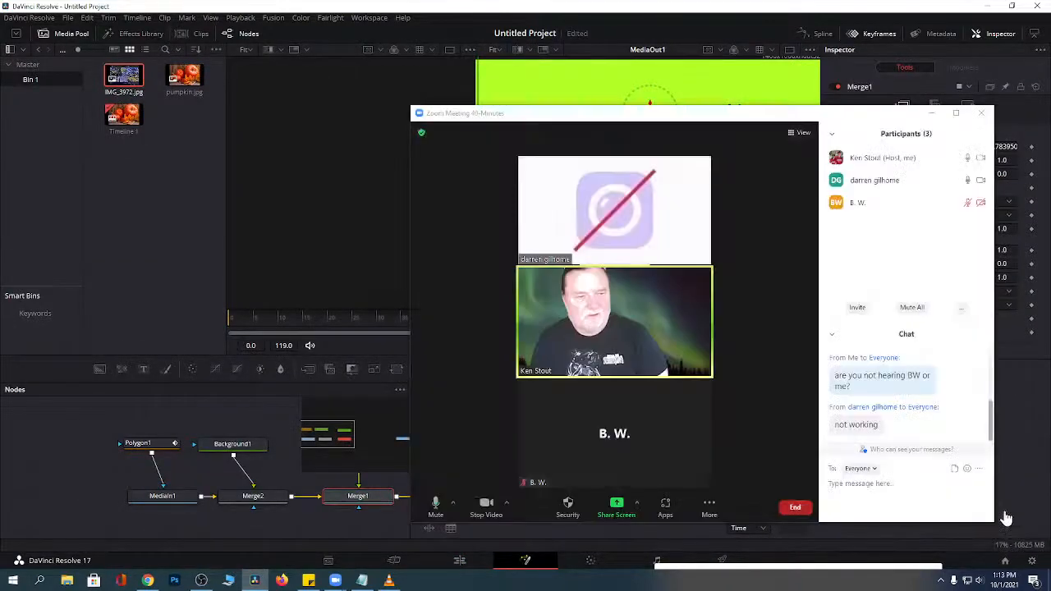
Restore the Zoom meeting window and check a participant's More options menu.
click(1005, 516)
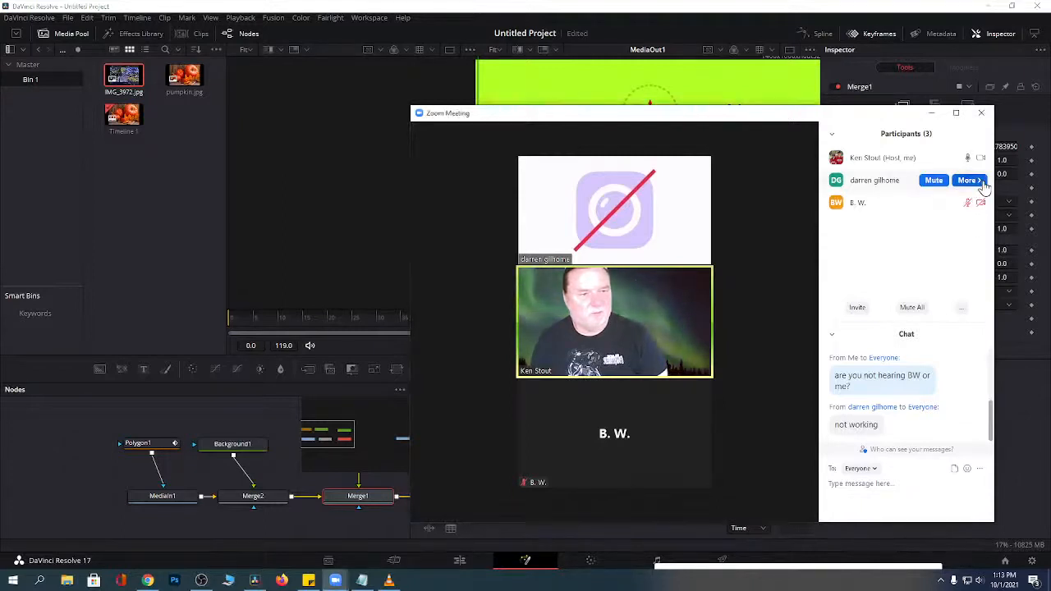
click(973, 184)
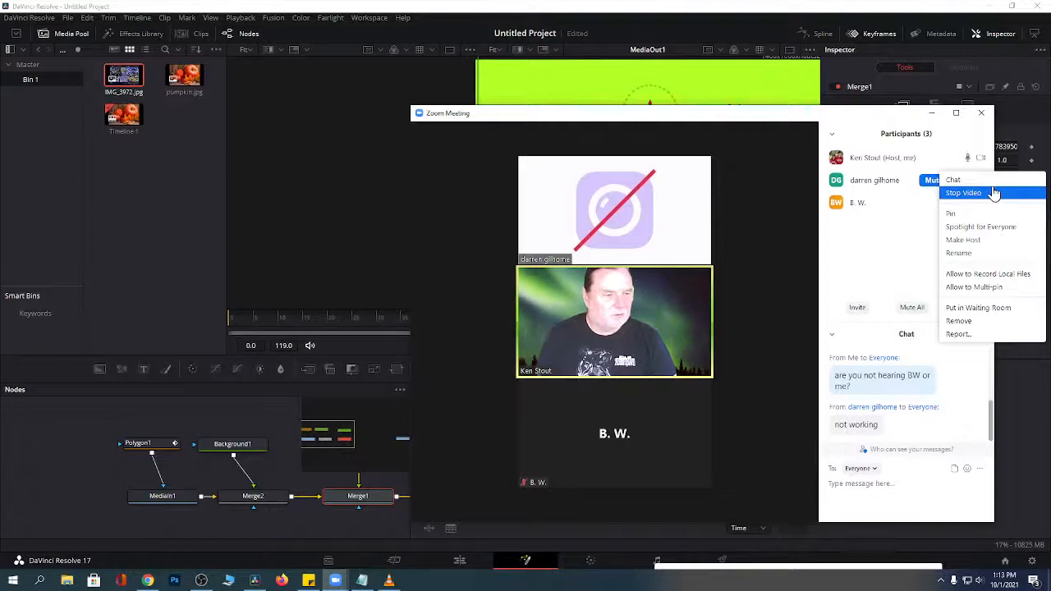
click(888, 123)
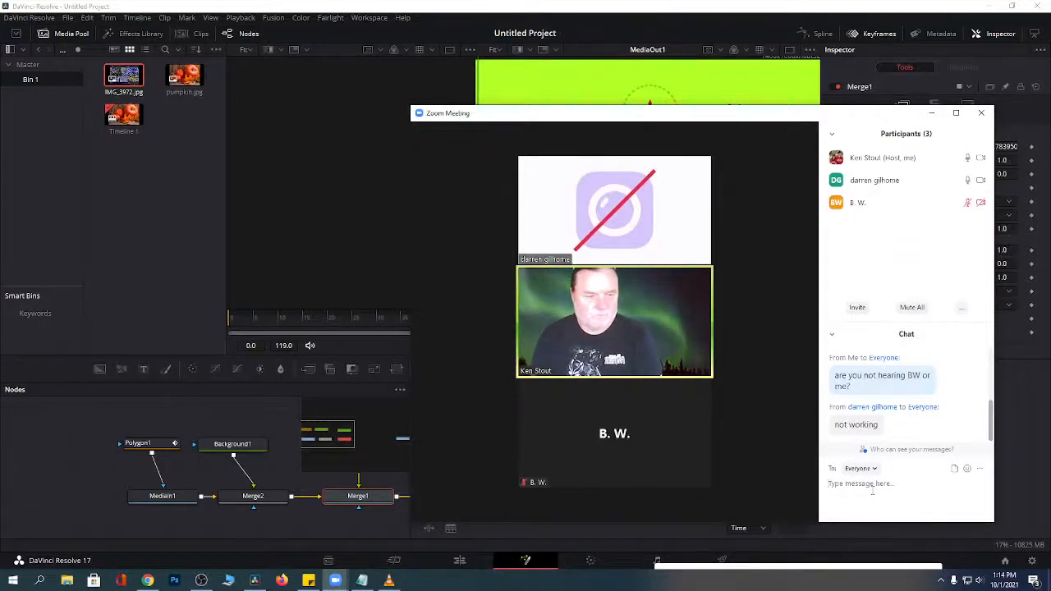
Reply to everyone in chat that you could hear with no issues at all, then minimize the meeting.
click(872, 484)
text(I could hear you w)
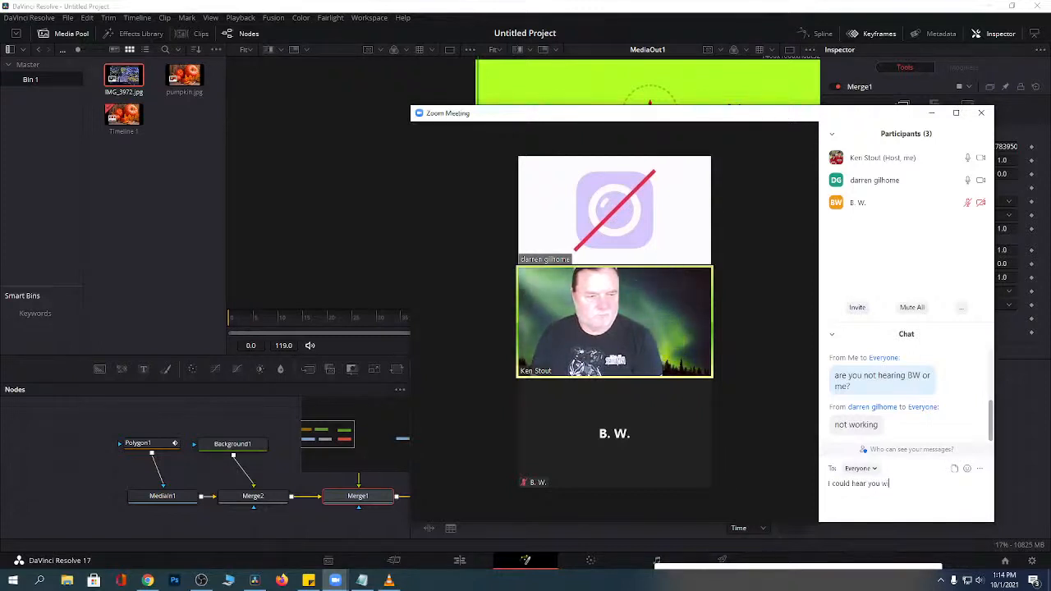
text(s at all!)
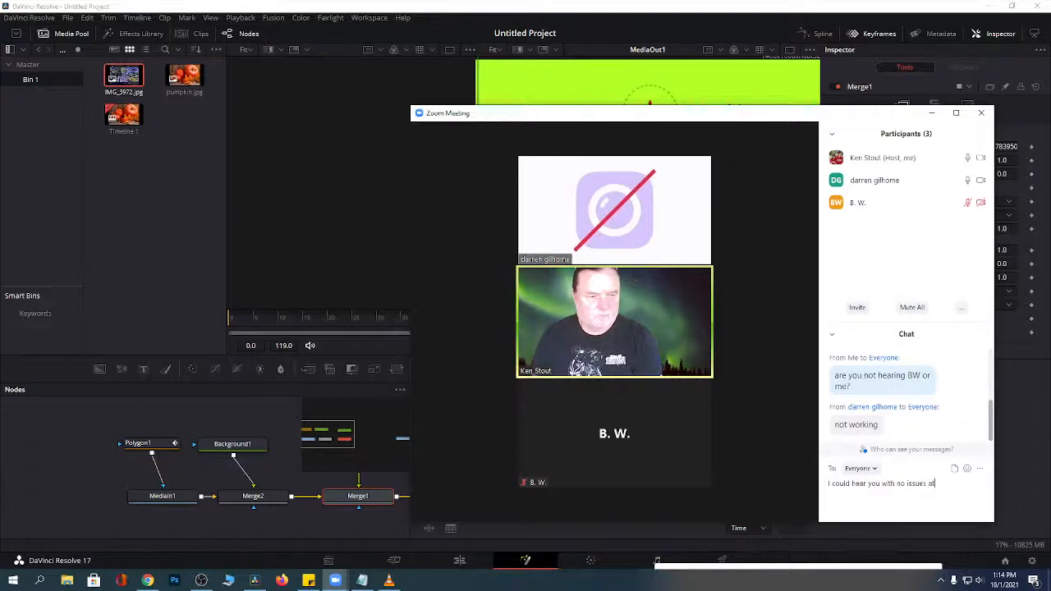
key(Return)
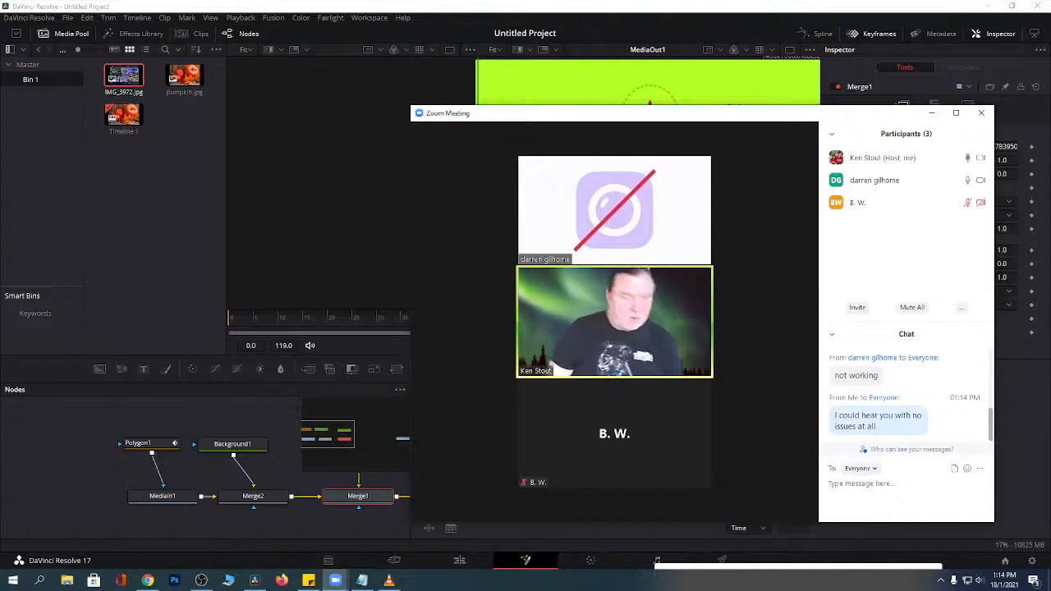
click(929, 116)
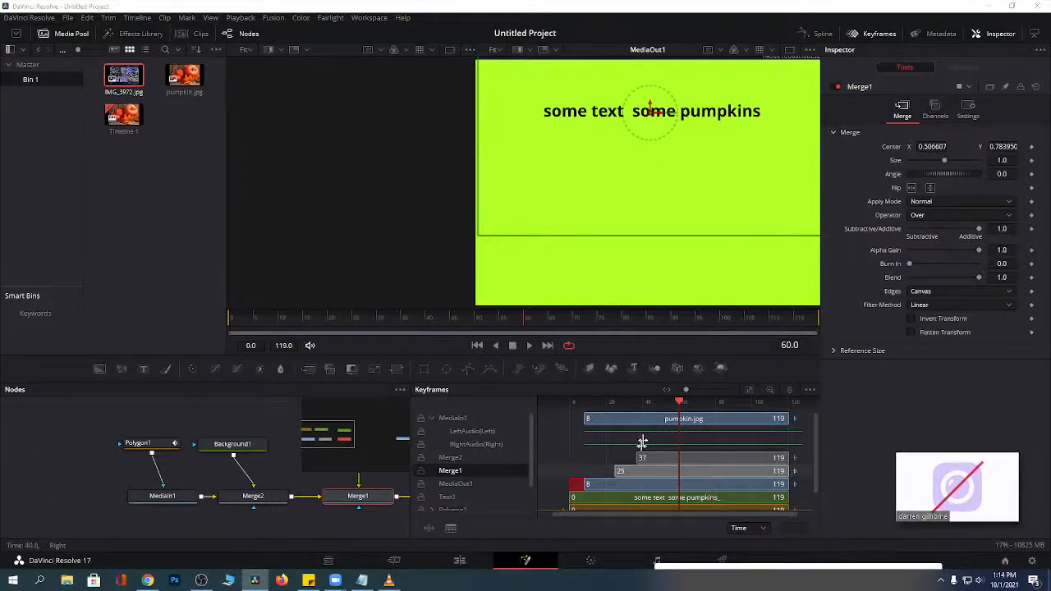
Undo the trimmed starts in the Fusion composition so every layer begins at frame 0.
click(461, 560)
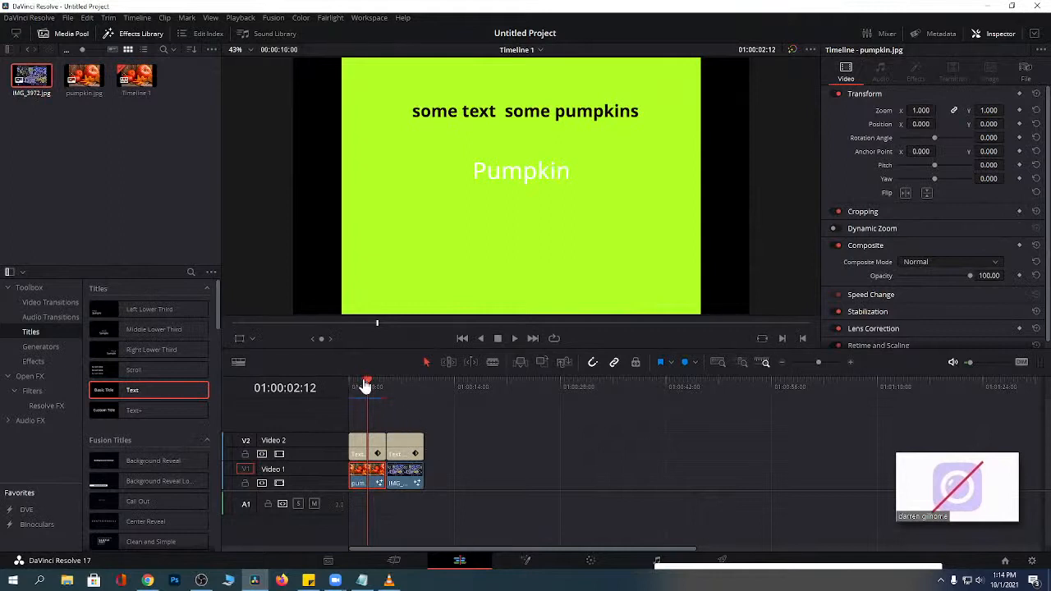
mouse_move(365, 387)
mouse_down()
mouse_move(358, 394)
mouse_move(380, 393)
mouse_move(357, 402)
mouse_up()
click(526, 560)
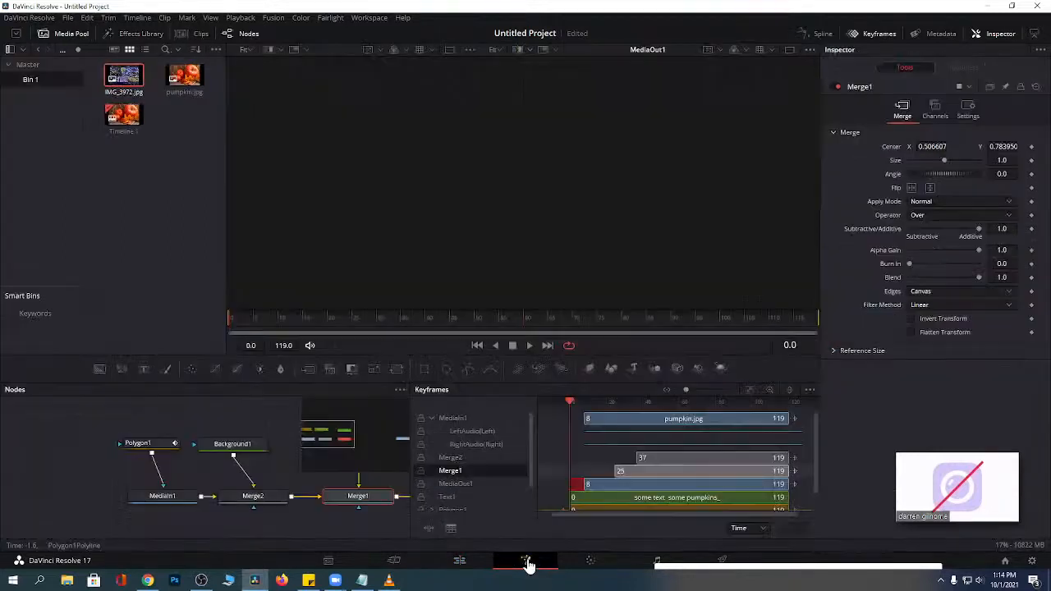
key(ctrl+z)
key(ctrl+z)
key(ctrl+z)
key(ctrl+z)
key(ctrl+z)
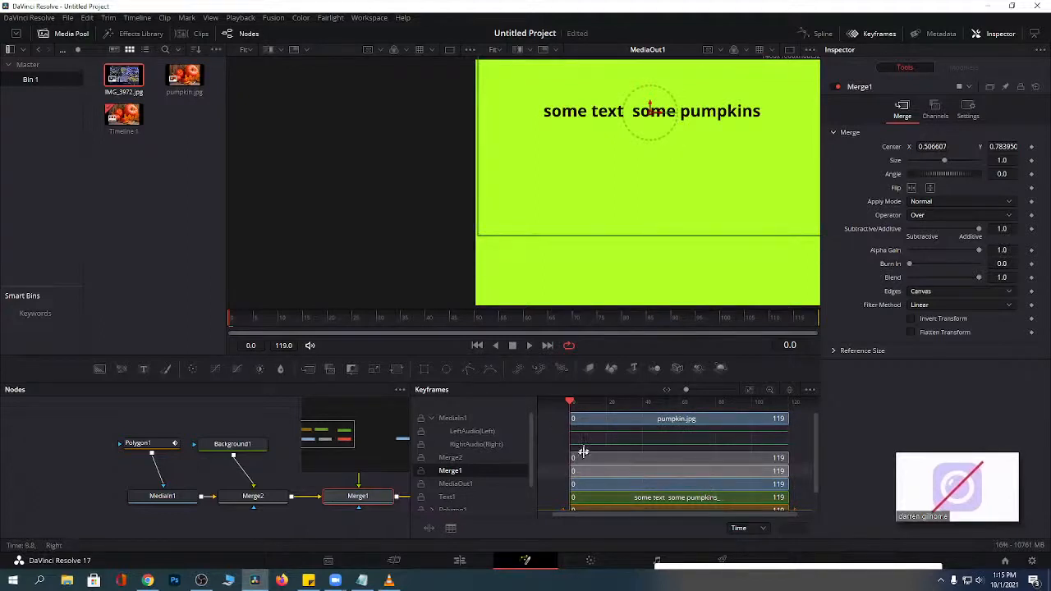
Scrub the first seconds of the Edit page timeline, then bring the YouTube browser forward.
click(462, 563)
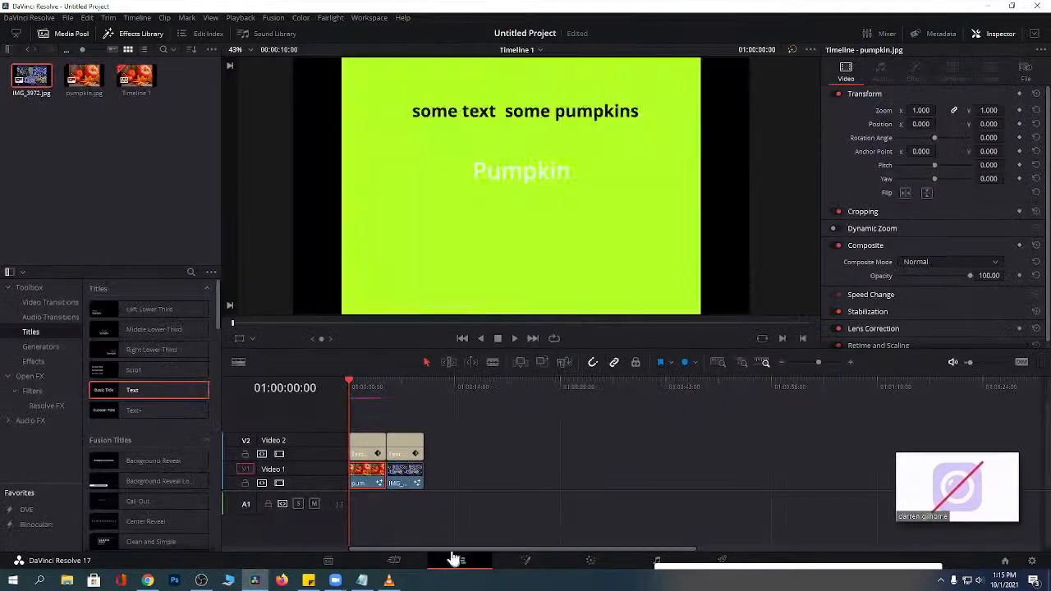
mouse_move(351, 386)
mouse_down()
mouse_move(415, 390)
mouse_move(364, 391)
mouse_up()
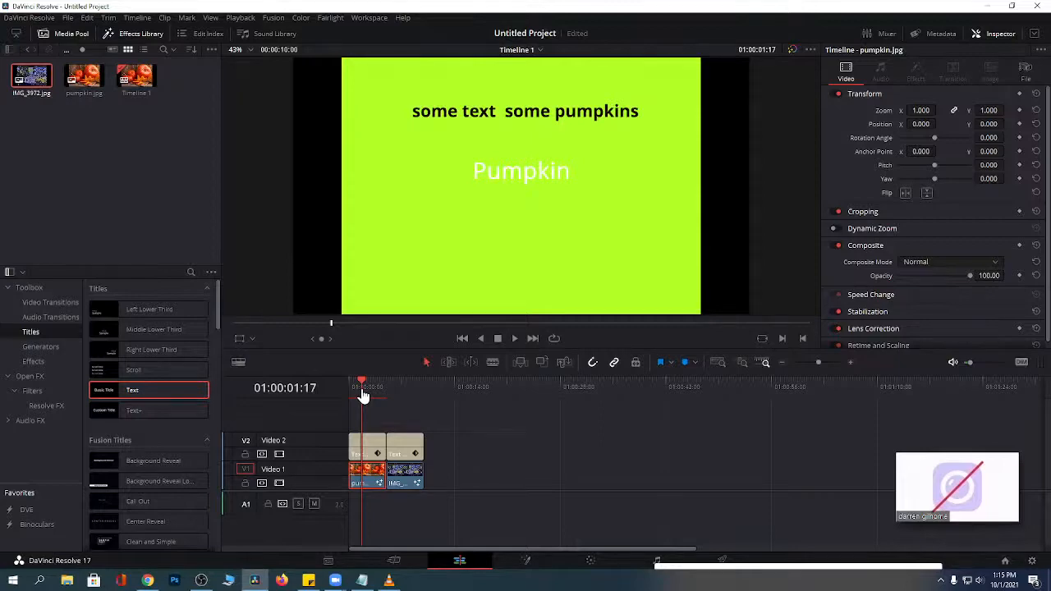
click(146, 582)
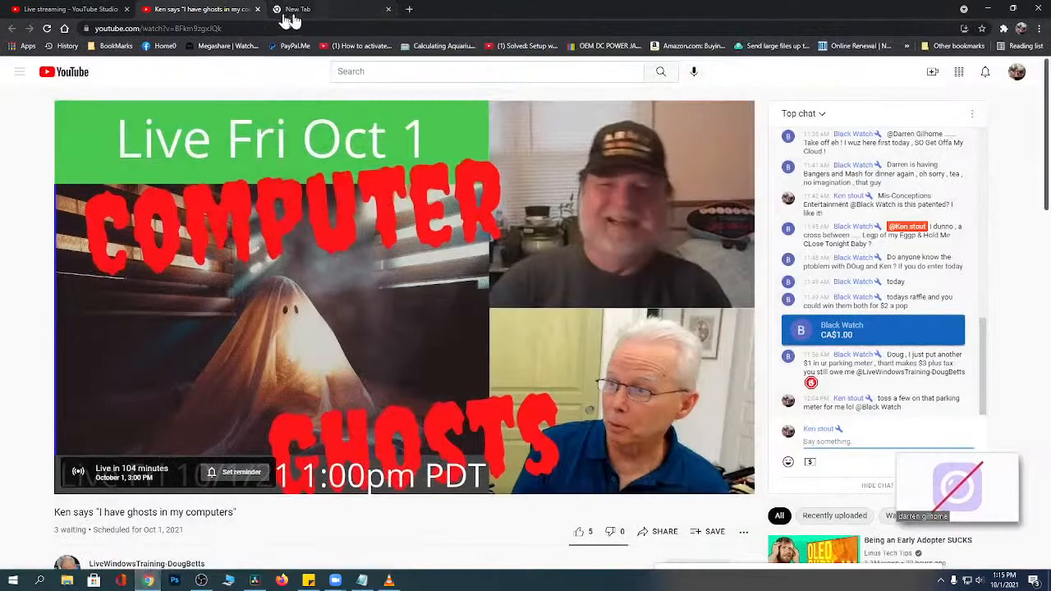
Open YouTube in a new Chrome tab and start the channel's live Friday stream, scrolling to its chat.
click(336, 18)
click(402, 275)
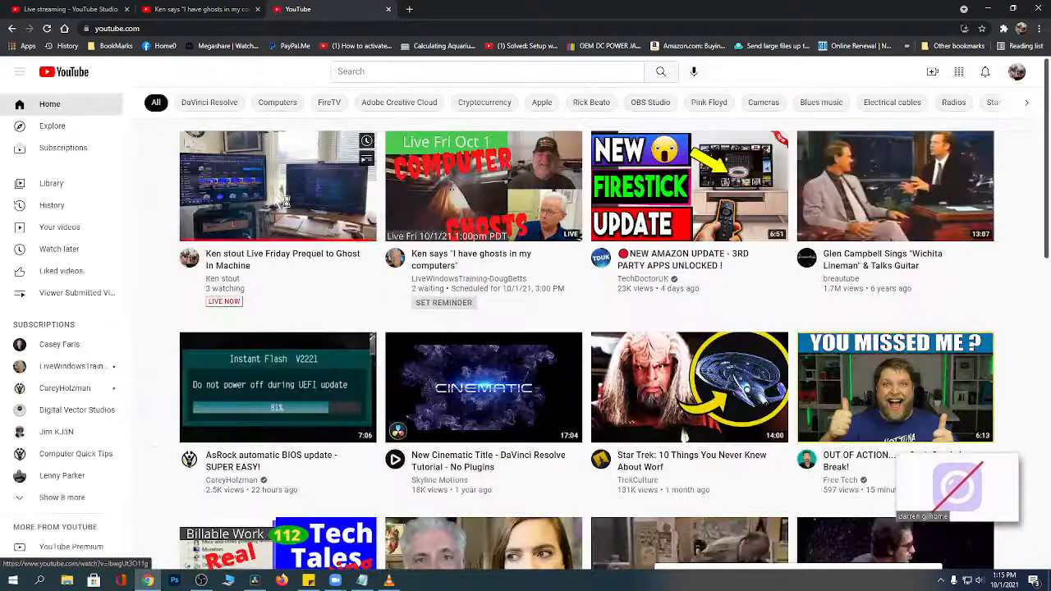
click(279, 199)
scroll(370, 340, down, 4)
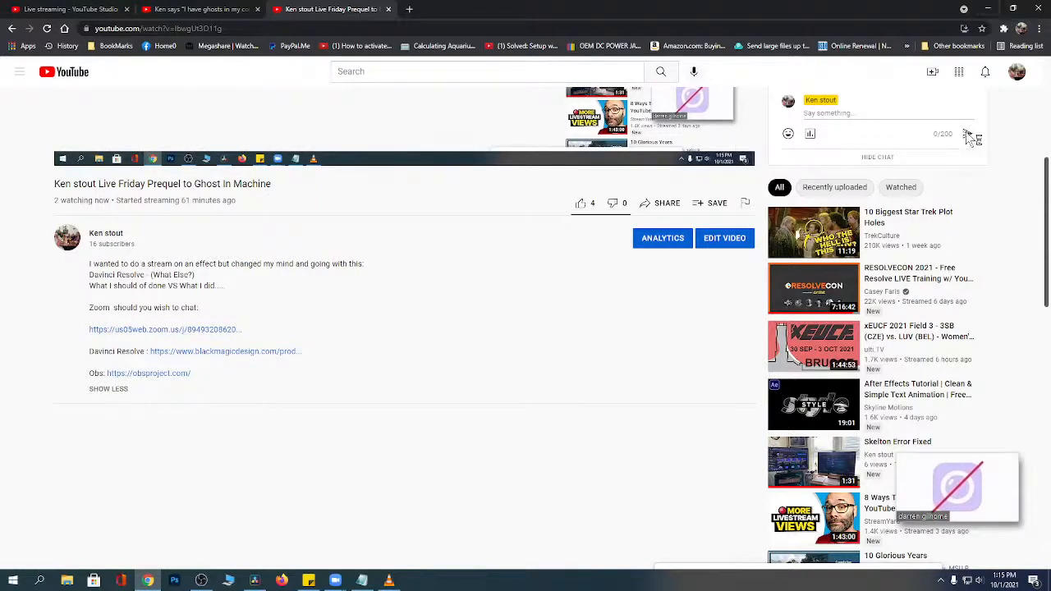
drag(1045, 182, 1045, 66)
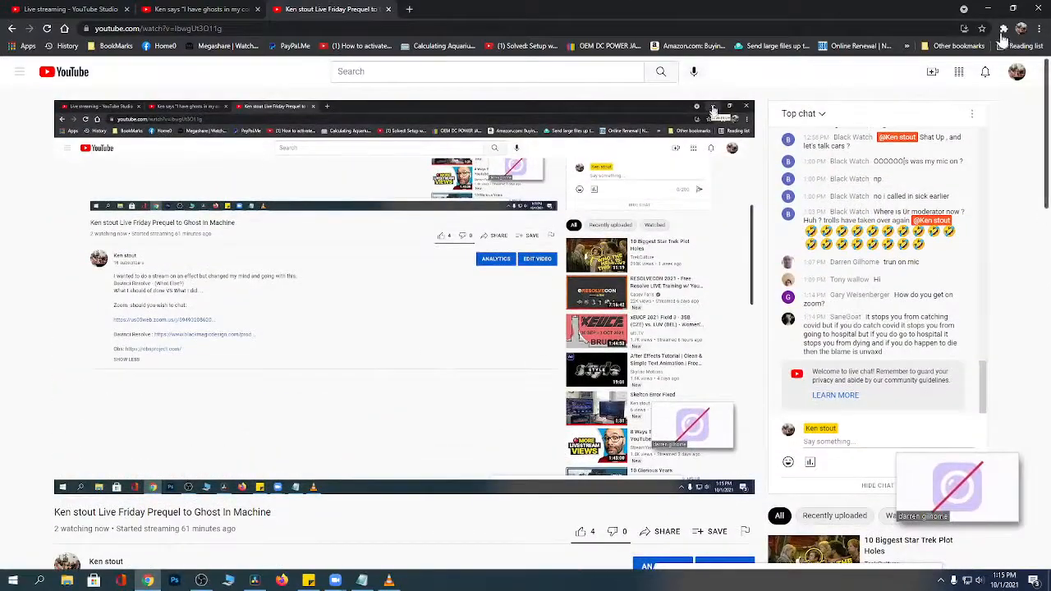
Back in Resolve, remove the green-background Merge2 node in Fusion and return to the Edit page.
click(987, 9)
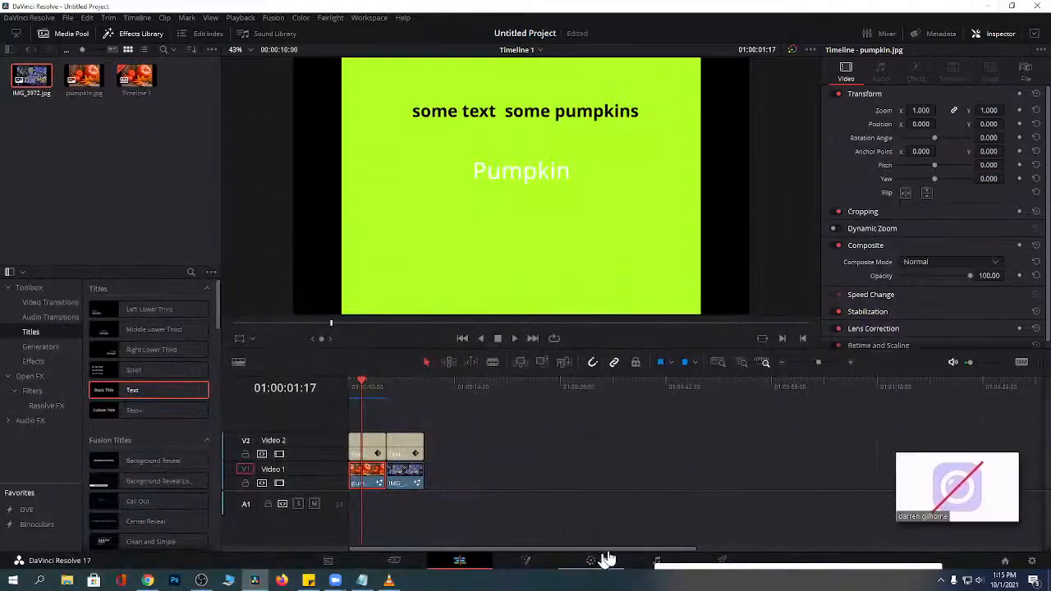
click(526, 563)
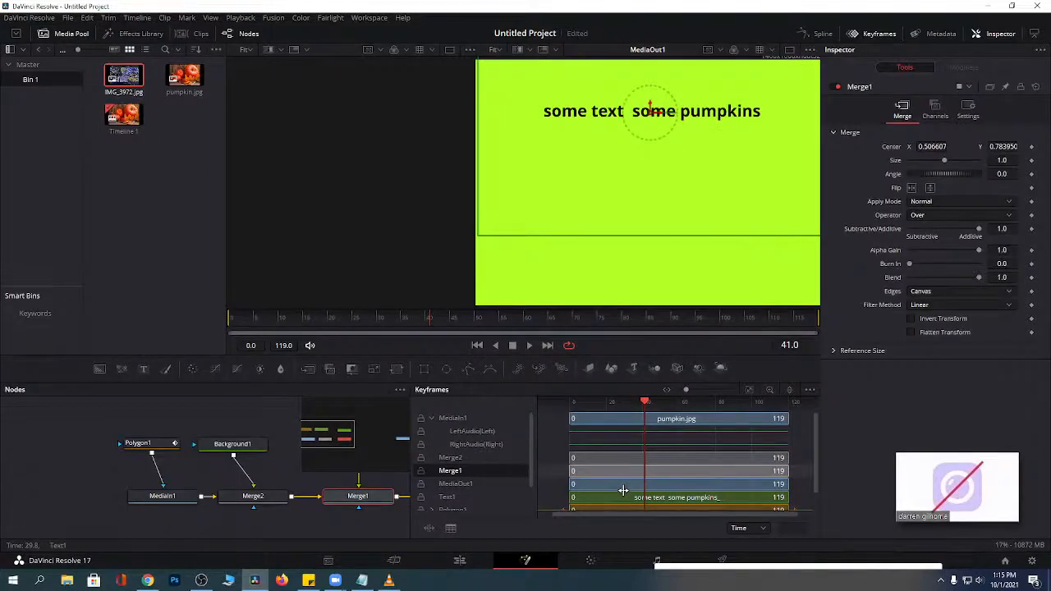
key(ctrl+z)
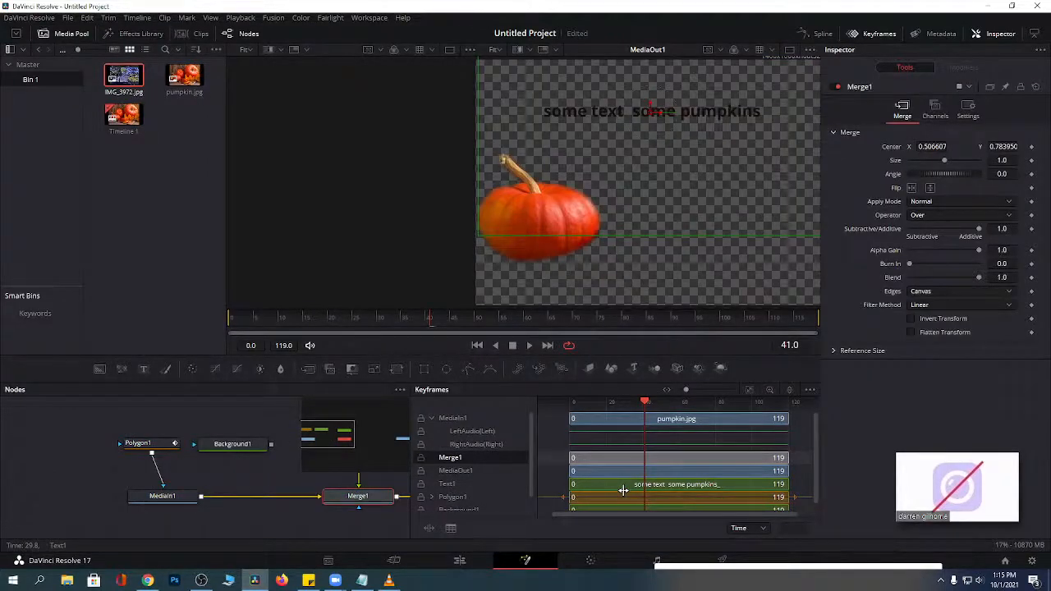
click(870, 38)
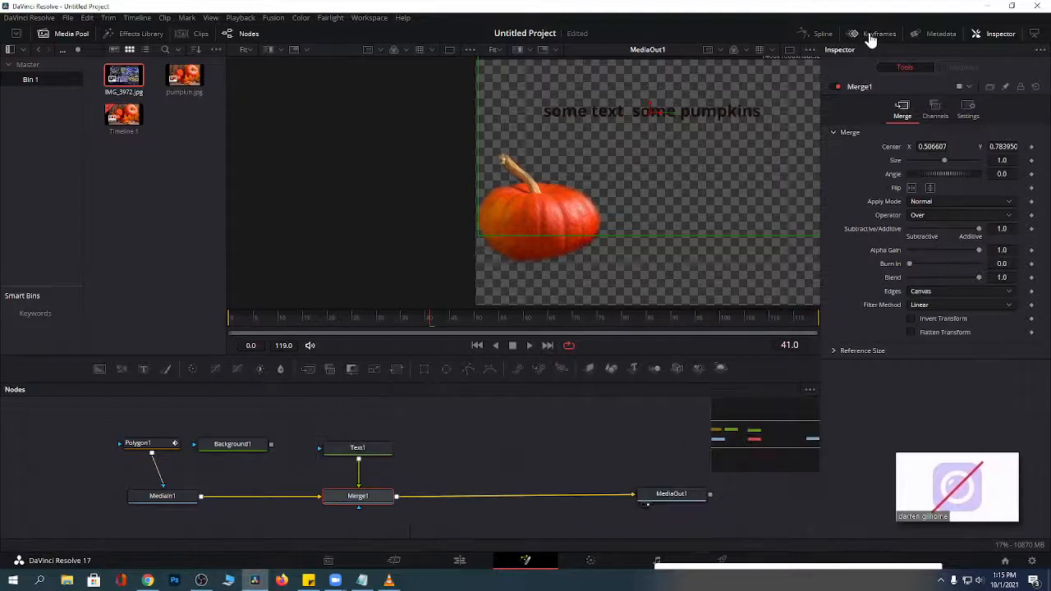
click(460, 560)
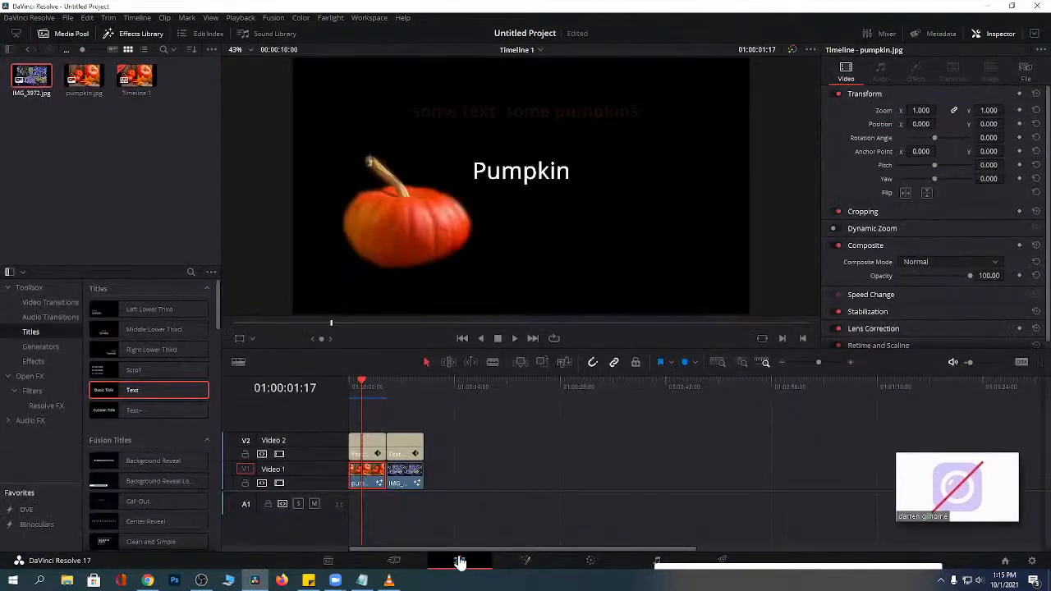
Play the timeline through the Pumpkin and Skelton titles, rewind to the start, then expand the Zoom meeting.
mouse_move(362, 380)
mouse_down()
mouse_move(347, 382)
mouse_move(382, 387)
mouse_move(370, 383)
mouse_move(367, 397)
mouse_up()
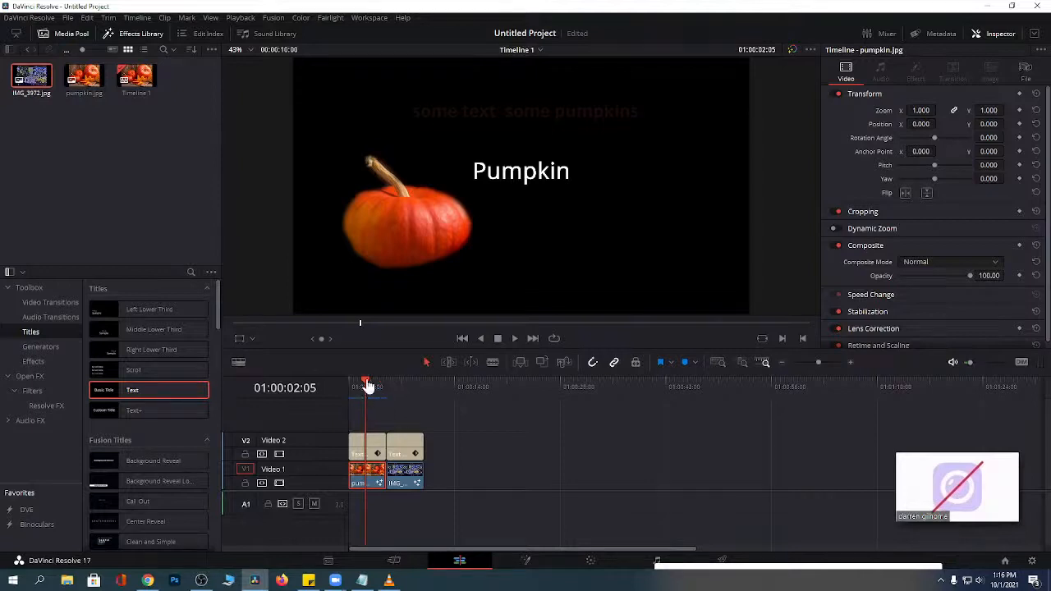
key(Home)
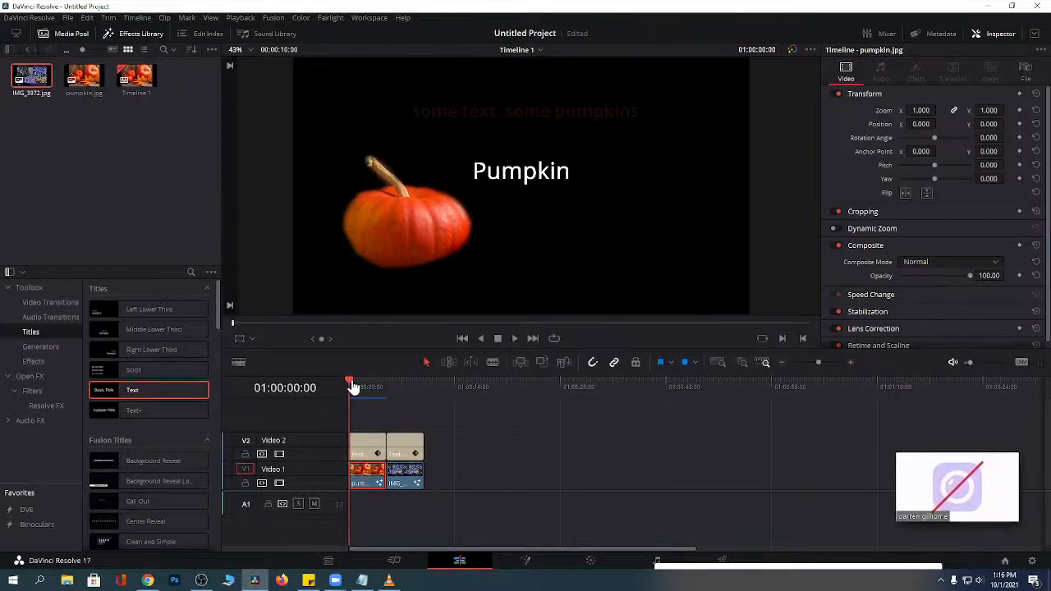
key(space)
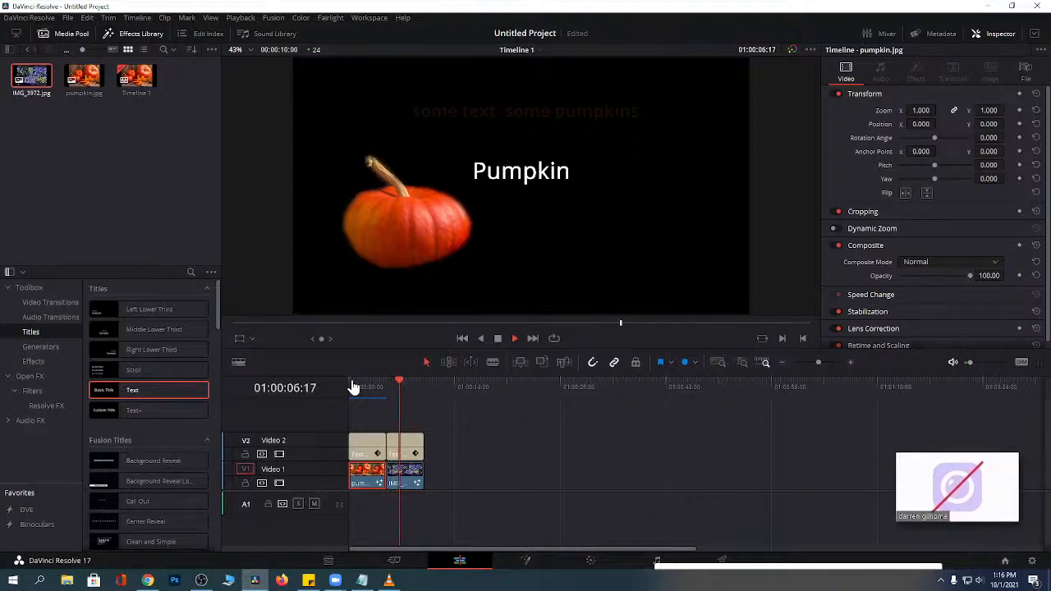
key(space)
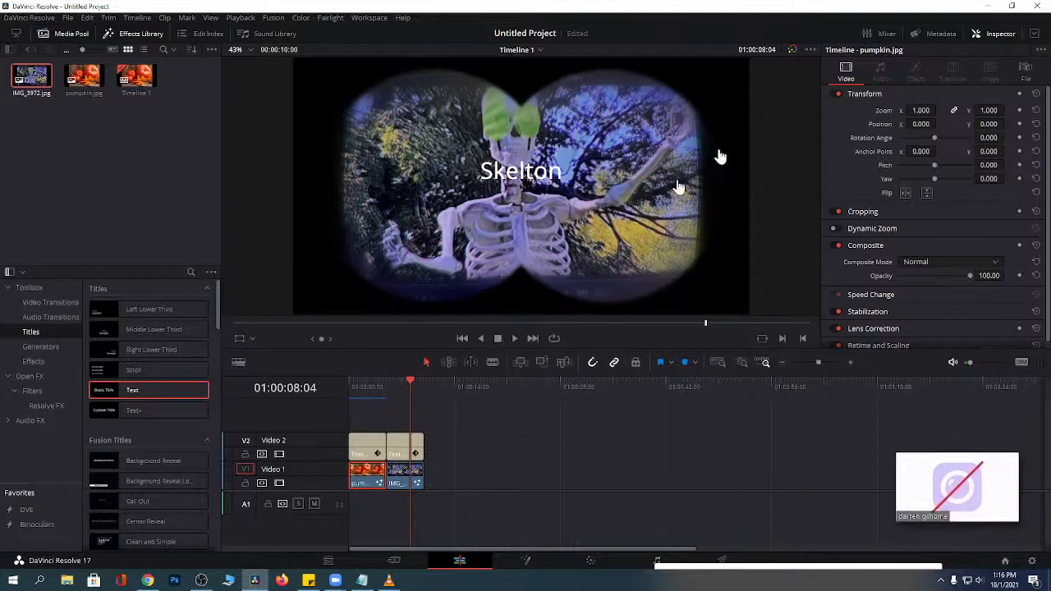
click(353, 387)
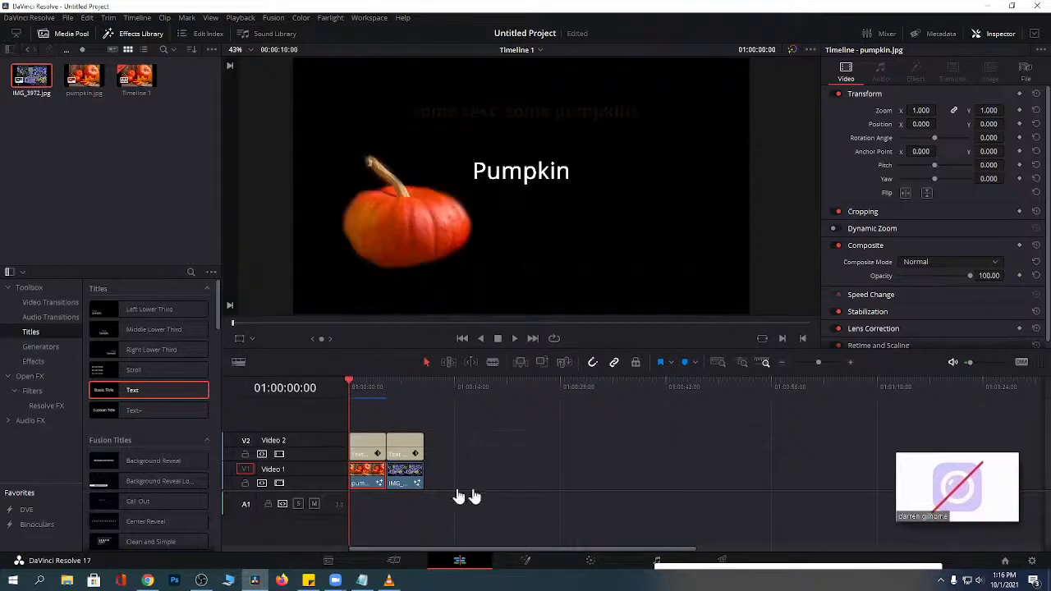
click(1006, 511)
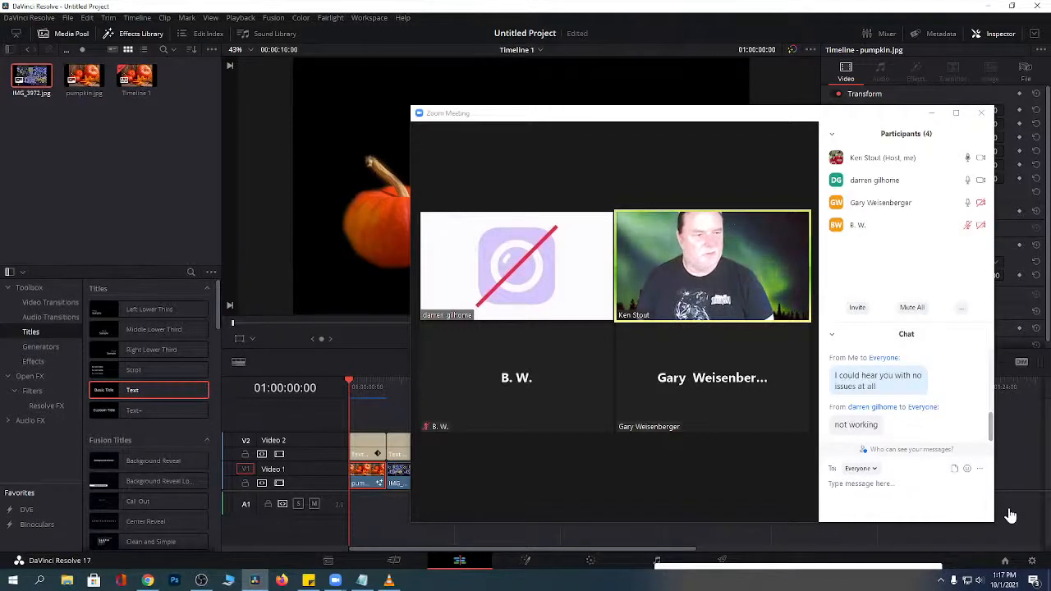
Turn the Zoom camera off and then back on.
mouse_move(973, 161)
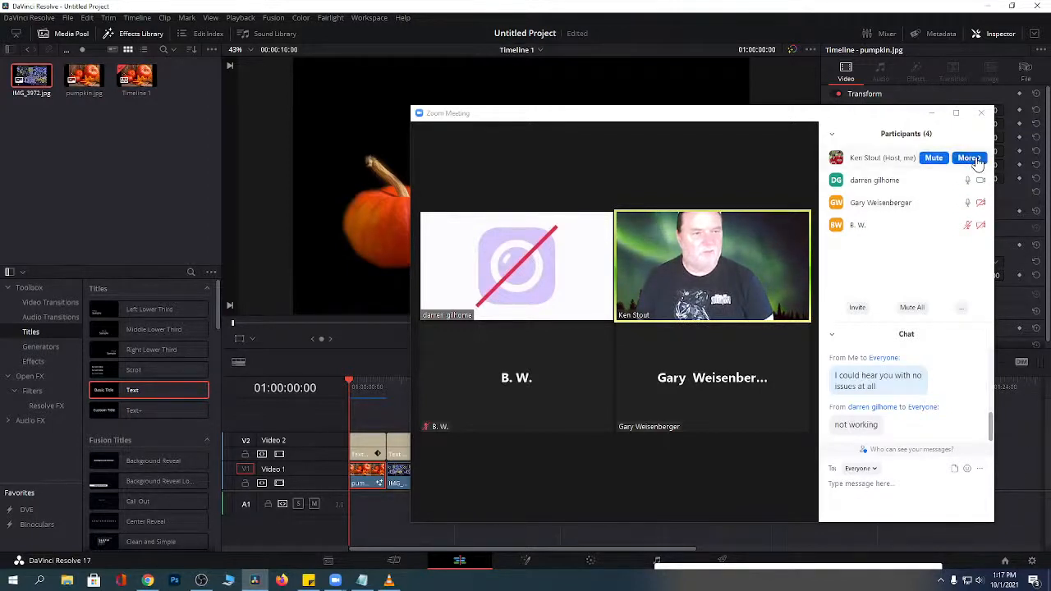
mouse_move(495, 523)
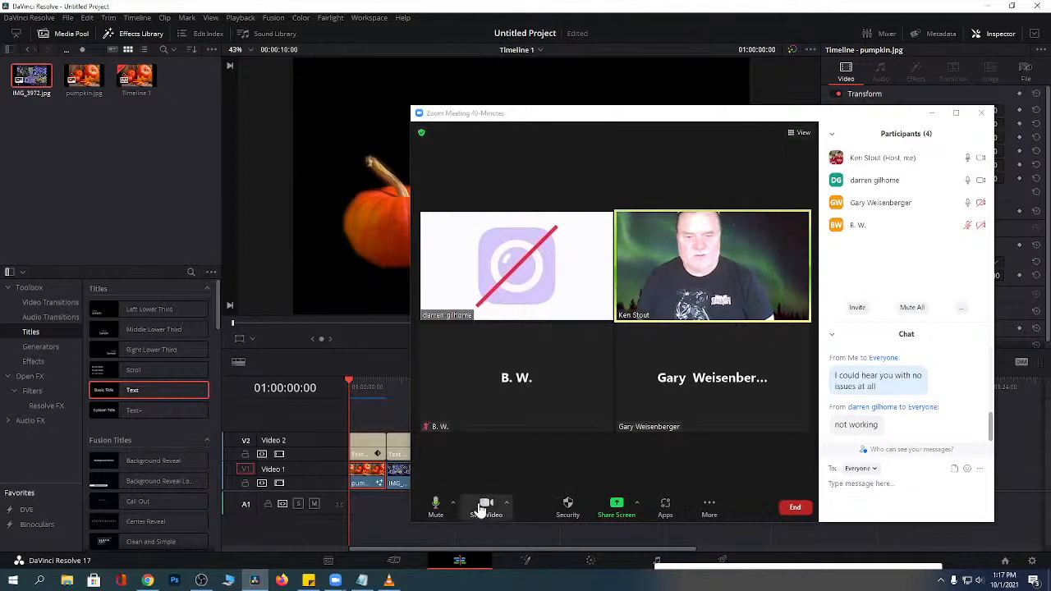
click(494, 512)
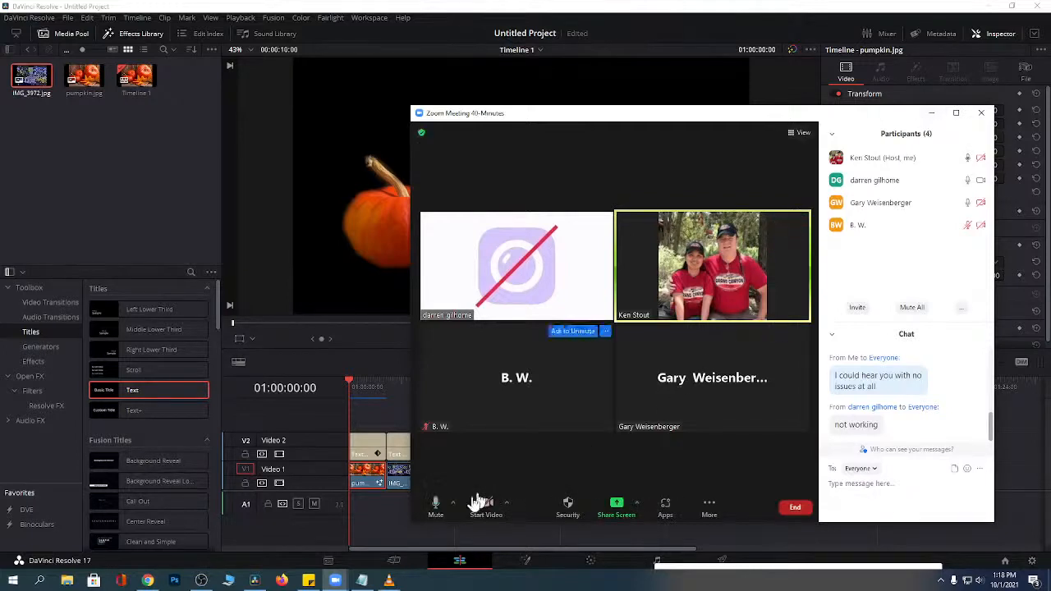
click(486, 507)
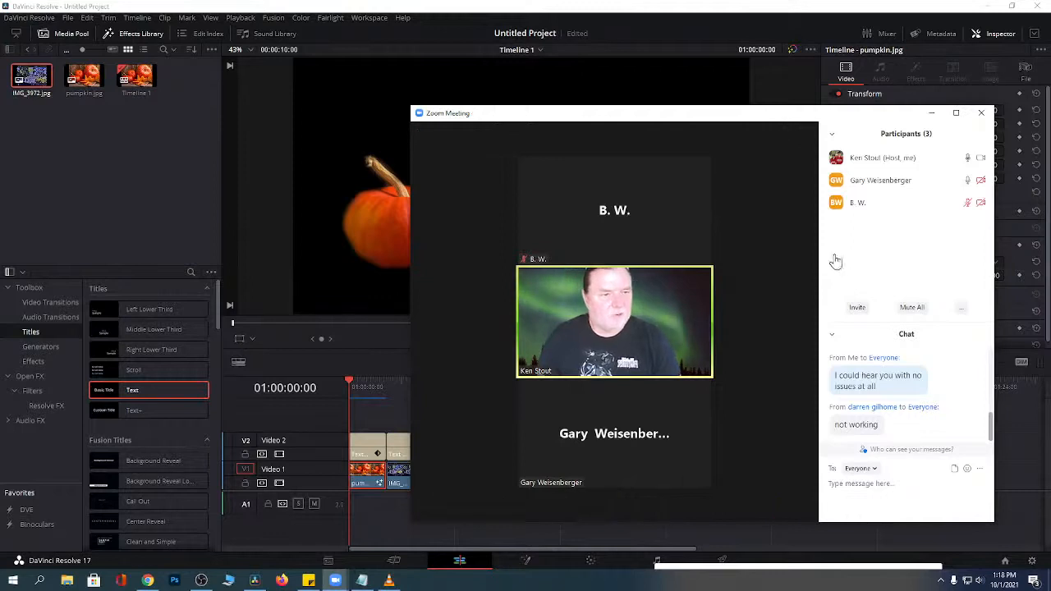
Open and dismiss the chat options and participant management menus.
click(982, 470)
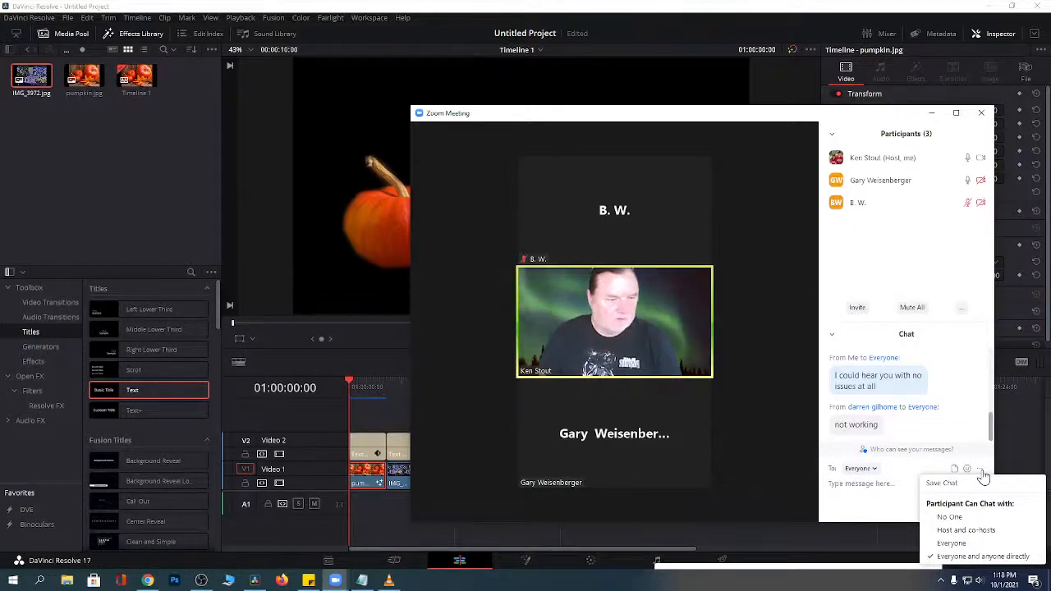
click(833, 140)
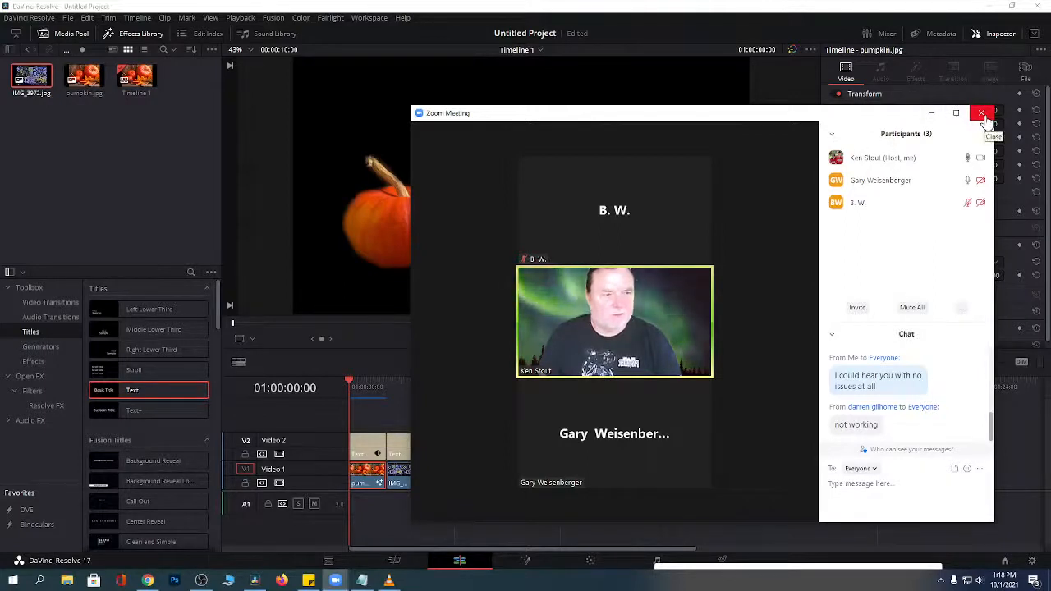
click(964, 311)
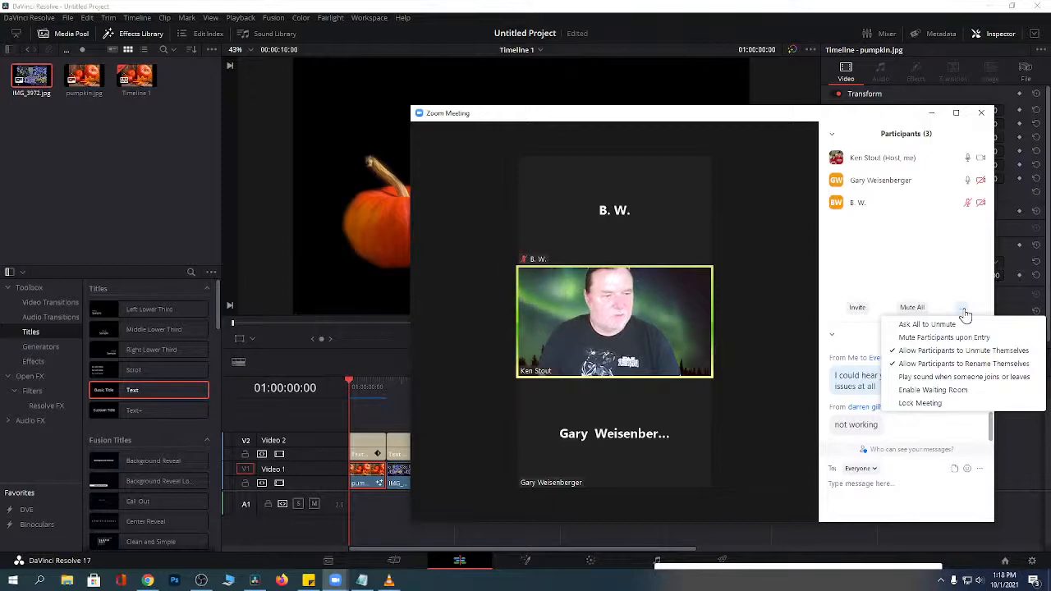
click(923, 242)
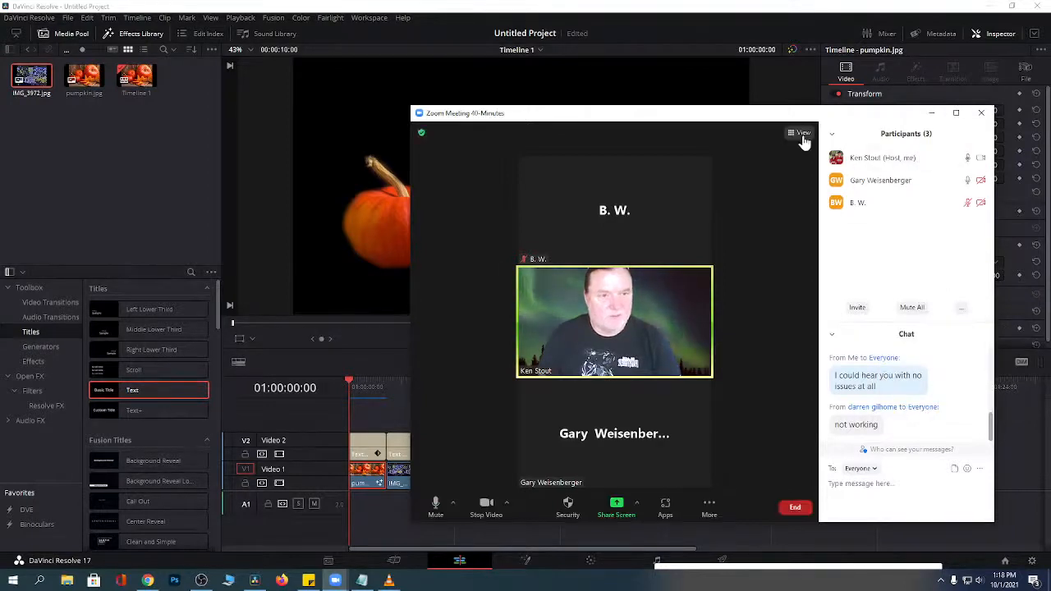
Hide the chat panel via More > Chat, keeping the participants panel open.
click(709, 506)
click(703, 453)
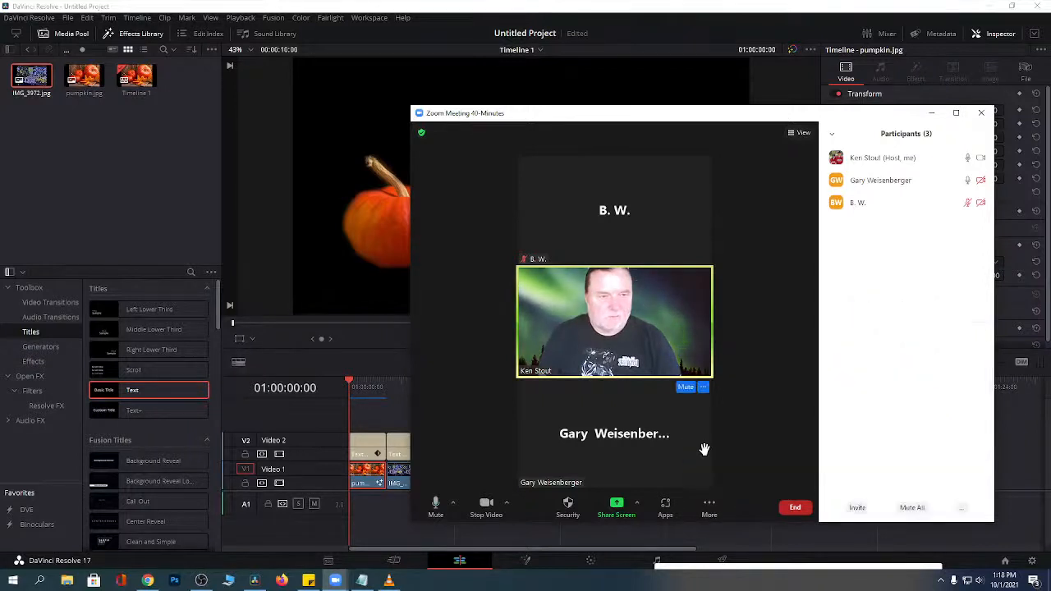
click(709, 505)
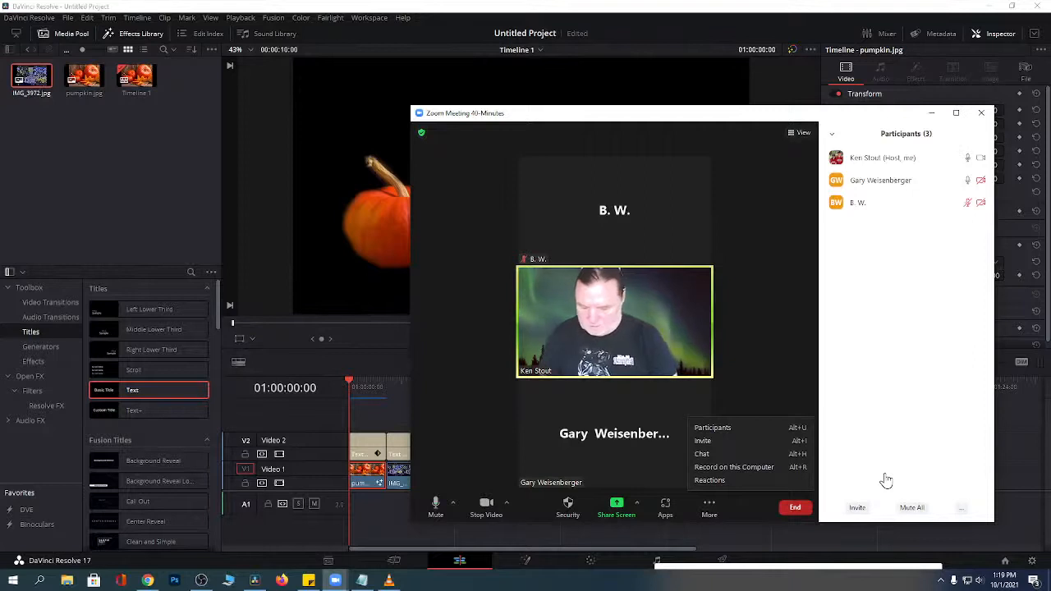
key(alt+h)
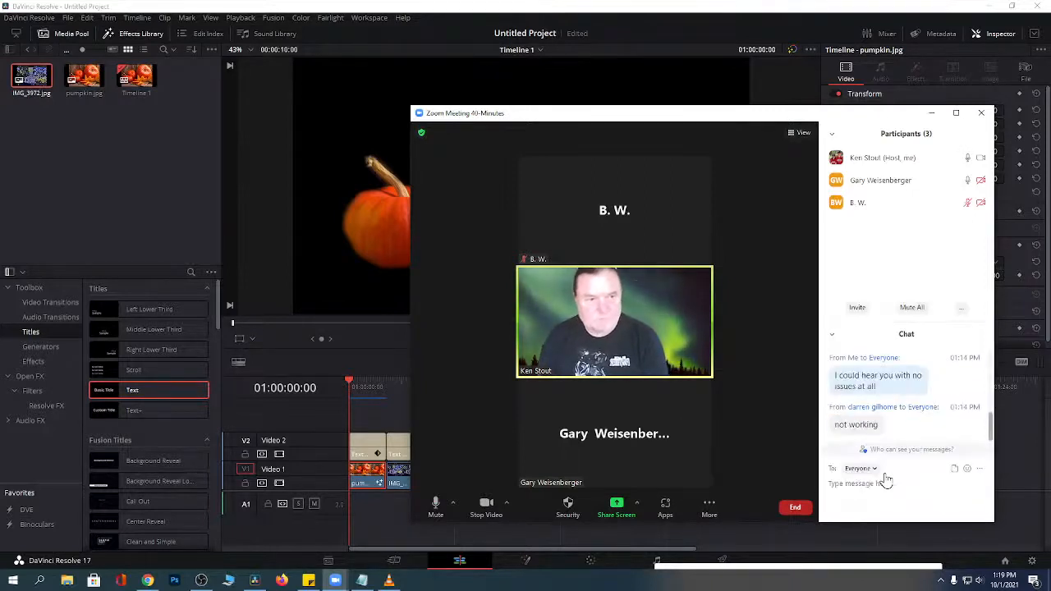
key(alt+h)
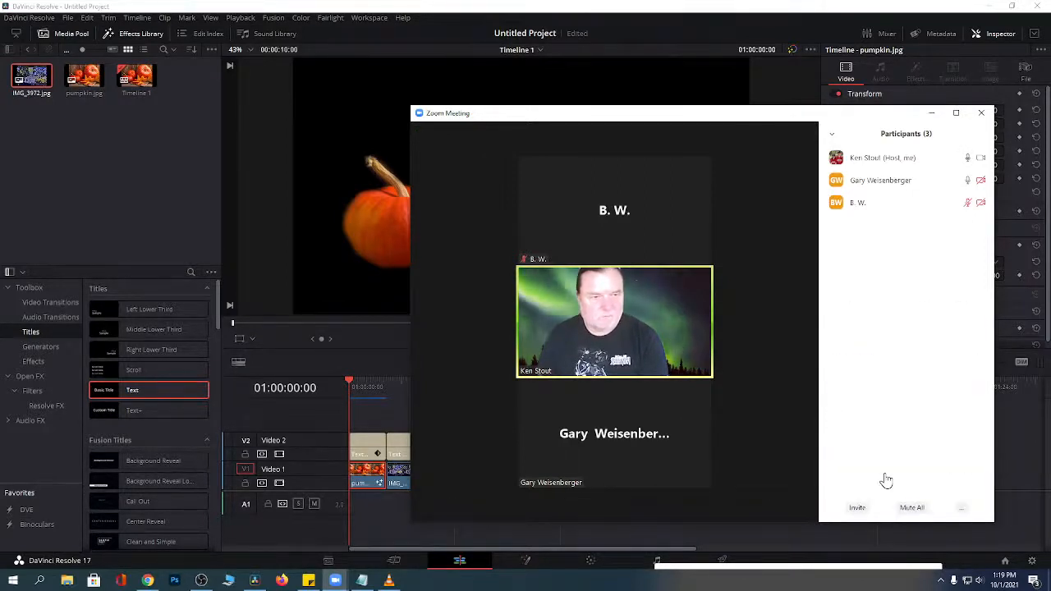
mouse_move(766, 522)
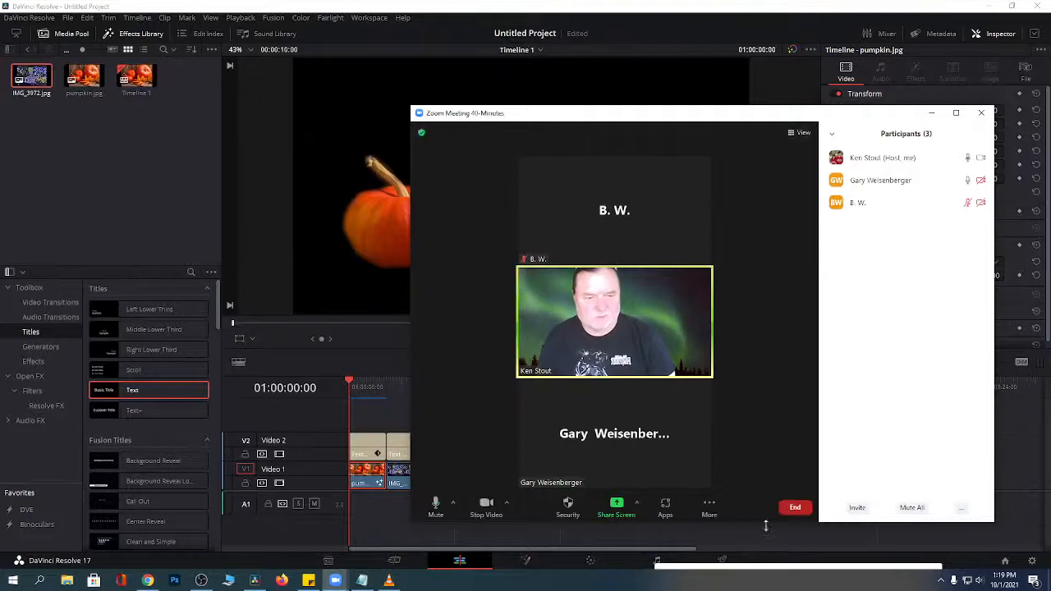
click(711, 509)
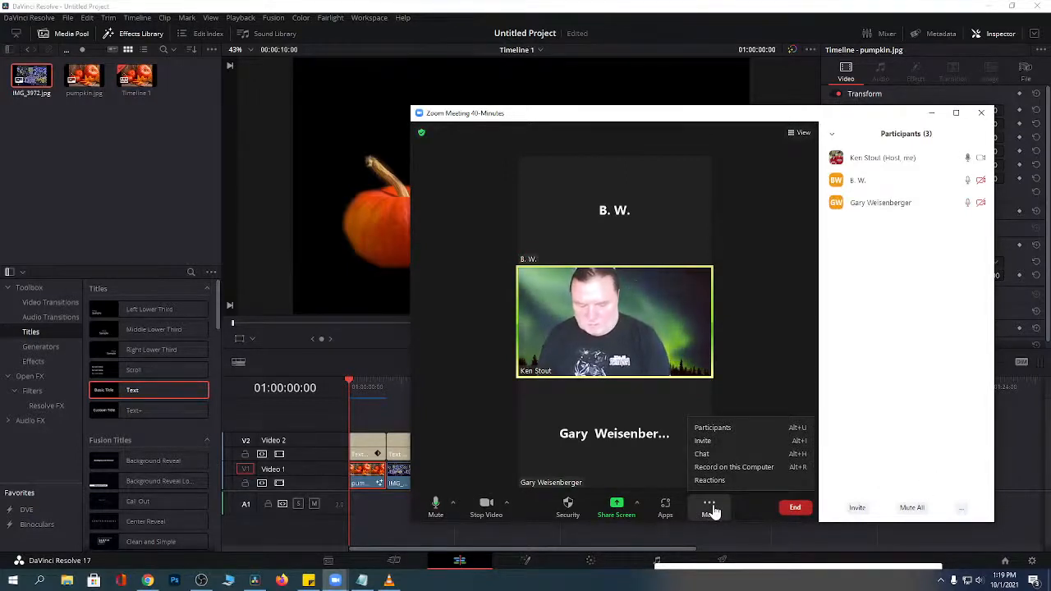
key(alt+u)
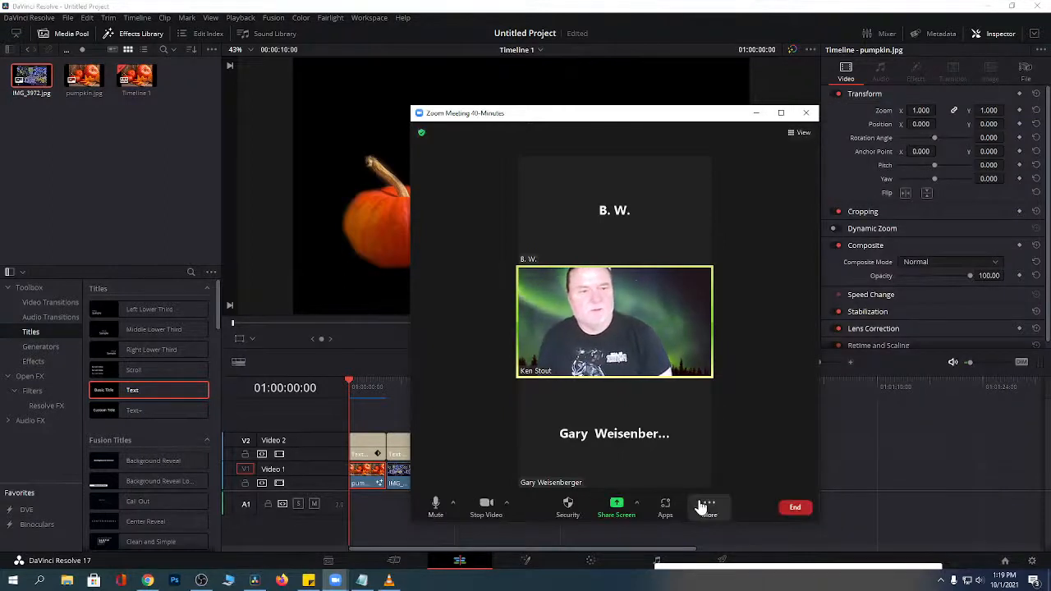
key(alt+u)
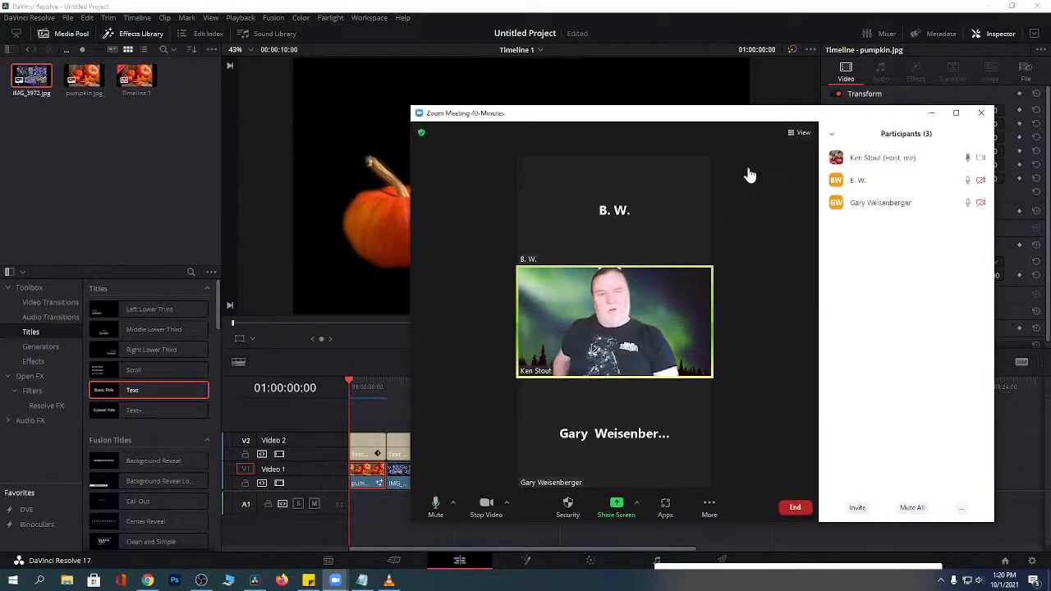
Minimize the Zoom meeting and DaVinci Resolve to reveal the desktop.
click(929, 115)
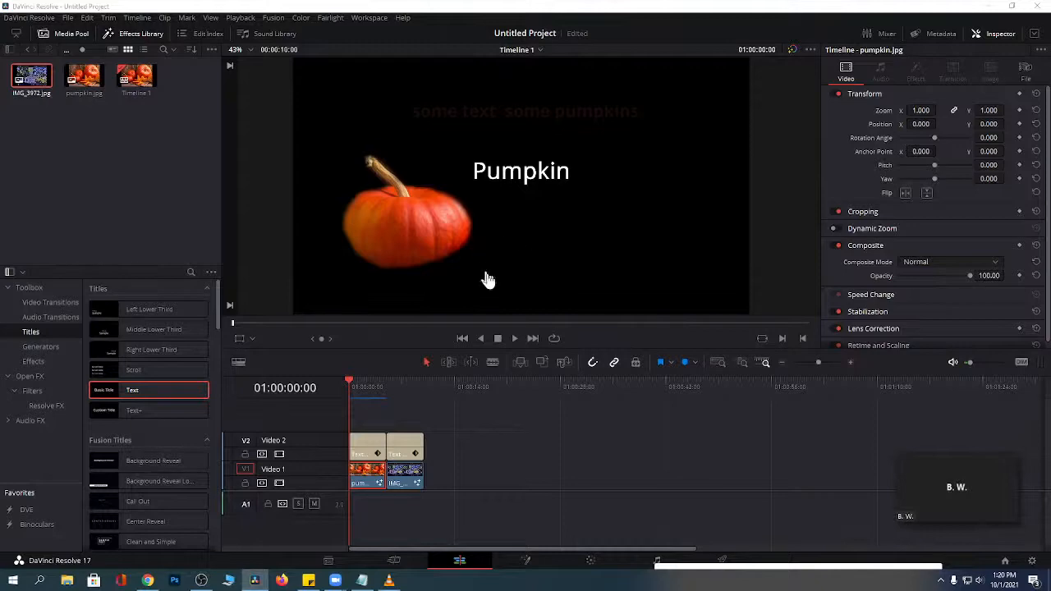
click(992, 5)
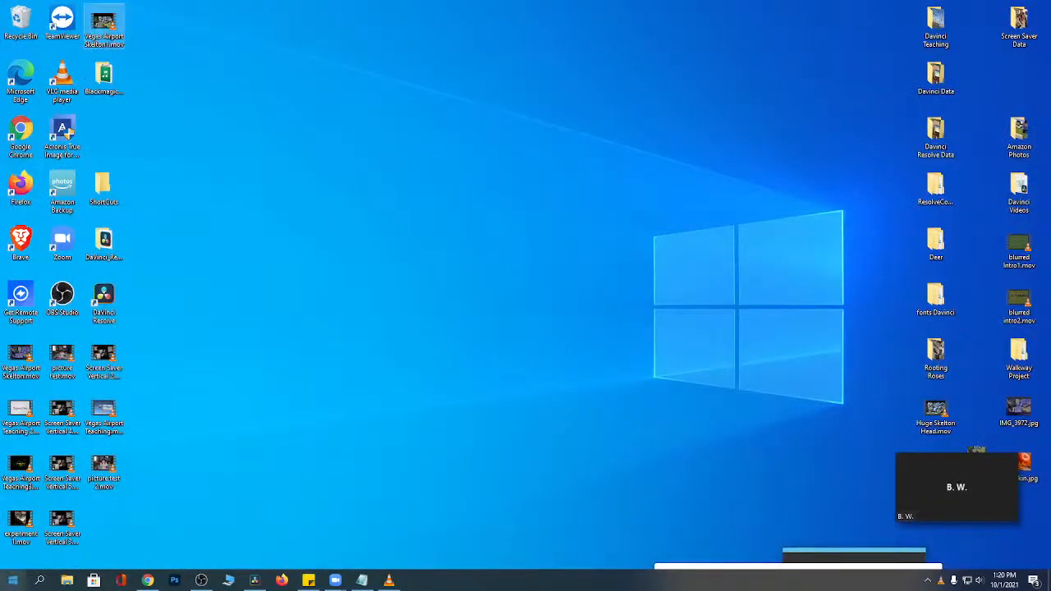
Play 'Vegas Airport Skelton1.mov' in VLC and pause it on the waving skeleton.
double_click(102, 22)
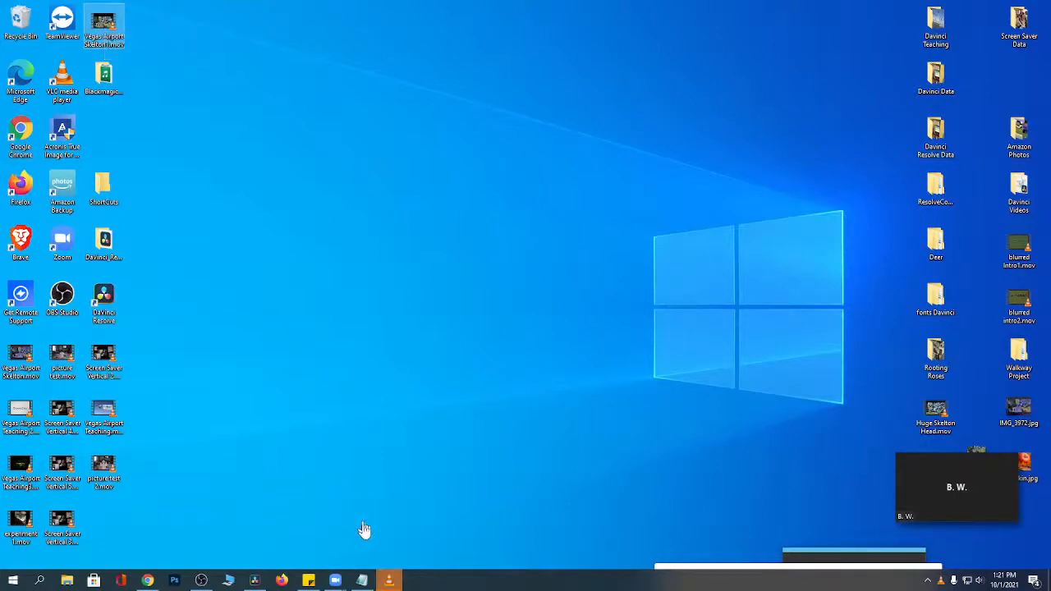
click(389, 580)
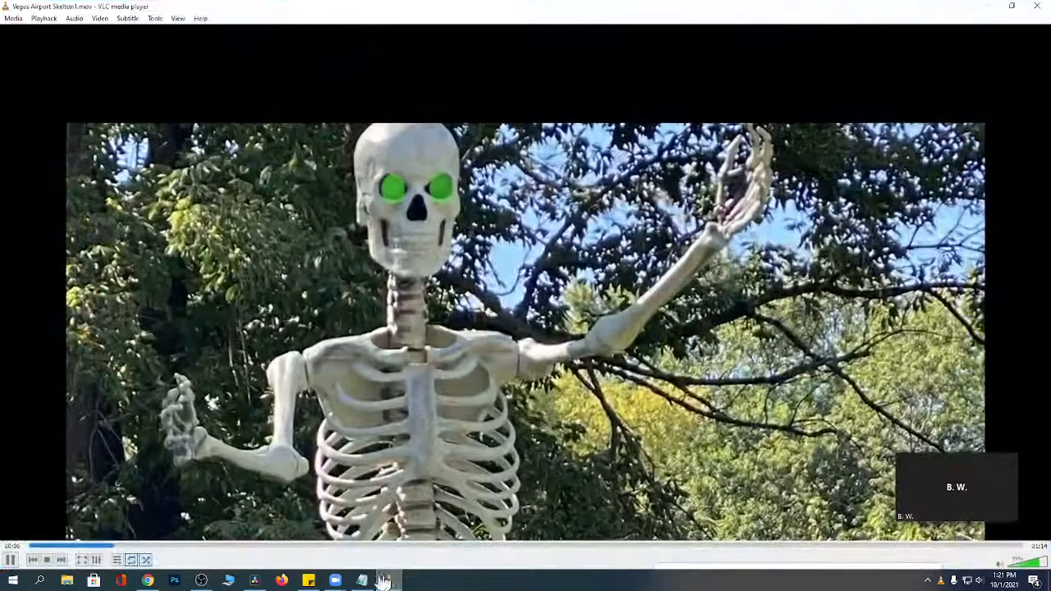
click(10, 559)
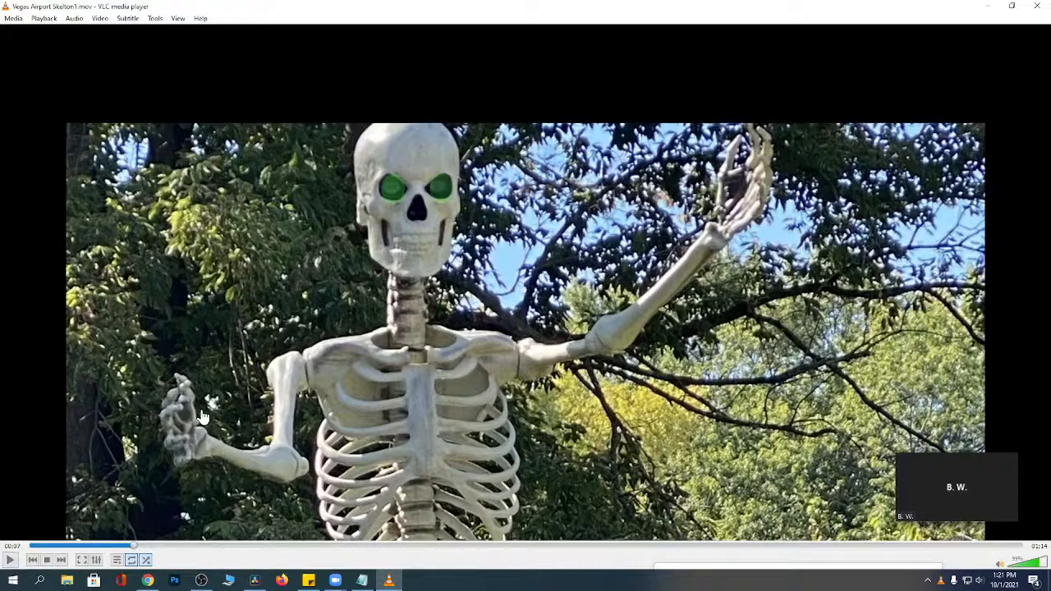
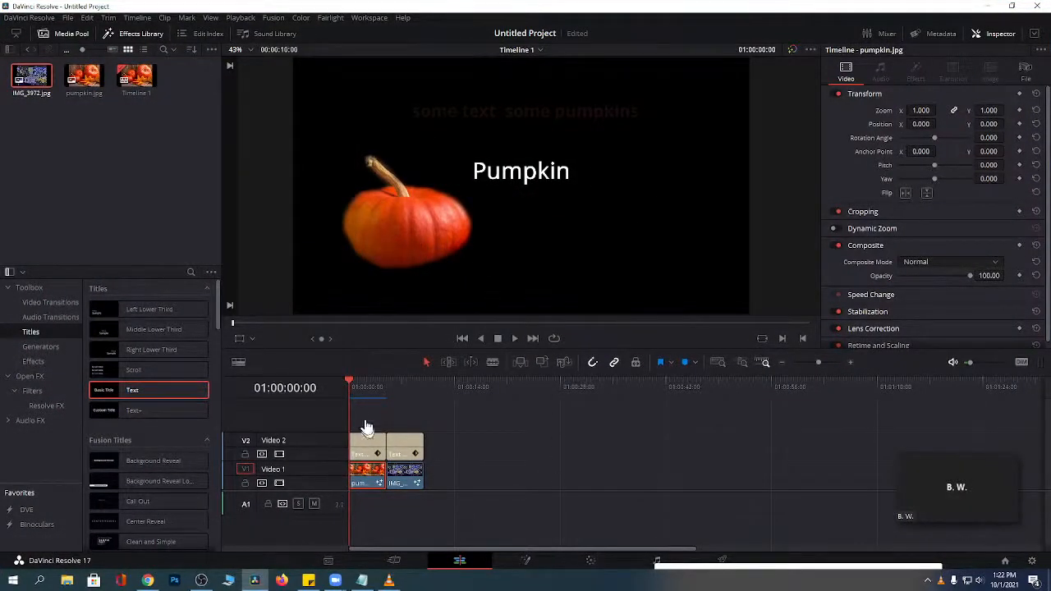
Disconnect Polygon1 from MediaIn1 in Fusion and view the unmasked pumpkin on the Edit page.
click(525, 561)
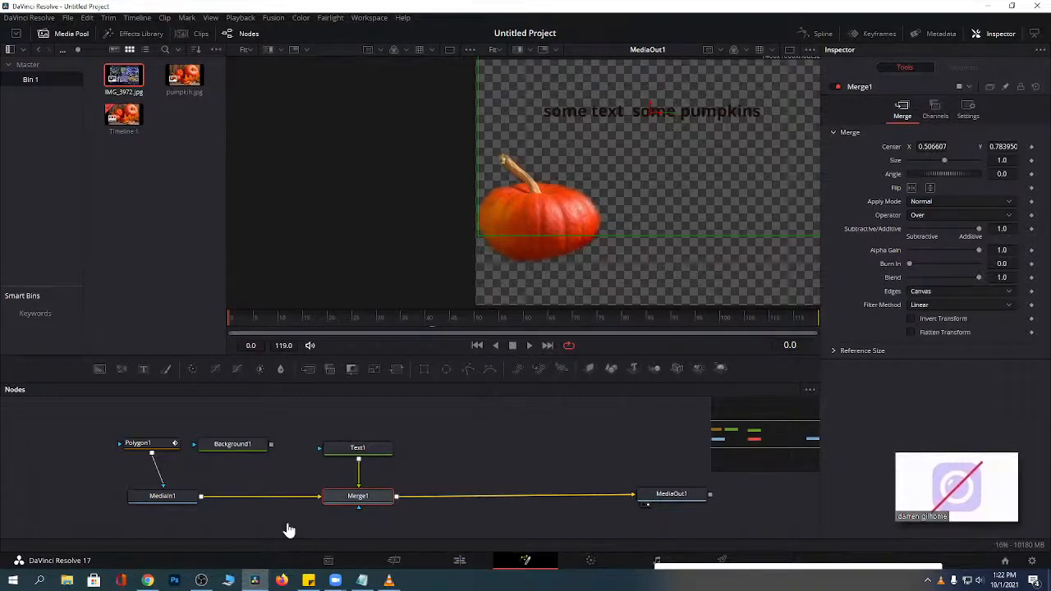
click(162, 485)
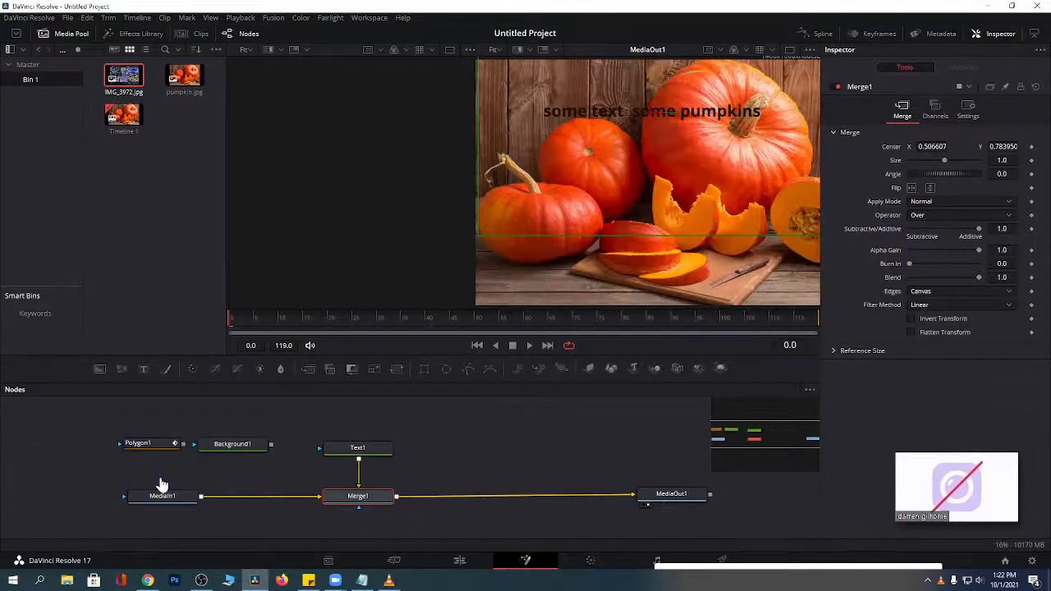
click(456, 563)
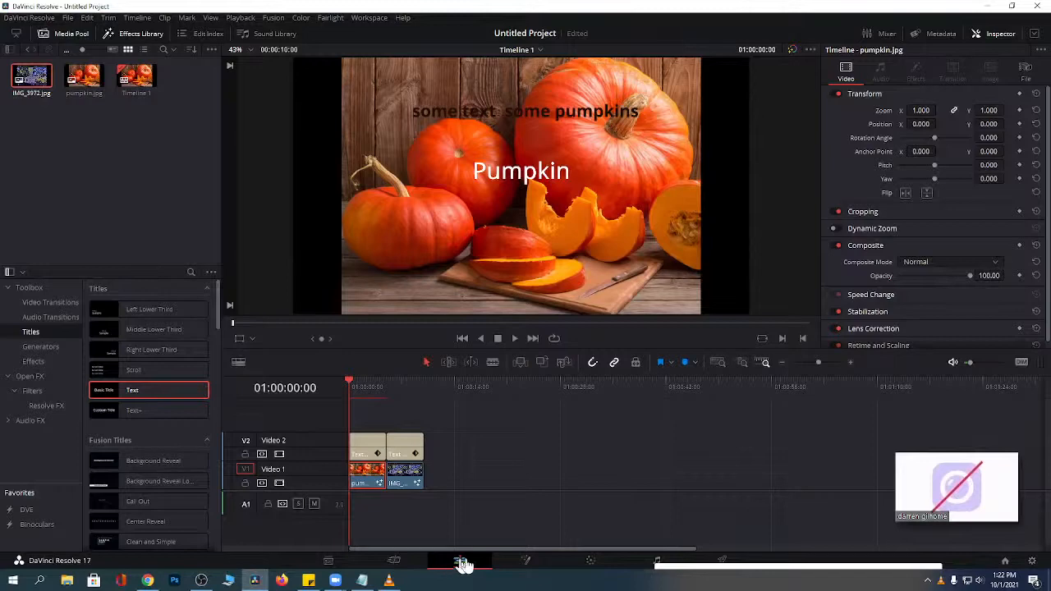
Reconnect Polygon1 to MediaIn1's mask input and bring up the Zoom meeting window.
click(524, 560)
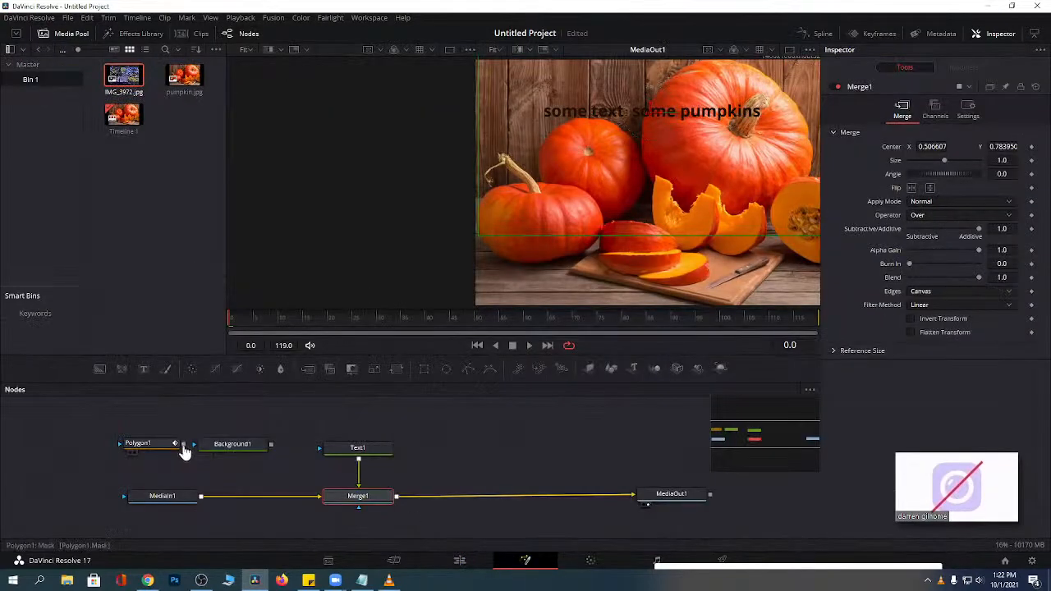
drag(183, 448, 202, 499)
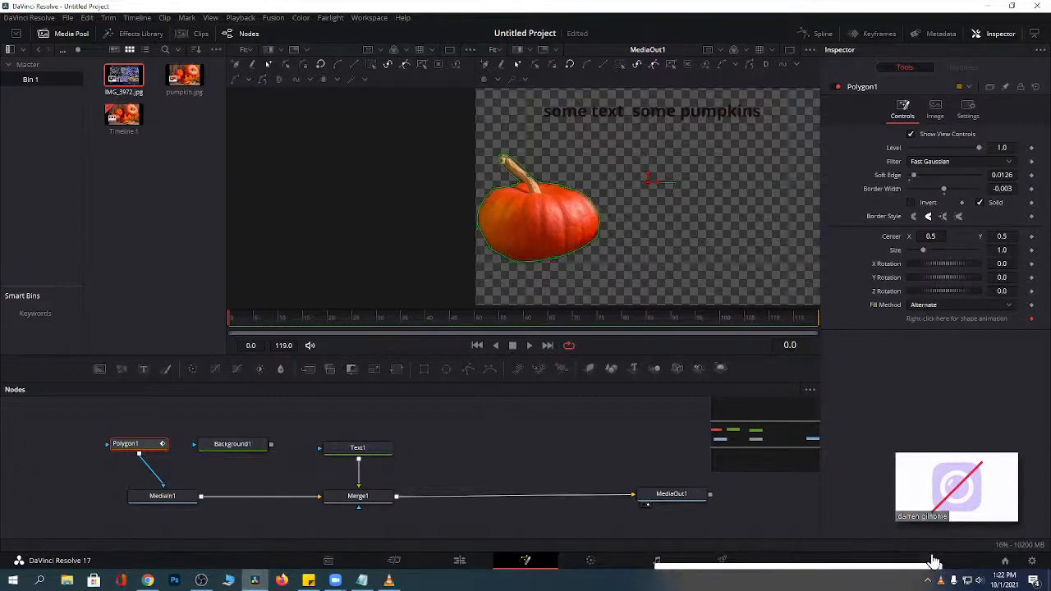
click(1004, 509)
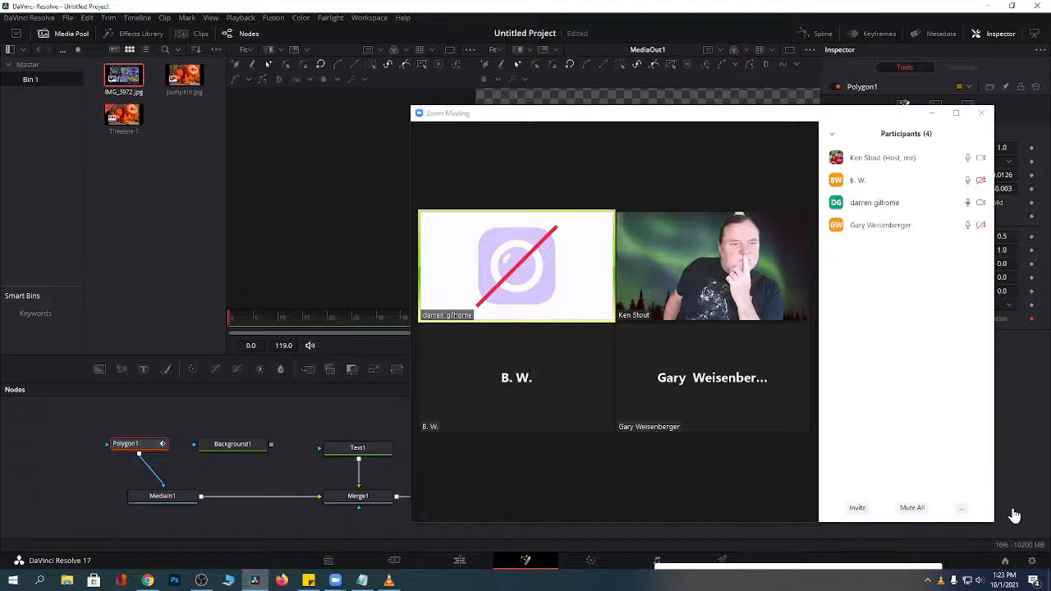
Set the speaker volume to 27, then drag Background1 onto the MediaIn1 link to create Merge2.
mouse_move(793, 504)
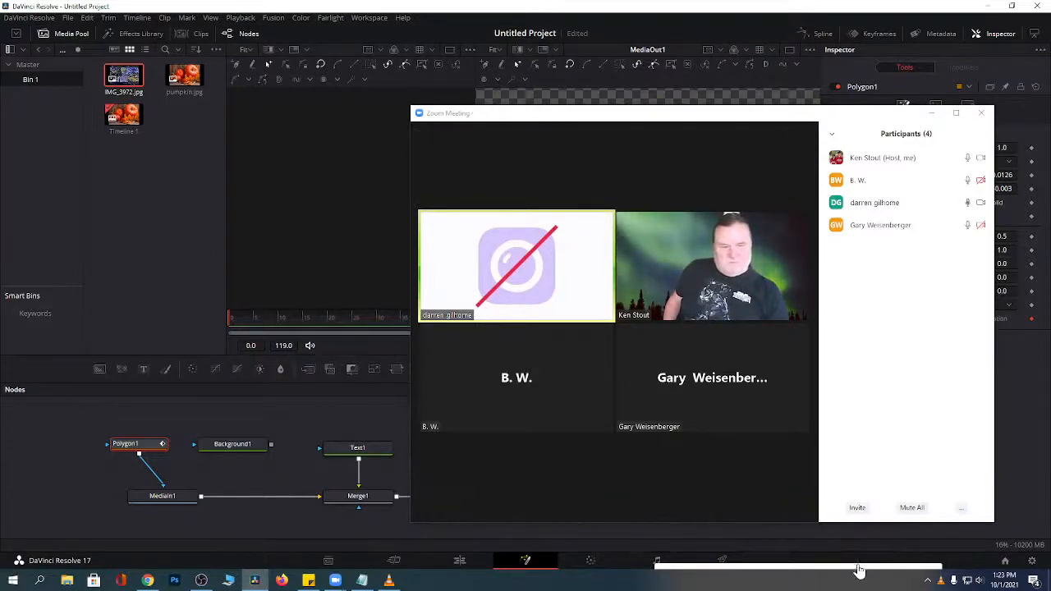
click(981, 582)
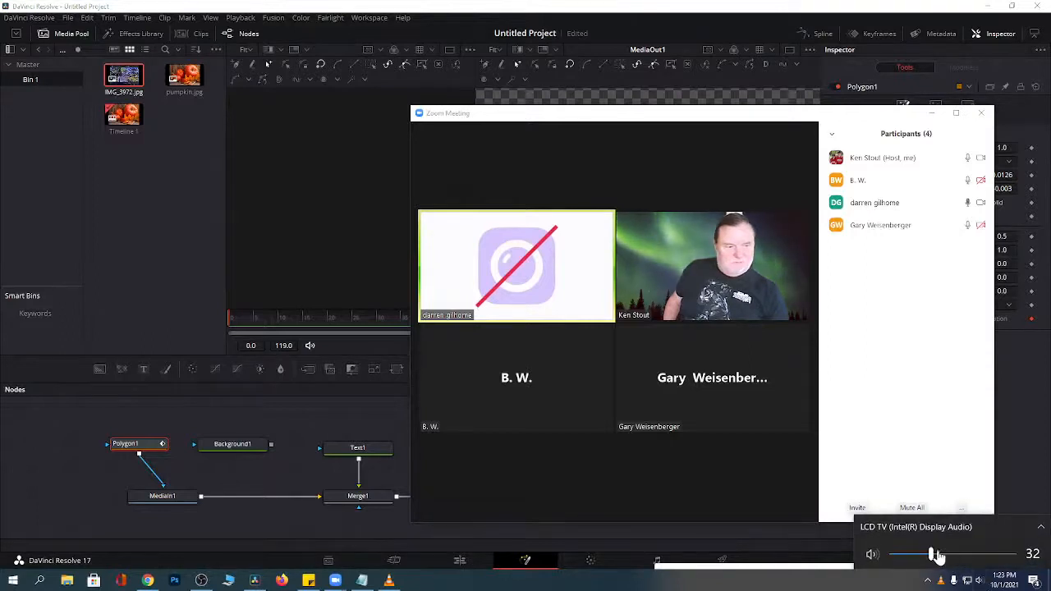
drag(933, 559, 901, 556)
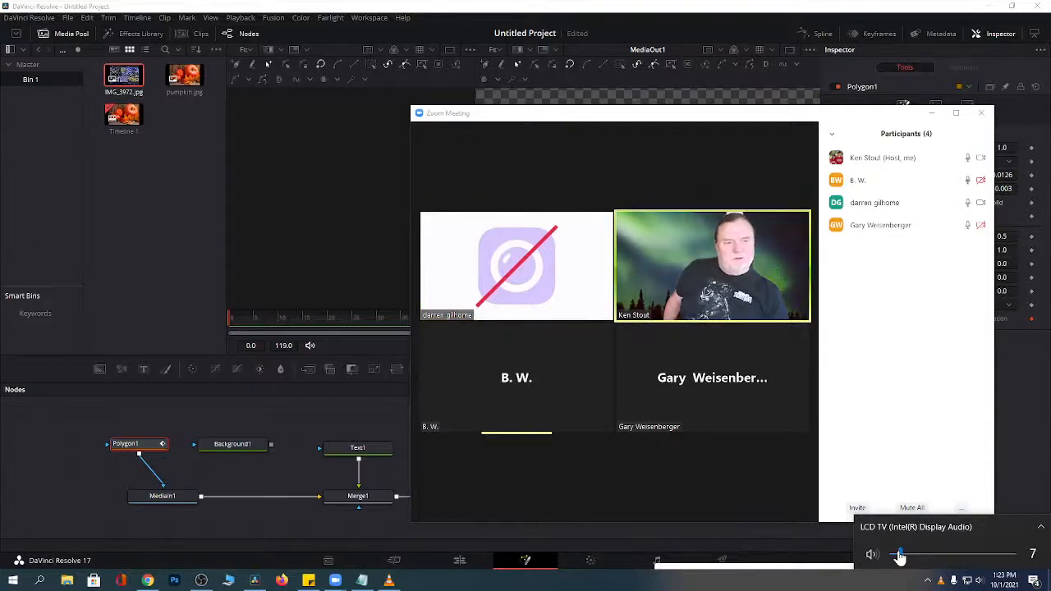
drag(898, 557, 927, 556)
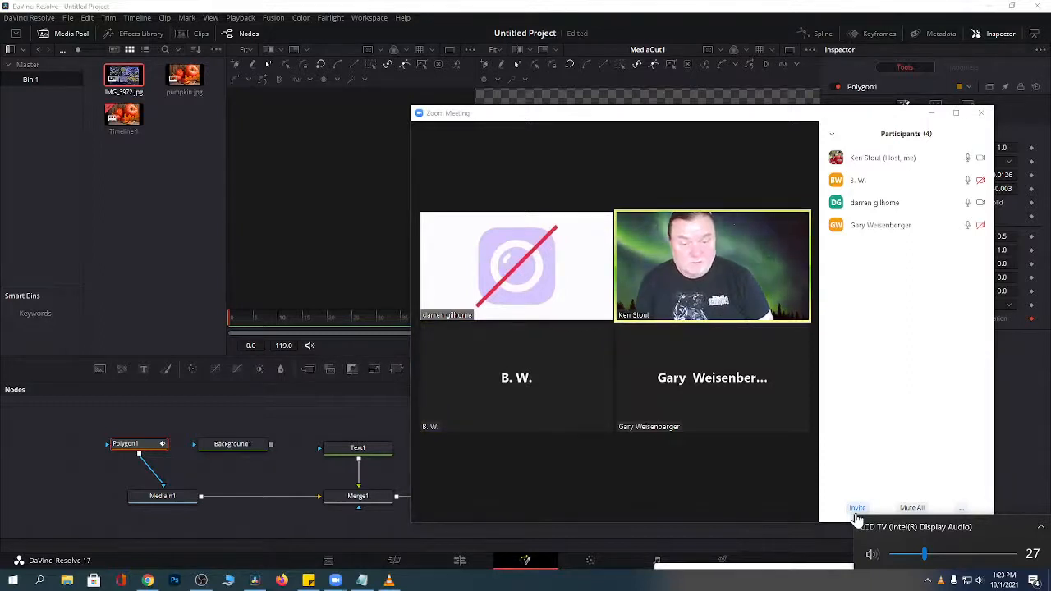
mouse_move(582, 498)
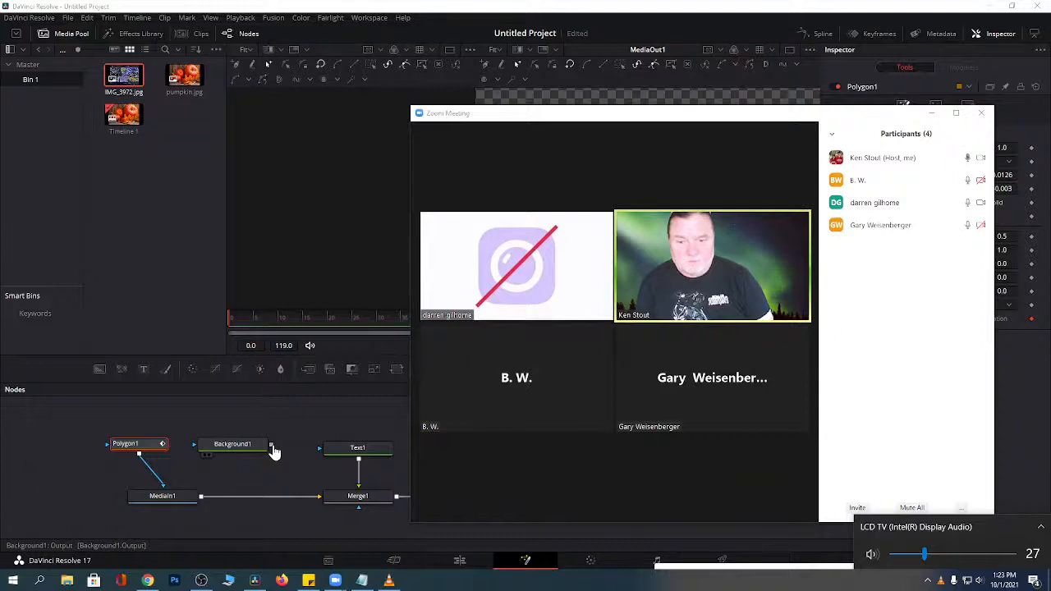
drag(272, 448, 202, 506)
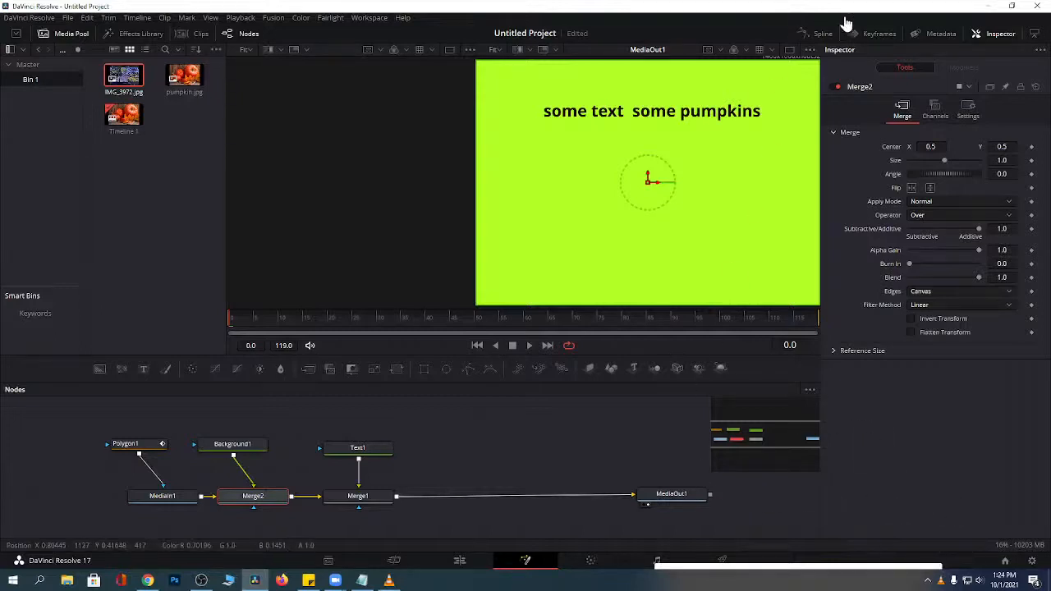
Disconnect Background1 from Merge2 and wire it into another new merge on the pumpkin chain.
click(251, 484)
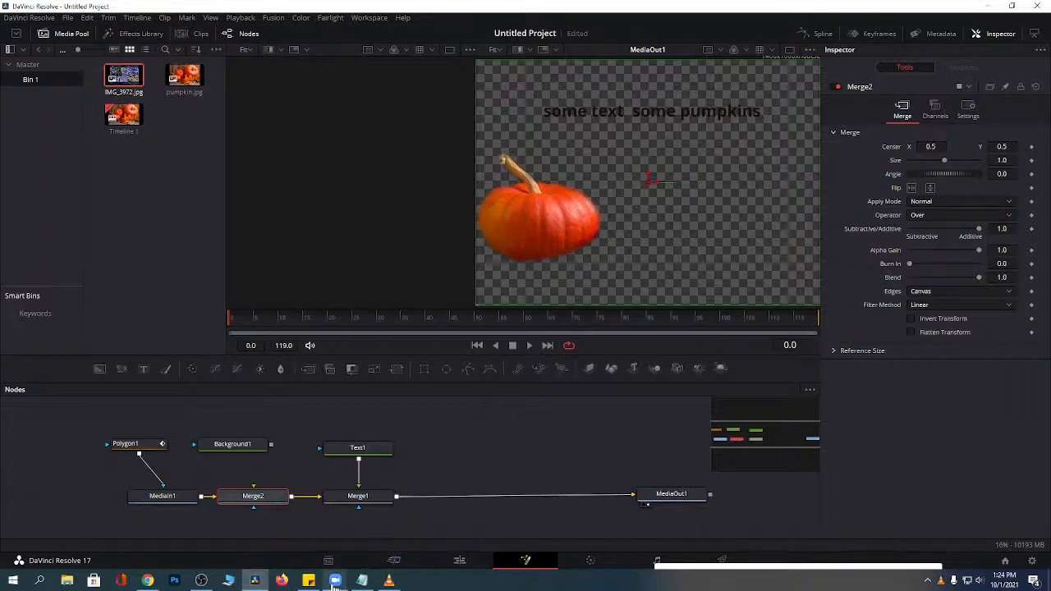
mouse_move(337, 581)
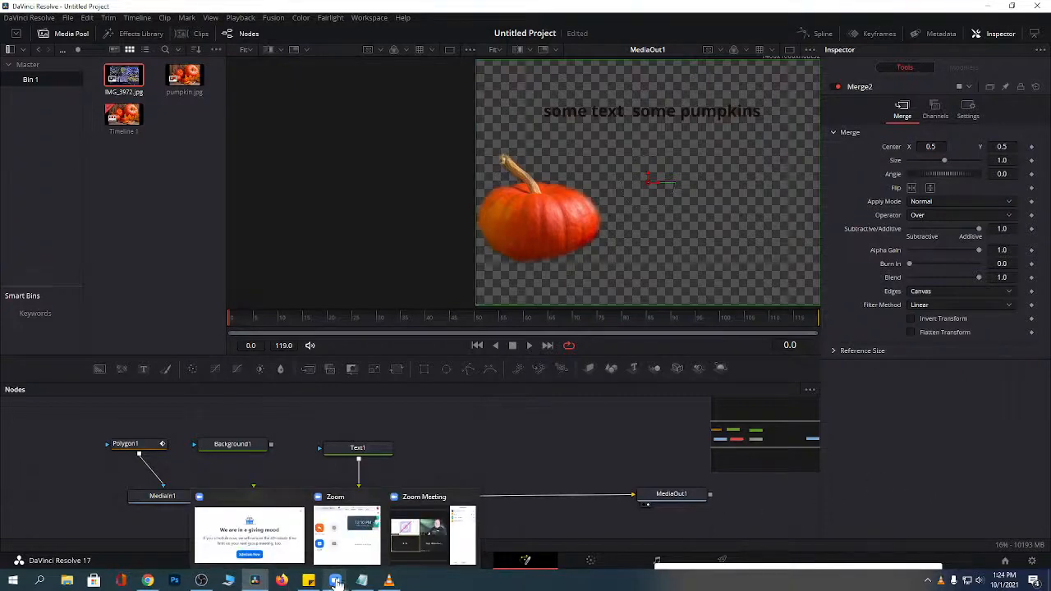
mouse_move(424, 503)
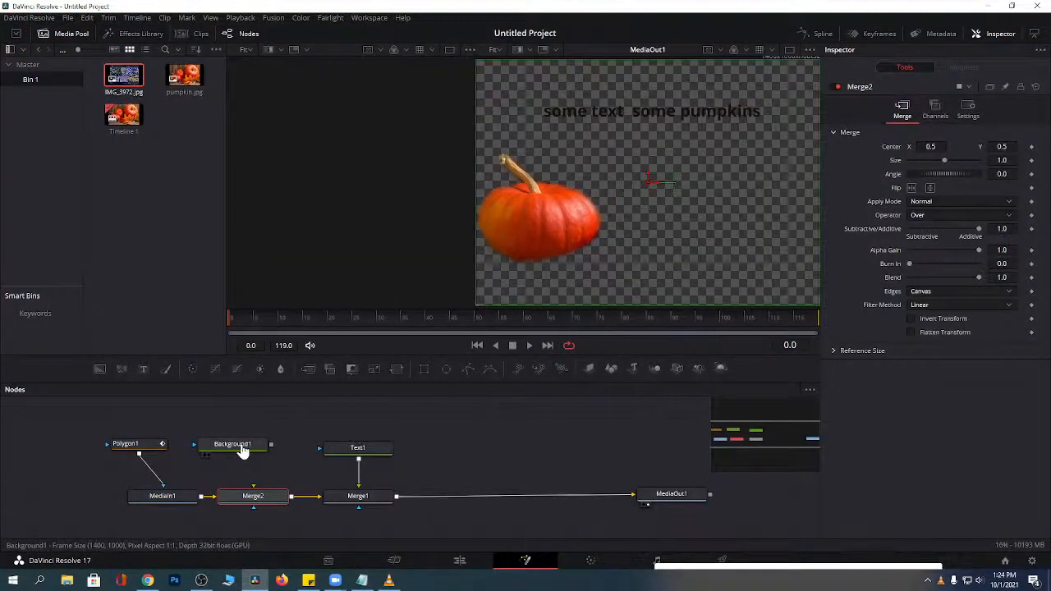
mouse_move(243, 450)
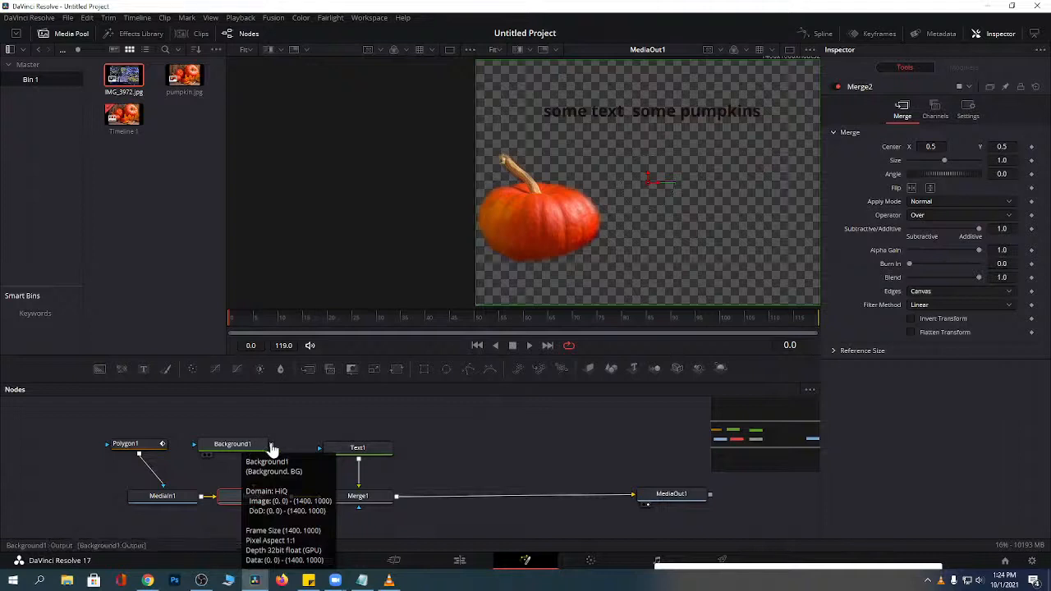
drag(268, 455, 201, 504)
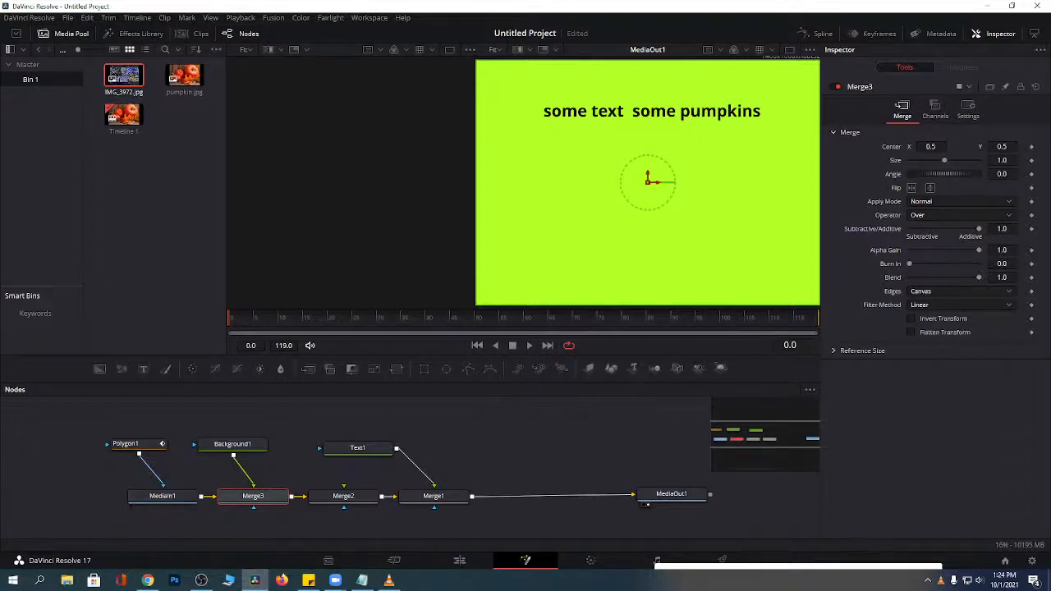
Check the green background on the Edit page, return to Fusion, and minimize Resolve.
click(459, 563)
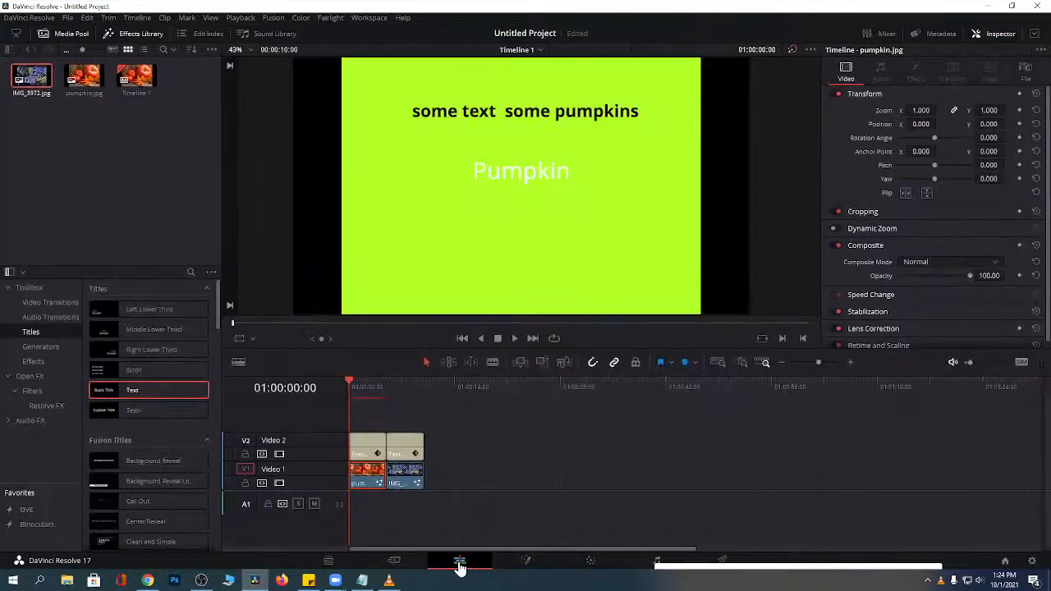
click(525, 562)
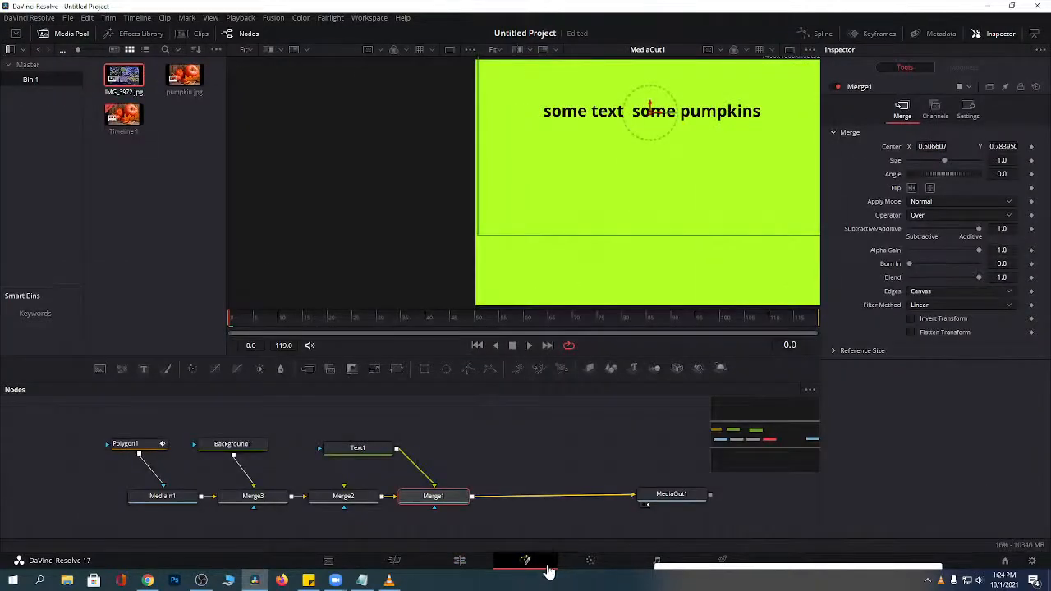
click(987, 12)
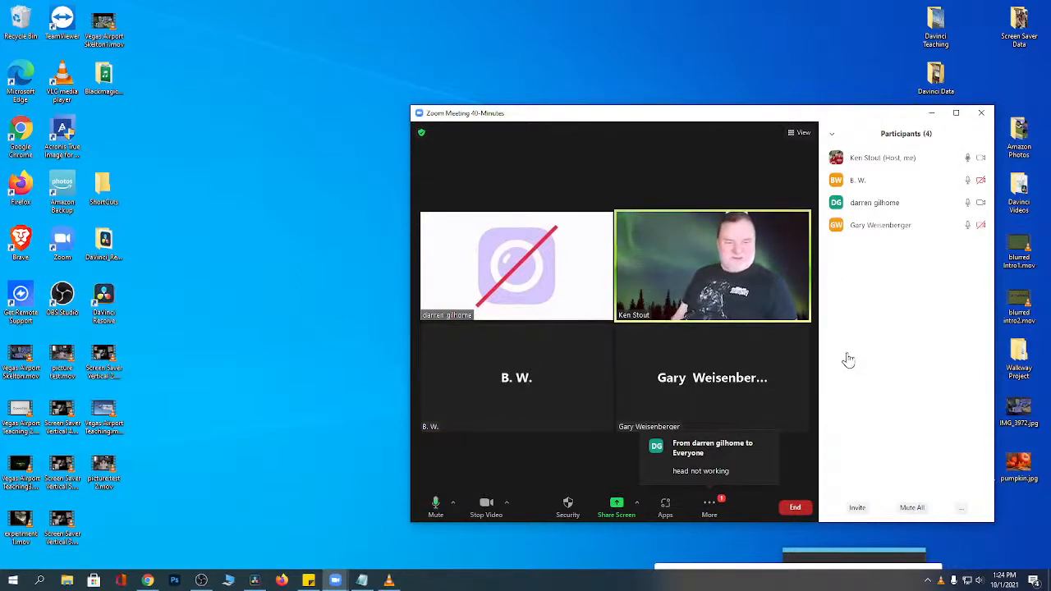
Open the Zoom meeting chat from the More menu, then switch back to the Resolve pumpkin comp.
click(711, 511)
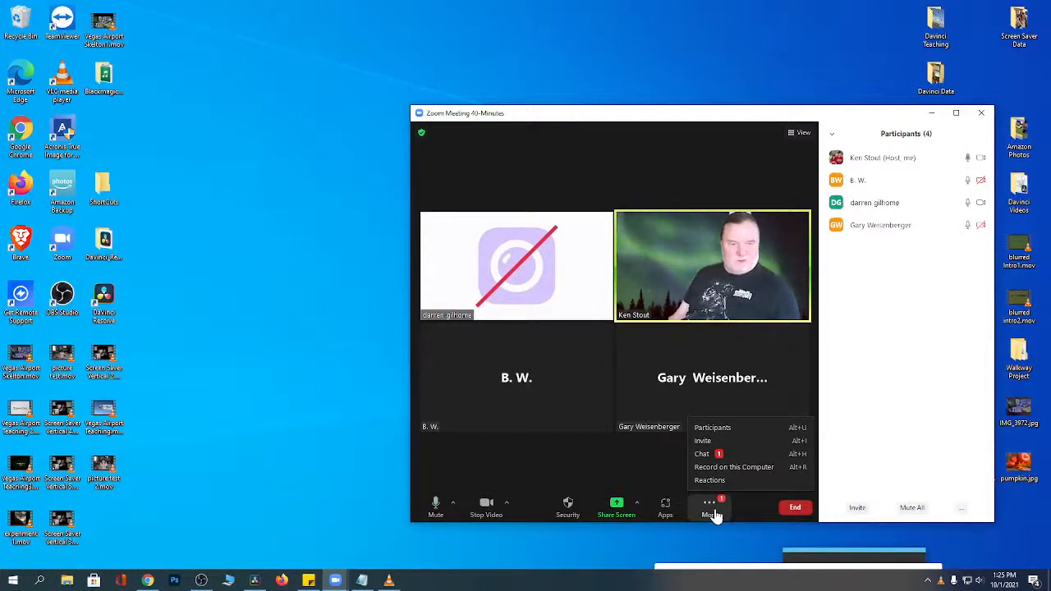
click(703, 454)
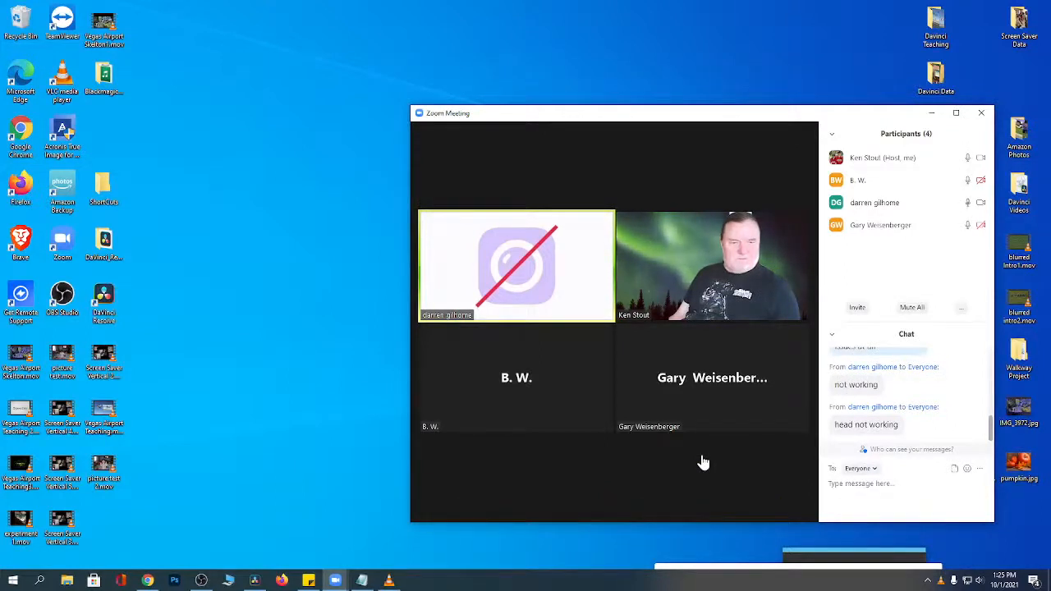
click(255, 580)
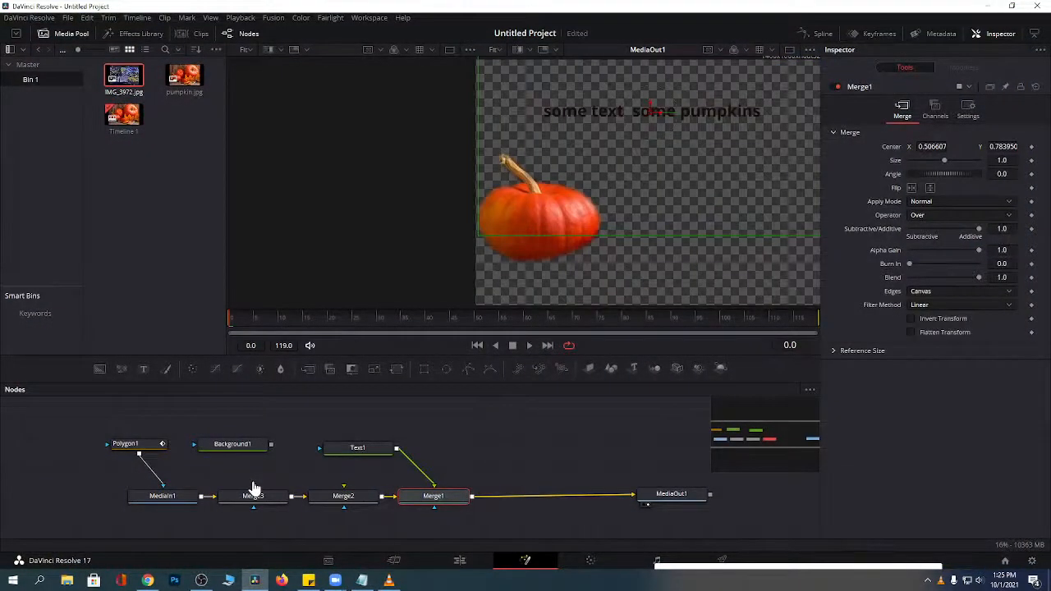
Delete the Merge3 and Merge2 nodes and slide Merge1 left beneath Text1.
click(263, 502)
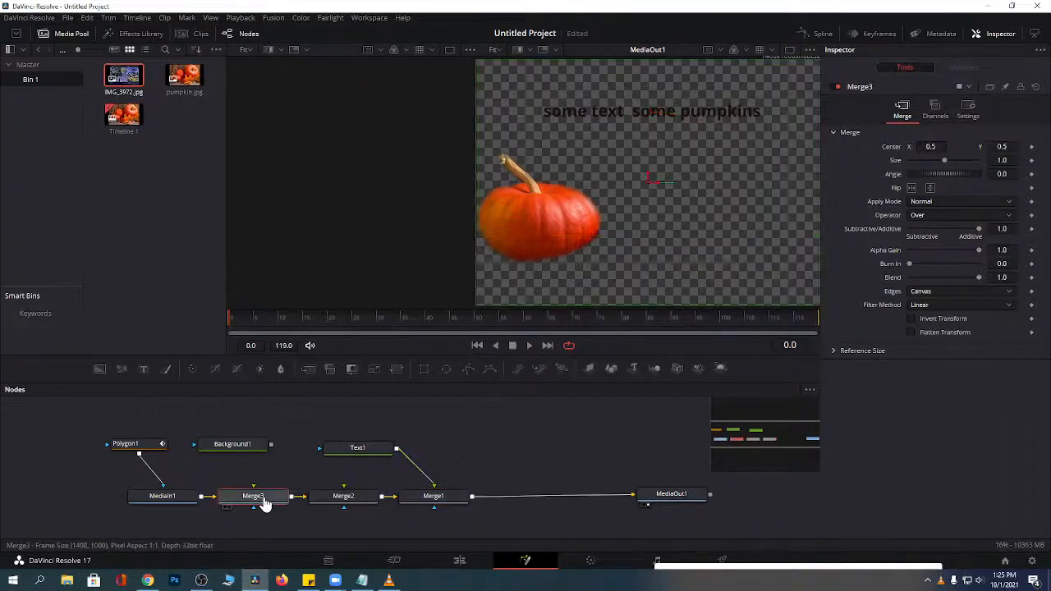
key(Delete)
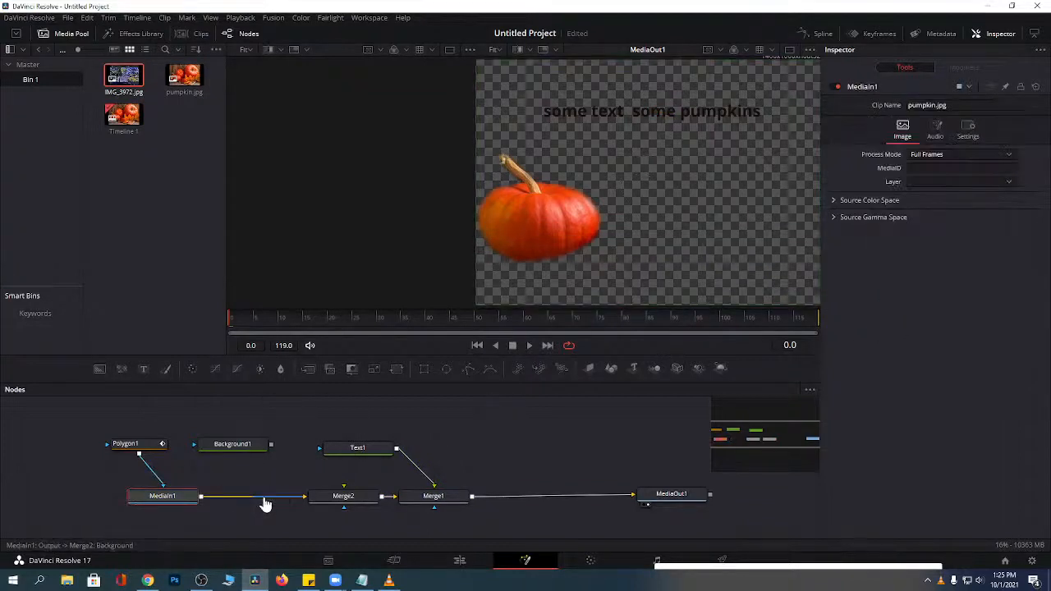
click(343, 497)
key(Delete)
drag(433, 502, 359, 499)
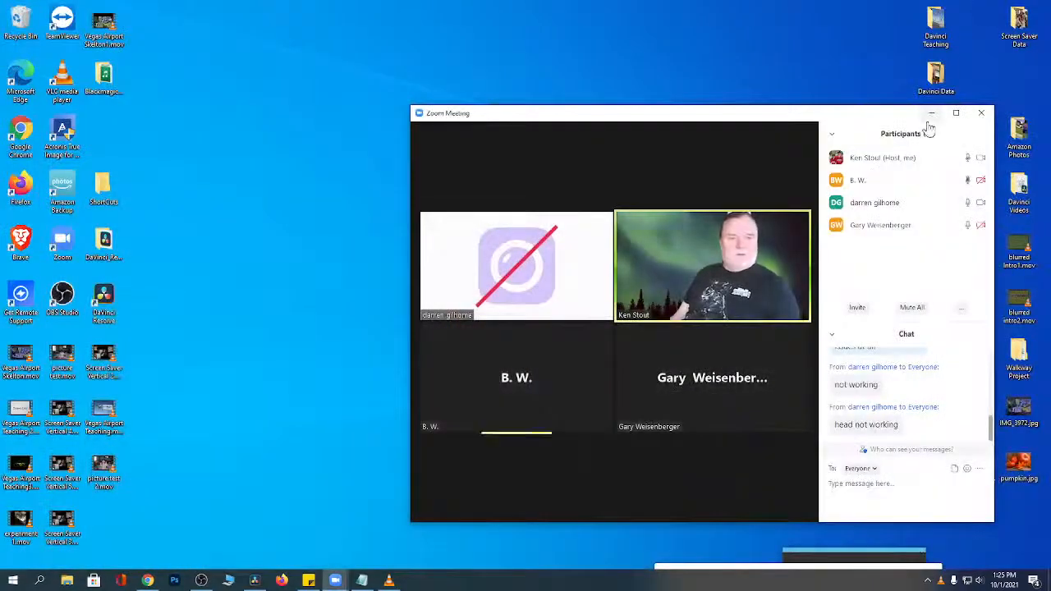
Drag the Zoom meeting window further left and bring OBS Studio to the front.
drag(786, 115, 603, 87)
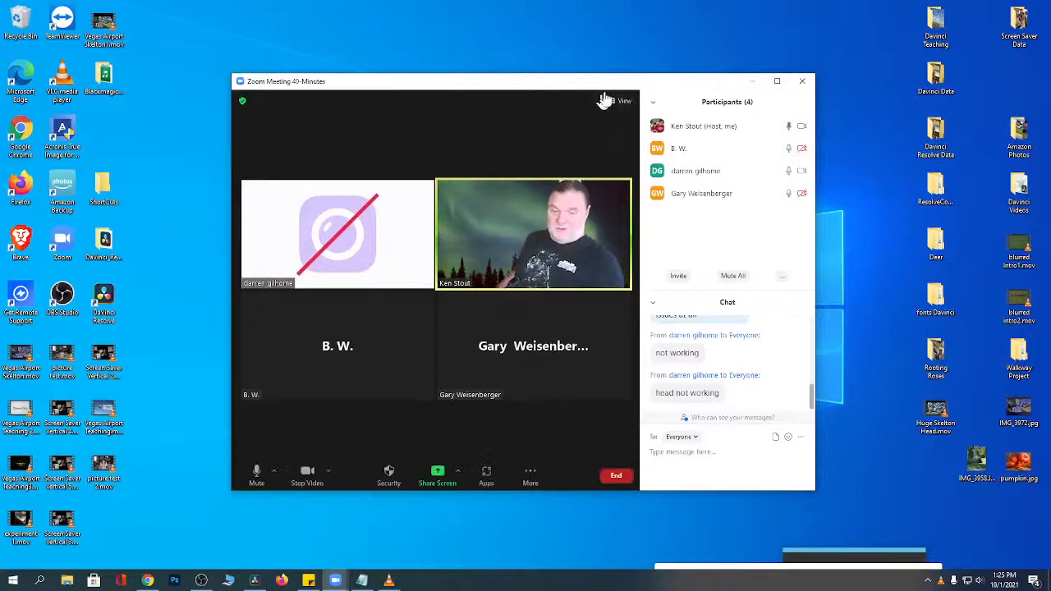
click(201, 580)
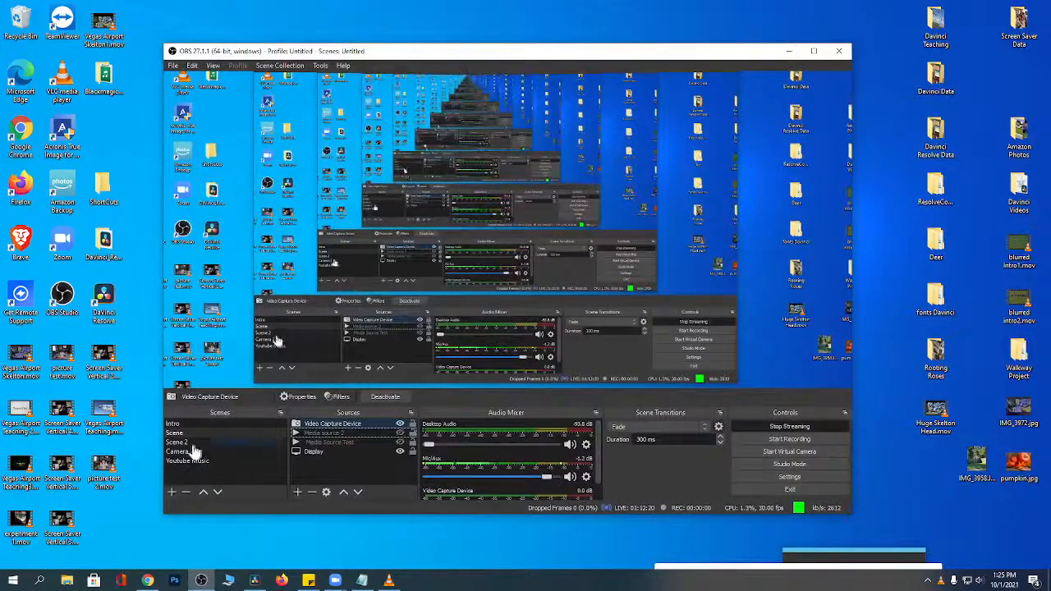
Switch the OBS output to the Intro scene, then to Scene, and minimize OBS.
click(175, 425)
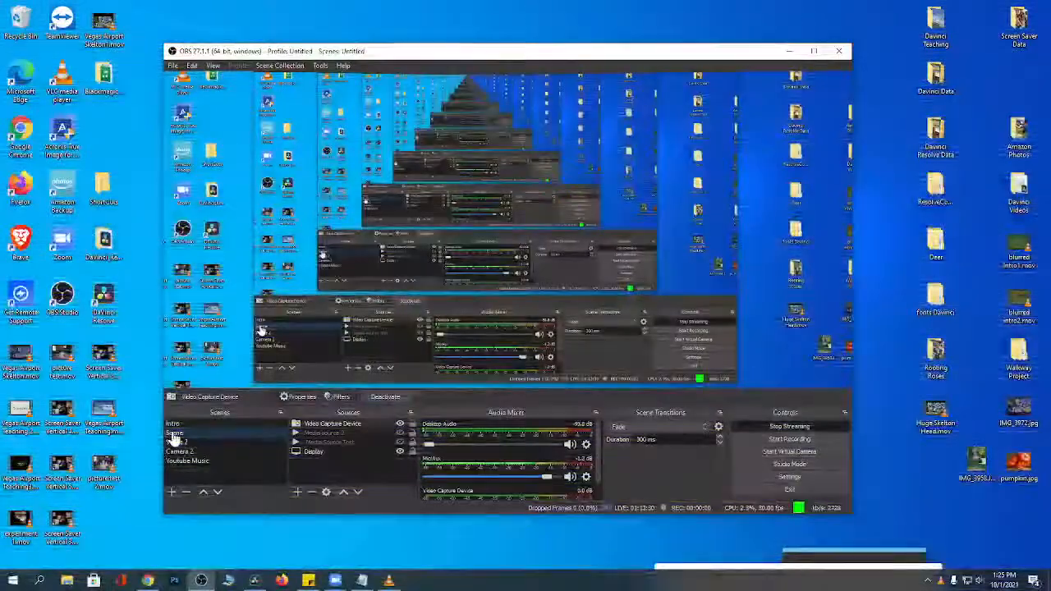
click(174, 439)
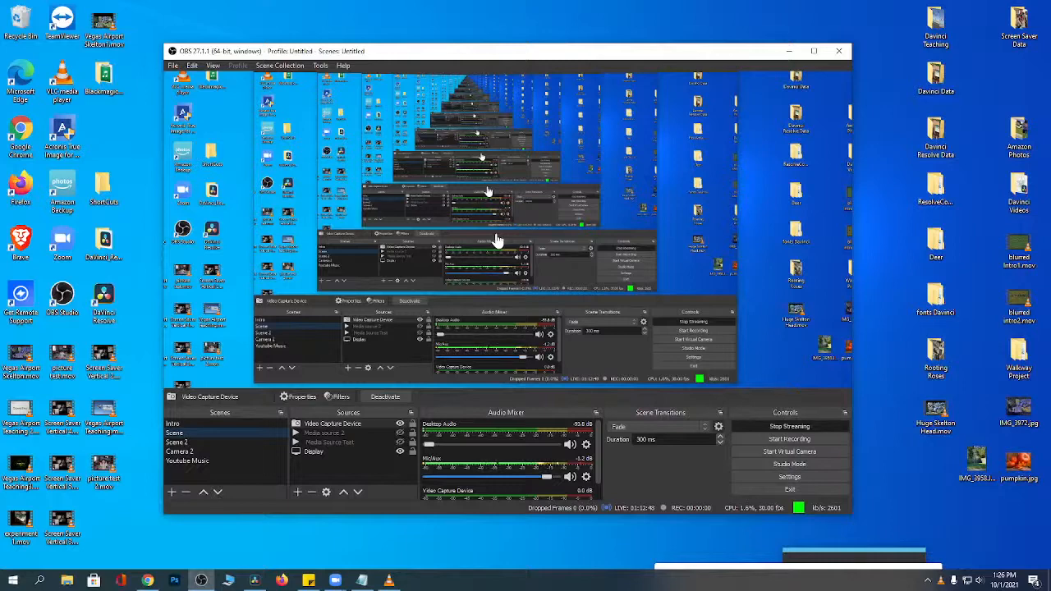
click(787, 53)
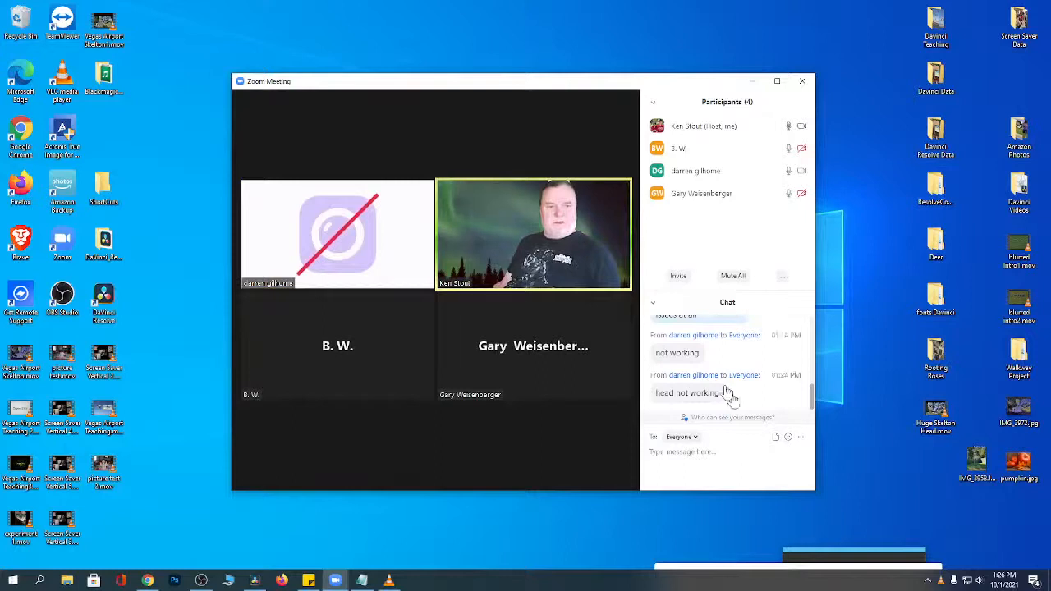
Close the Zoom chat panel, minimize Resolve, and select the Vegas Airport Skelton1.mov clip on the desktop.
click(653, 303)
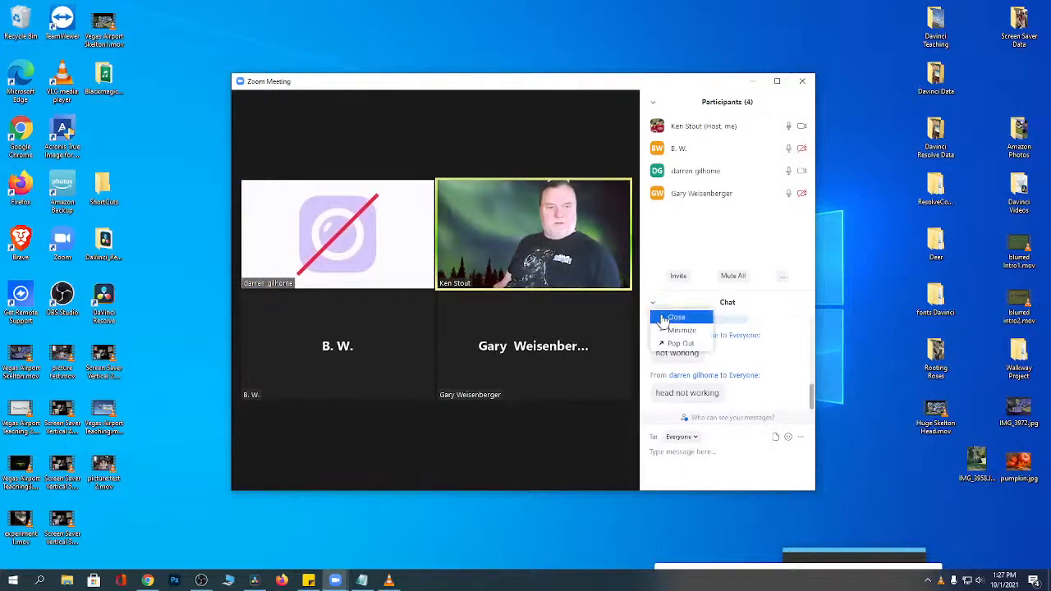
click(664, 317)
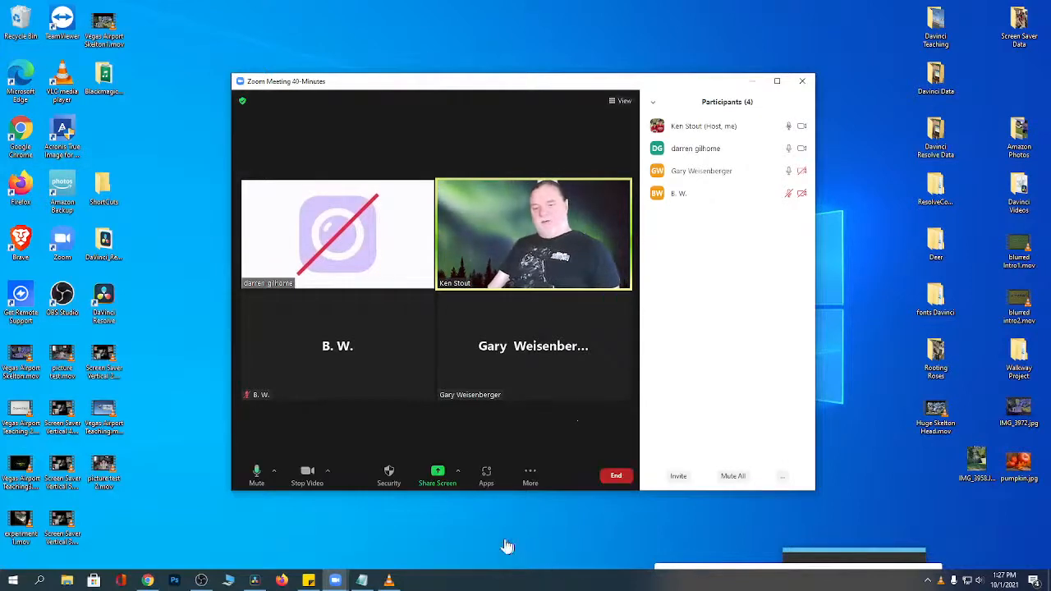
click(254, 581)
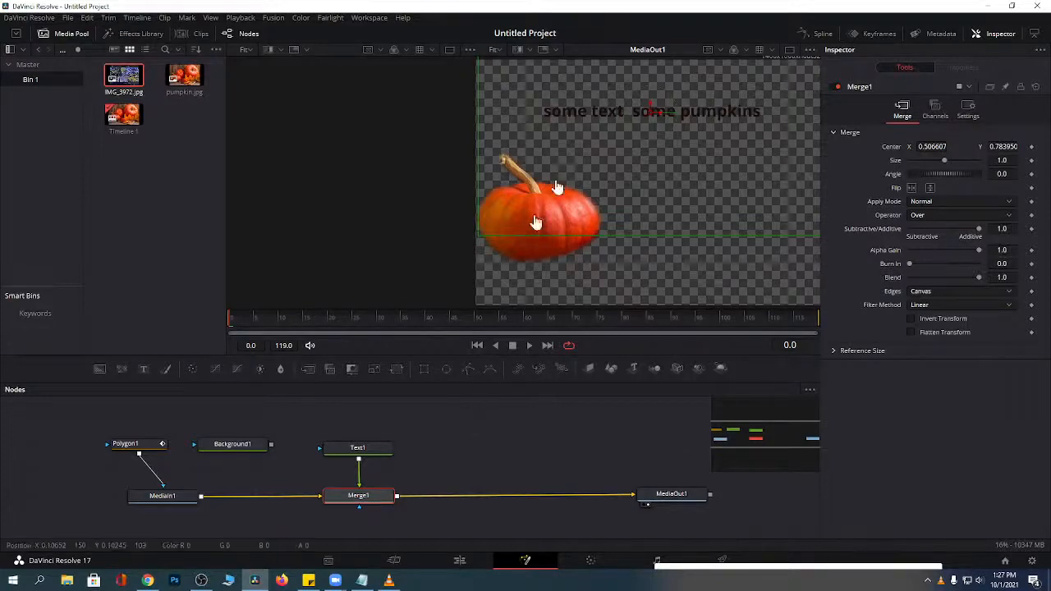
click(988, 8)
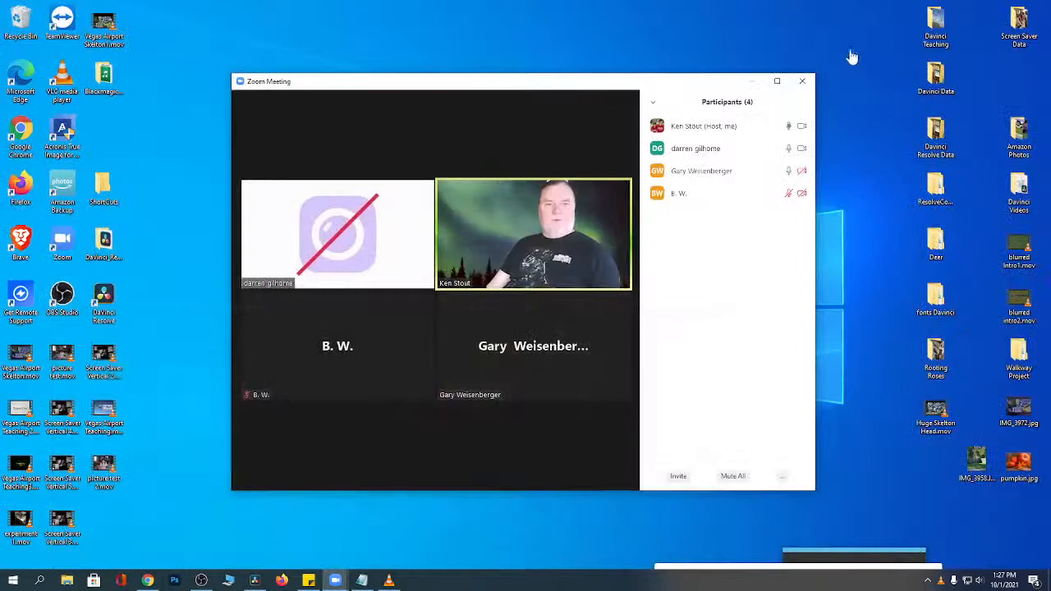
click(103, 28)
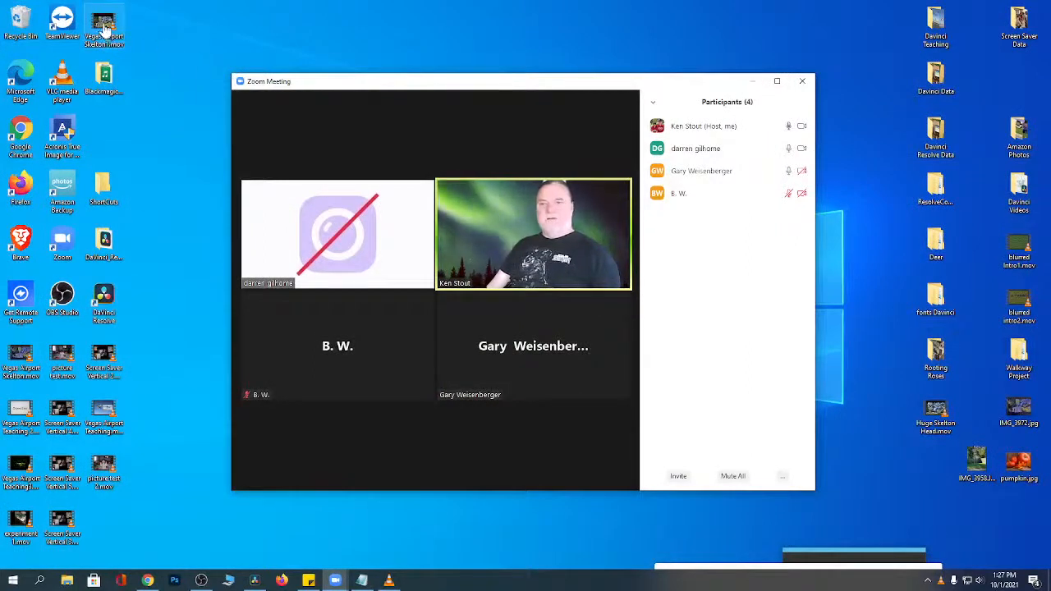
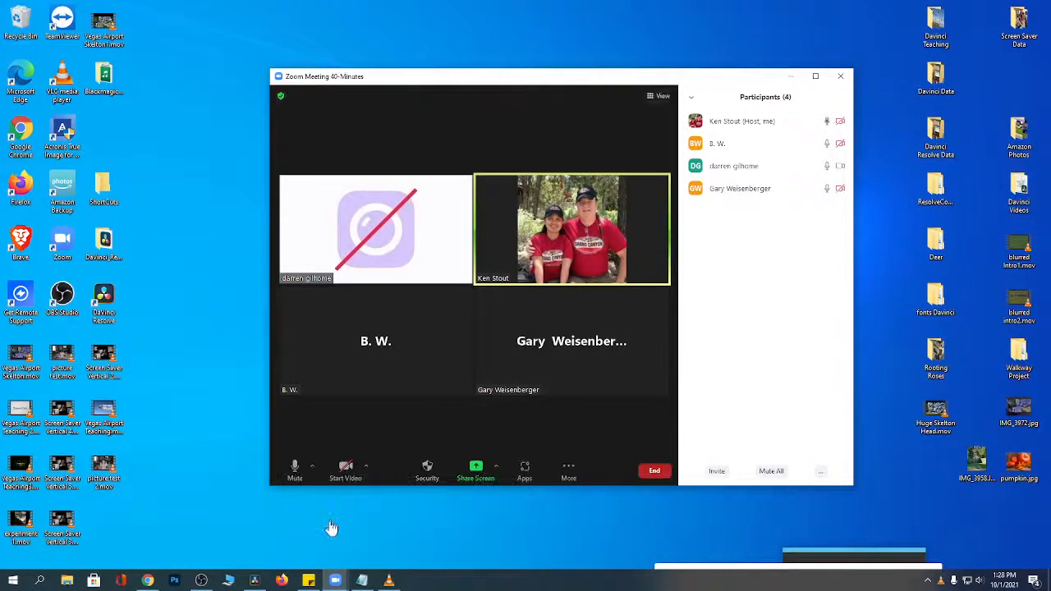
Bring Chrome forward and open the YouTube watch history page.
click(147, 581)
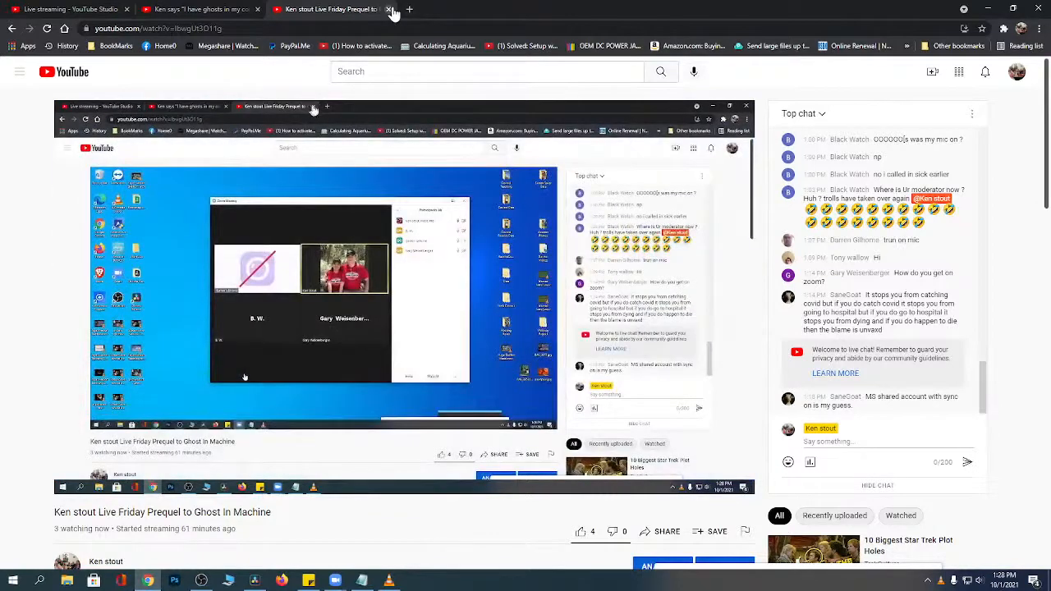
click(19, 77)
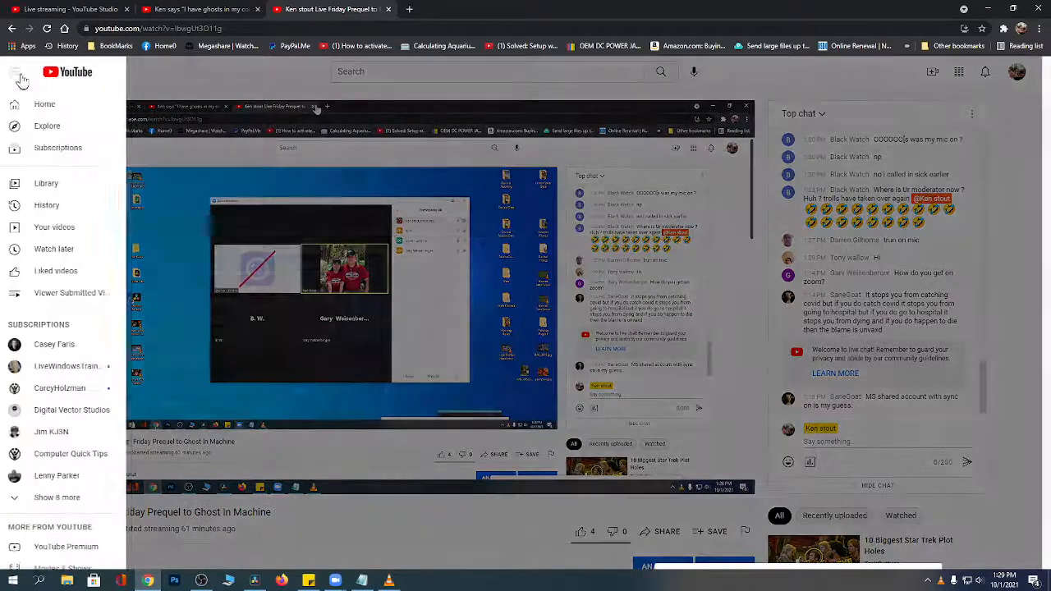
click(49, 207)
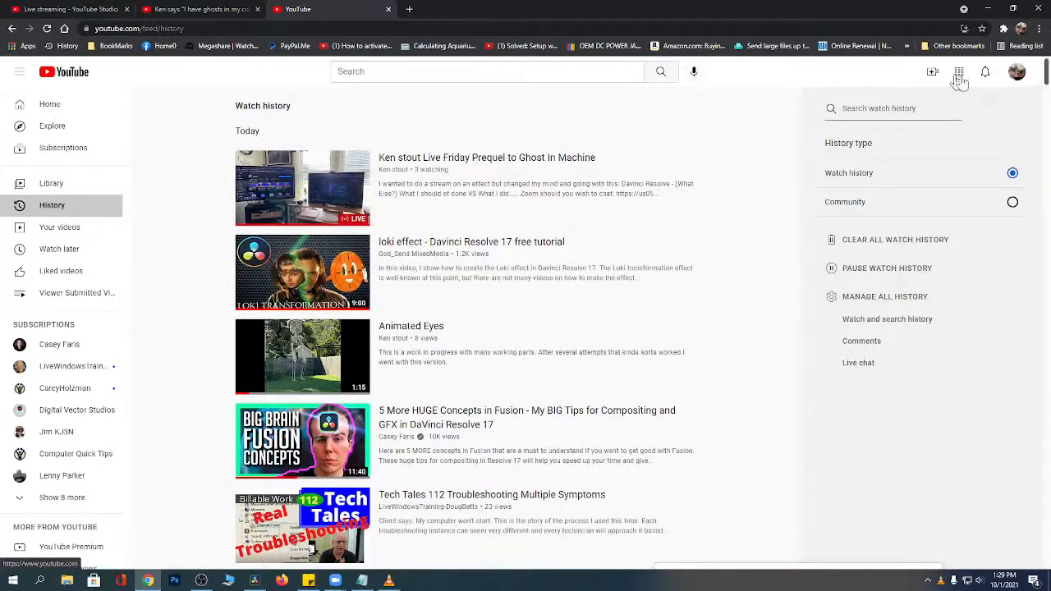
Browse your channel's uploaded videos, then switch to the YouTube Studio live dashboard.
click(1017, 74)
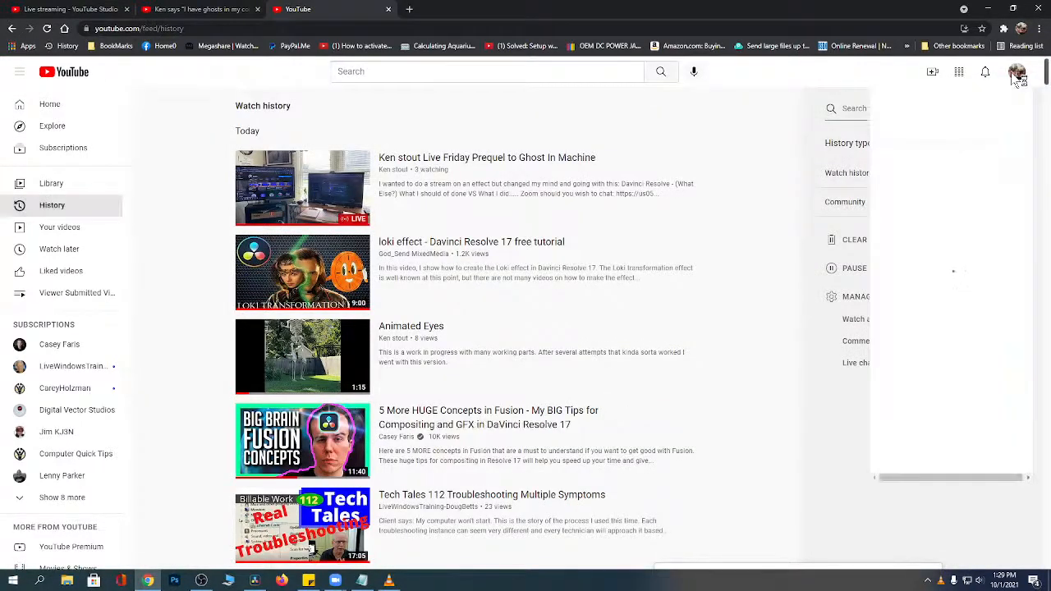
click(921, 148)
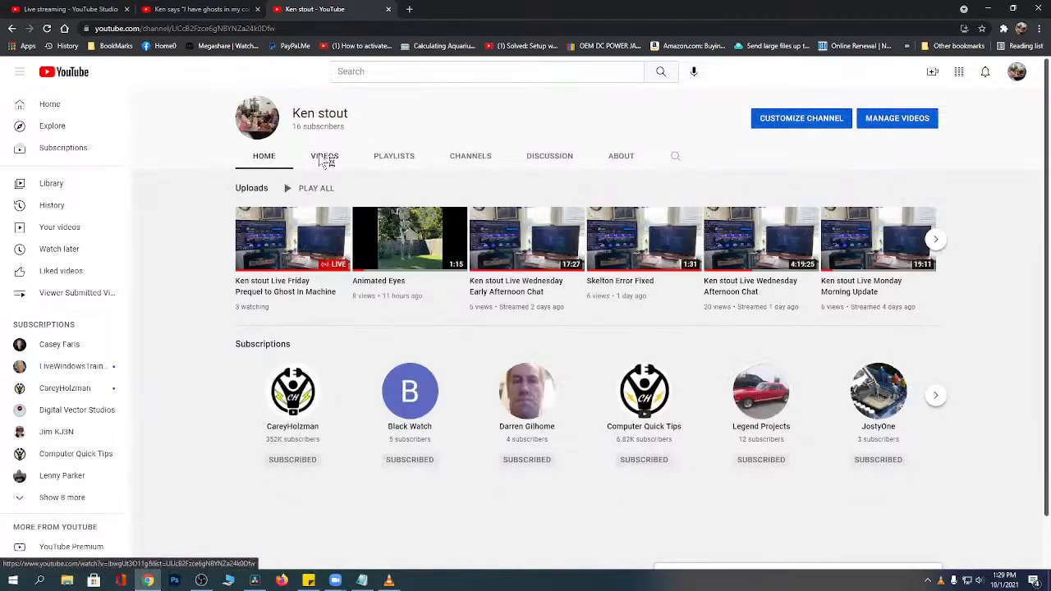
click(325, 156)
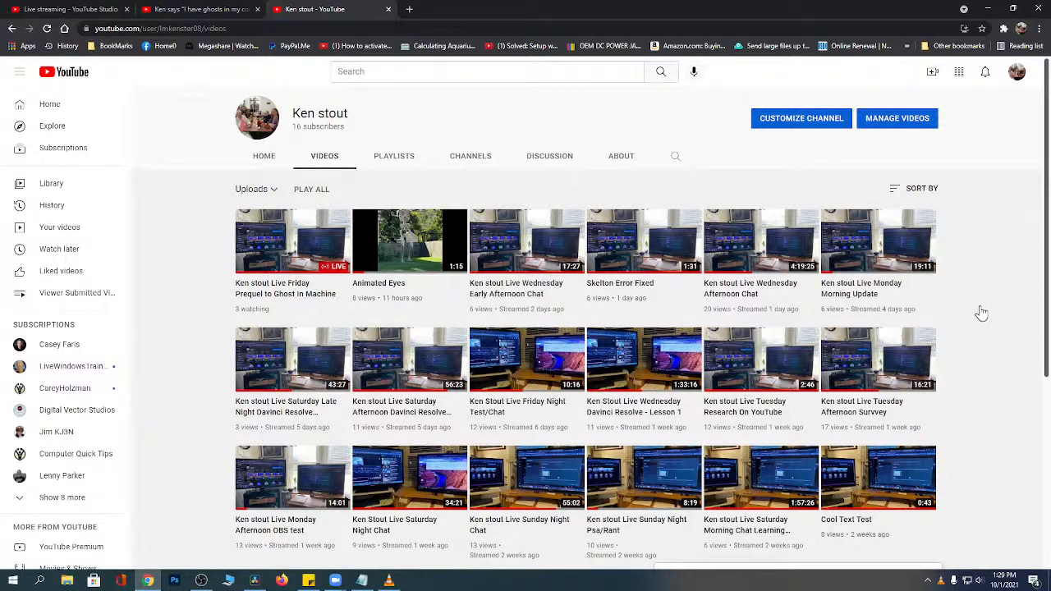
scroll(983, 313, down, 4)
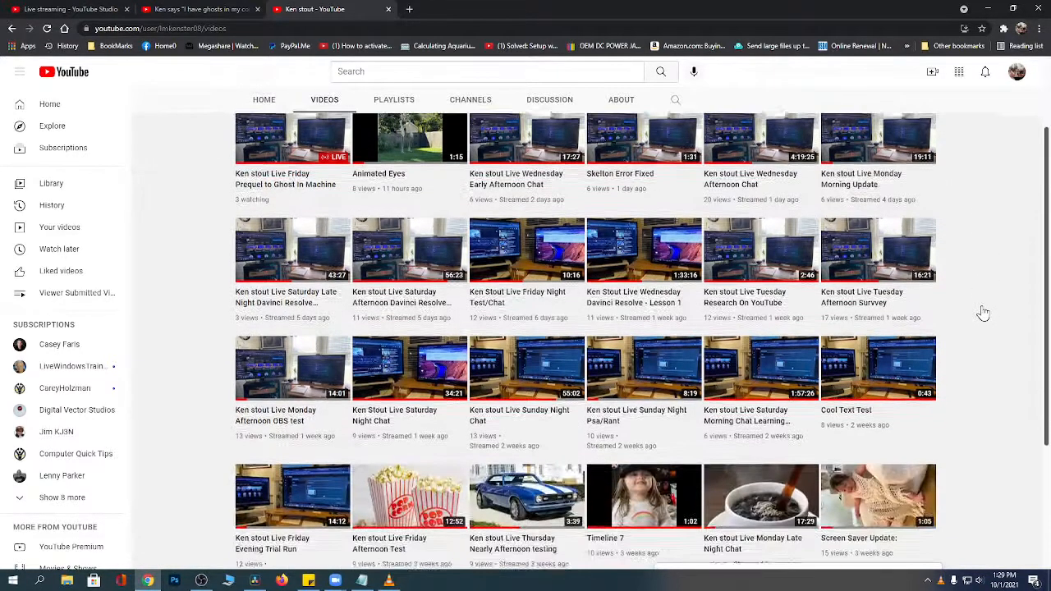
scroll(983, 313, down, 5)
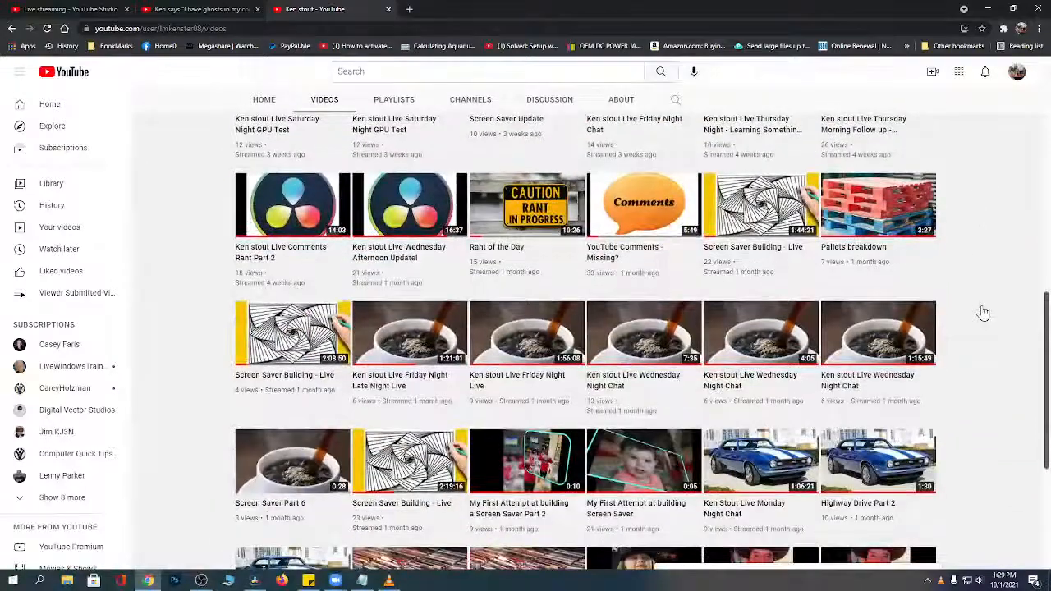
scroll(983, 313, down, 1)
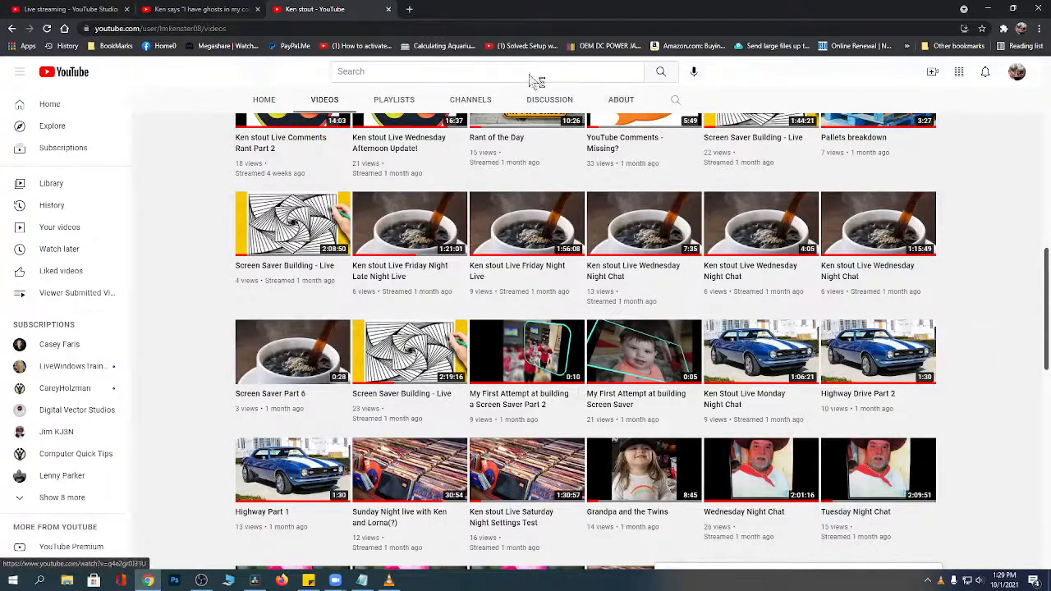
click(78, 10)
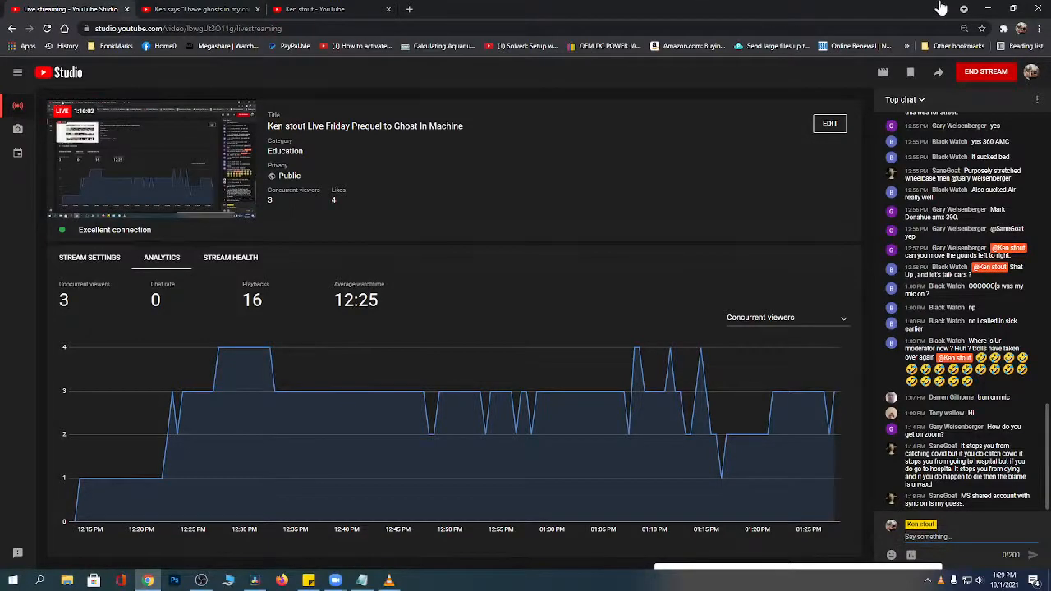
Minimize Chrome so the four-participant Zoom meeting is visible again.
click(992, 9)
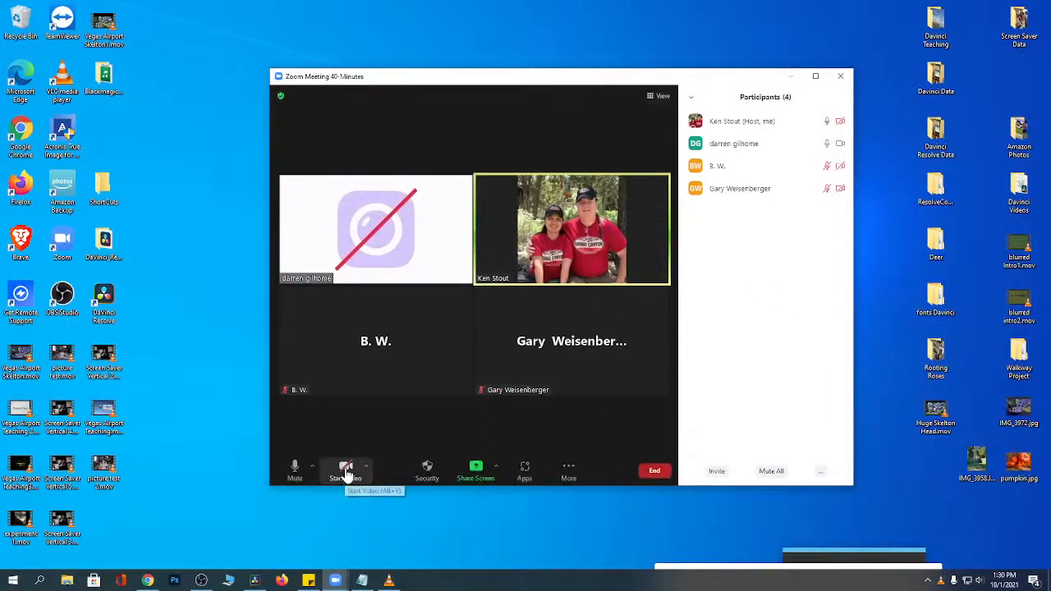
Start your Zoom video and set the Golden Gate bridge as the virtual background.
click(345, 473)
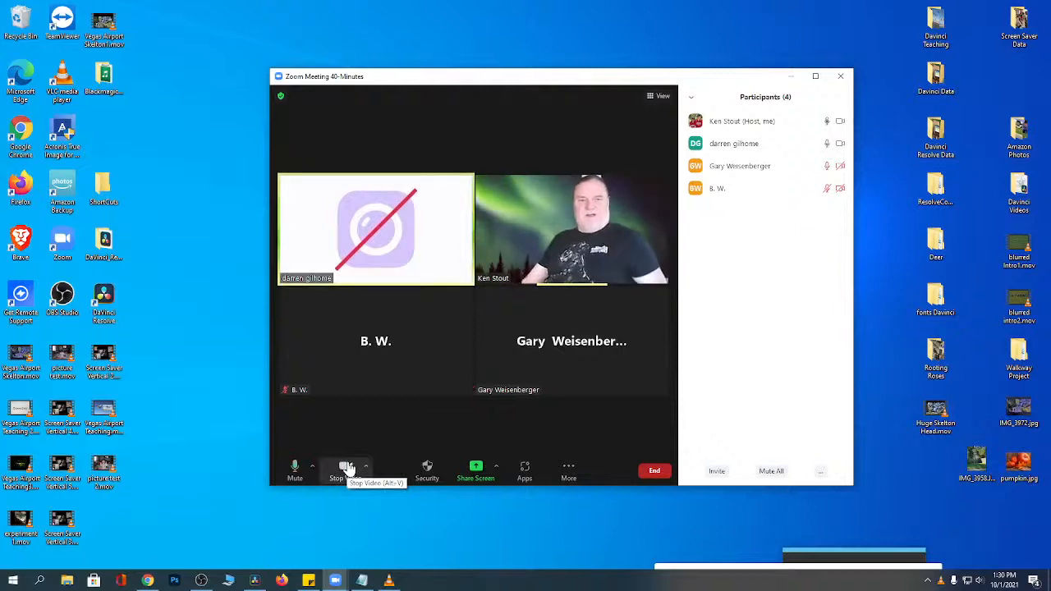
click(568, 473)
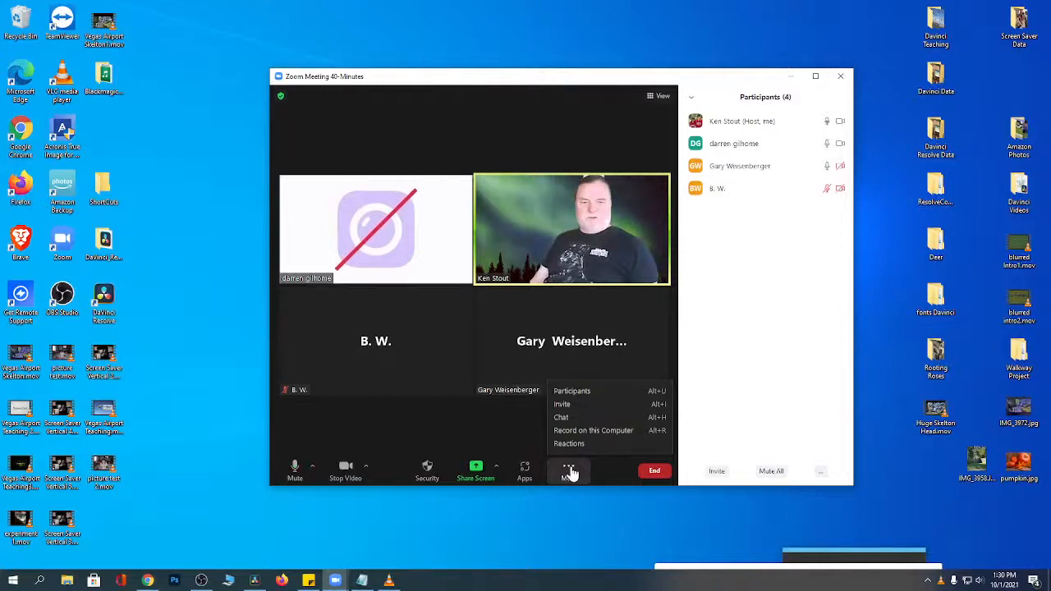
click(367, 467)
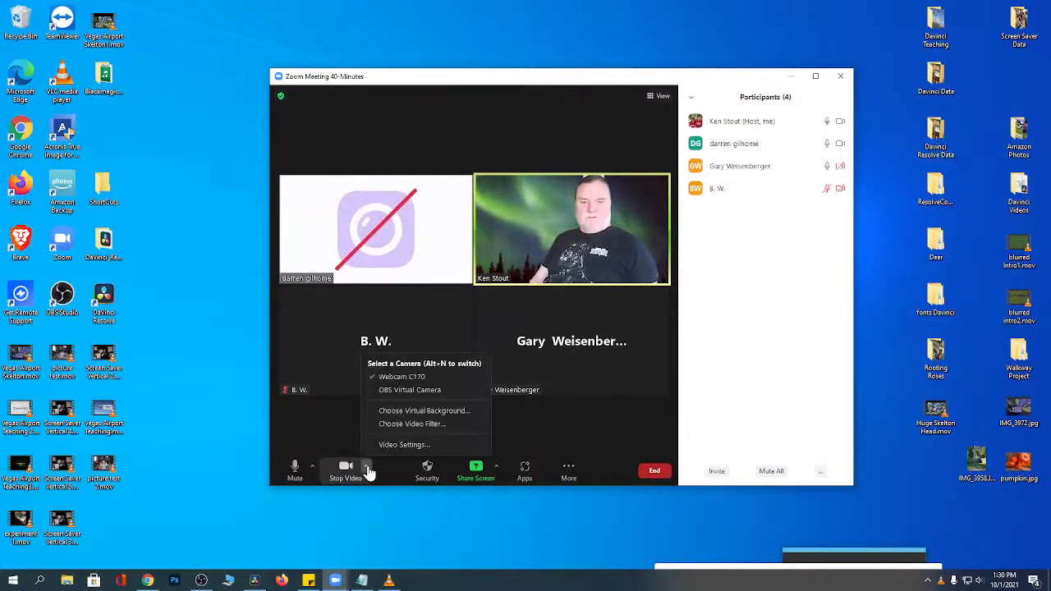
click(416, 413)
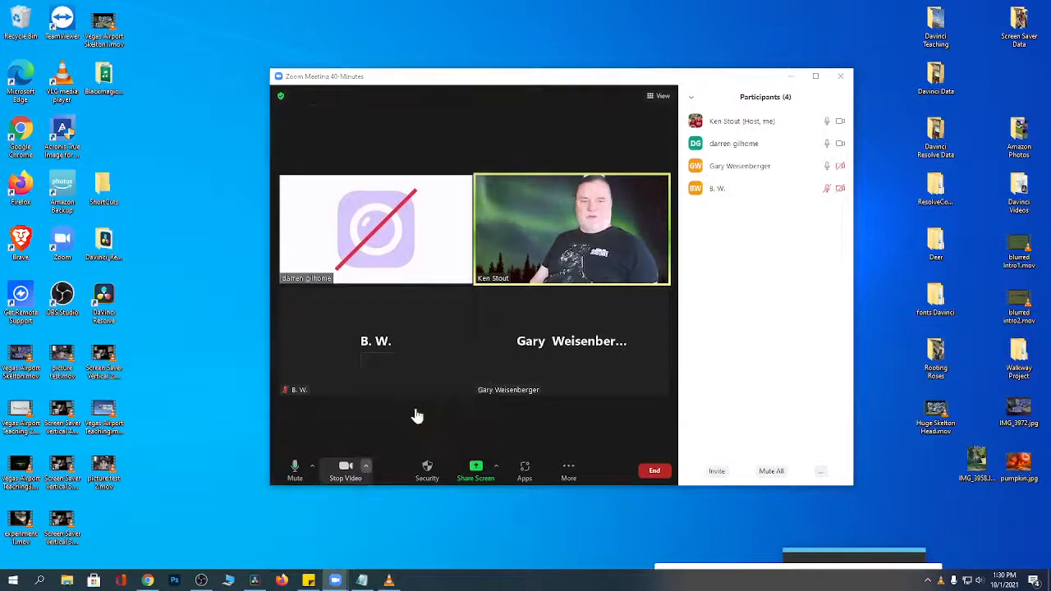
click(622, 345)
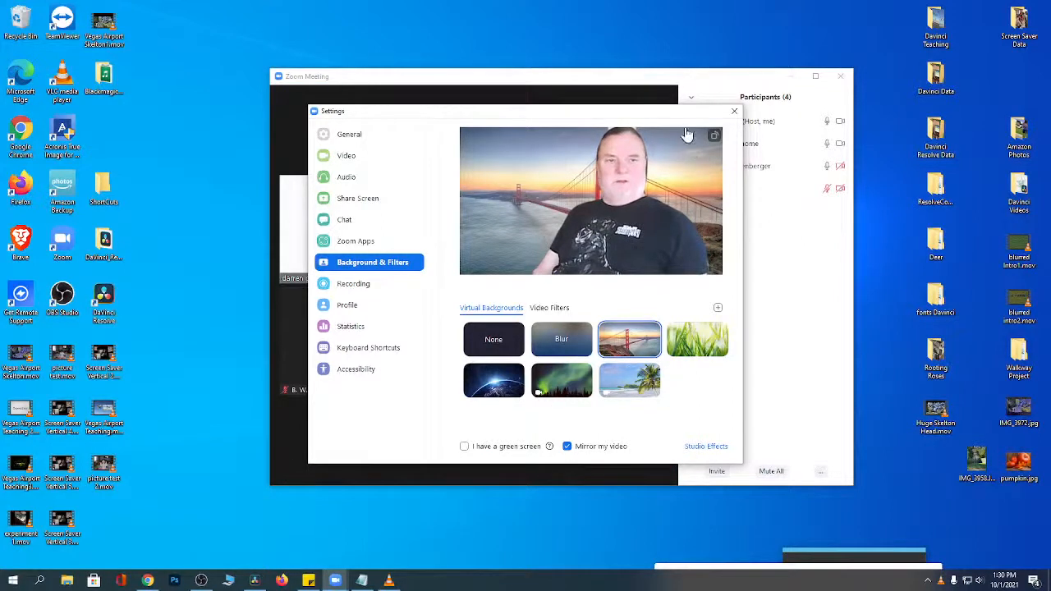
Try the Earth, beach and blur backgrounds, settling on the grass virtual background.
click(734, 113)
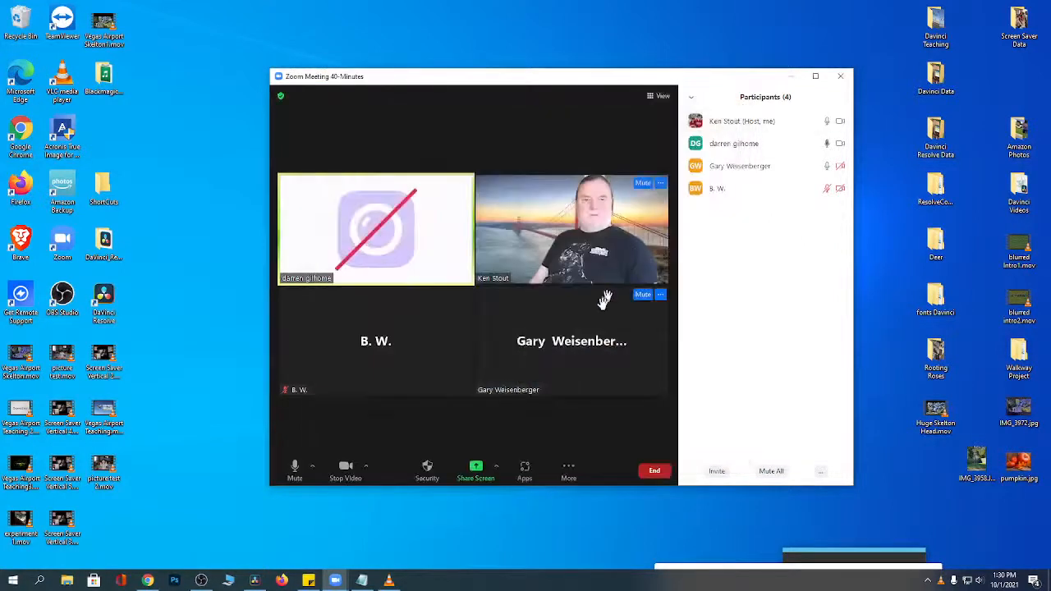
click(366, 468)
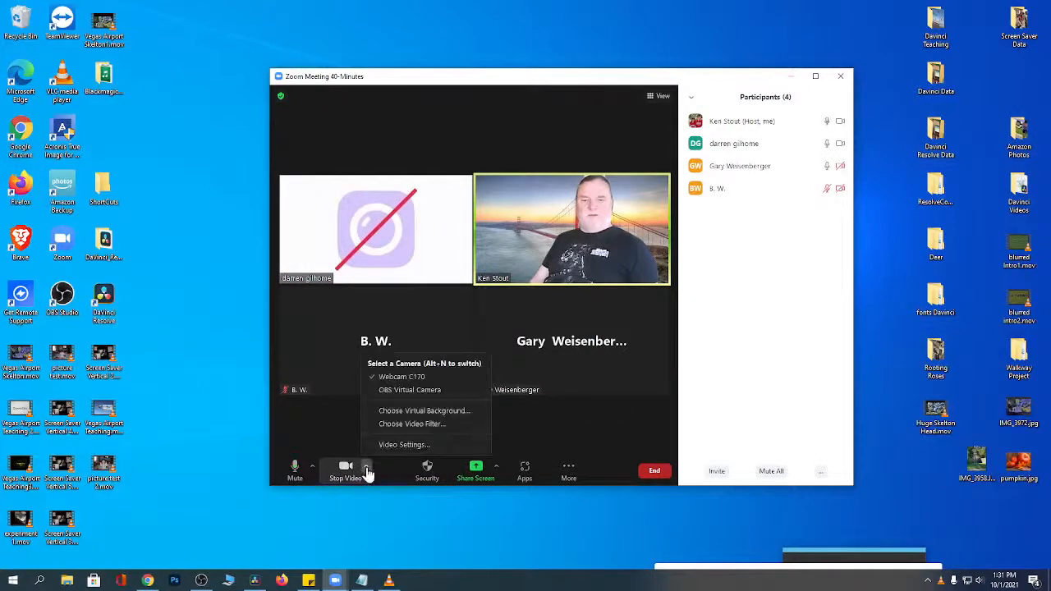
click(421, 412)
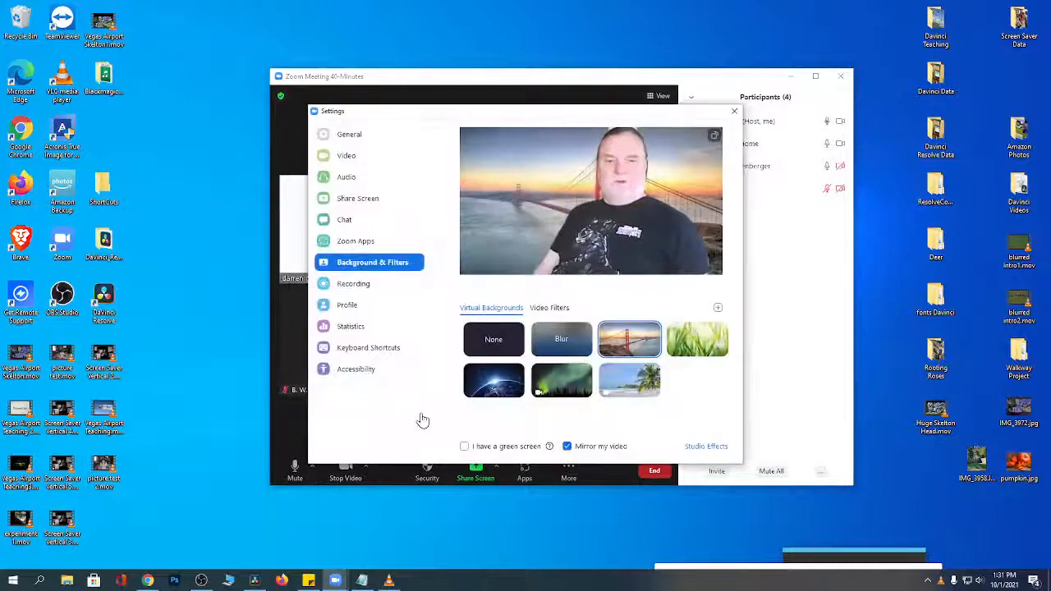
click(493, 386)
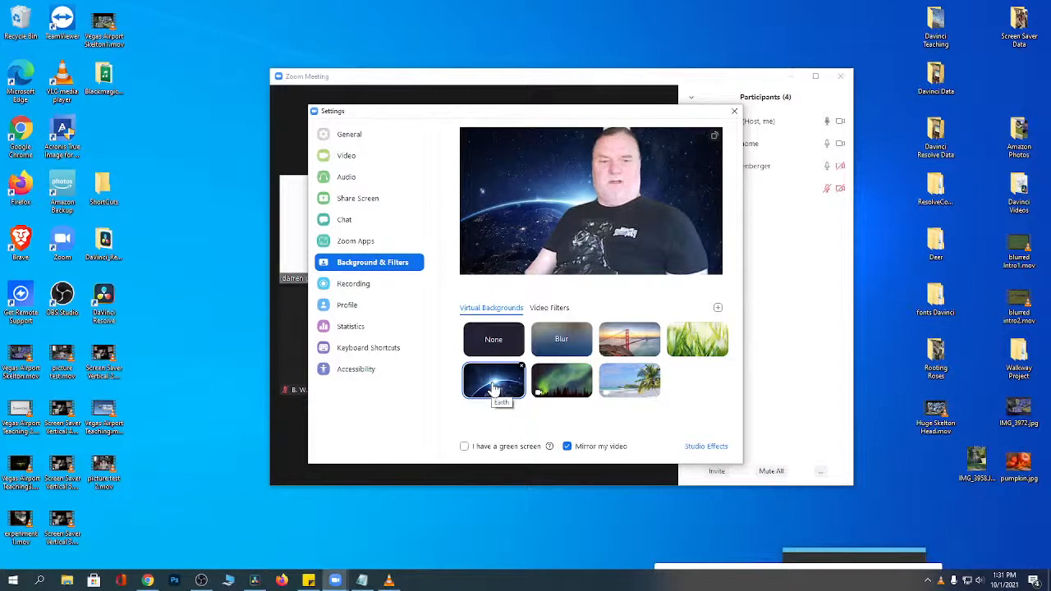
click(632, 376)
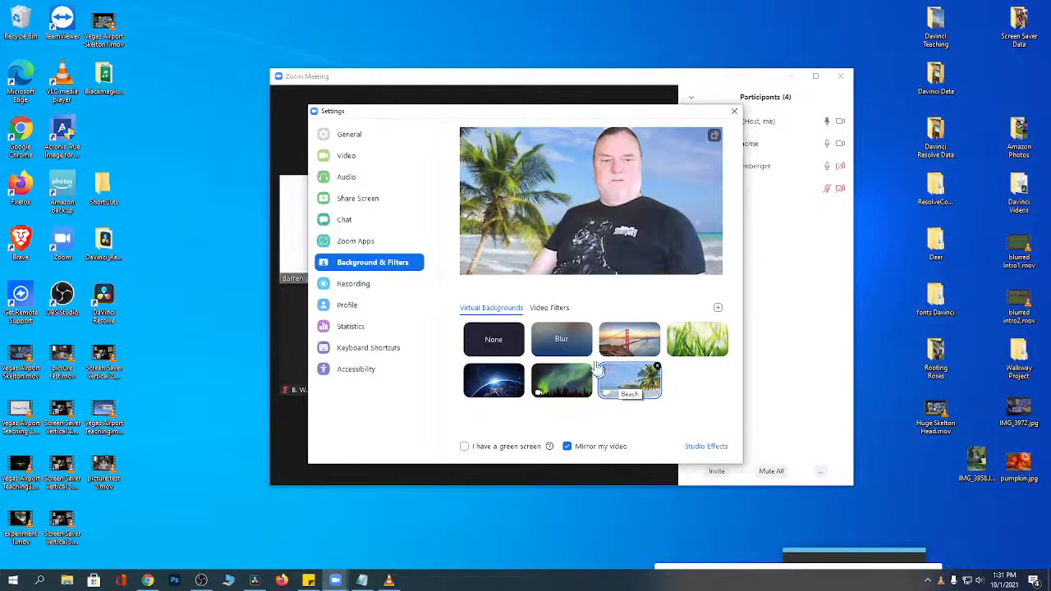
click(574, 342)
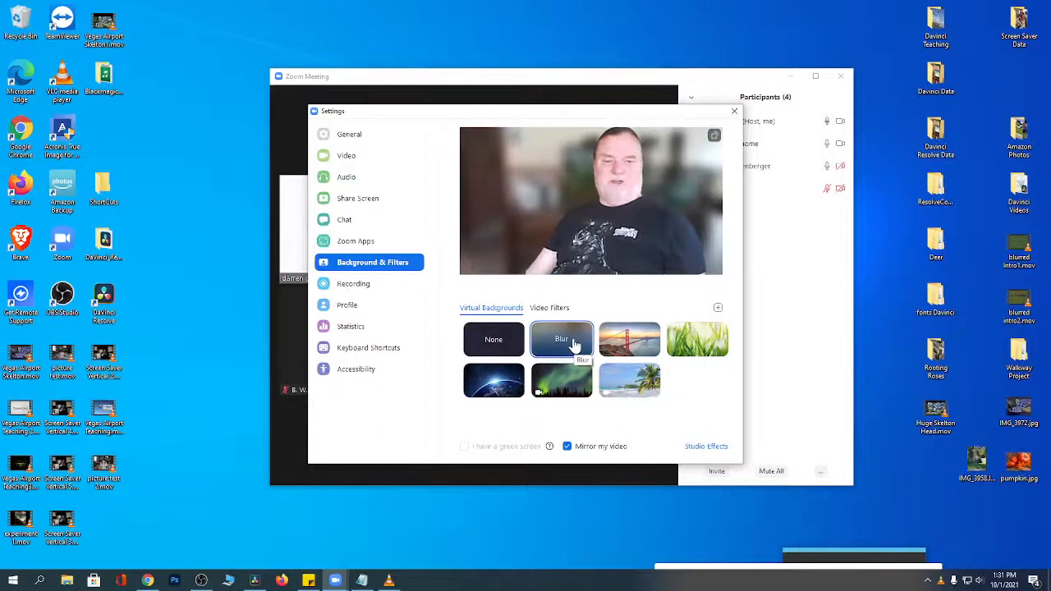
click(696, 342)
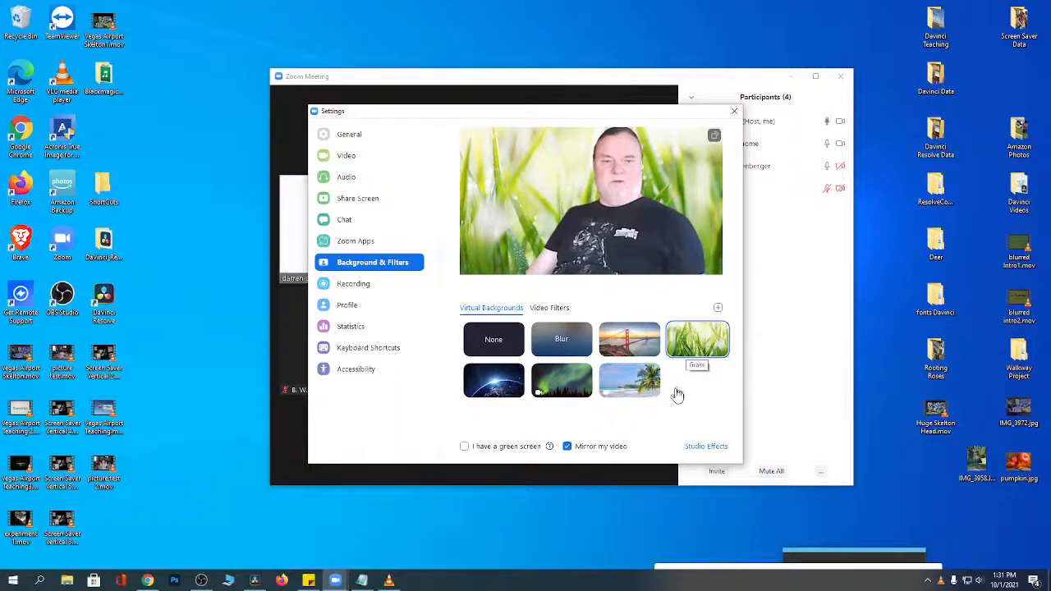
Try the Blaze Royale and Circle mustache studio effects, then reset to none.
click(703, 451)
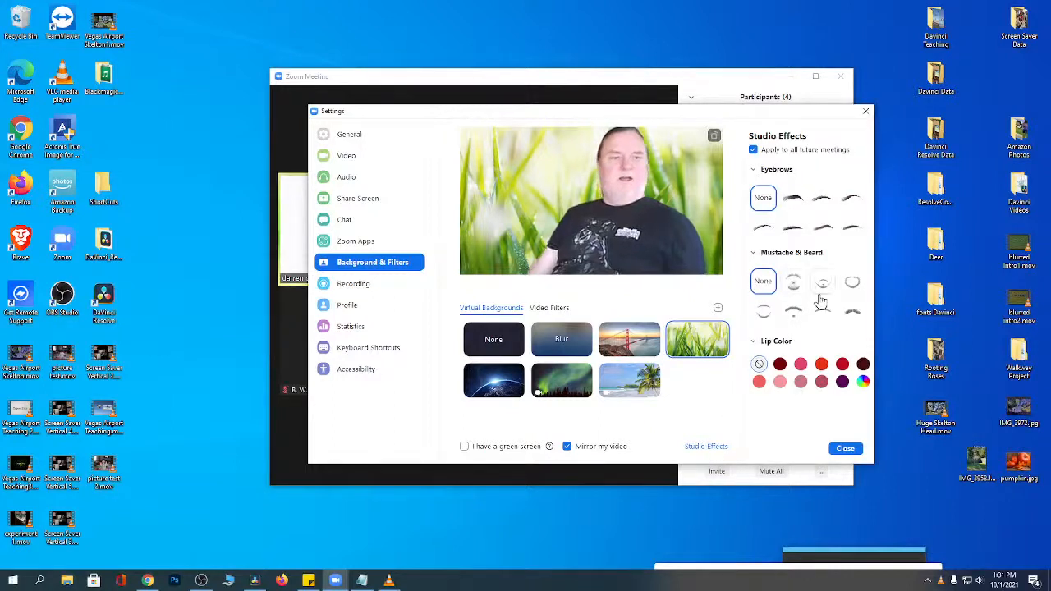
click(791, 283)
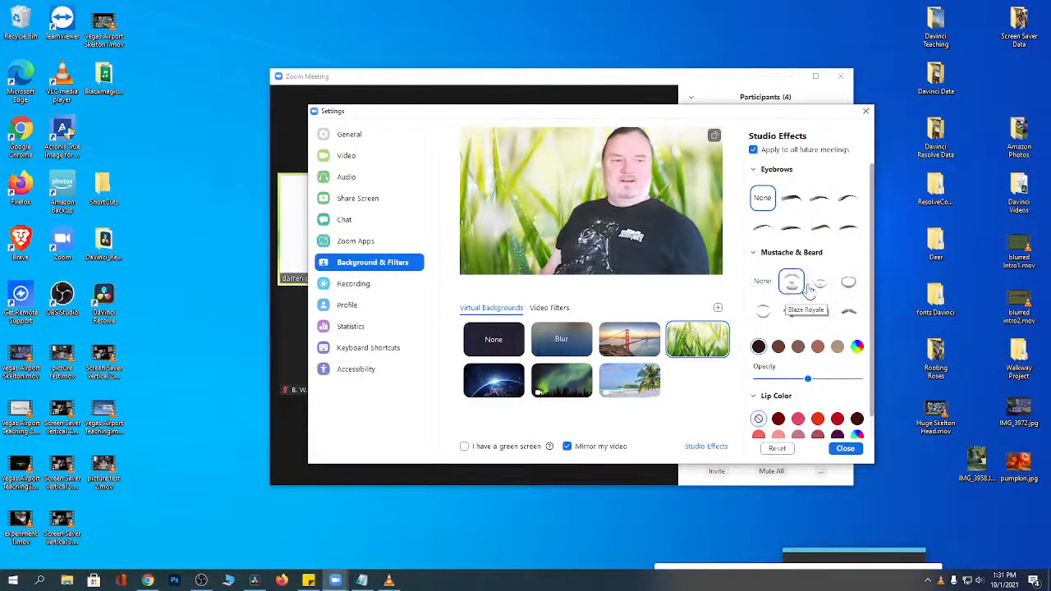
click(851, 284)
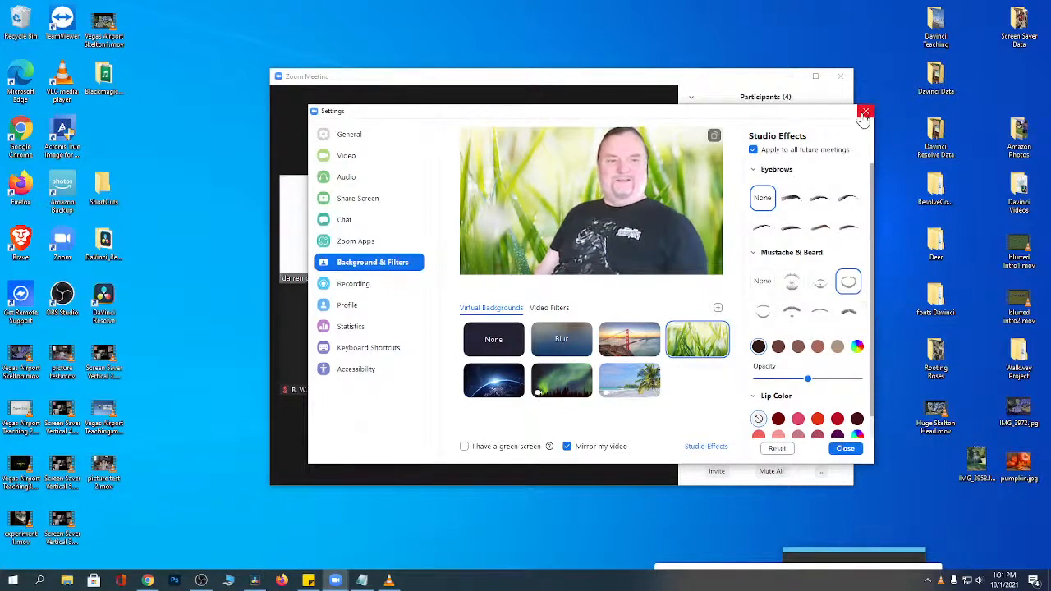
click(777, 448)
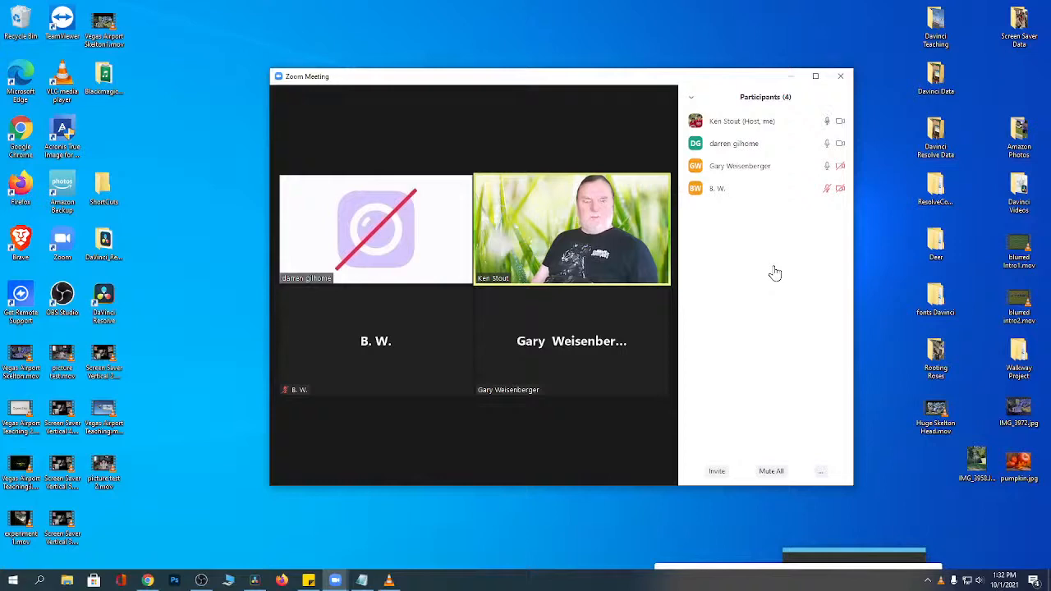
Switch the virtual background from grass back to the Golden Gate Bridge and close Settings.
mouse_move(485, 422)
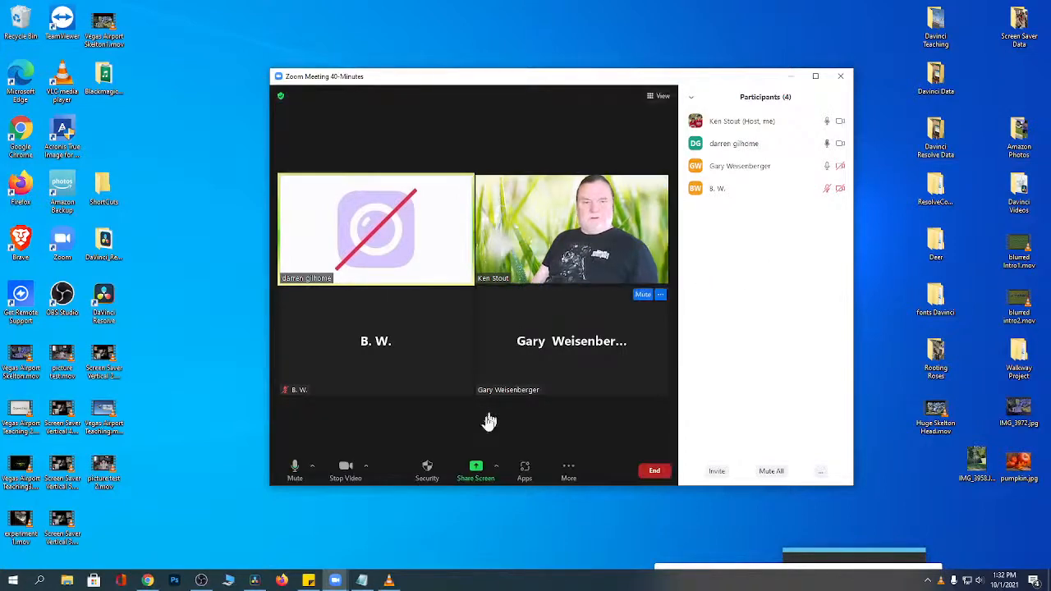
click(366, 469)
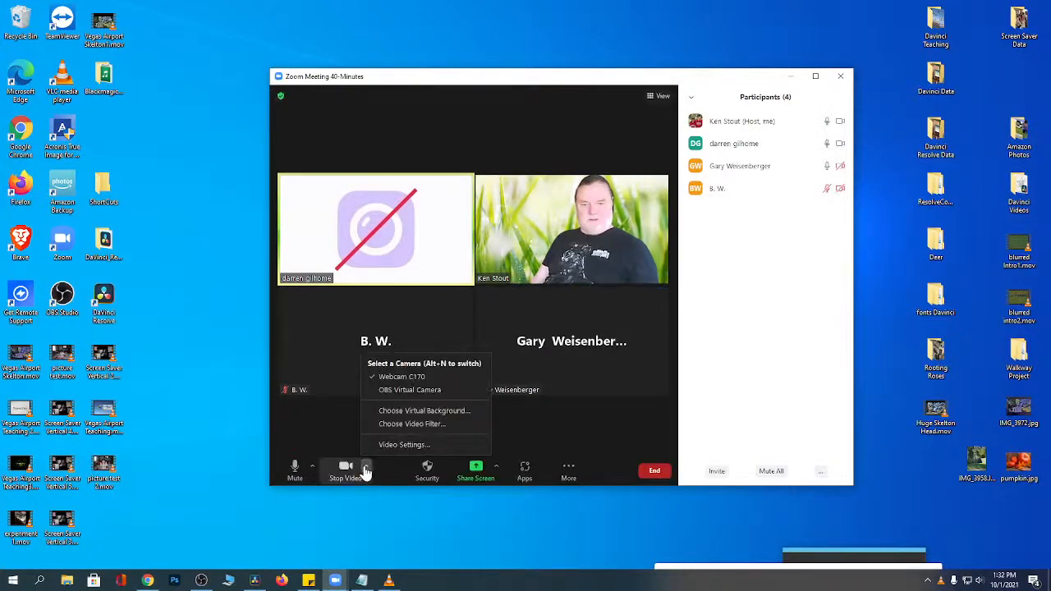
click(402, 412)
click(634, 340)
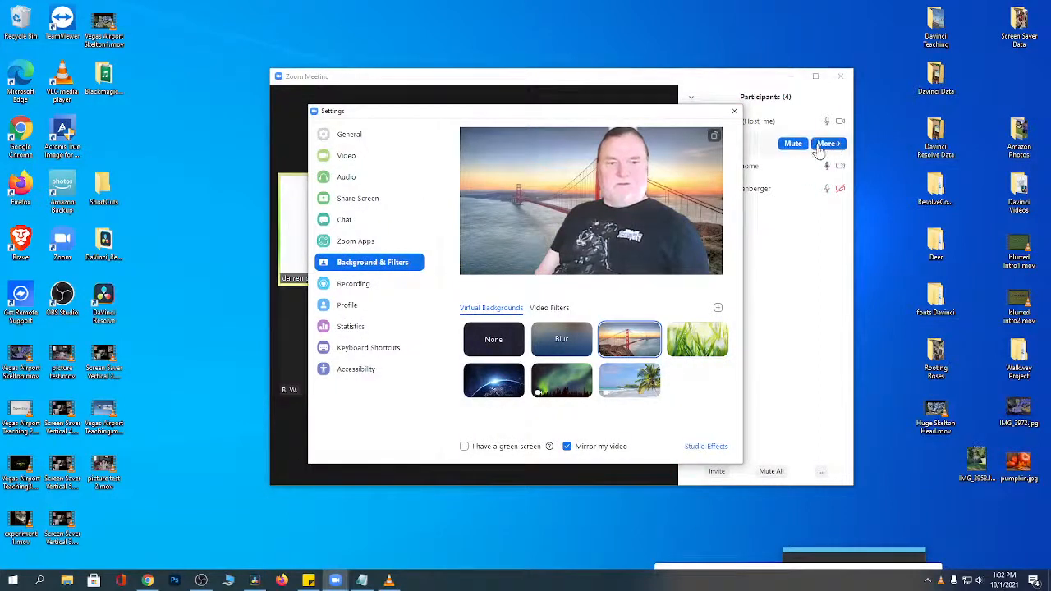
mouse_move(784, 131)
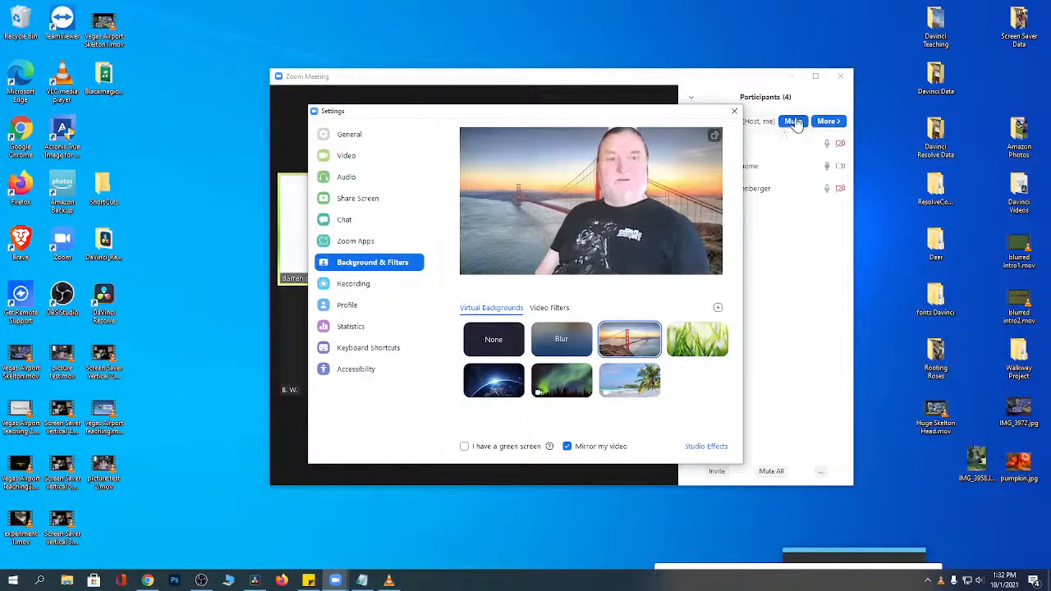
click(735, 113)
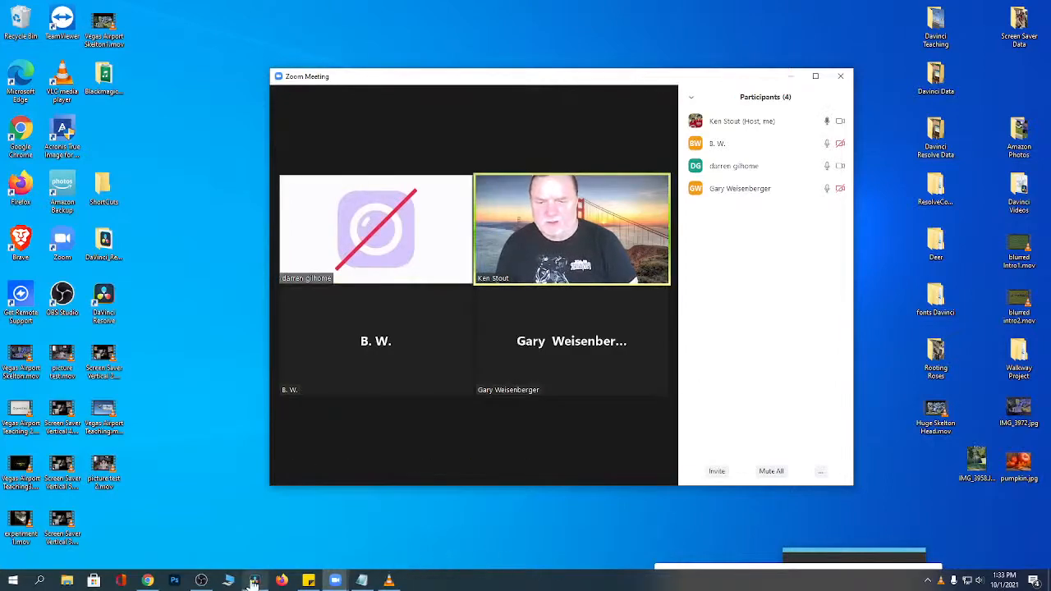
Bring Chrome forward on the 'Ken stout - YouTube' Videos page, scrolled to the top.
click(148, 580)
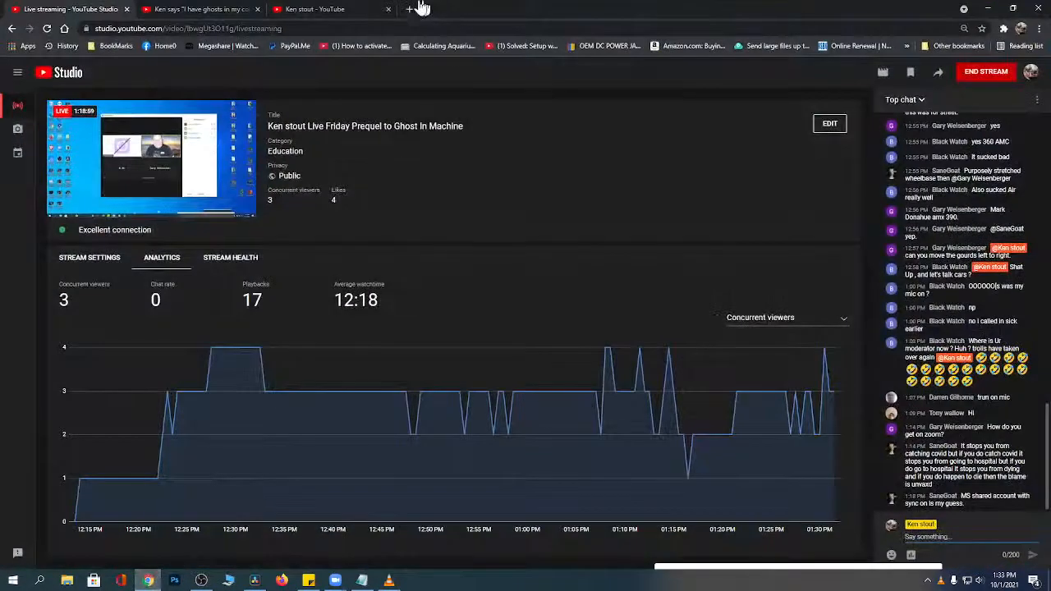
click(337, 10)
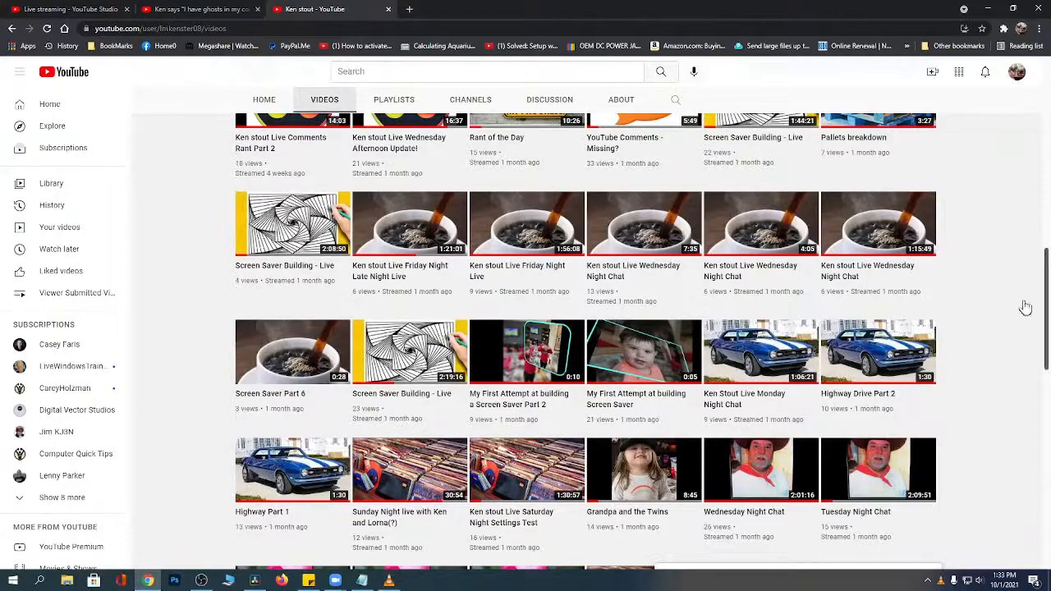
drag(1047, 302, 1040, 110)
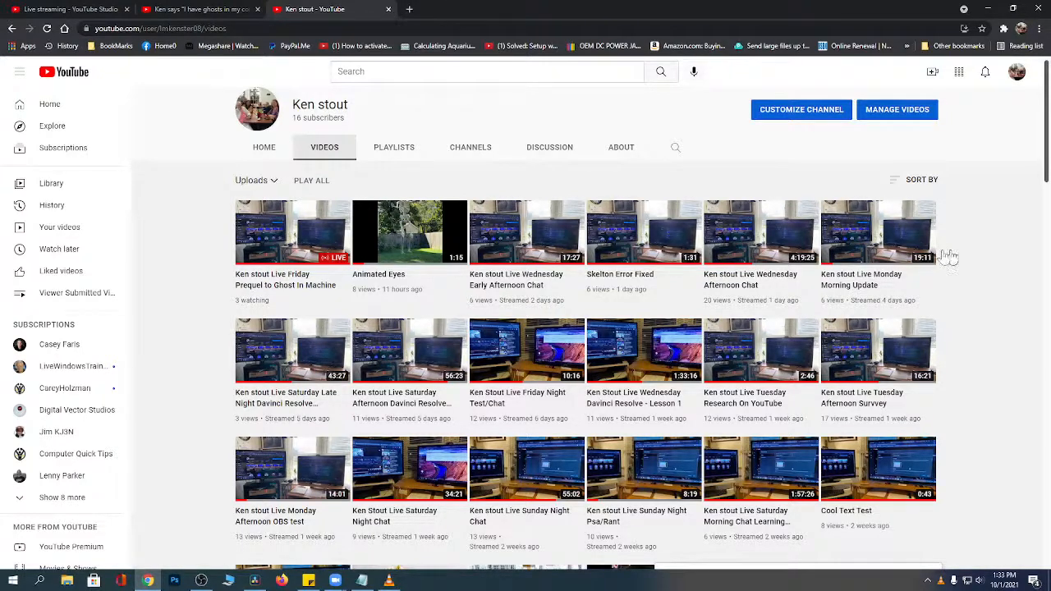
mouse_move(400, 246)
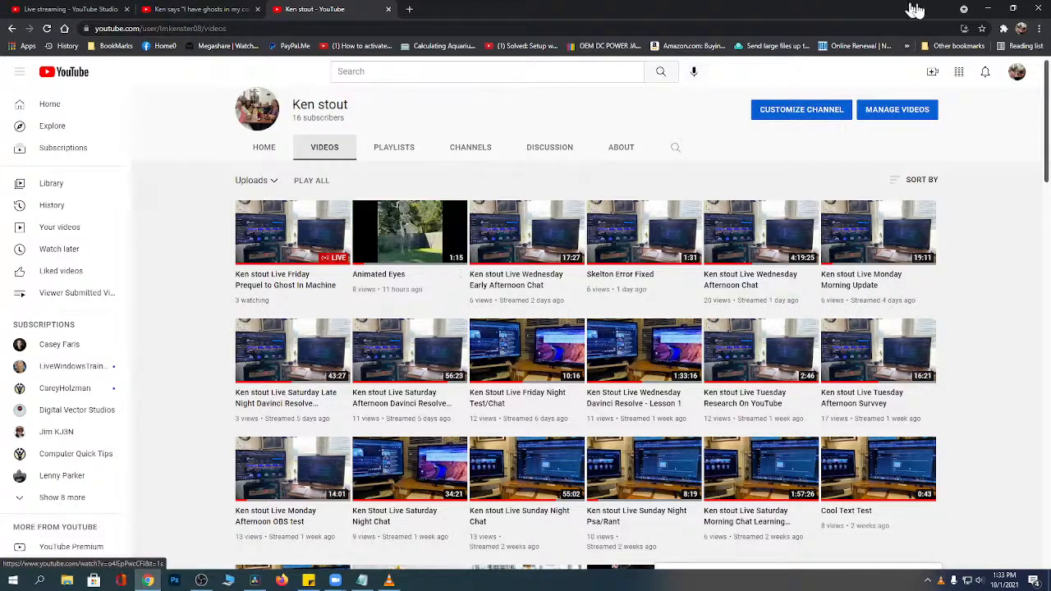
Play Vegas Airport Skeleton1.mov in VLC, scrub its opening seconds, then close VLC.
click(988, 8)
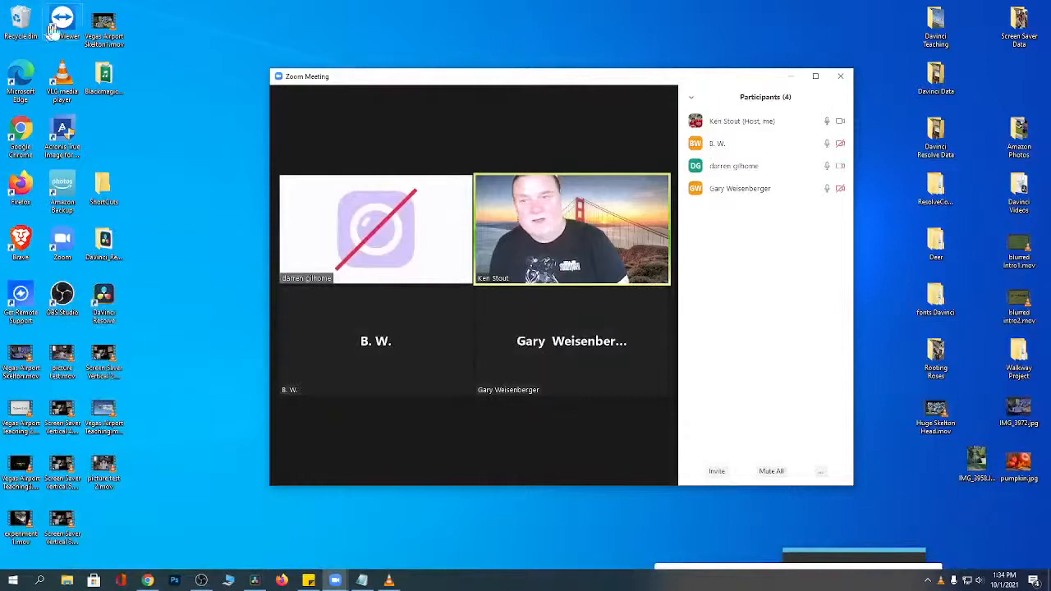
click(389, 582)
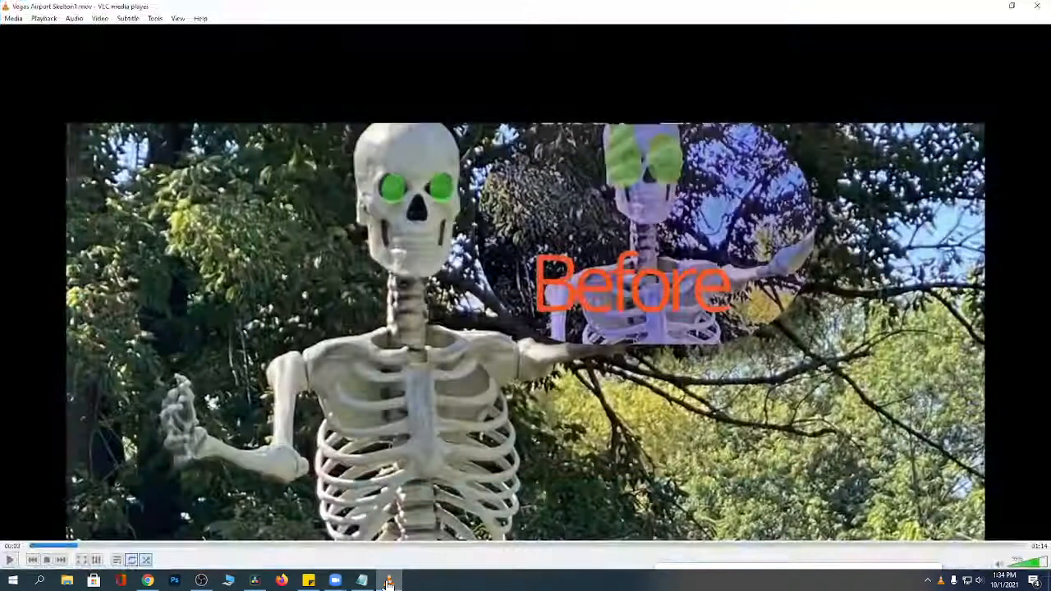
click(54, 546)
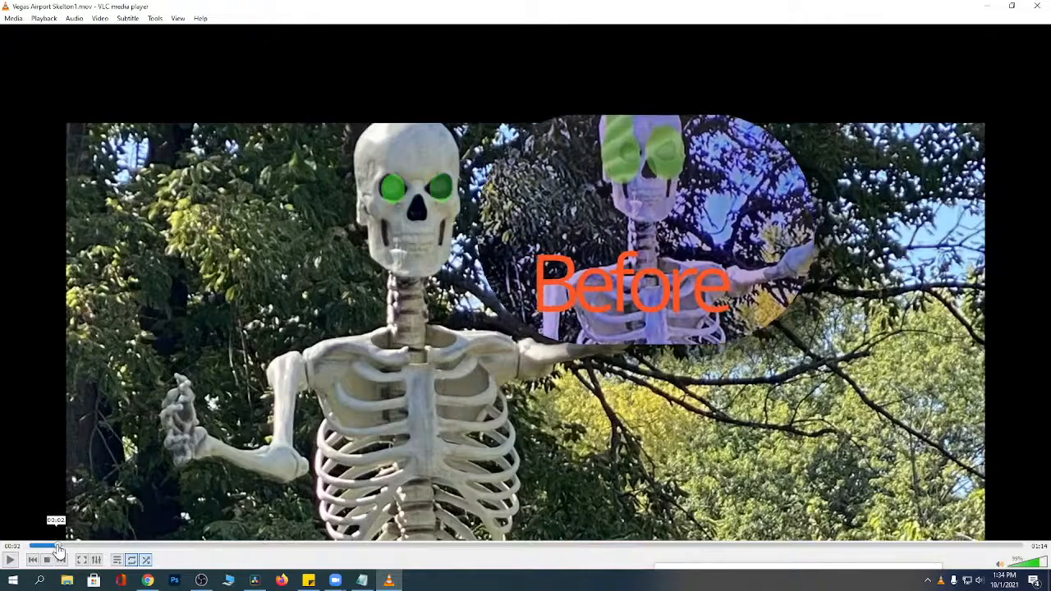
mouse_move(58, 547)
mouse_down()
mouse_move(71, 549)
mouse_move(42, 548)
mouse_move(72, 550)
mouse_move(61, 550)
mouse_up()
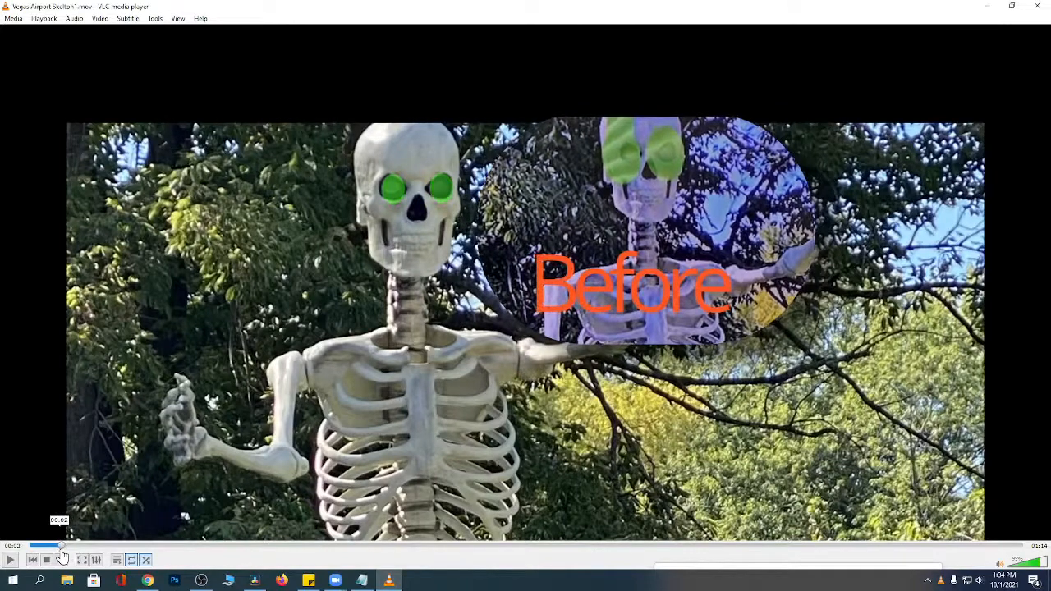
click(1037, 7)
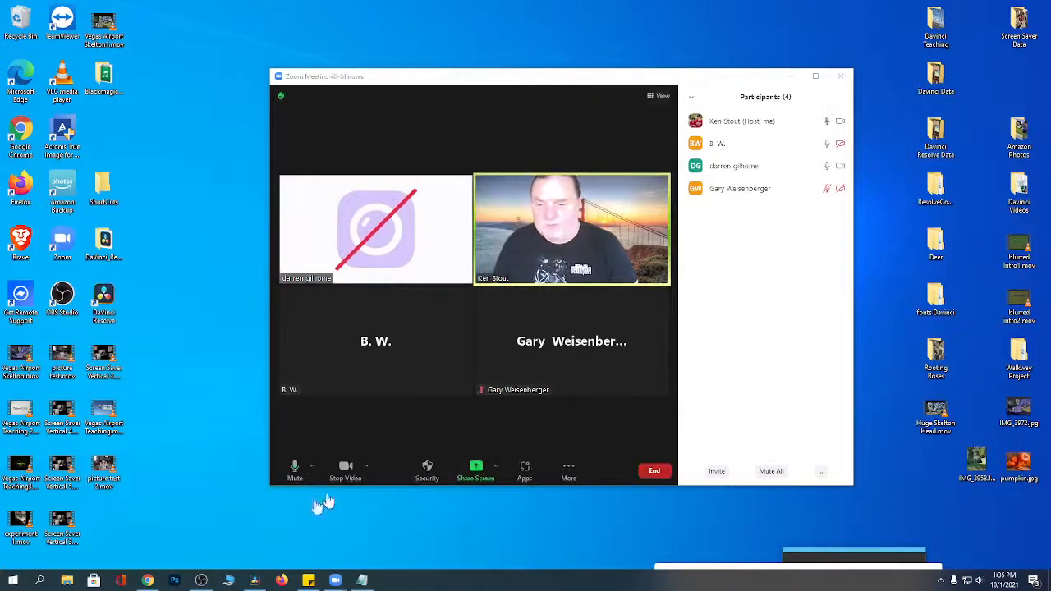
Return to Chrome's 'Live streaming - YouTube Studio' page showing the stream analytics.
click(148, 581)
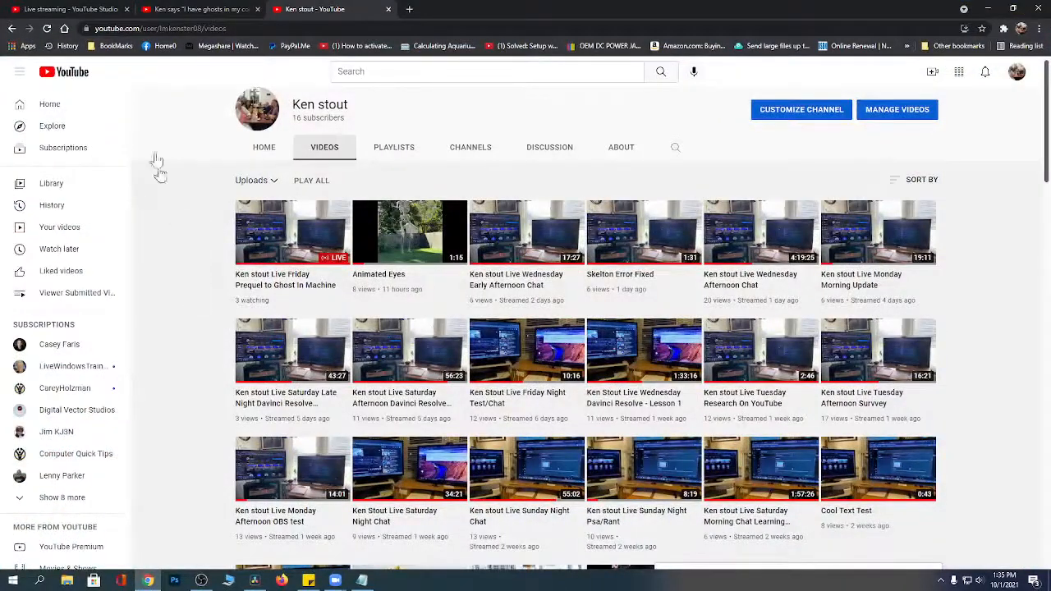
click(73, 14)
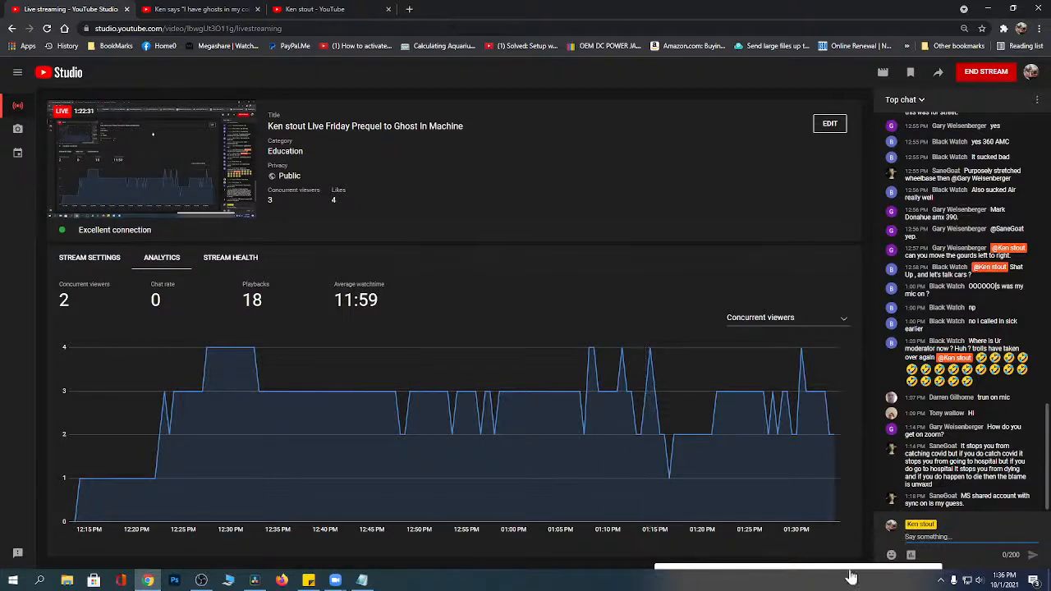
Drag the Zoom offer popup and Schedule Meeting dialog aside, then choose END STREAM.
drag(742, 415, 511, 199)
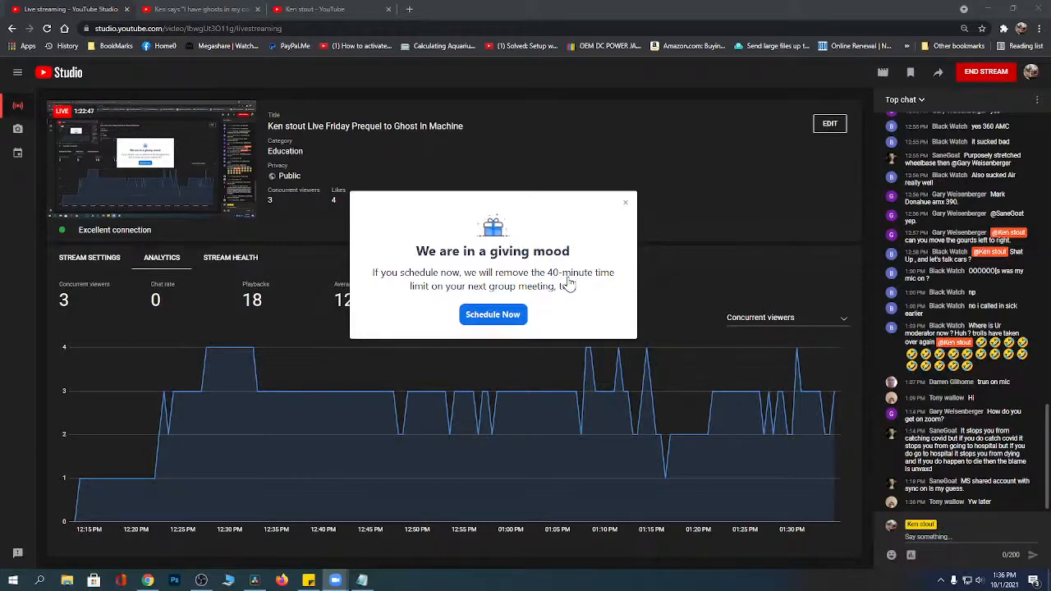
click(493, 315)
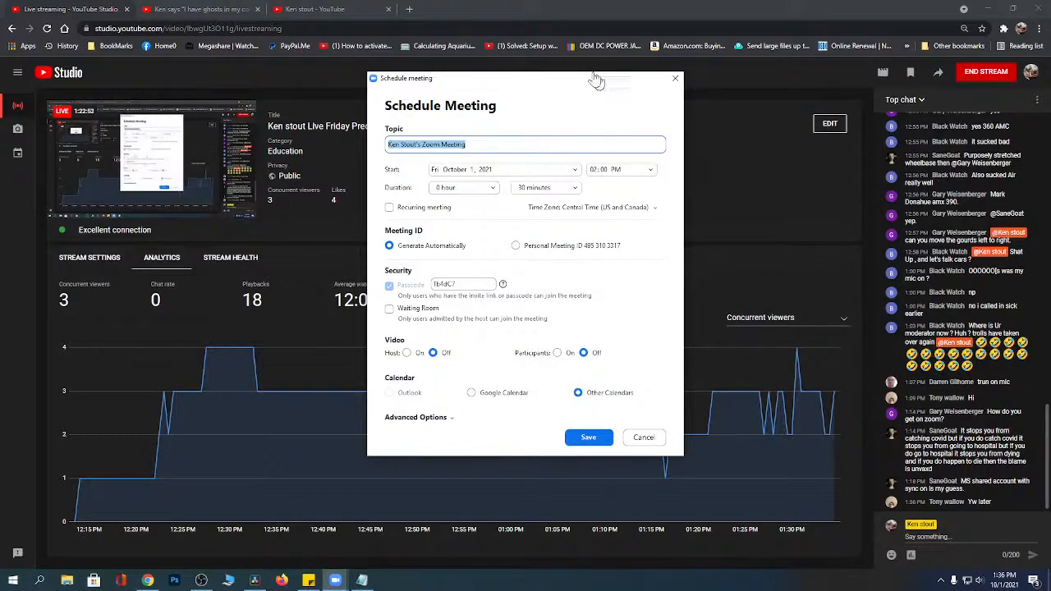
drag(561, 84, 767, 566)
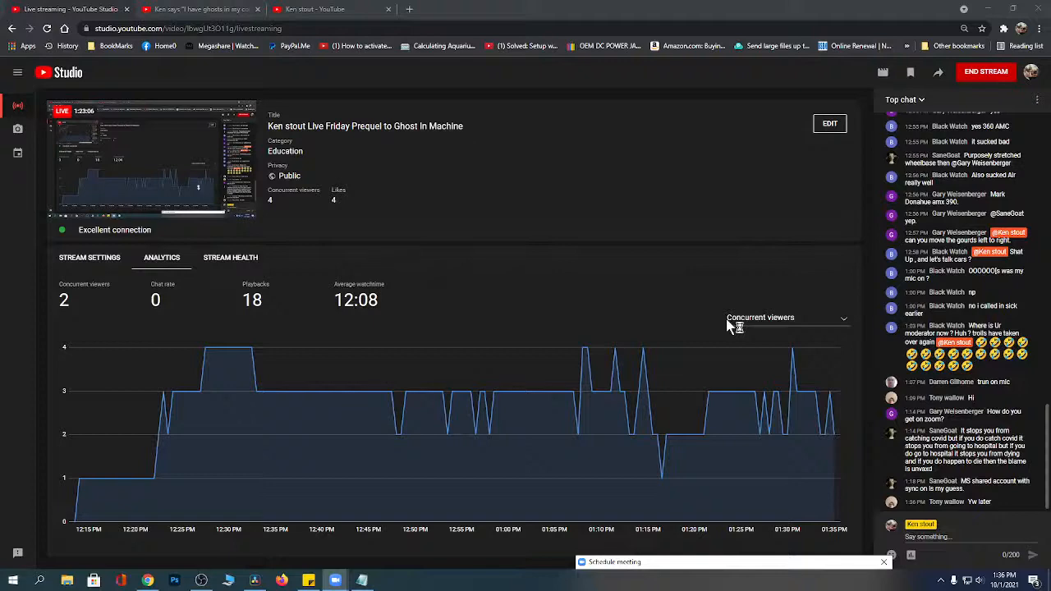
click(993, 74)
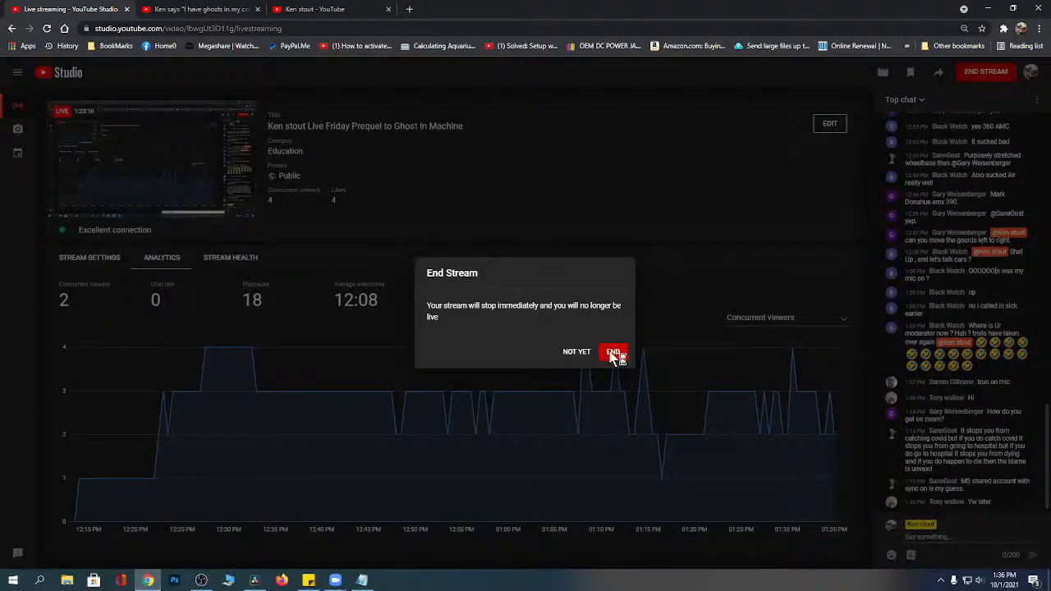